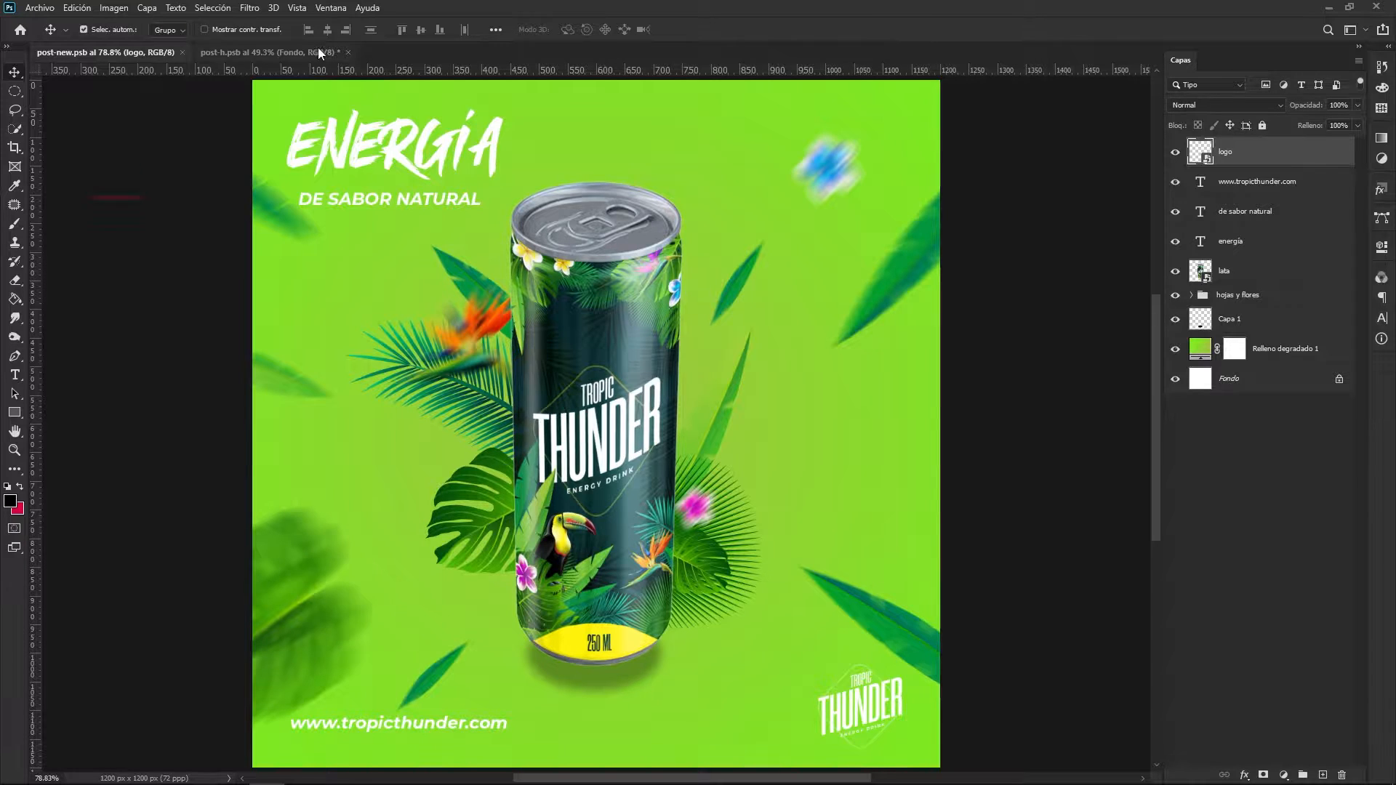
- Switch to the post-h.psb document and show its guides
click(282, 50)
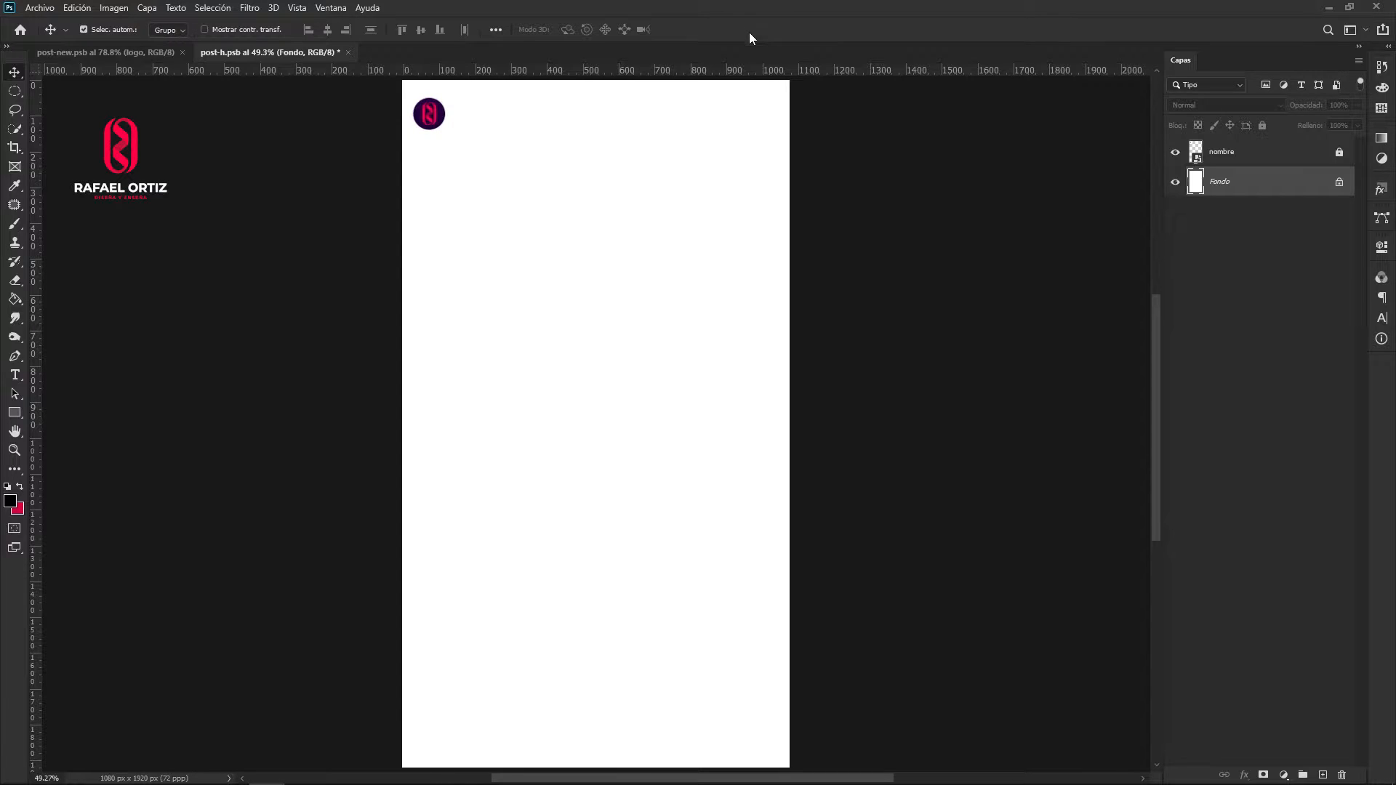
click(1251, 157)
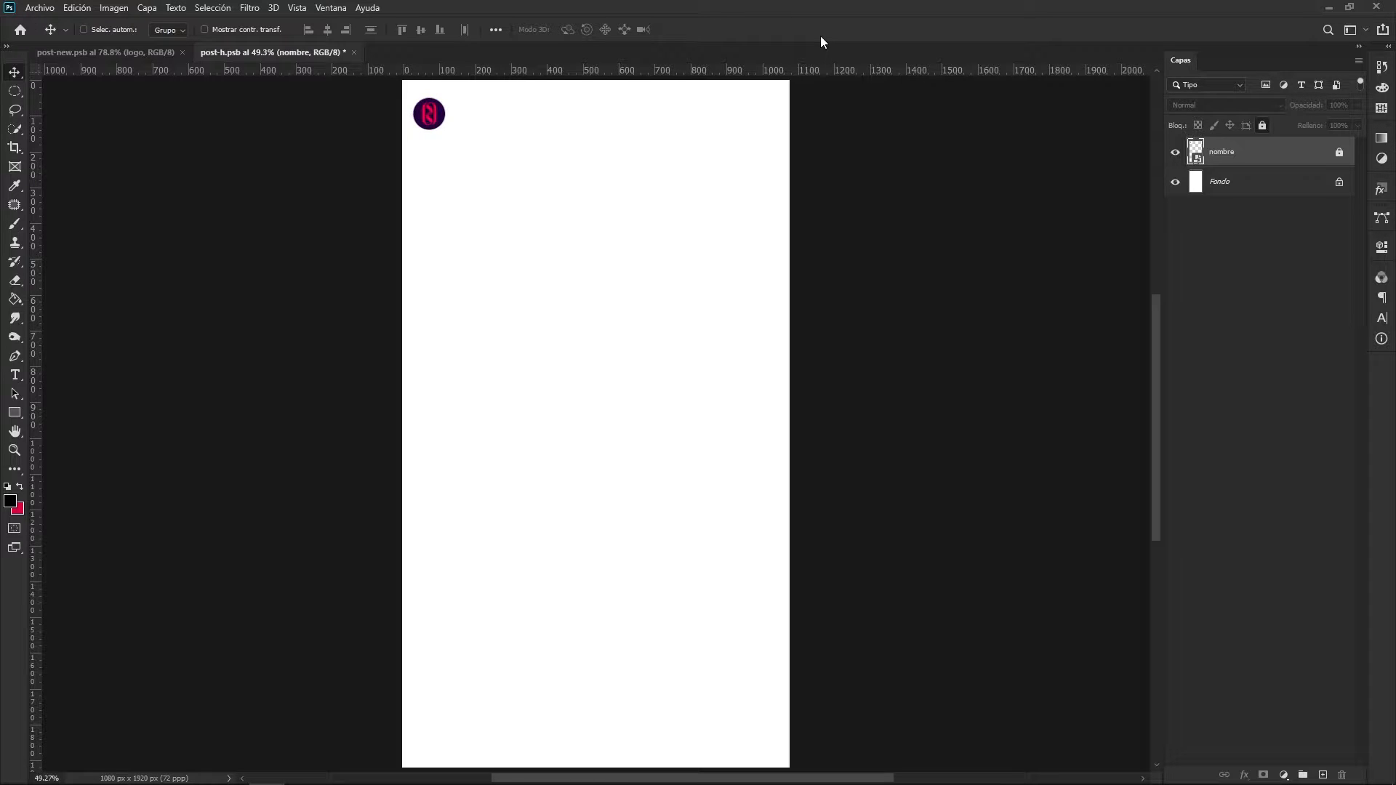
key(ctrl+semicolon)
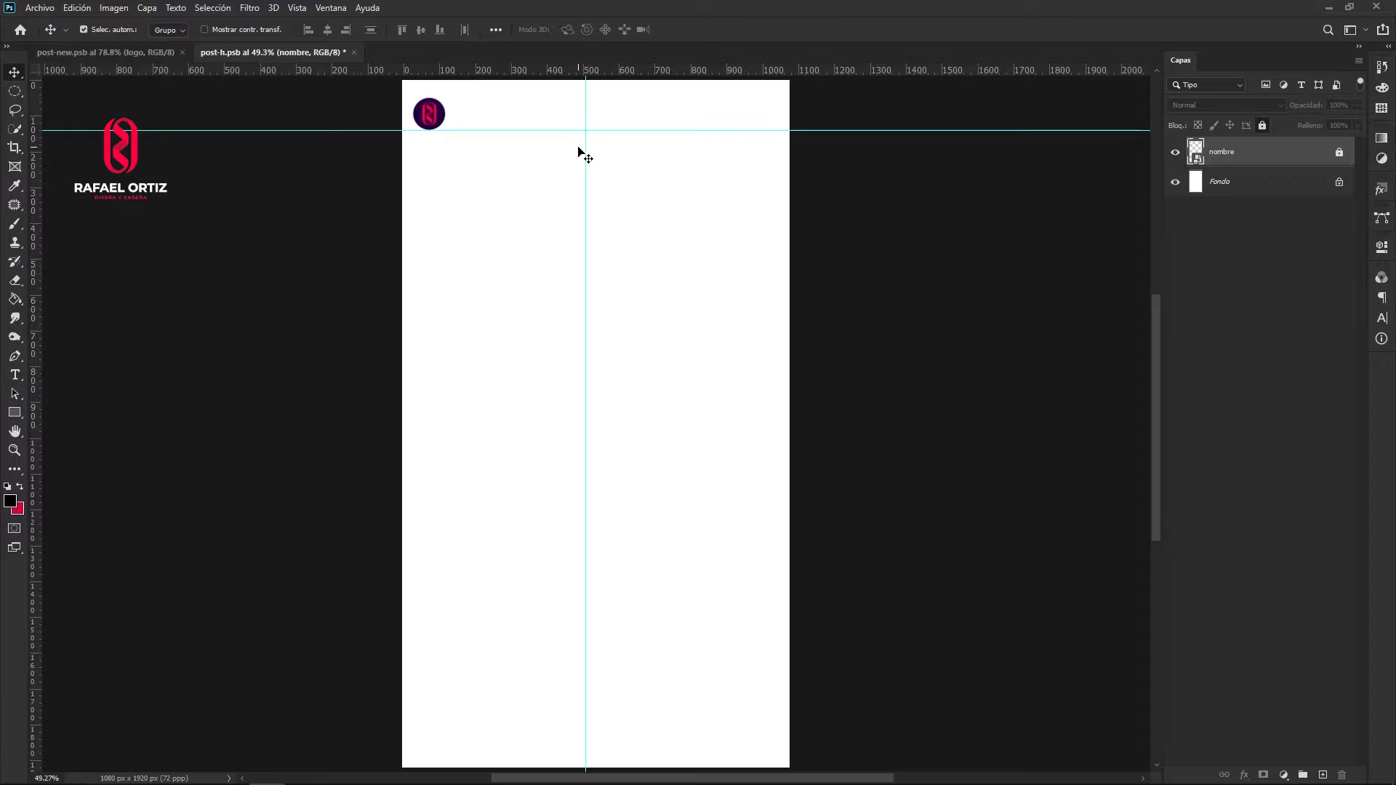
- Try filling the Fondo layer with black using the Paint Bucket, and undo the fill
click(1248, 182)
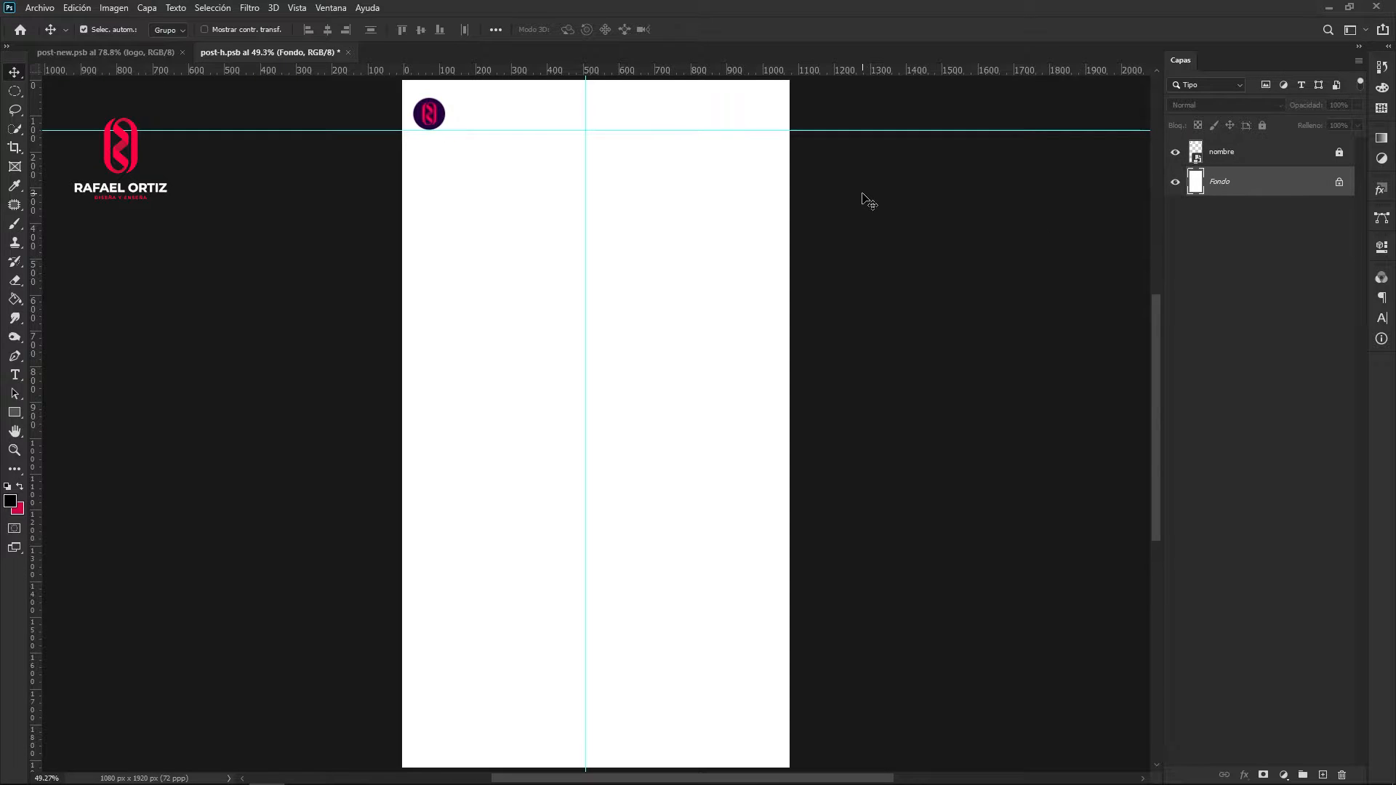
click(14, 299)
click(683, 409)
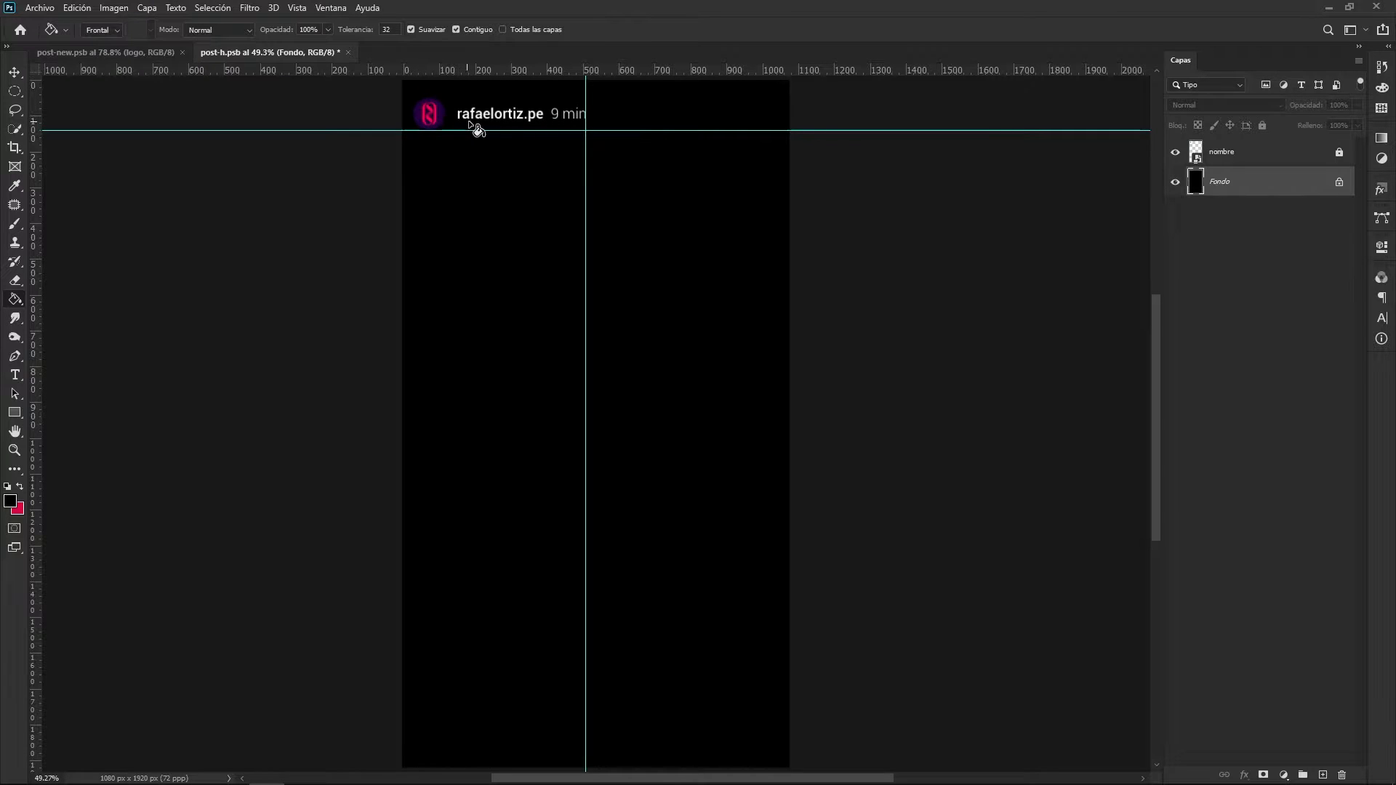
key(ctrl+z)
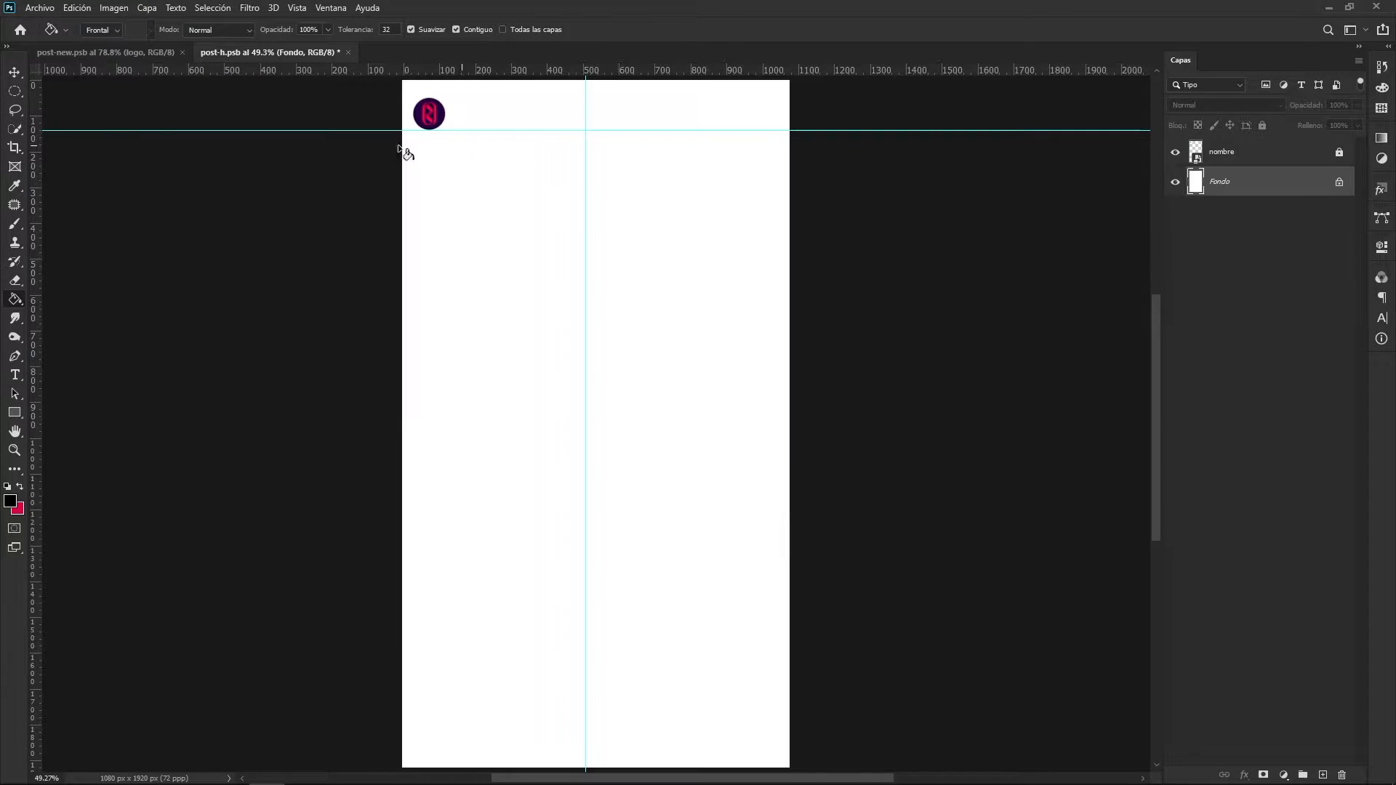
click(14, 73)
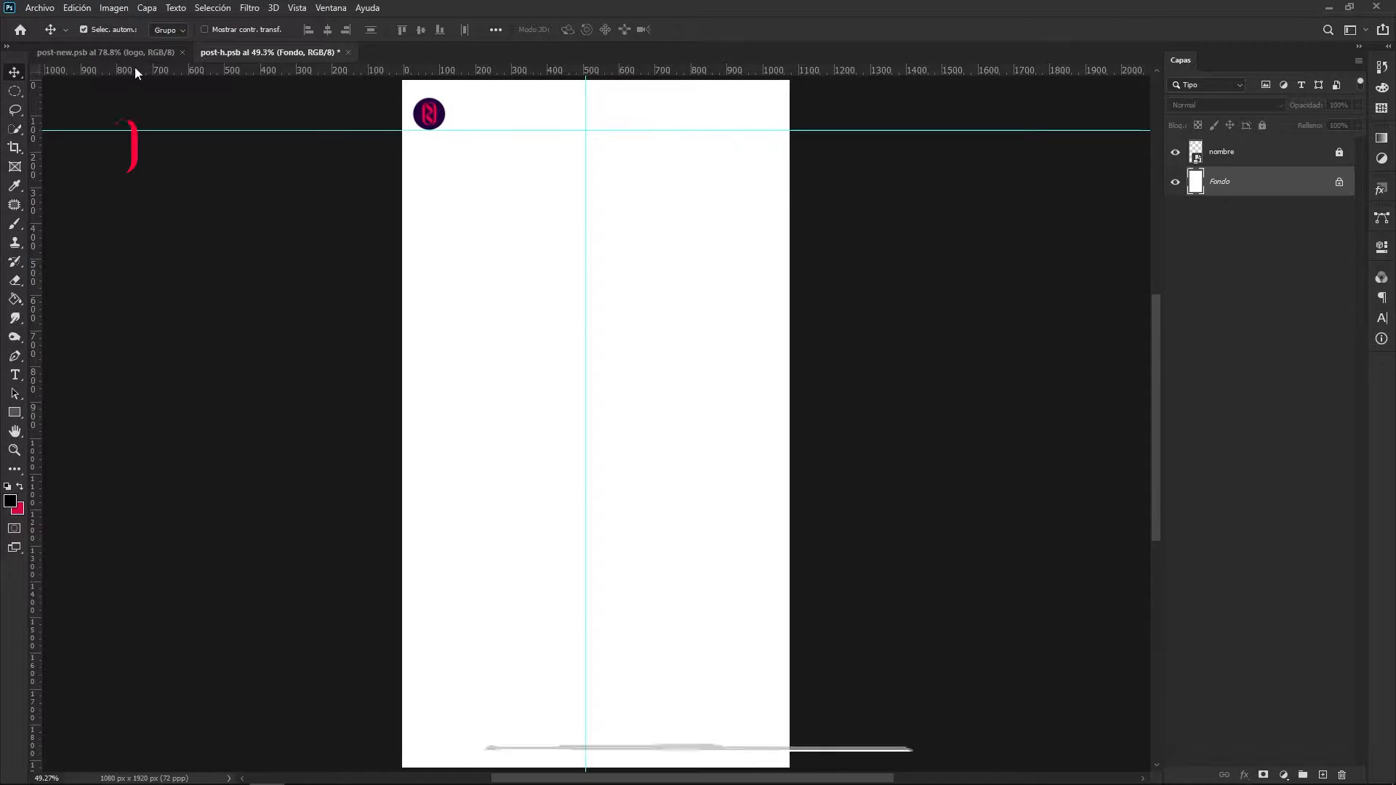
- Copy all layers from logo through Relleno degradado 1 in post-new.psb into post-h.psb and centre the artwork on the canvas
click(113, 52)
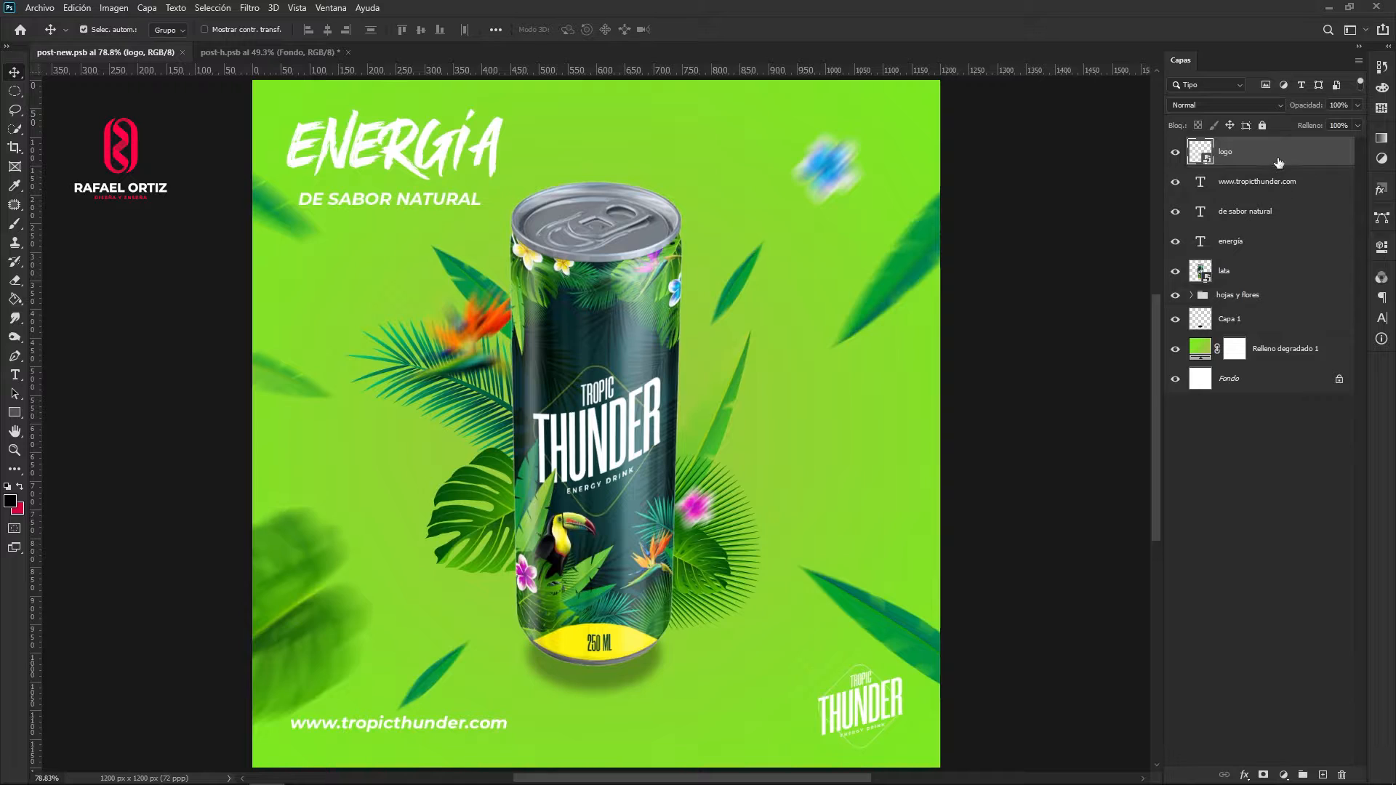
shift+click(1298, 356)
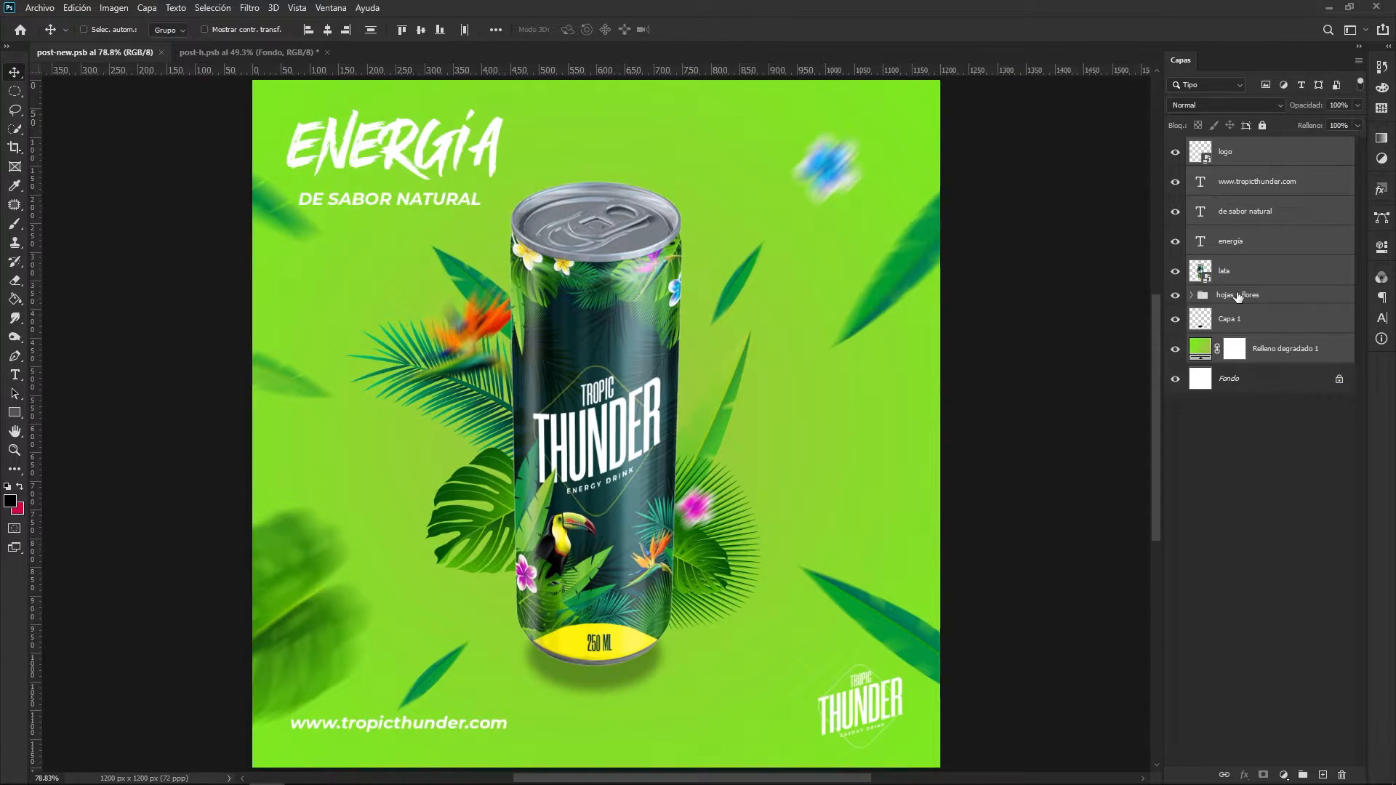
click(232, 53)
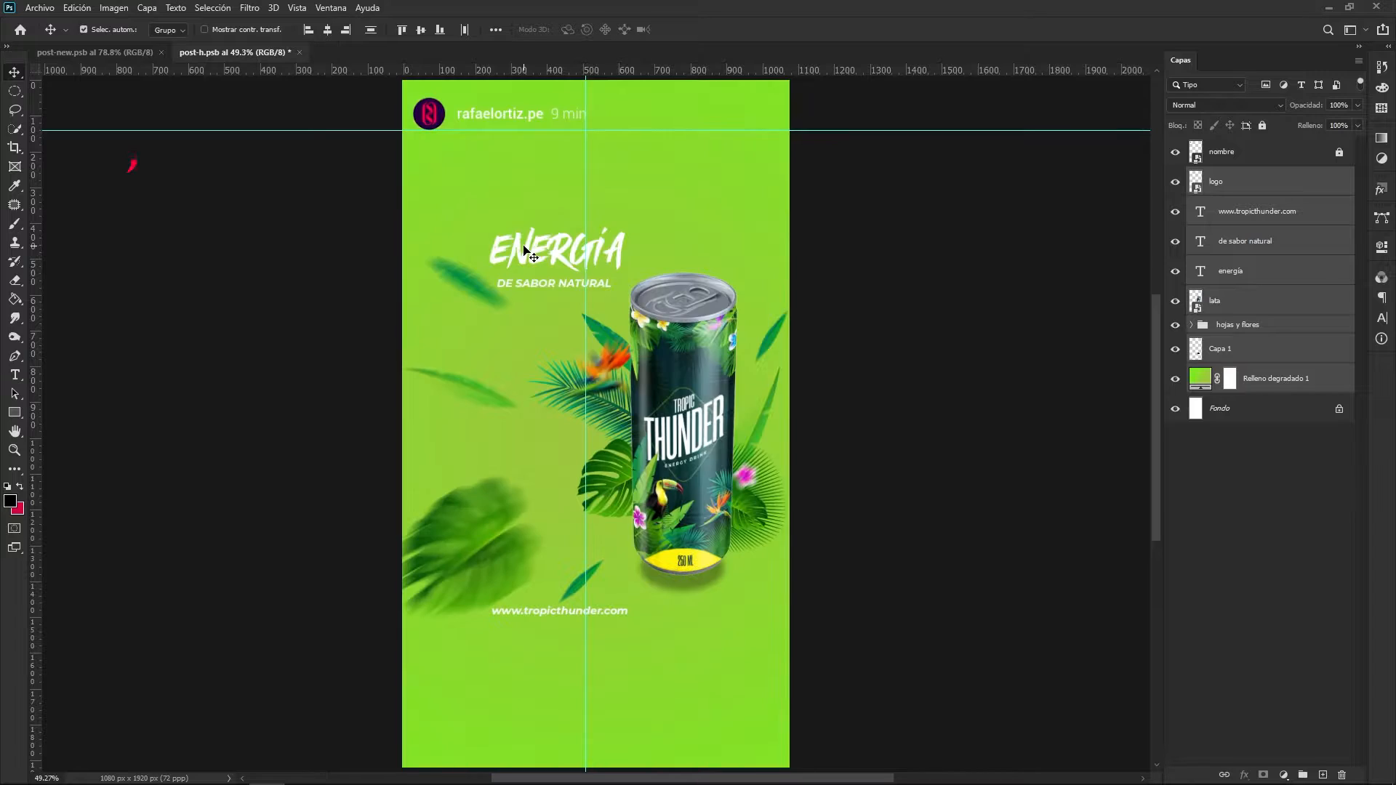
drag(677, 345, 607, 384)
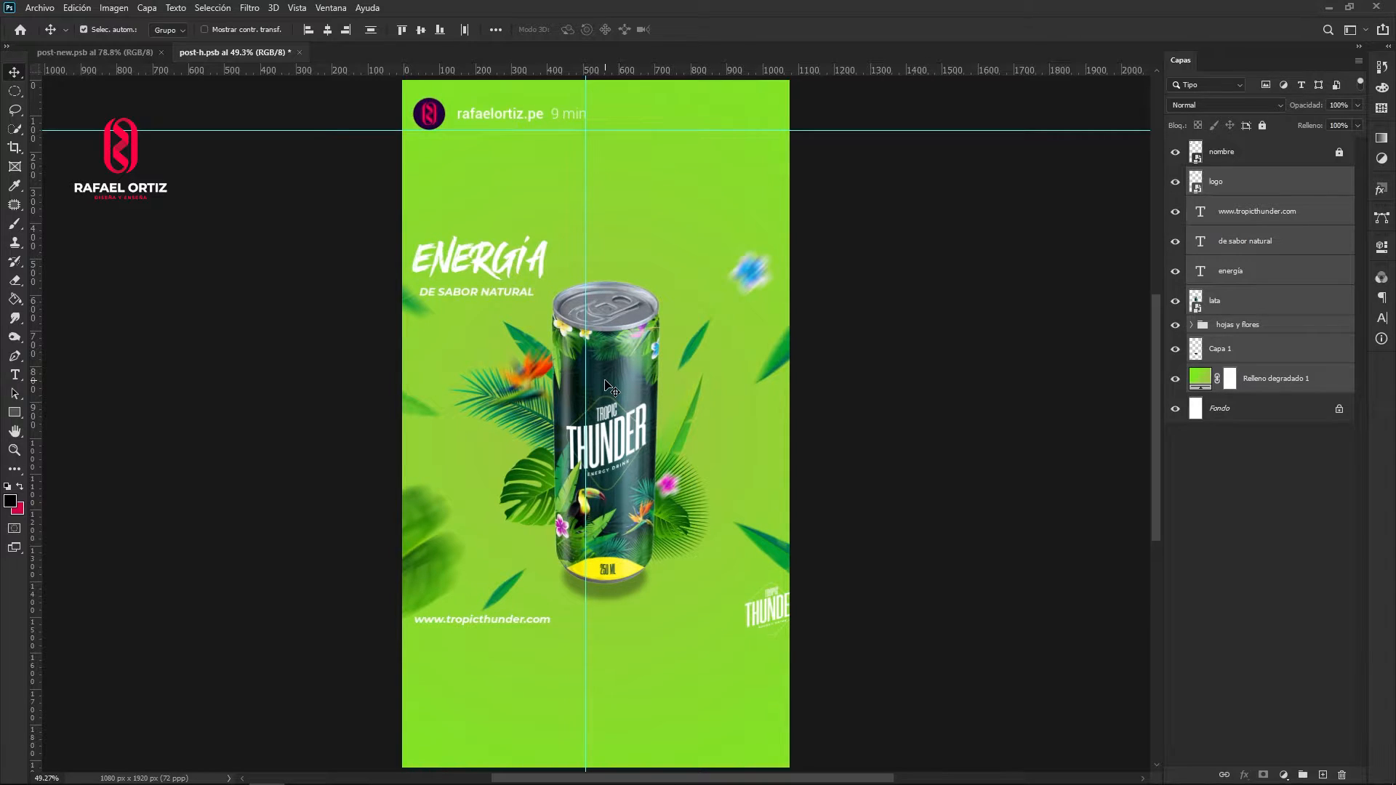
drag(641, 422, 631, 422)
click(888, 400)
- Move the ENERGÍA and DE SABOR NATURAL texts above the can and enlarge them together
mouse_move(483, 265)
mouse_down()
mouse_move(533, 228)
mouse_move(481, 269)
mouse_up()
shift+click(480, 292)
drag(480, 292, 702, 266)
key(ctrl+t)
drag(650, 227, 696, 256)
key(Return)
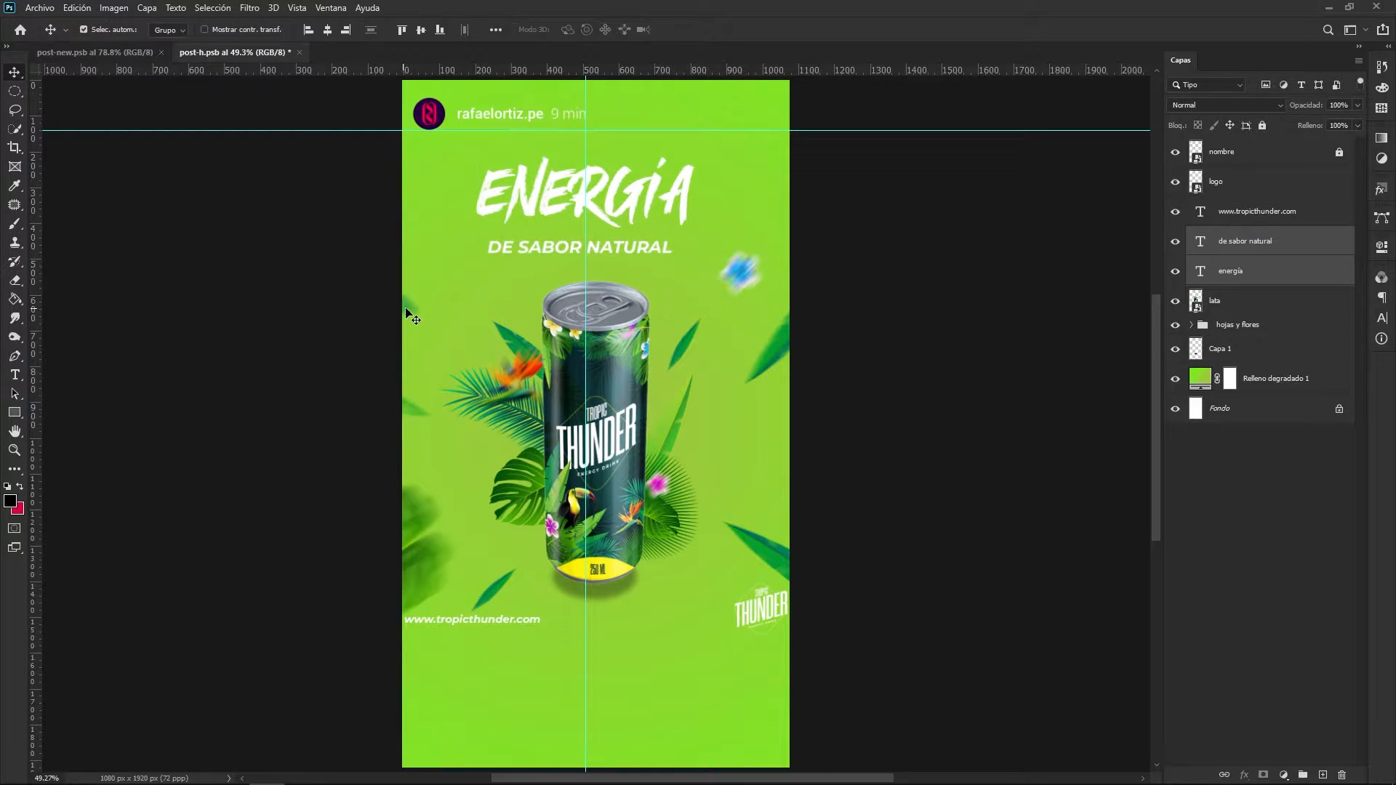
- Ungroup the hojas y flores group into individual layers
key(ctrl+z)
drag(406, 308, 454, 301)
right_click(1299, 326)
click(1193, 284)
click(938, 313)
- Reposition the loose leaves and blue flower around the can within the canvas, and move the logo below the can
mouse_move(408, 415)
mouse_down()
mouse_move(423, 382)
mouse_move(422, 412)
mouse_up()
drag(425, 545, 445, 526)
drag(768, 554, 760, 553)
drag(777, 350, 681, 329)
drag(741, 272, 735, 282)
drag(763, 609, 679, 652)
click(490, 600)
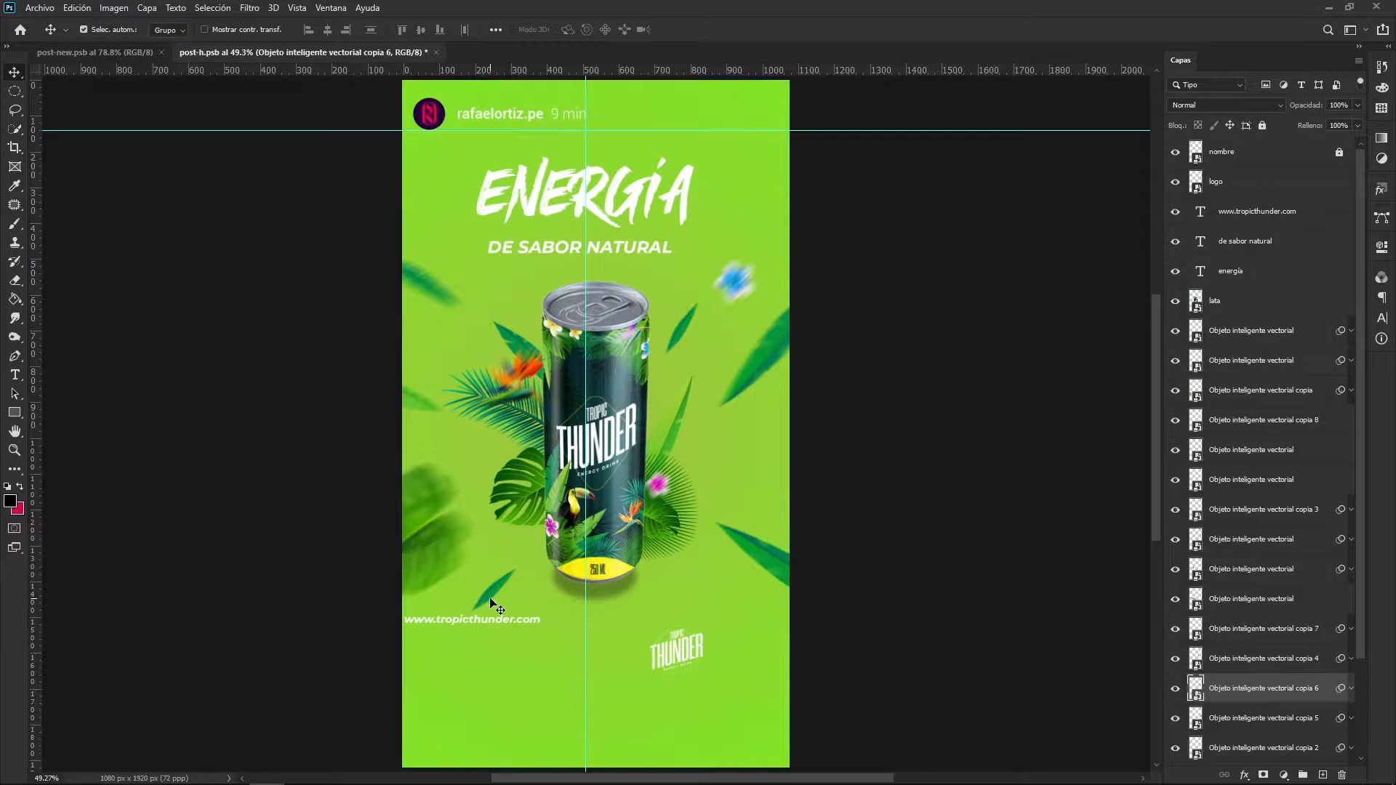
drag(491, 599, 500, 587)
drag(431, 554, 440, 548)
- Centre the can horizontally on the canvas
click(620, 449)
key(ctrl+a)
click(327, 30)
key(ctrl+d)
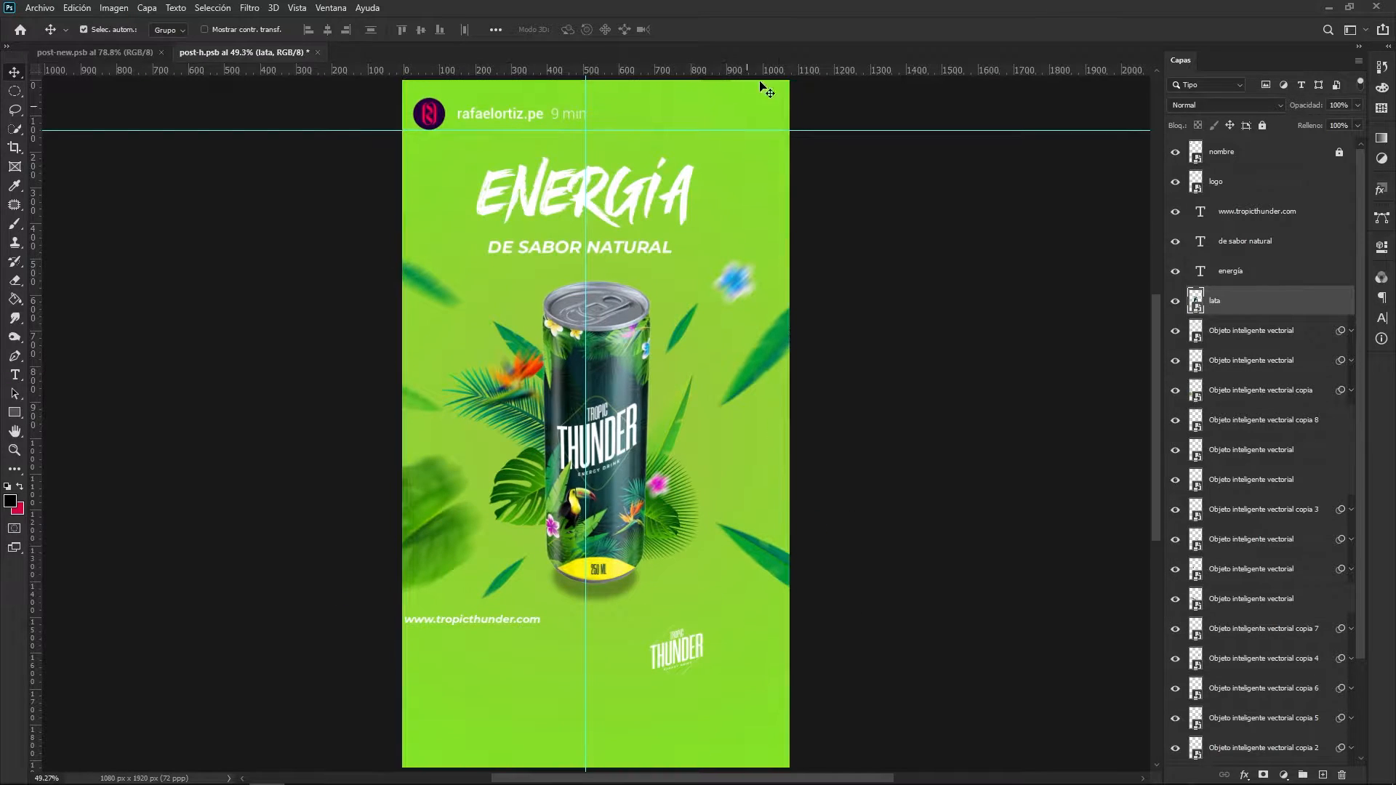
drag(501, 580, 569, 645)
key(ctrl+t)
mouse_move(661, 636)
mouse_down()
mouse_move(714, 629)
mouse_move(649, 651)
mouse_up()
click(792, 30)
key(ctrl+a)
click(327, 30)
key(ctrl+d)
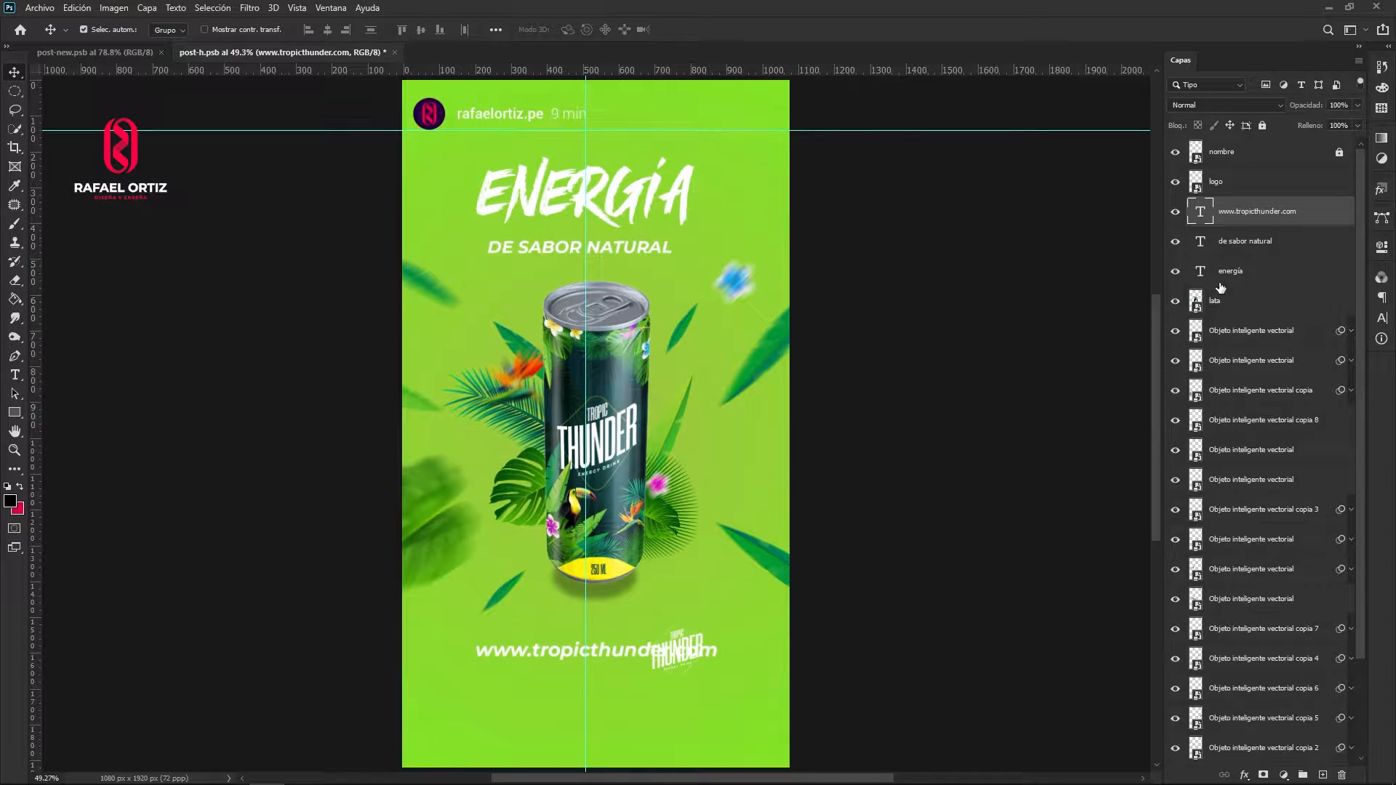
- Shift the logo, website text, can, flowers, leaves and shadow down about 50 px, leaving out the two title texts
click(1243, 189)
scroll(1248, 363, down, 3)
shift+click(1253, 693)
scroll(1264, 582, up, 3)
ctrl+click(1267, 267)
ctrl+click(1266, 244)
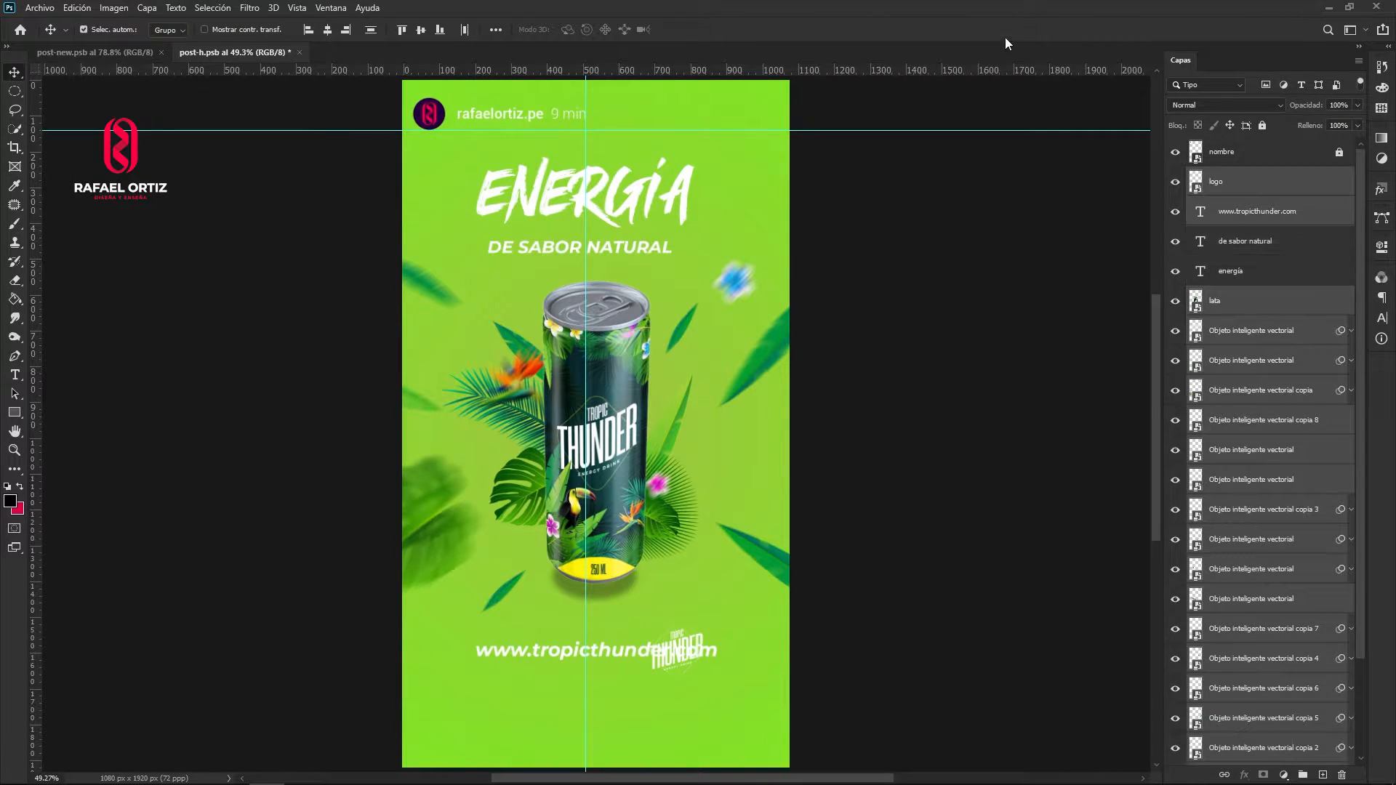
key(shift+Down)
key(shift+Down)
key(shift+Down)
key(shift+Down)
click(904, 243)
- Rename the two vector smart object layers directly below lata as flor 1 and flor 2
double_click(1237, 330)
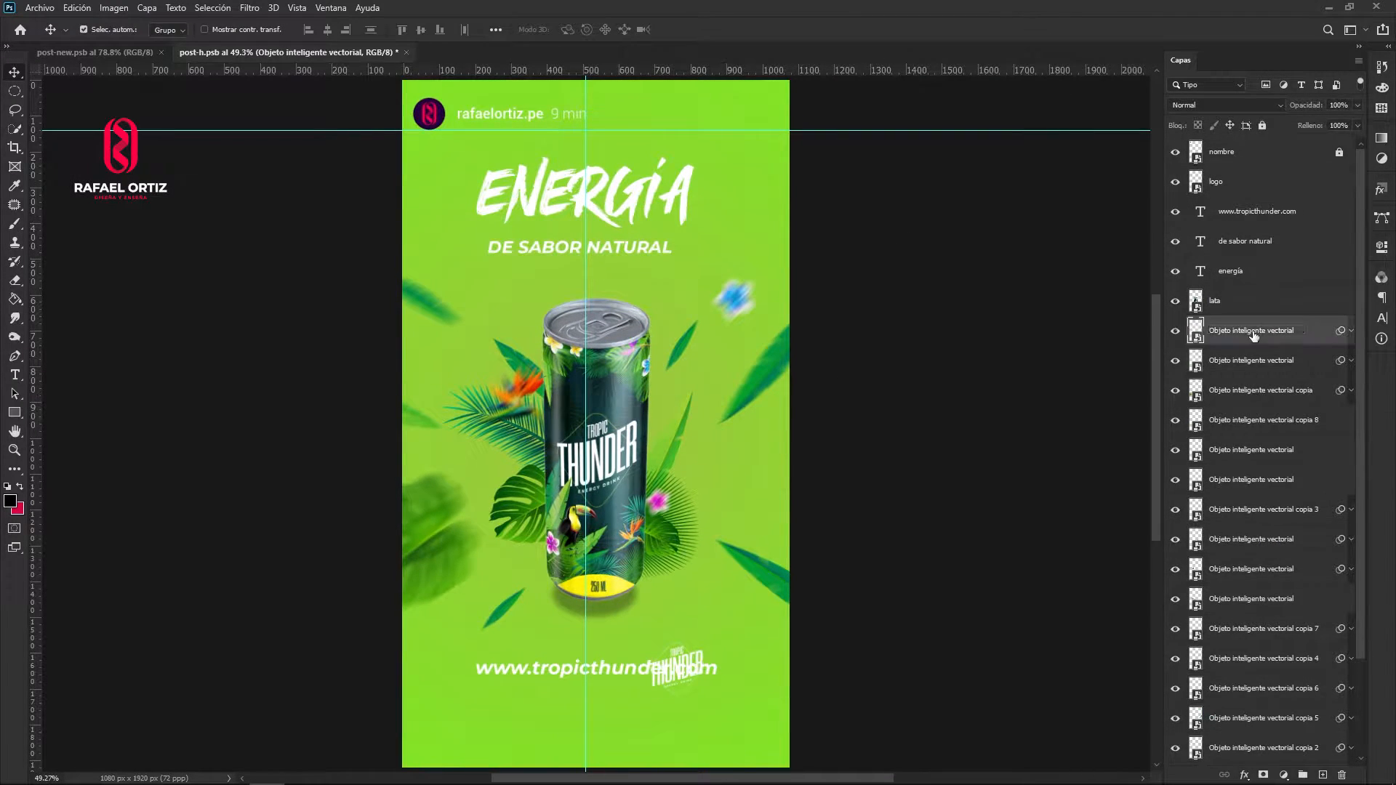
text(flo 1)
key(Return)
double_click(1217, 331)
text(flor 1)
key(Return)
double_click(1232, 362)
text(flor 2)
key(Return)
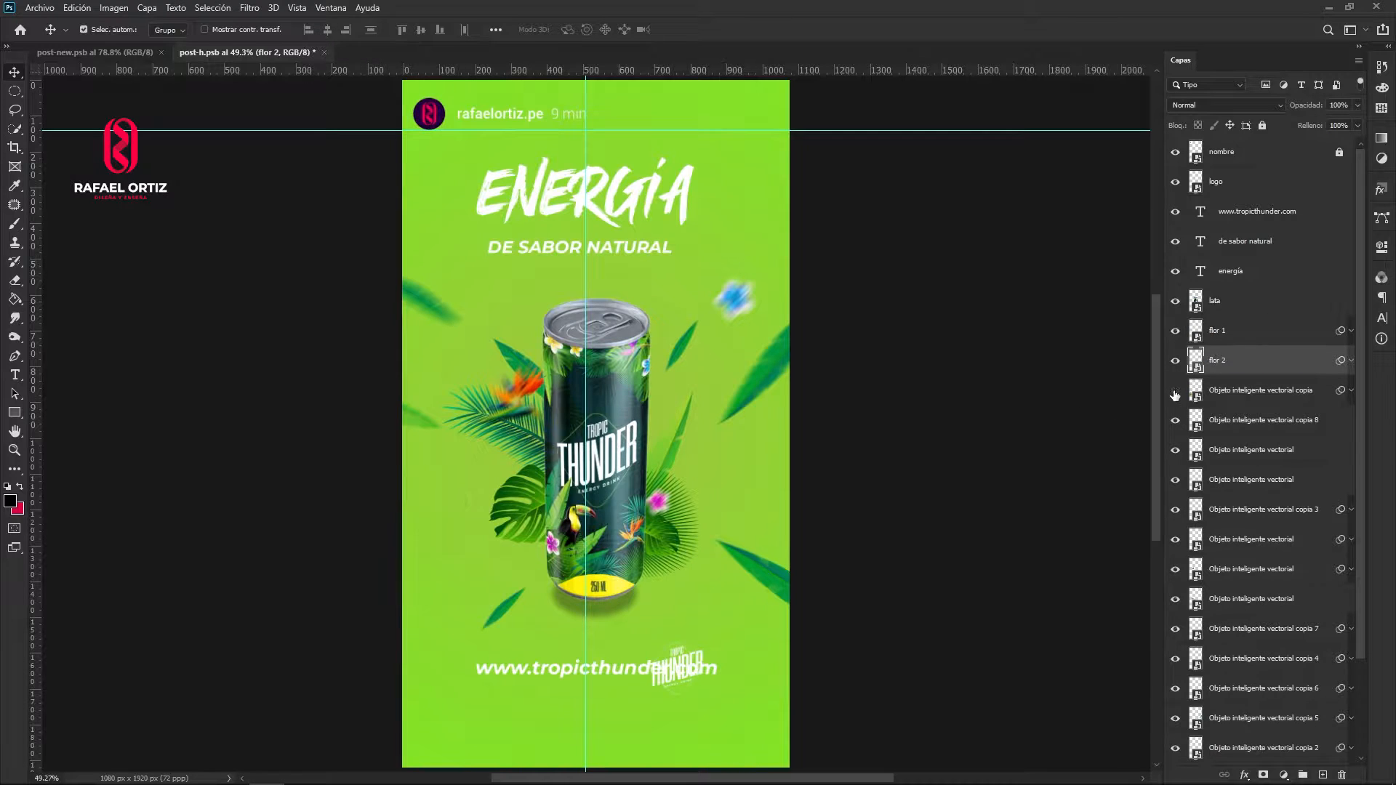
- Rename the four layers below flor 2 as hoja 1, hoja2, hoja3 and hoja4
double_click(1236, 391)
text(hoja 1)
key(Return)
double_click(1237, 420)
text(hoja2)
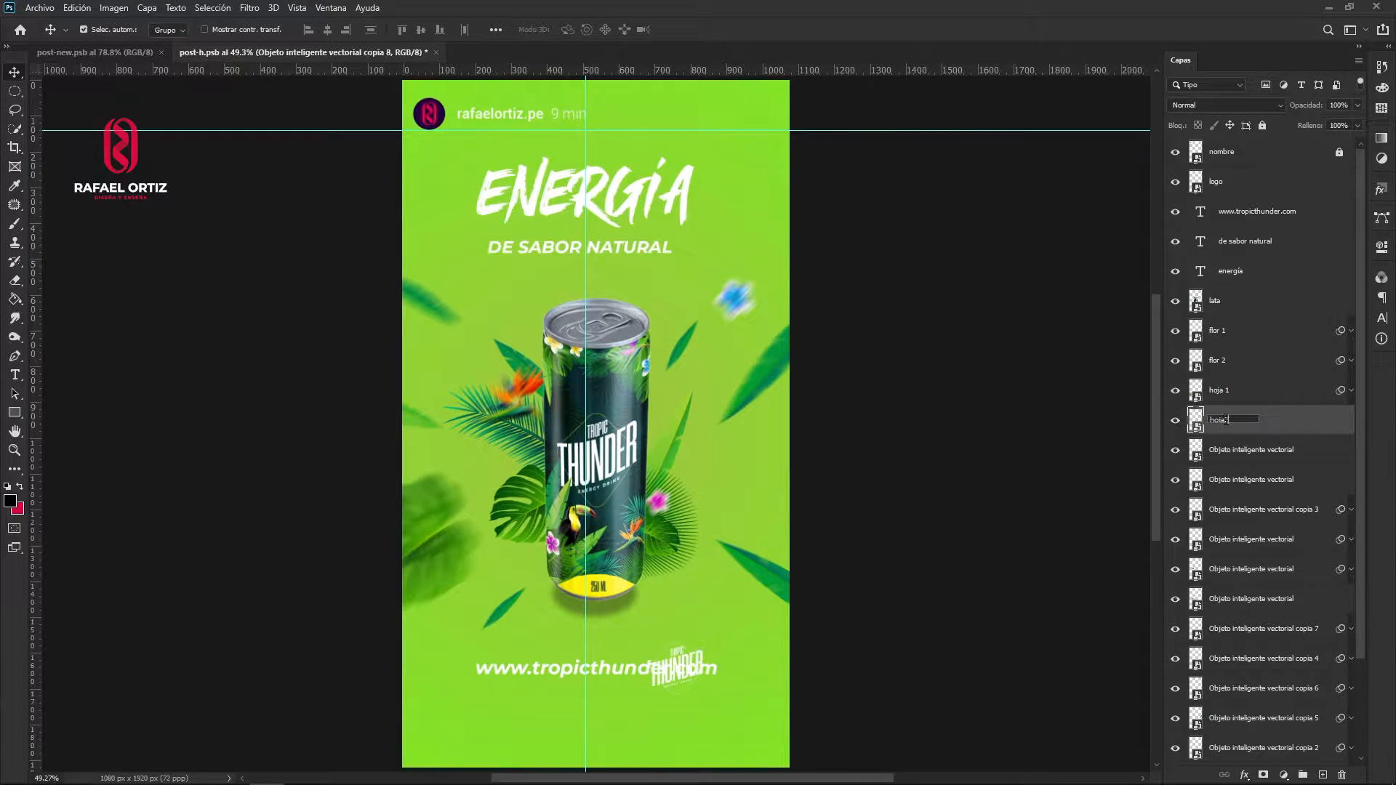
key(Return)
double_click(1231, 449)
text(hoja3)
key(Return)
double_click(1231, 479)
text(hoja4)
key(Return)
- Rename the four layers below hoja4 as hoja5, hoja6, flor 3 and hoja 7
double_click(1232, 509)
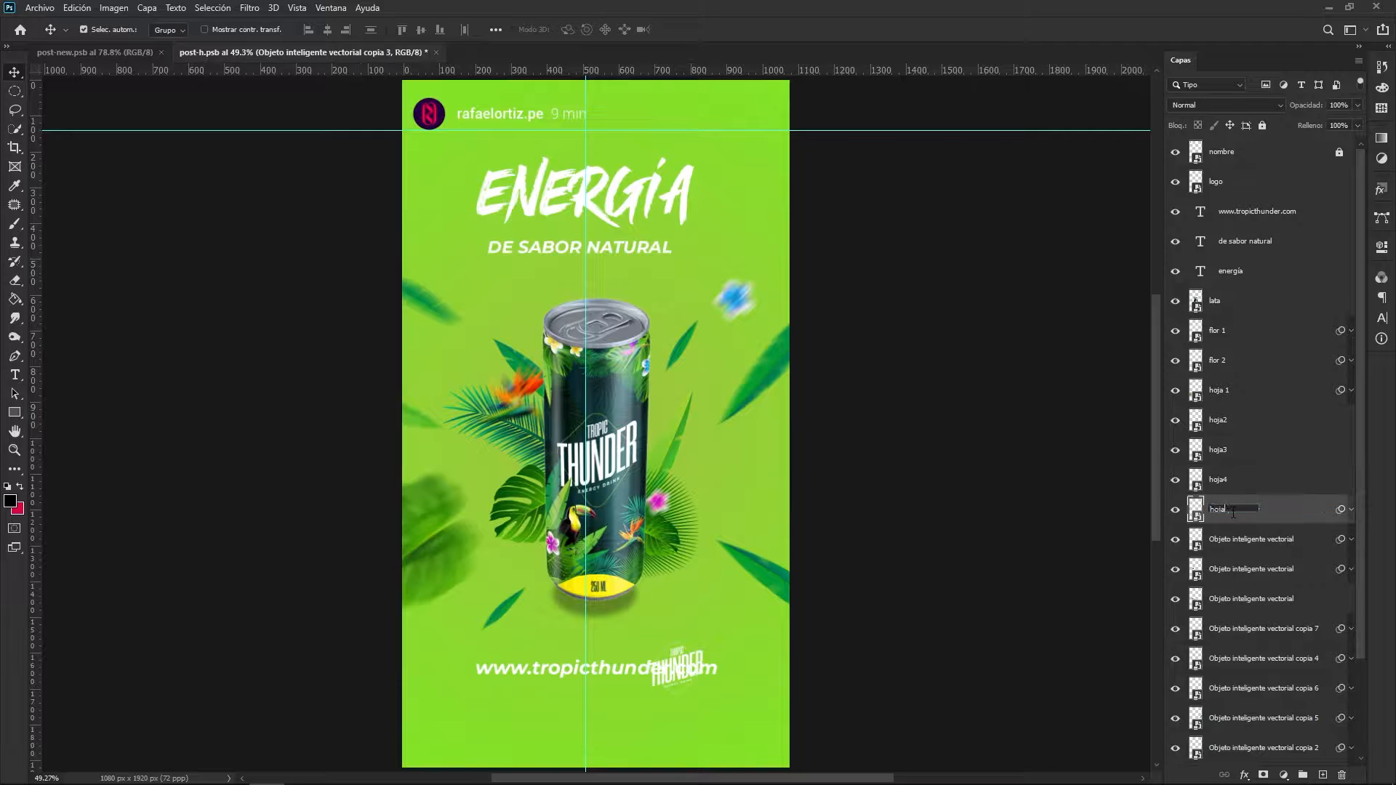
text(hoja5)
double_click(1234, 539)
text(hoja6)
key(Return)
double_click(1234, 569)
text(flor 3)
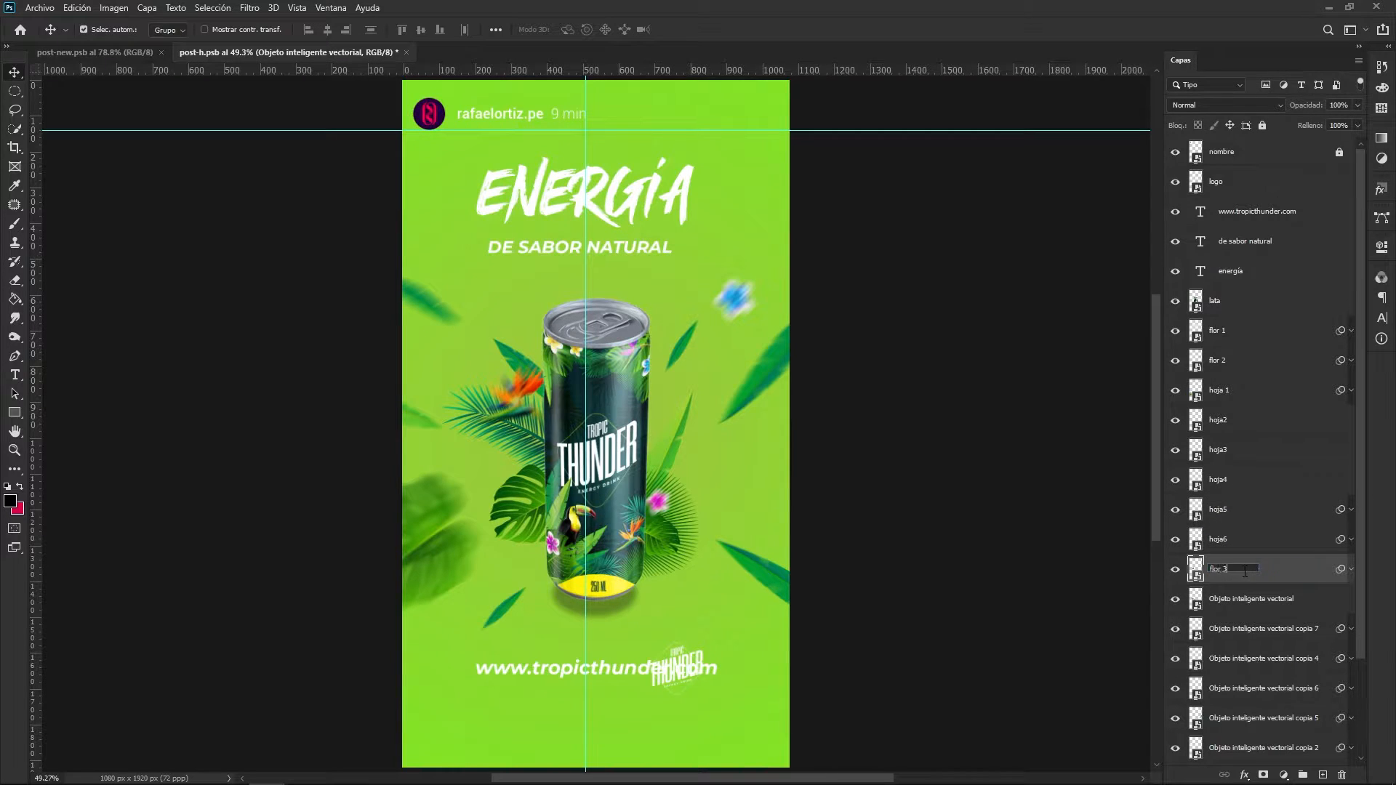
key(Return)
double_click(1246, 597)
text(hoja 7)
key(Return)
- Rename the two layers below hoja 7 as hoja8 and hoja9
scroll(1245, 598, down, 2)
double_click(1237, 511)
text(hoj)
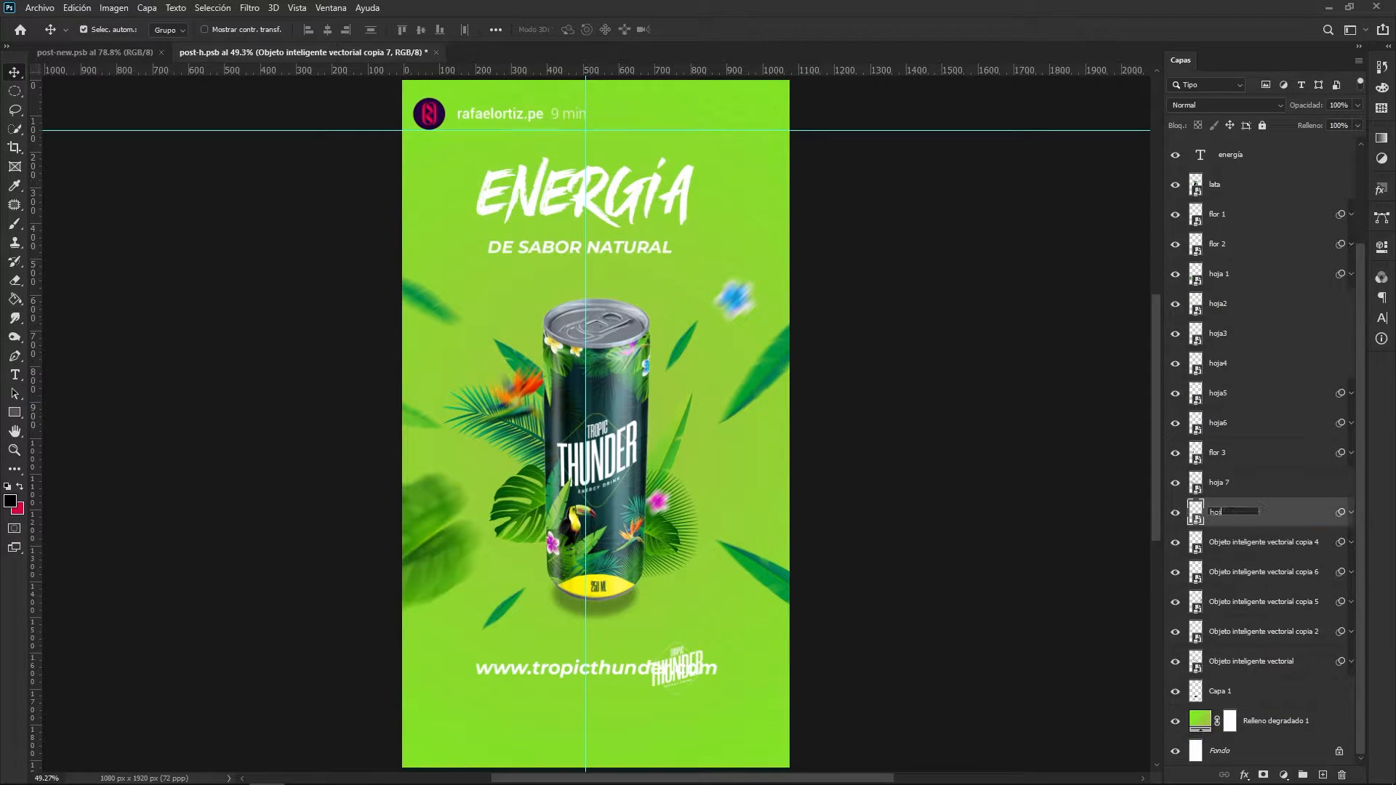
text(a8)
key(Return)
double_click(1236, 544)
text(hoja9)
key(Return)
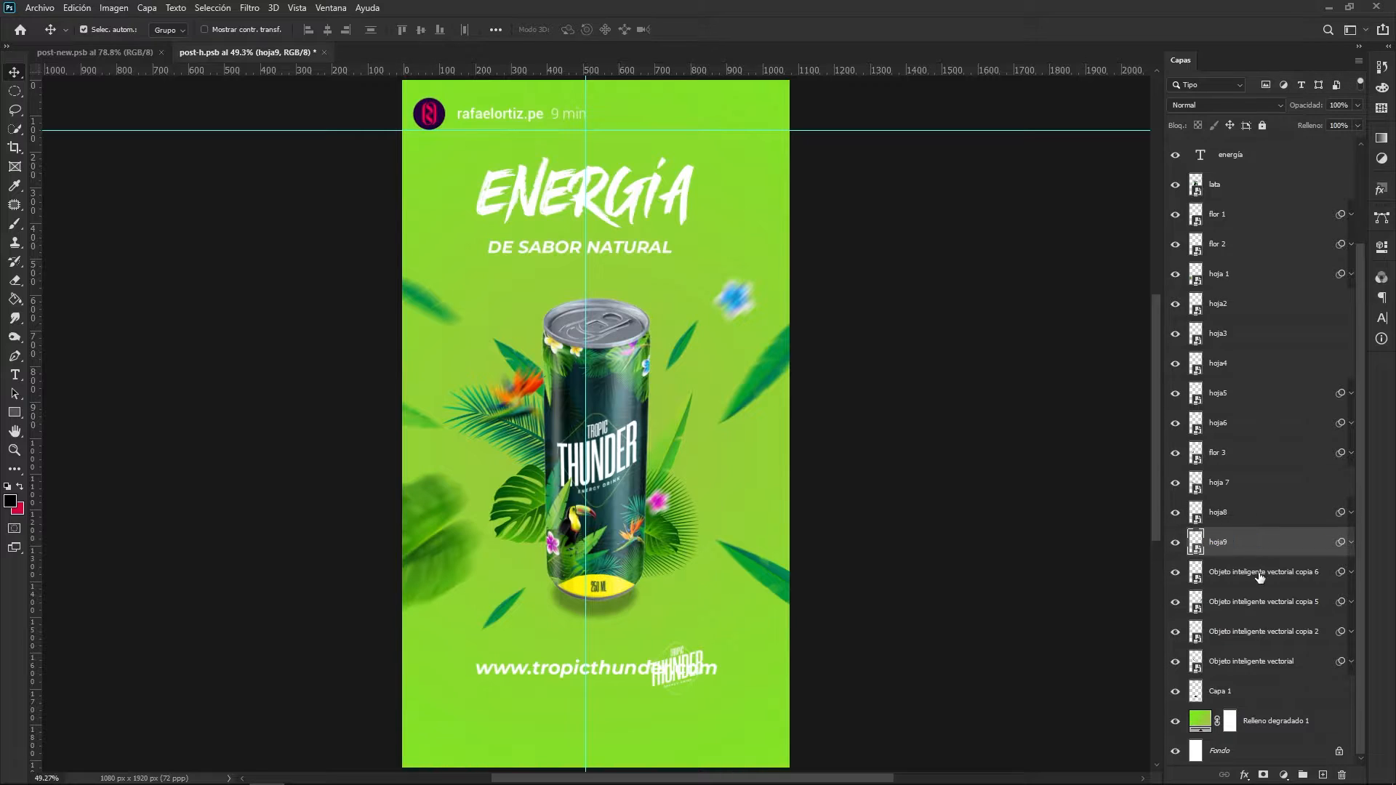
- Rename the four remaining smart object layers below hoja9 as hoja10, hoja11, hoja12 and hoja13
double_click(1259, 576)
text(hoja10)
key(Return)
double_click(1236, 603)
text(hoja11)
key(Return)
double_click(1236, 632)
text(hoja12)
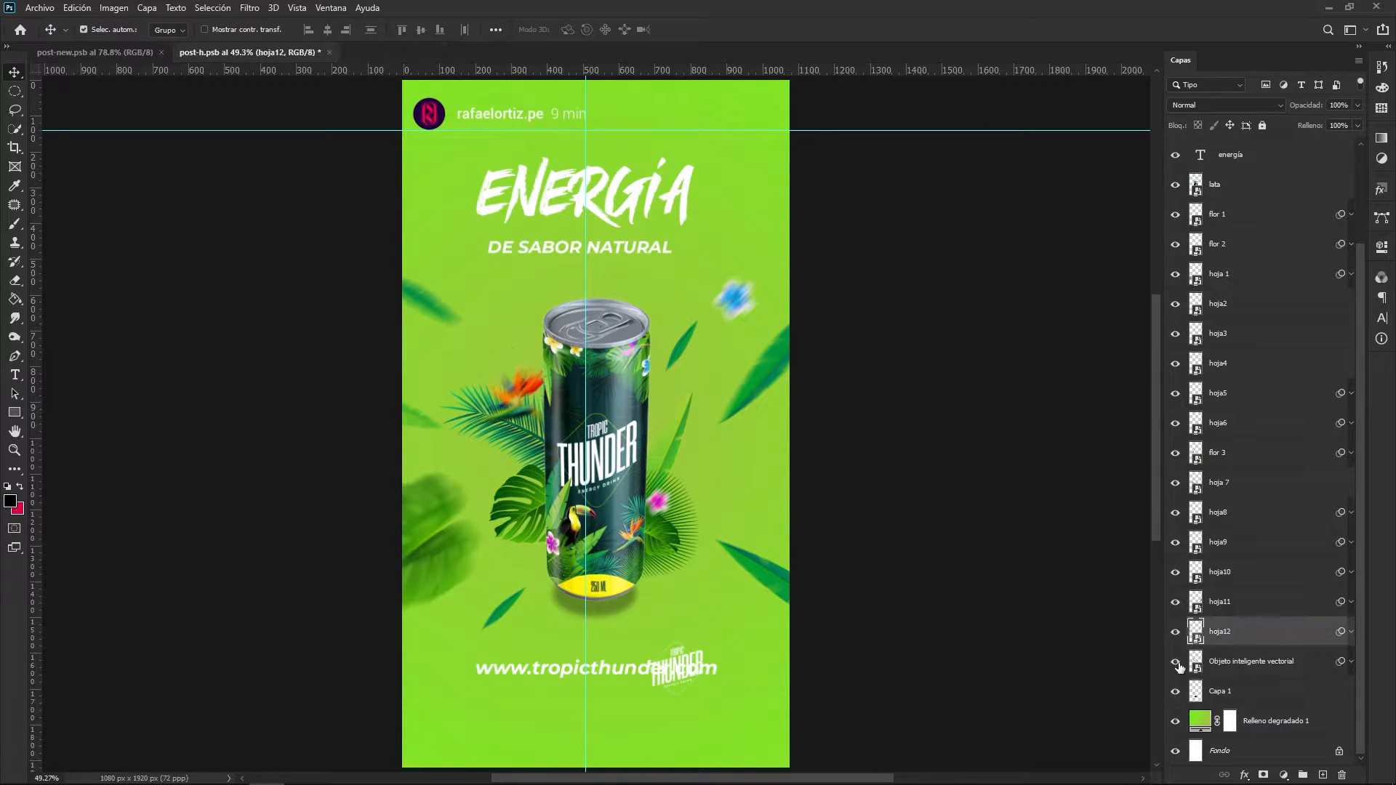
key(Return)
double_click(1236, 662)
text(hoja13)
key(Return)
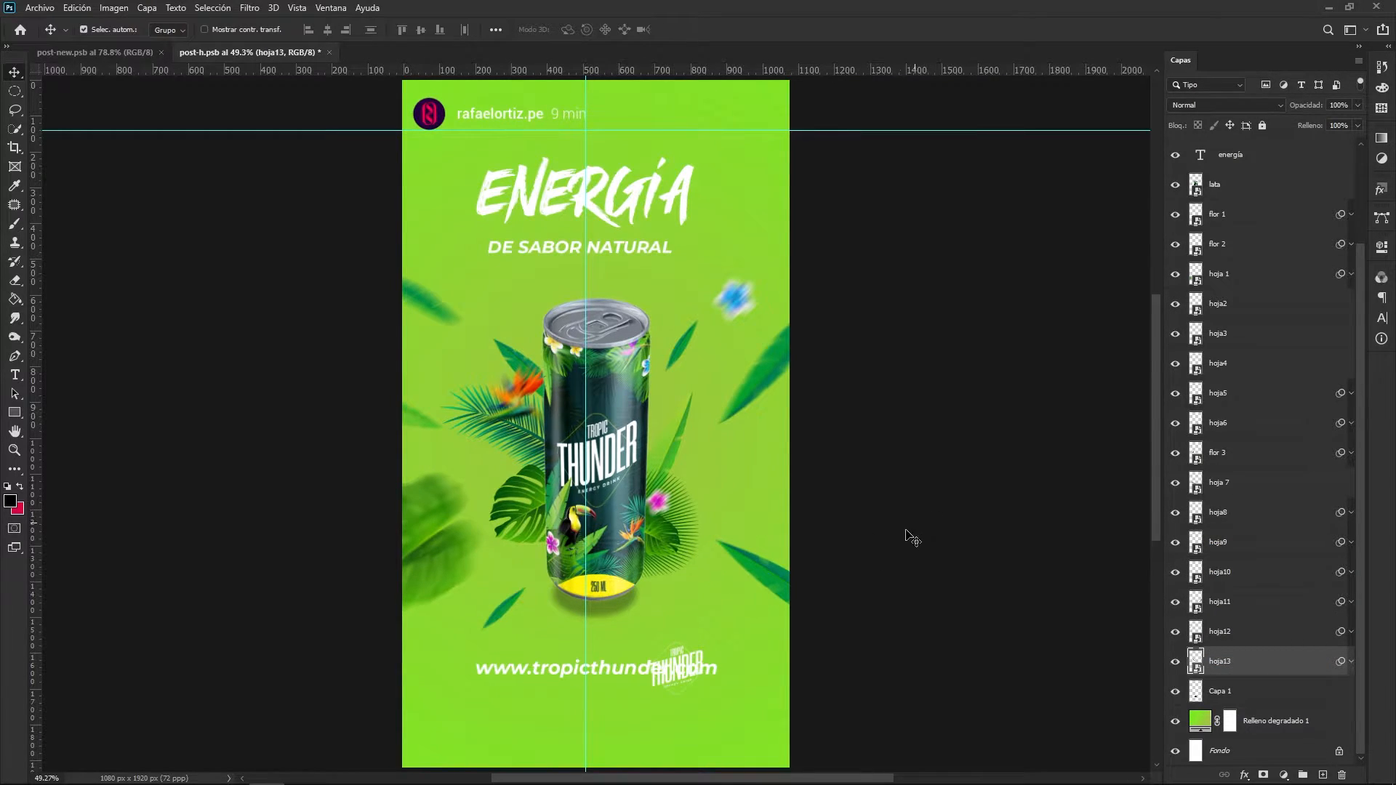
- Move the small Tropic Thunder logo off the website text and delete its layer
drag(699, 652, 727, 619)
key(ctrl)
drag(694, 542, 700, 539)
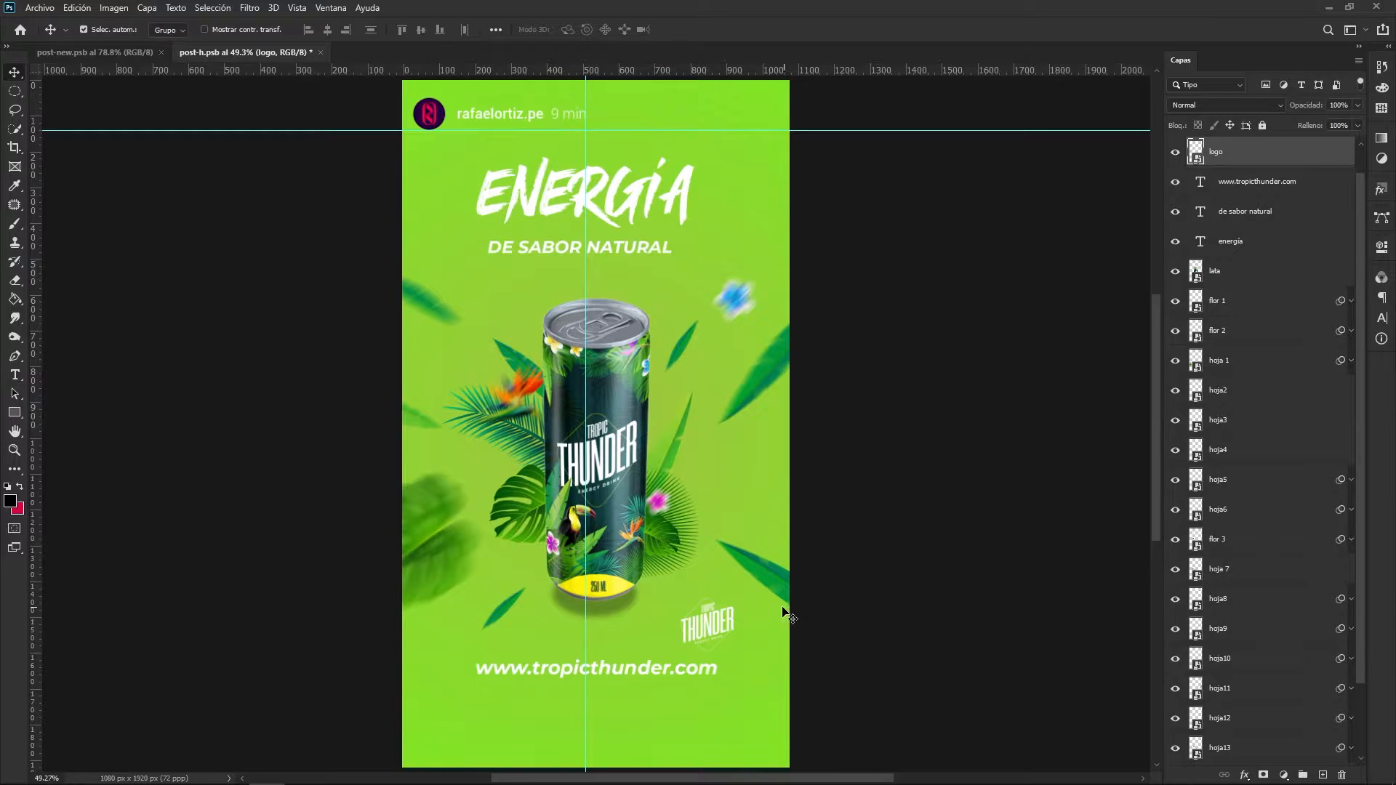
key(Delete)
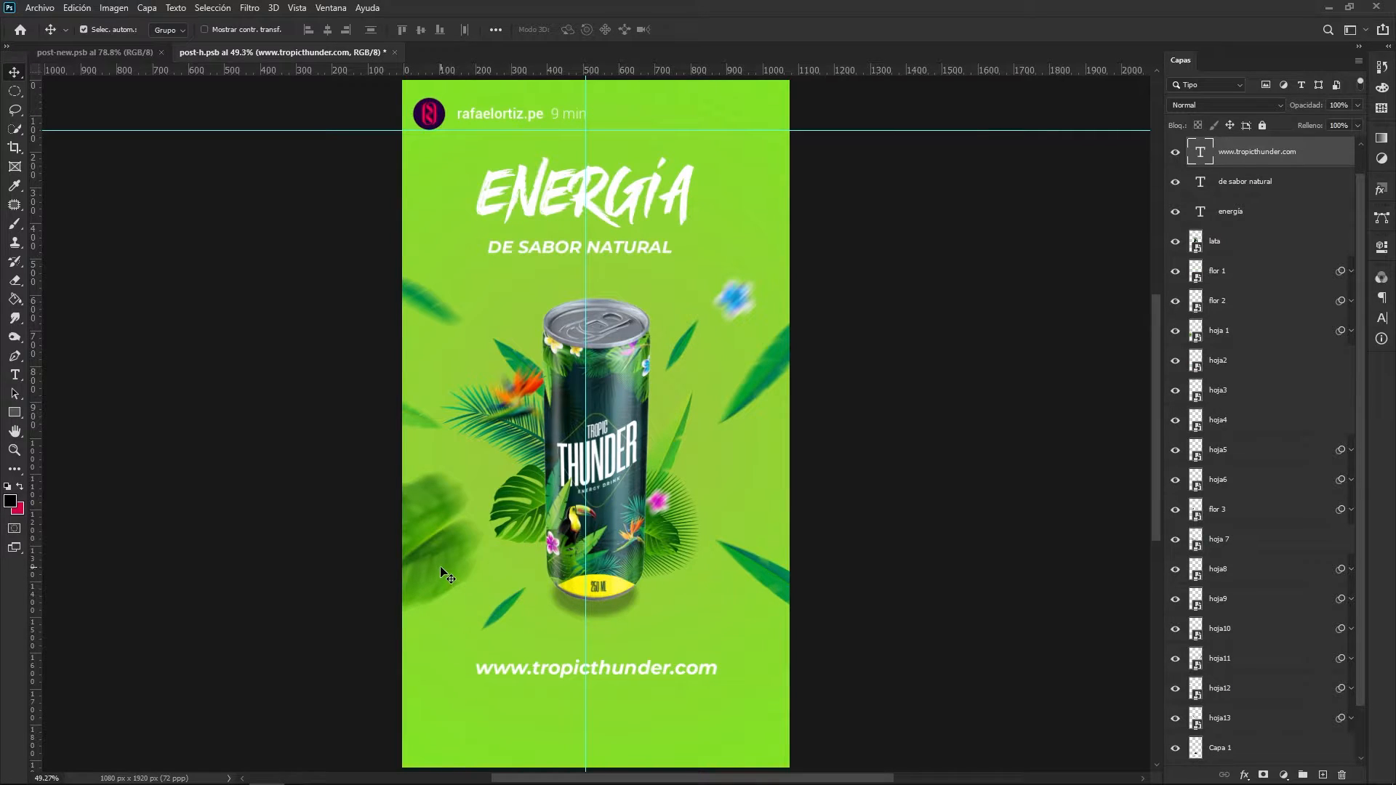
- Try moving the large blurred hoja 1 leaf in toward the can, and undo the move
drag(447, 576, 513, 518)
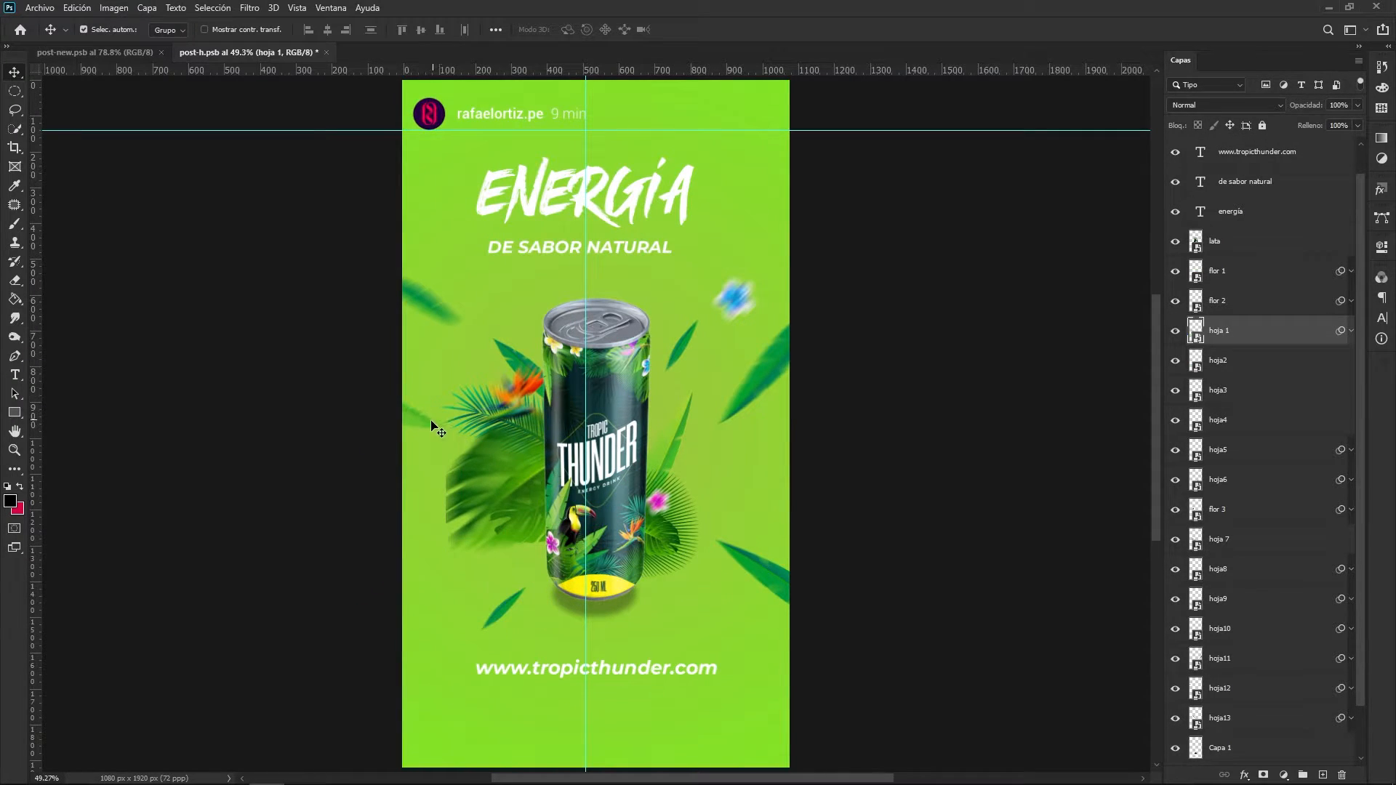
key(ctrl+z)
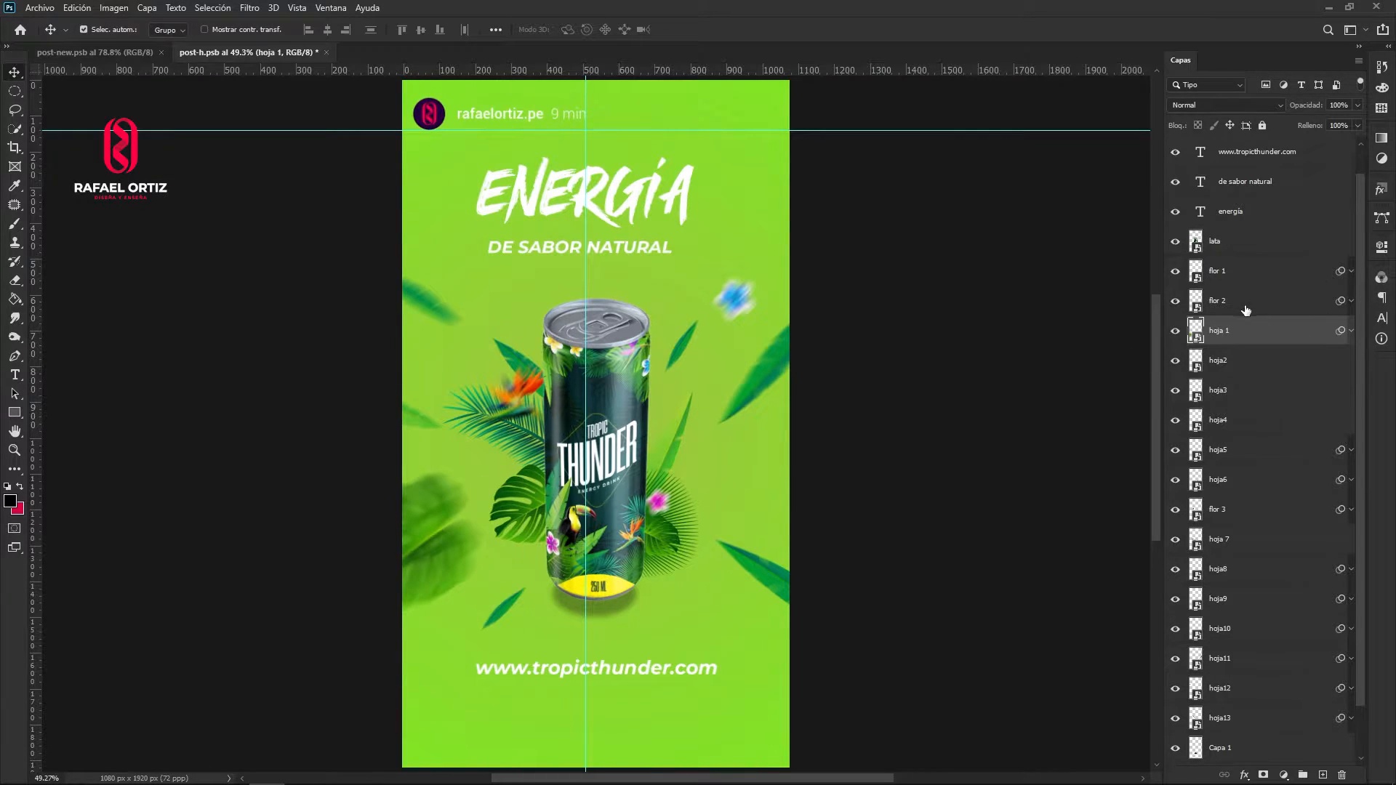
- Stamp all visible layers into a new layer above nombre, named img ejemplo, and hide it
scroll(1245, 311, up, 1)
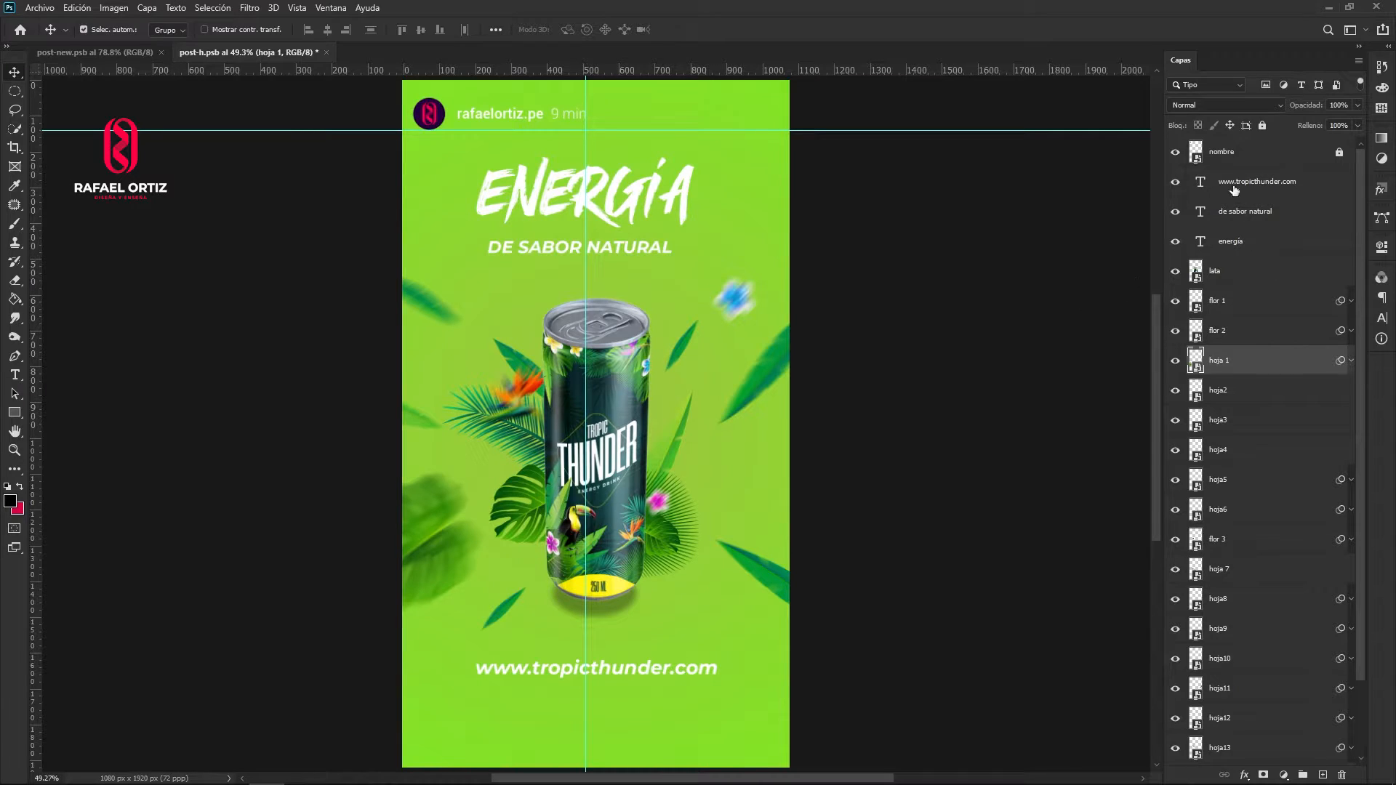
click(1237, 155)
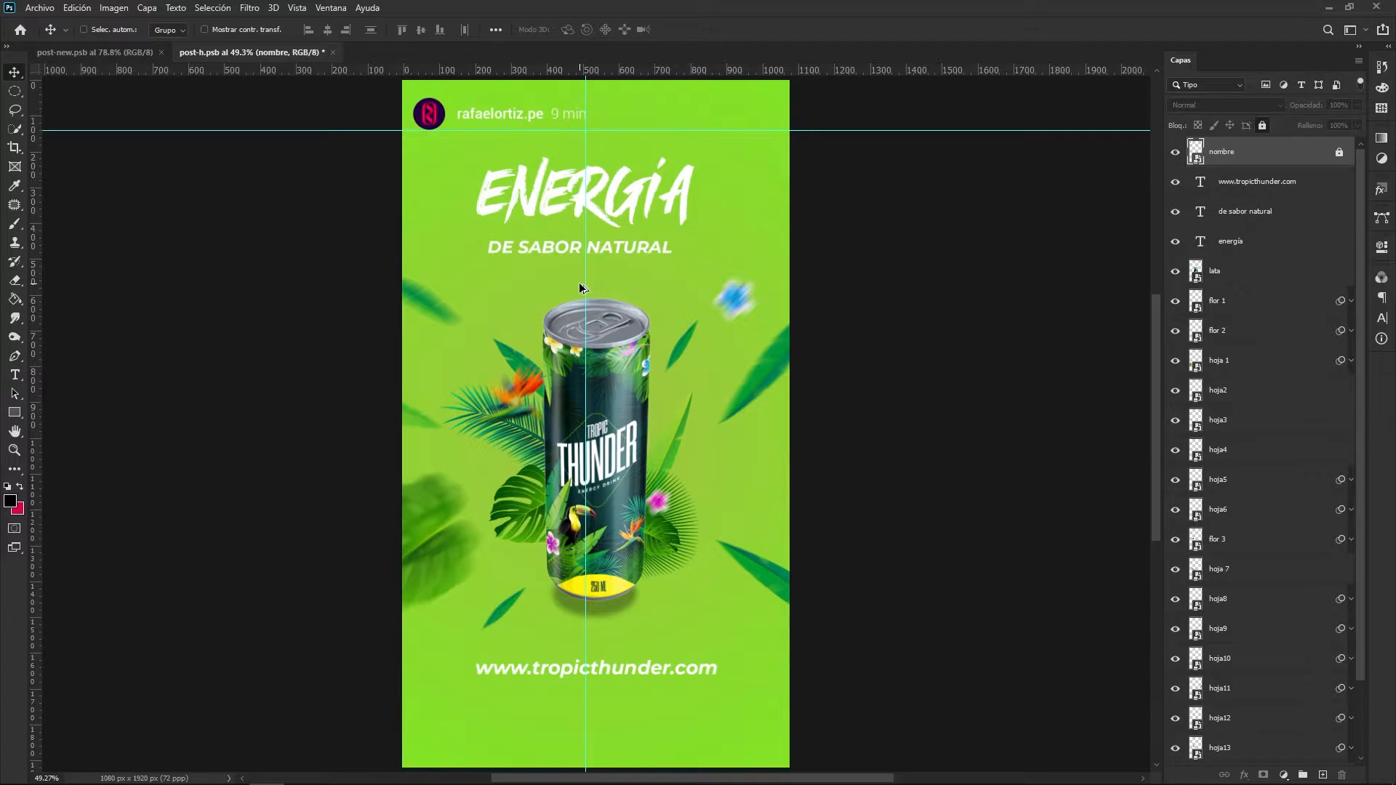
key(ctrl+alt+shift+e)
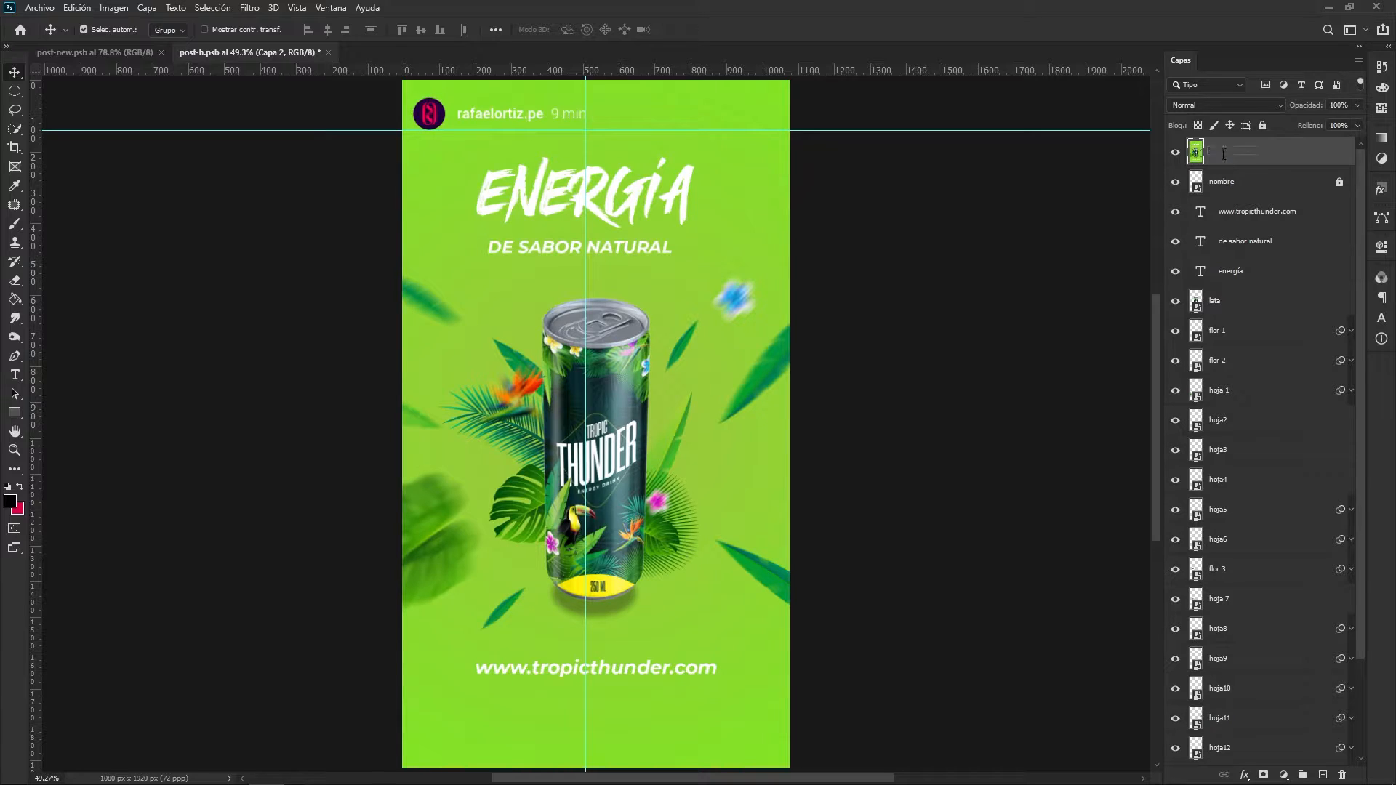
double_click(1224, 152)
text(img ejemplo)
key(Return)
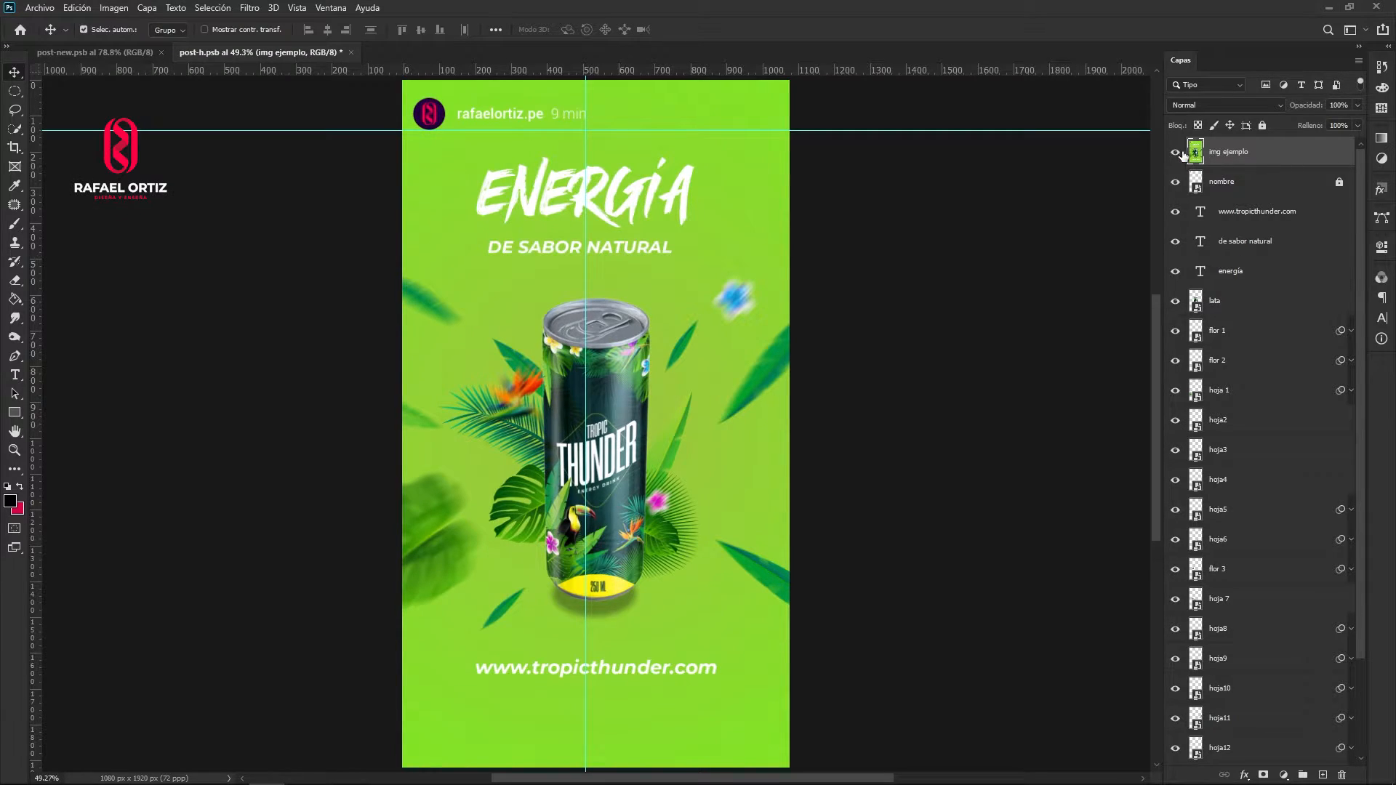
click(1178, 152)
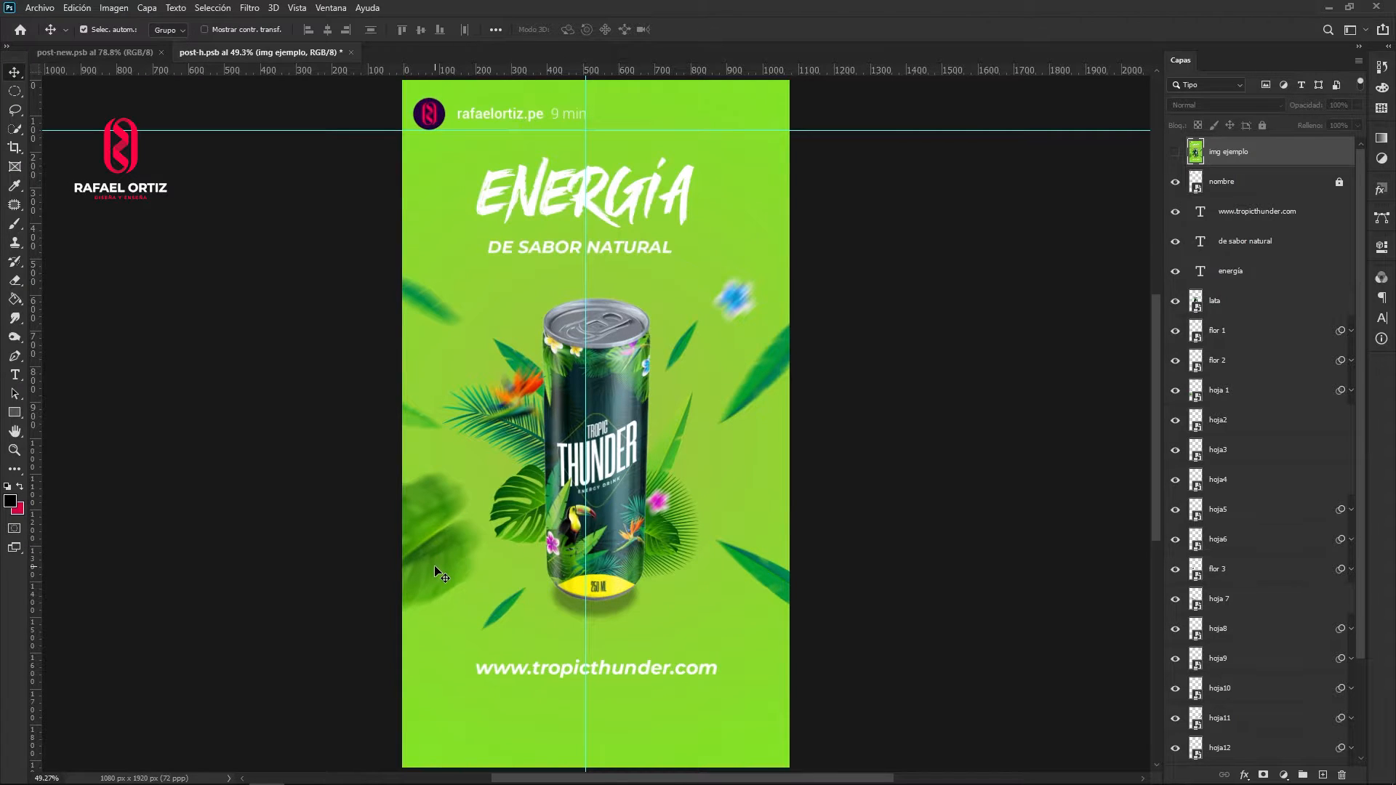
- Move the five outer leaves, including hoja 1, hoja5 and hoja10, inward from the canvas edges so they sit close around the can
drag(441, 577, 478, 518)
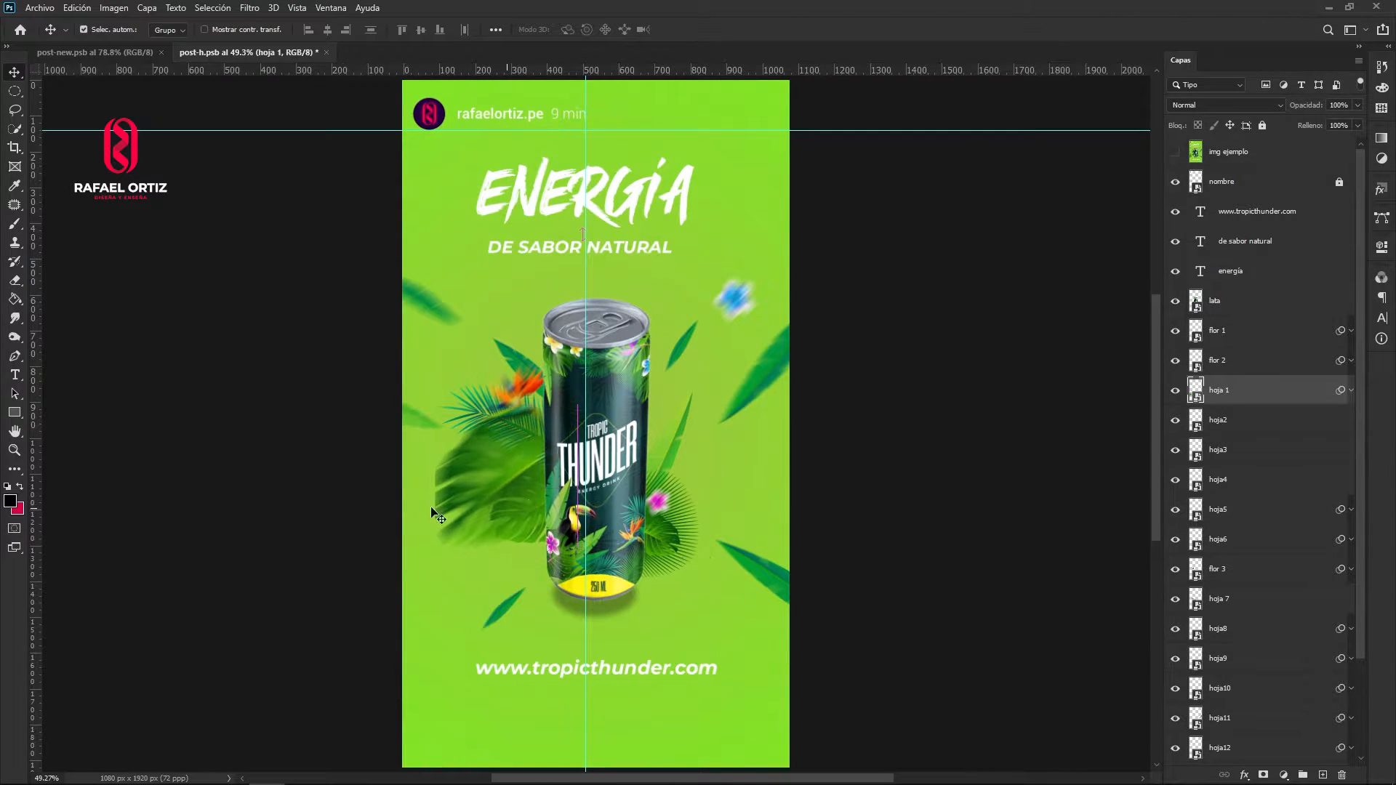
drag(418, 422, 512, 427)
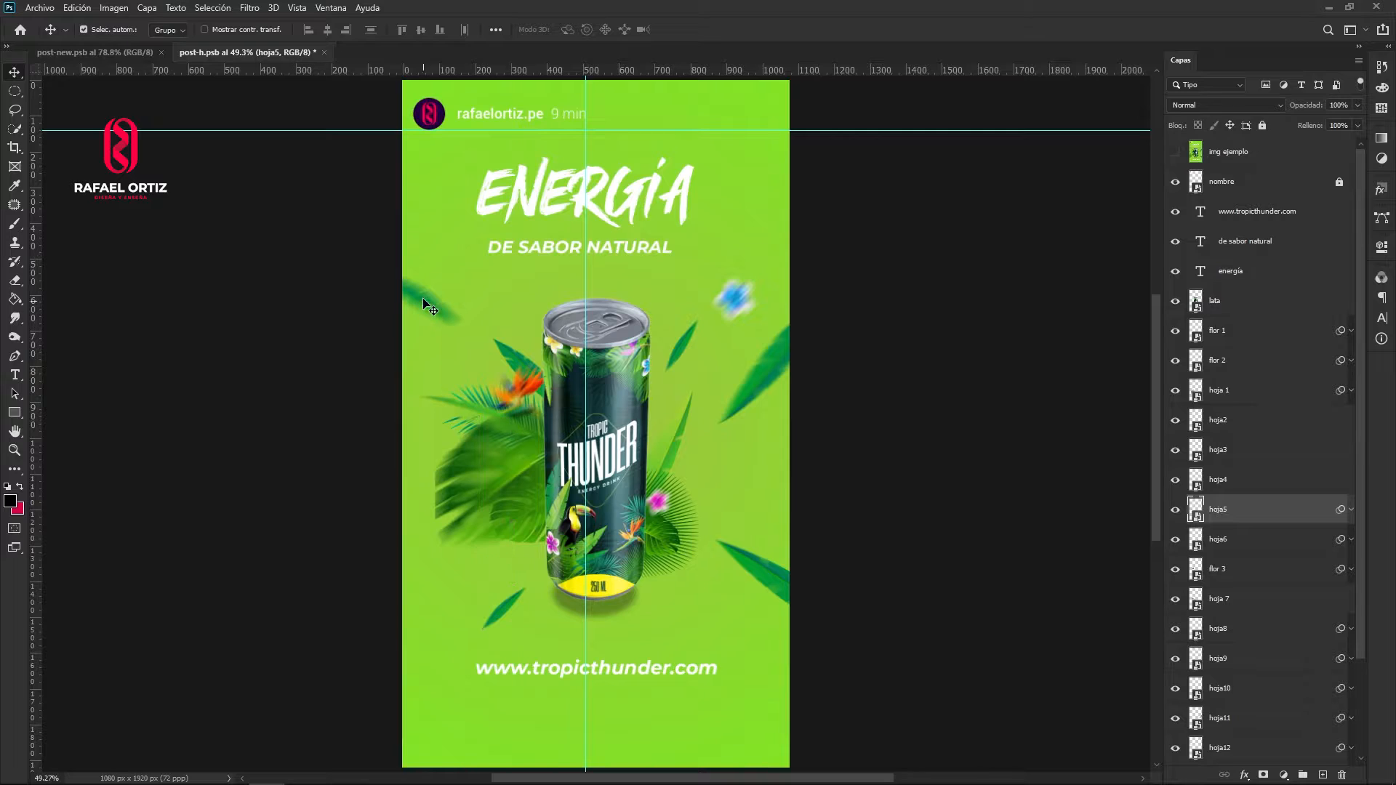
drag(429, 300, 518, 340)
drag(788, 374, 702, 419)
drag(728, 513, 683, 461)
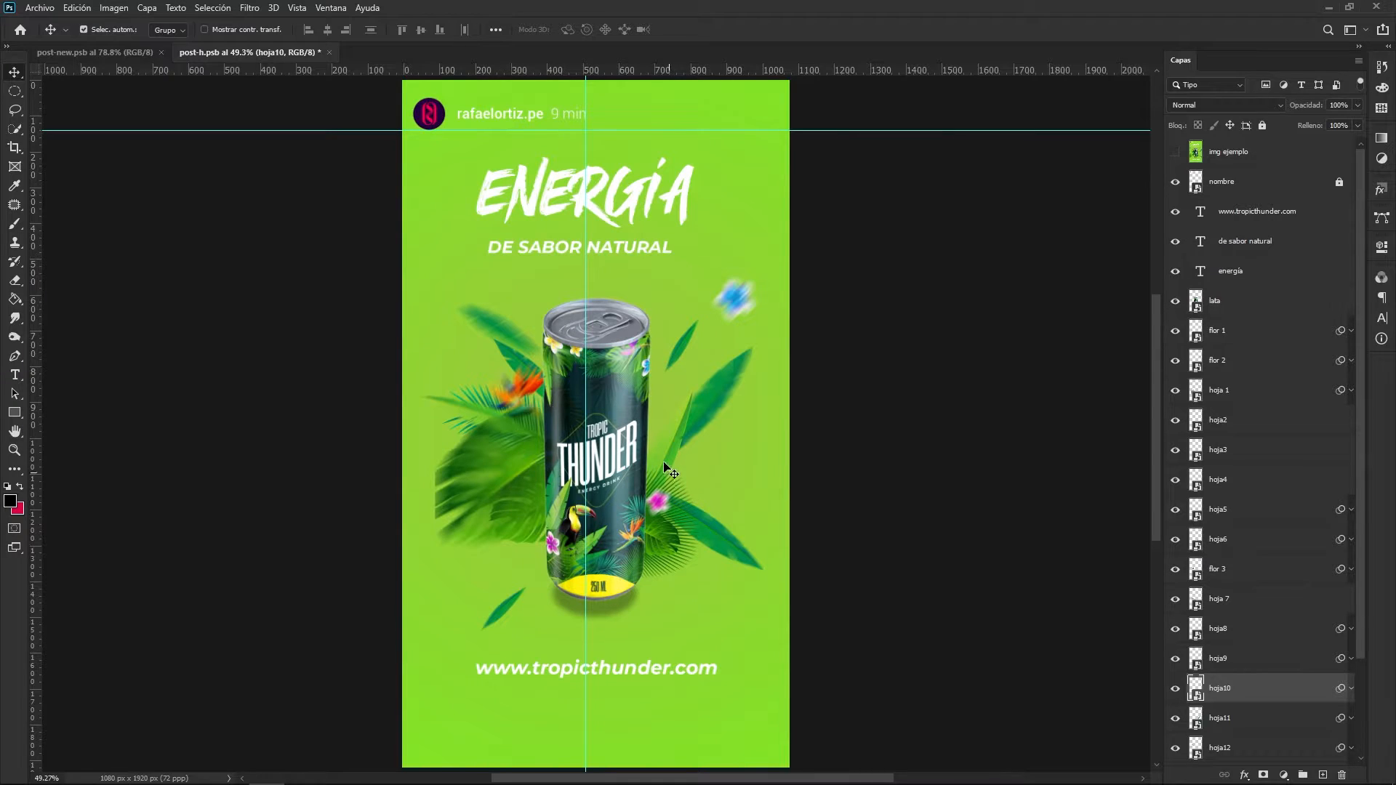
- Refresh the motion blur smart filter of hoja 1 by turning it off and on again, and save the document
scroll(637, 364, up, 2)
scroll(637, 371, down, 2)
scroll(637, 371, down, 3)
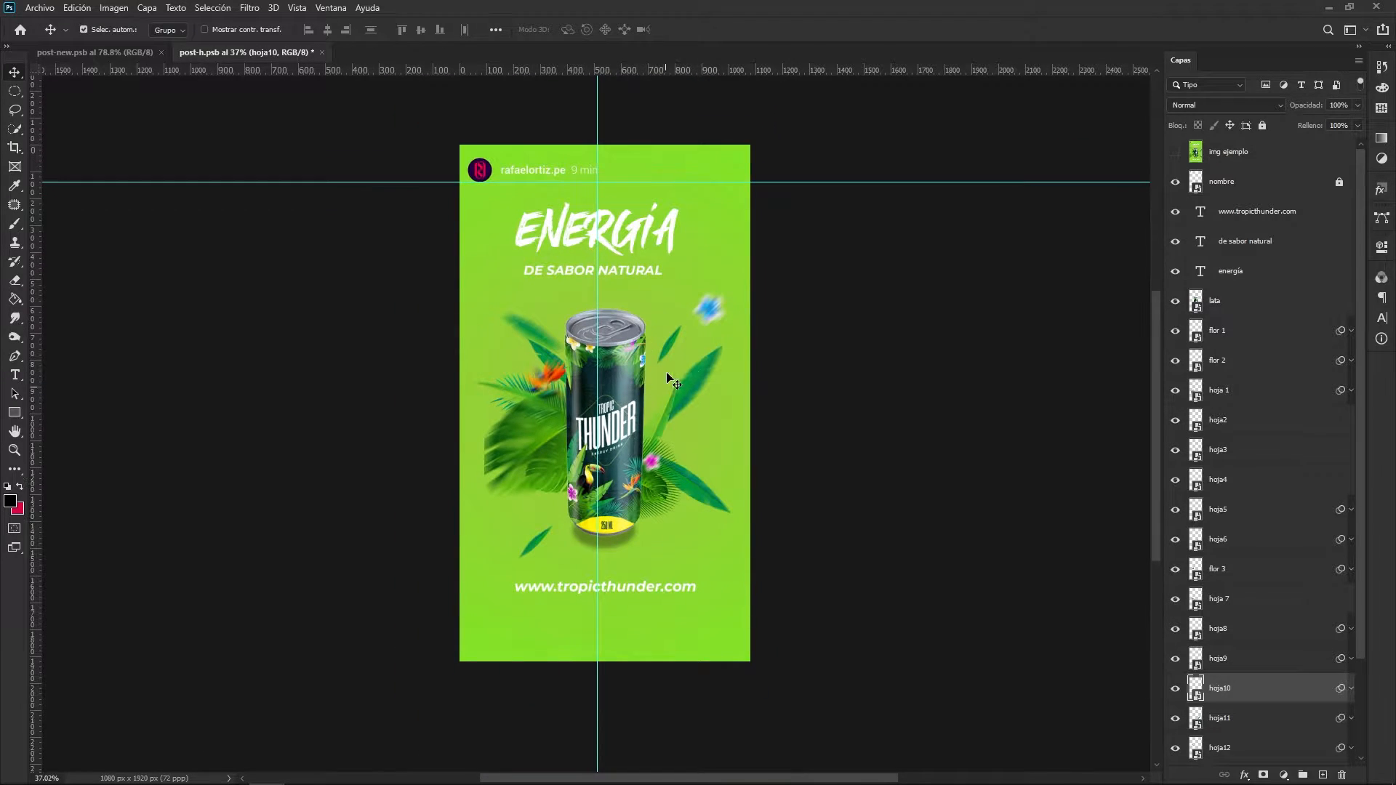
scroll(472, 495, up, 1)
scroll(498, 458, up, 3)
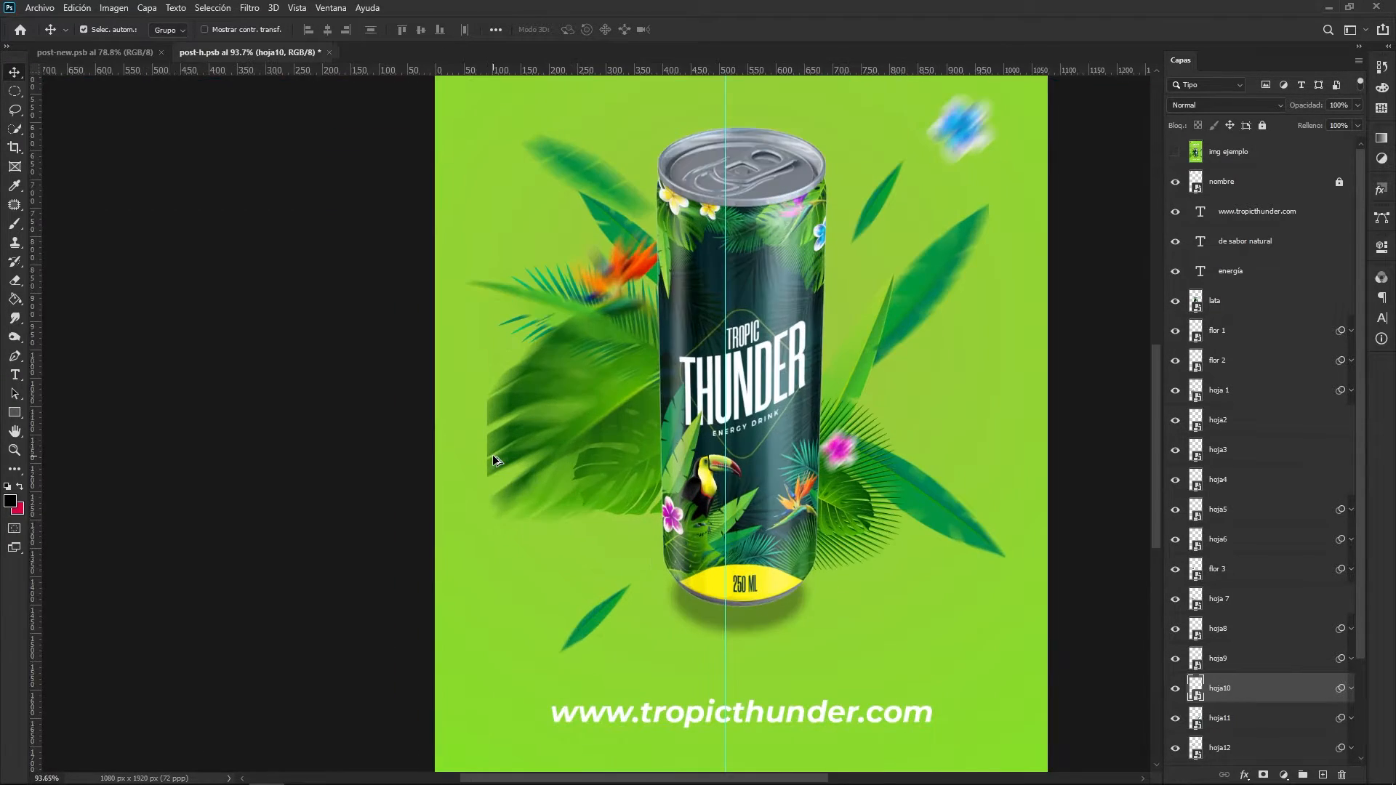
scroll(494, 433, down, 2)
click(531, 411)
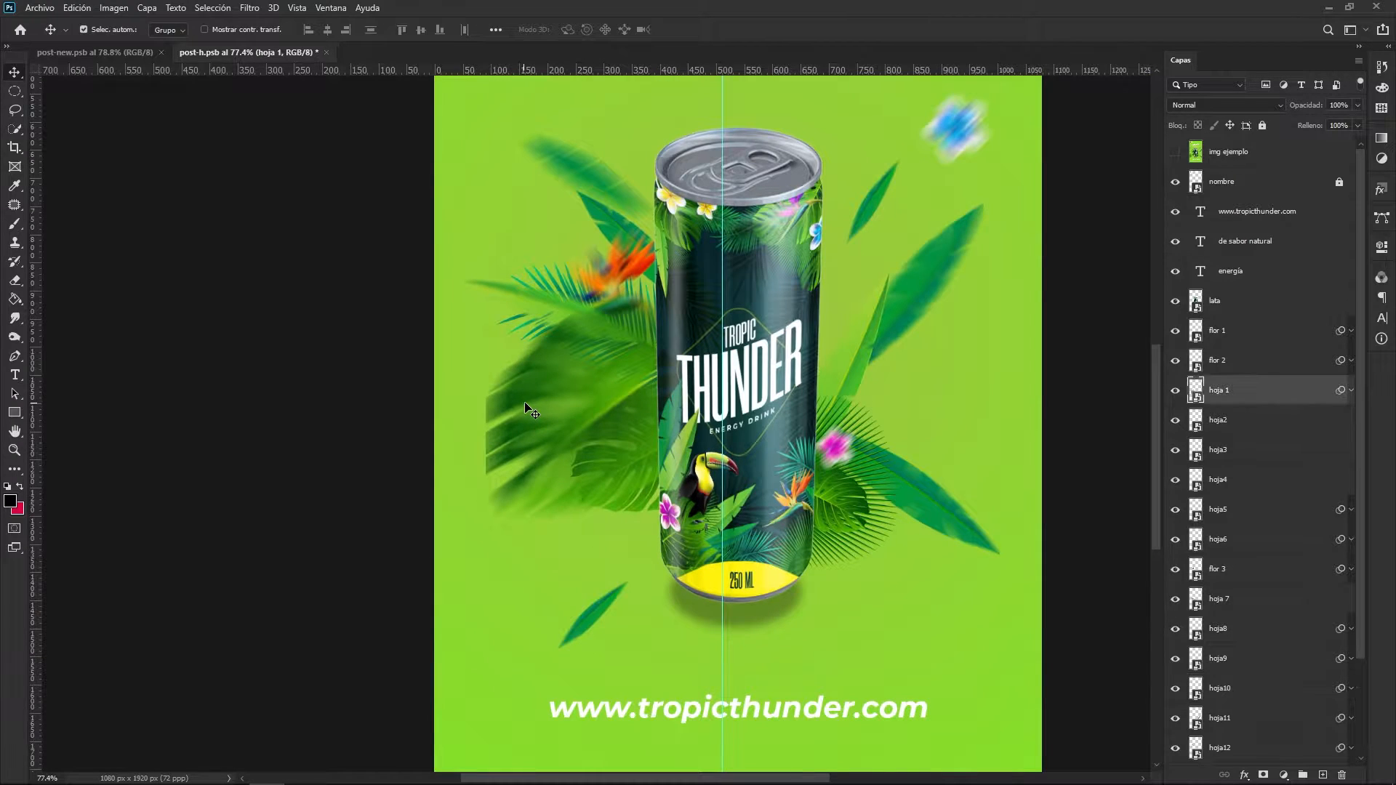
click(1352, 392)
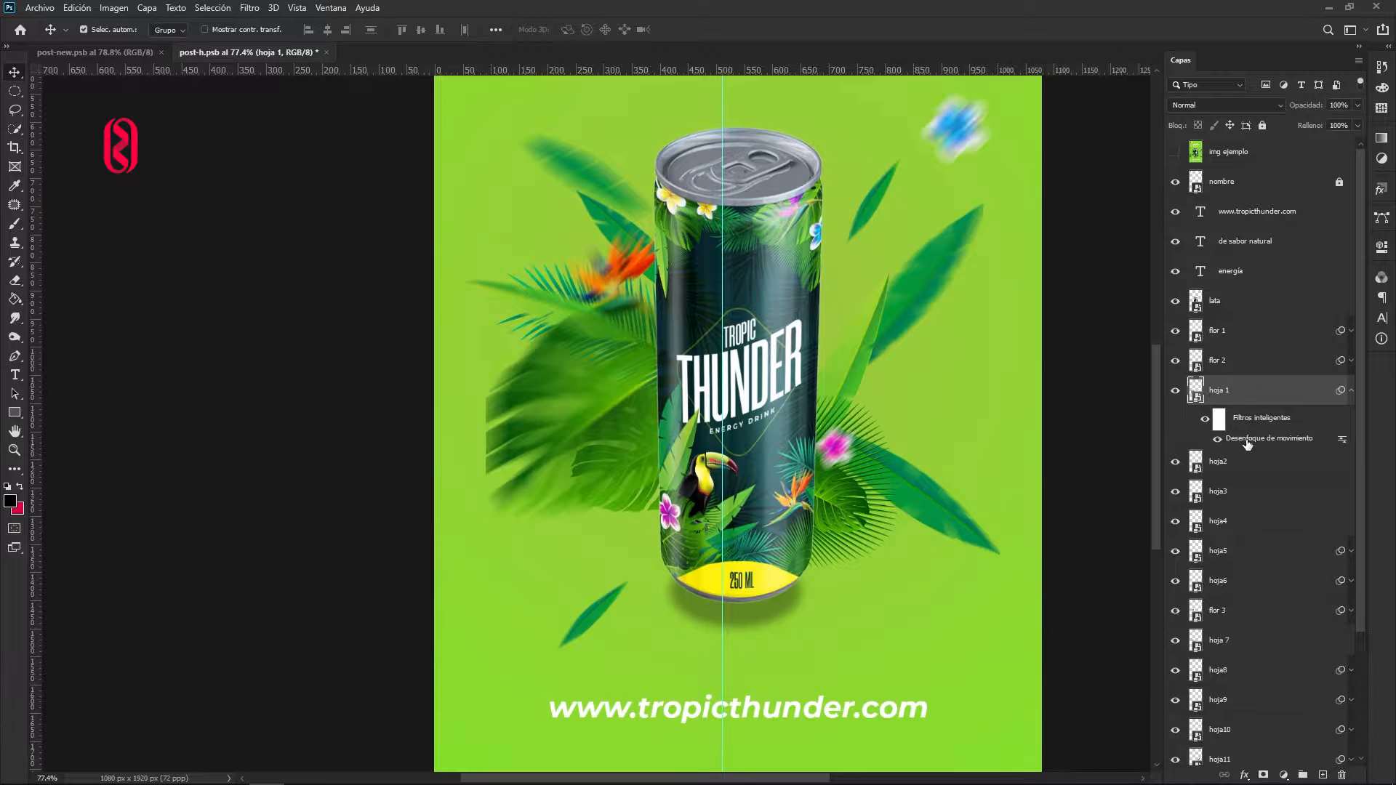
click(1218, 439)
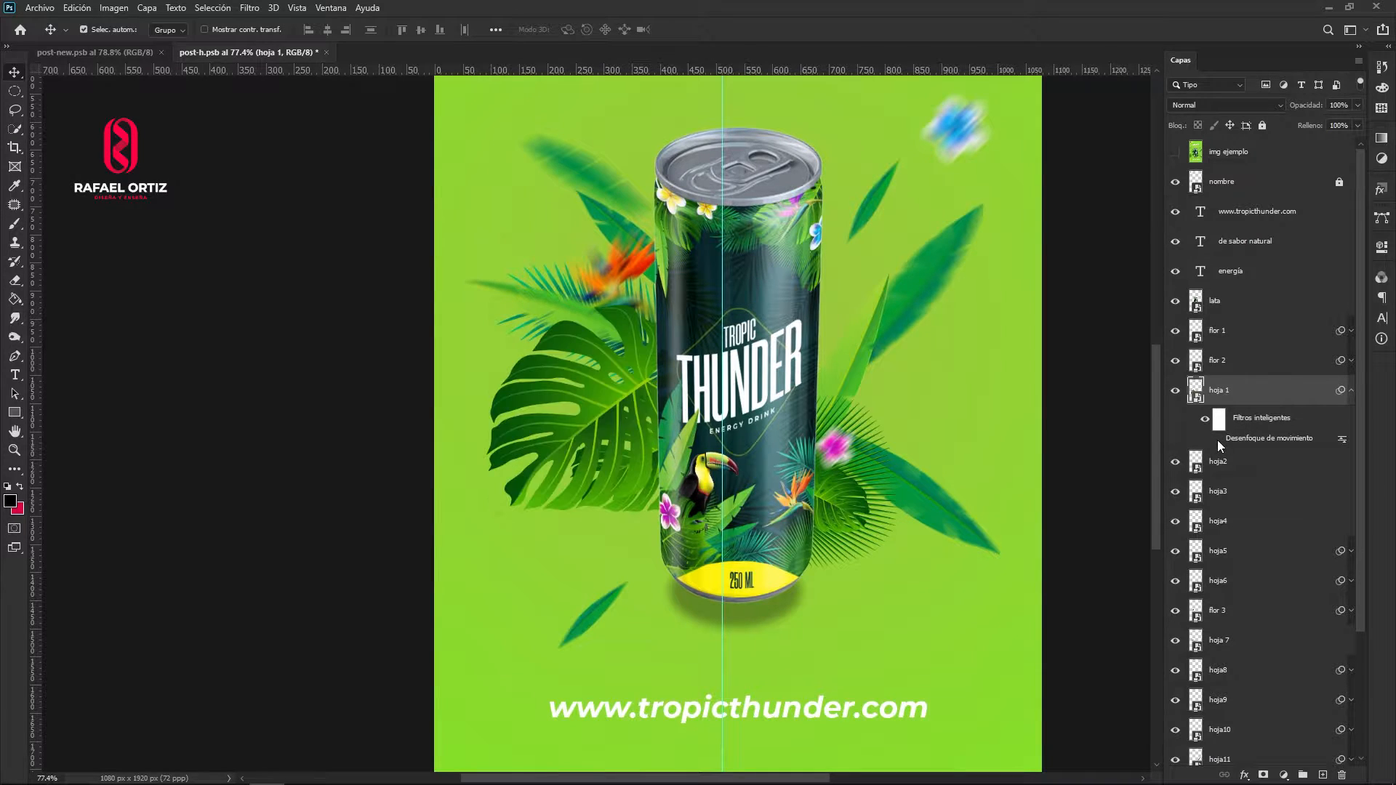
click(1217, 440)
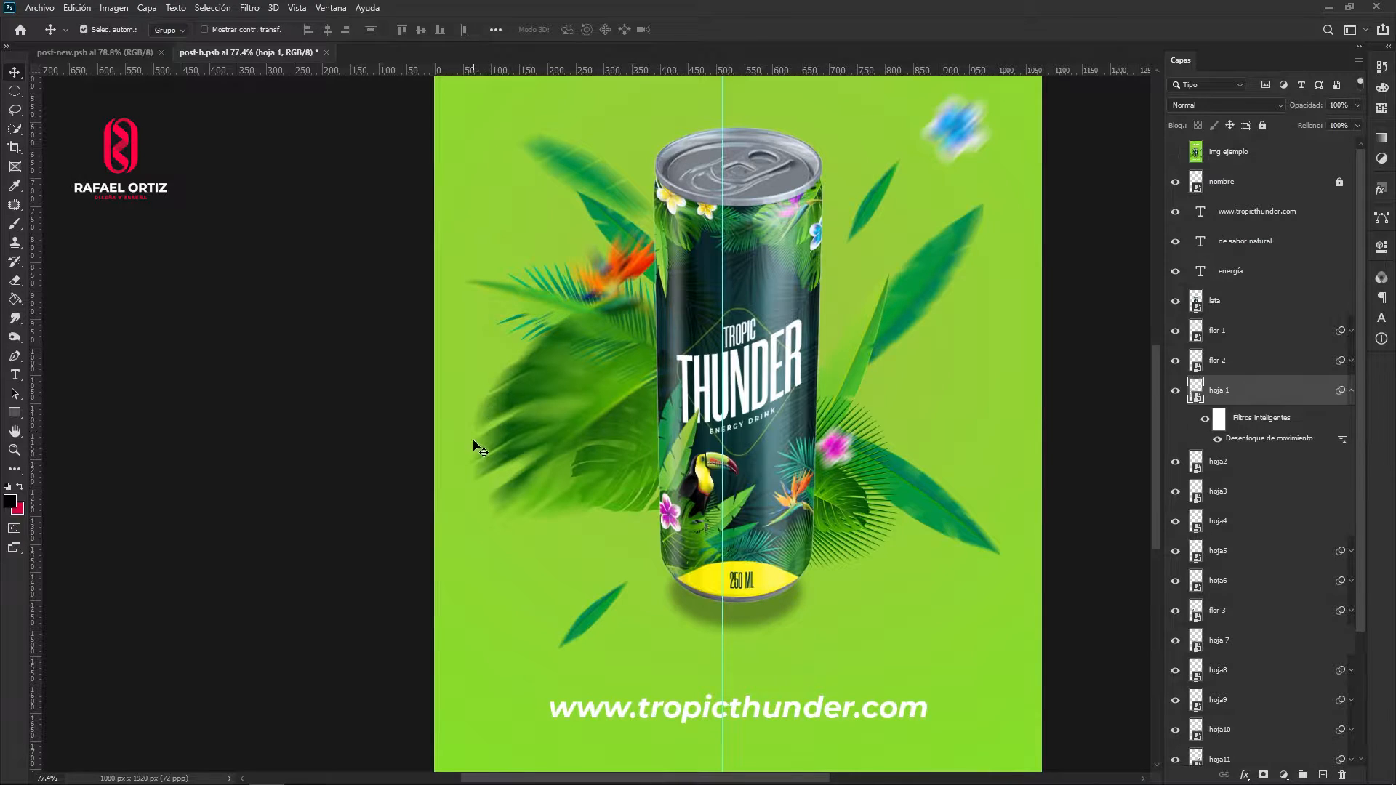
click(1342, 393)
key(ctrl)
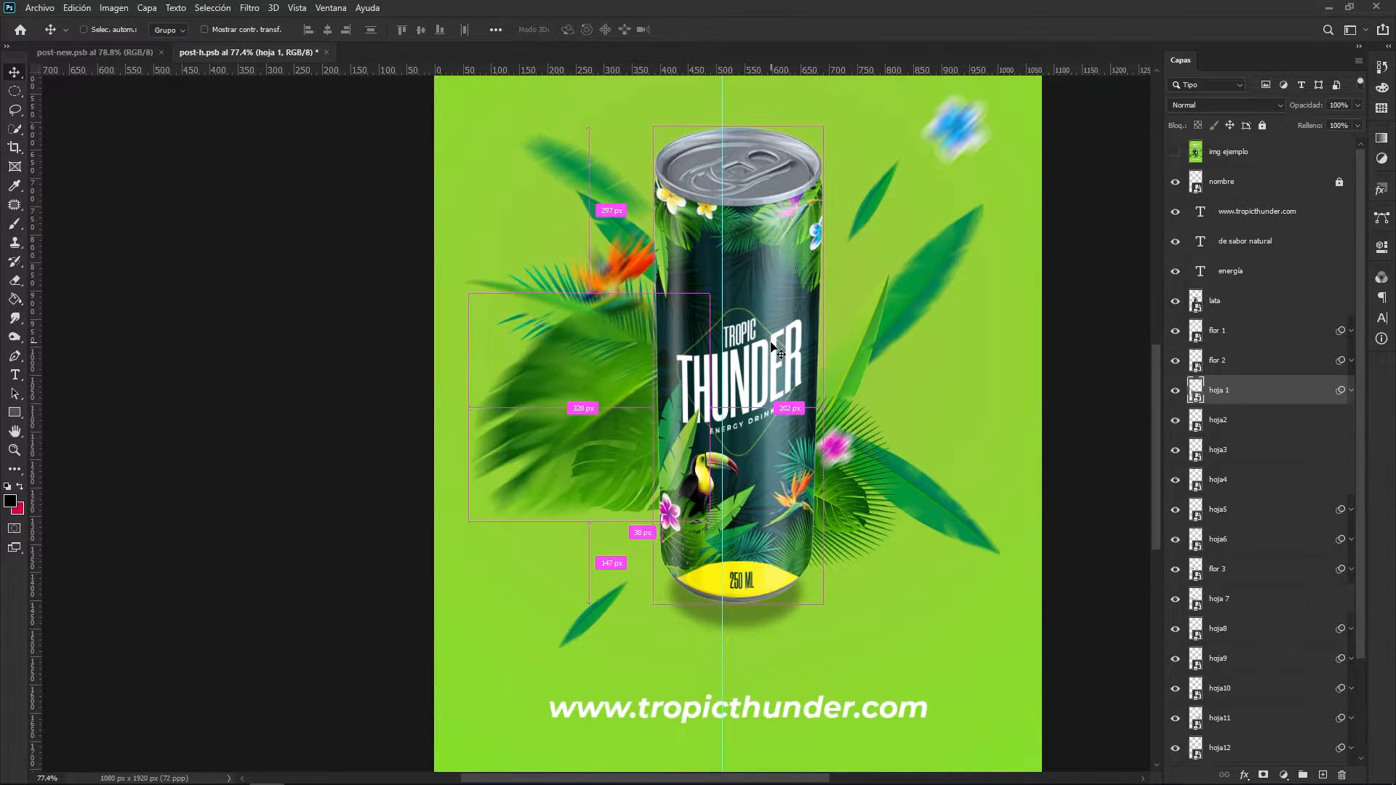
key(ctrl+s)
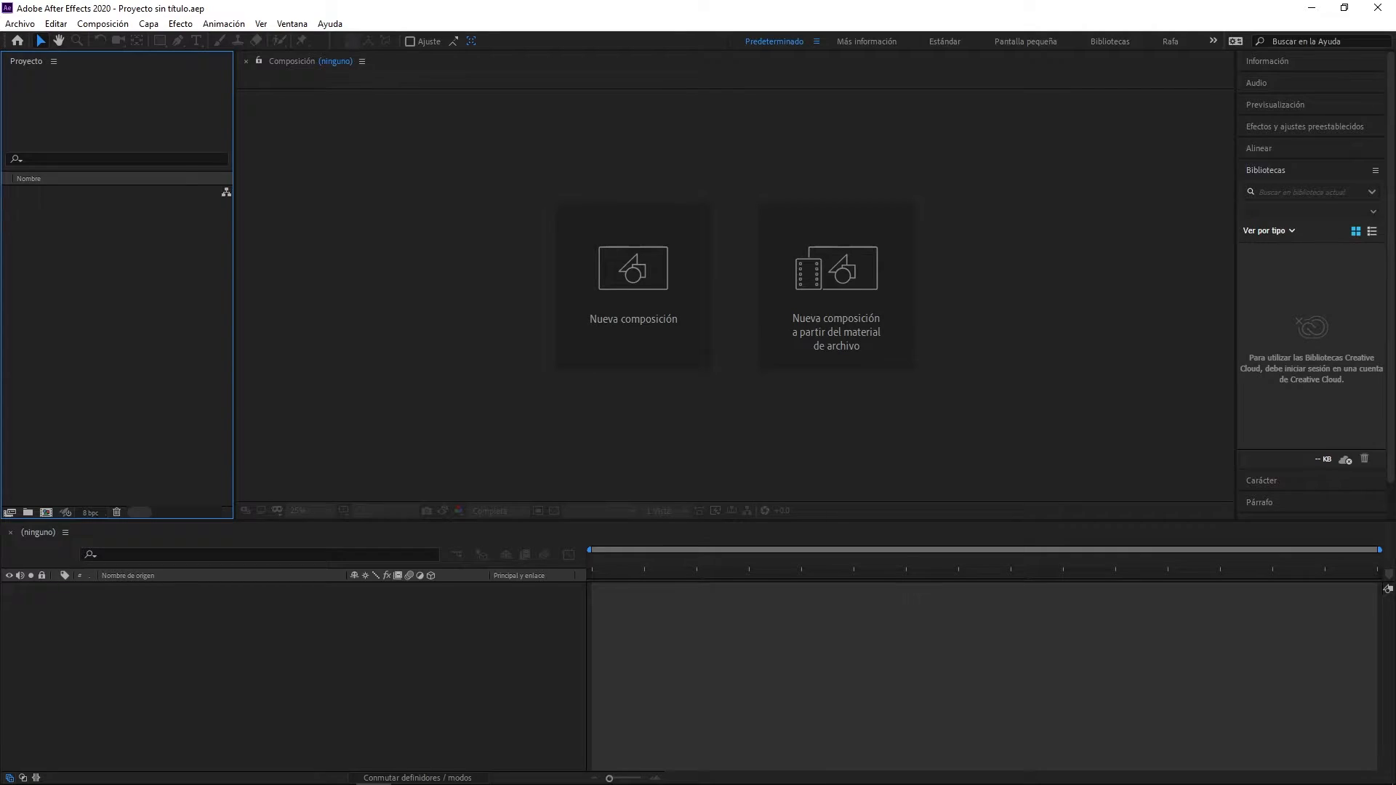
- Import post-h.psb into After Effects as Composición with editable layer styles, and open the post-h composition
key(alt+Tab)
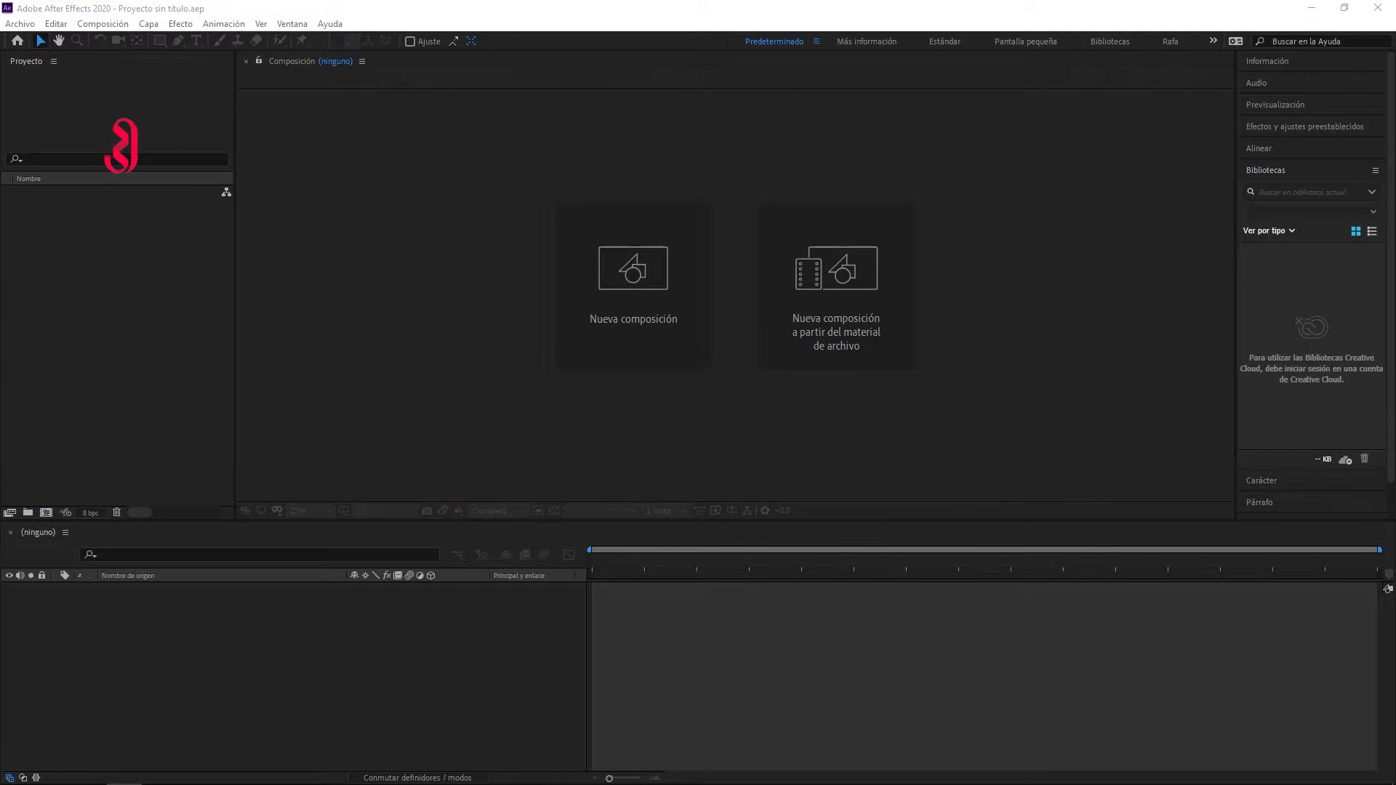
drag(571, 353, 75, 264)
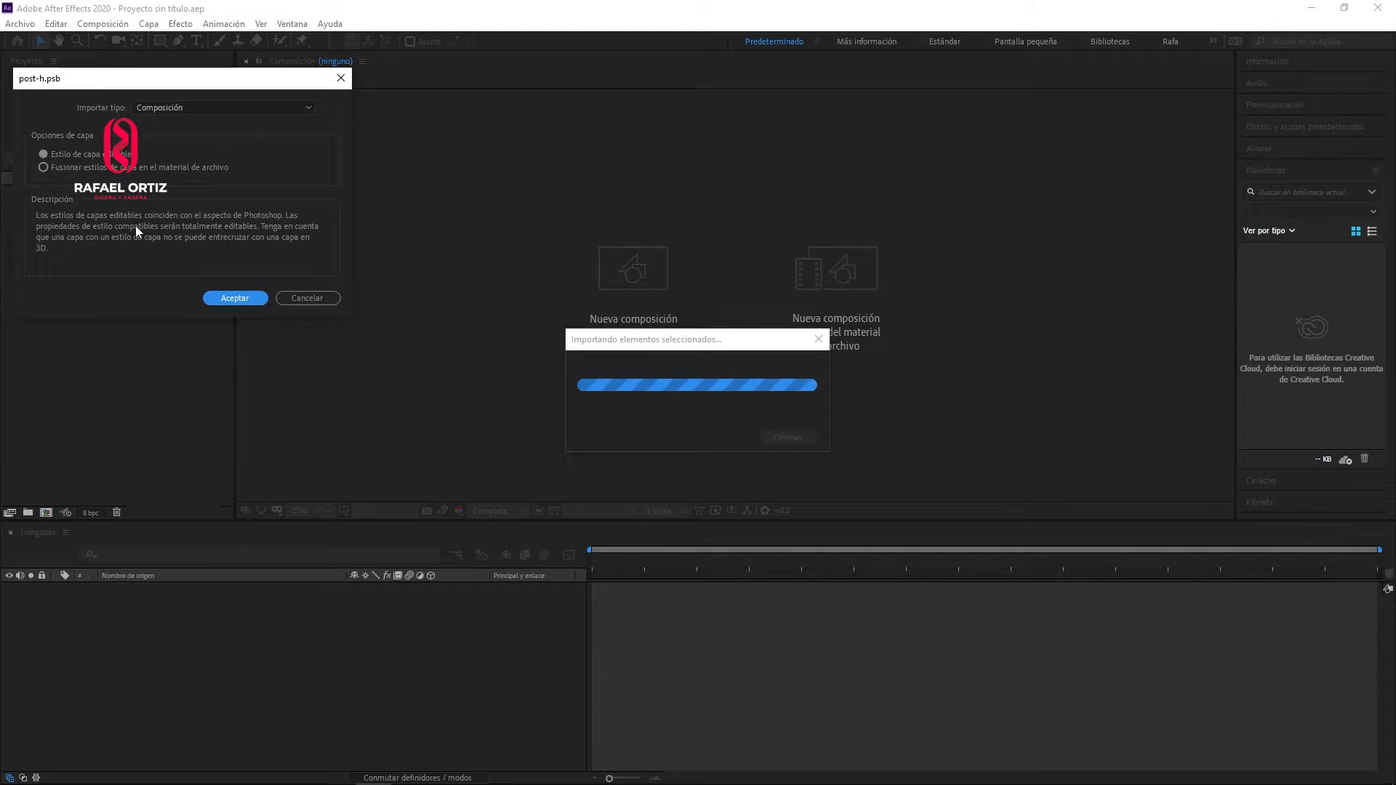
click(195, 106)
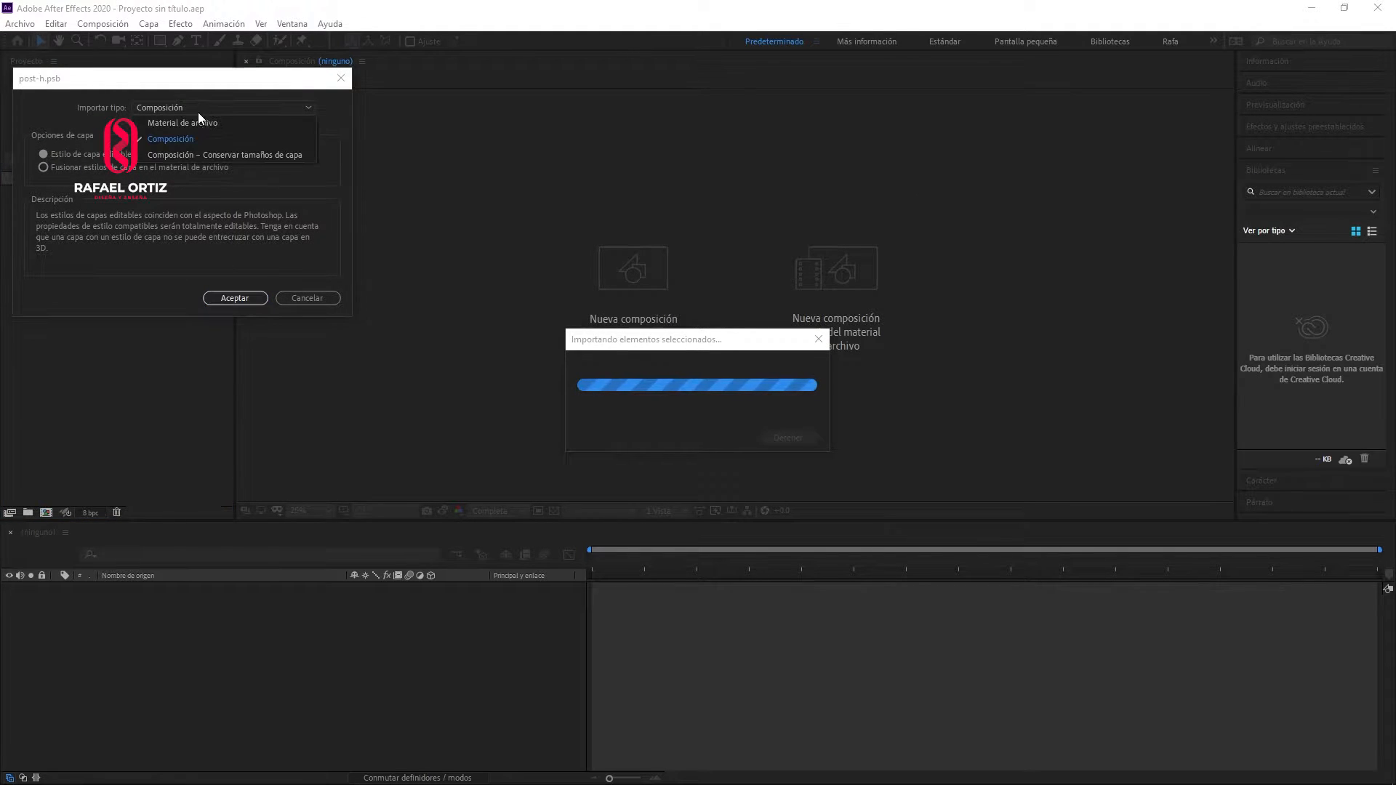
click(182, 136)
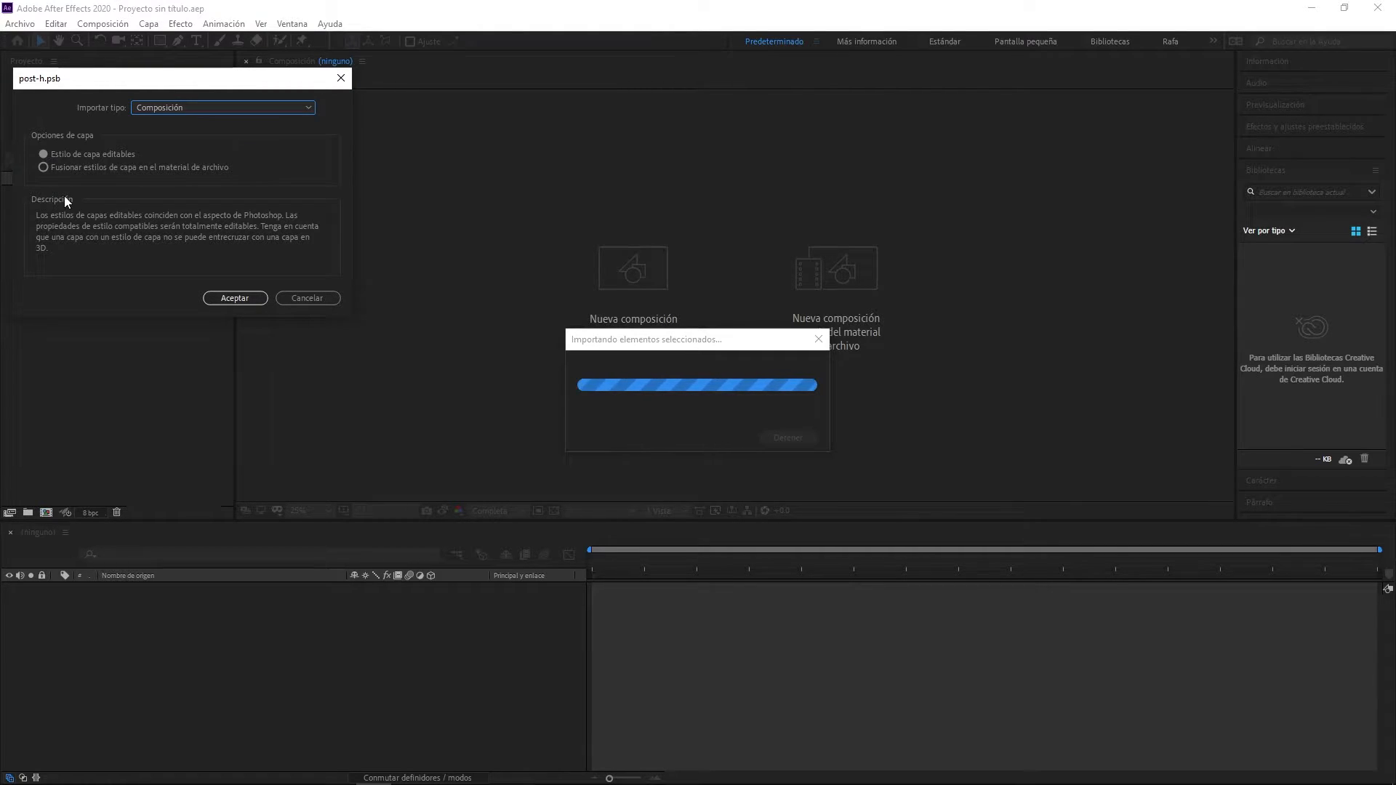
click(234, 298)
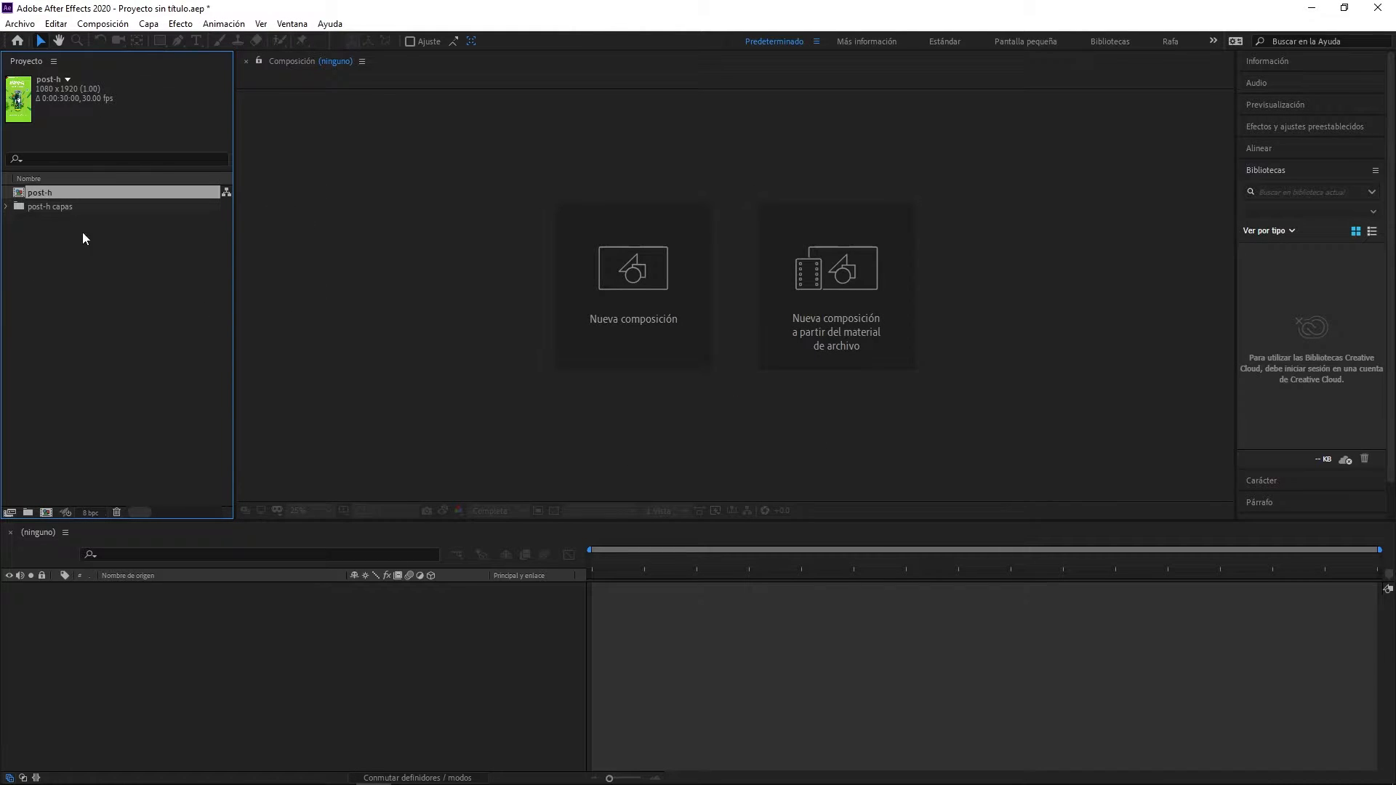
double_click(19, 195)
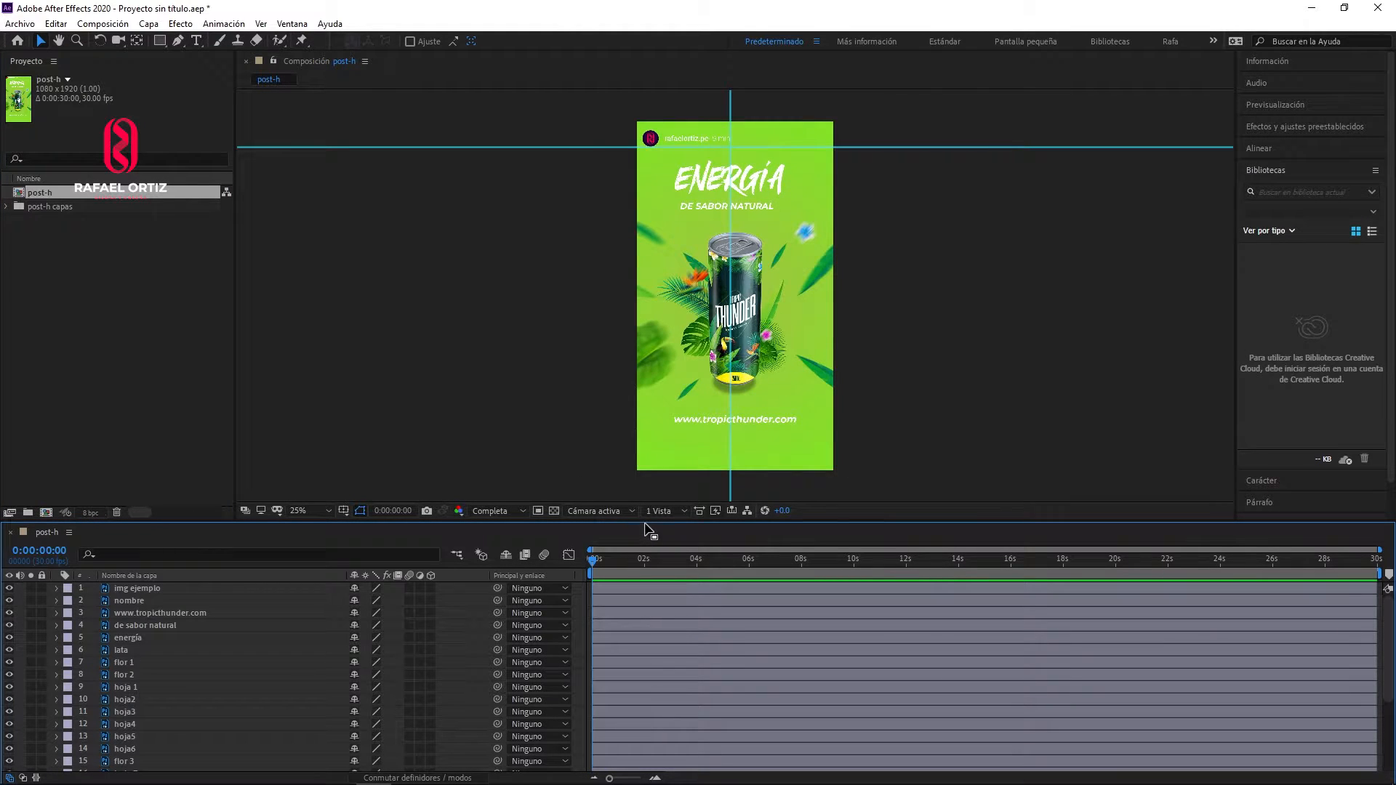
- Dock the composition viewer as a narrow full-height column along the workspace's left edge and fit the composition to it
drag(643, 520, 599, 483)
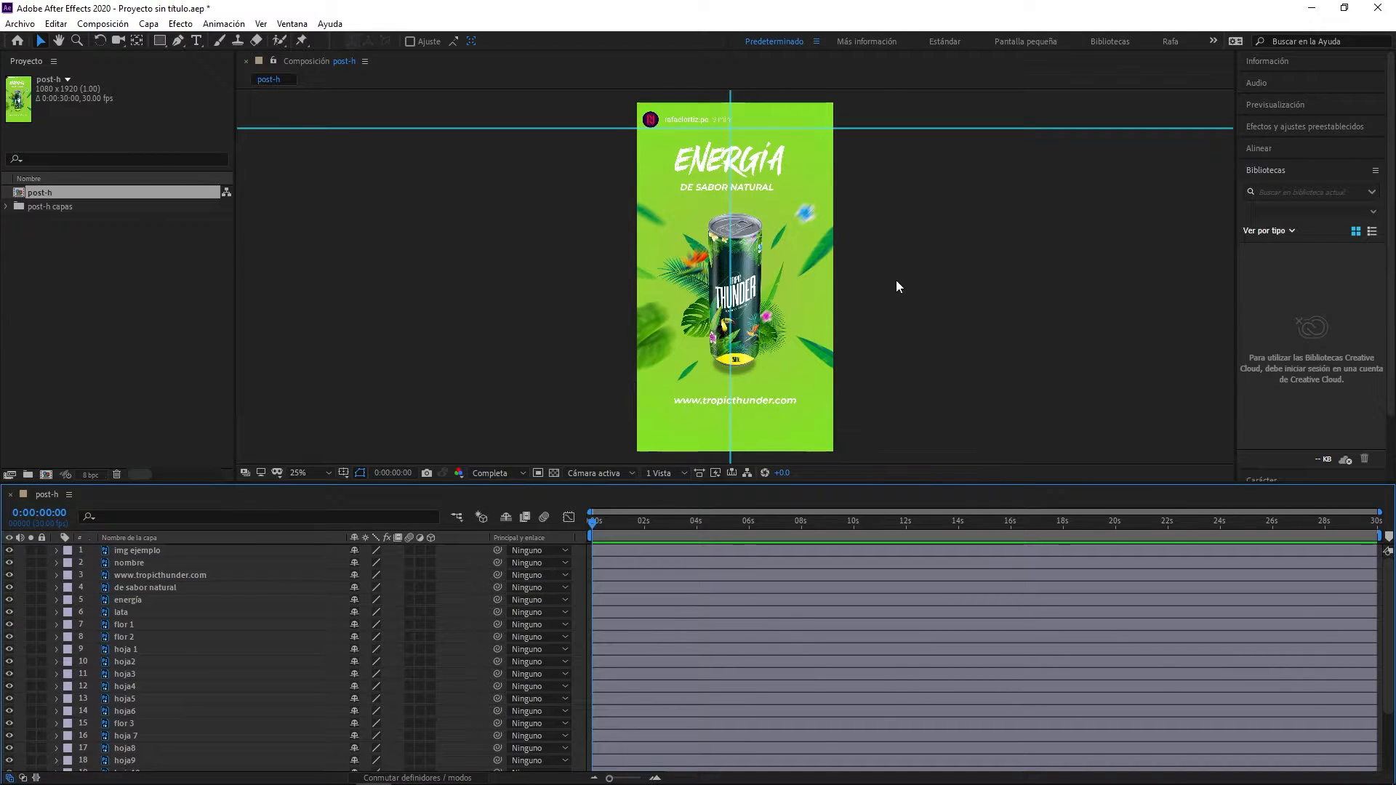
click(531, 316)
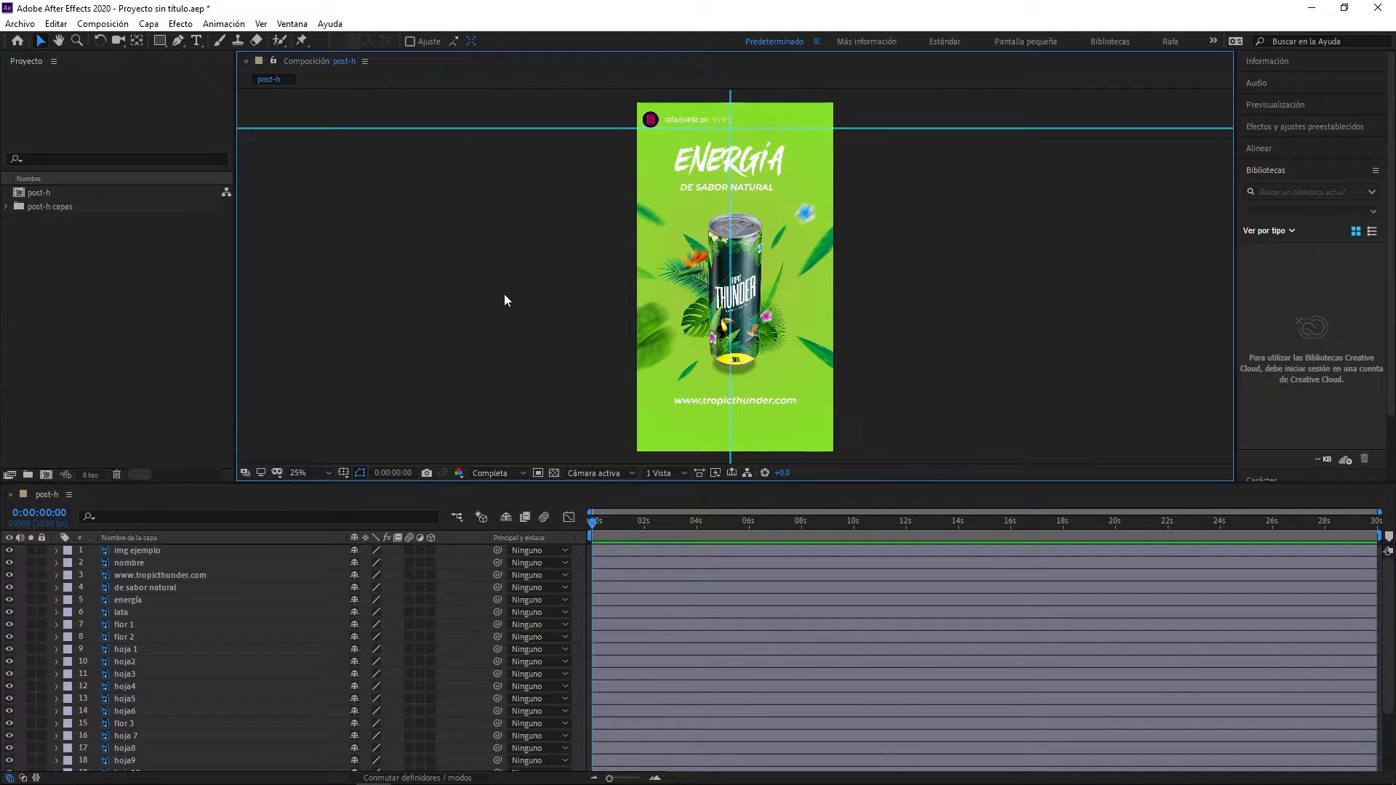
drag(393, 66, 4, 459)
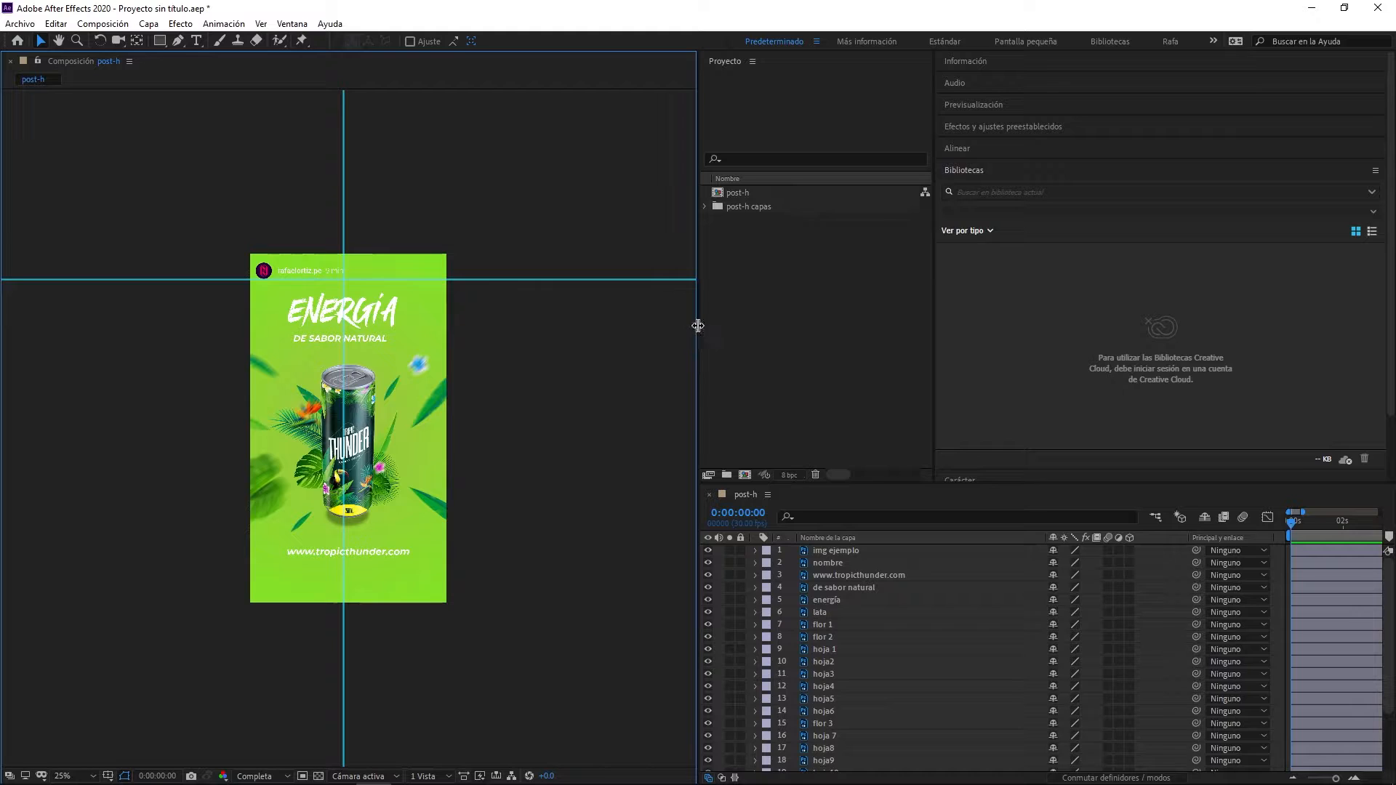
drag(695, 330, 451, 335)
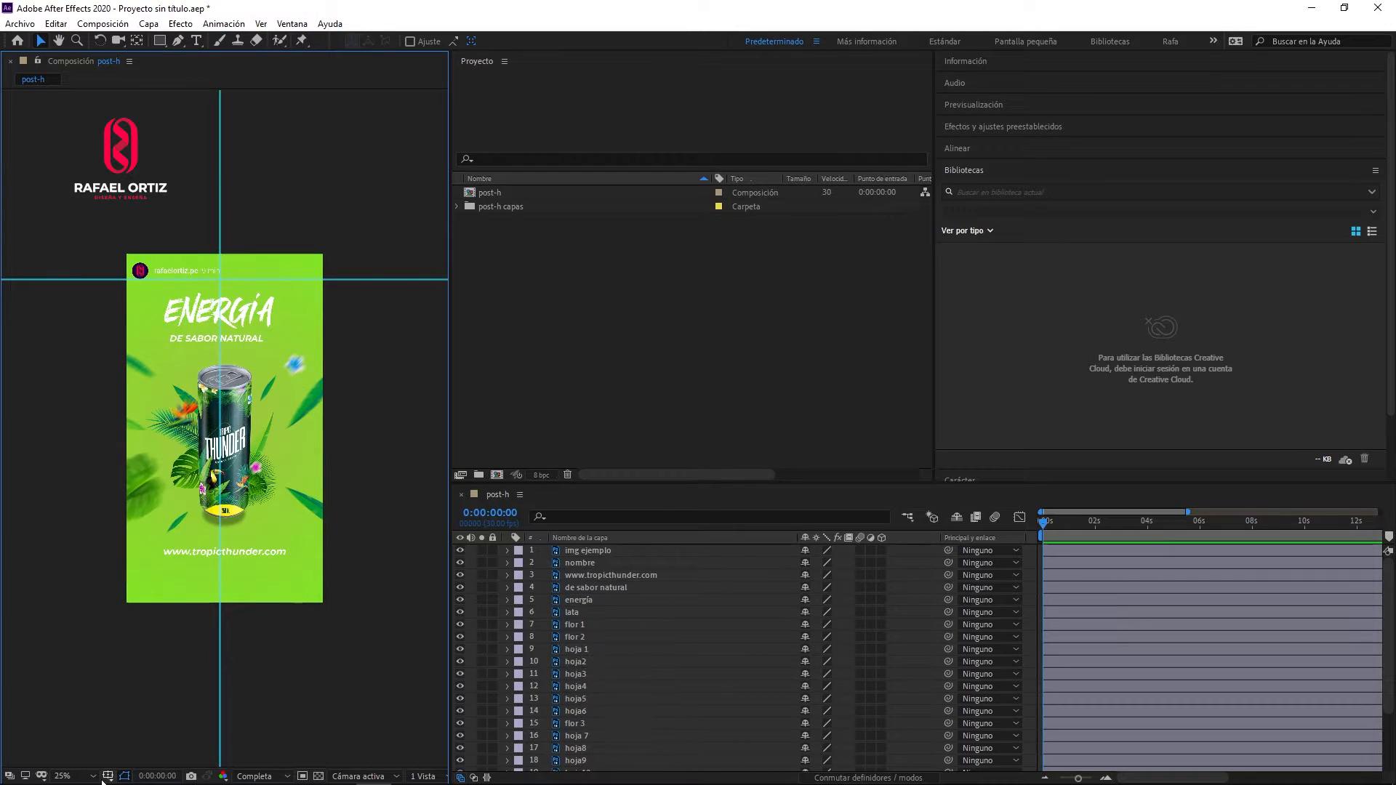
click(67, 776)
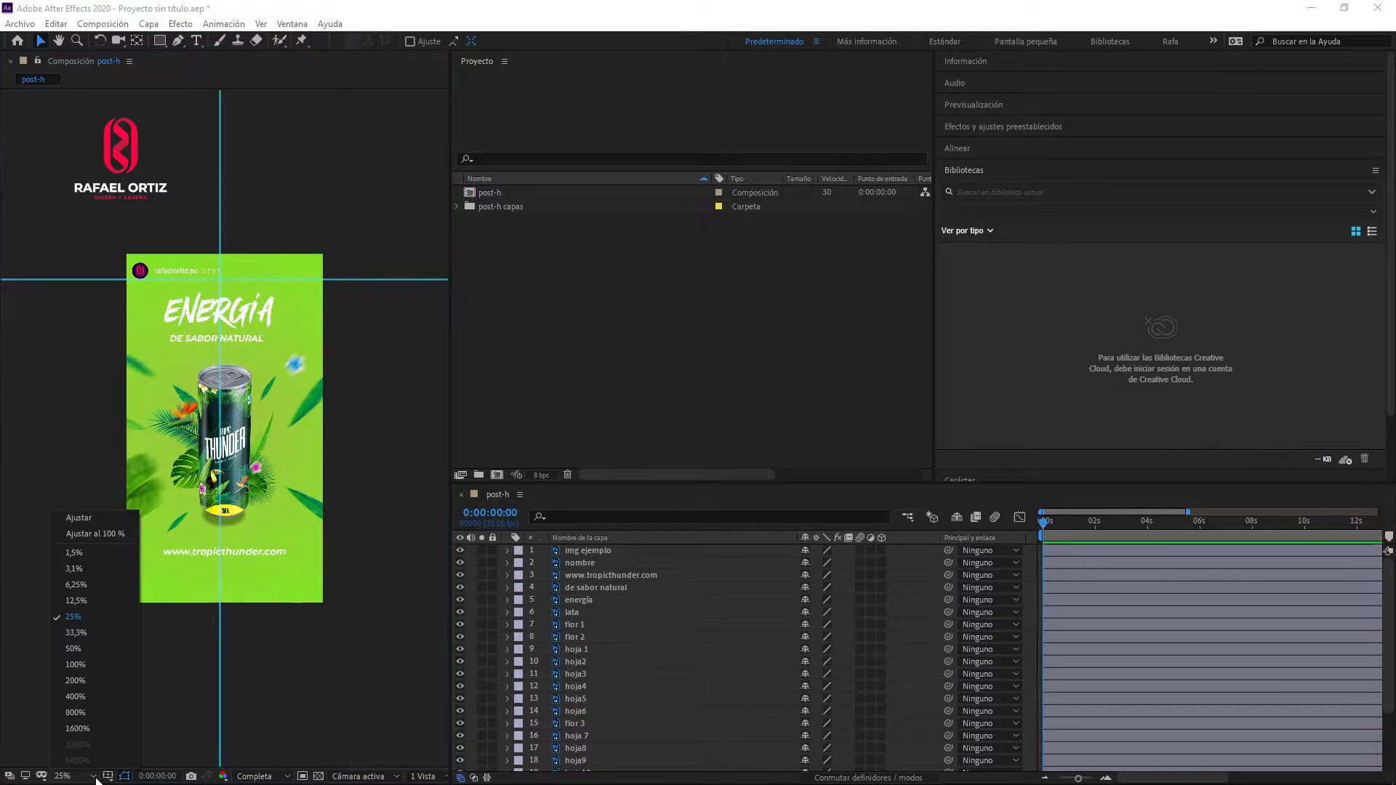
click(80, 521)
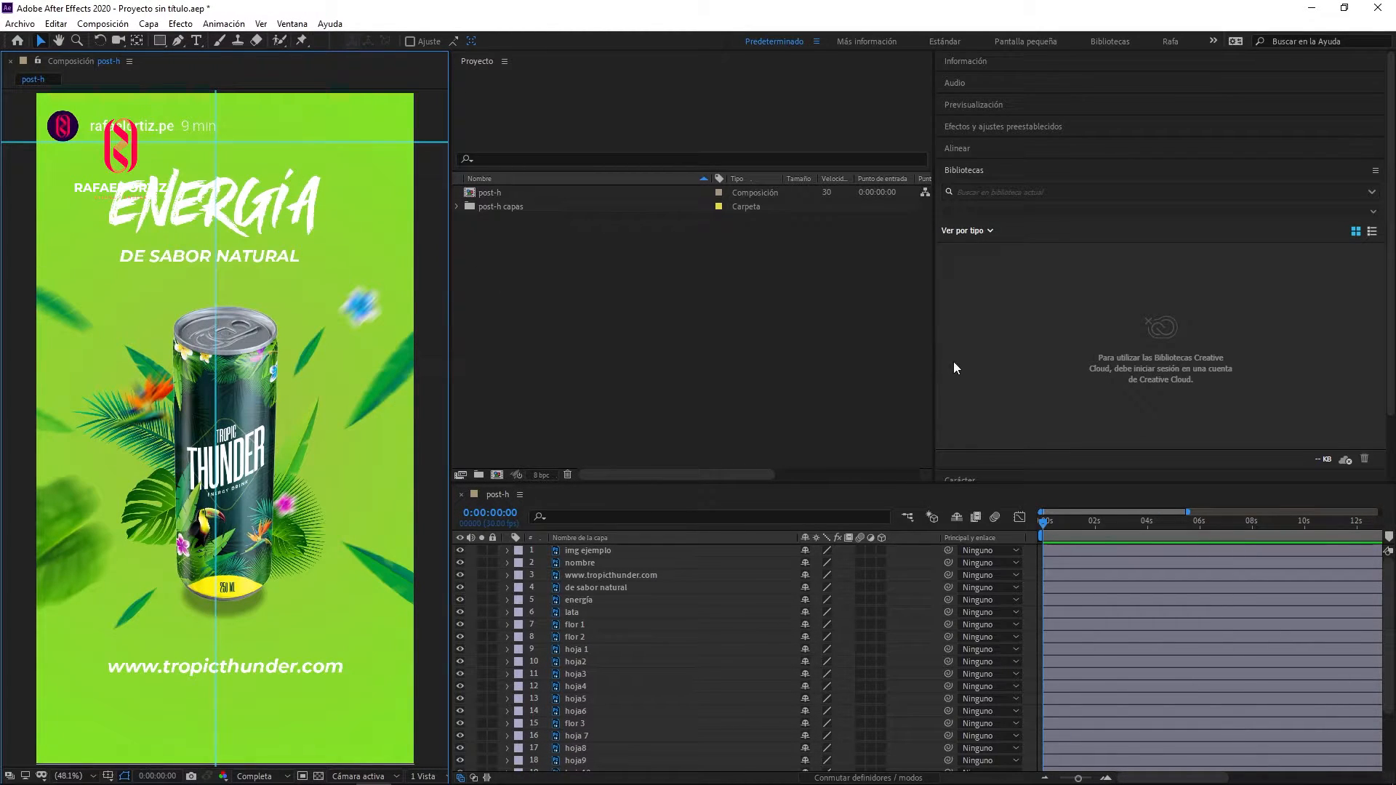
- Narrow the project area and enlarge the timeline upward until the whole layer list of post-h fits
drag(924, 288, 661, 305)
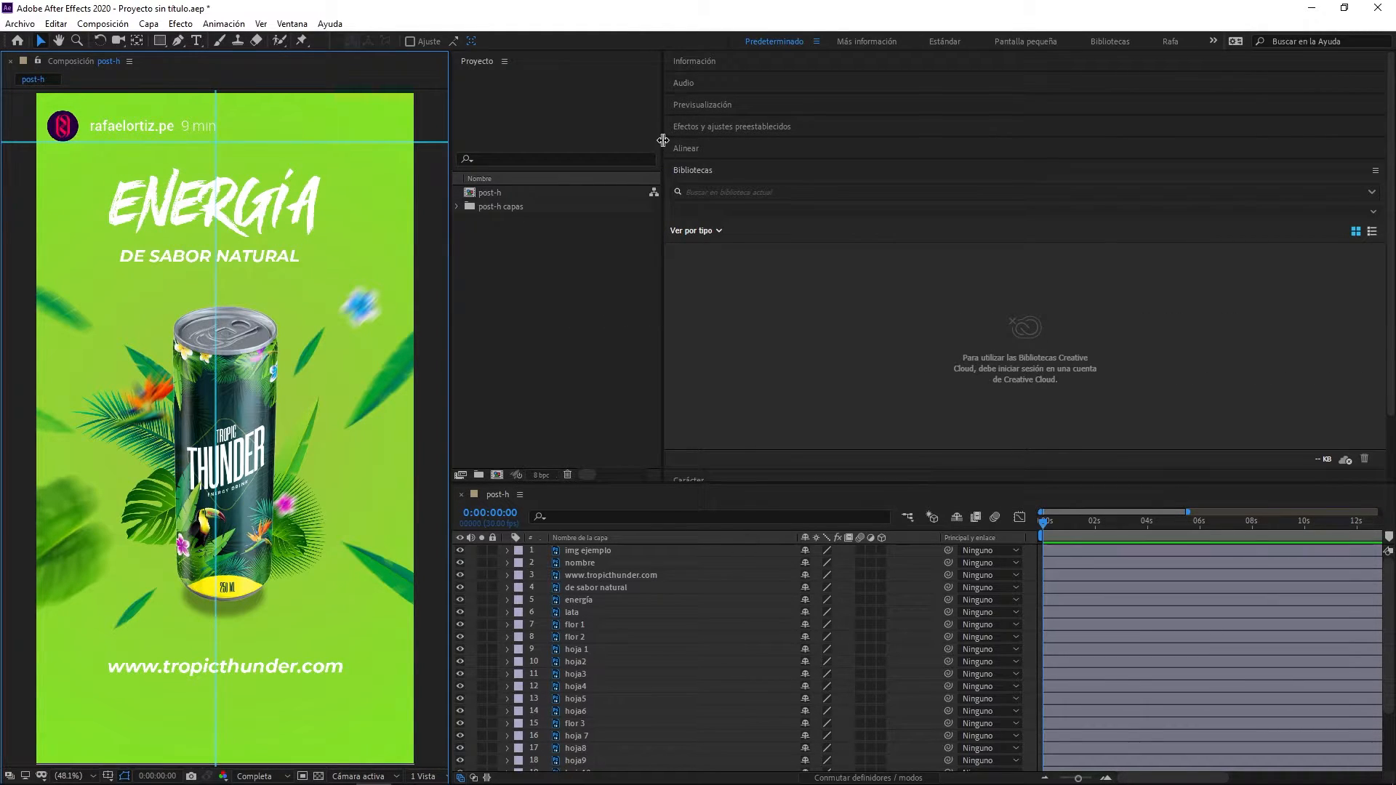
drag(667, 138, 688, 189)
drag(822, 483, 822, 335)
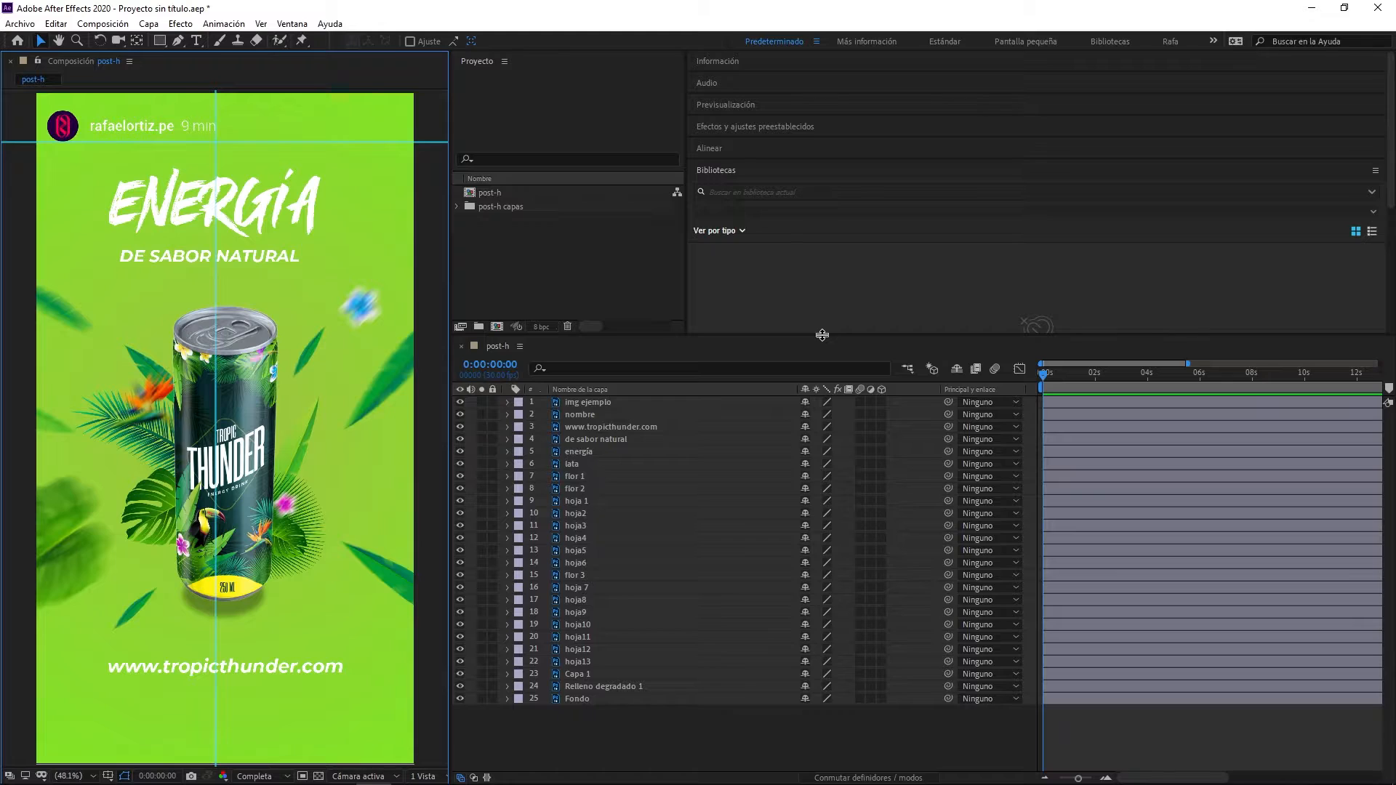
click(610, 246)
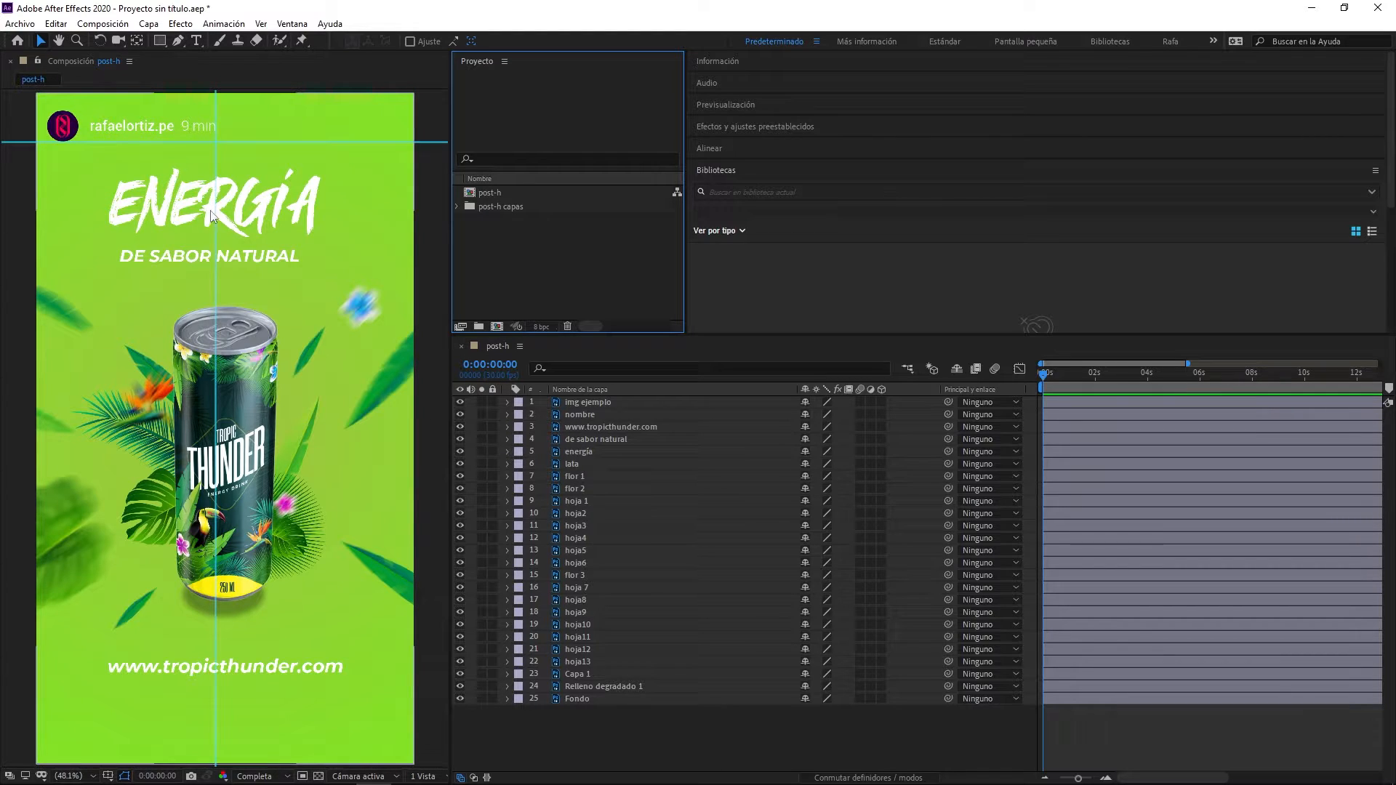
- Compare the img ejemplo layer with the layers beneath it, then send it to the bottom of the stack and lock it
click(457, 412)
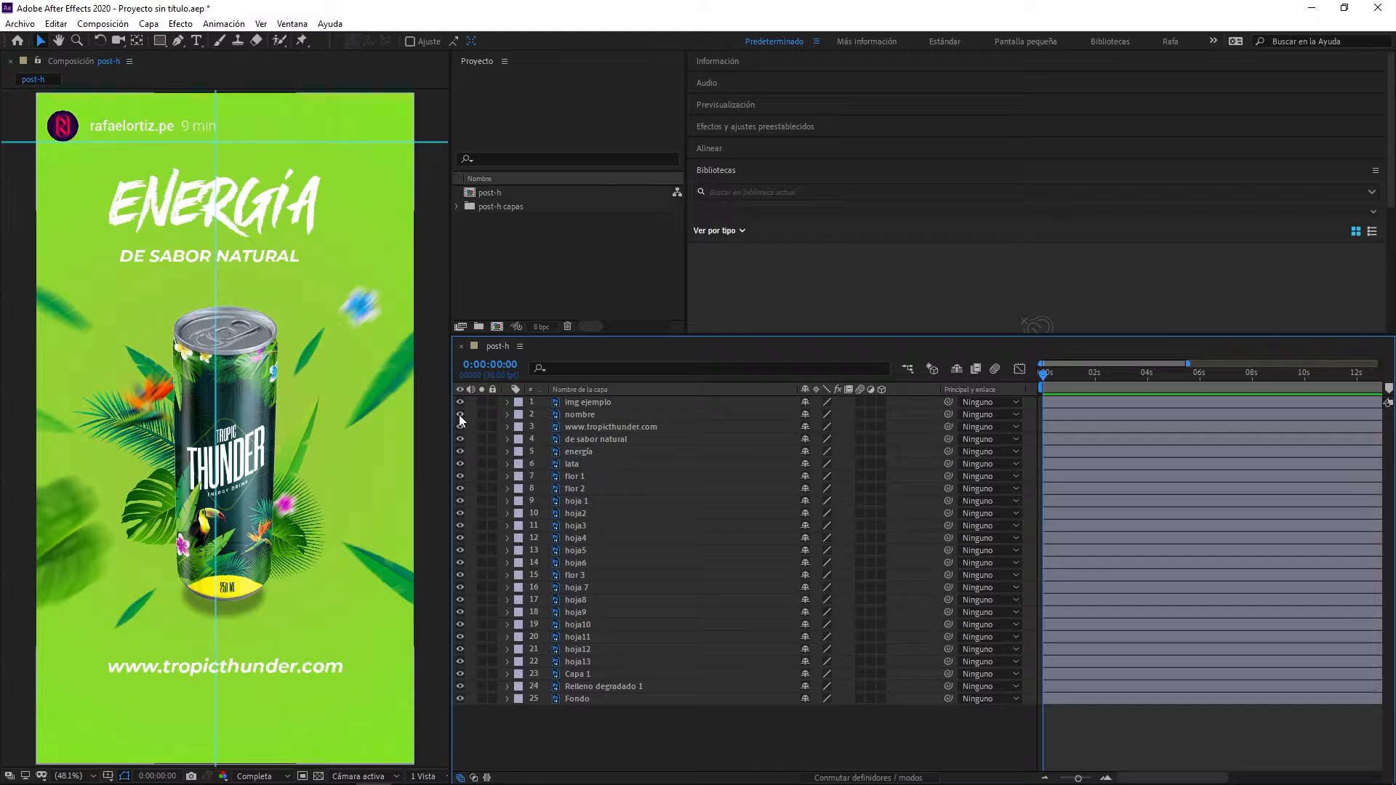
click(582, 403)
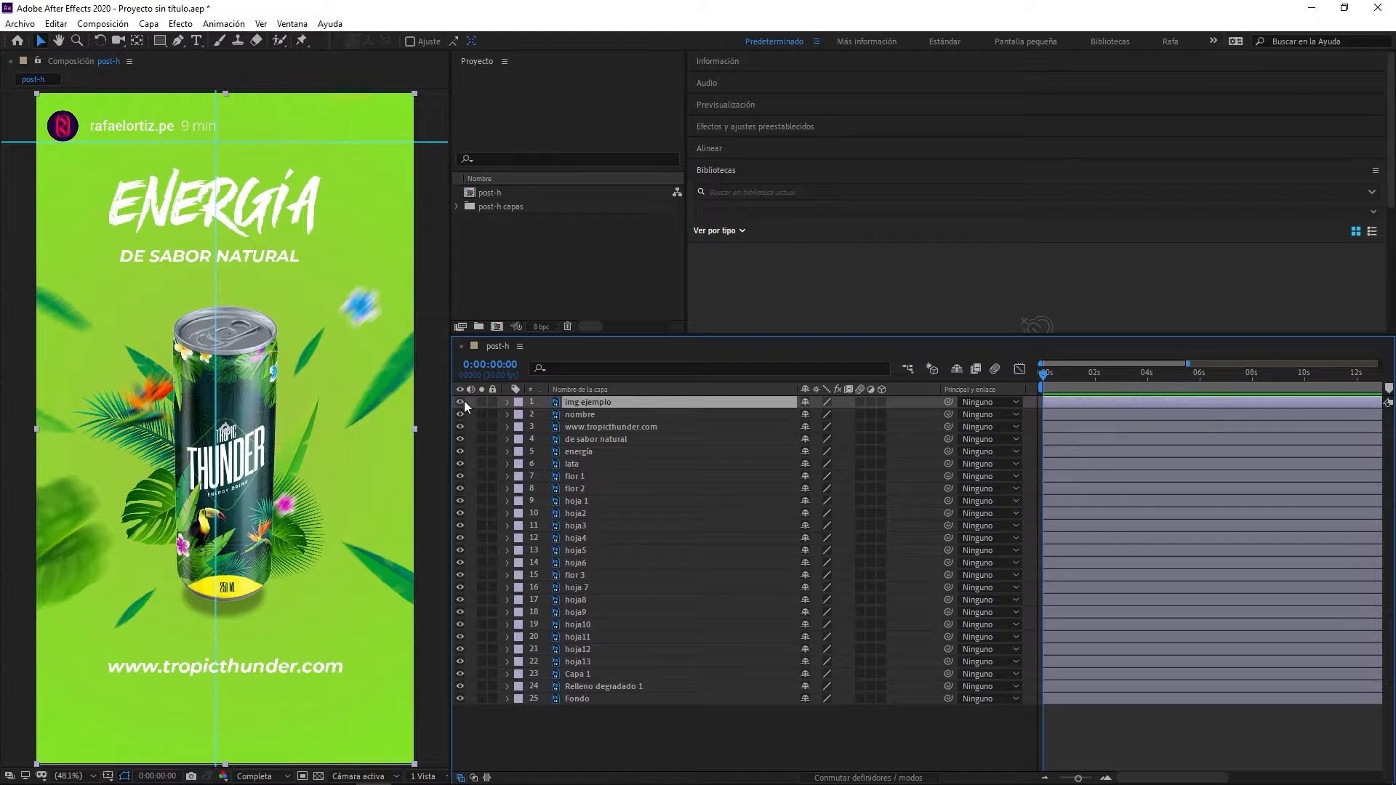
click(460, 402)
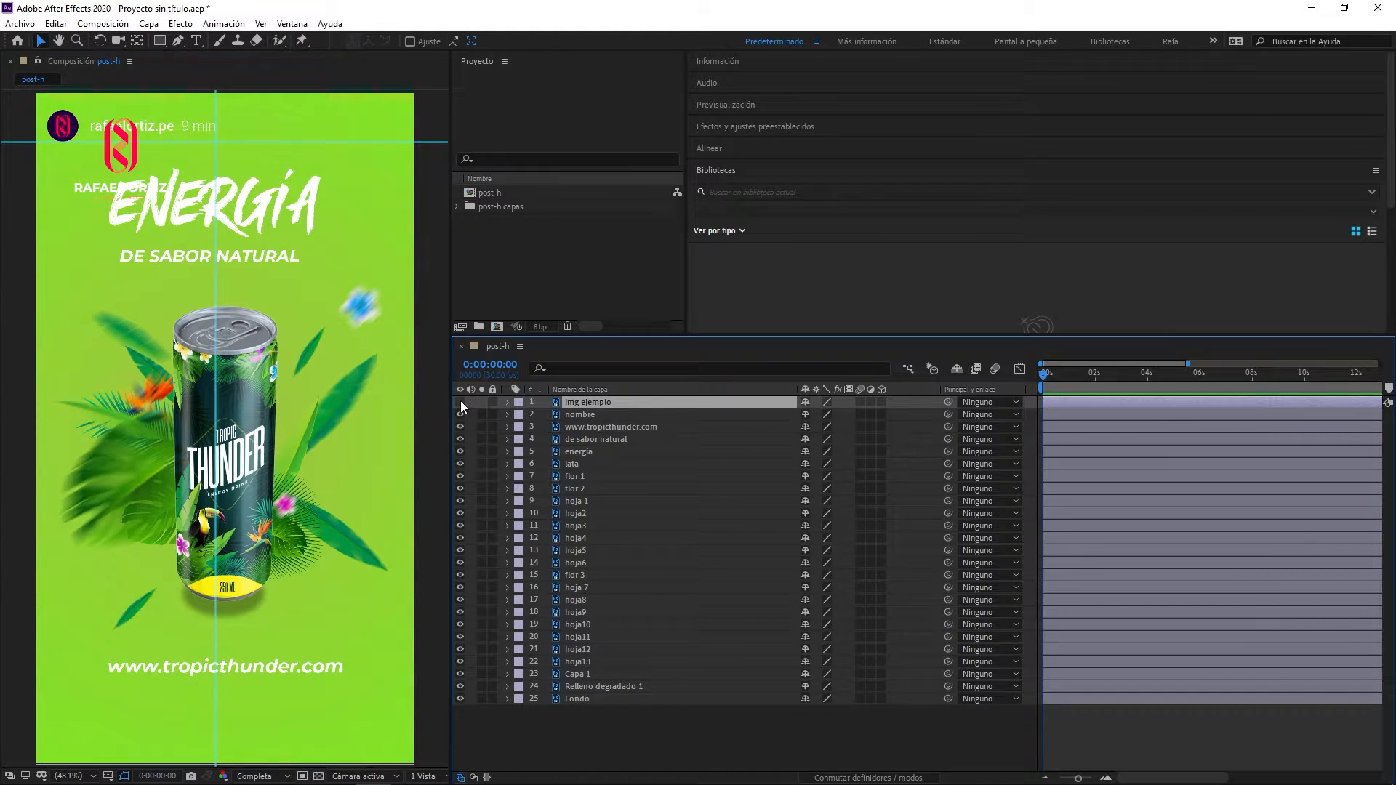
click(460, 402)
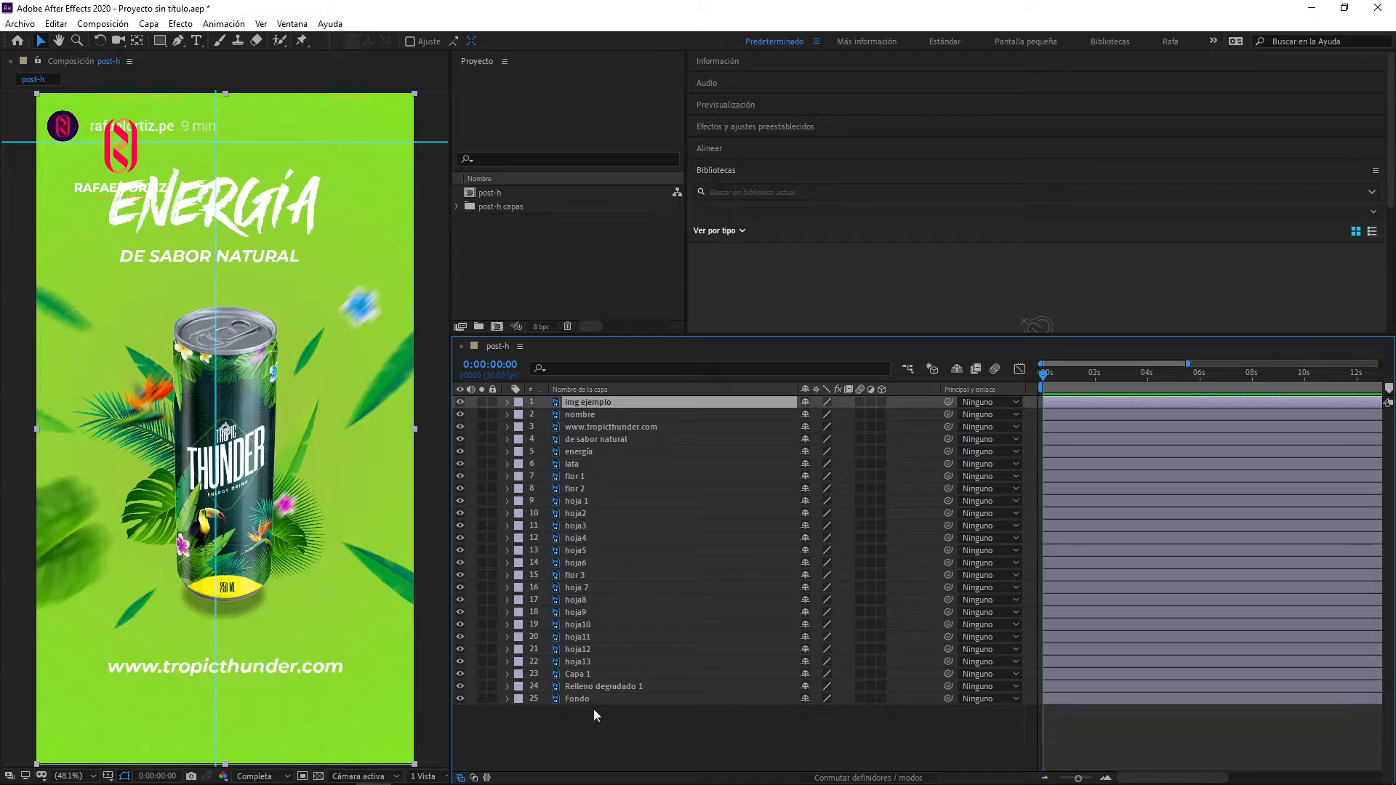
key(ctrl+shift+bracketleft)
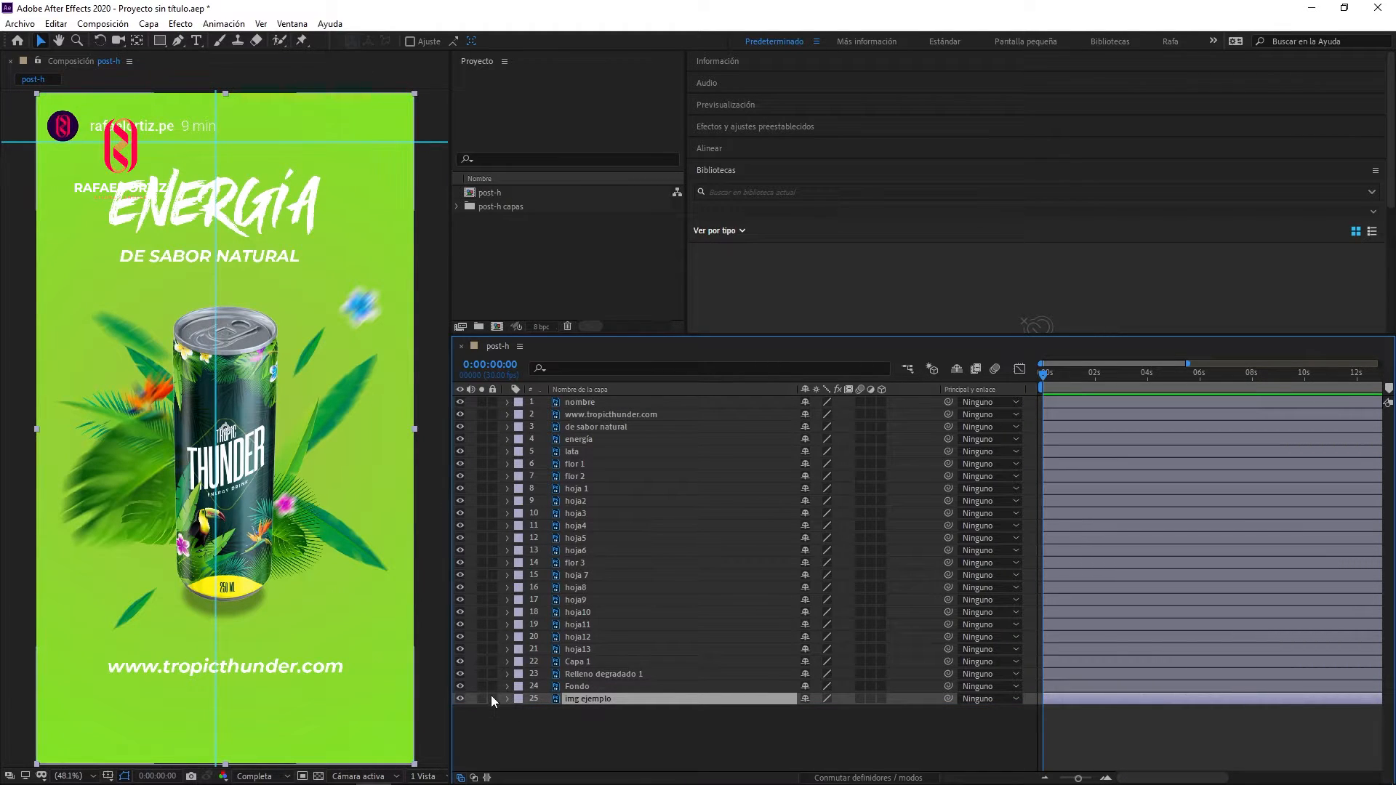
click(491, 698)
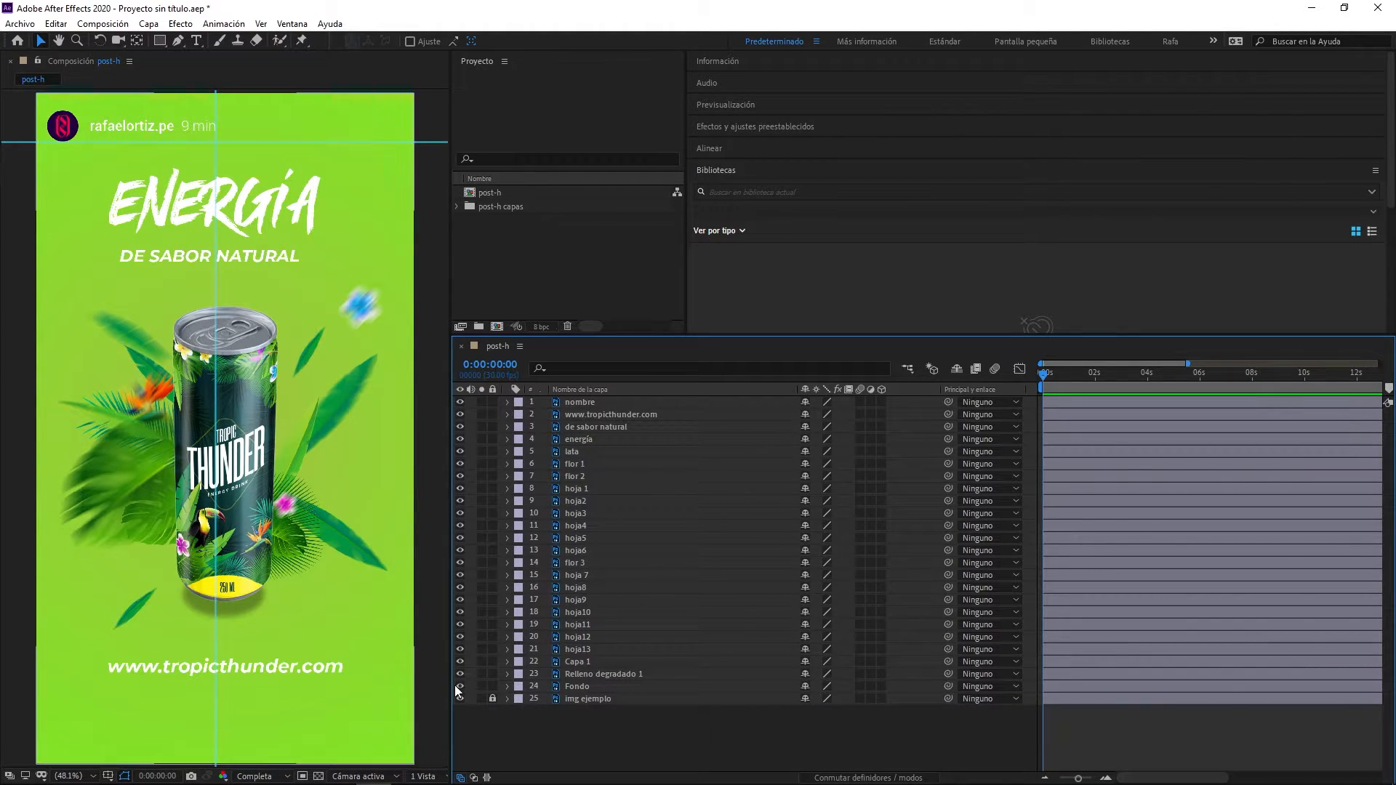
- Hide the Fondo and Relleno degradado 1 layers so the img ejemplo reference shows behind the elements
click(460, 687)
click(460, 687)
click(459, 687)
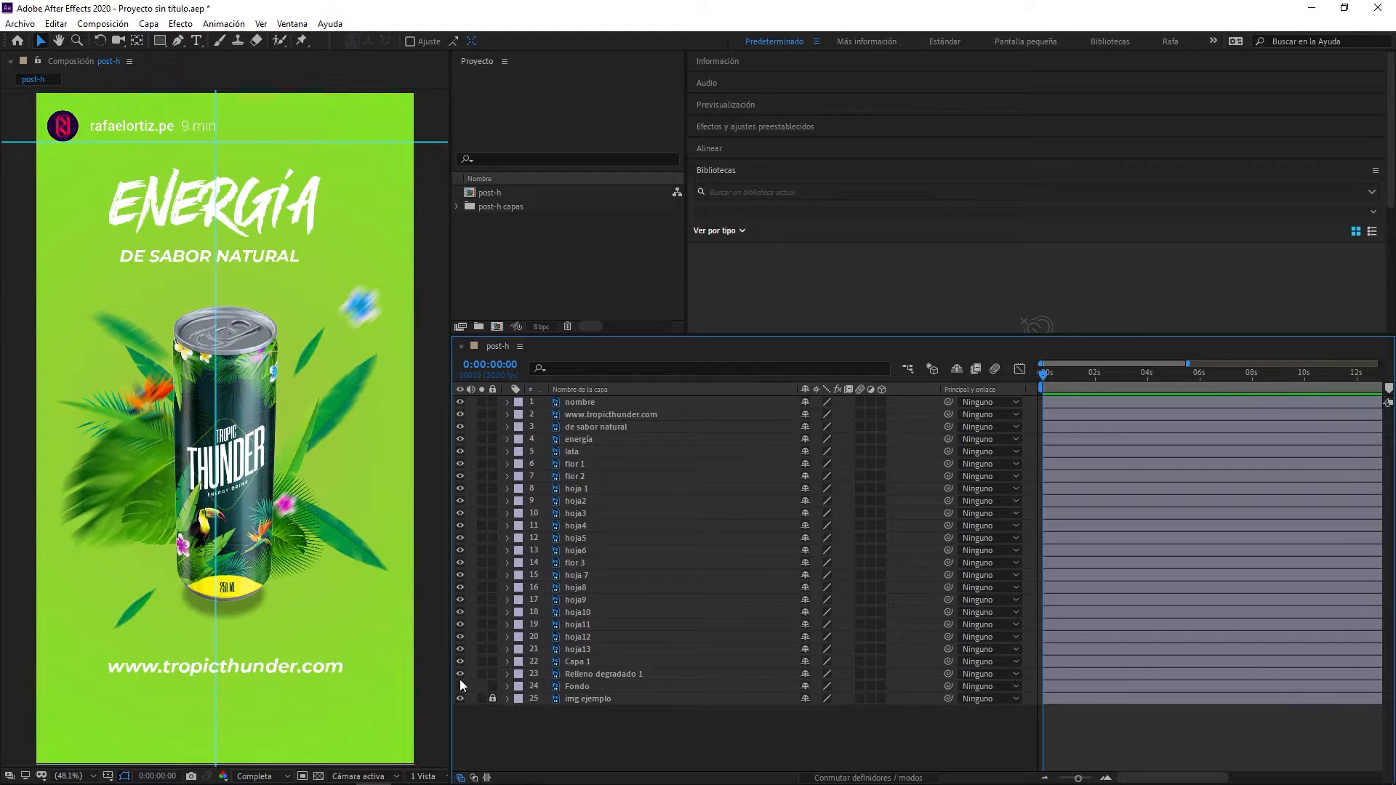
click(459, 674)
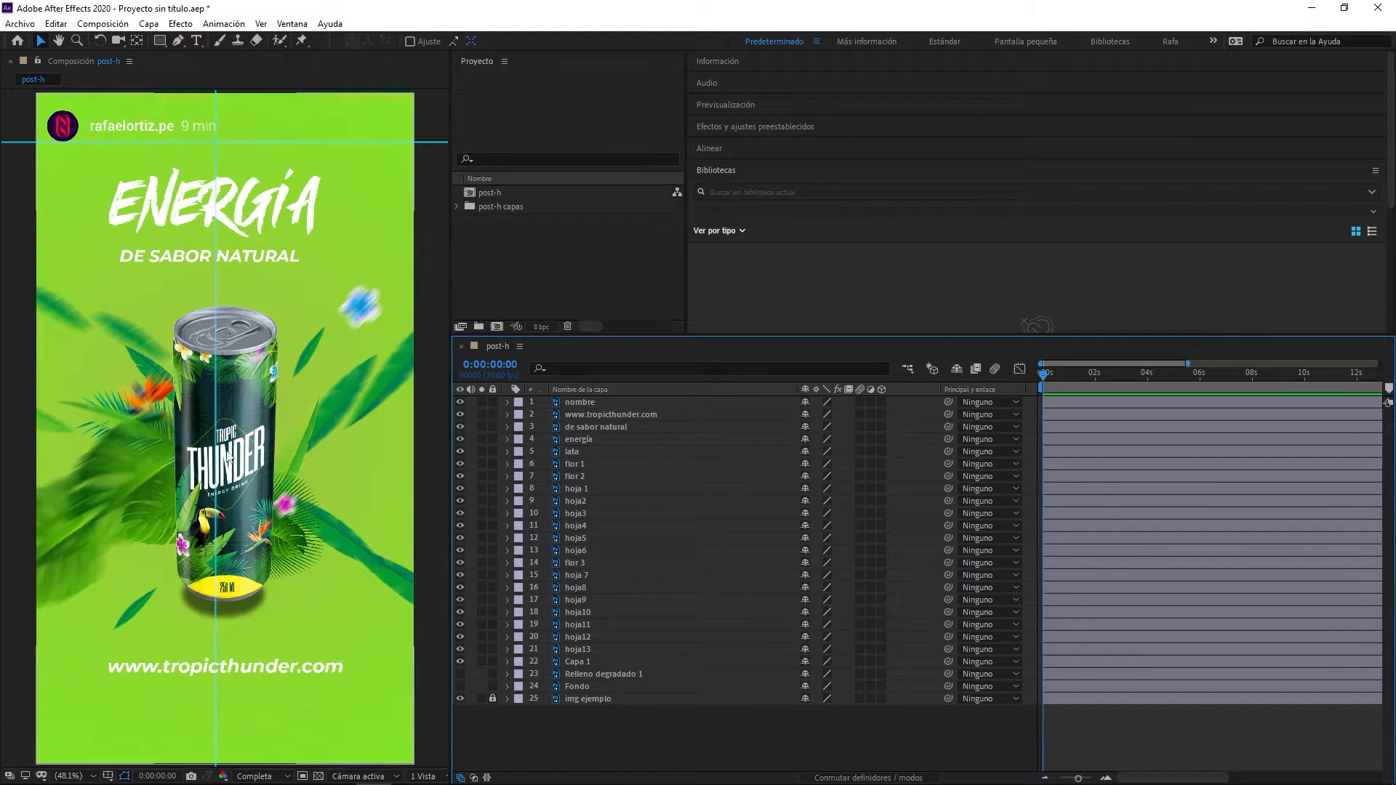
- Undo the accidental move of the nombre layer, hide that layer, and check the elements without the img ejemplo reference
drag(125, 480, 109, 487)
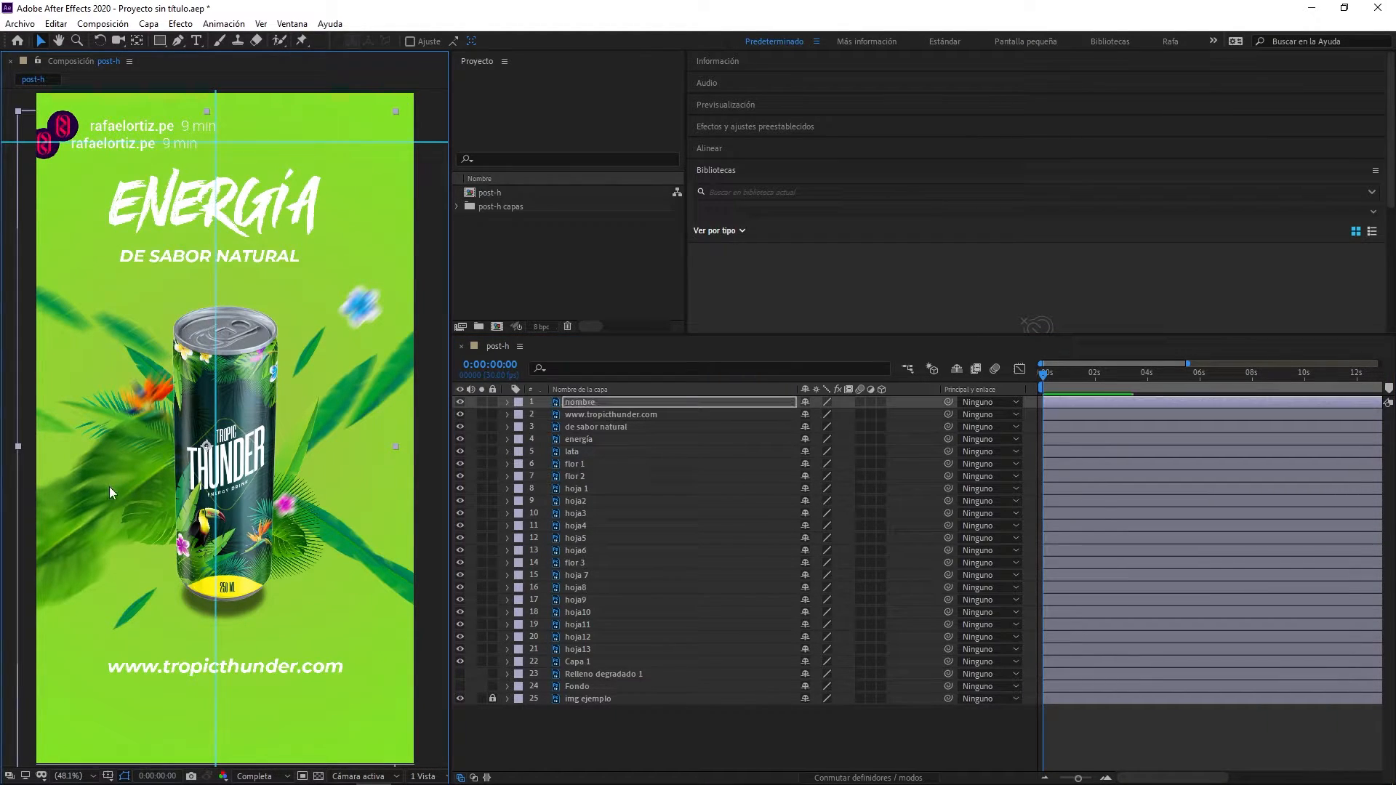
key(ctrl+z)
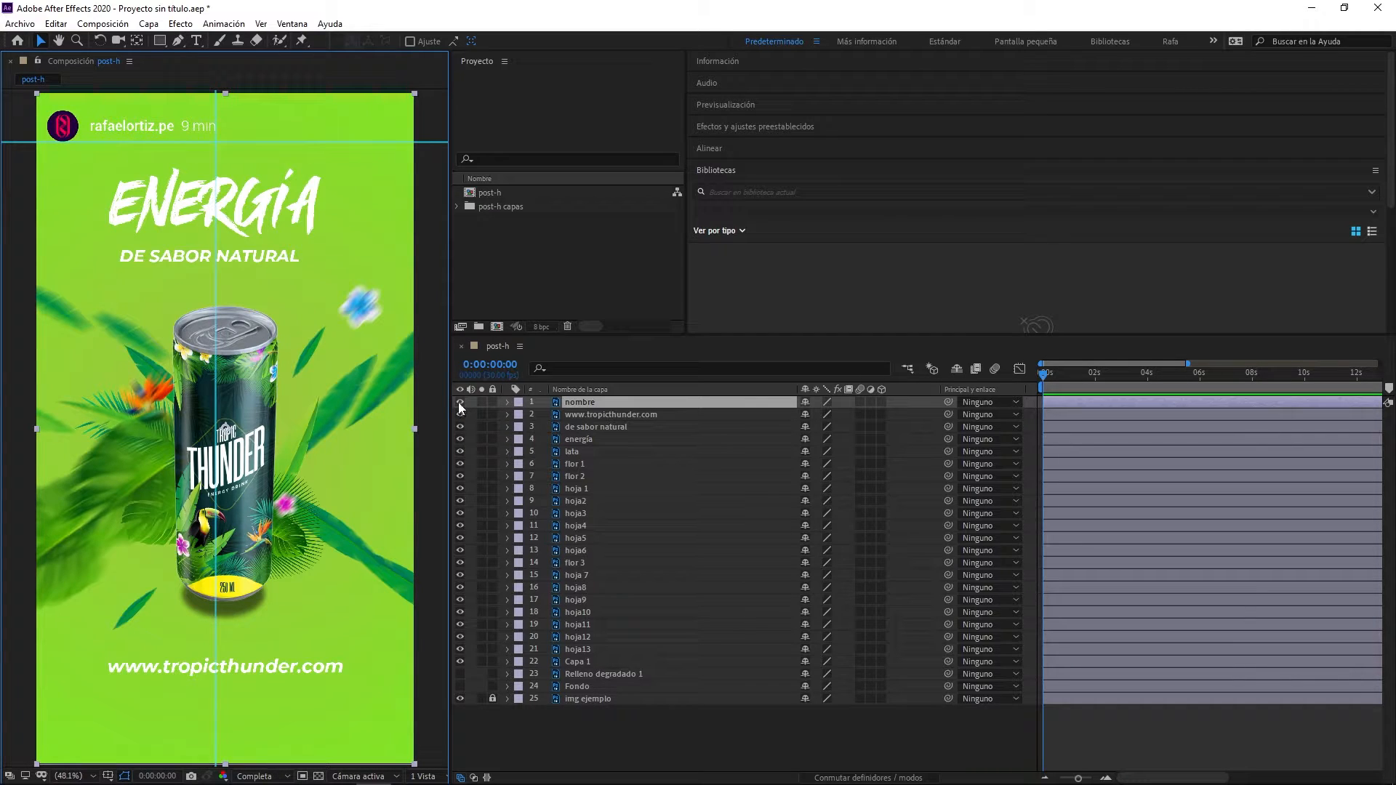
click(459, 402)
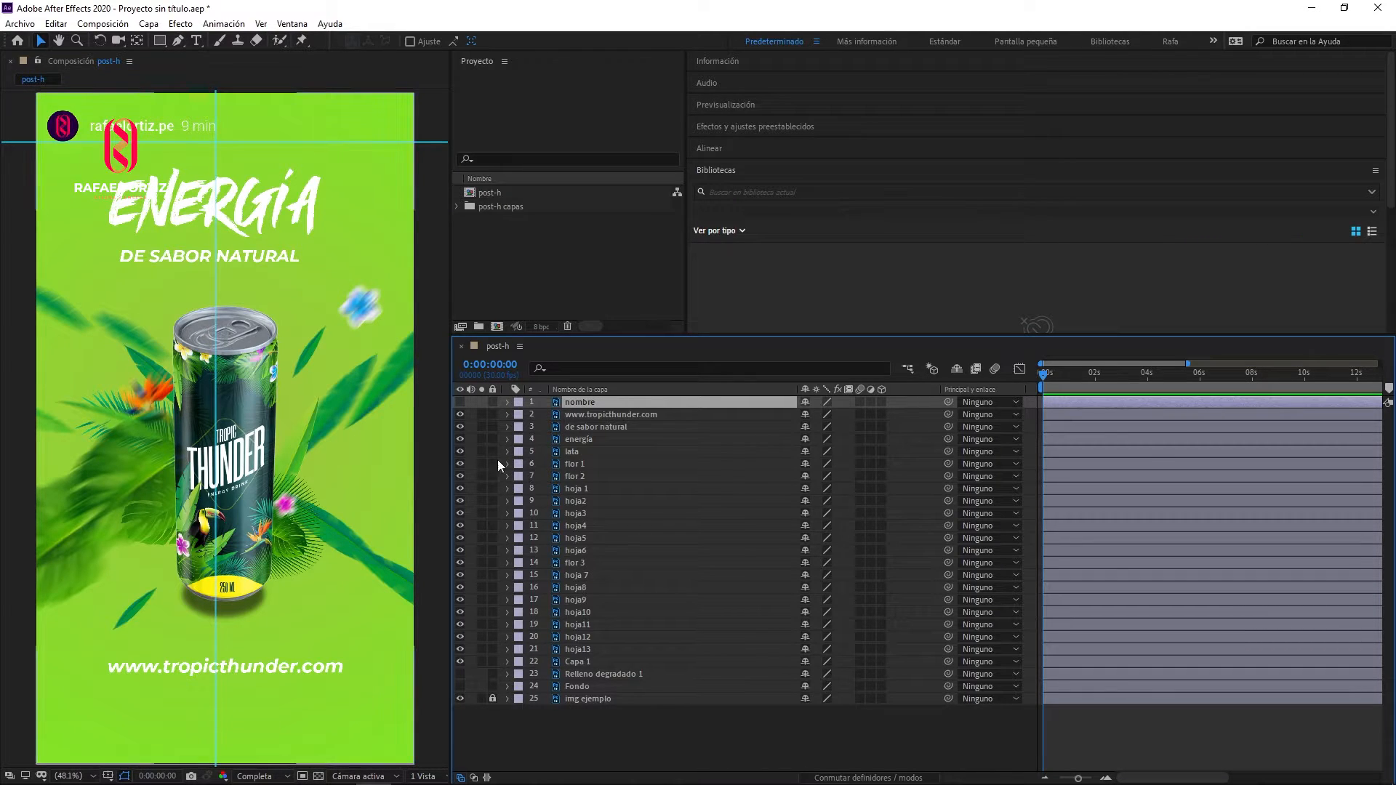
click(461, 700)
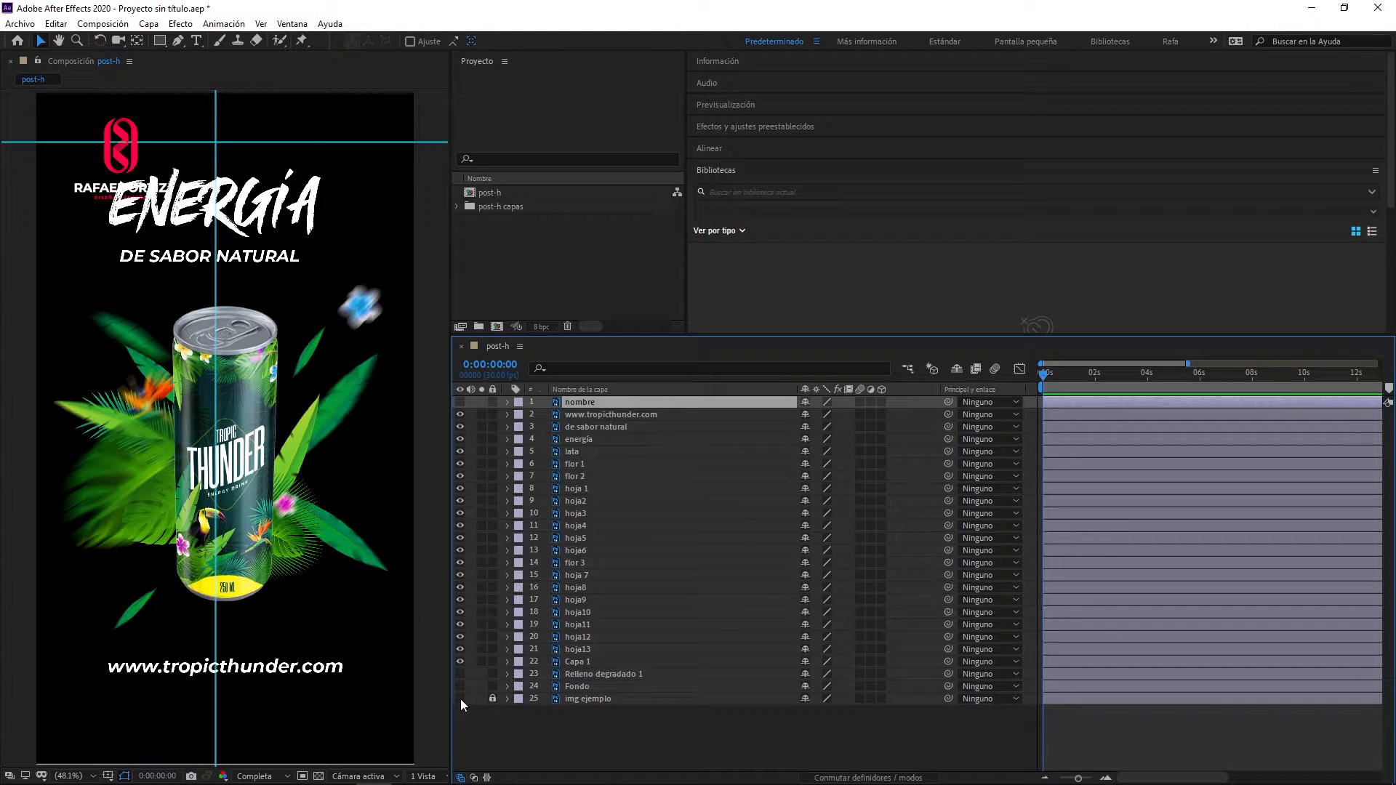
click(461, 699)
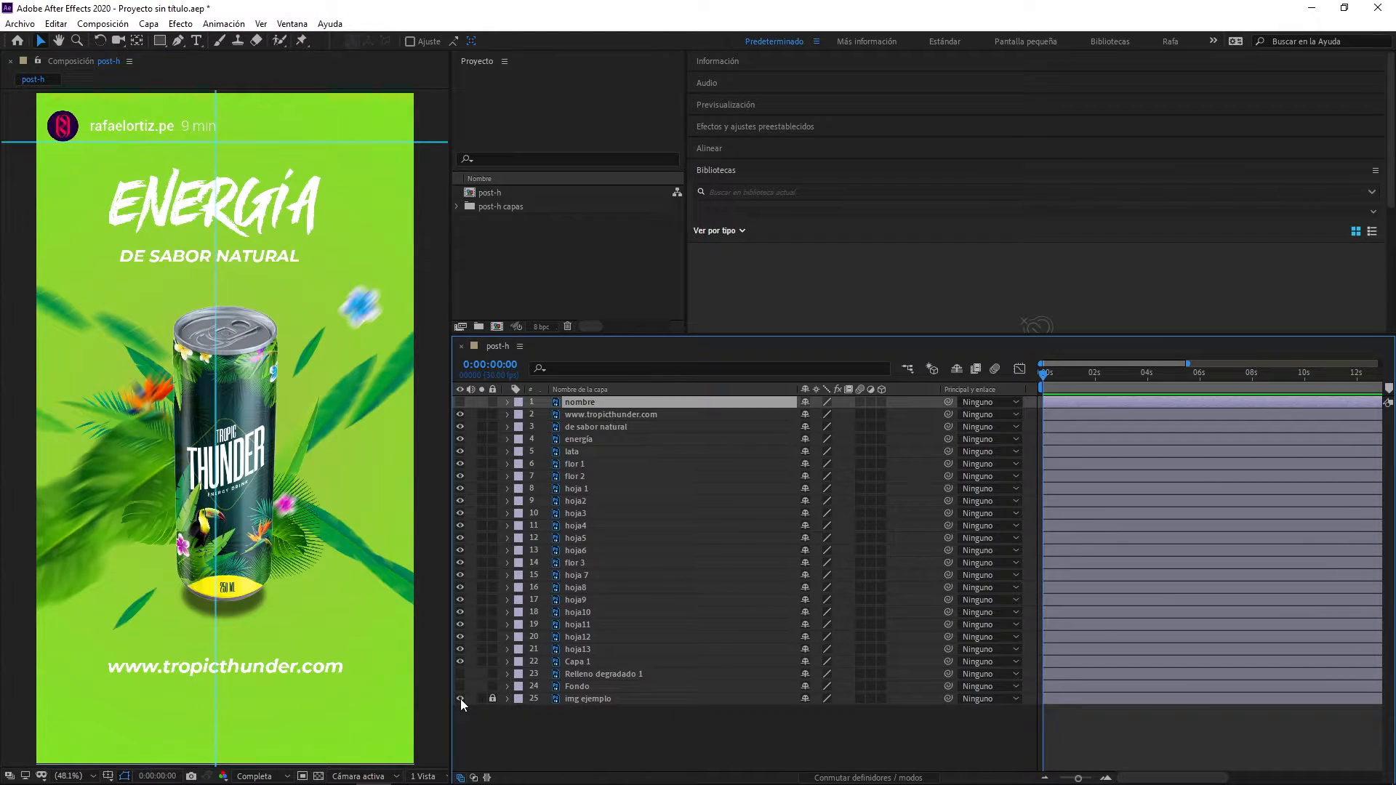
click(460, 414)
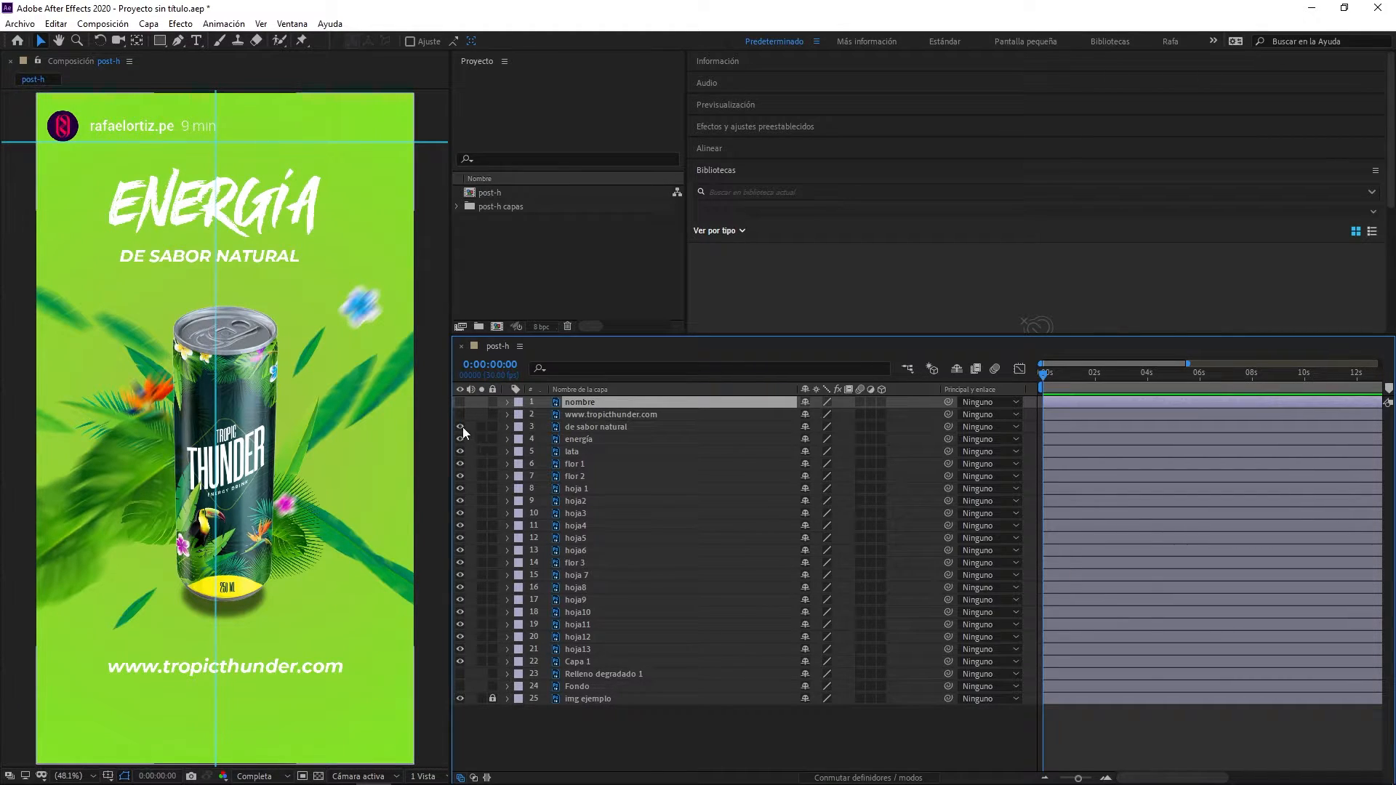
click(461, 427)
click(460, 698)
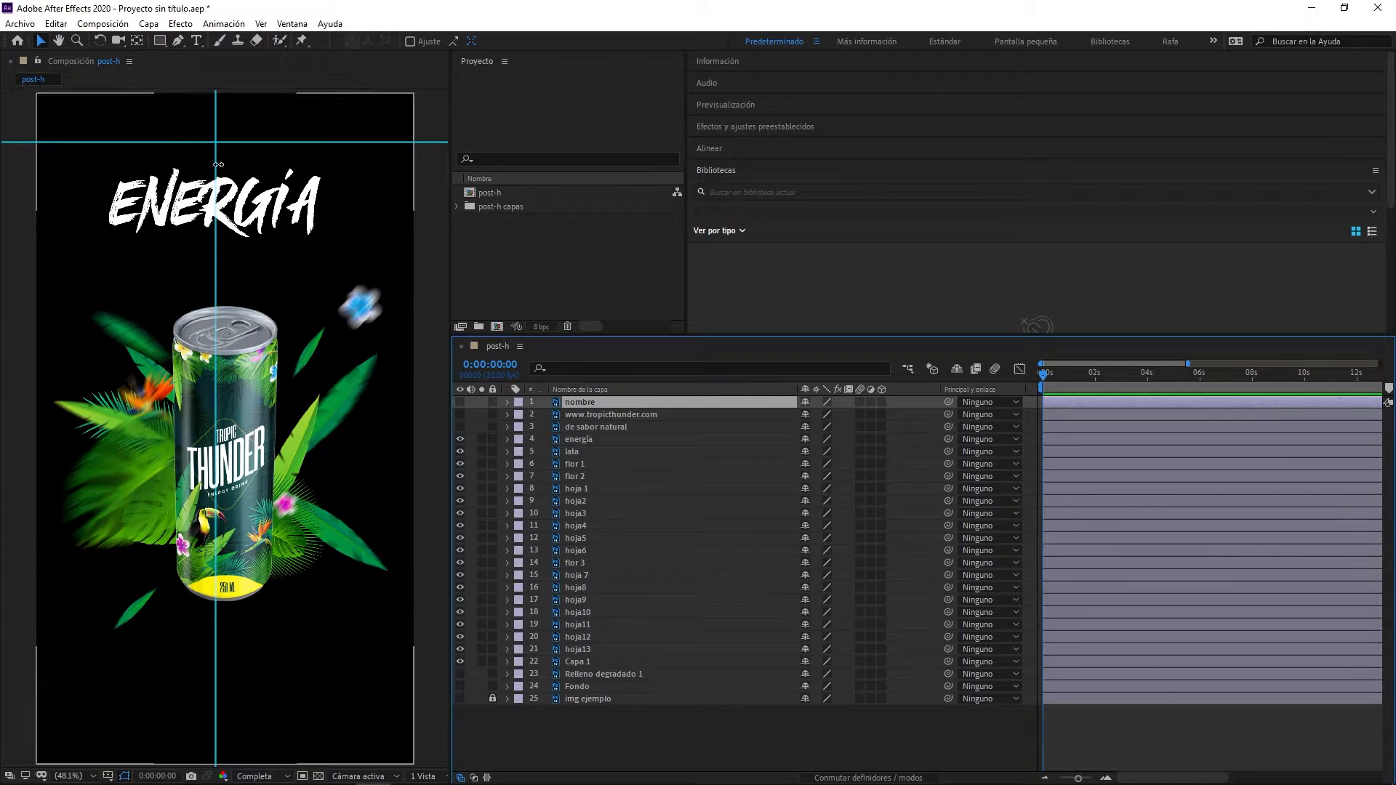
click(461, 439)
click(459, 698)
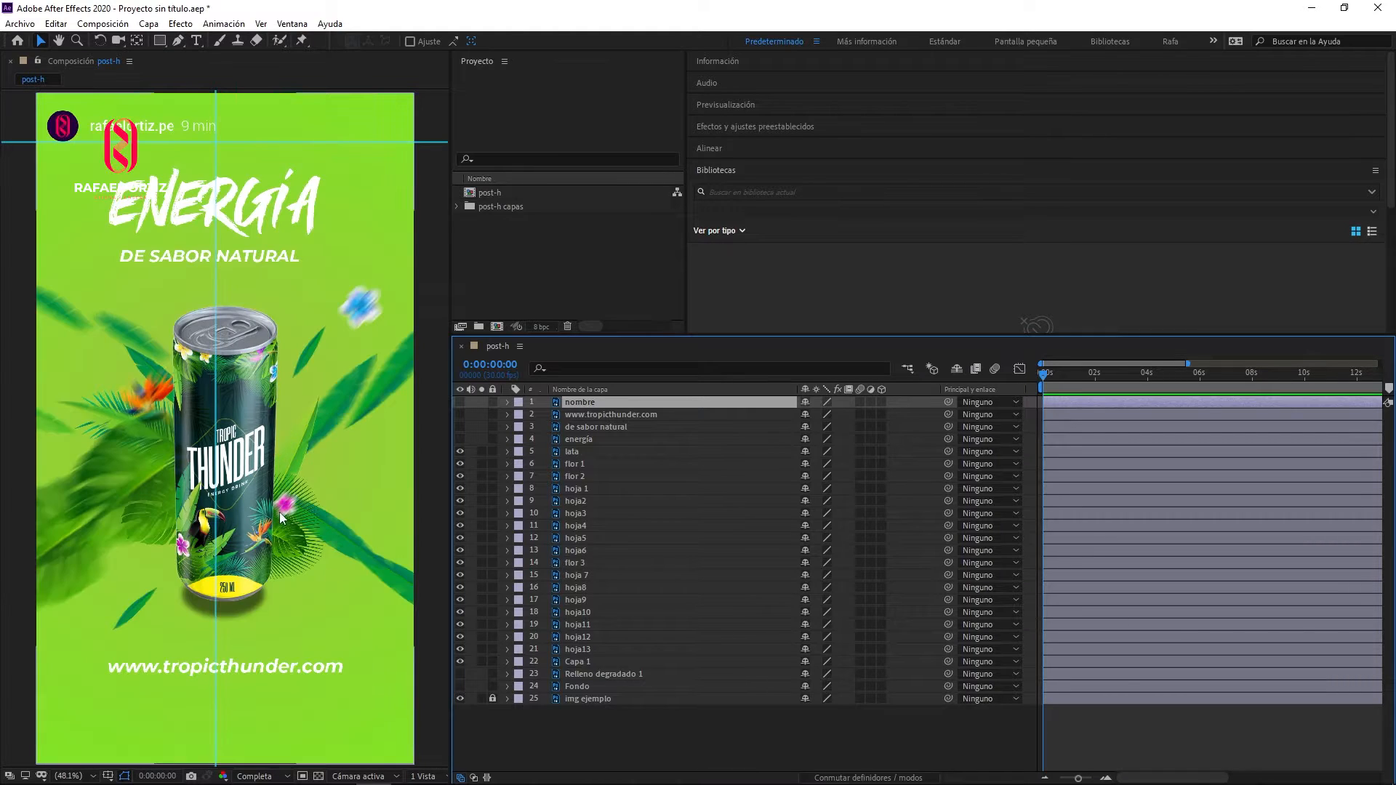
- Switch the lata, flor 1 and flor 2 layers off and on to identify each element in the composition
click(117, 484)
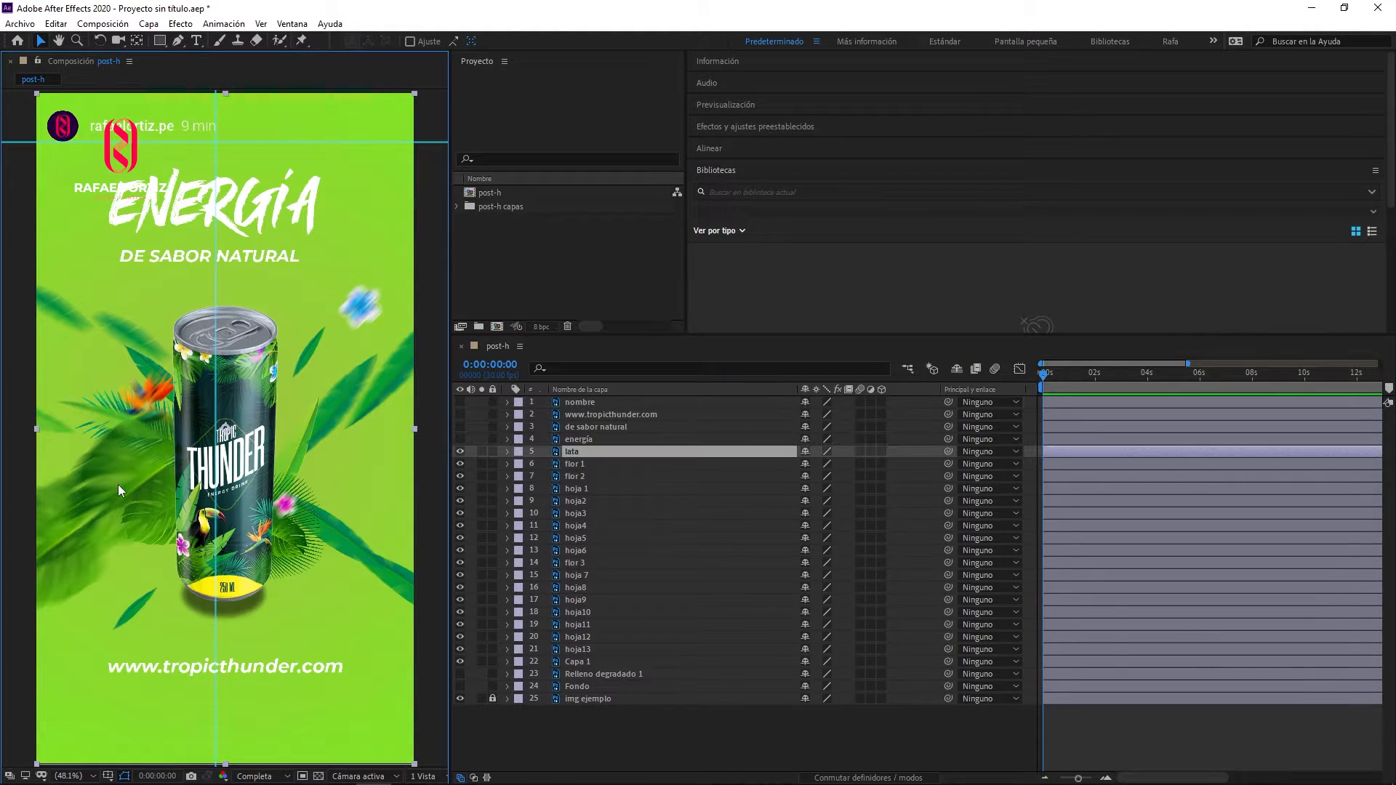
click(460, 452)
click(459, 452)
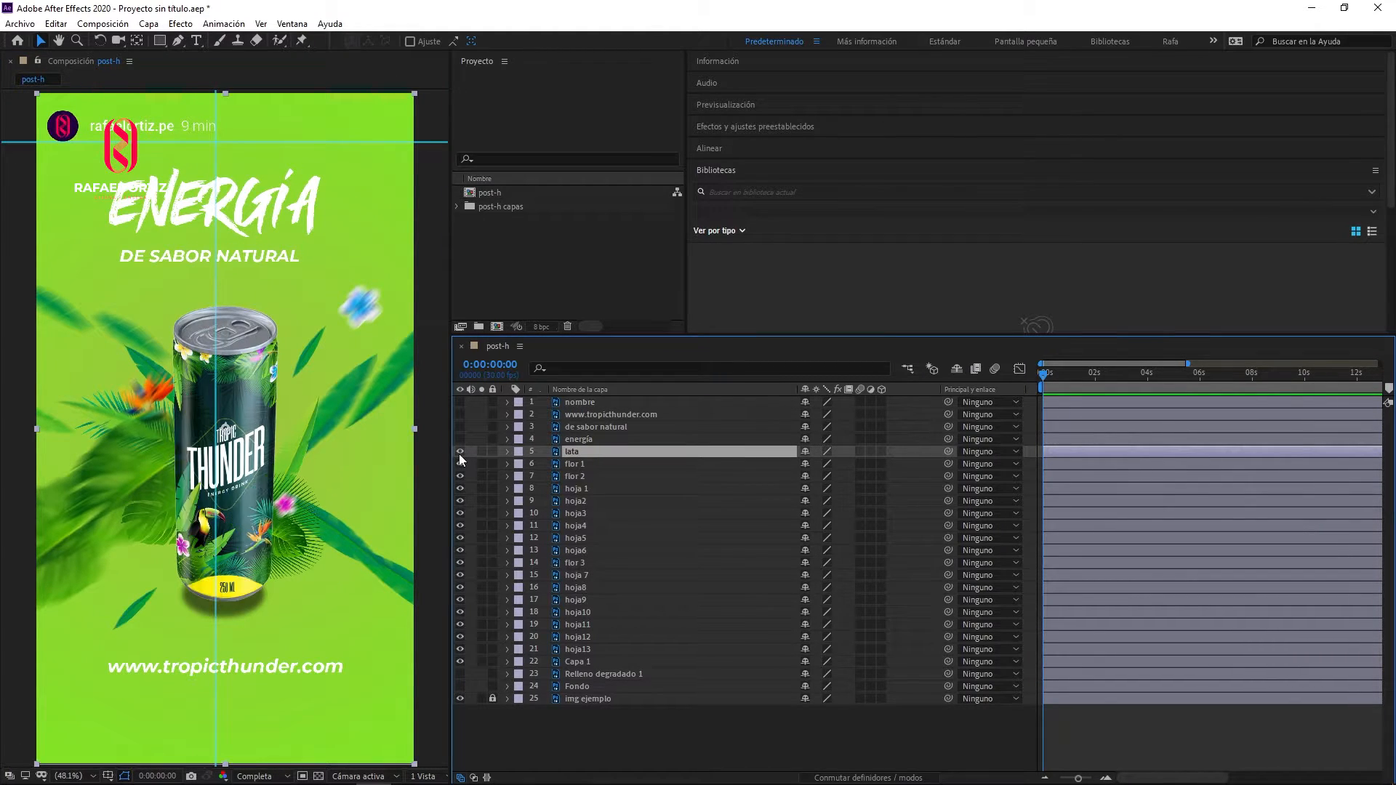
click(457, 464)
click(457, 463)
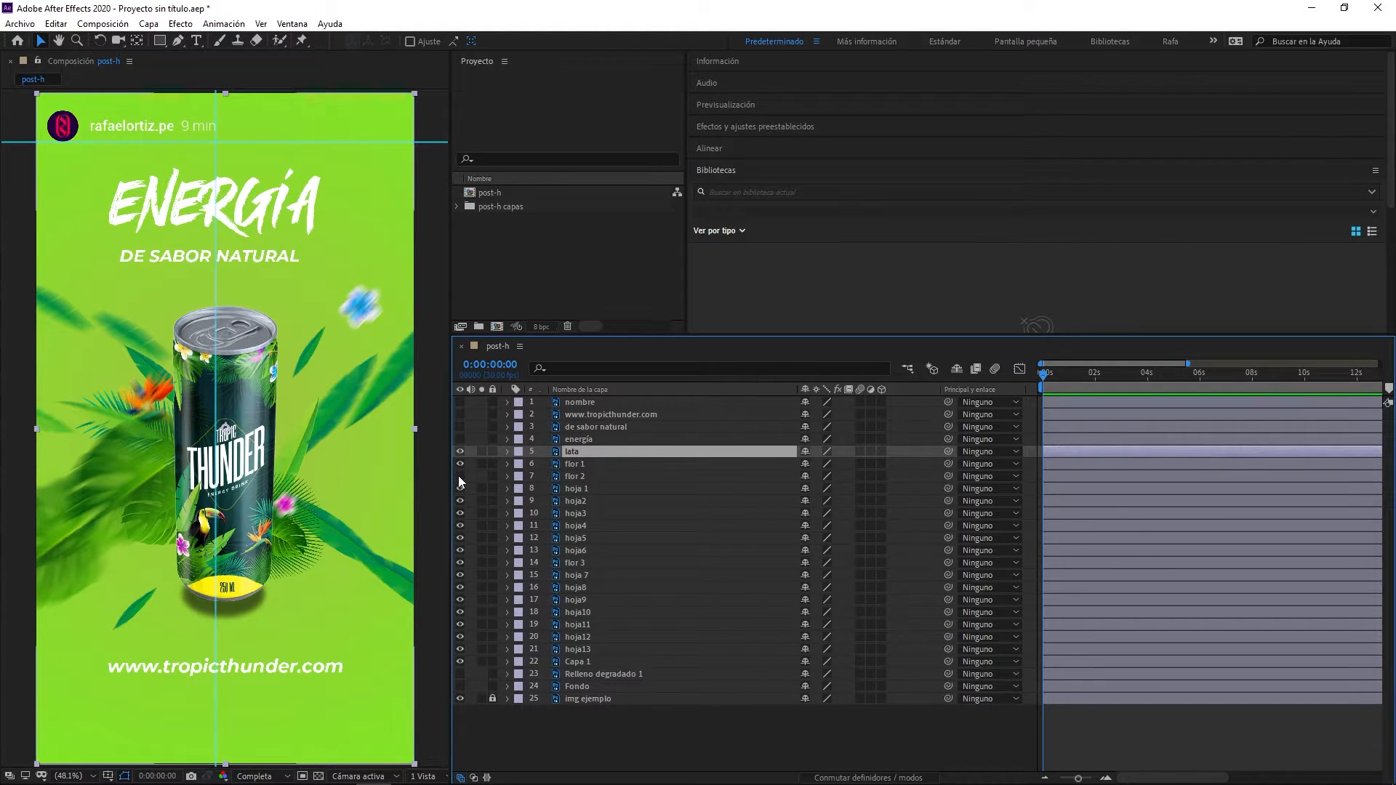
click(458, 476)
click(458, 476)
- Move the hoja 1 leaf down toward the left edge and match the other outer leaves to img ejemplo, working down to hoja13
click(460, 488)
click(567, 490)
drag(150, 489, 60, 549)
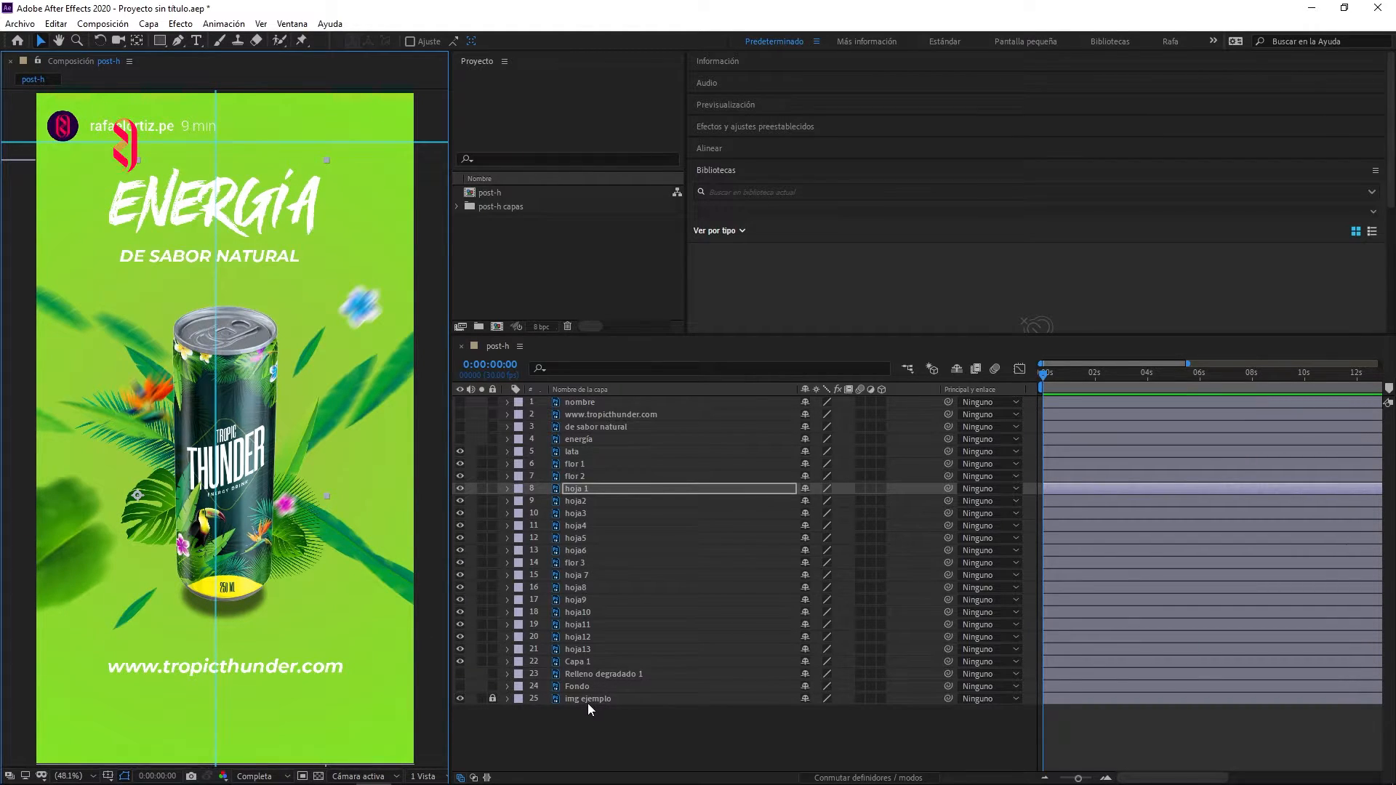
key(ctrl+Down)
key(ctrl+Down)
key(ctrl+Down)
key(ctrl+Down)
key(ctrl+Down)
key(ctrl+Down)
key(ctrl+Down)
key(ctrl+Down)
key(ctrl+Down)
key(ctrl+Down)
key(ctrl+Down)
key(ctrl+Down)
key(ctrl+Down)
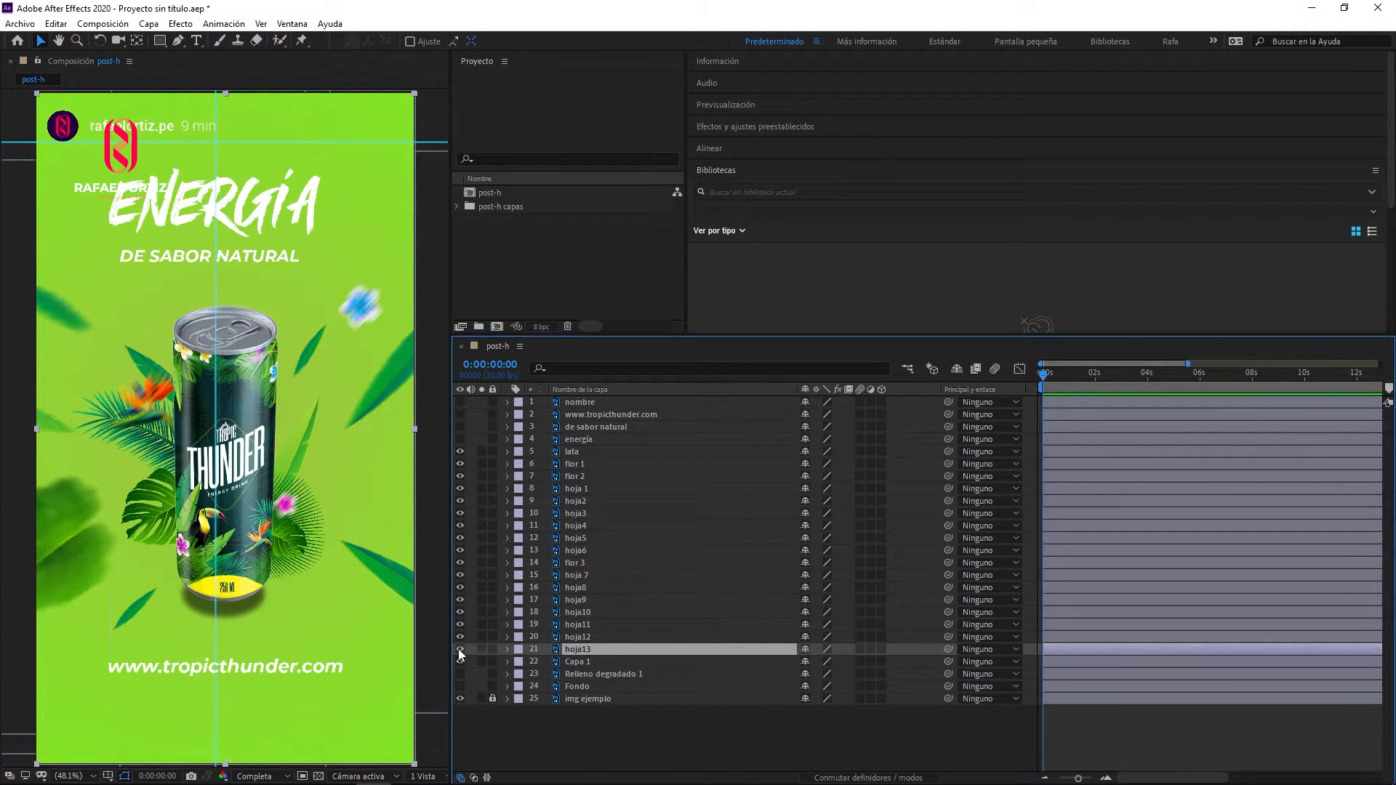
- Unlock the img ejemplo layer and lower its opacity so the reference appears dimmed behind the elements
click(492, 699)
click(588, 699)
key(t)
drag(812, 710, 761, 710)
- Identify the leaves and flowers around the can by toggling visibility, and select the flor 1, hoja2 and hoja3 layers
click(572, 452)
click(460, 452)
click(460, 452)
click(460, 465)
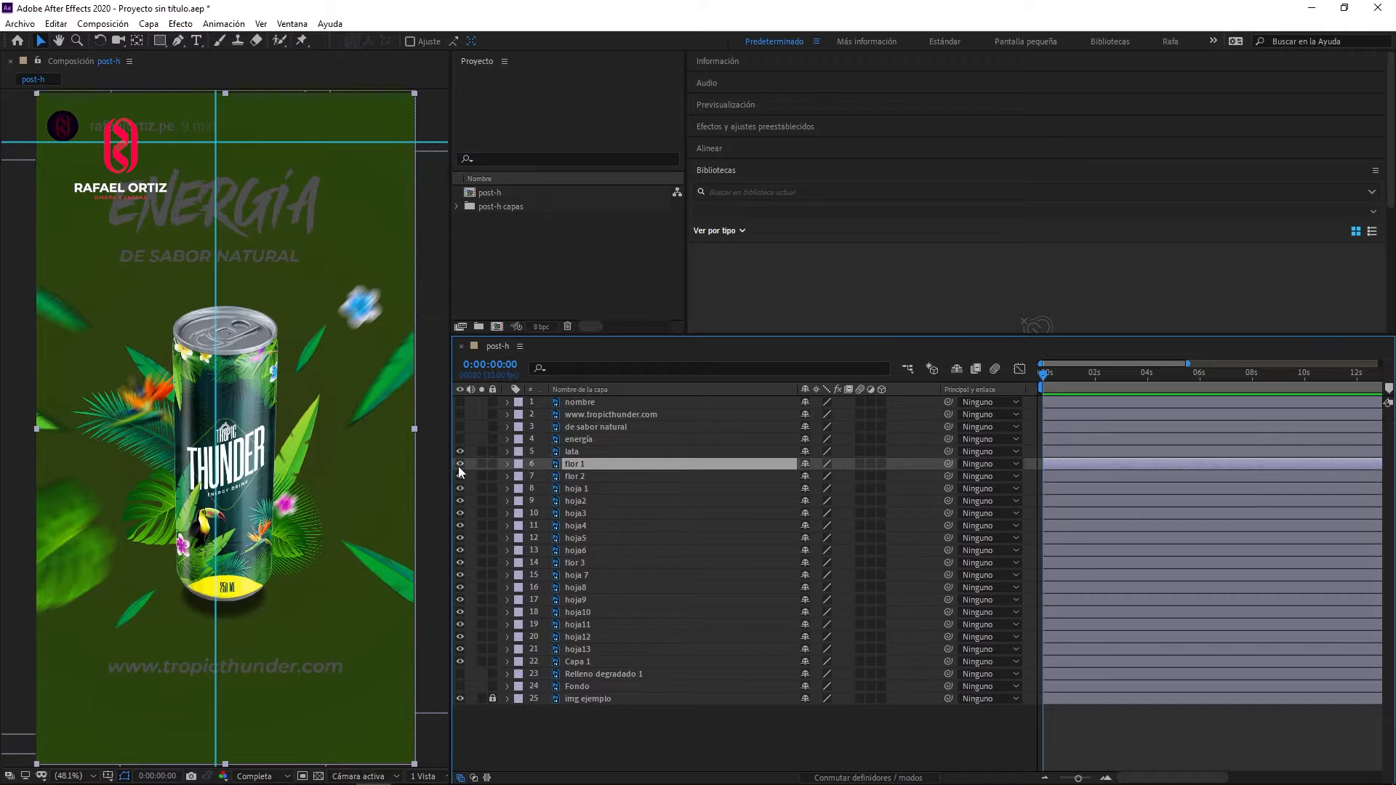
click(460, 488)
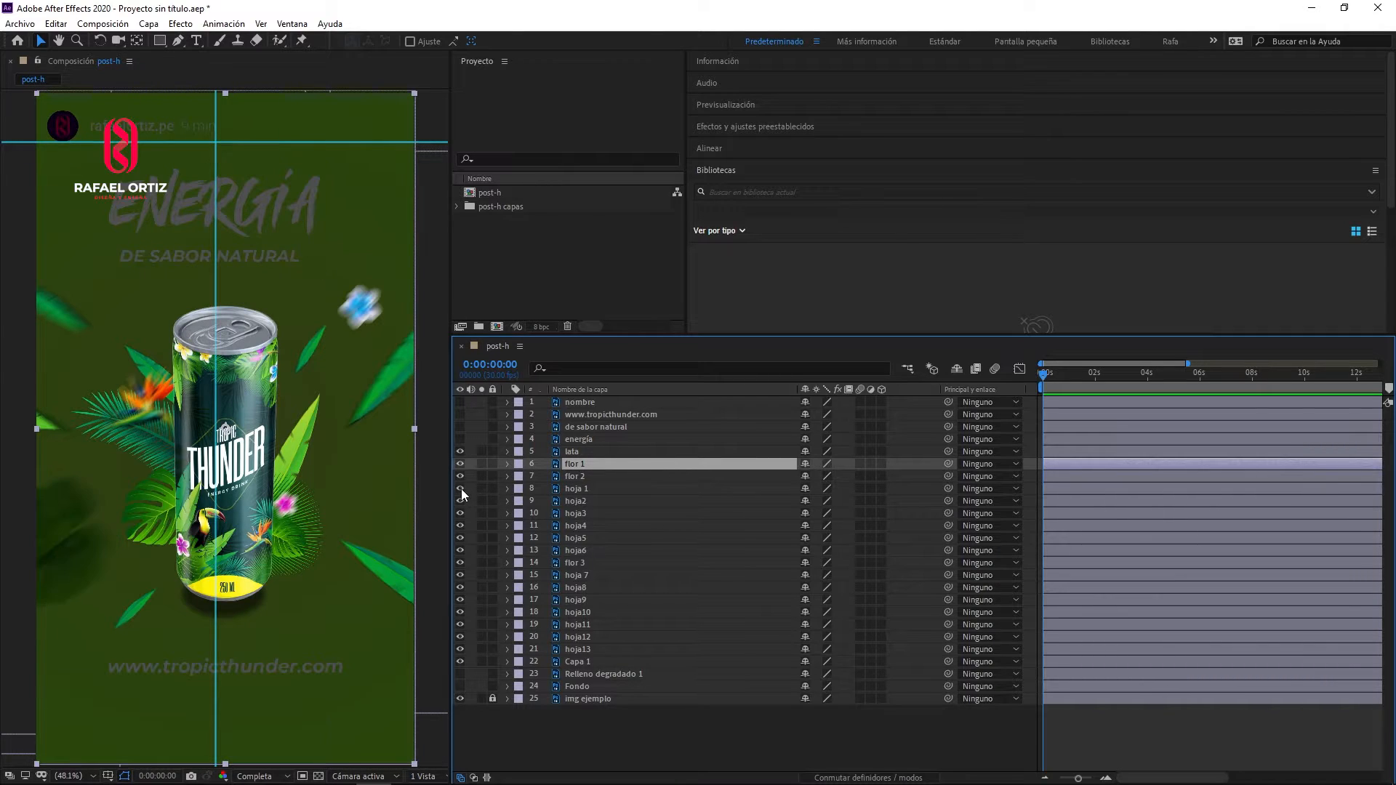
click(461, 489)
click(460, 501)
click(460, 502)
ctrl+click(566, 502)
click(461, 513)
click(460, 513)
ctrl+click(566, 514)
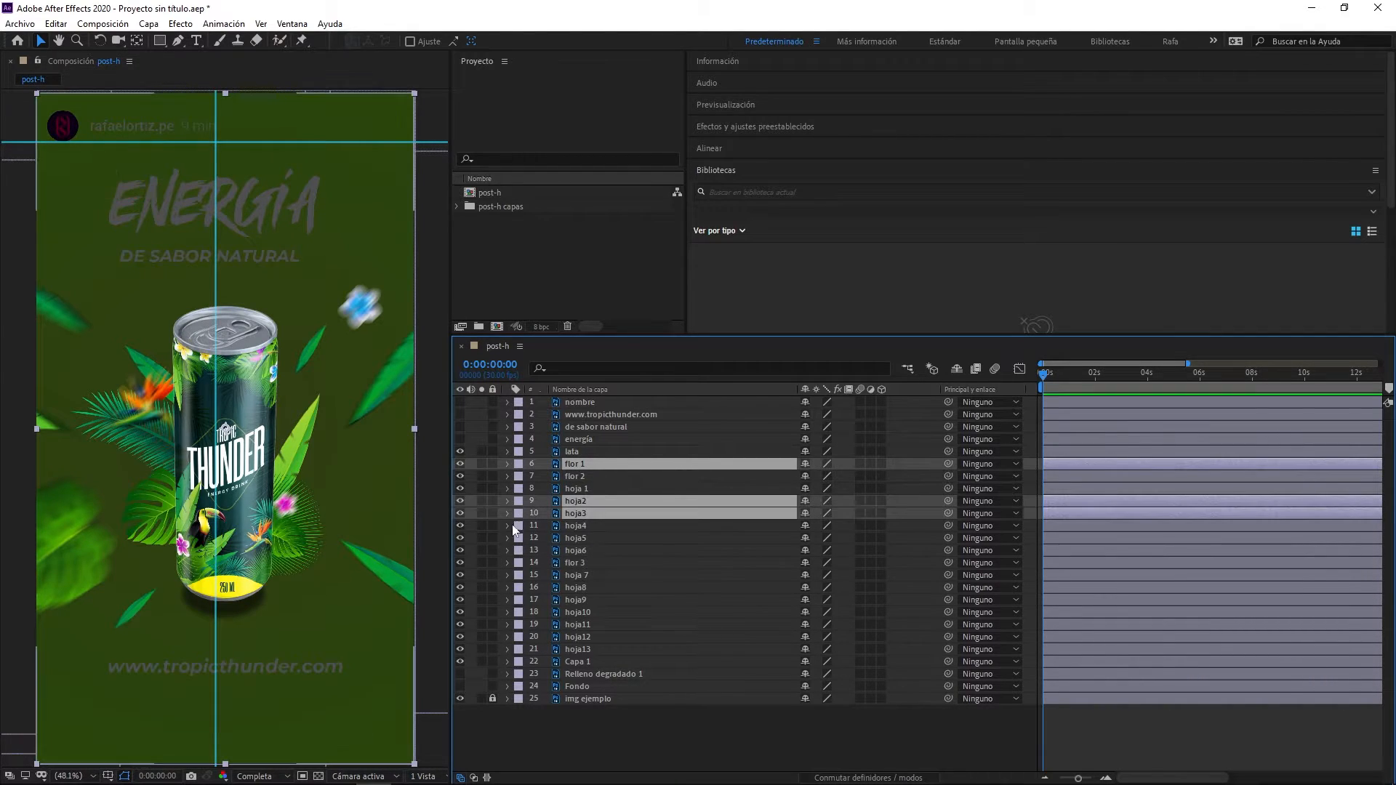
- Add the hoja4, hoja6, flor 3 and hoja 7 layers to the selection, checking each element's visibility
ctrl+click(567, 526)
click(461, 539)
click(460, 538)
click(460, 550)
click(460, 550)
ctrl+click(571, 550)
click(459, 563)
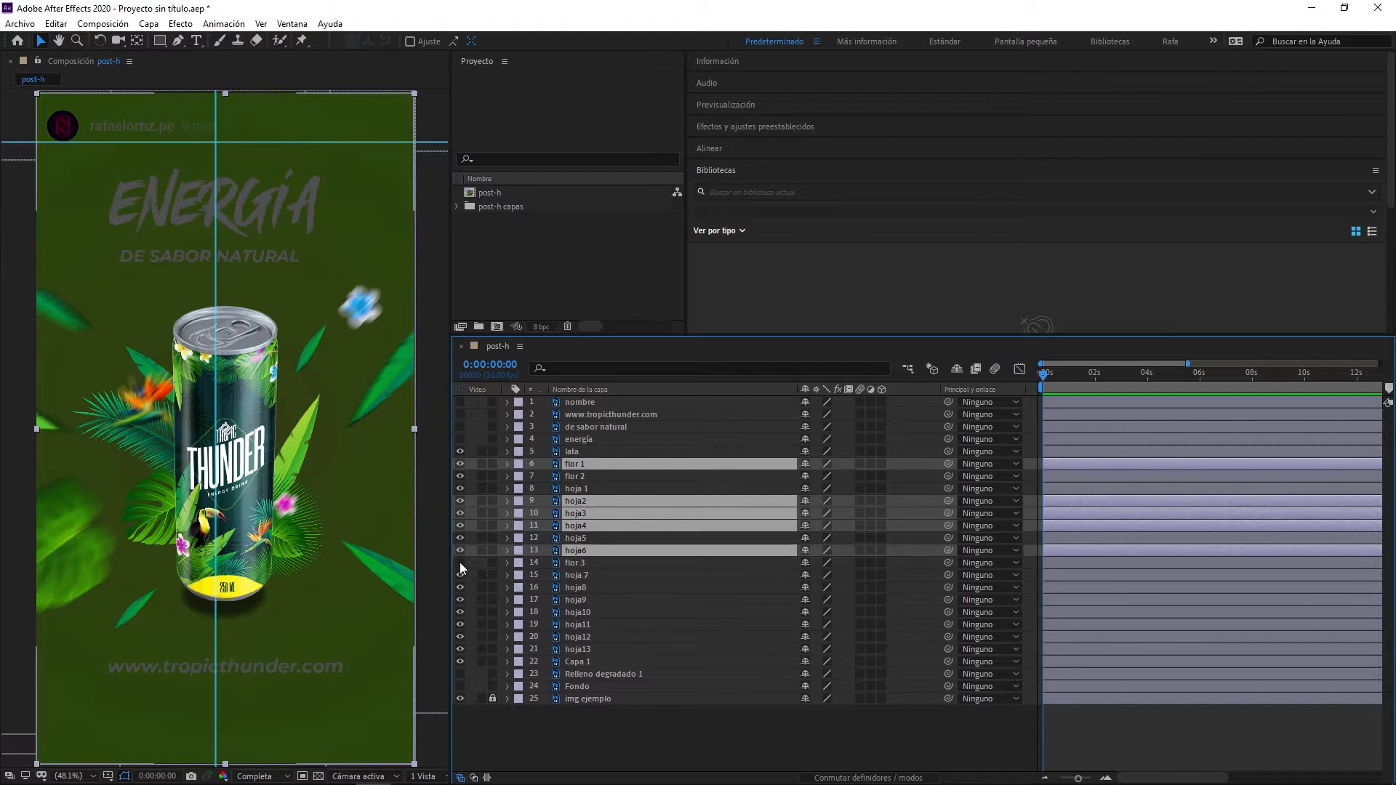
click(459, 563)
ctrl+click(565, 563)
click(461, 575)
click(461, 575)
ctrl+click(561, 575)
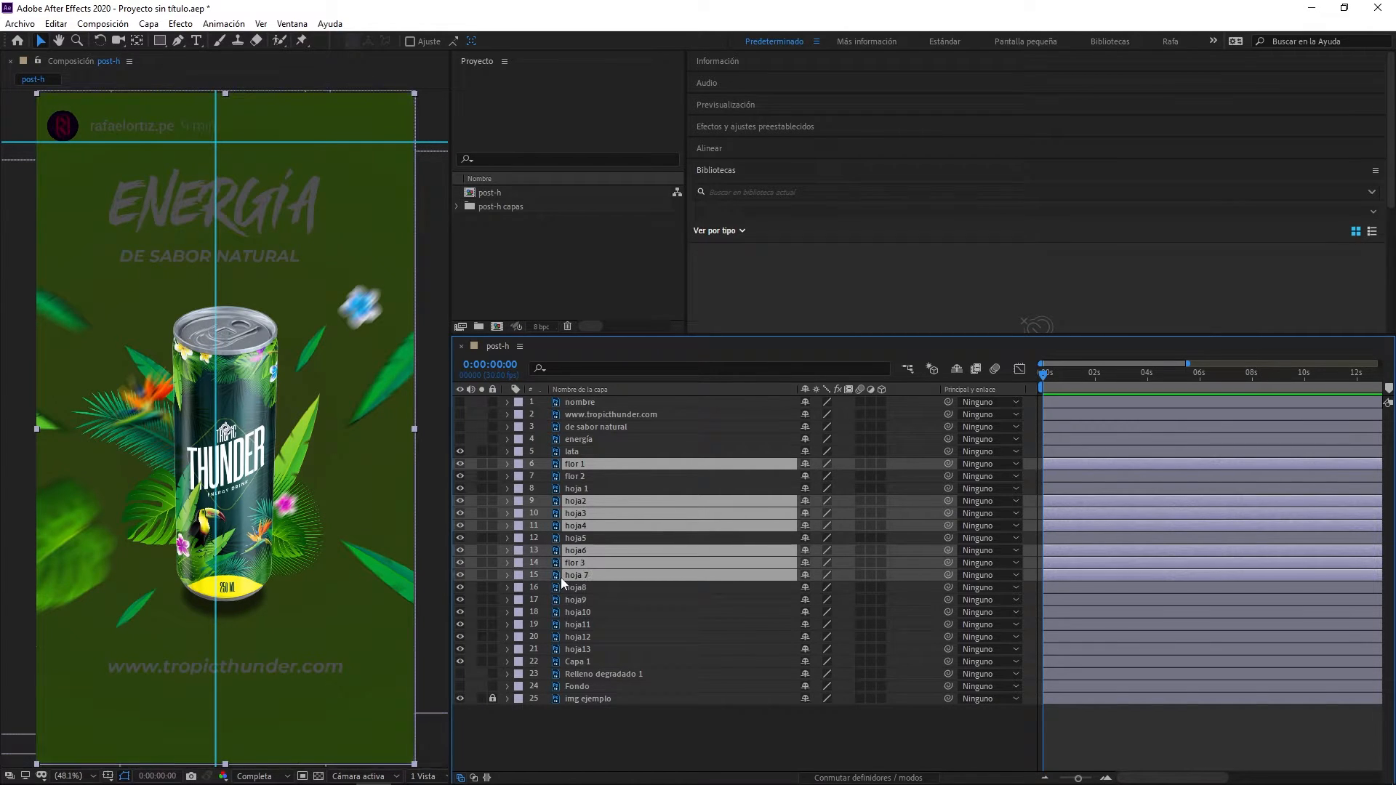
- Check the remaining hoja layers and Capa 1, and give the selected central leaf and flower layers the Naranja label colour
click(460, 600)
click(459, 600)
click(460, 612)
click(459, 612)
click(460, 624)
click(459, 625)
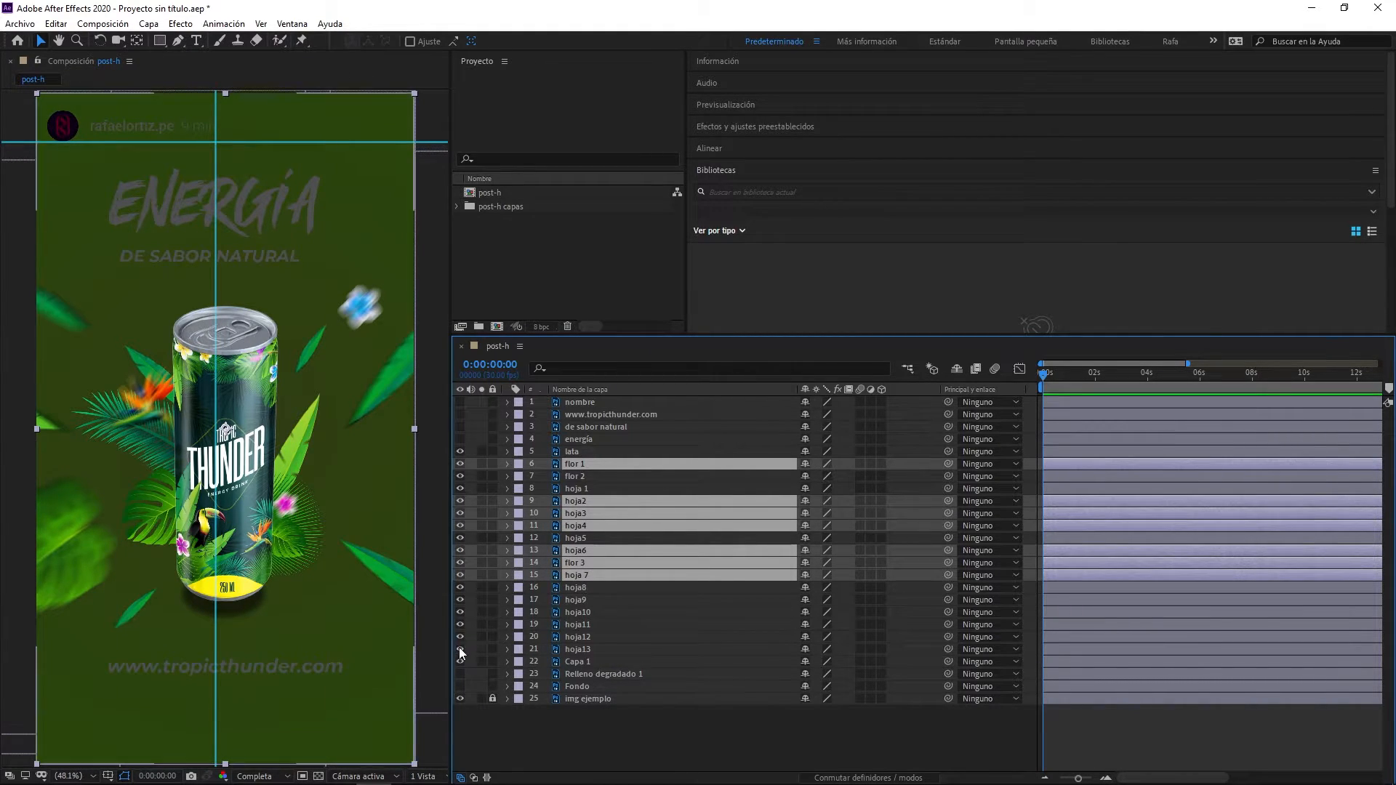
click(460, 661)
click(460, 661)
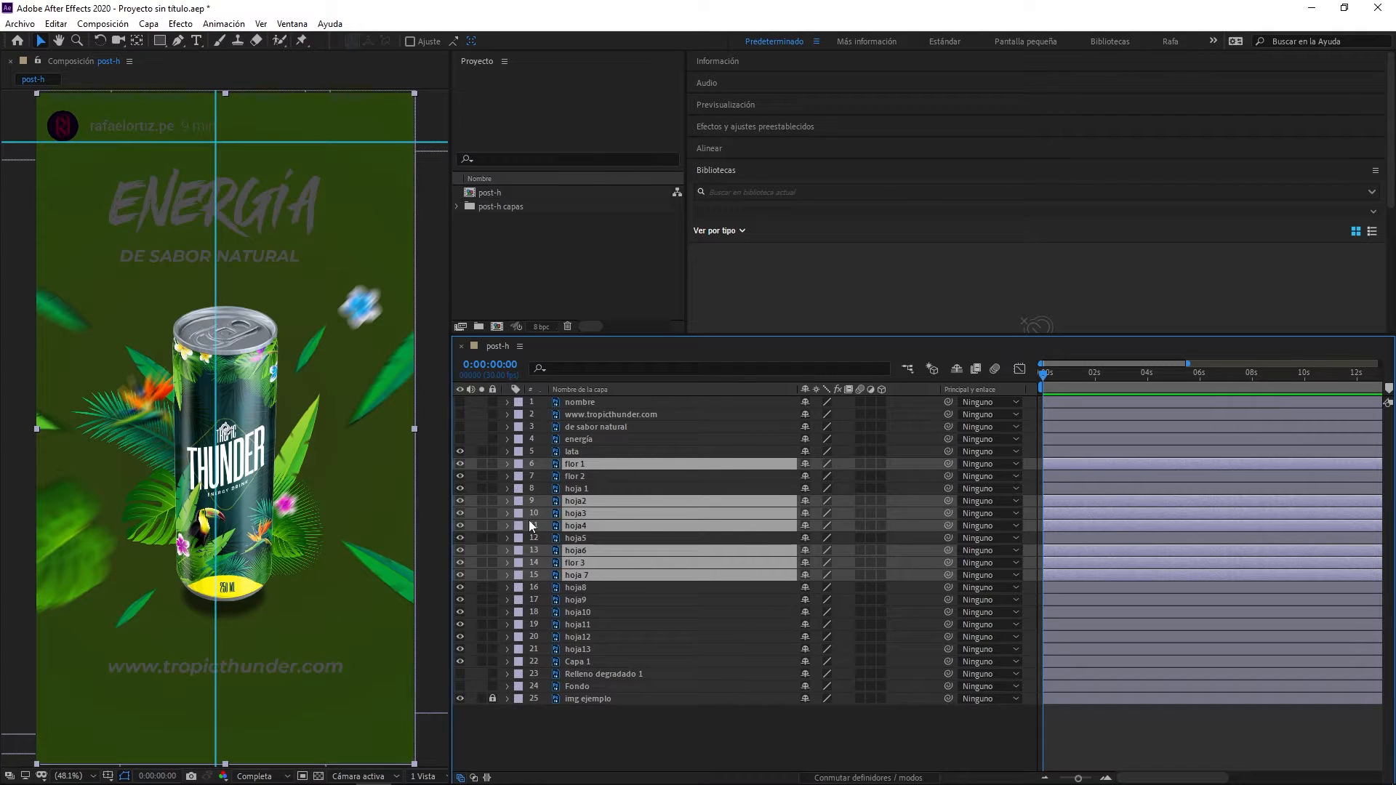
click(517, 501)
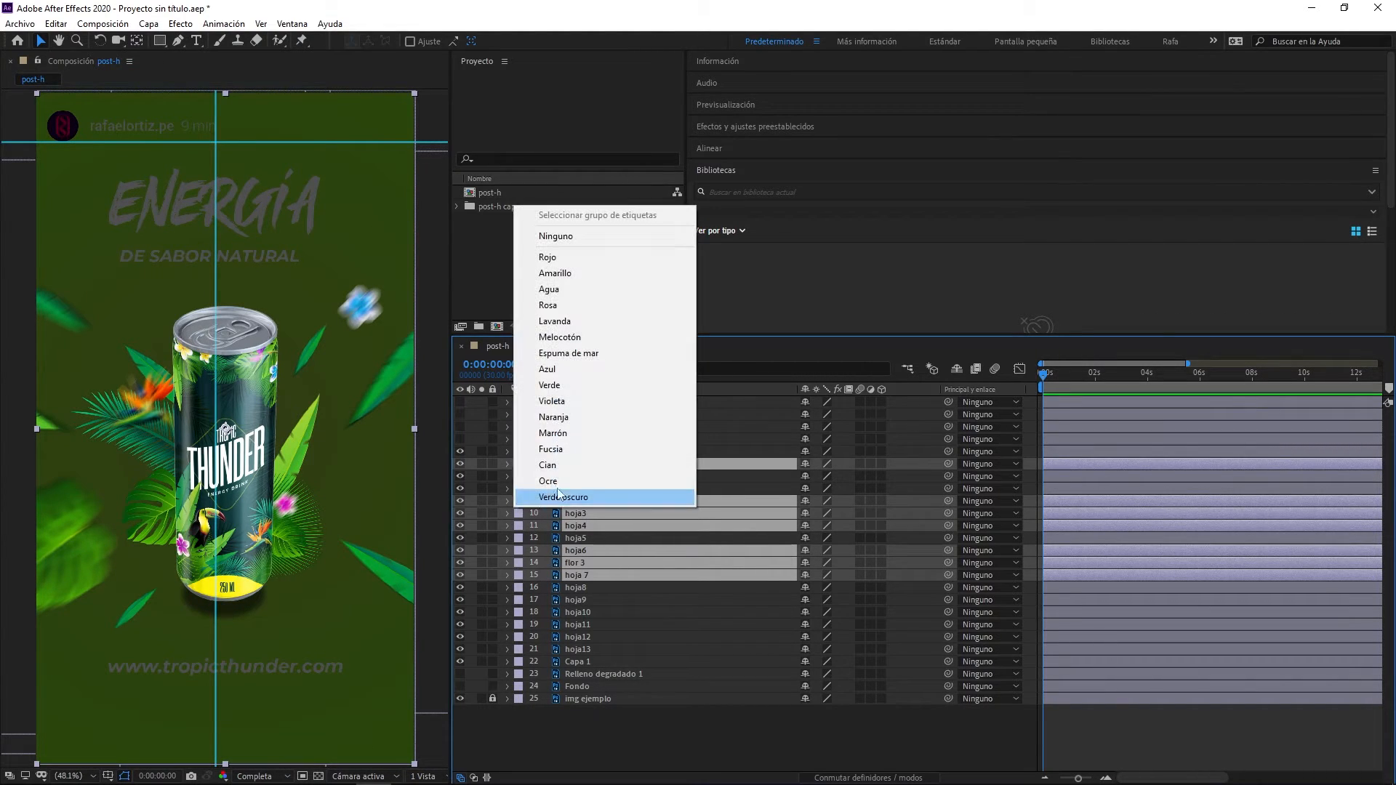
click(555, 433)
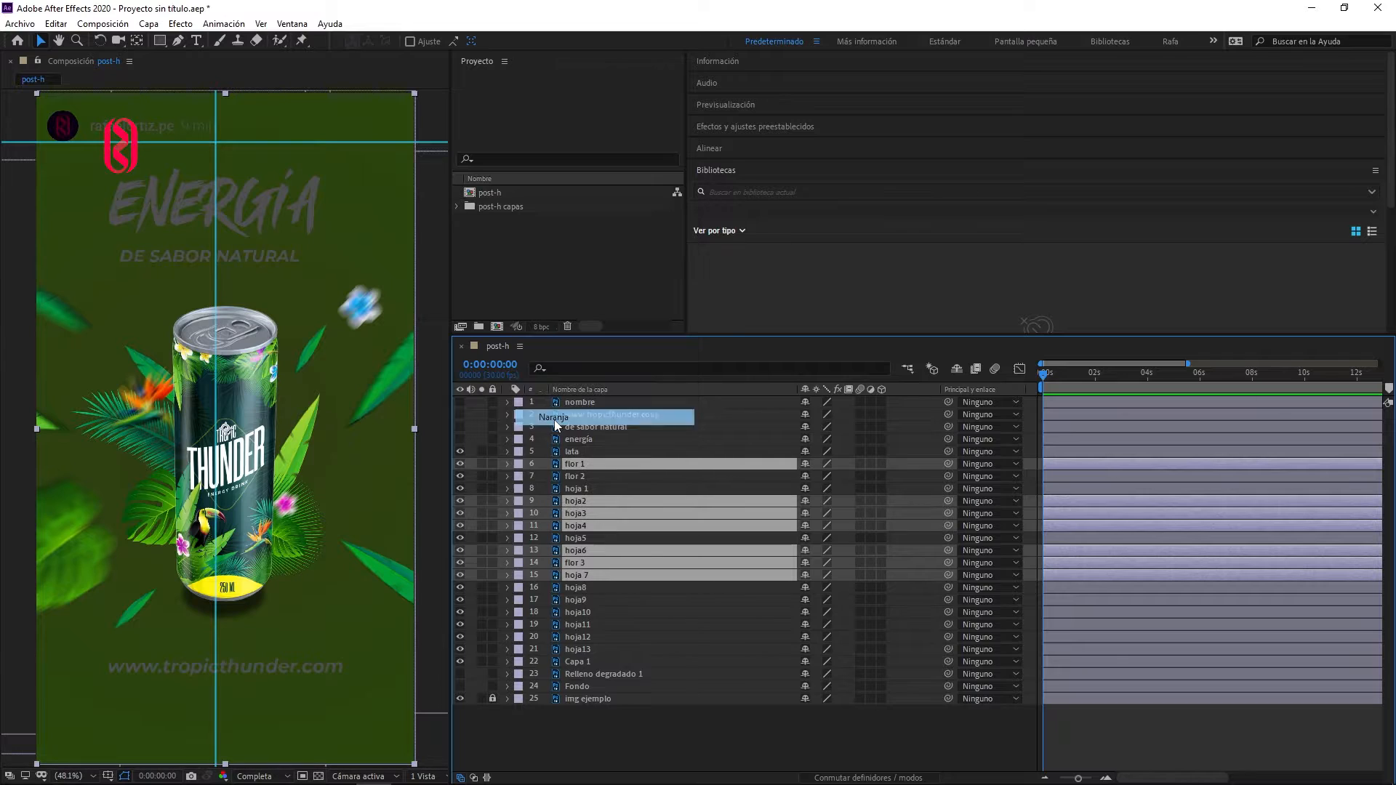
- Precompose the orange-labelled layers as "hojas centro", transferring all attributes, and check the new layer by toggling its visibility
right_click(575, 509)
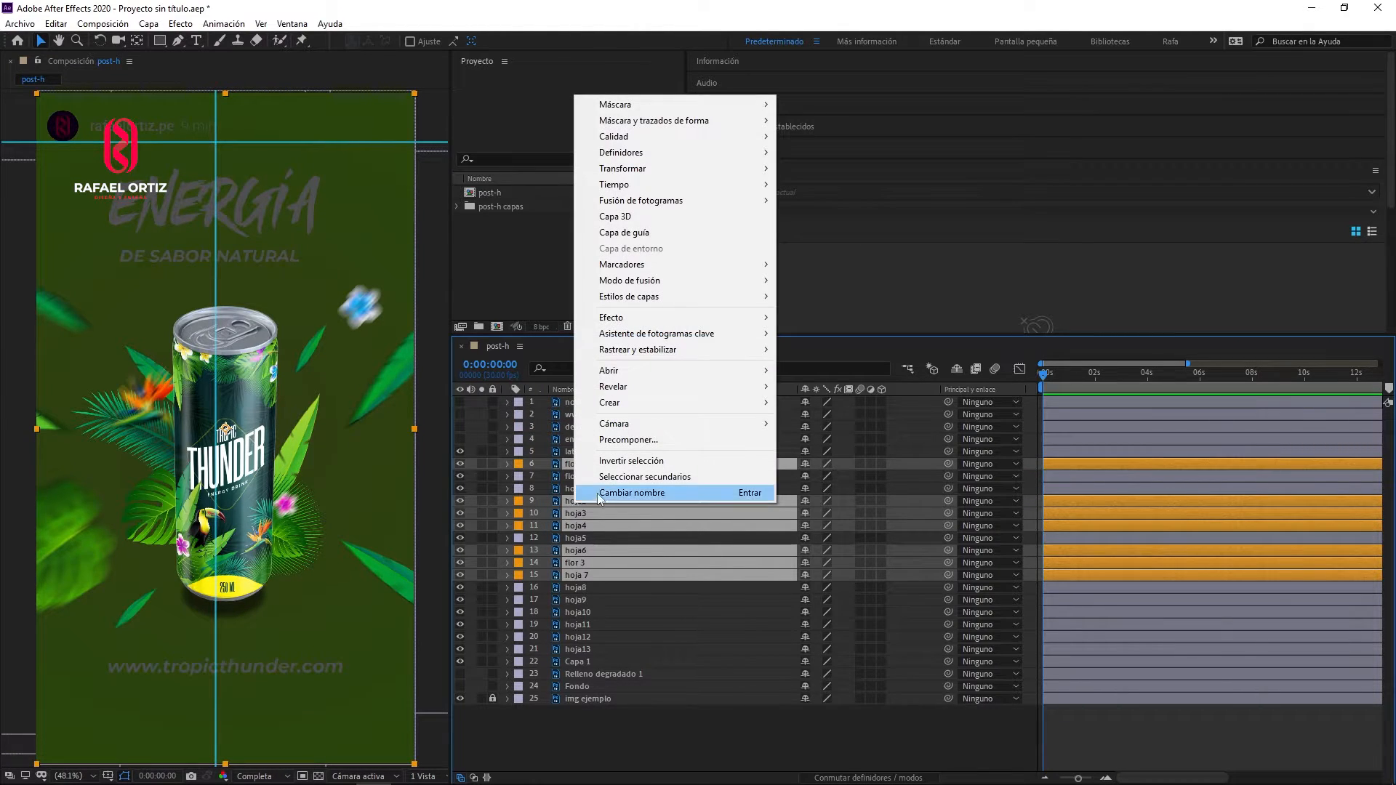
click(624, 440)
text(hojas centro)
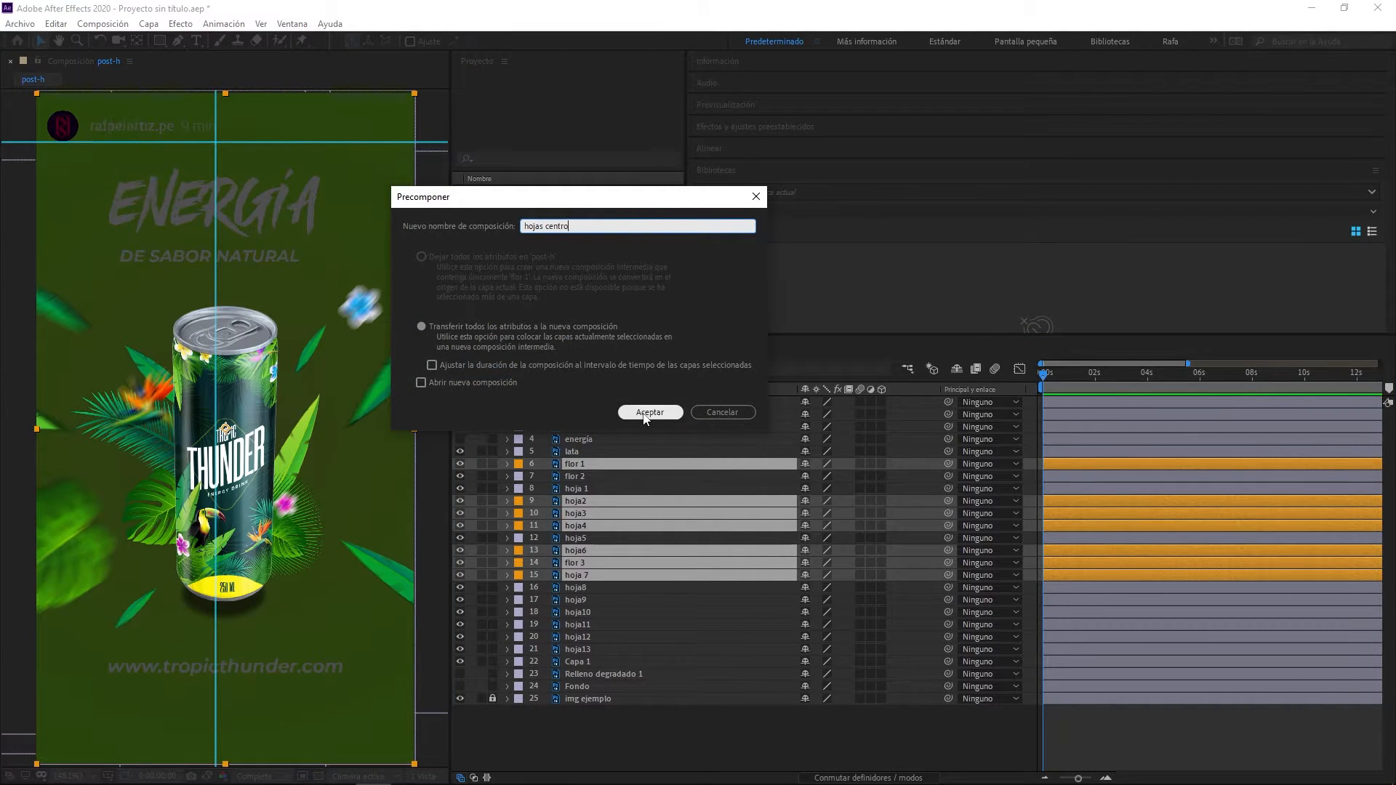
click(644, 413)
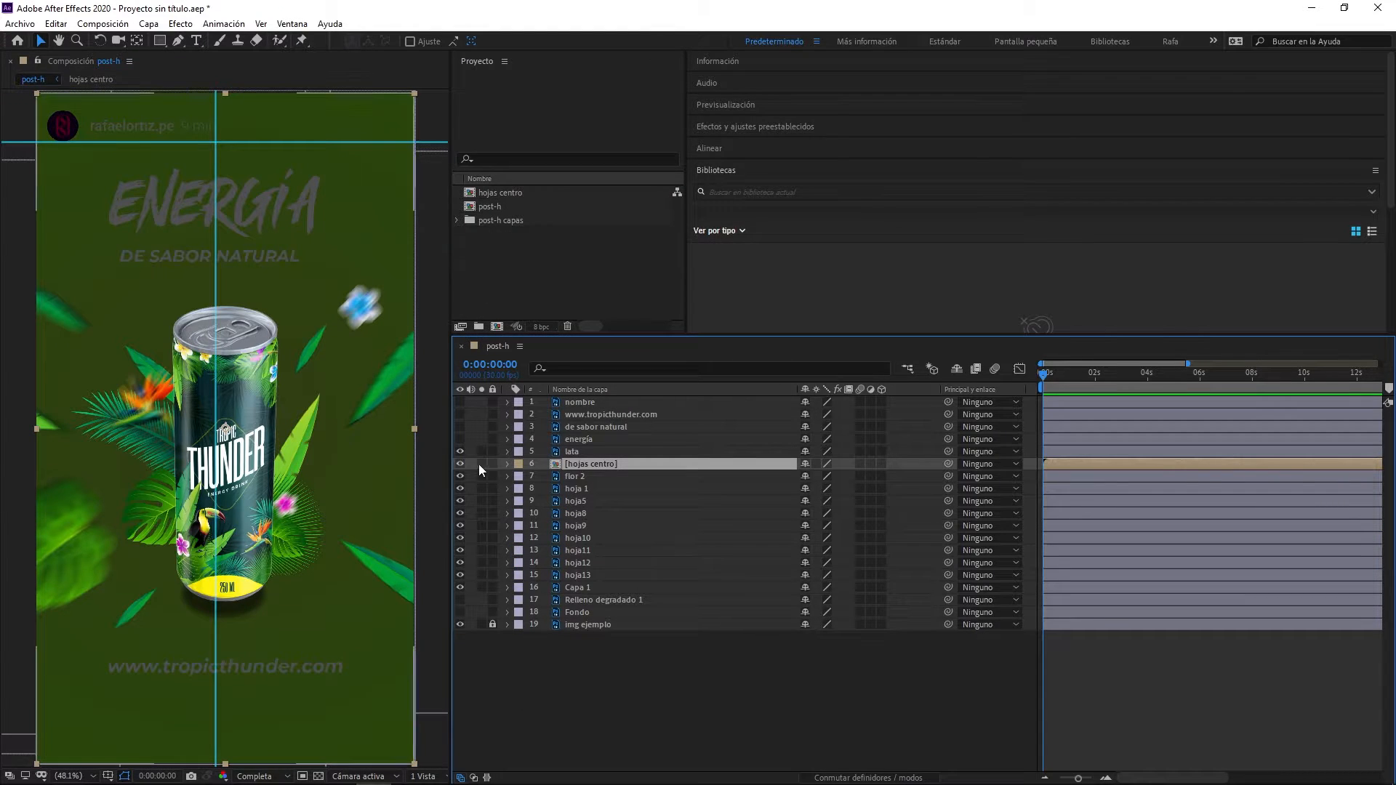
click(460, 464)
click(459, 466)
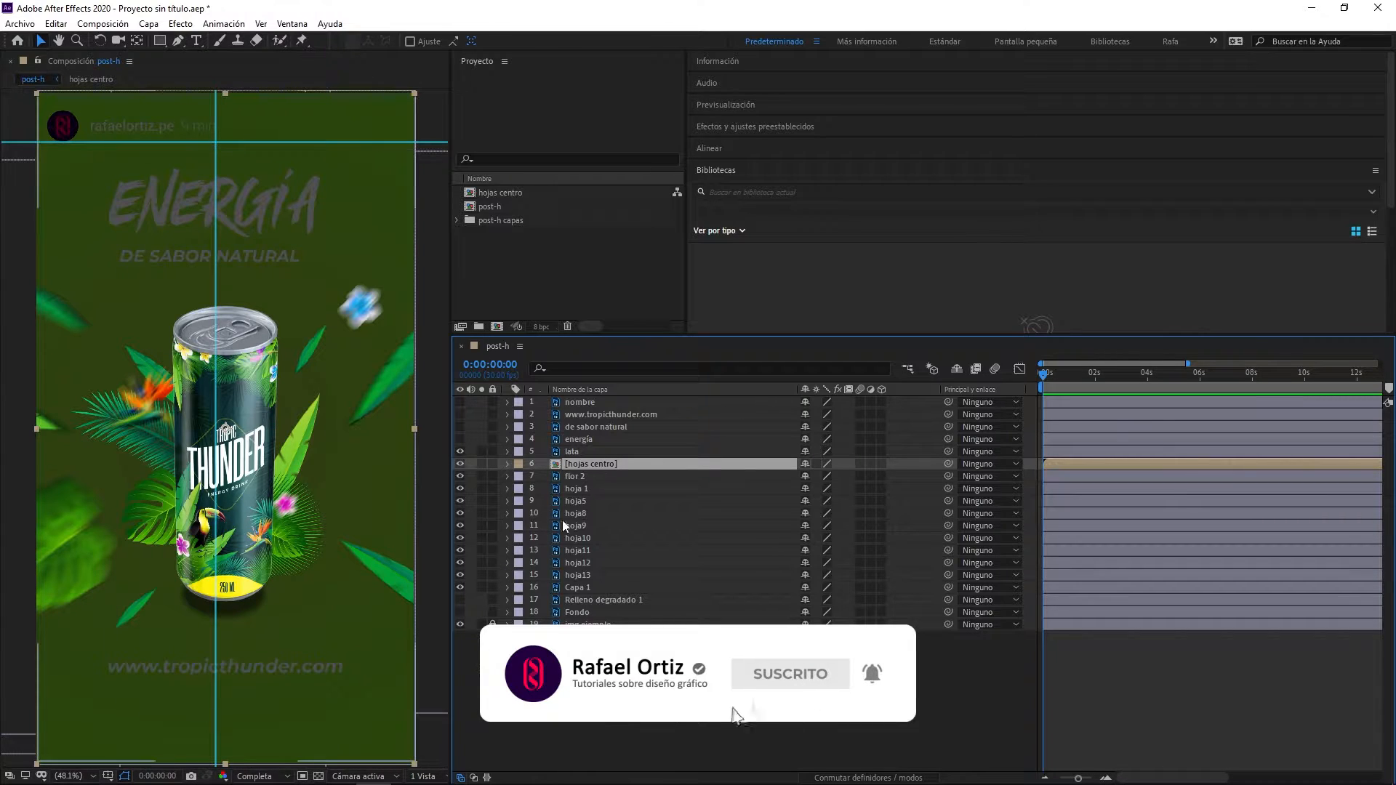
- Precompose the layers from flor 2 through hoja13 as "explosión de hojas", transferring all attributes to the new composition
click(574, 476)
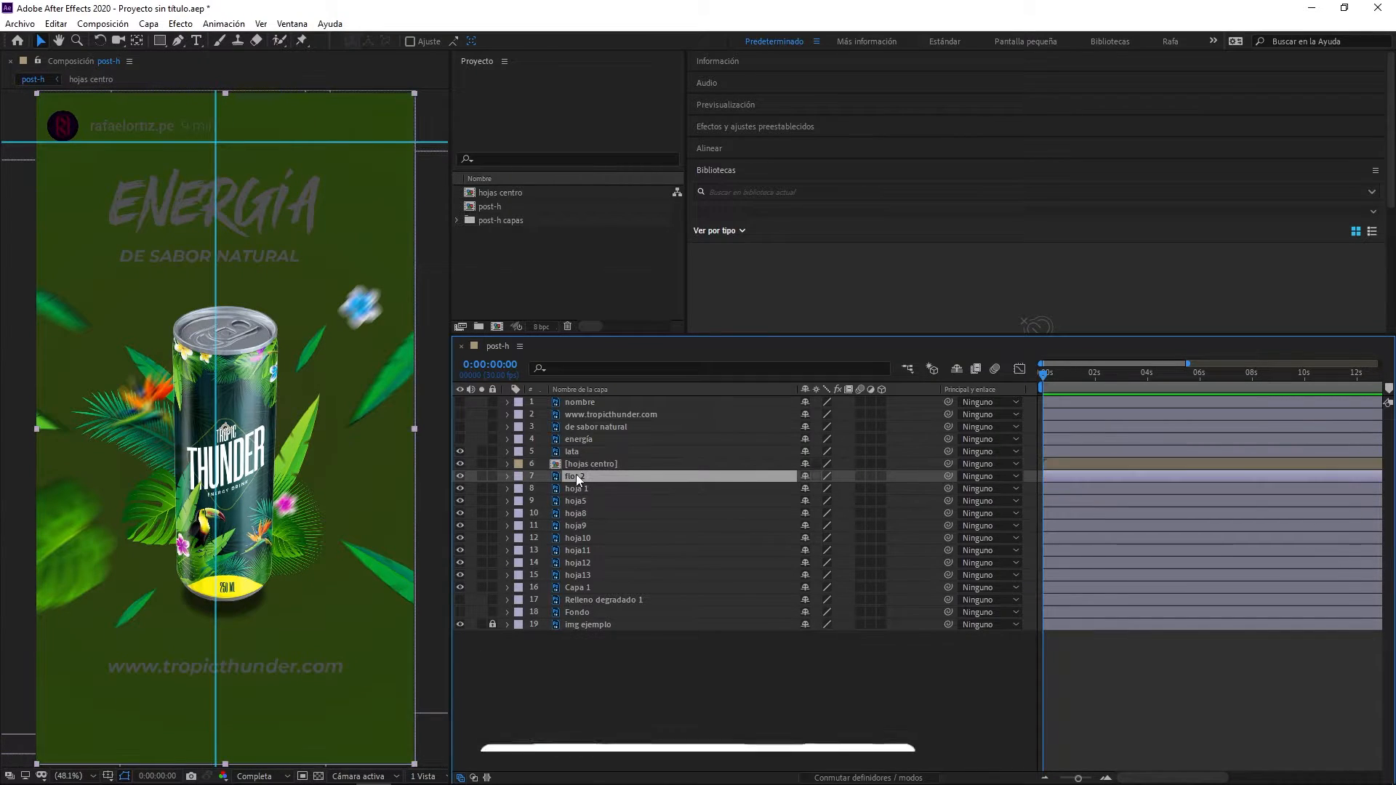
shift+click(578, 575)
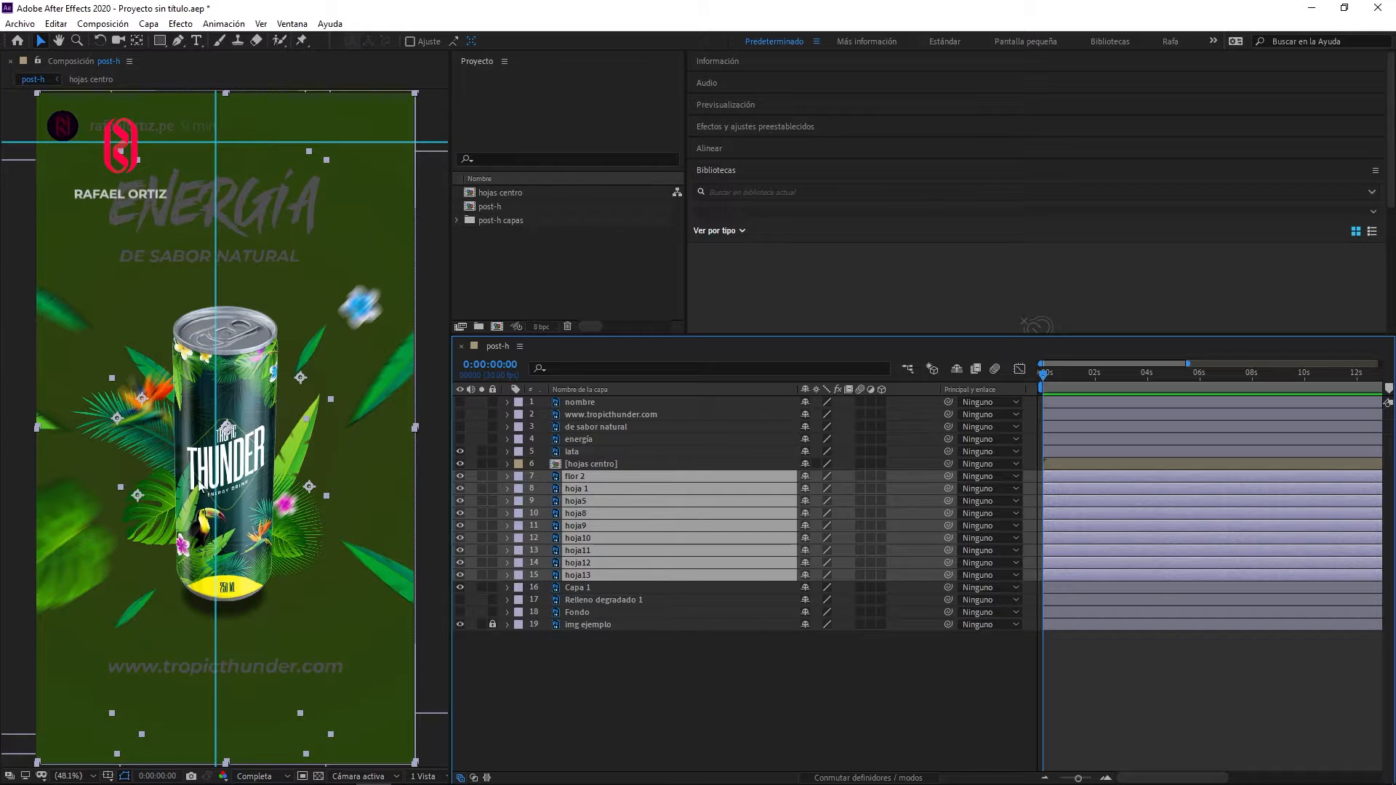
right_click(586, 507)
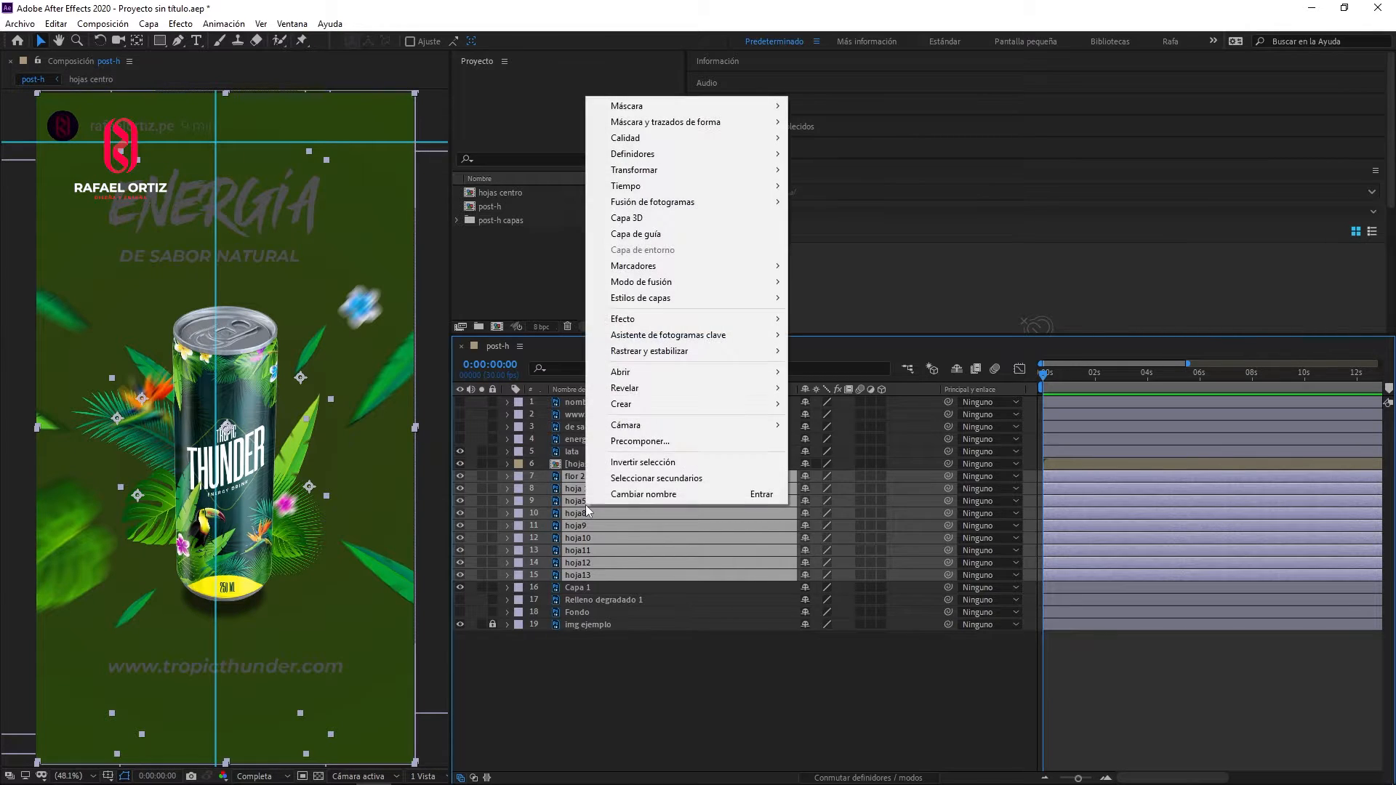
click(629, 442)
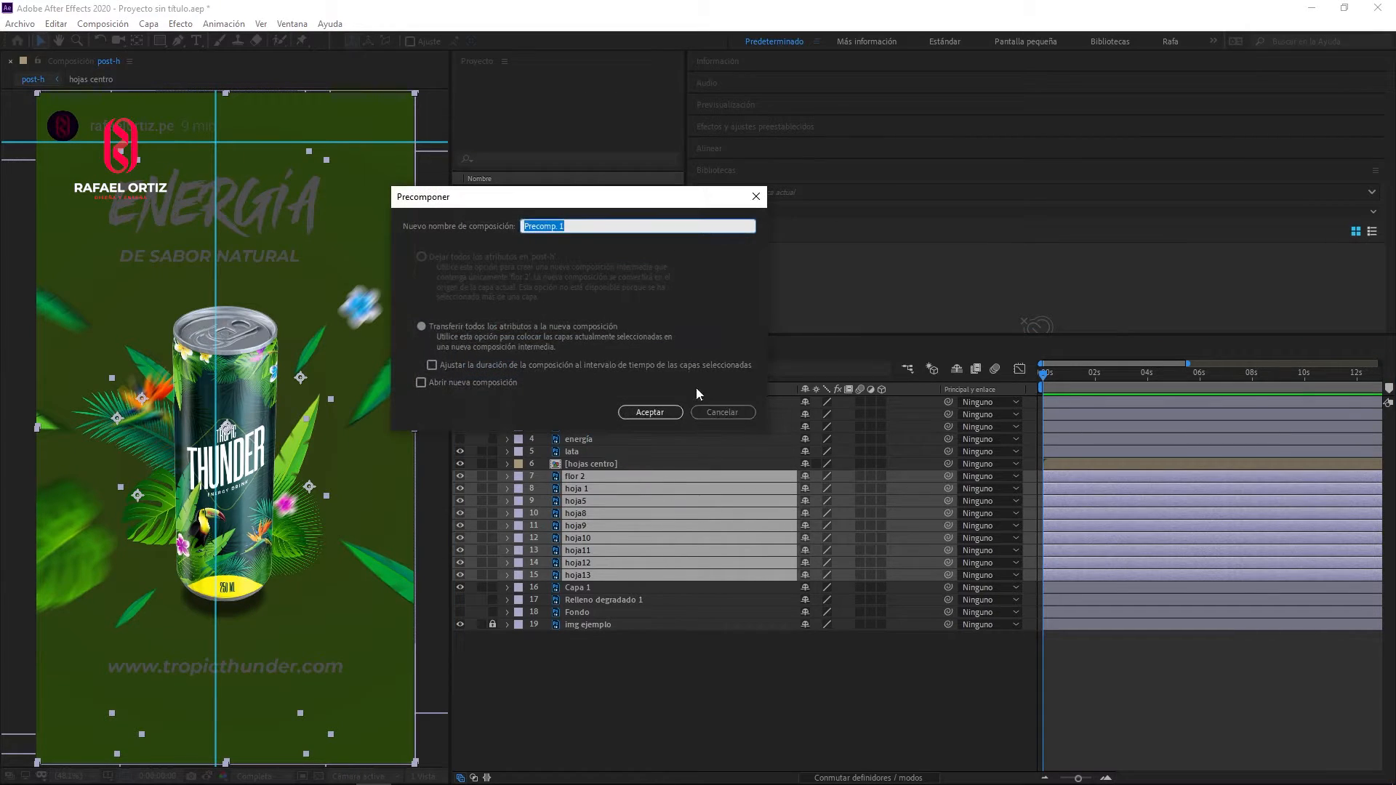
text(explosión de hojas)
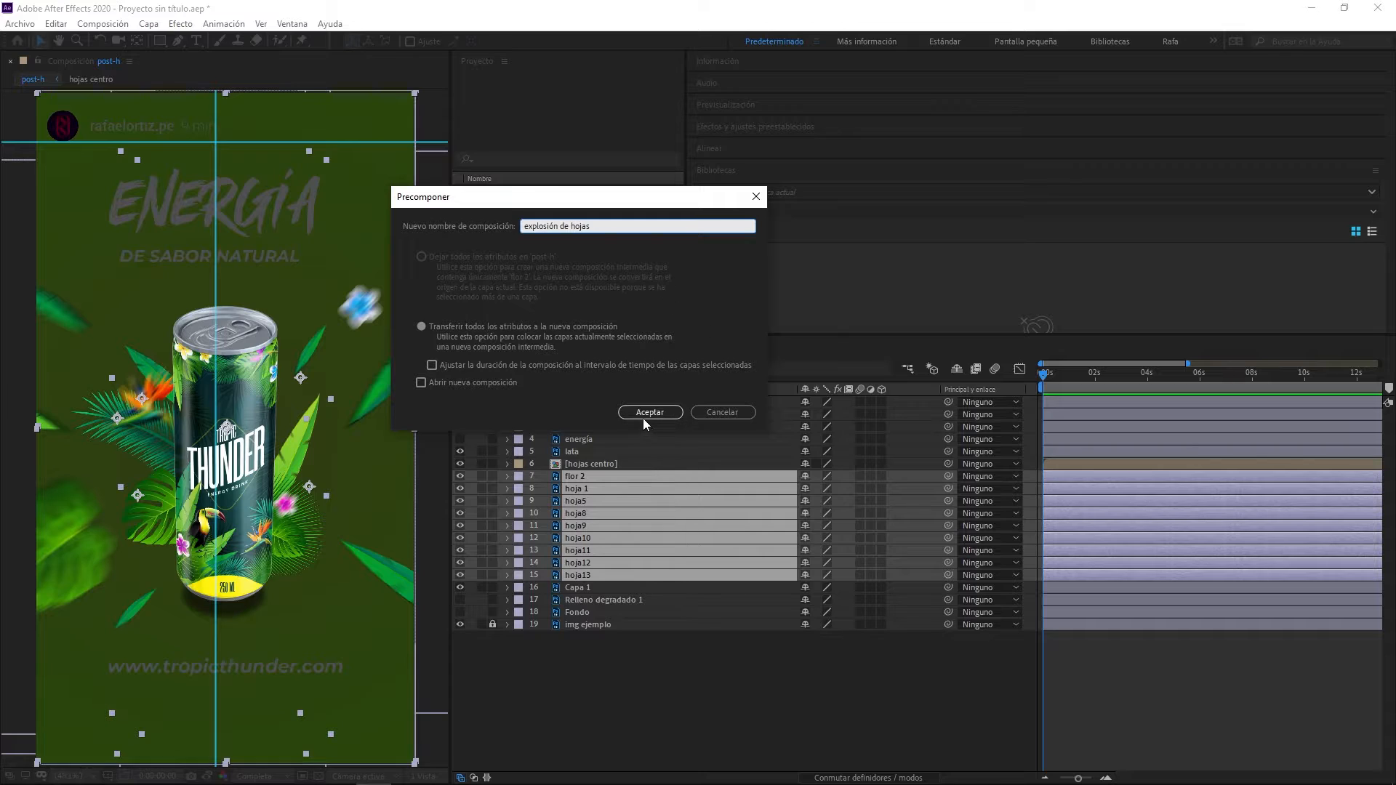
click(645, 413)
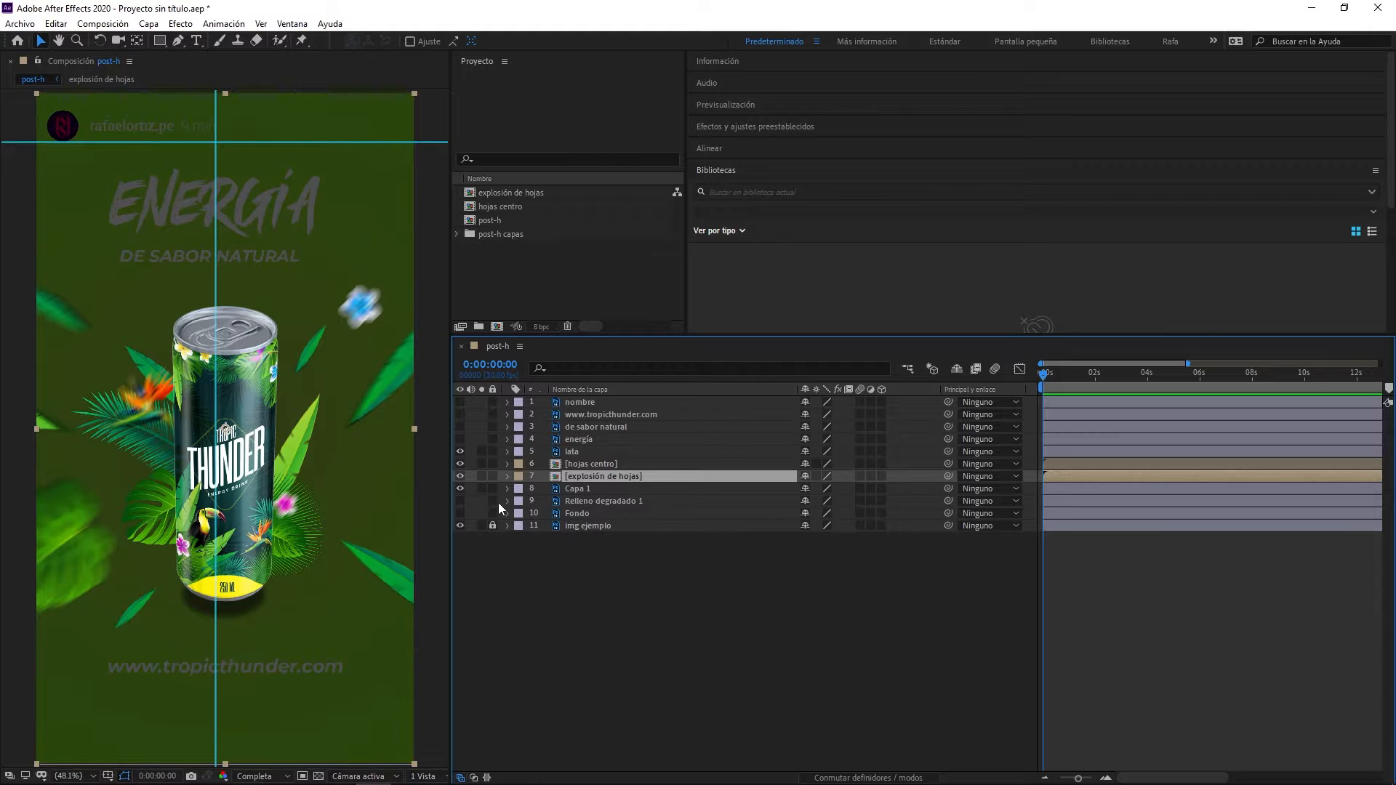
- Hide the img ejemplo reference and show the Fondo and Relleno degradado 1 background layers
click(460, 526)
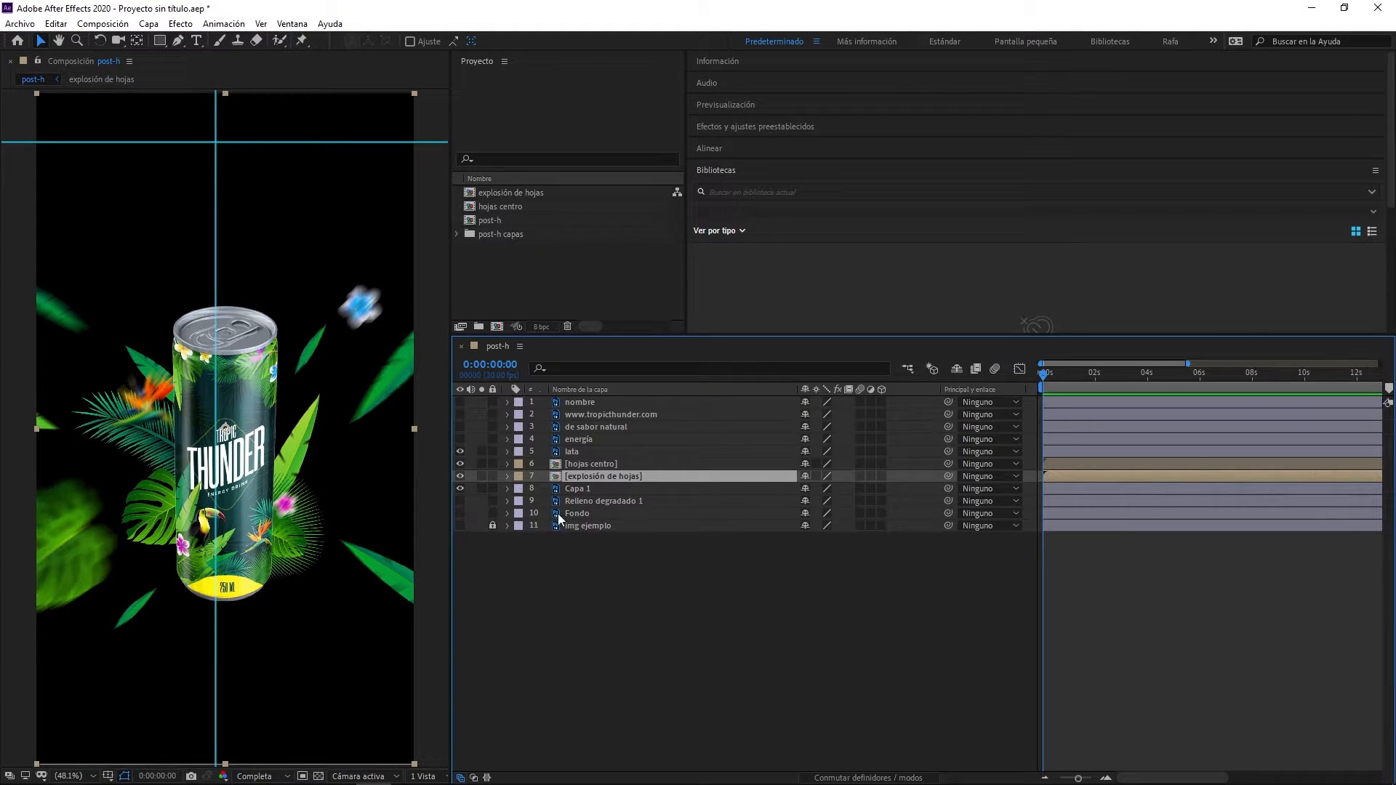
click(460, 513)
click(459, 501)
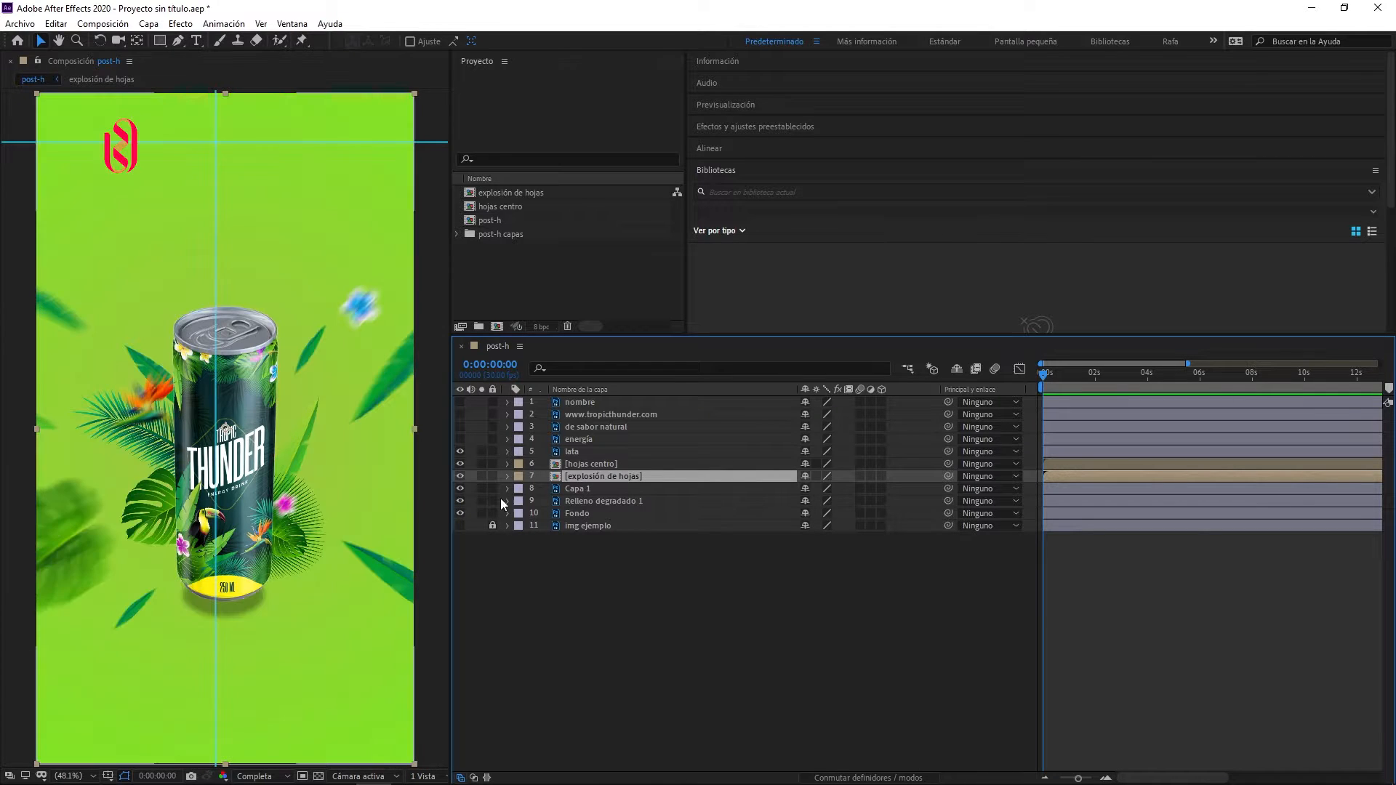
- Narrow the layer name column in the post-h timeline to give the time ruler more room
drag(797, 390, 689, 408)
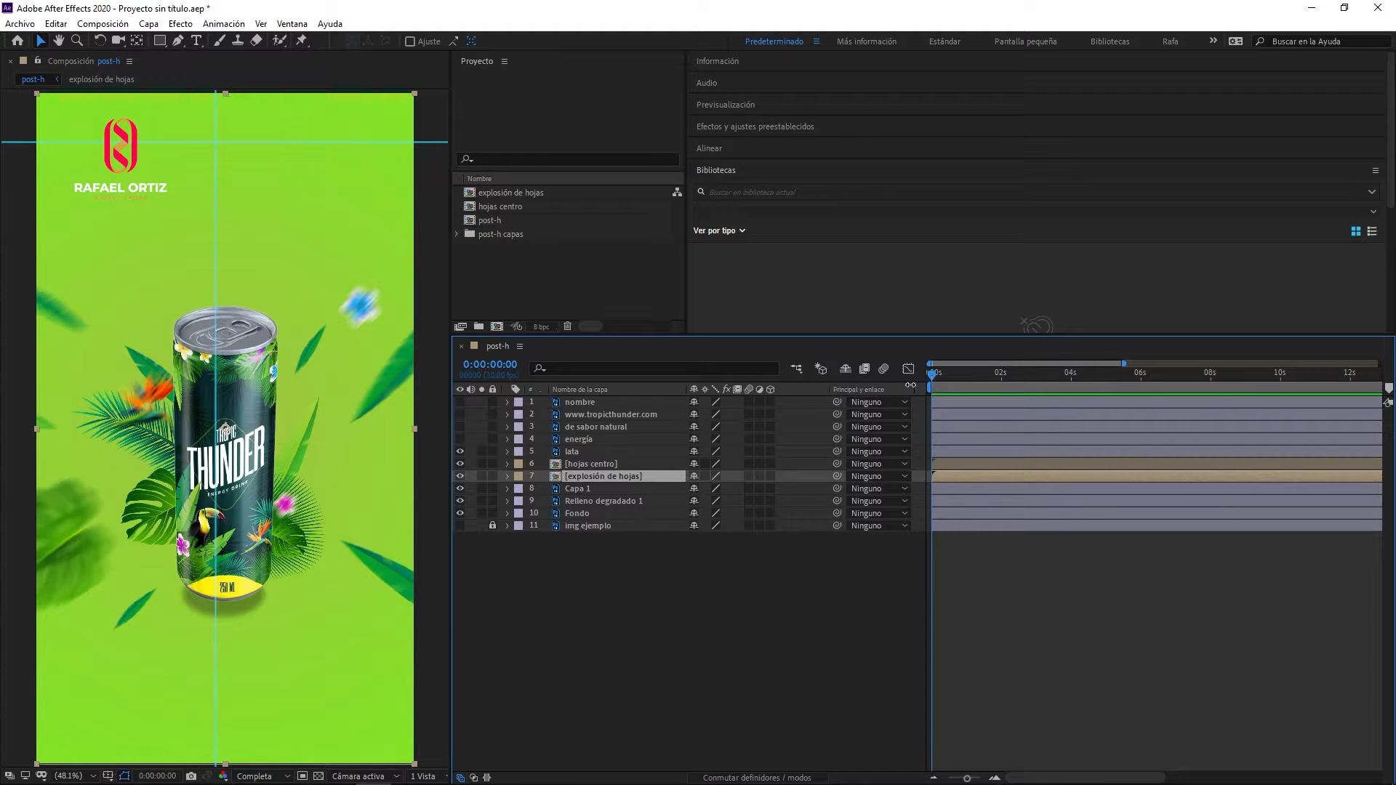
drag(683, 388, 671, 389)
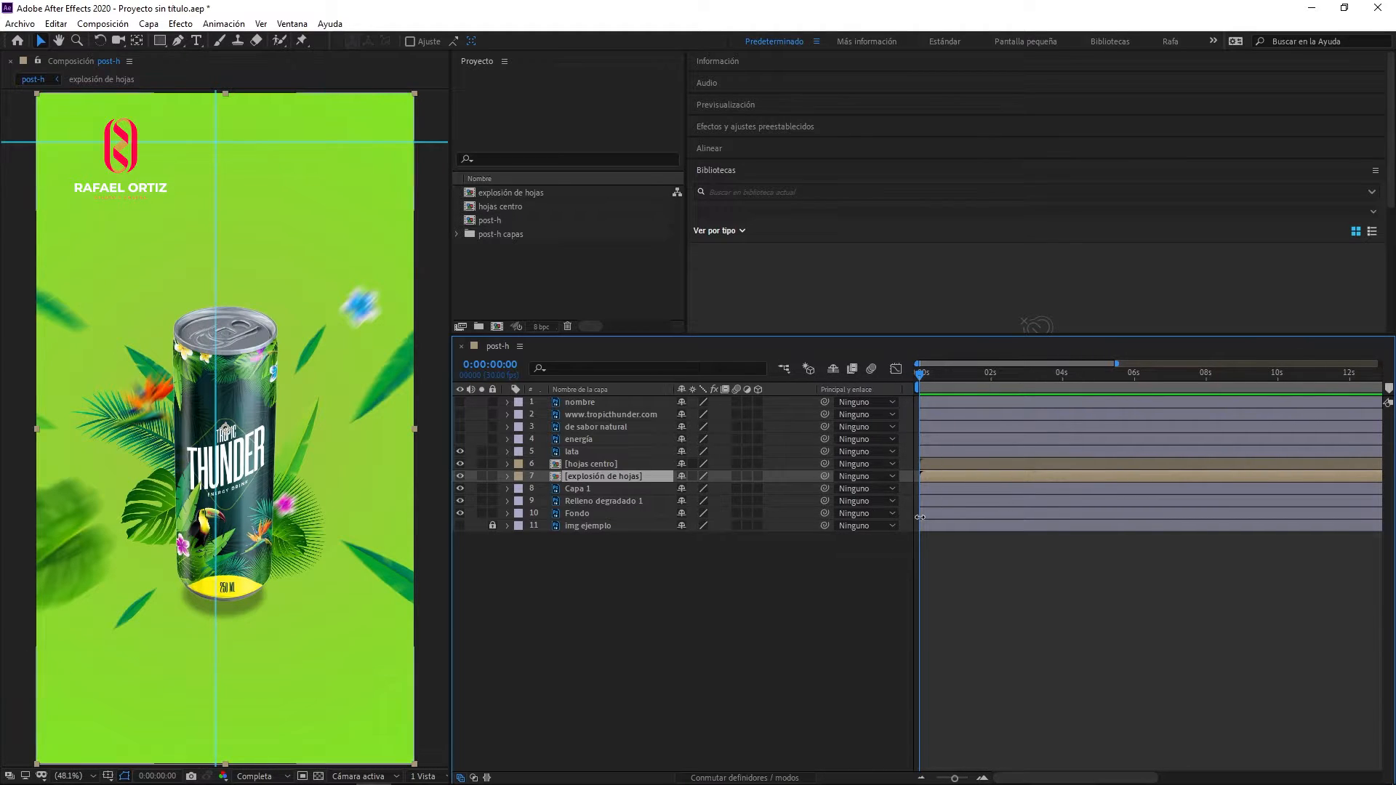
- Add position keyframes to the lata layer at 0:00:00:00 and 0:00:01:02, both holding the can at its resting place
click(583, 401)
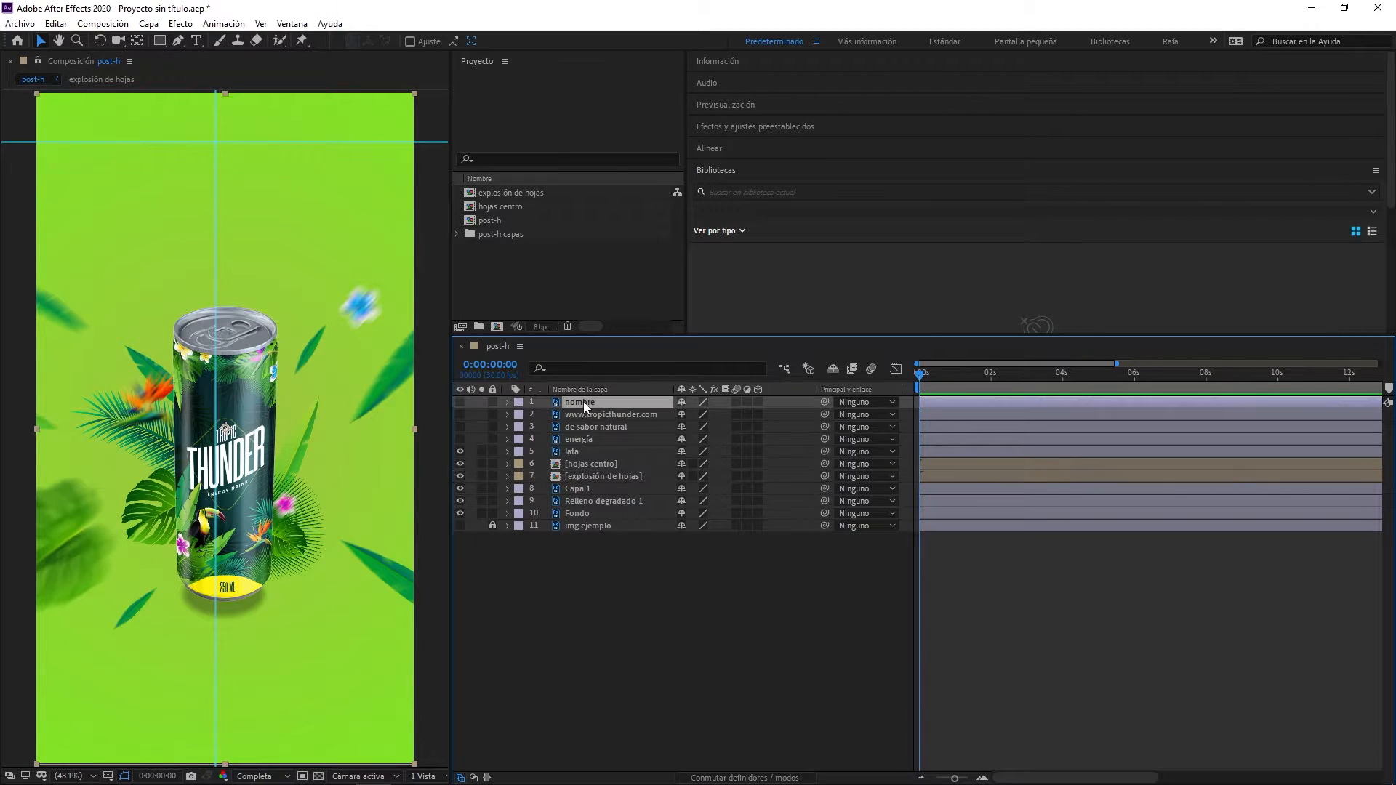
click(571, 452)
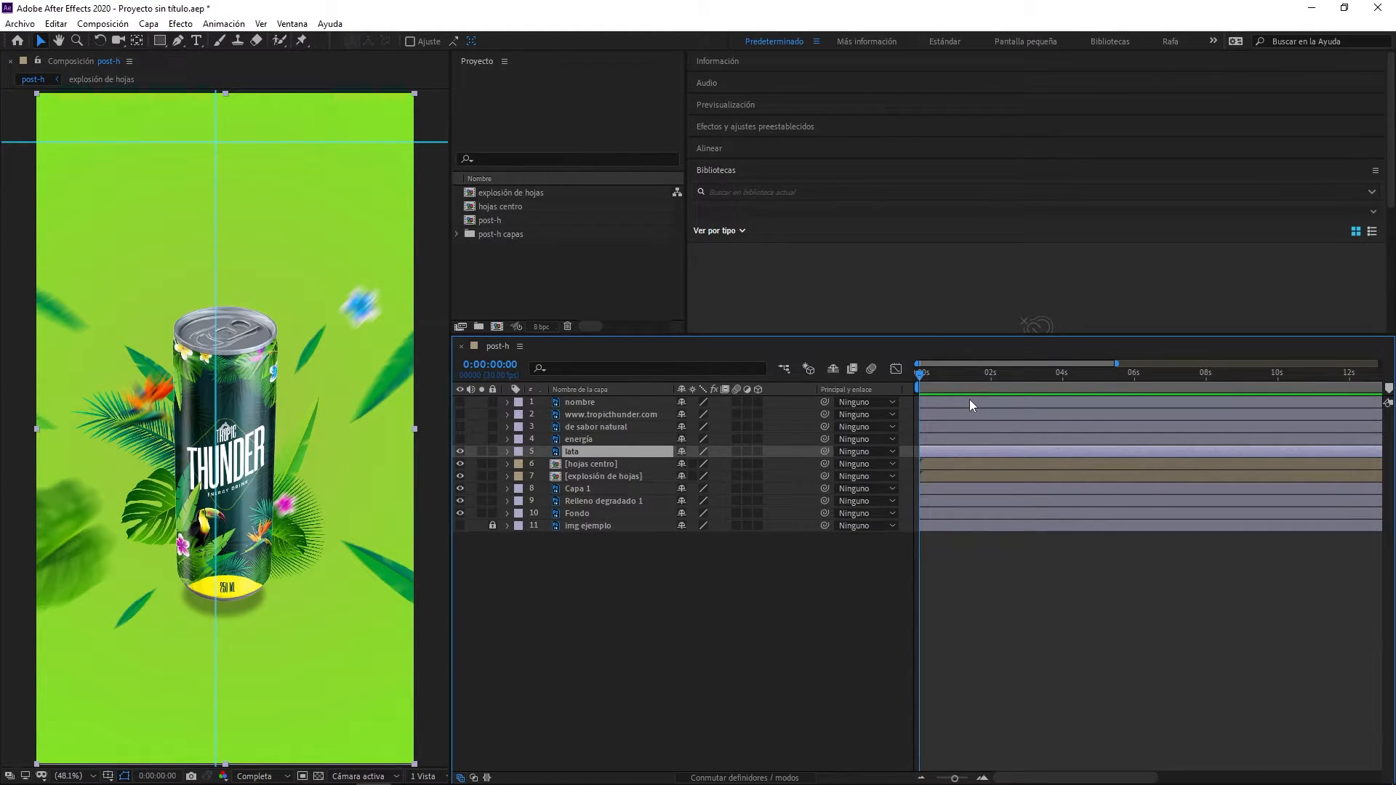
key(p)
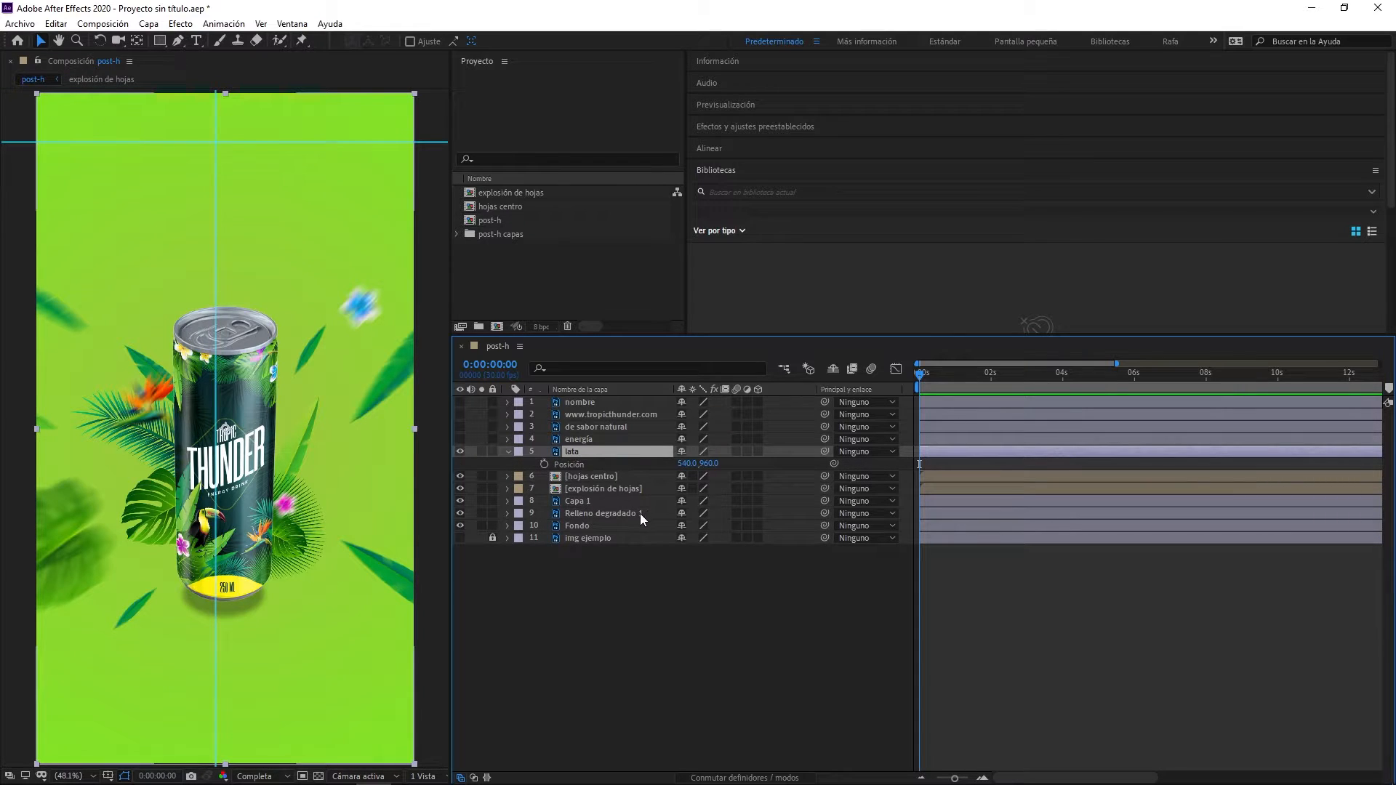
click(543, 464)
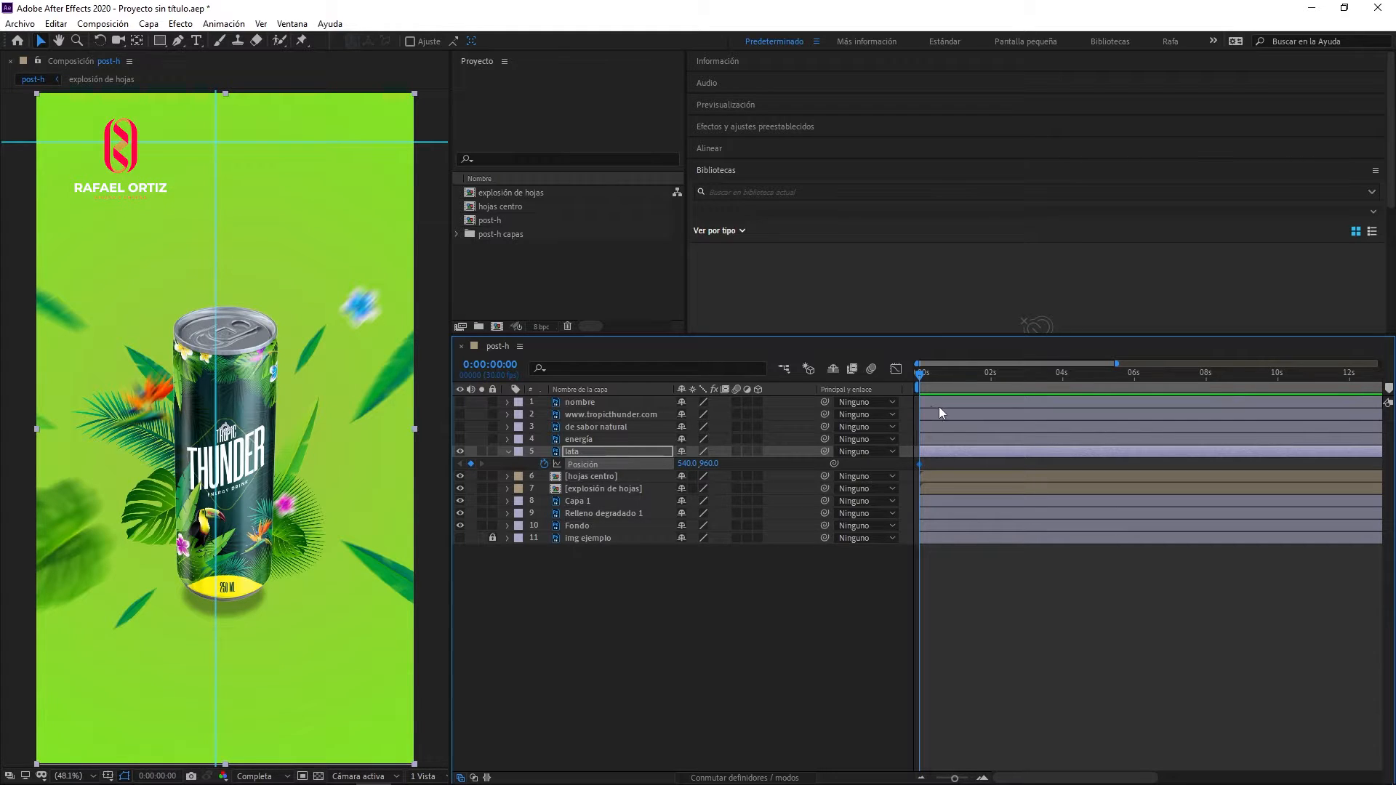
drag(928, 375, 961, 379)
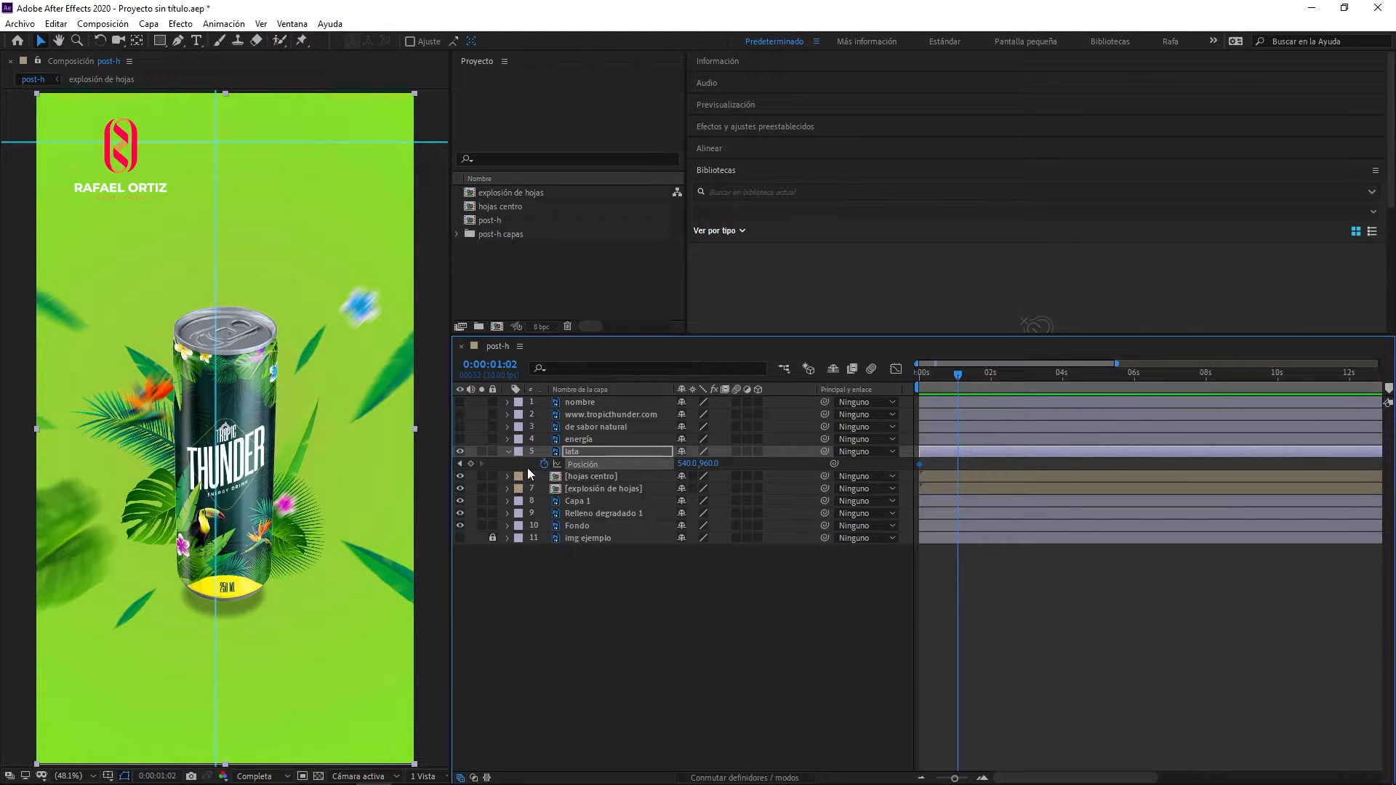
click(474, 463)
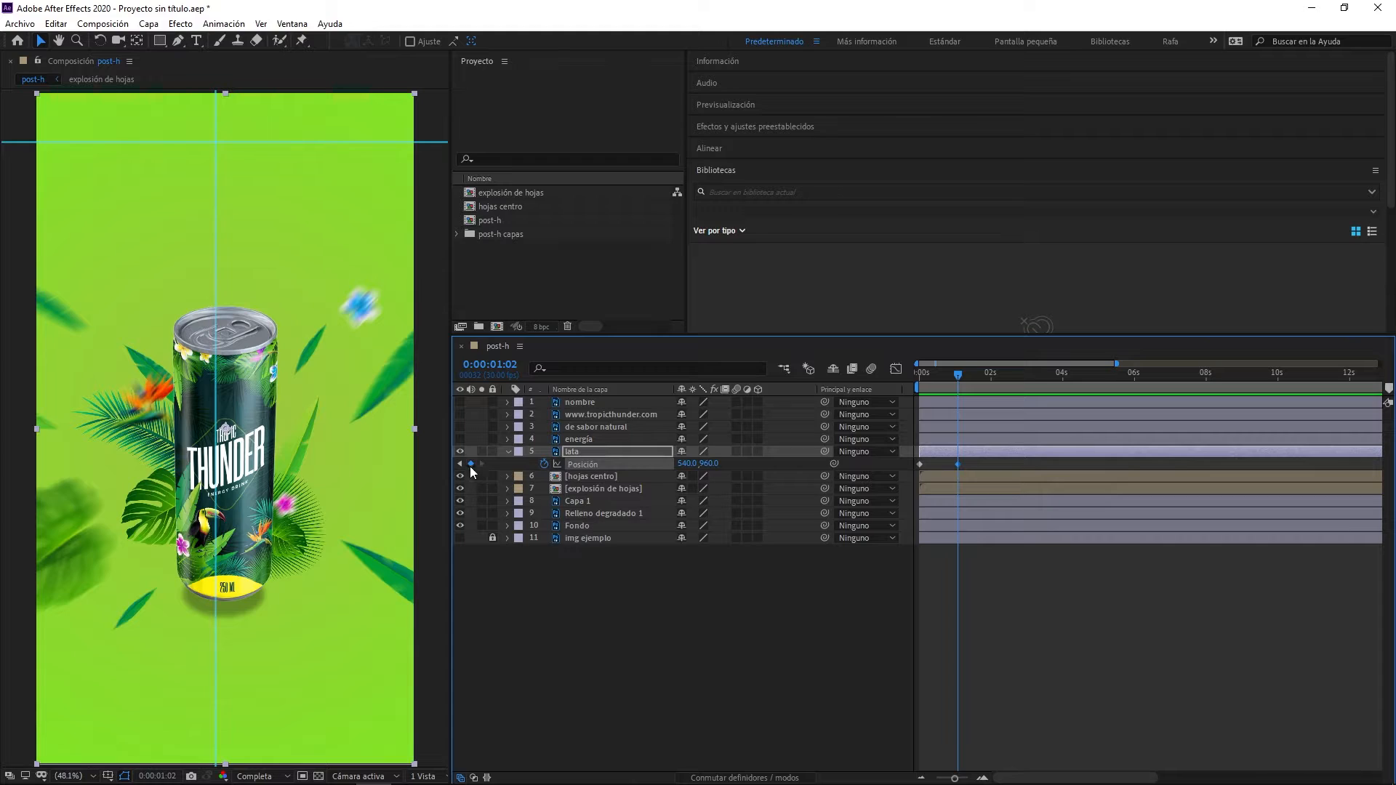
- At the first position keyframe, move the can straight up out of the frame and preview its drop
click(461, 464)
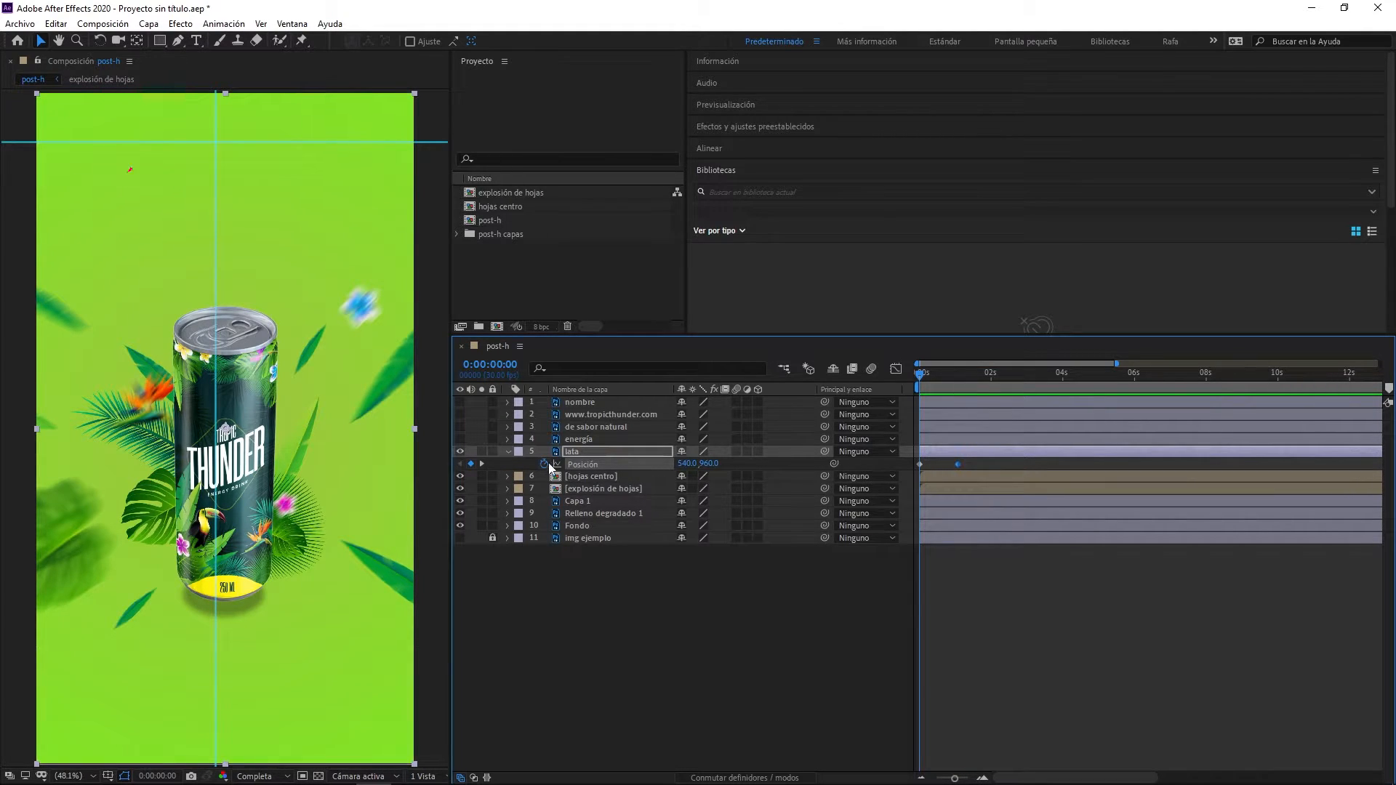
drag(231, 584, 231, 66)
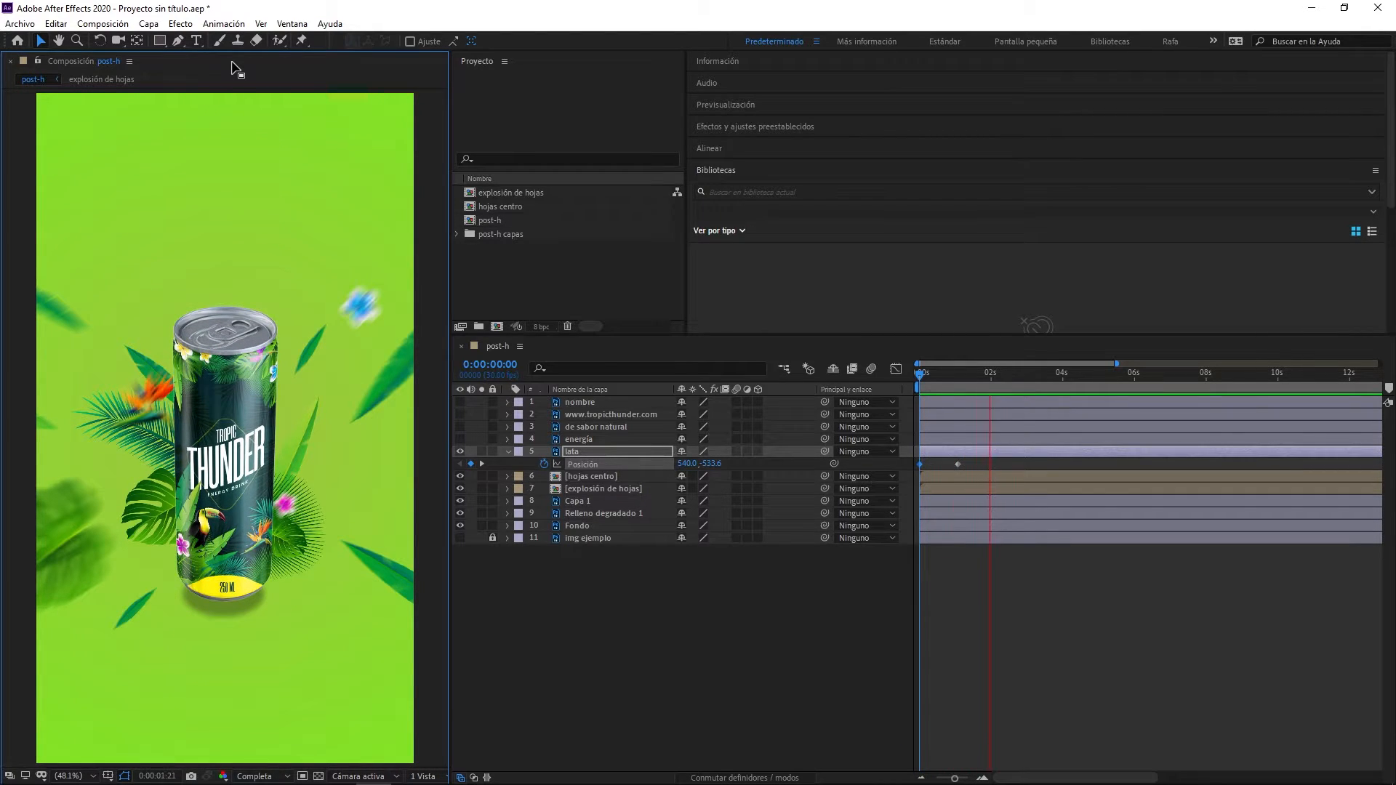
key(space)
key(space)
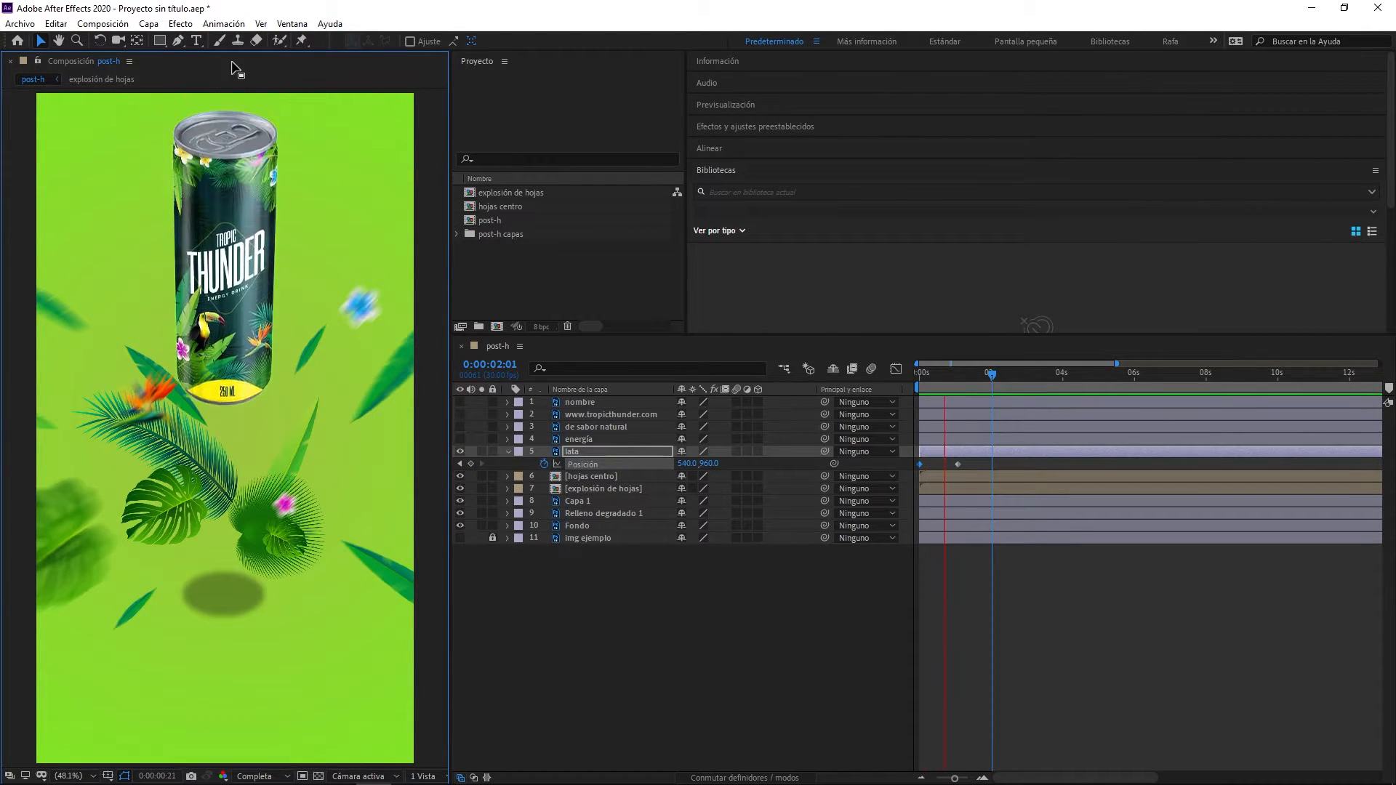
key(space)
key(space)
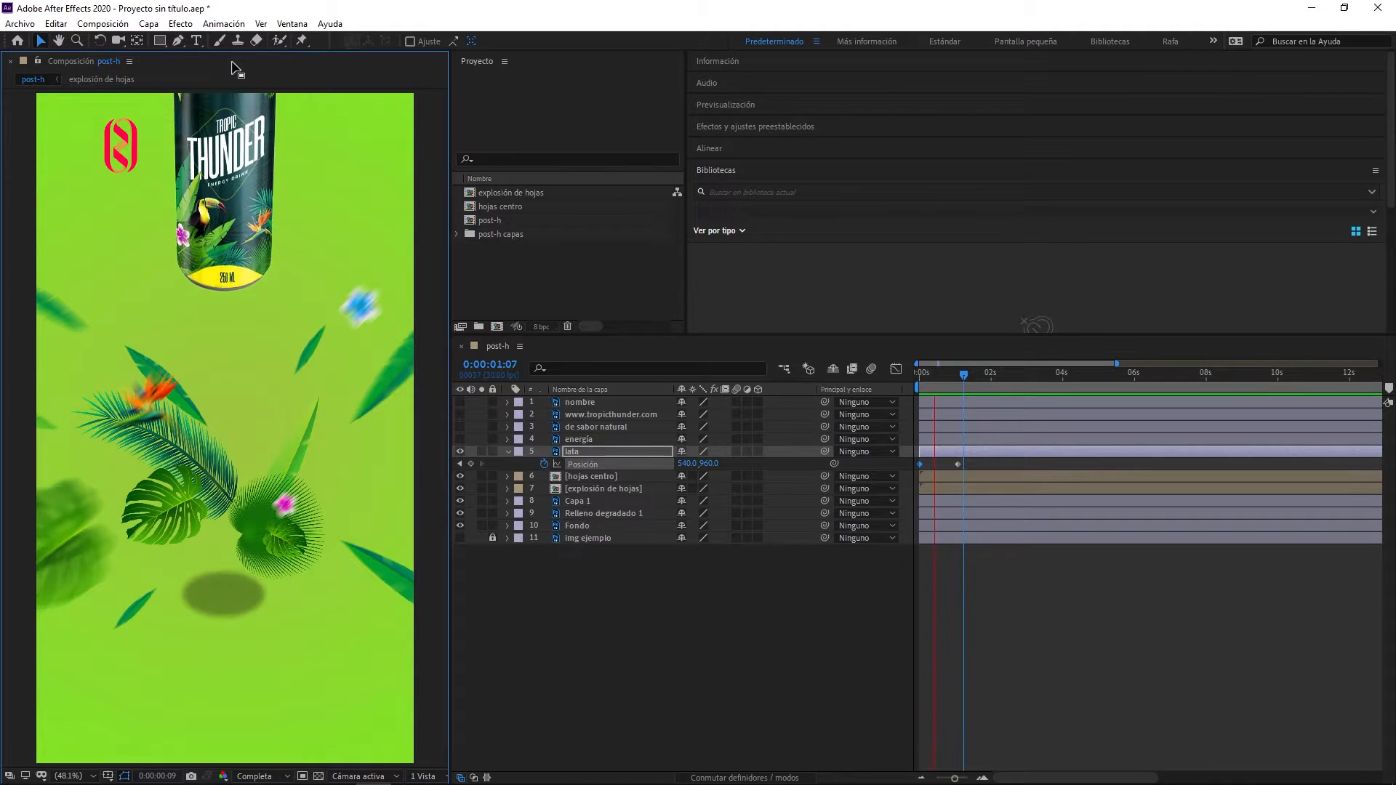
key(space)
key(space)
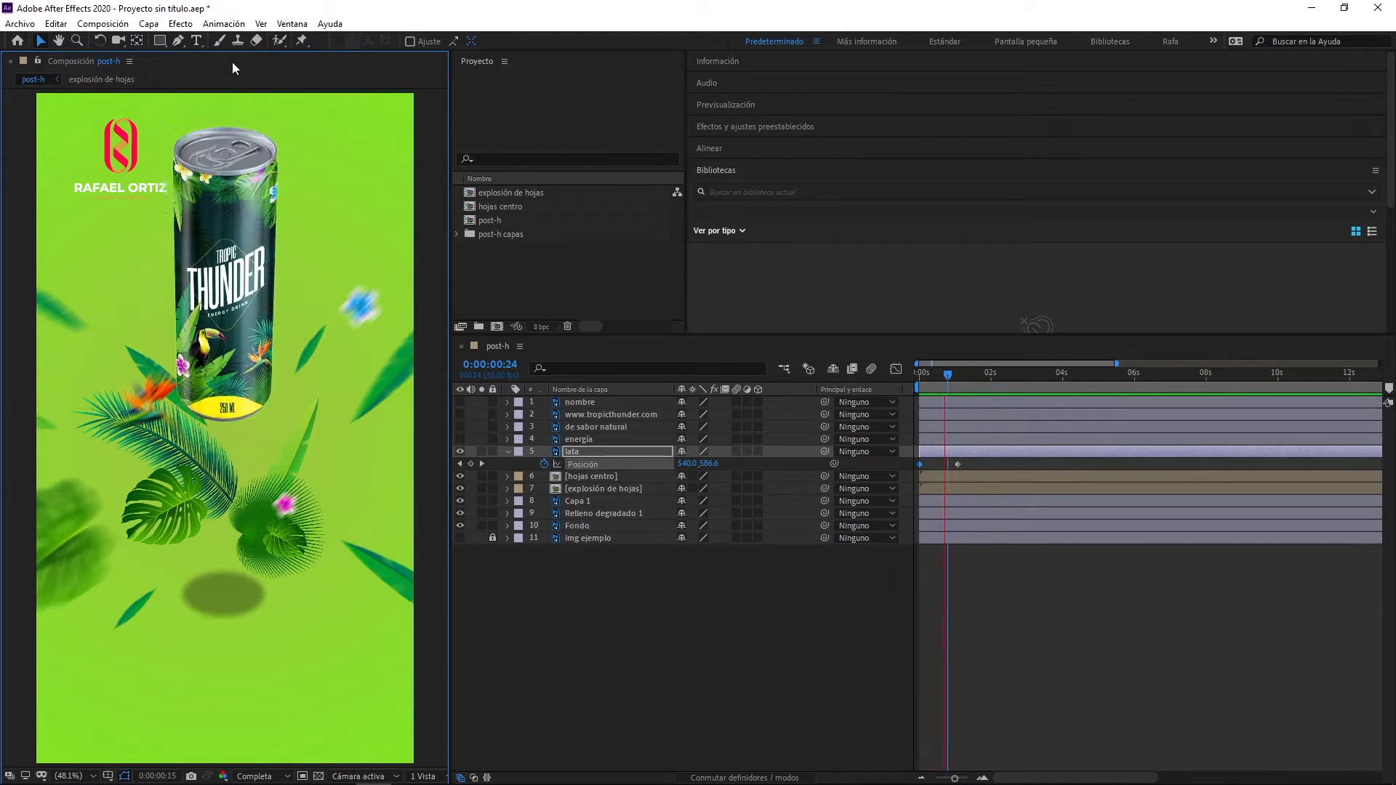
key(space)
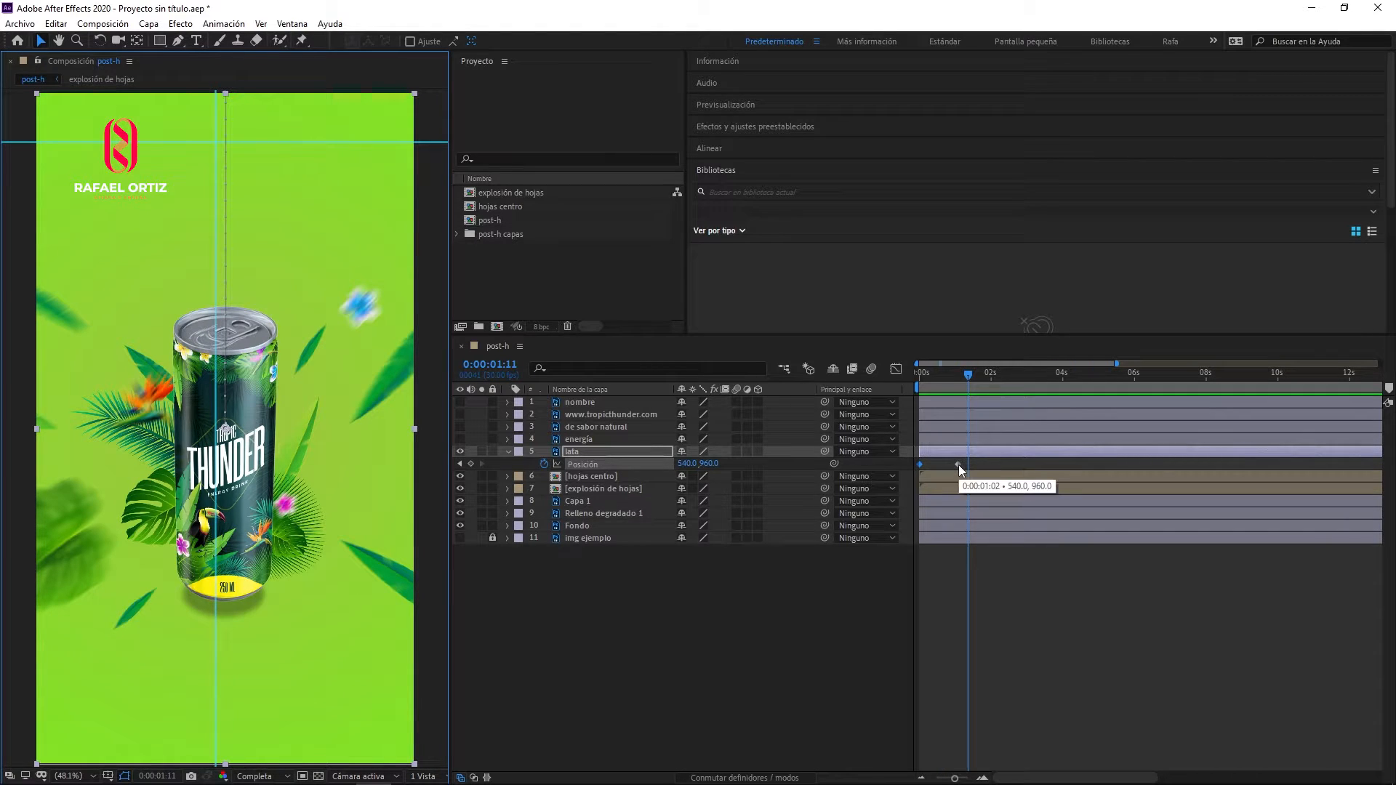
- Move the can's final position keyframe to 0:00:00:11 and preview the shortened drop
drag(959, 465, 934, 465)
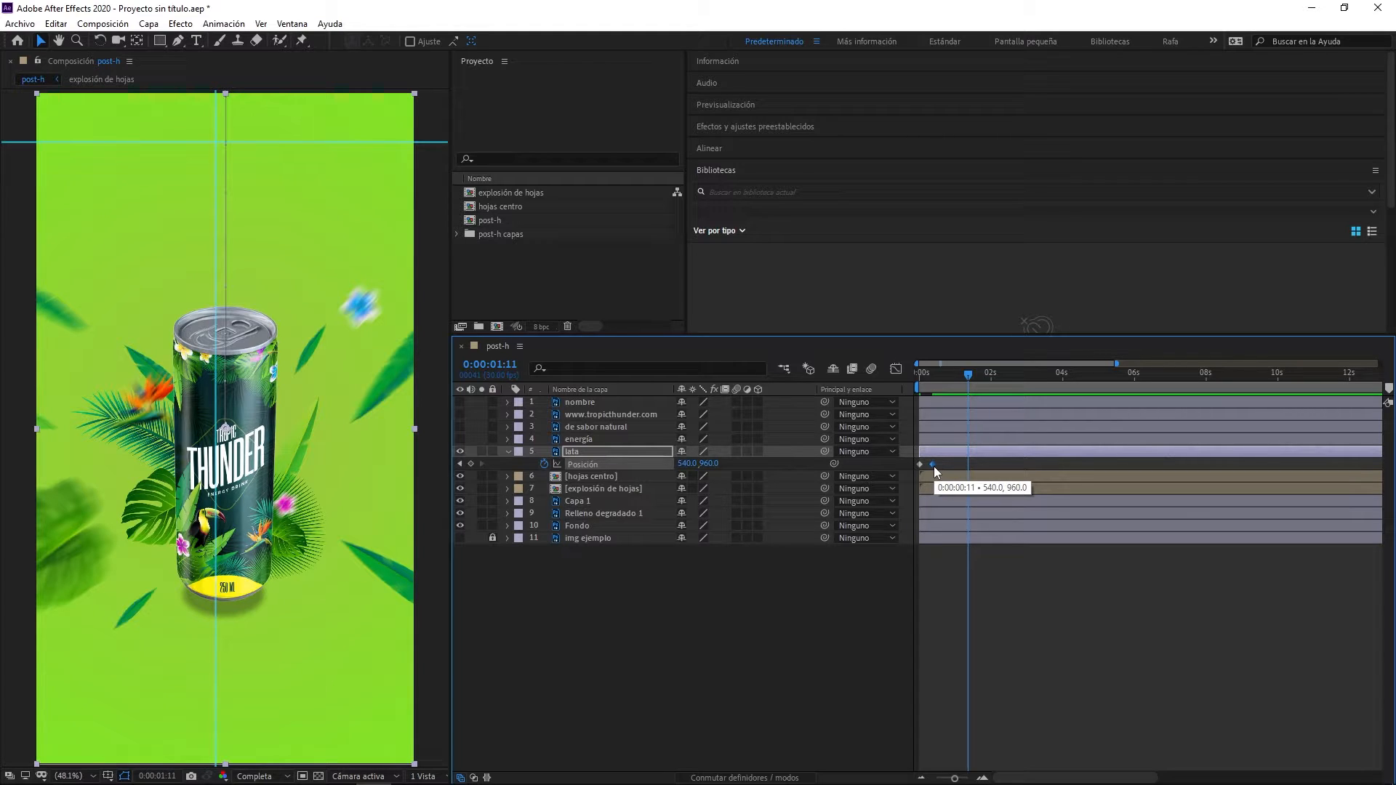
key(space)
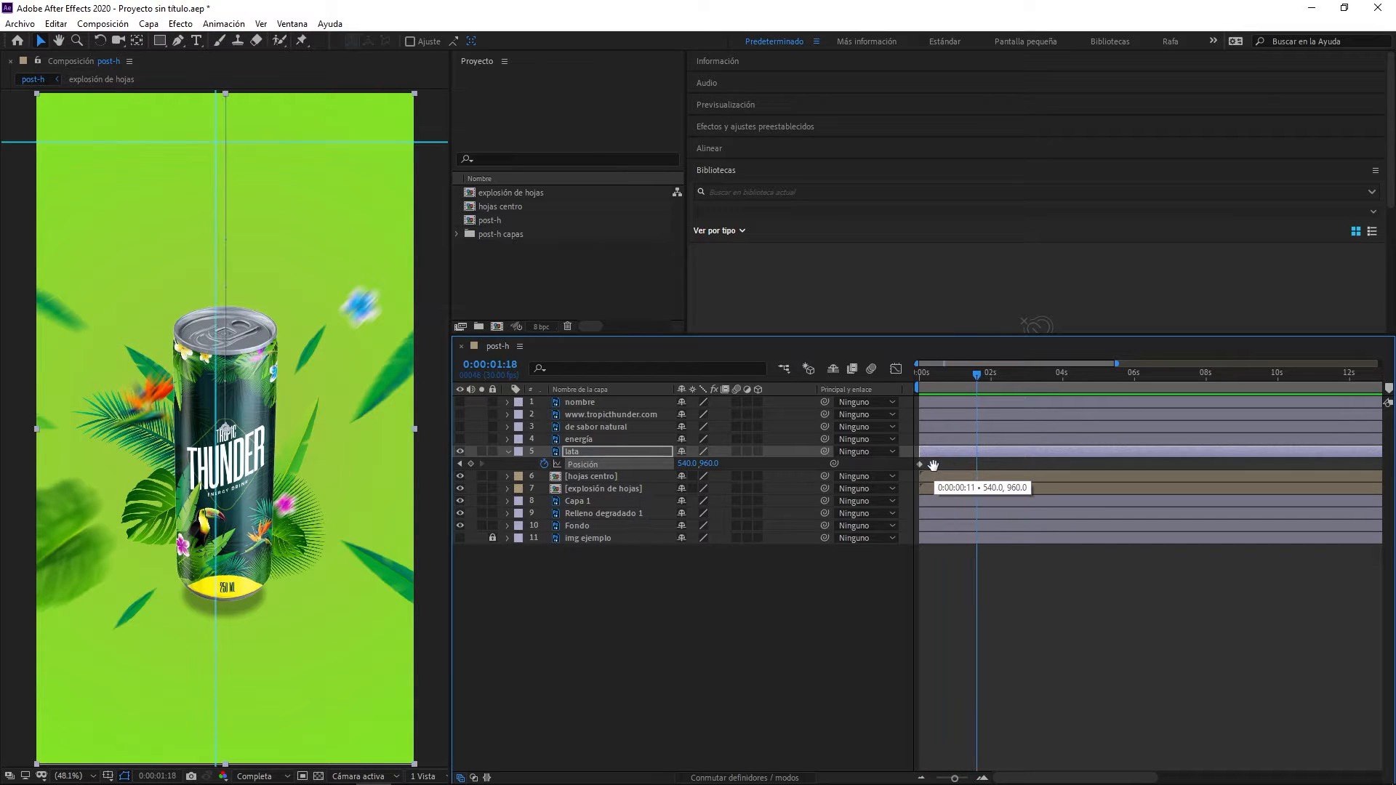
key(space)
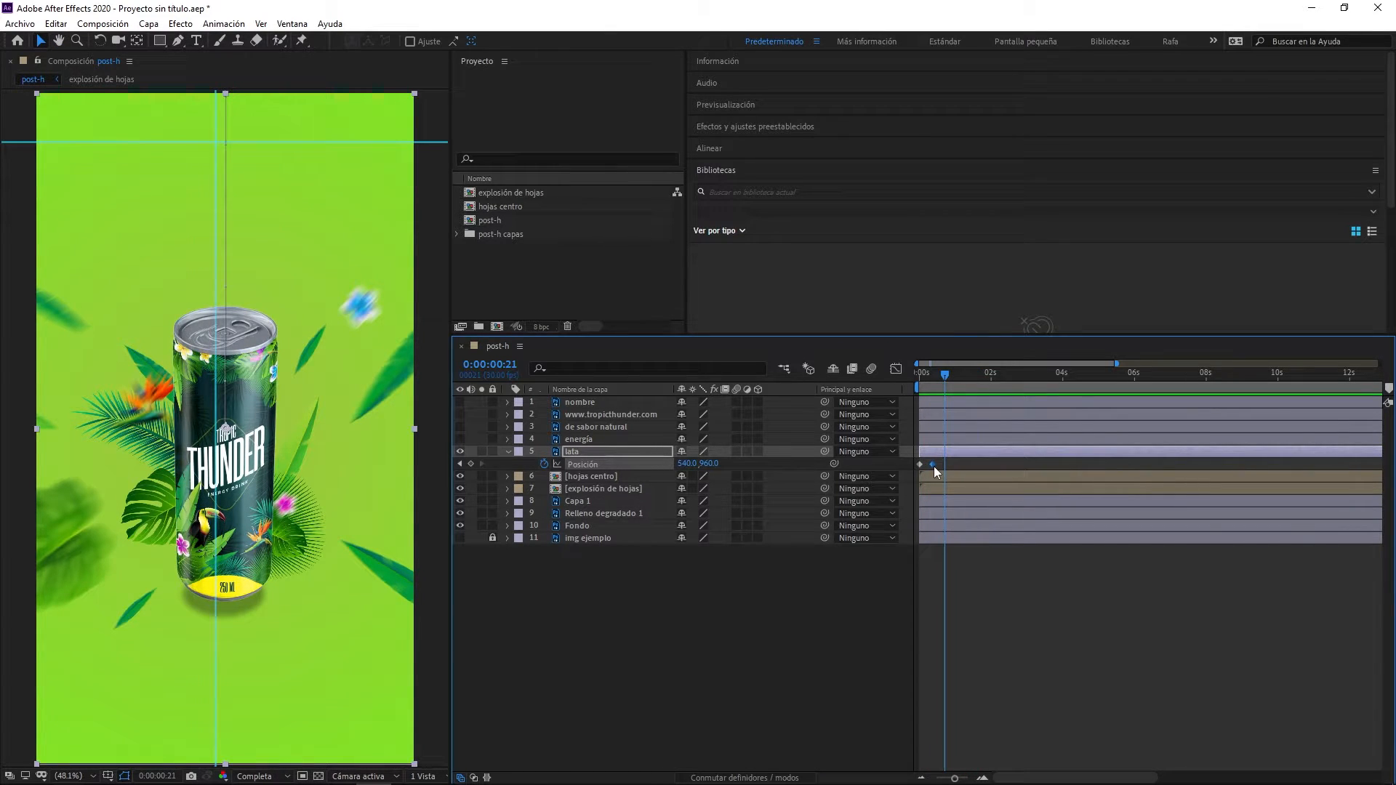
- Enable motion blur for the lata layer and preview the falling can
drag(930, 372, 928, 377)
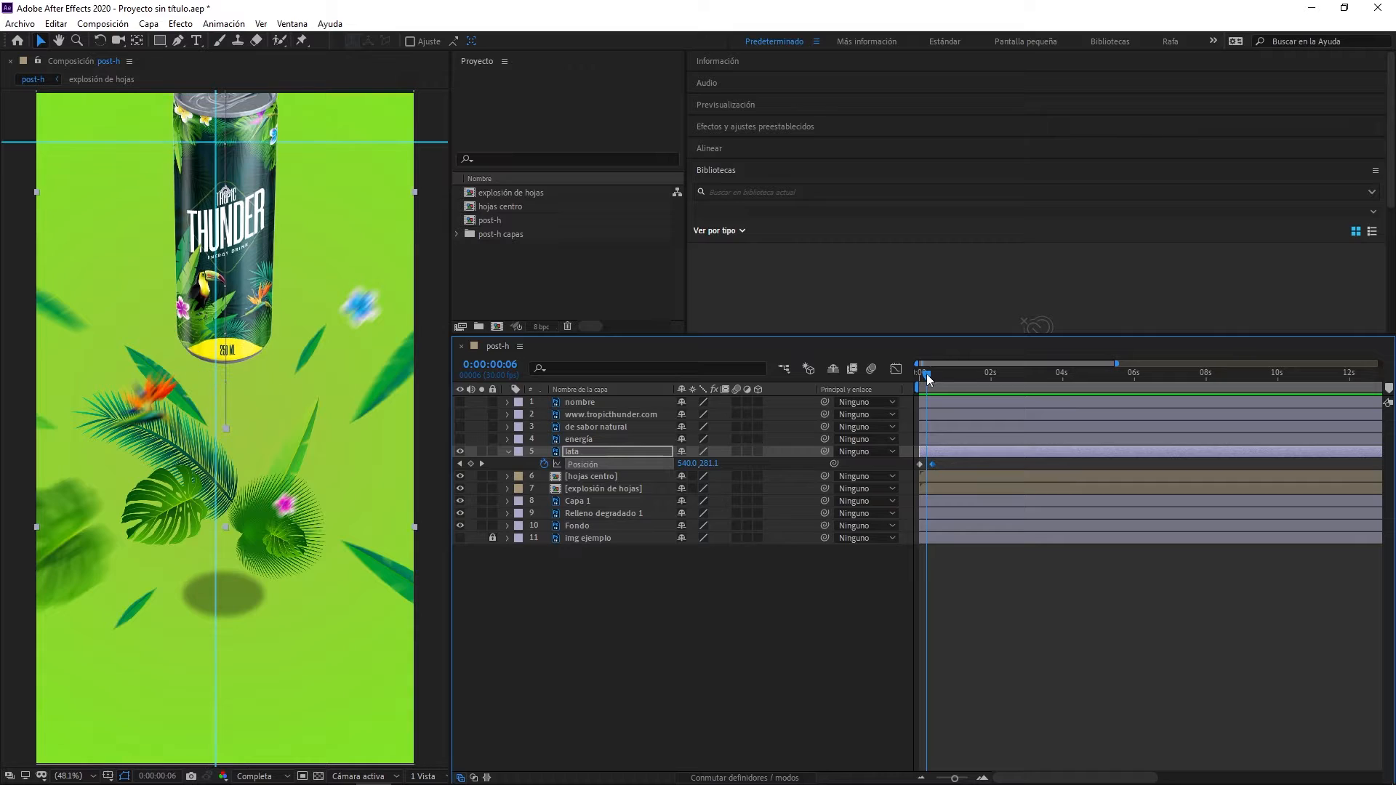
click(737, 451)
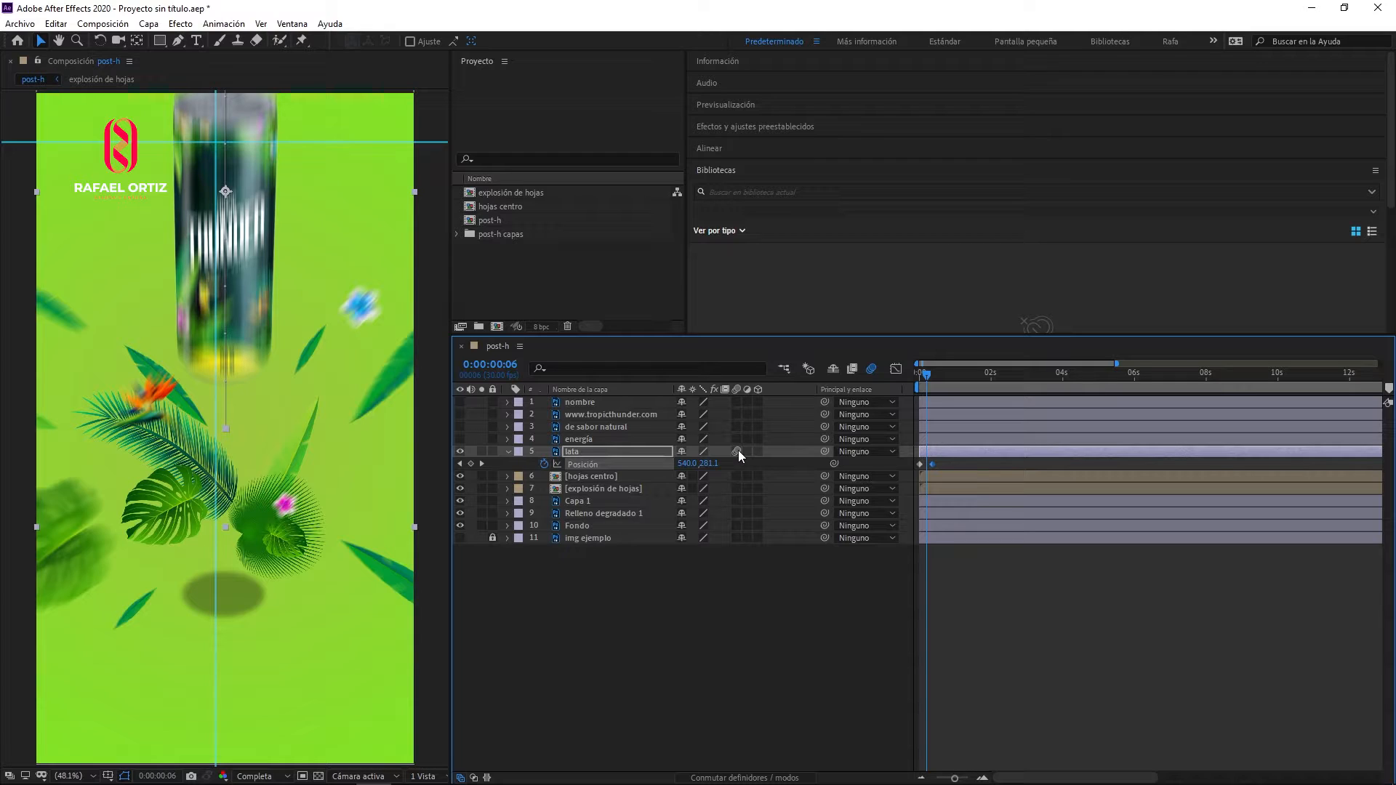
key(space)
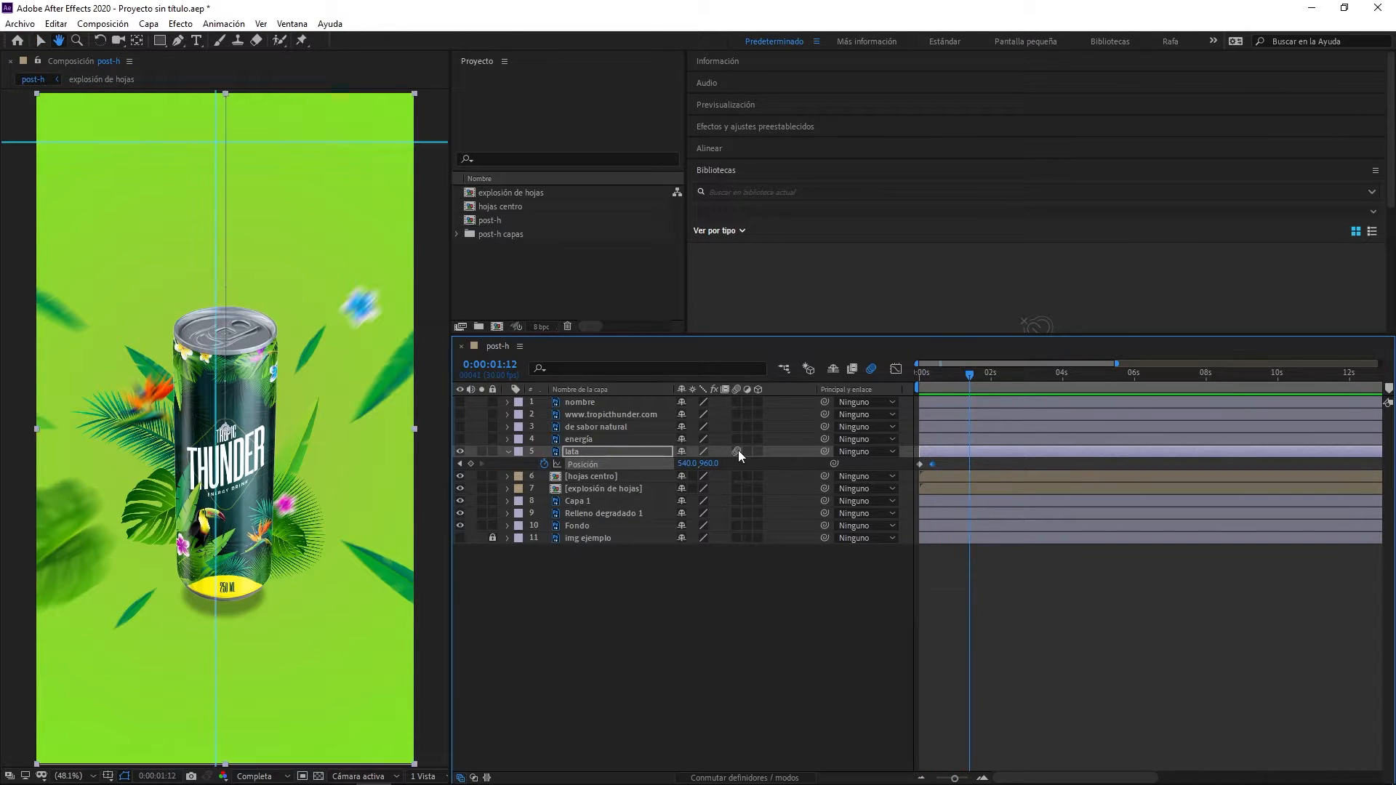
key(space)
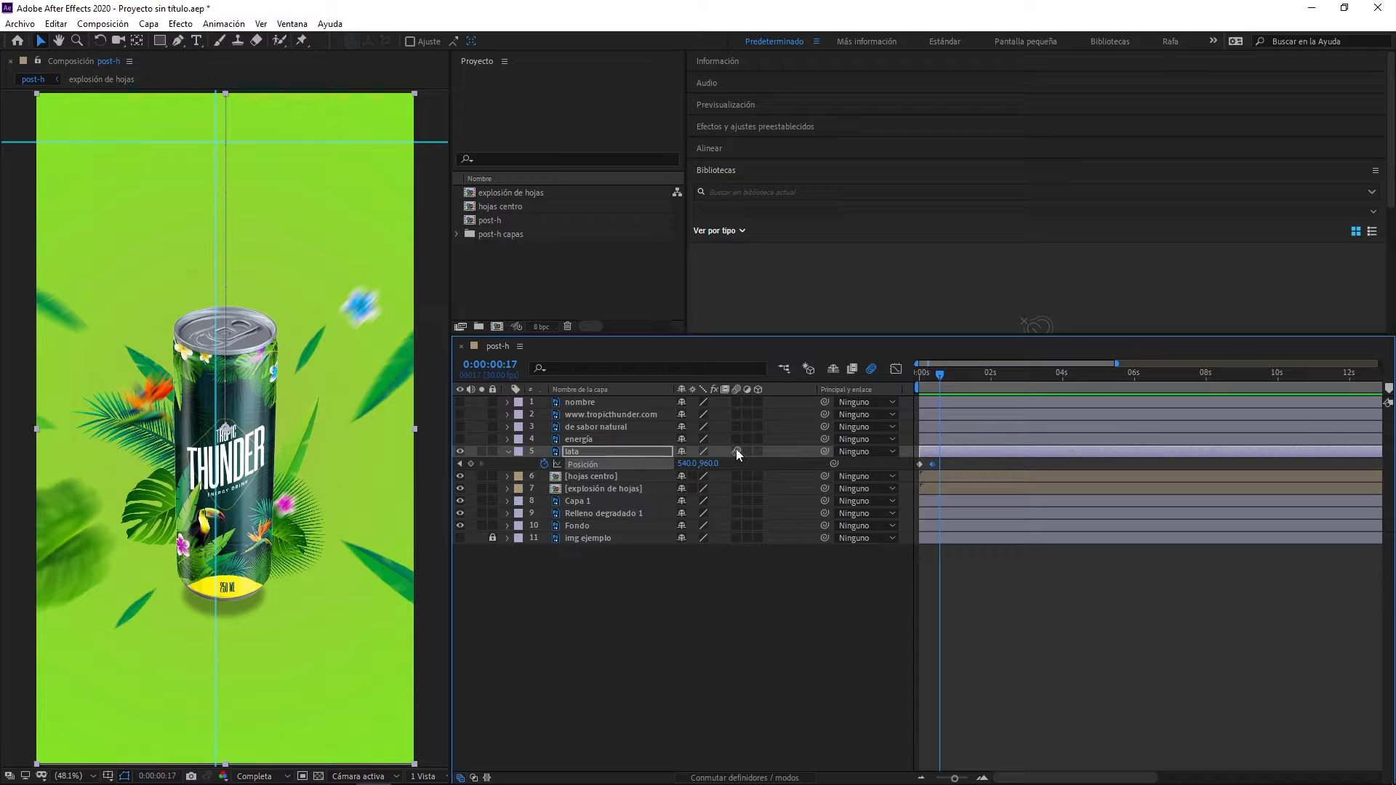
click(737, 452)
- Go to 0:00:00:02 and rename the Capa 1 shadow layer as "sombra"
drag(940, 378, 922, 378)
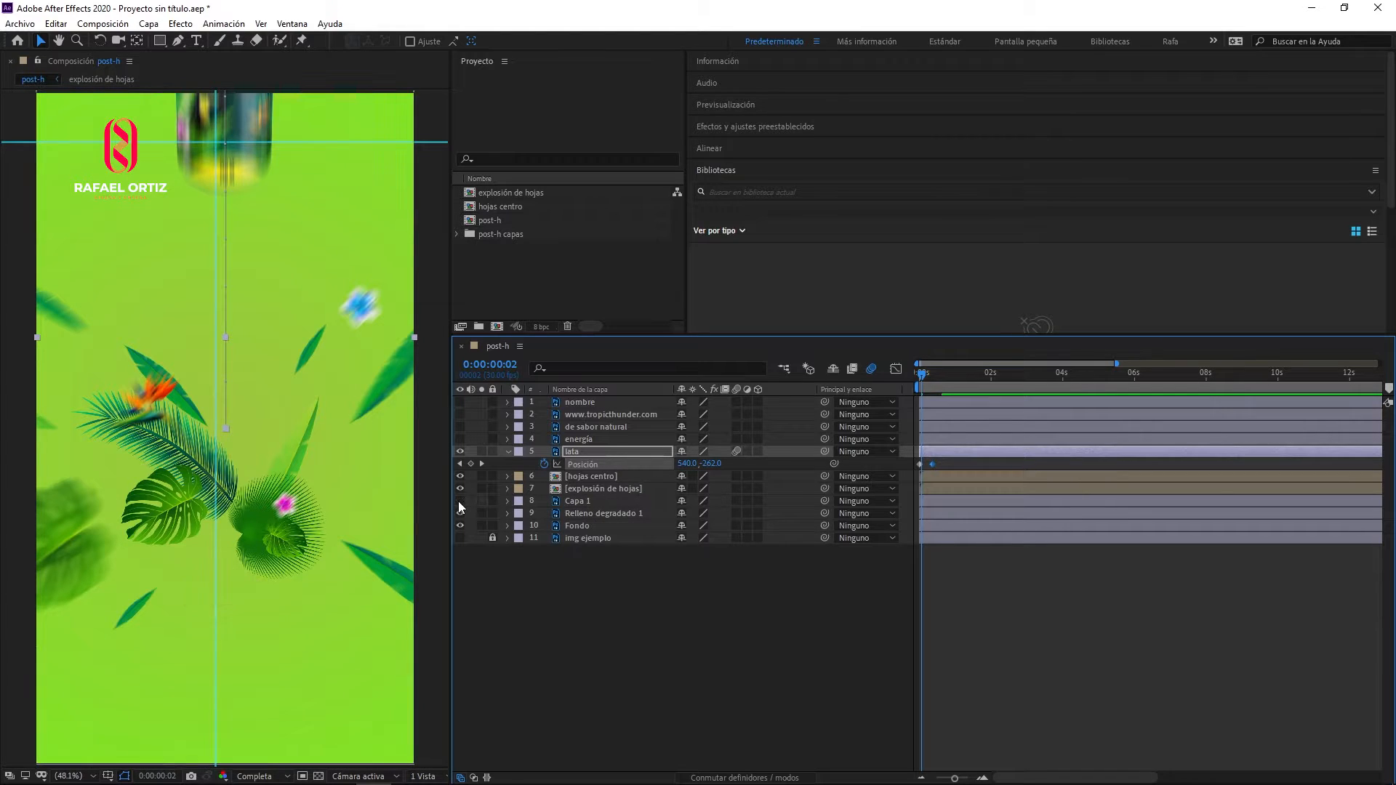
click(574, 502)
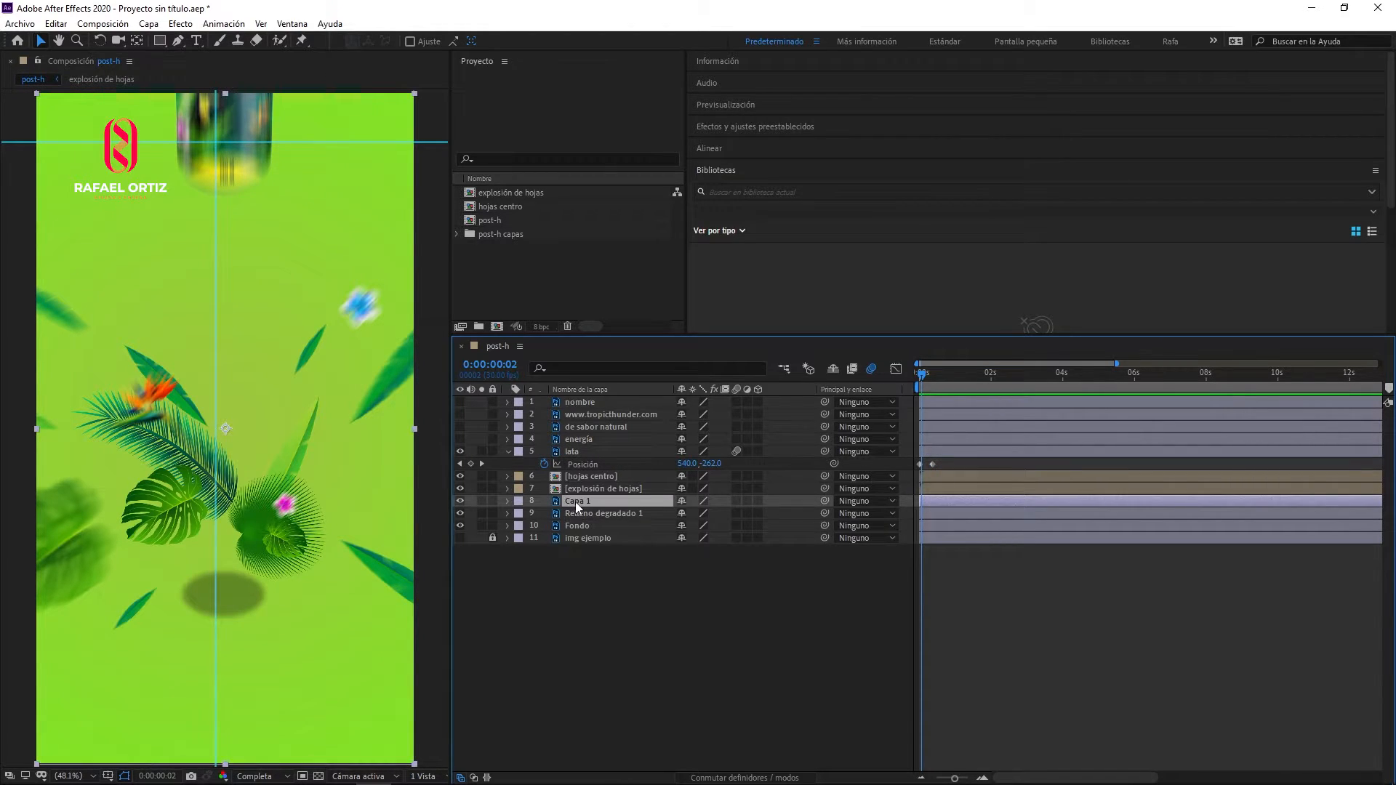
key(Return)
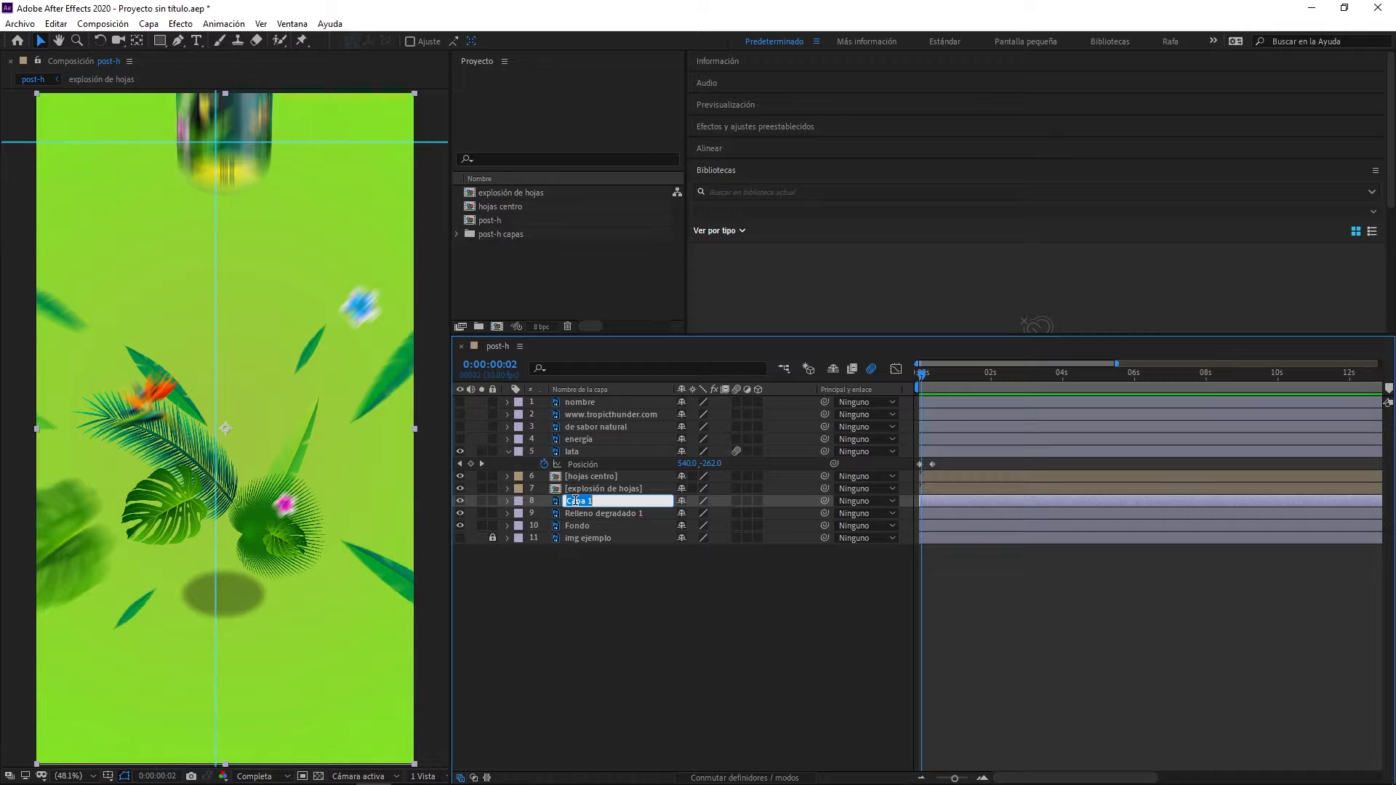
text(sombra)
key(Return)
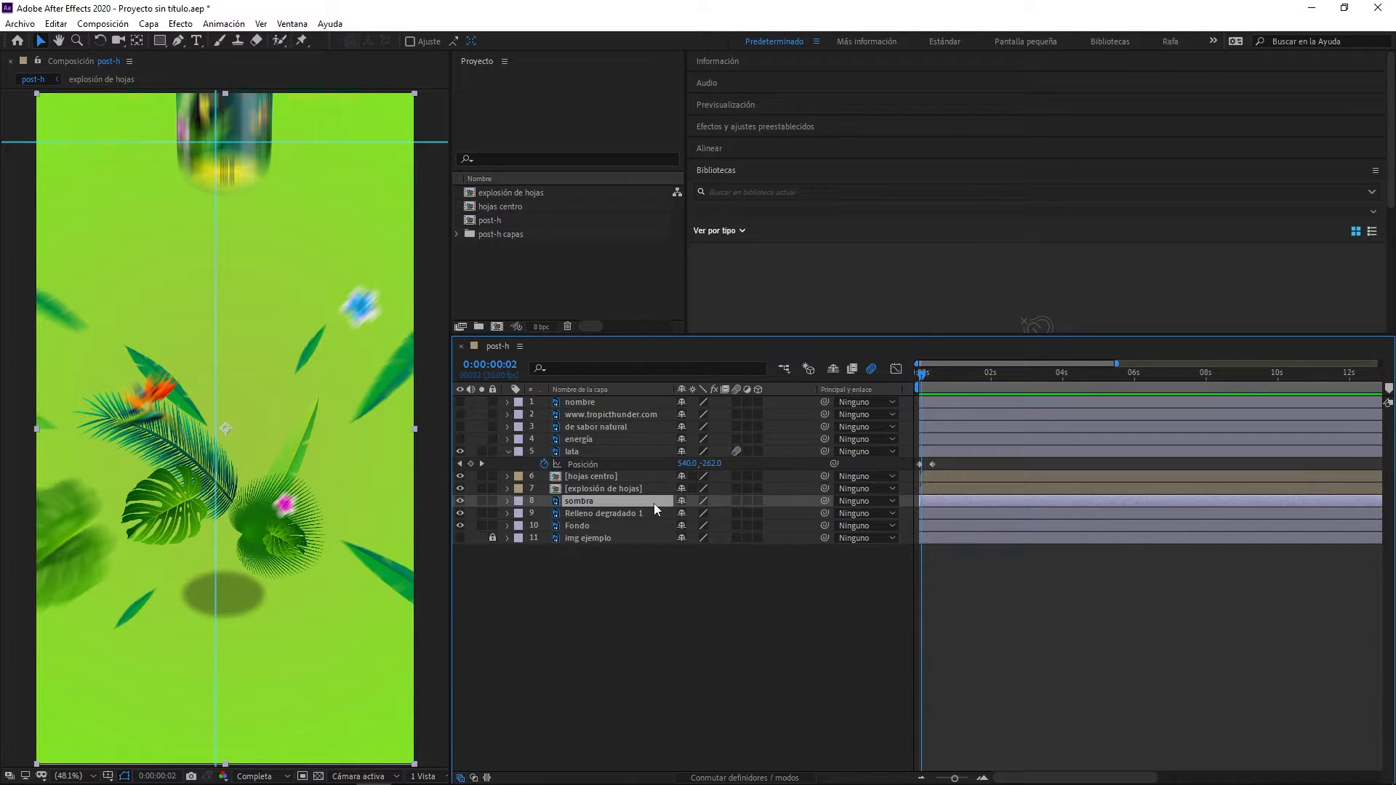
- Add opacity keyframes to the sombra layer at 0:00:00:02 and 0:00:00:10
key(t)
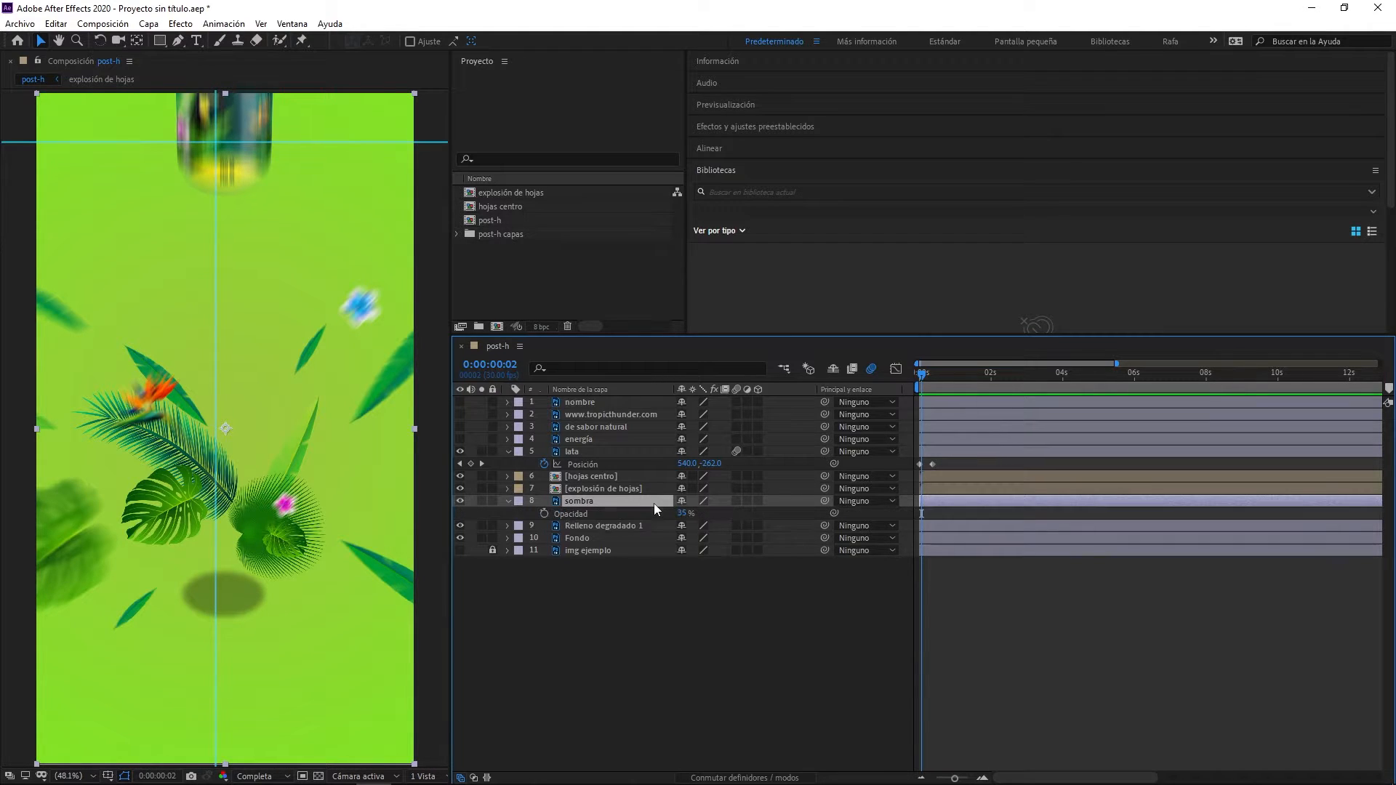
click(544, 514)
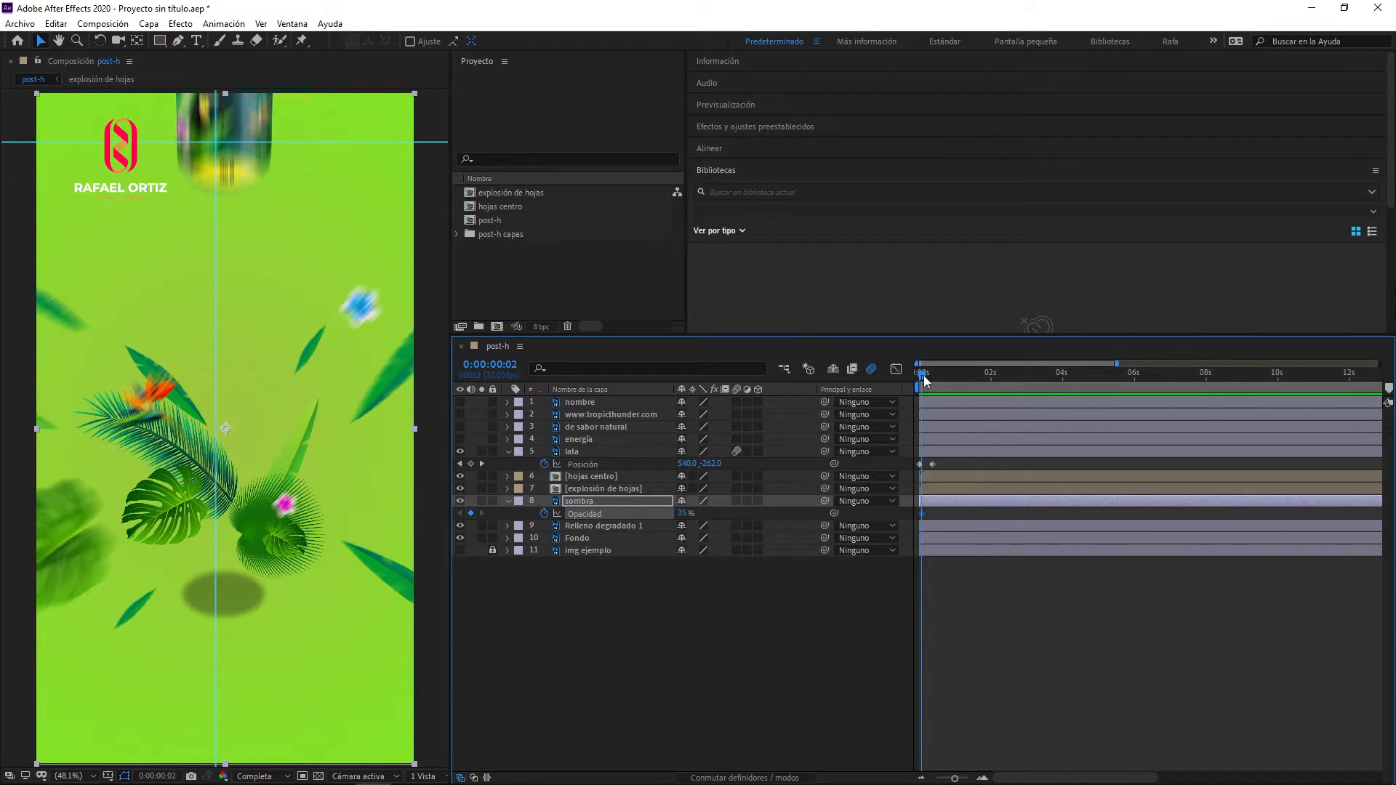
click(927, 380)
drag(928, 379, 935, 381)
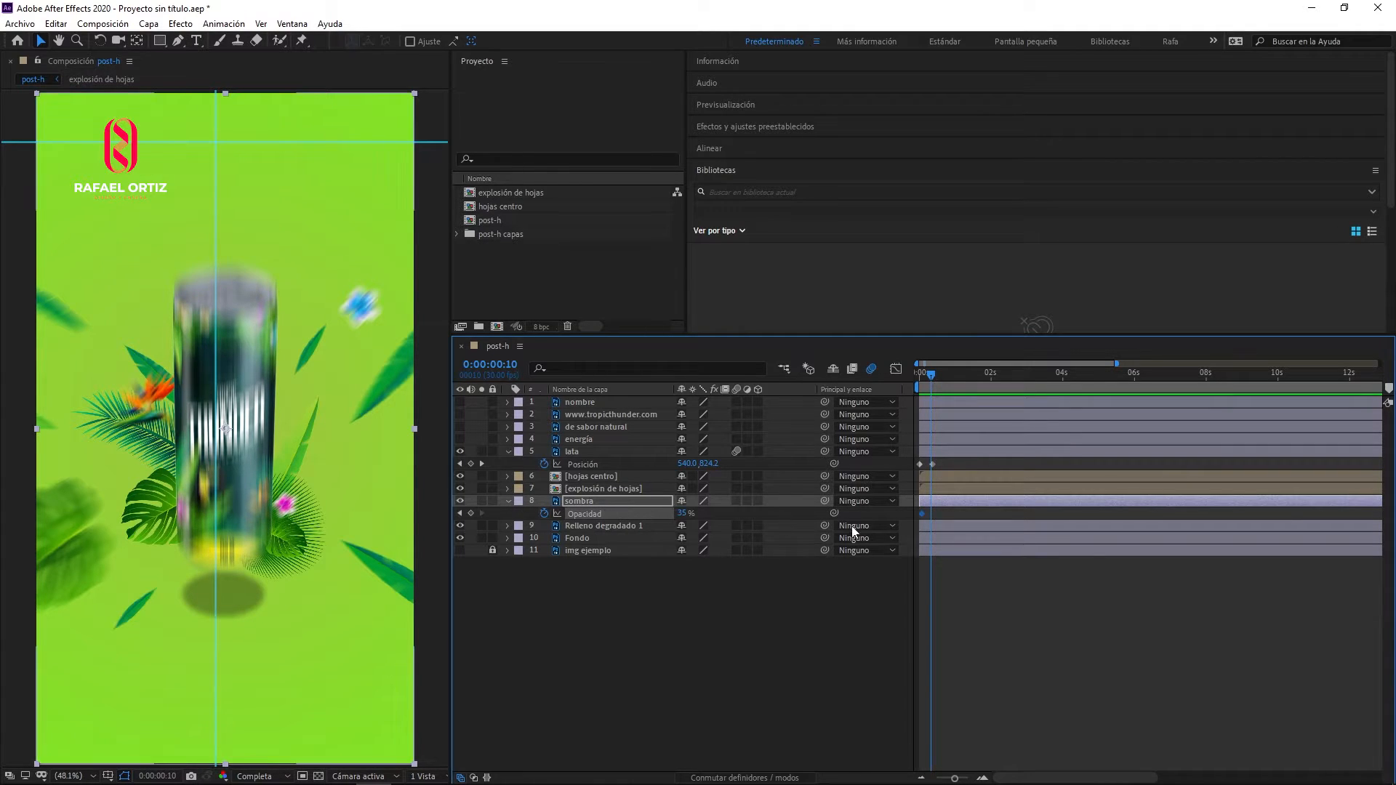
click(470, 513)
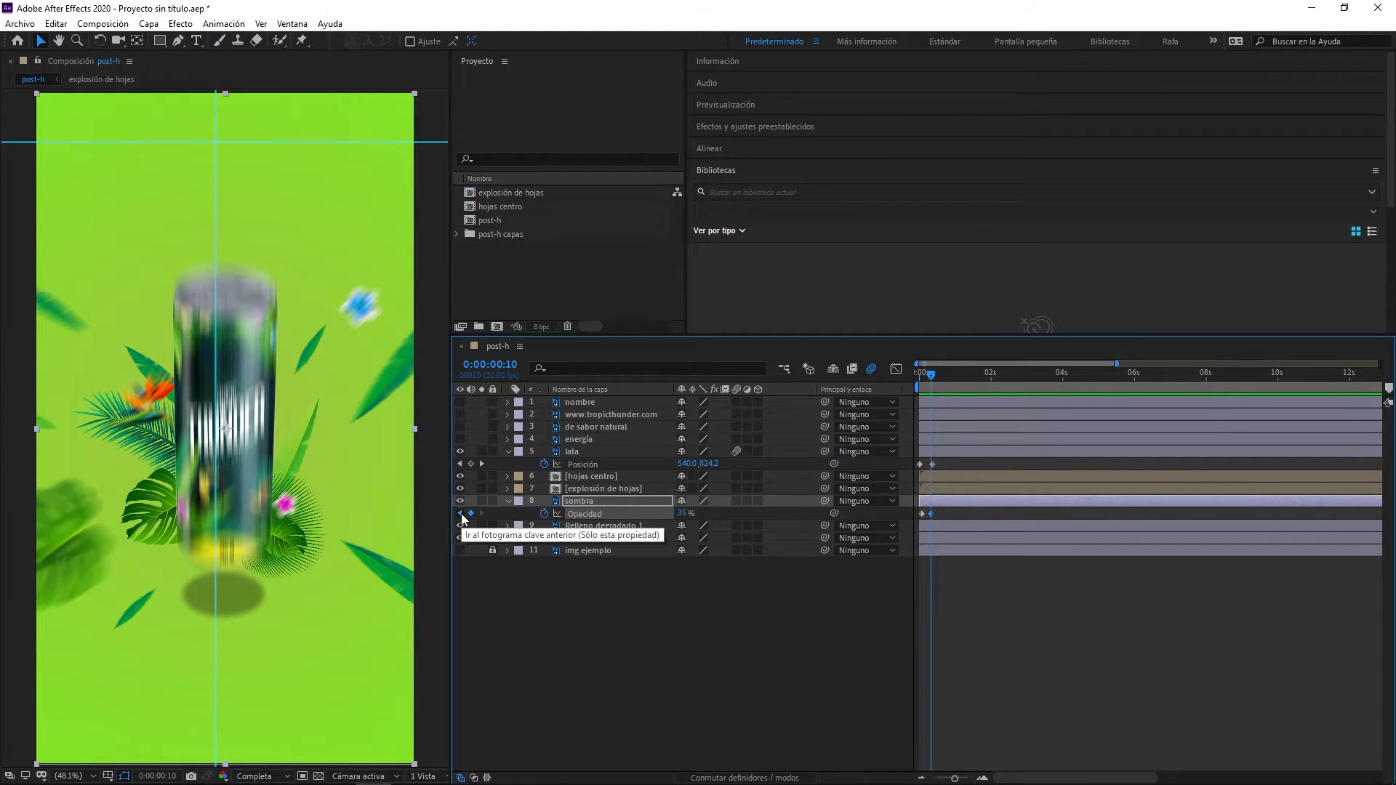
- Set the sombra layer's opacity to 0% at its first keyframe and preview the shadow fading in with the can
click(459, 513)
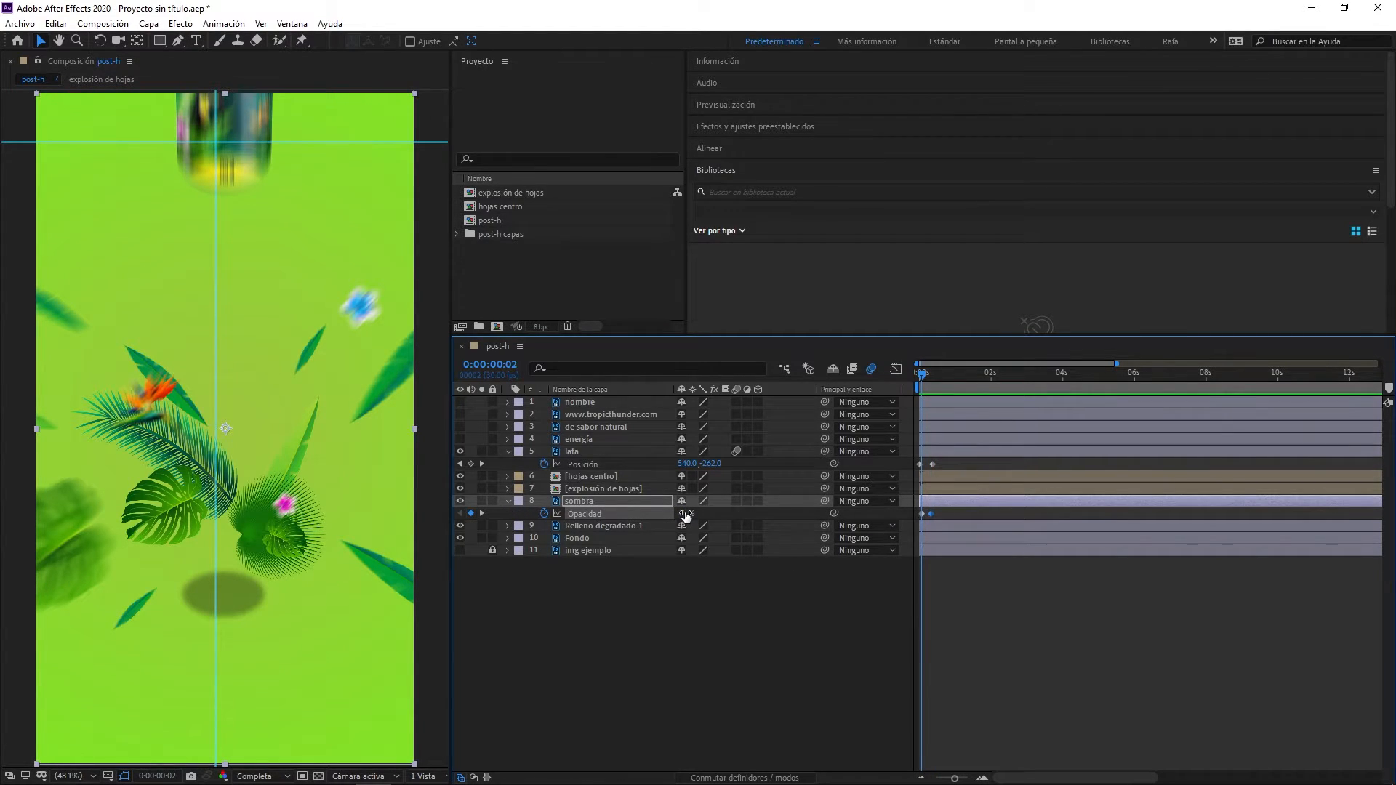
drag(685, 515, 368, 512)
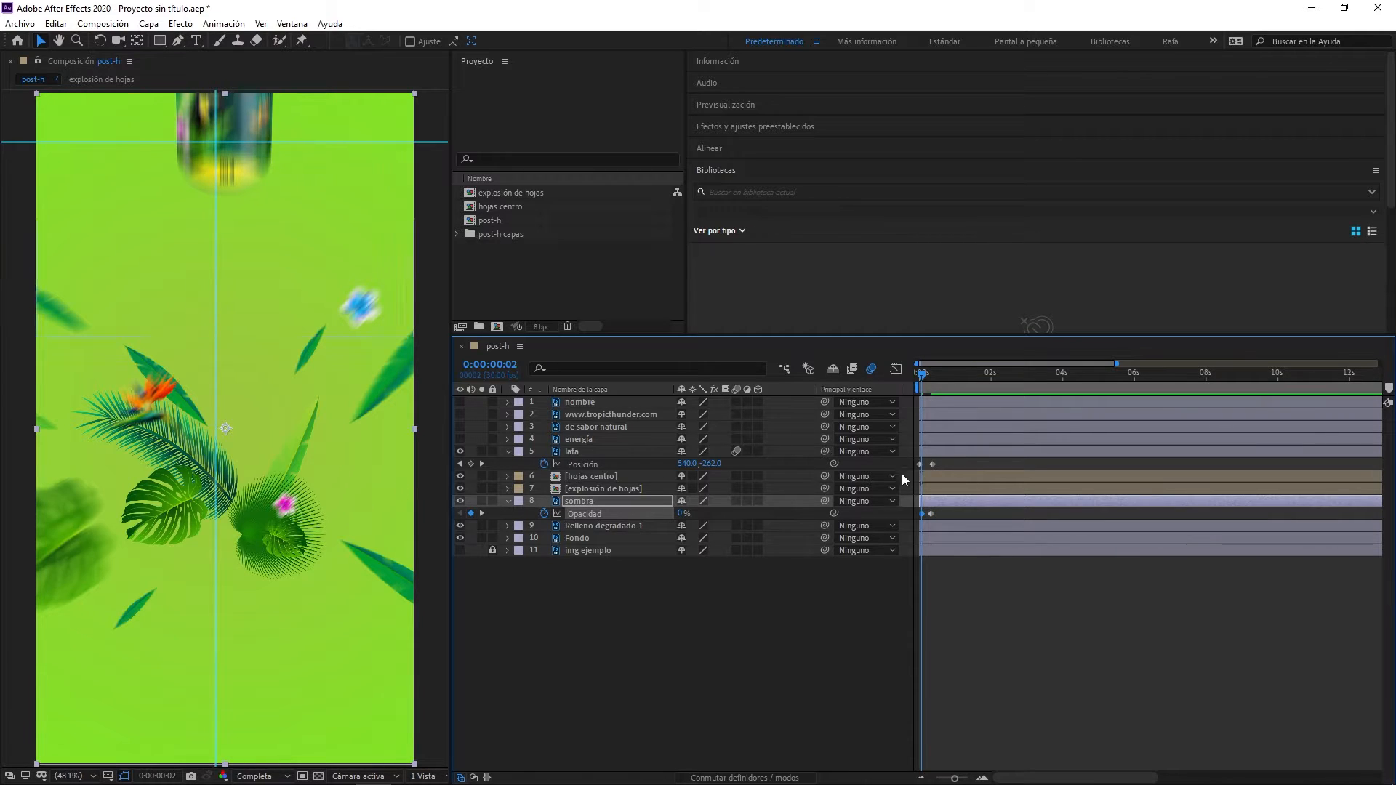
click(483, 513)
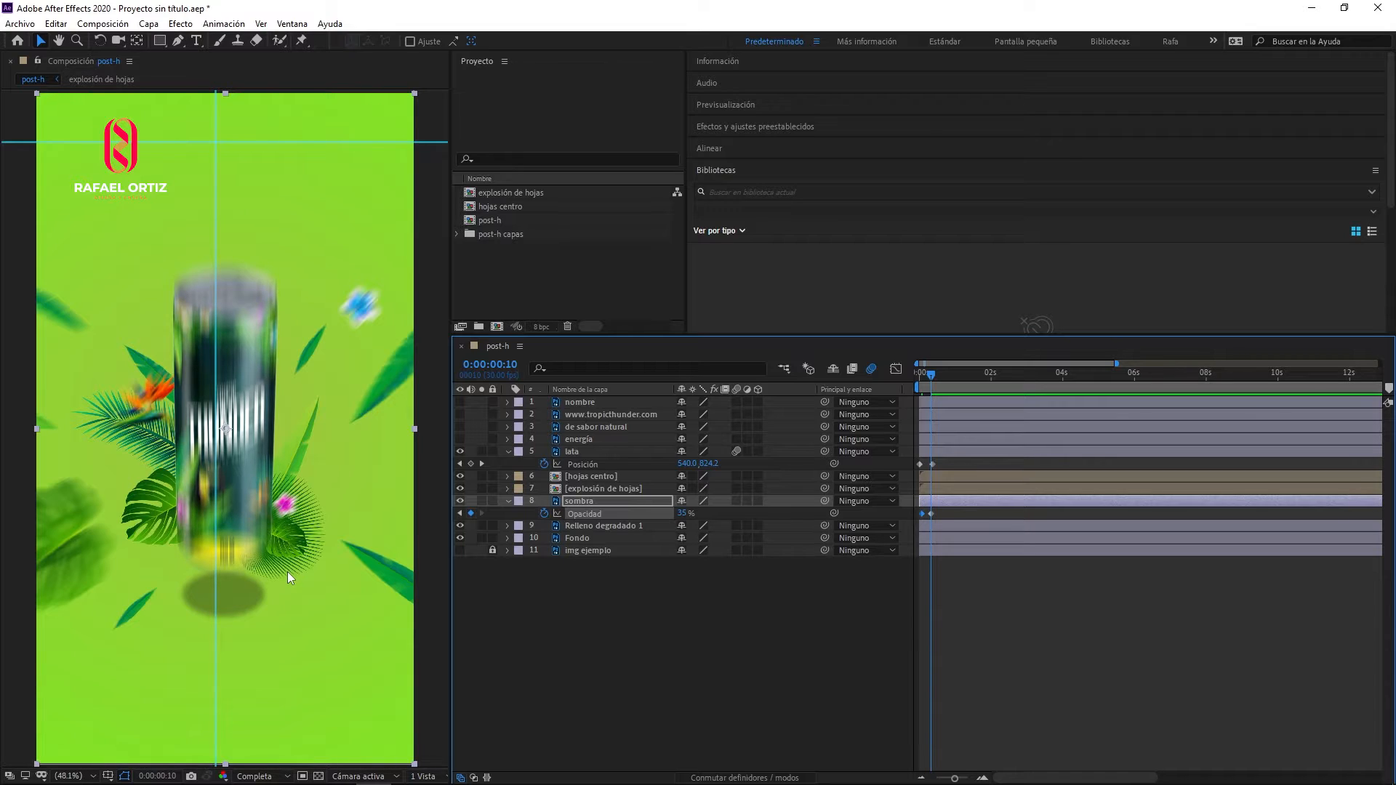
key(space)
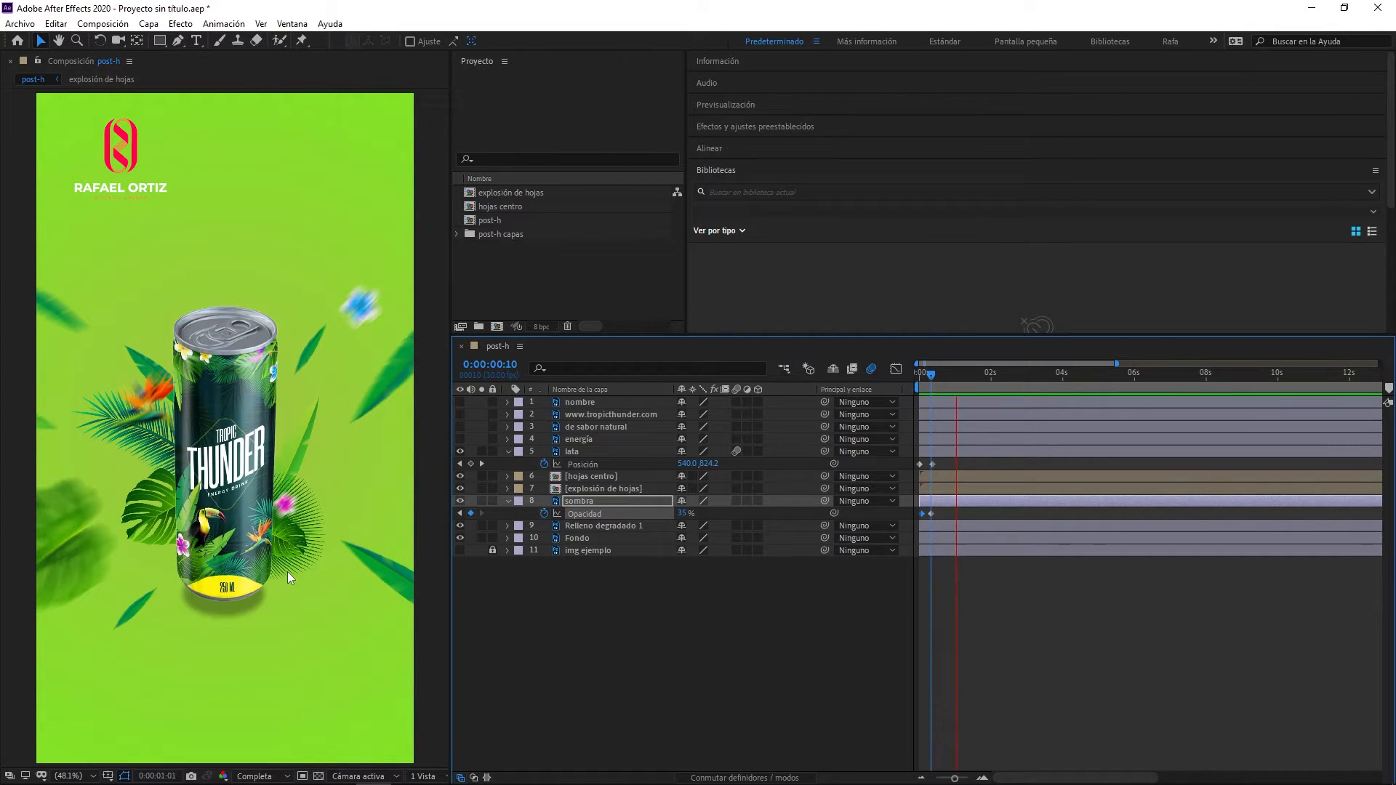
key(space)
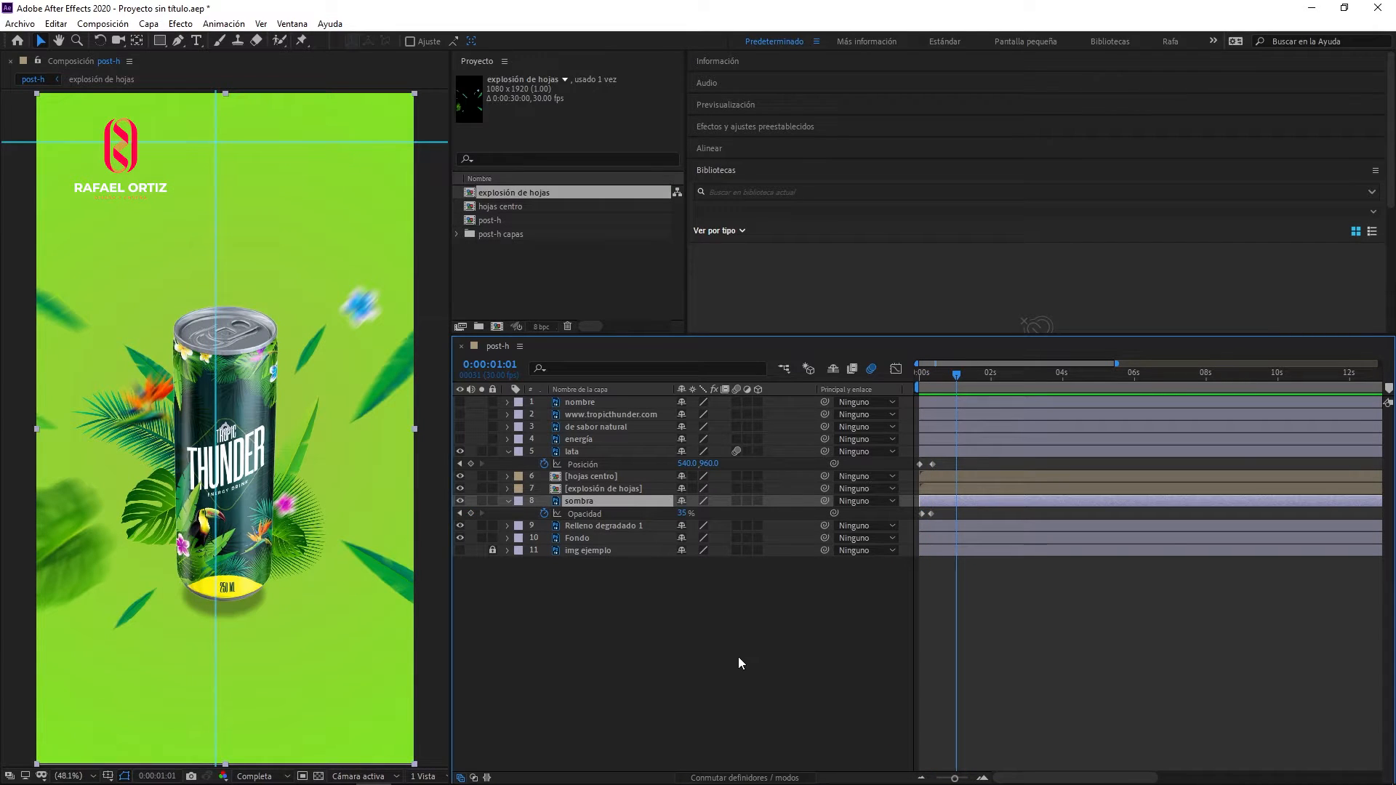
- Open the explosión de hojas precomposition, inspect the flor 2 layer's anchor point, and return to the post-h composition
double_click(592, 490)
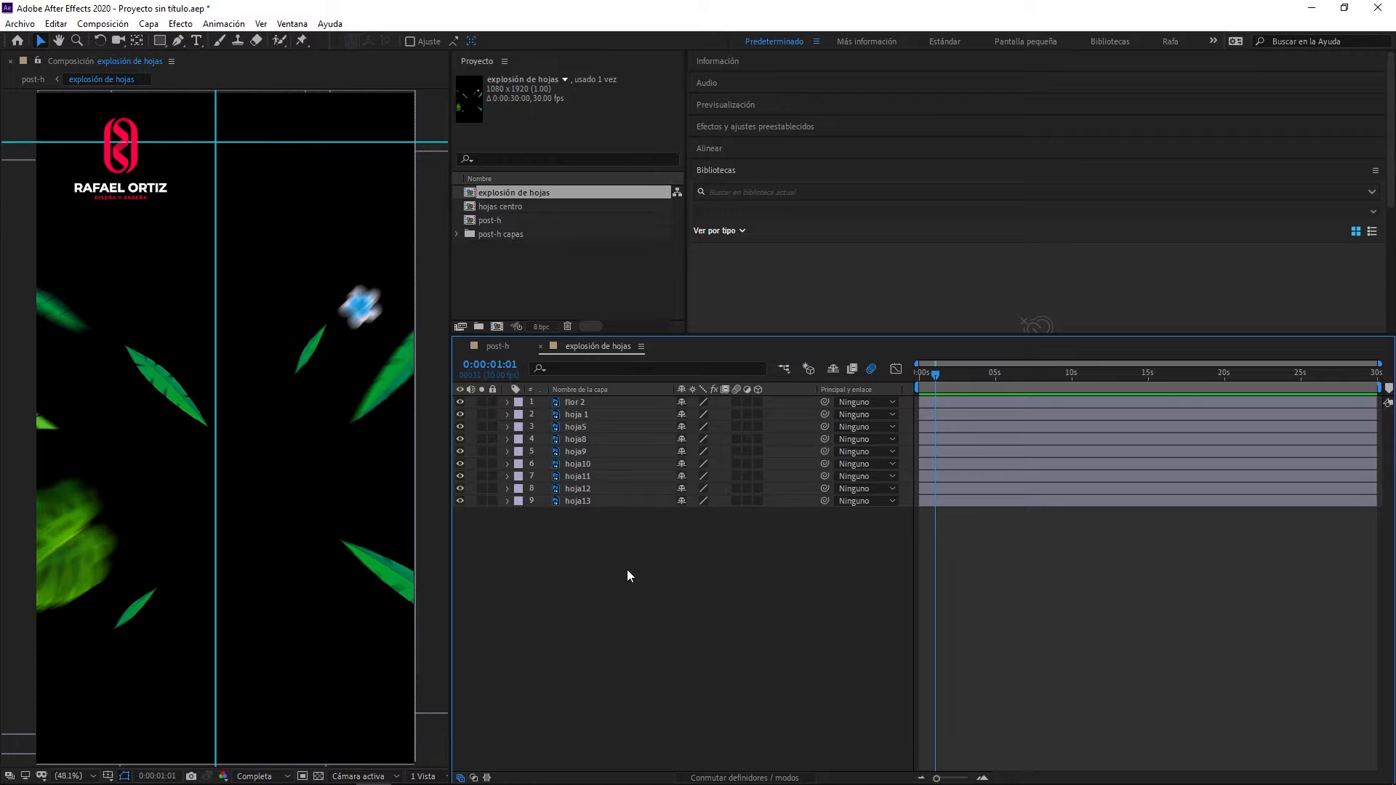
click(573, 403)
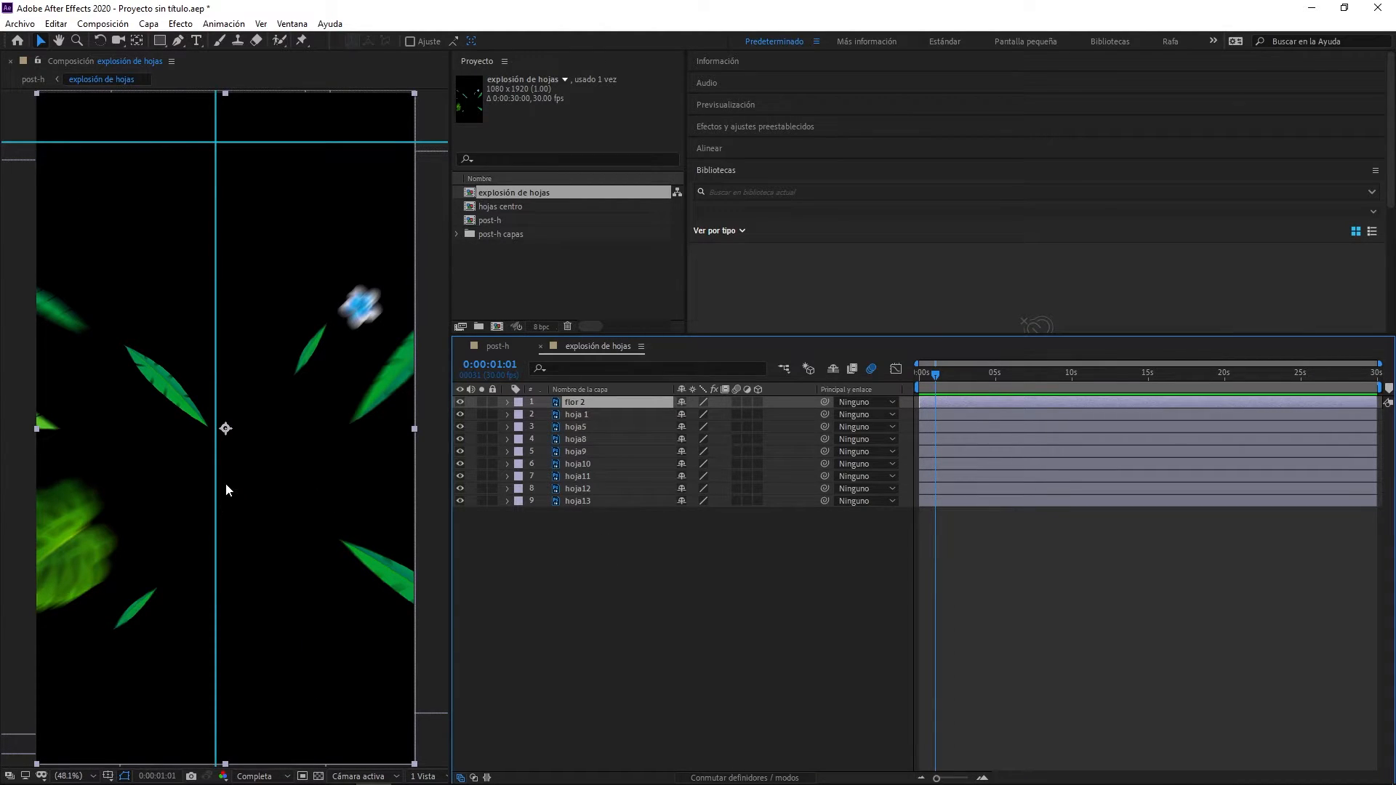
click(499, 346)
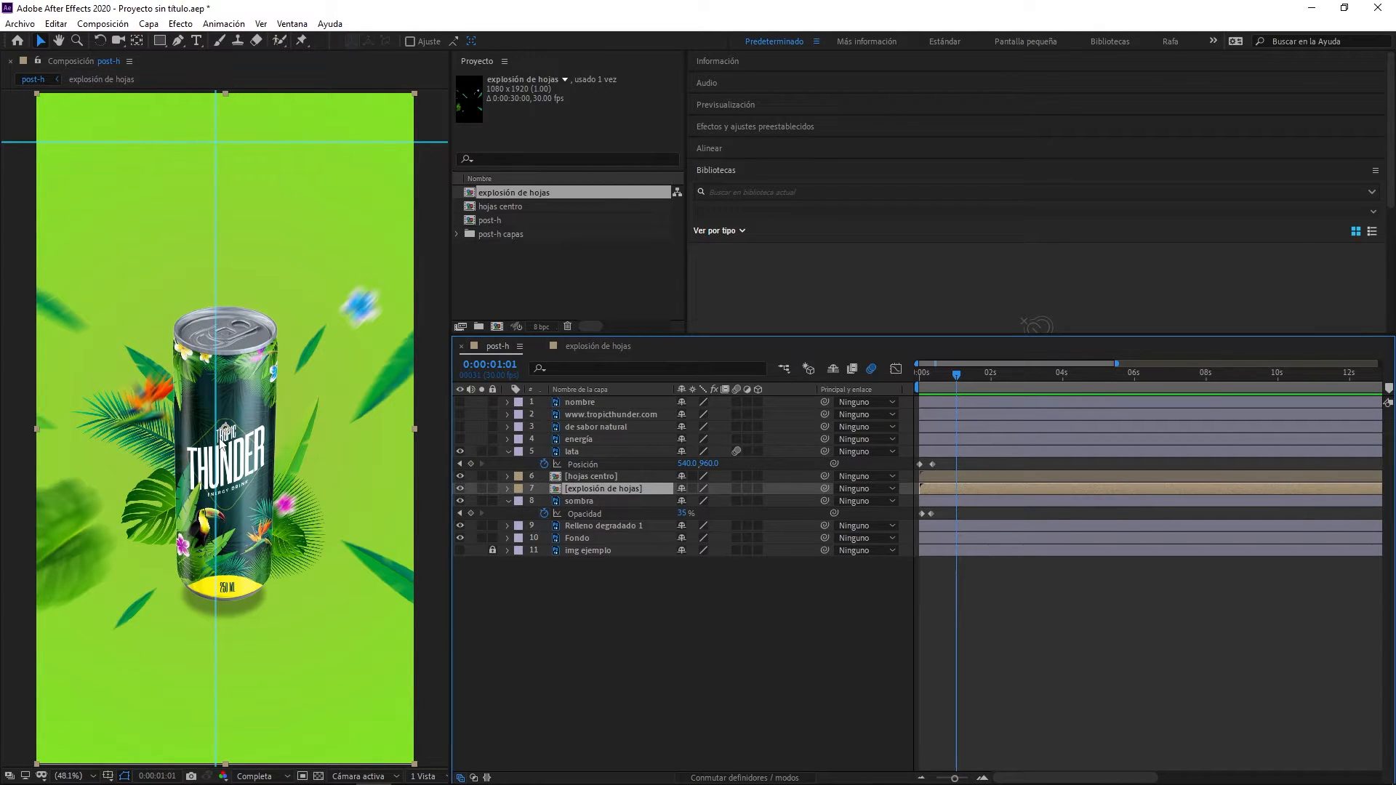
- In the explosión de hojas composition, move flor 2's anchor point onto the vertical guide behind the can and align the horizontal guide with it
click(590, 348)
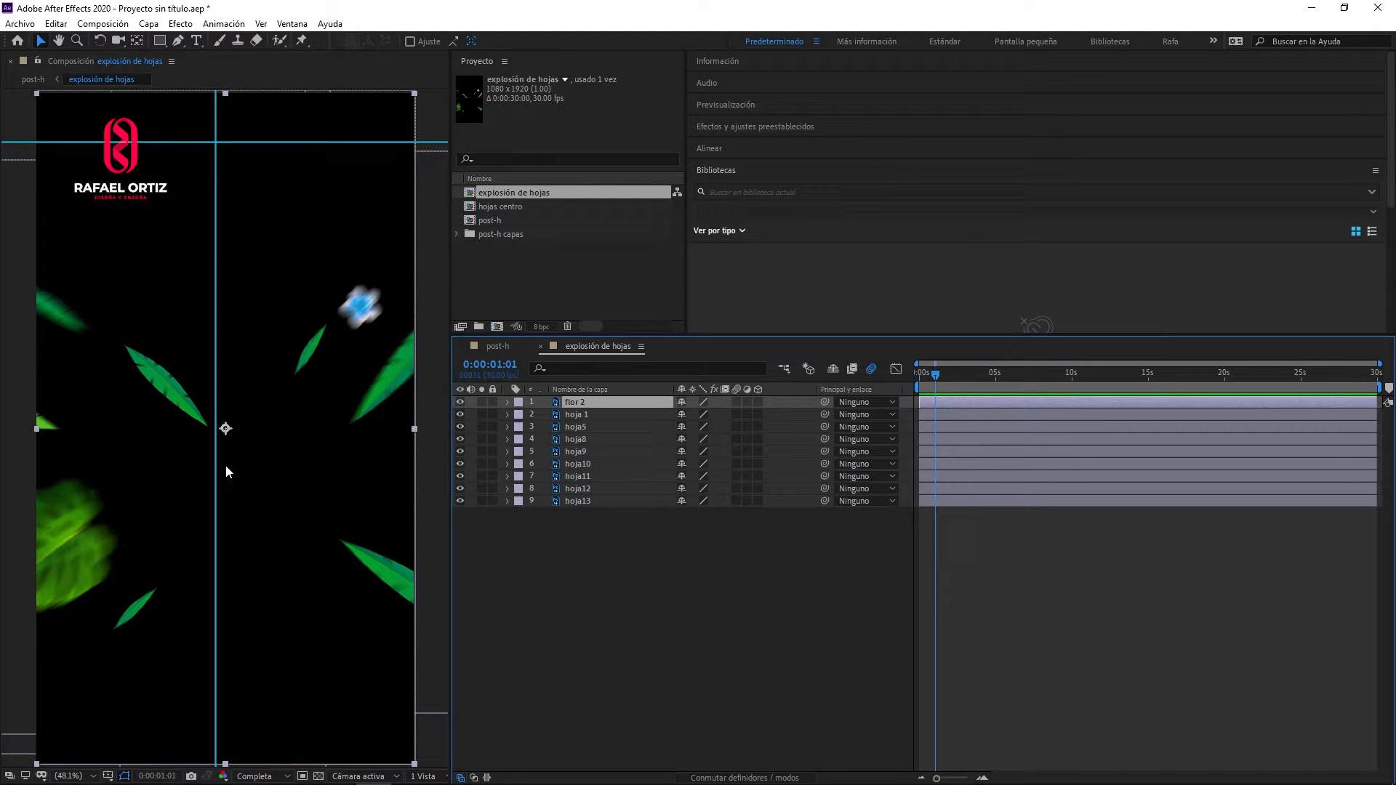
click(136, 44)
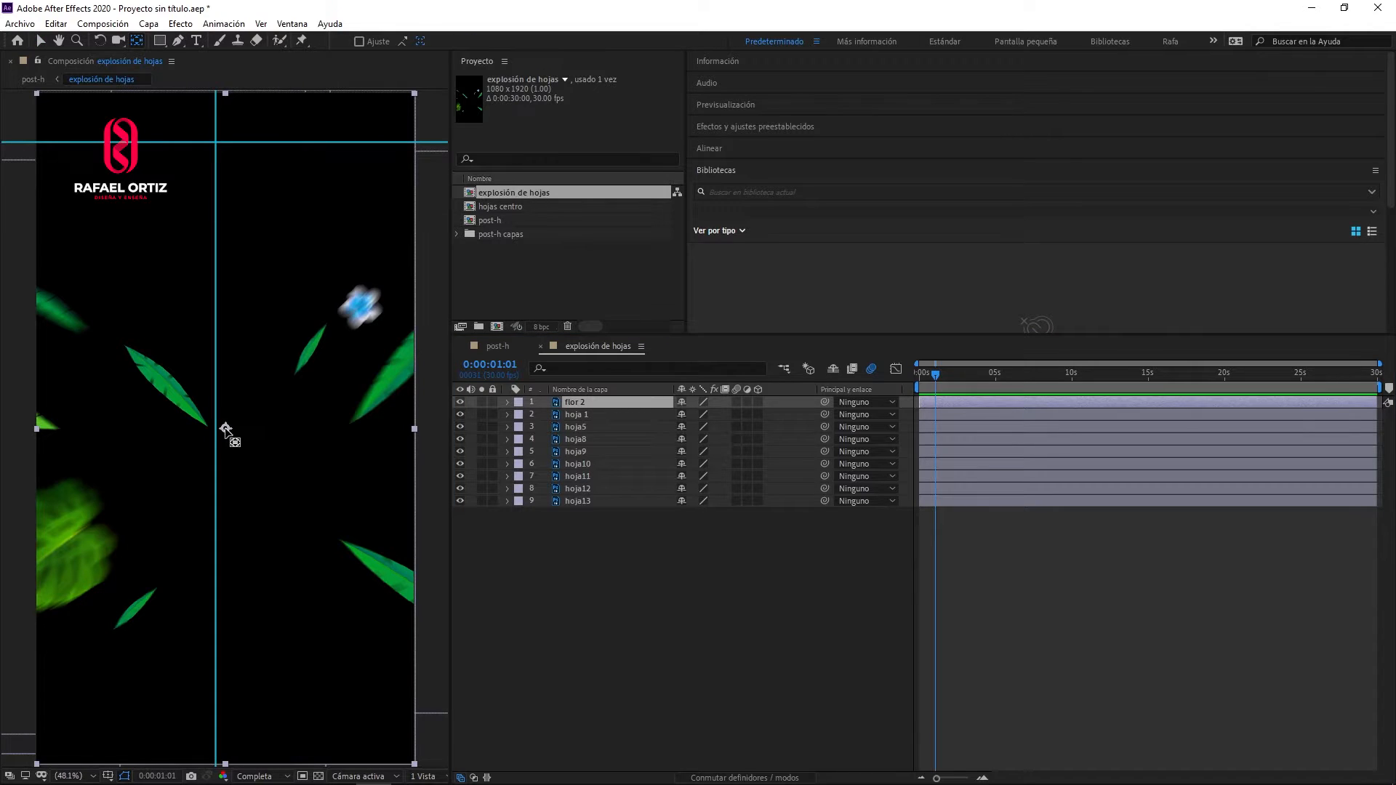
drag(227, 435, 220, 461)
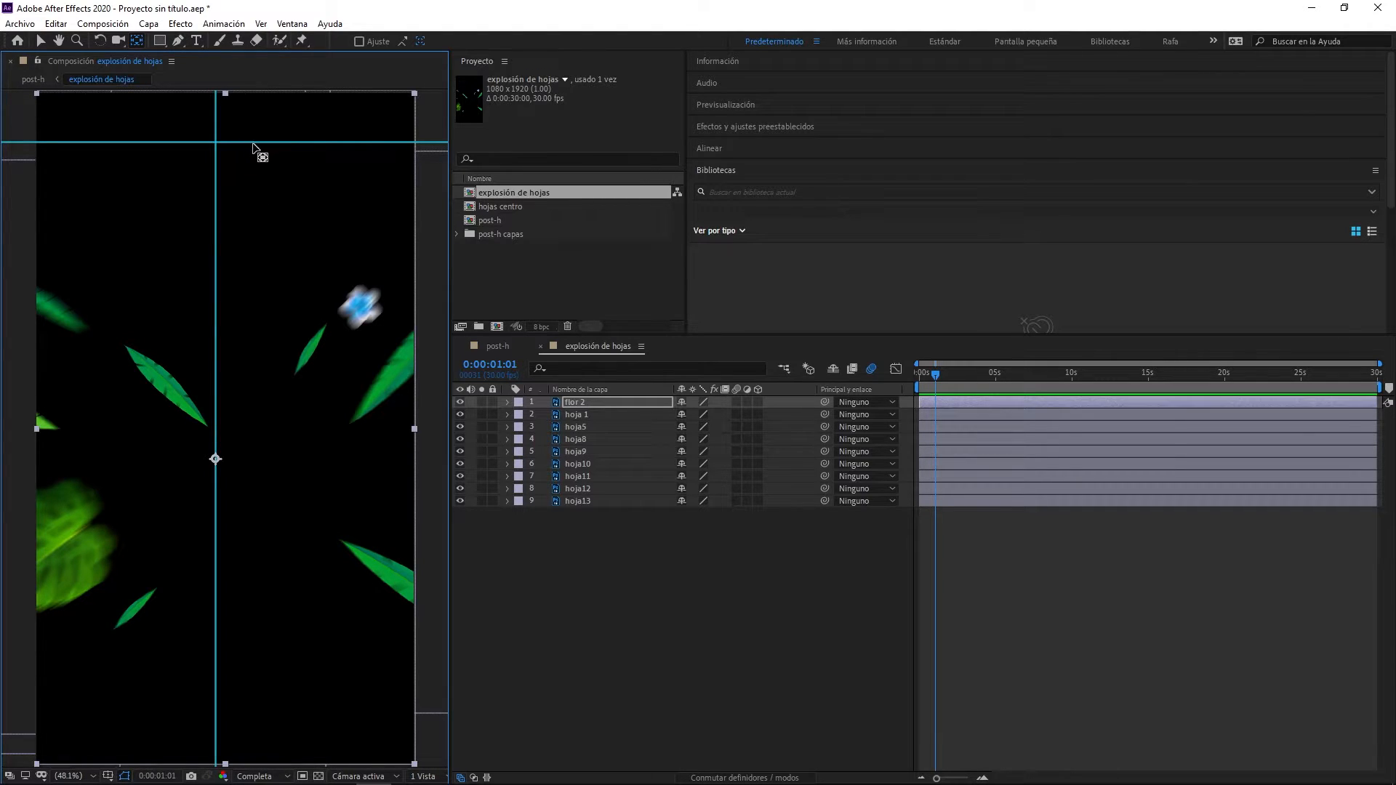
click(39, 37)
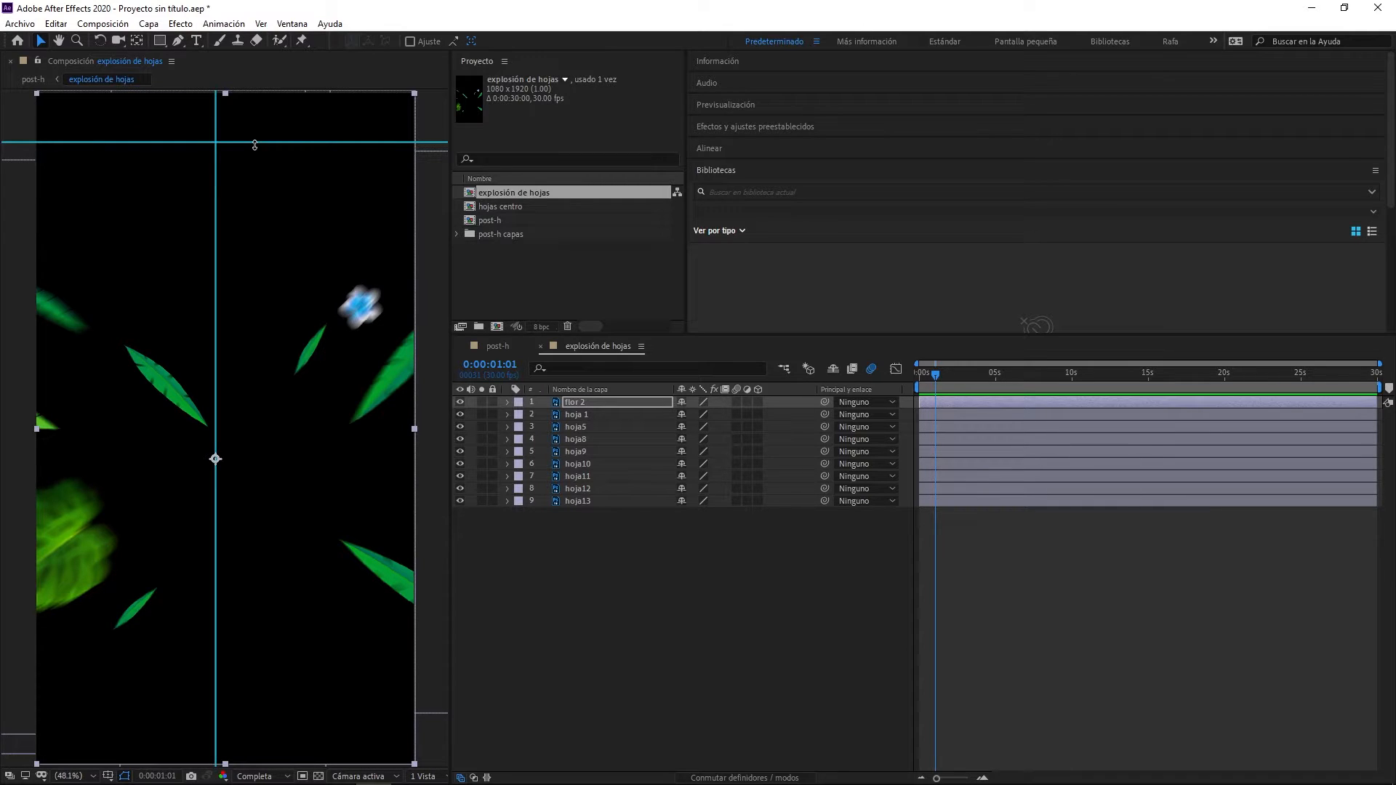
drag(254, 145, 234, 461)
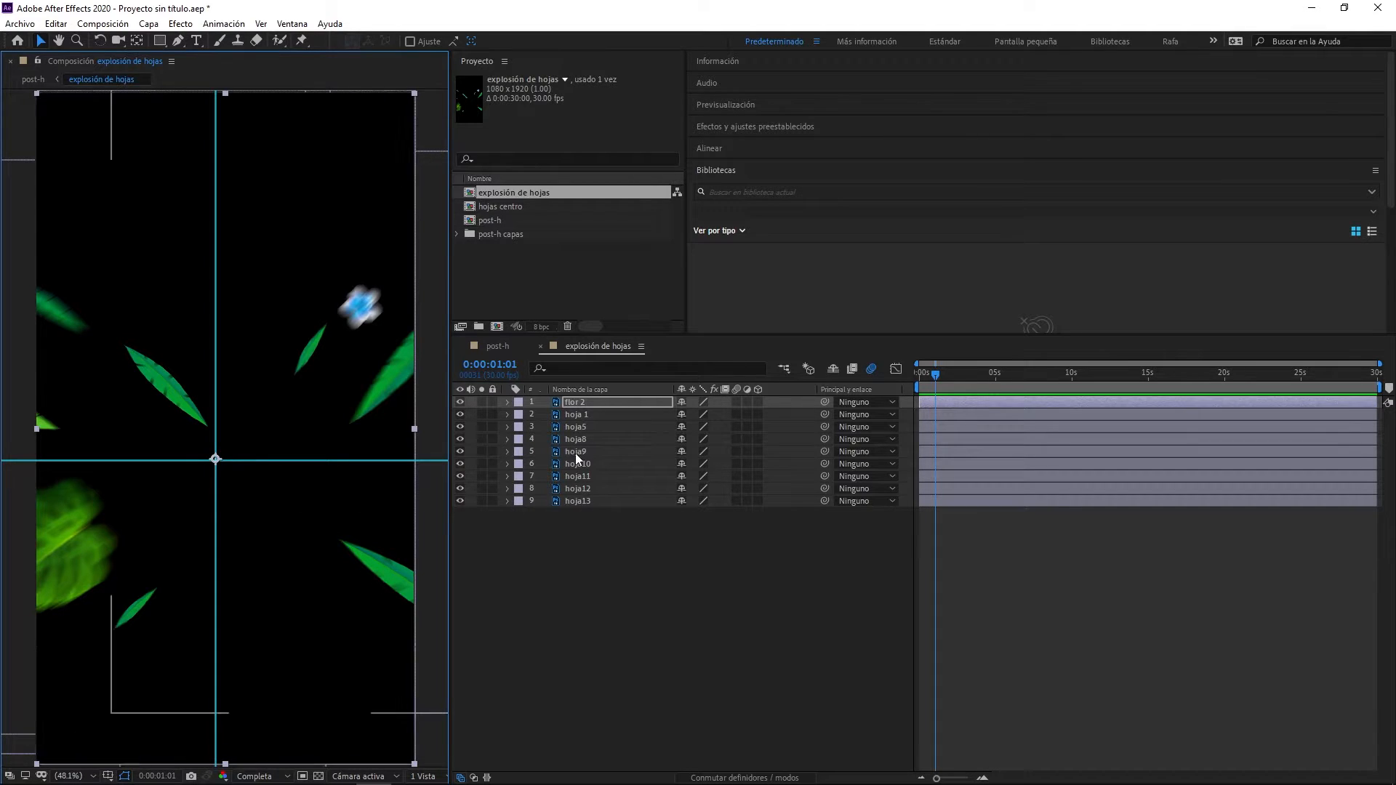
- Move the anchor points of hoja 1, hoja5, hoja8 and hoja9 to the intersection of the two guides
click(582, 414)
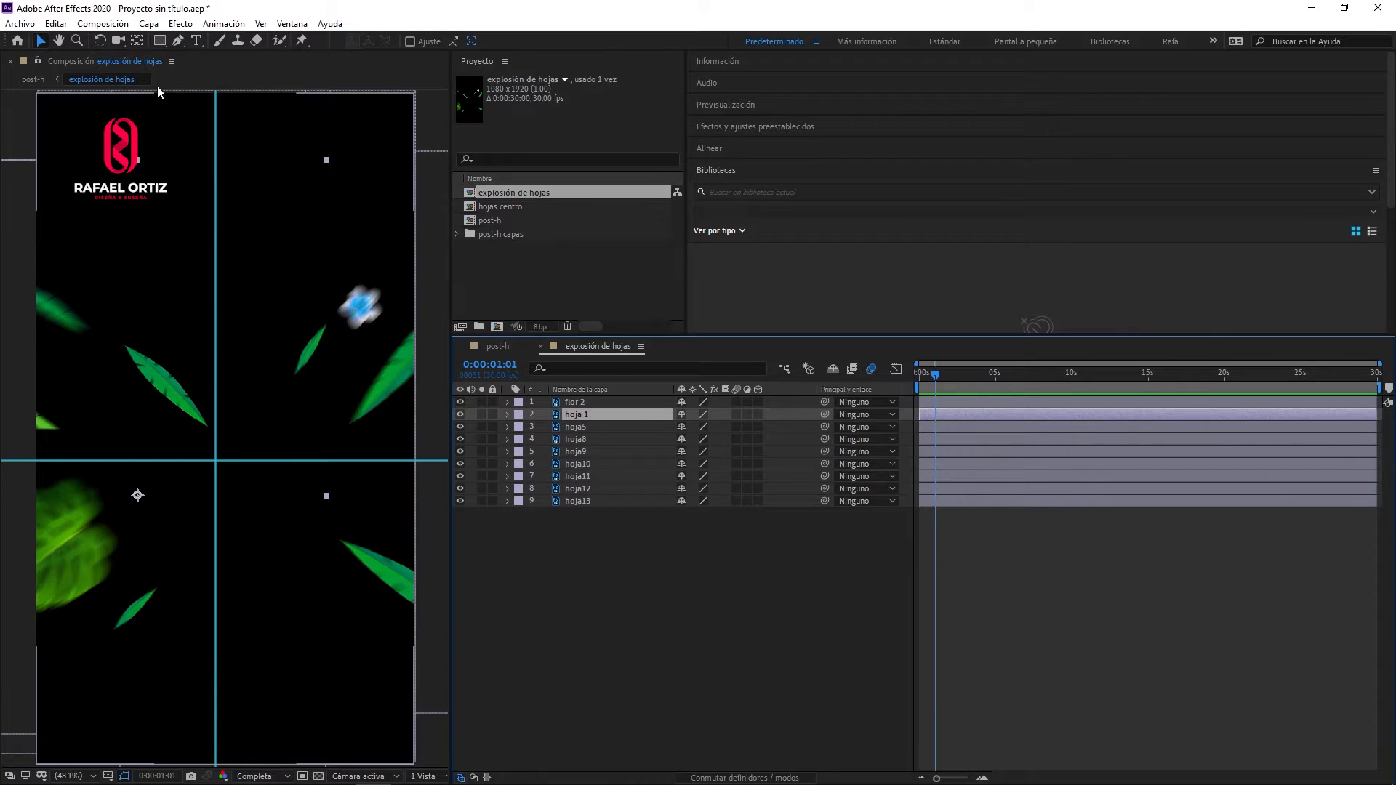
click(140, 41)
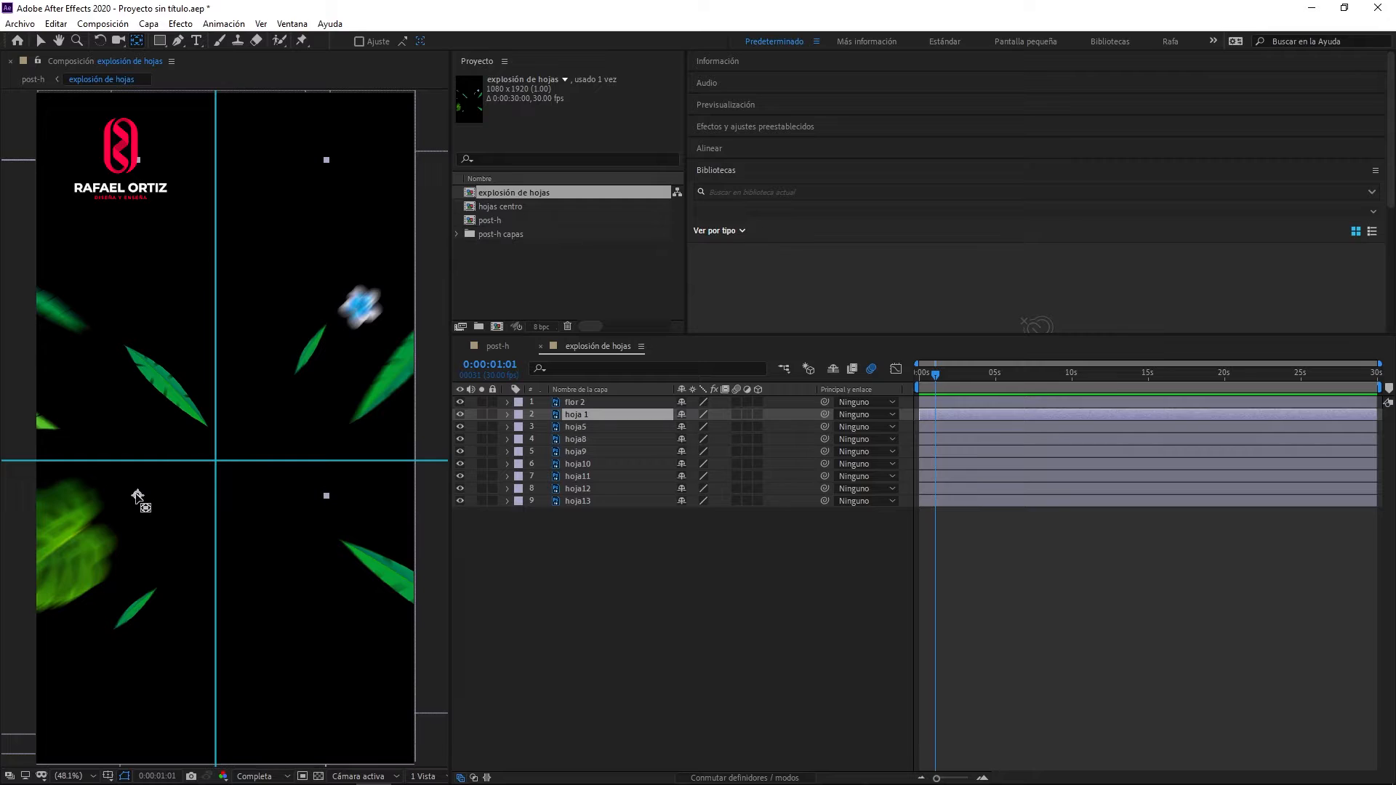
drag(137, 496, 215, 462)
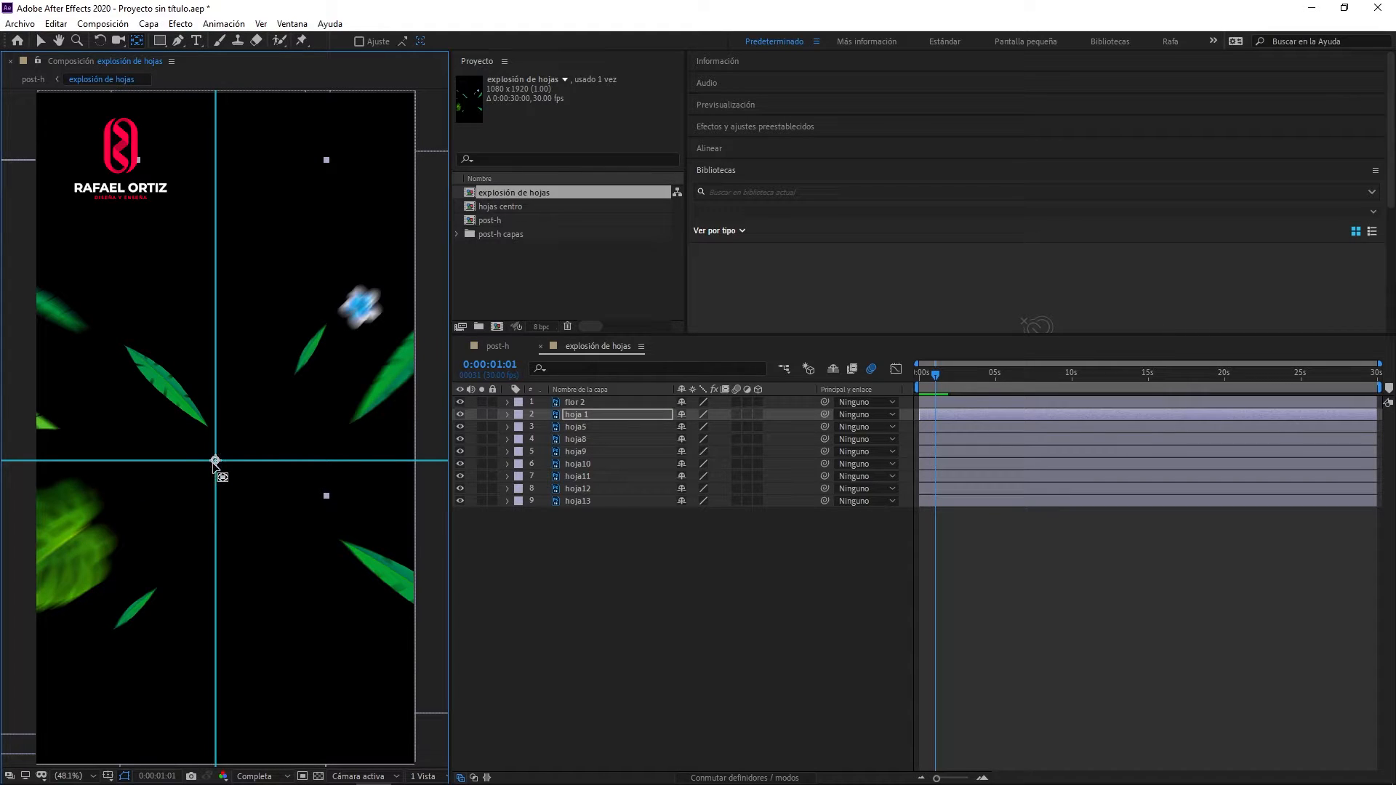
key(ctrl+Down)
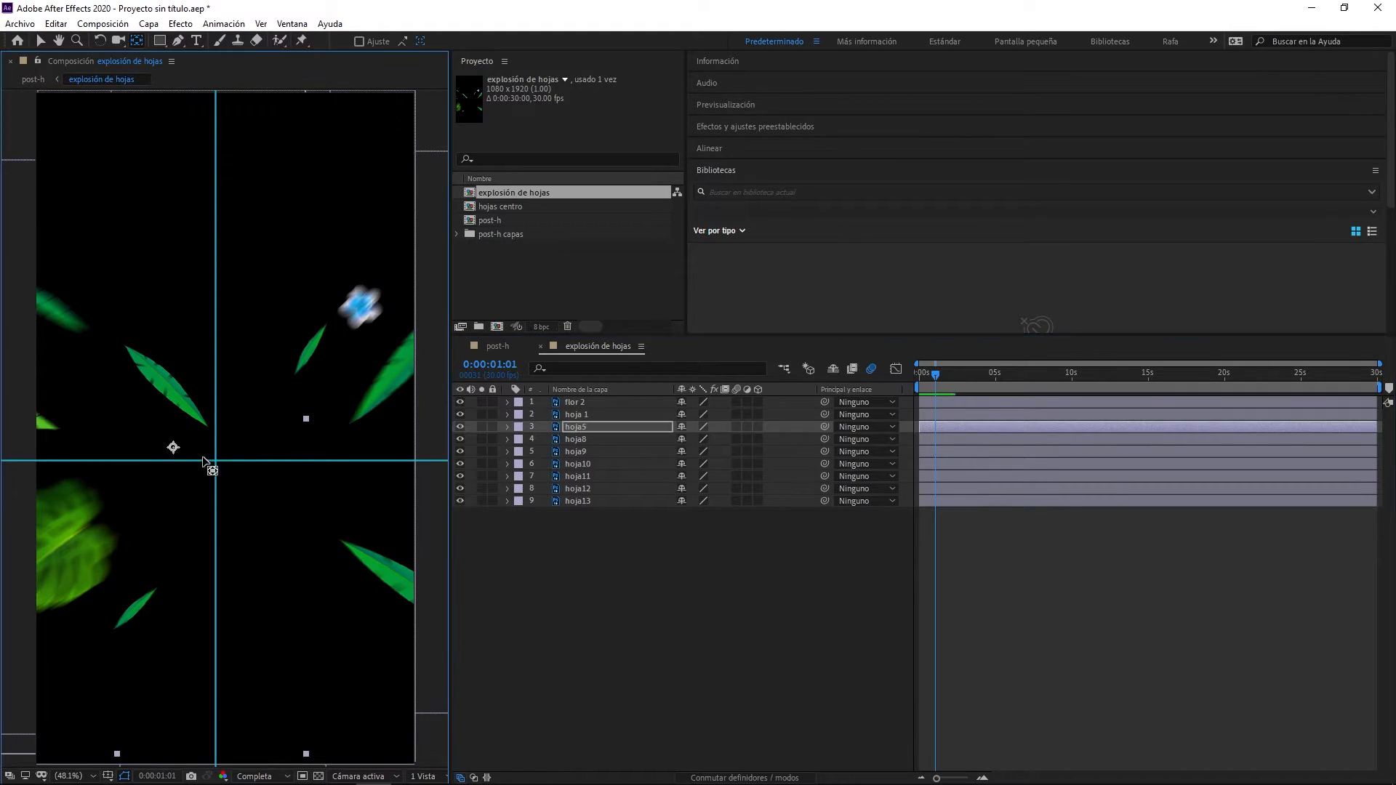
key(ctrl+Down)
key(ctrl+Down)
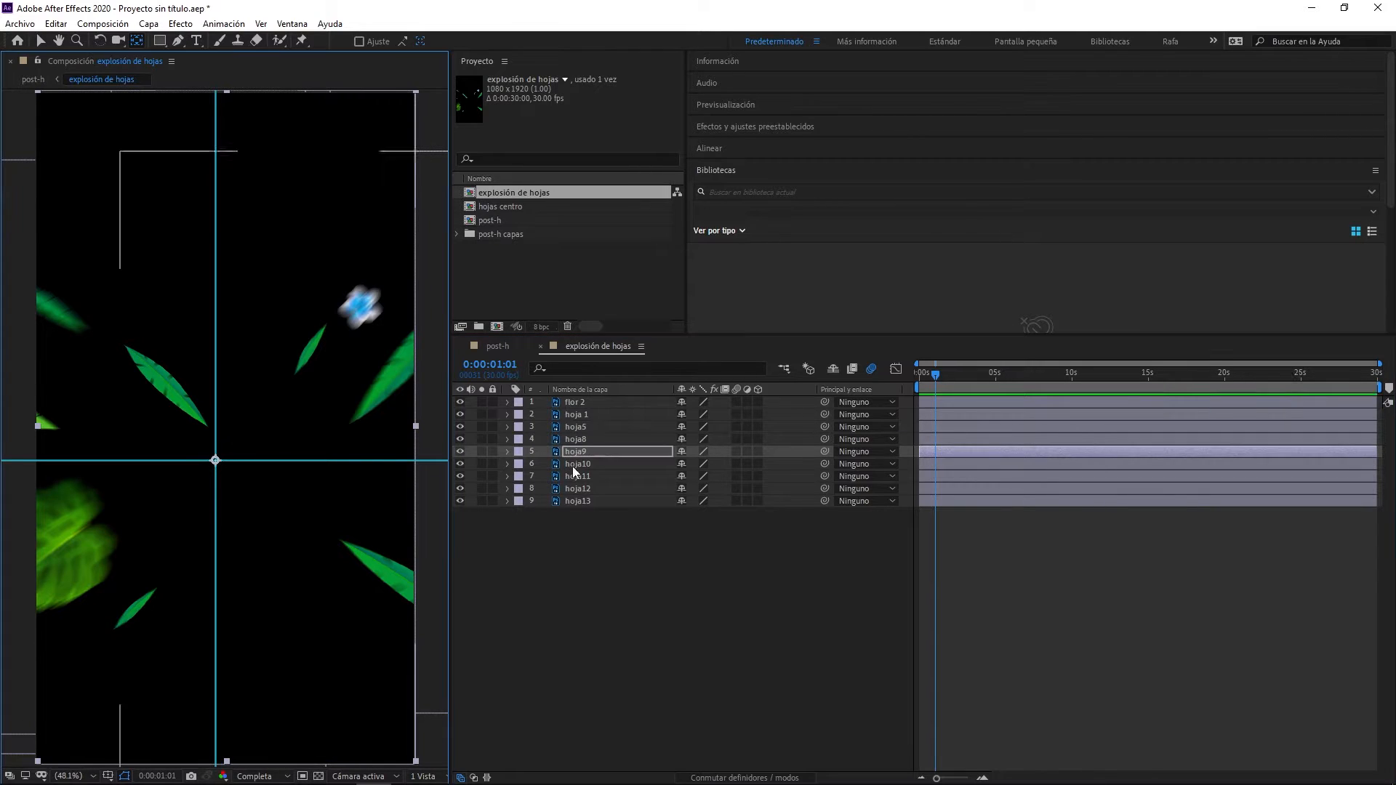
- Move the anchor points of hoja10, hoja11, hoja12 and hoja13 to the guide intersection
click(573, 467)
drag(306, 487, 217, 461)
click(581, 477)
drag(300, 378, 218, 460)
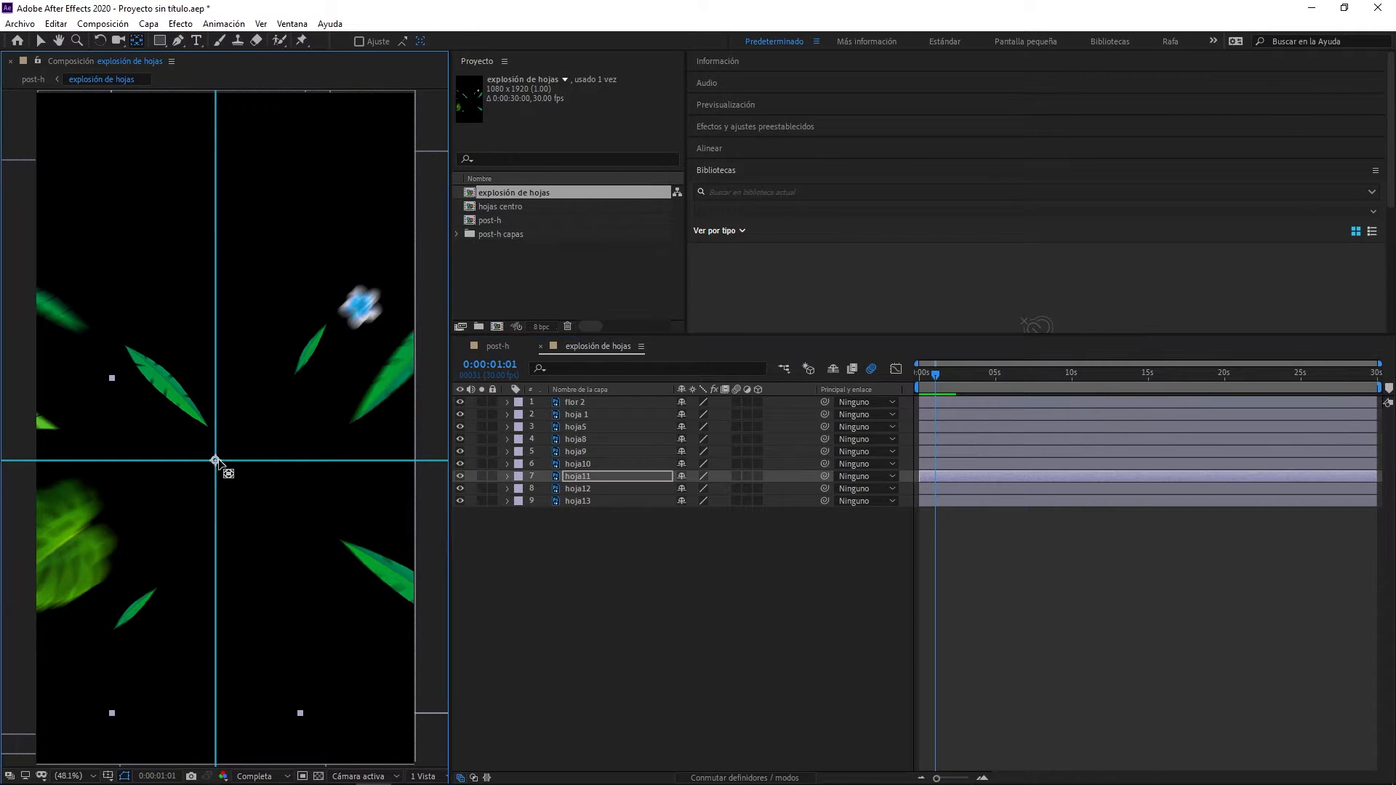
key(ctrl+Down)
drag(139, 399, 217, 460)
key(ctrl+Down)
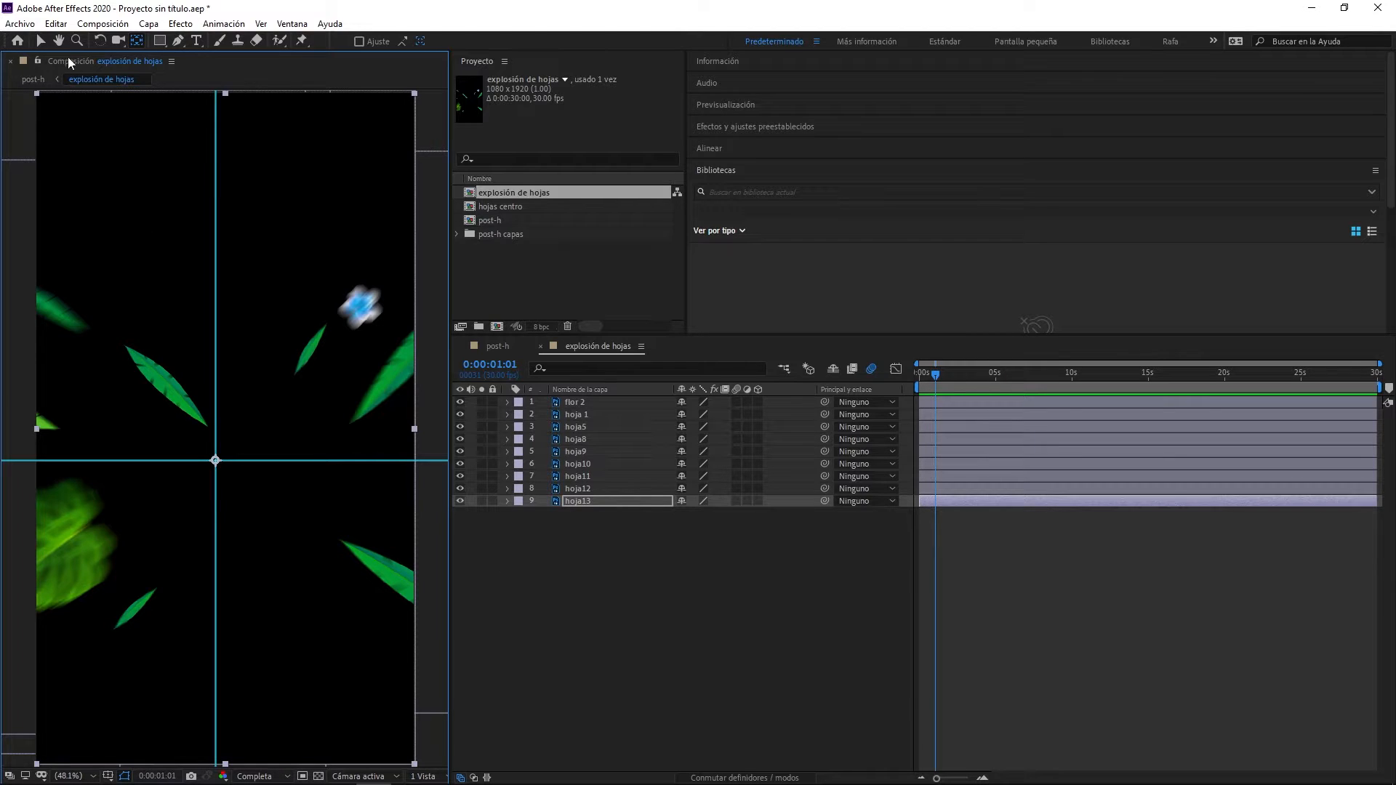
- Rotate the hoja13 leaf 65° around its anchor point and collapse its rotation property
click(42, 41)
key(r)
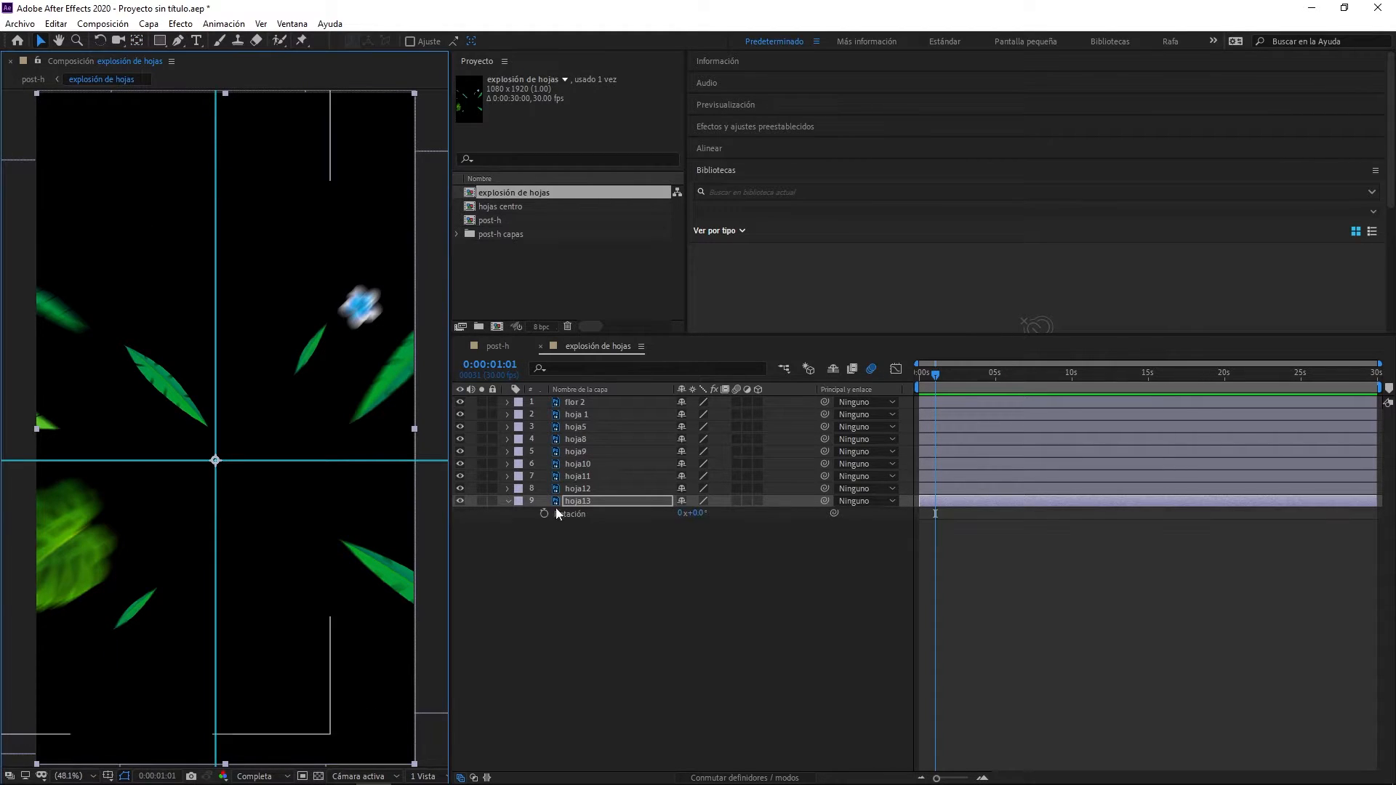
drag(699, 520, 762, 533)
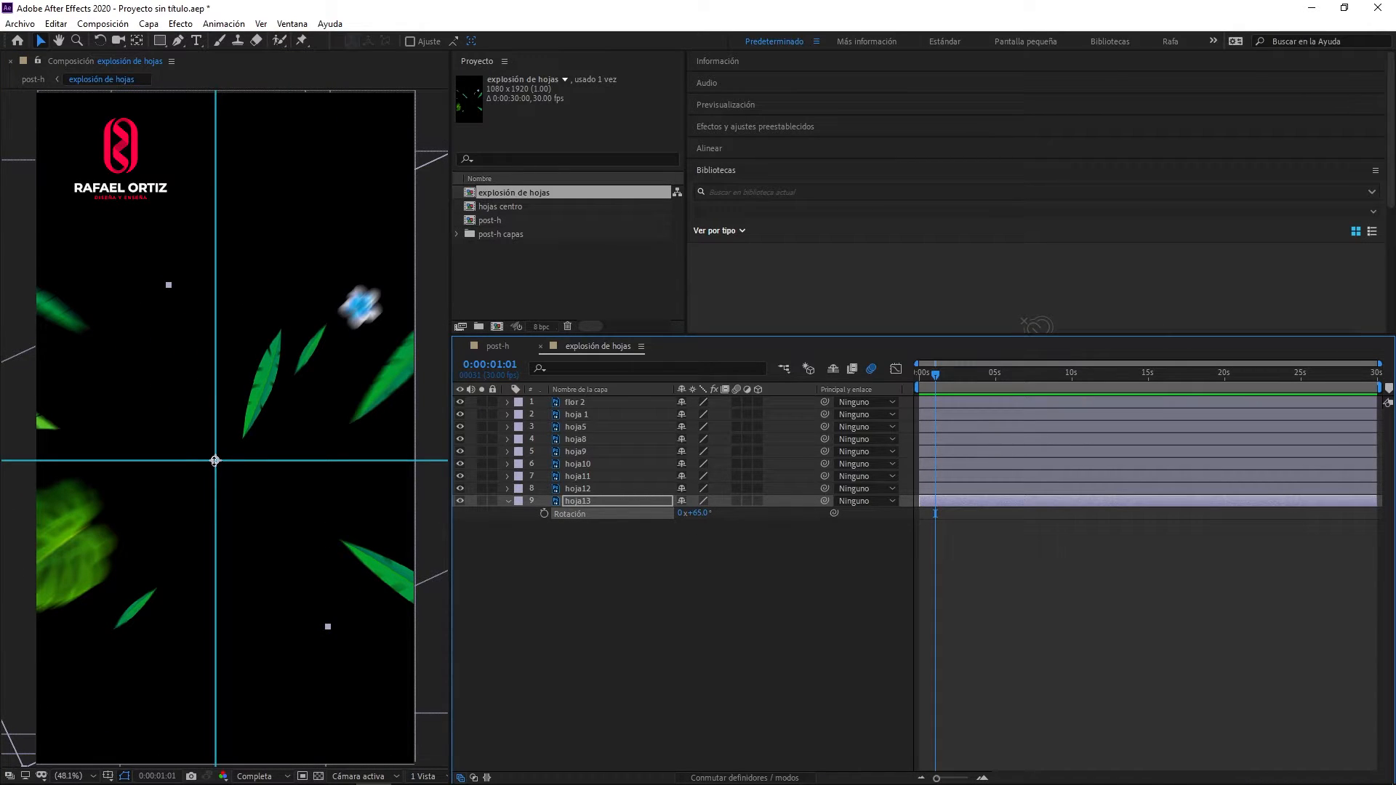
key(r)
- Select all nine layers from flor 2 to hoja13 and add Scale keyframes to them at 0:00:00:00
click(593, 503)
shift+click(581, 403)
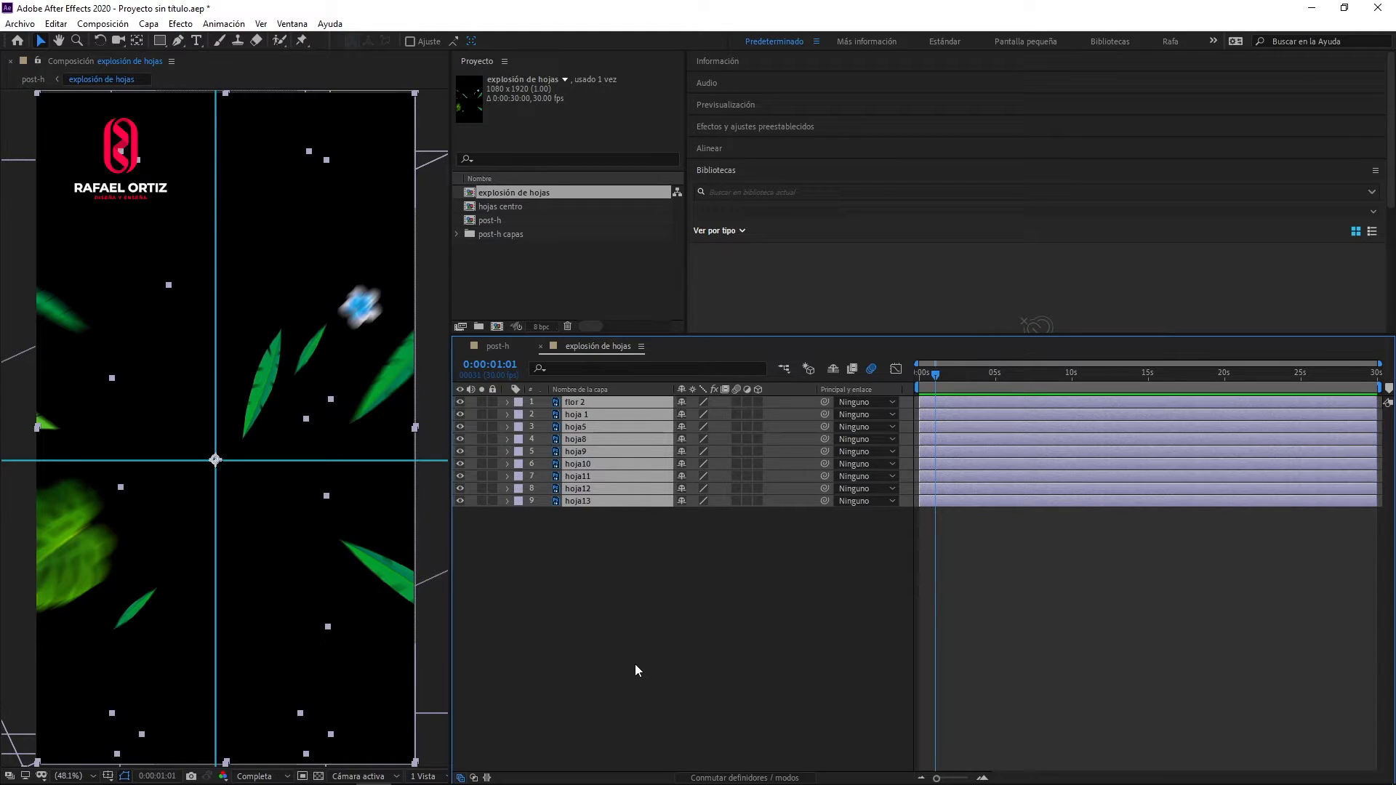
key(s)
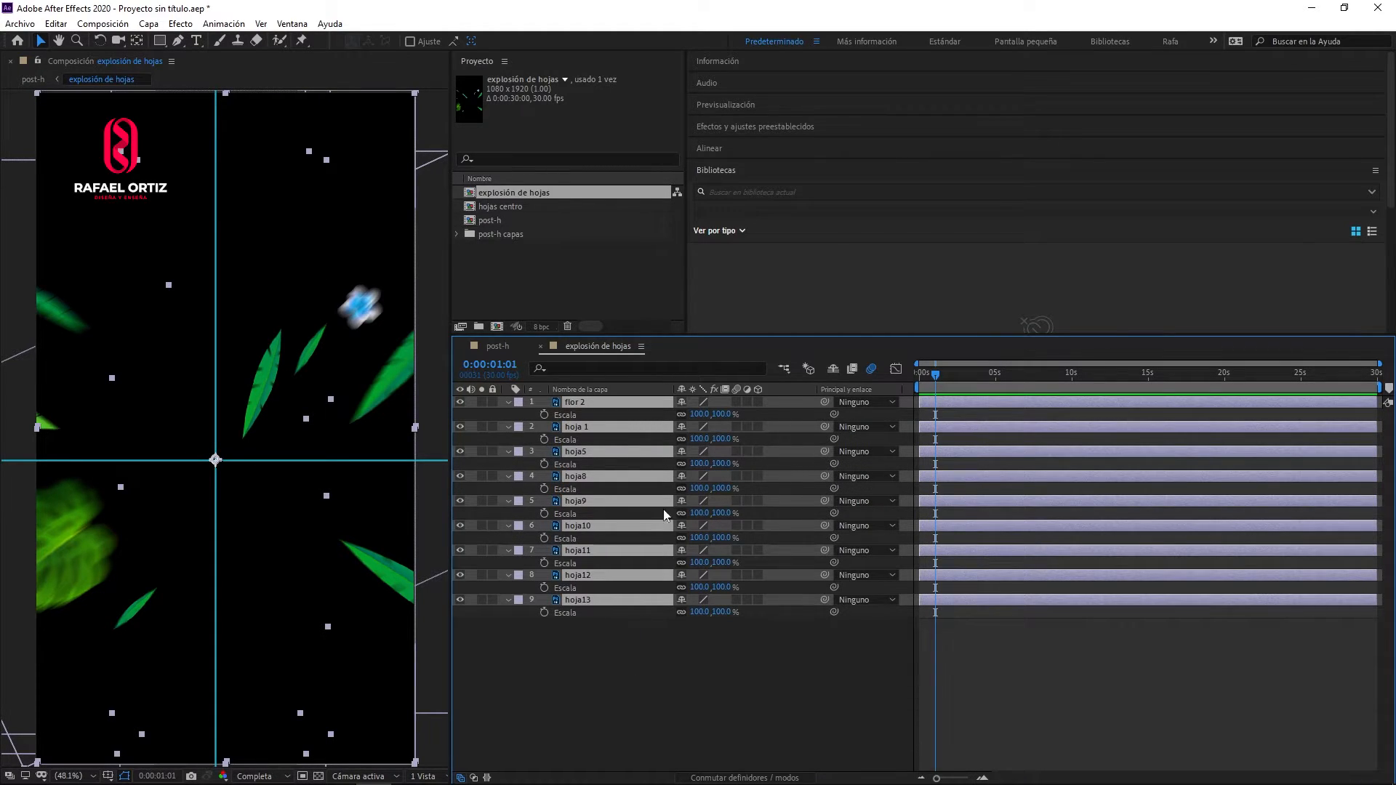
drag(939, 380, 906, 381)
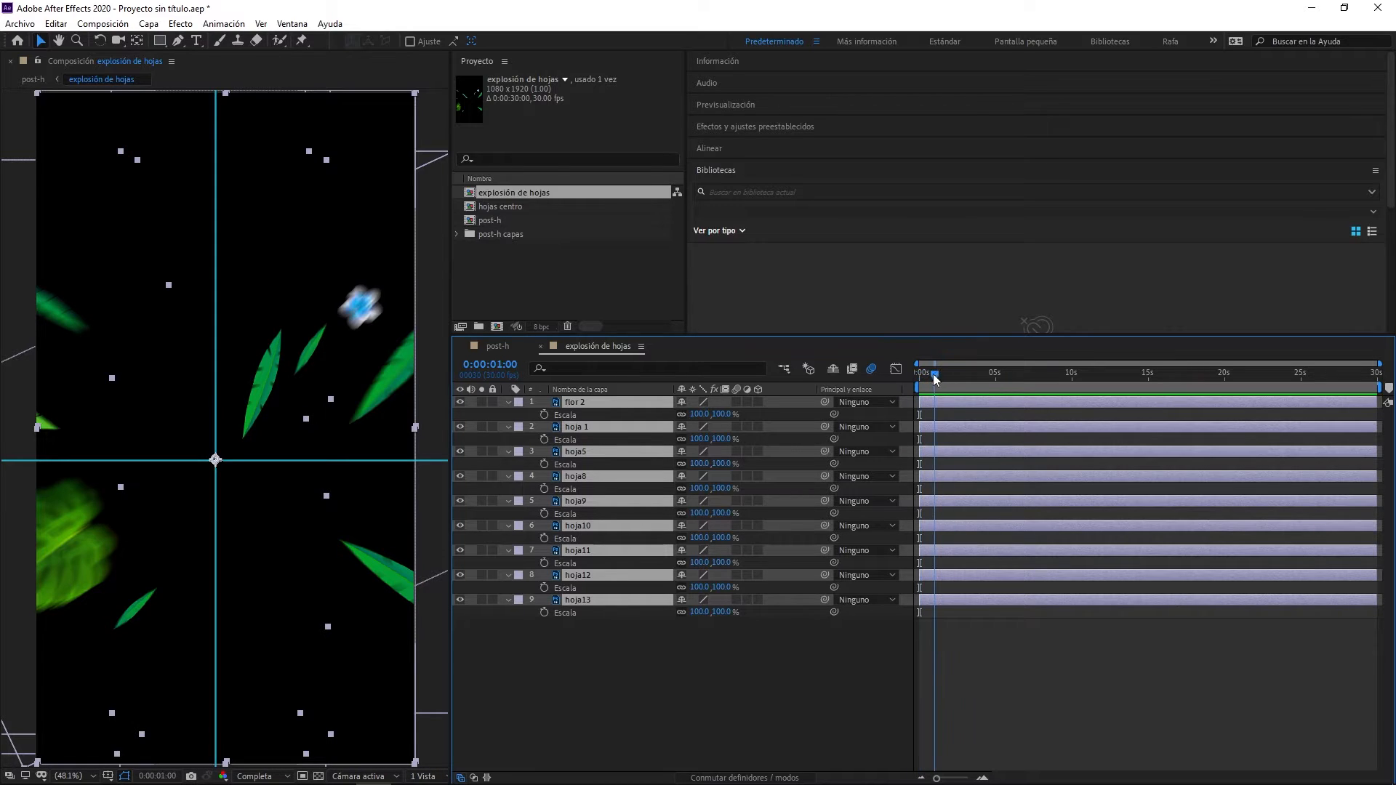
click(544, 416)
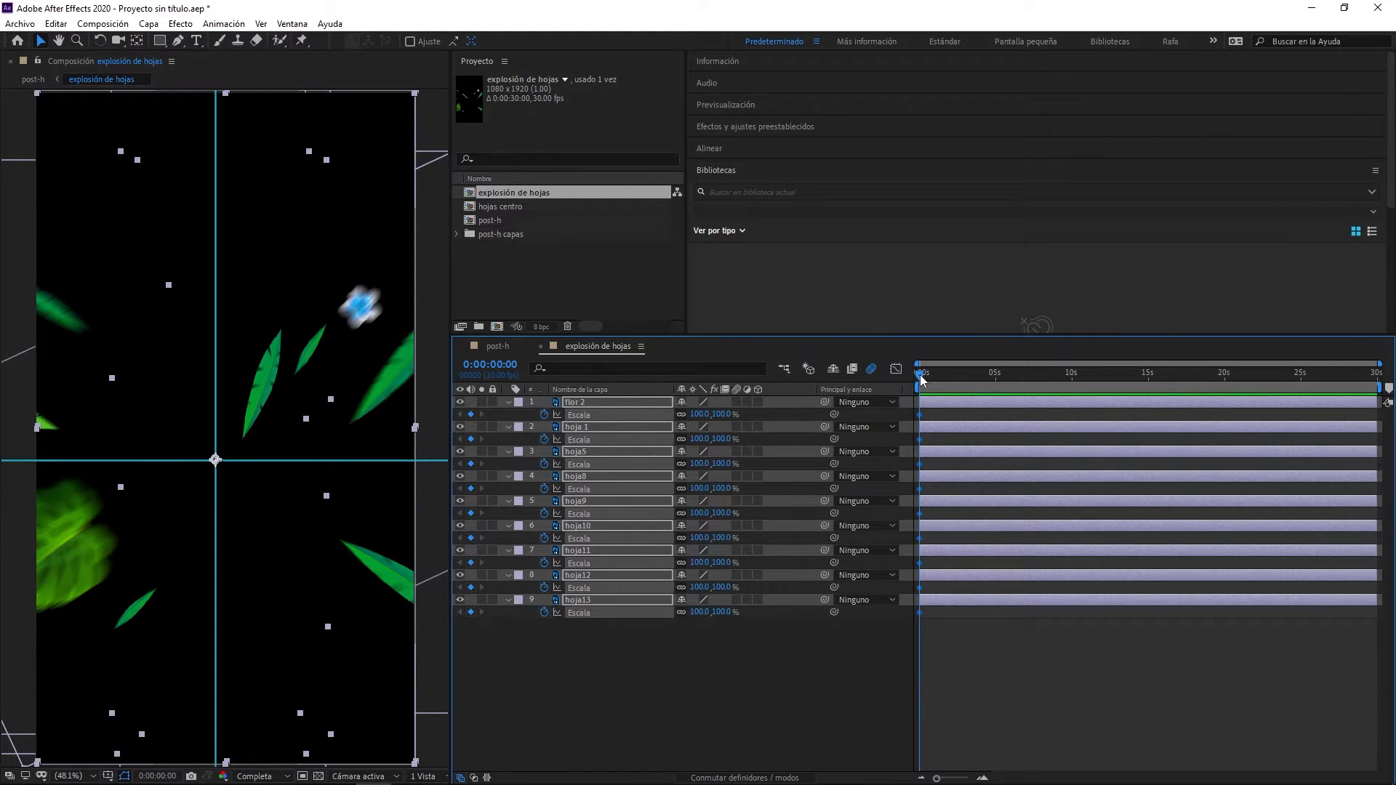
- Add Scale keyframes to all nine layers at 0:00:01:20 and set the first keyframes at 0:00:00:00 to 0%
drag(921, 378, 945, 380)
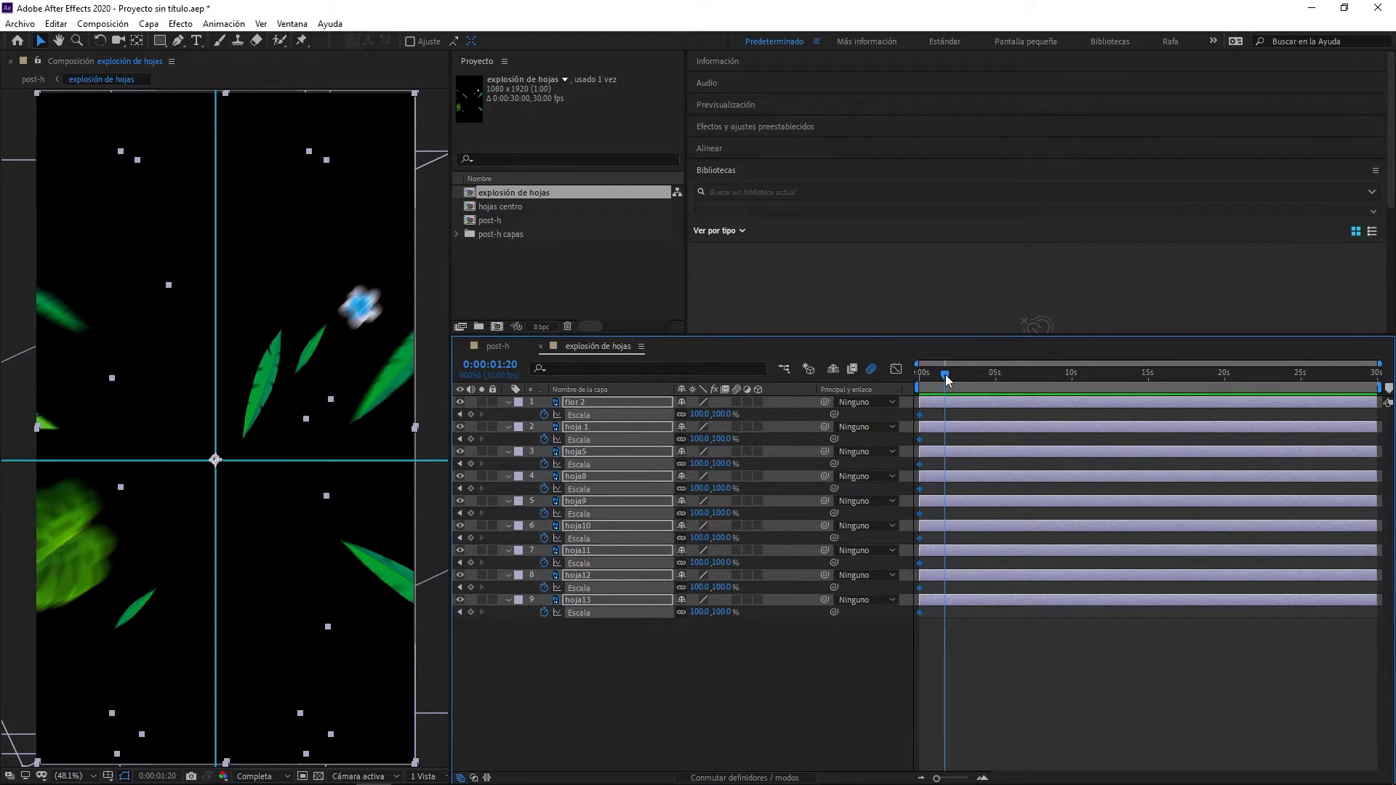
click(471, 414)
click(459, 415)
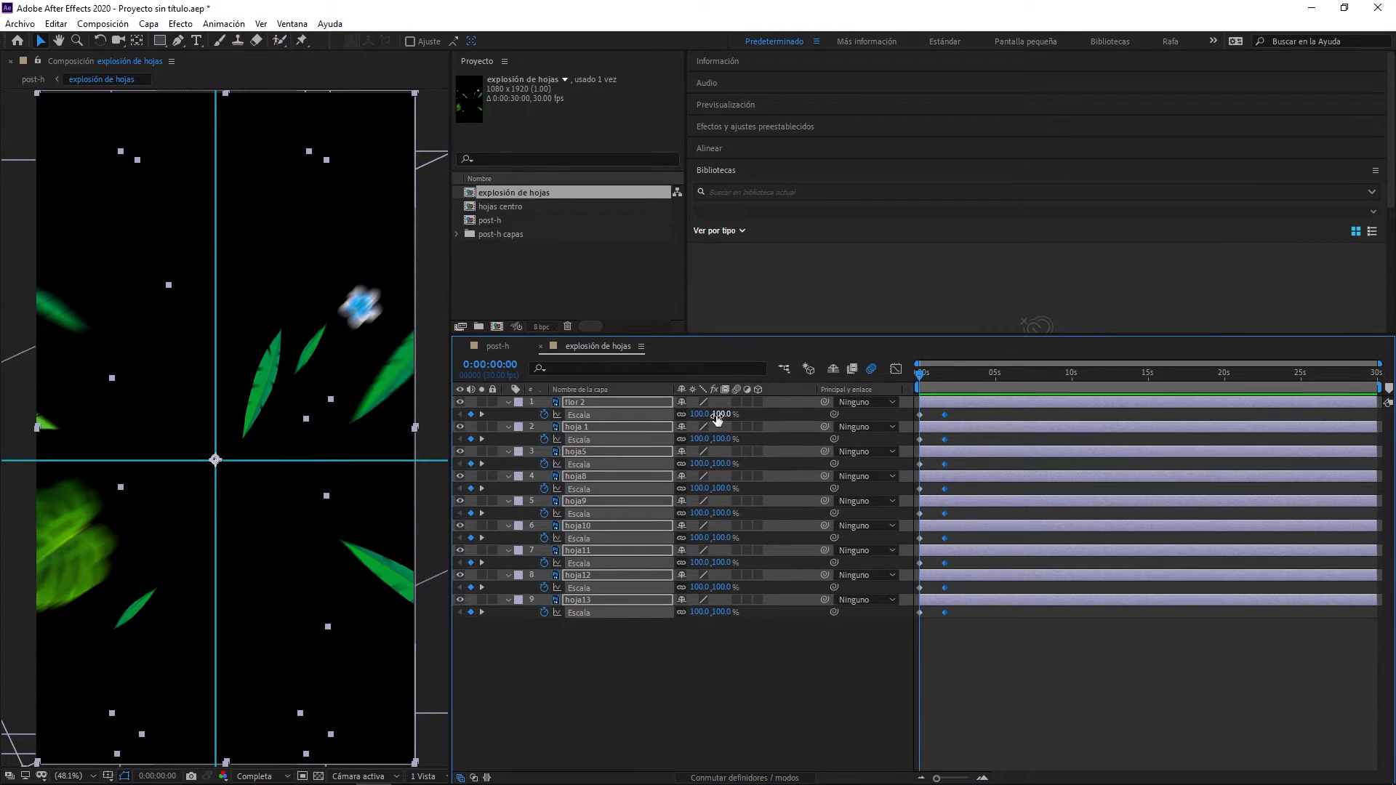
drag(706, 416, 657, 423)
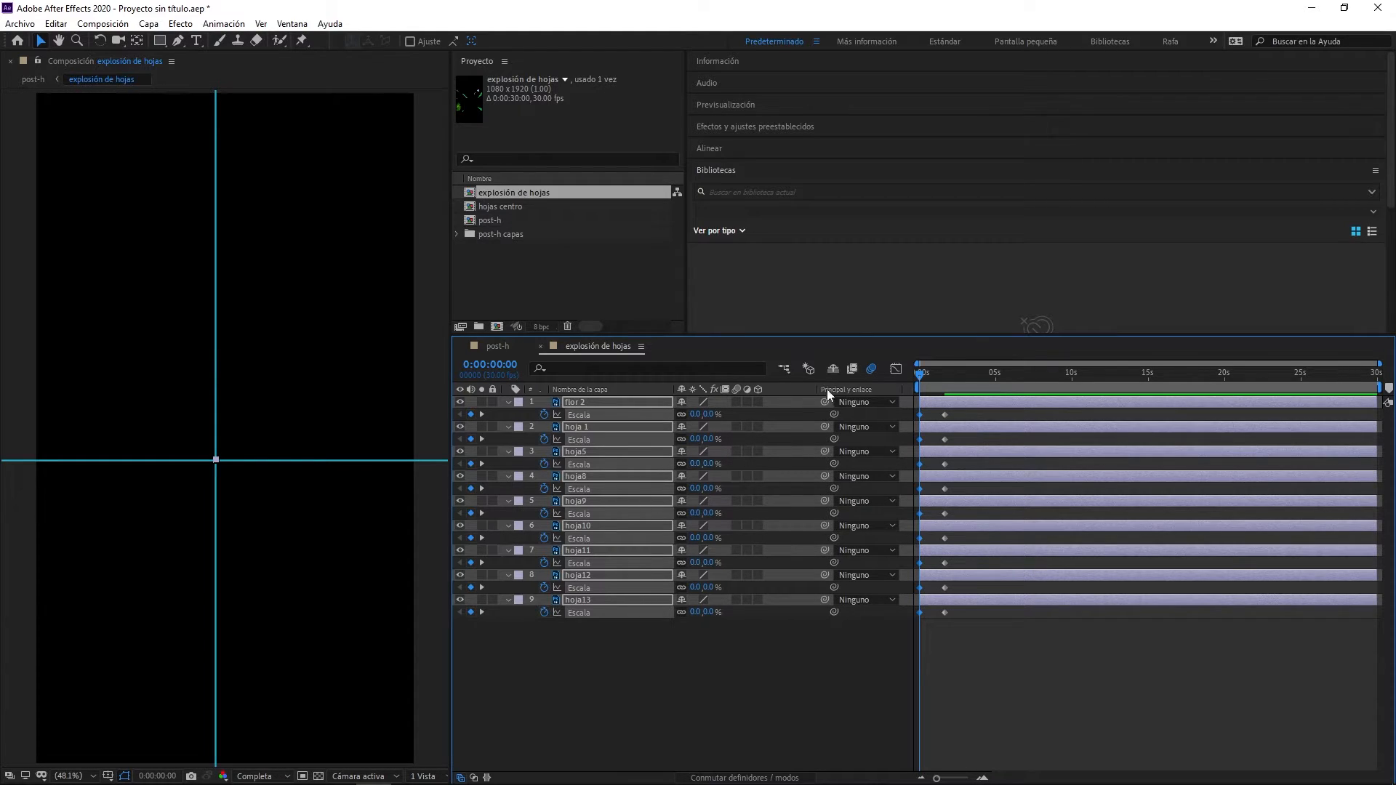
- Enable motion blur on all the flower and leaf layers and preview the leaf explosion
drag(920, 376, 943, 386)
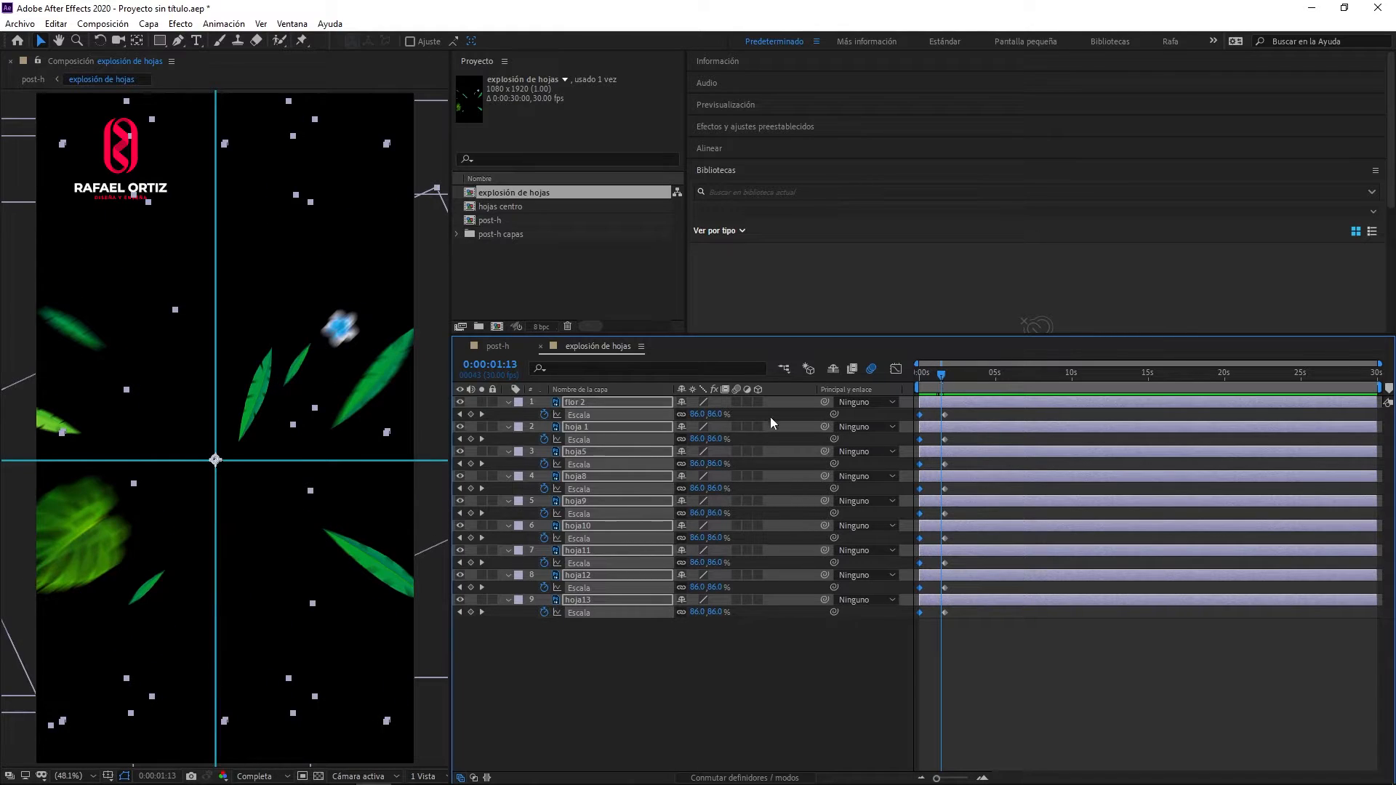
click(736, 402)
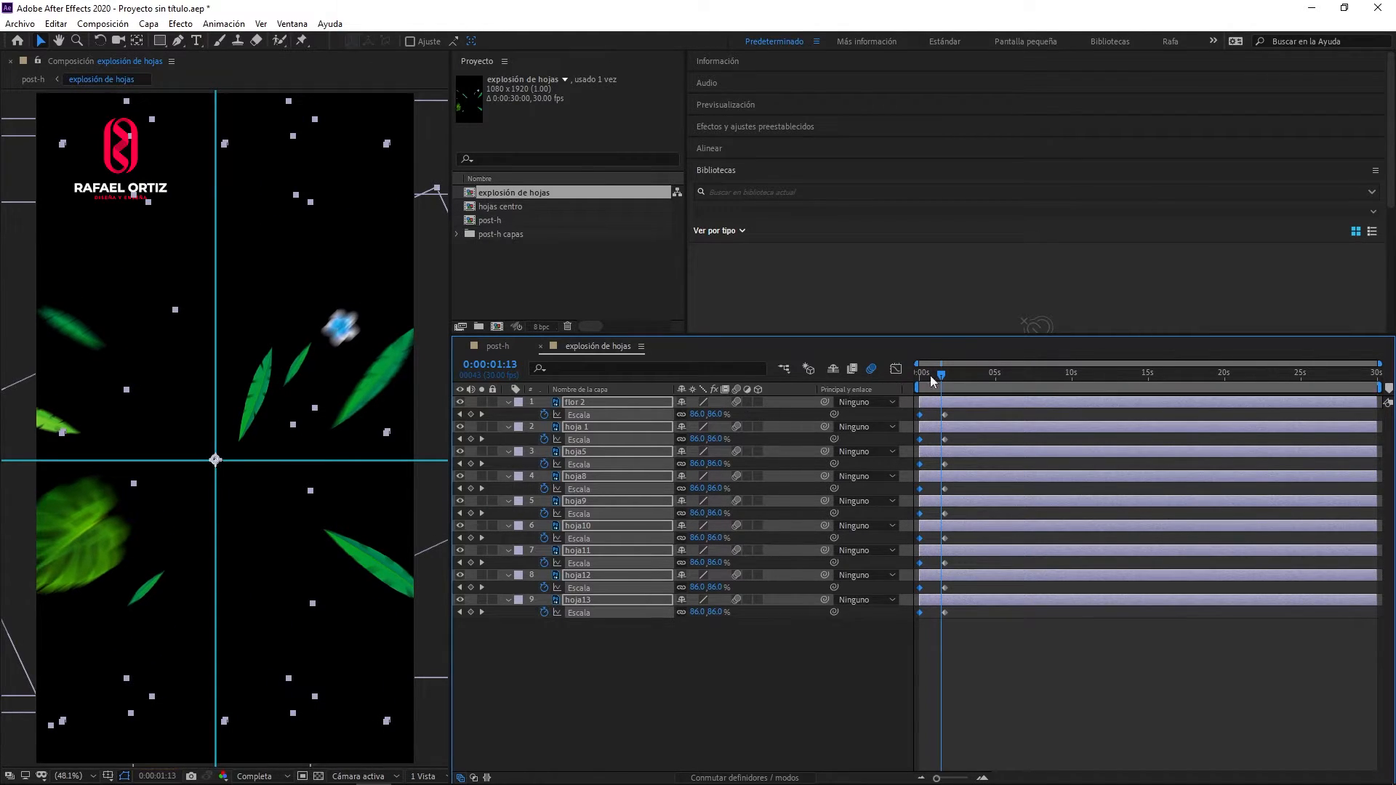
drag(944, 377, 928, 383)
key(space)
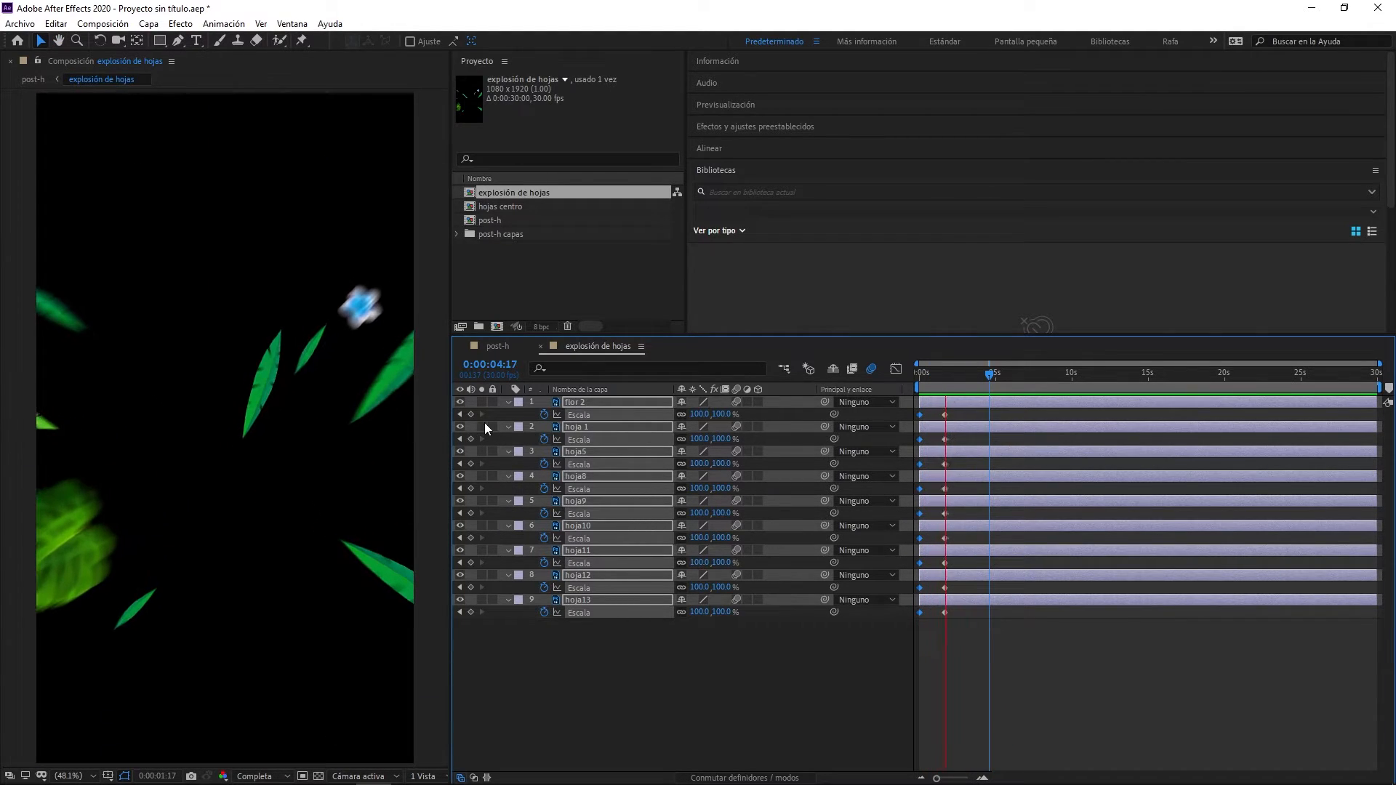
key(space)
key(space)
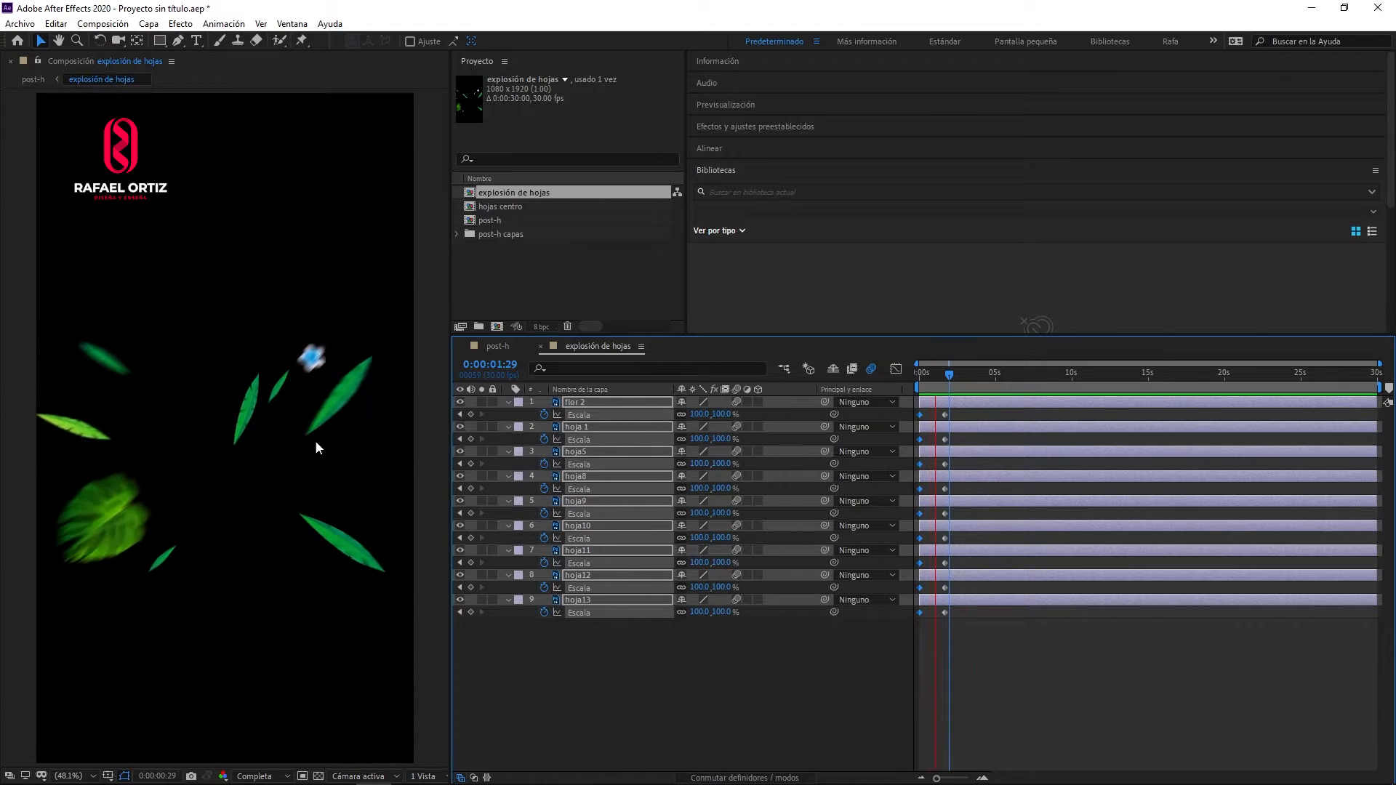
key(space)
- Move the ending Scale keyframes of all nine layers to 0:00:01:00 and preview the faster explosion
click(962, 413)
drag(957, 413, 941, 628)
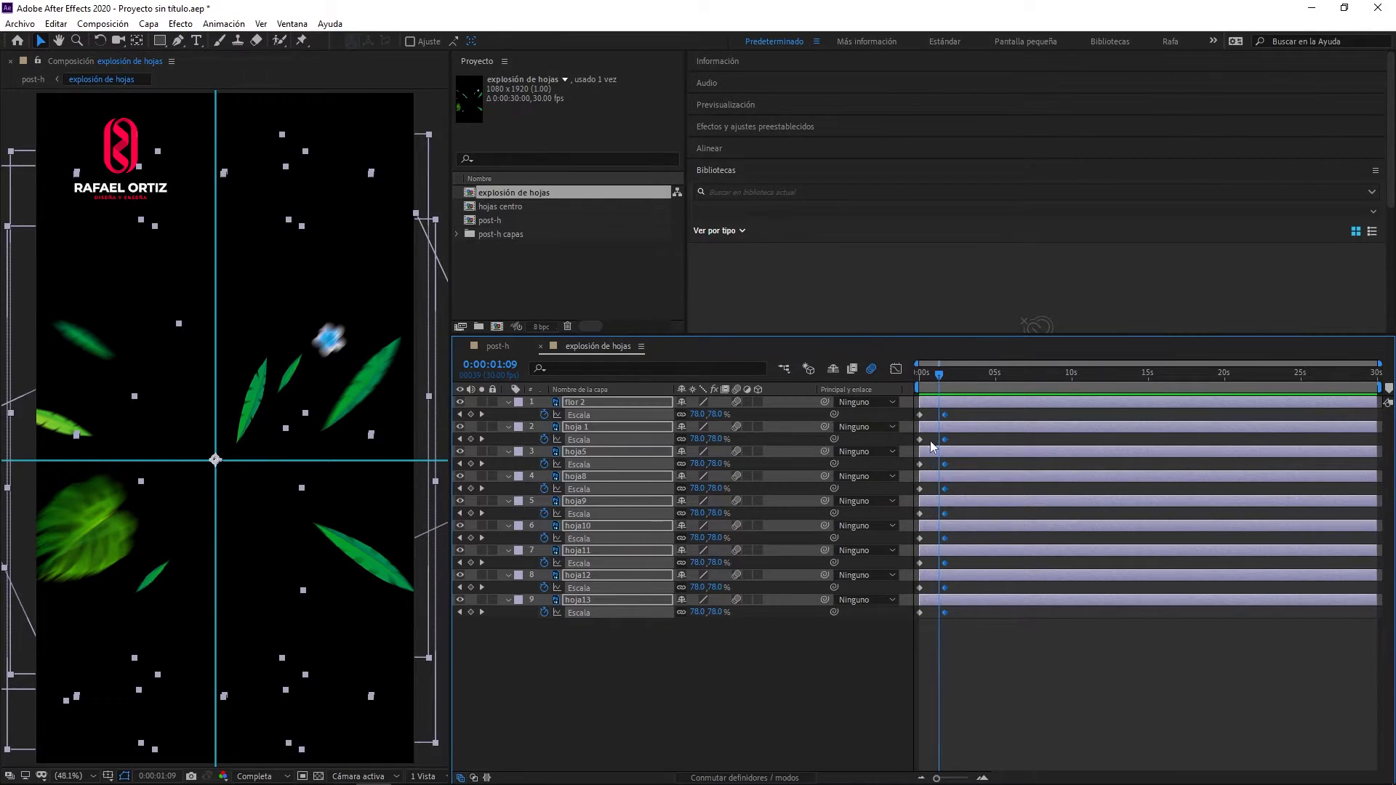
drag(937, 376, 936, 416)
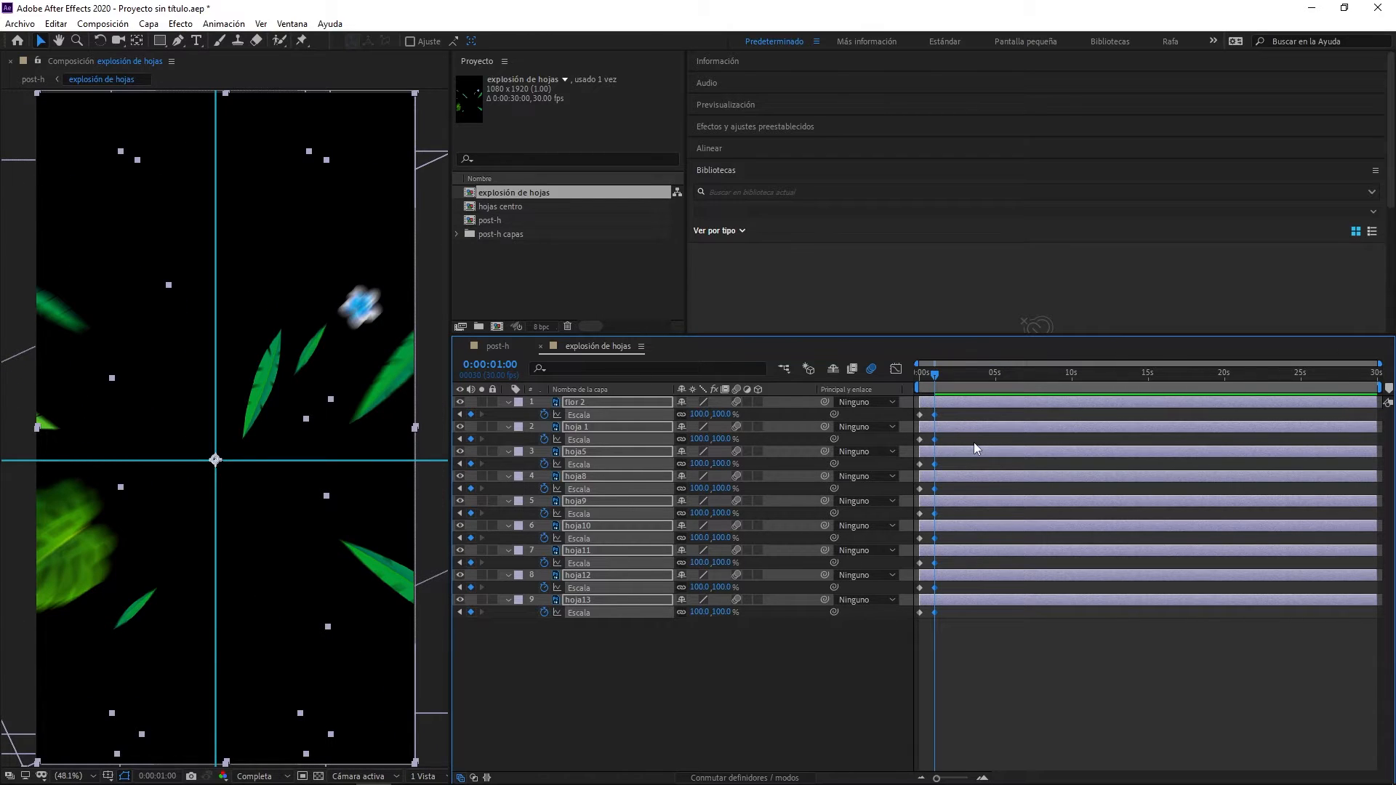
key(space)
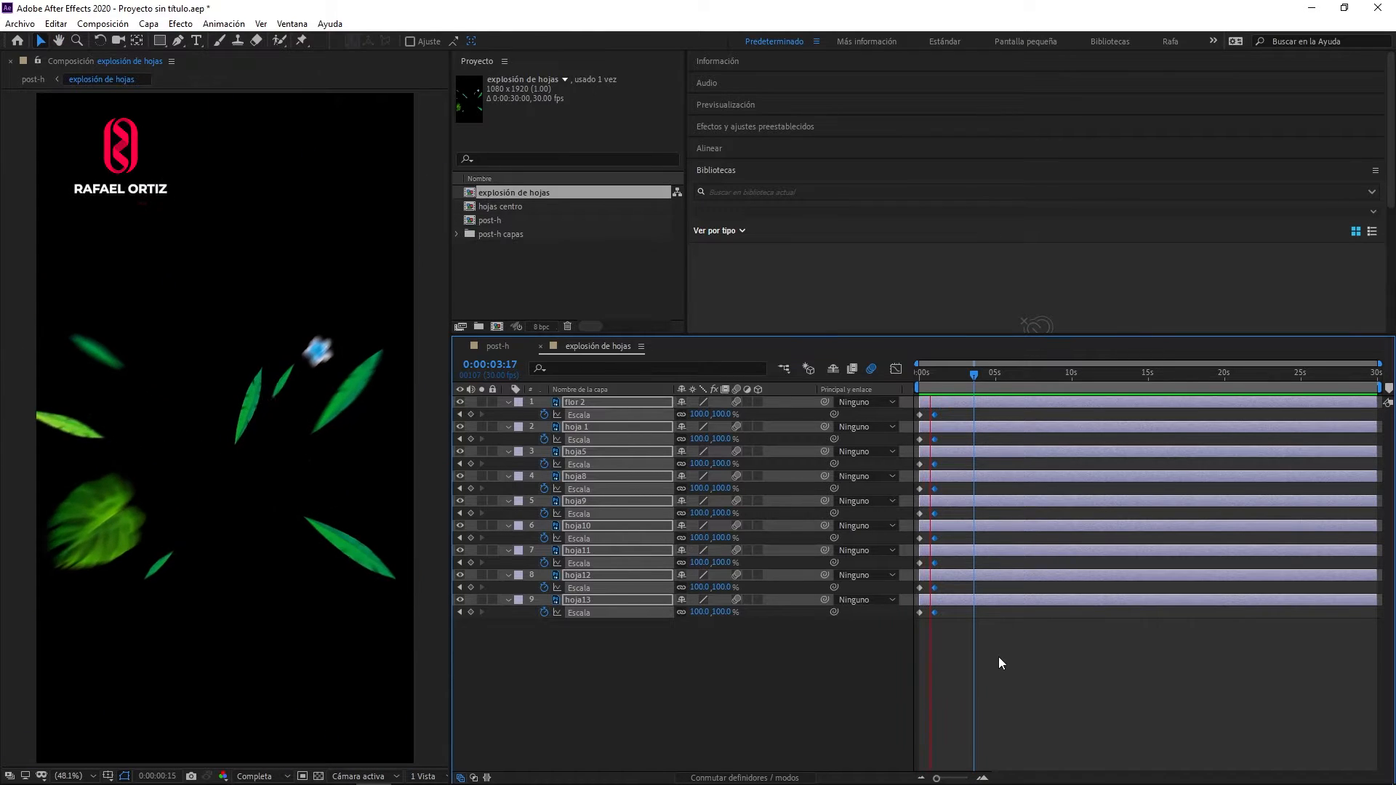
key(space)
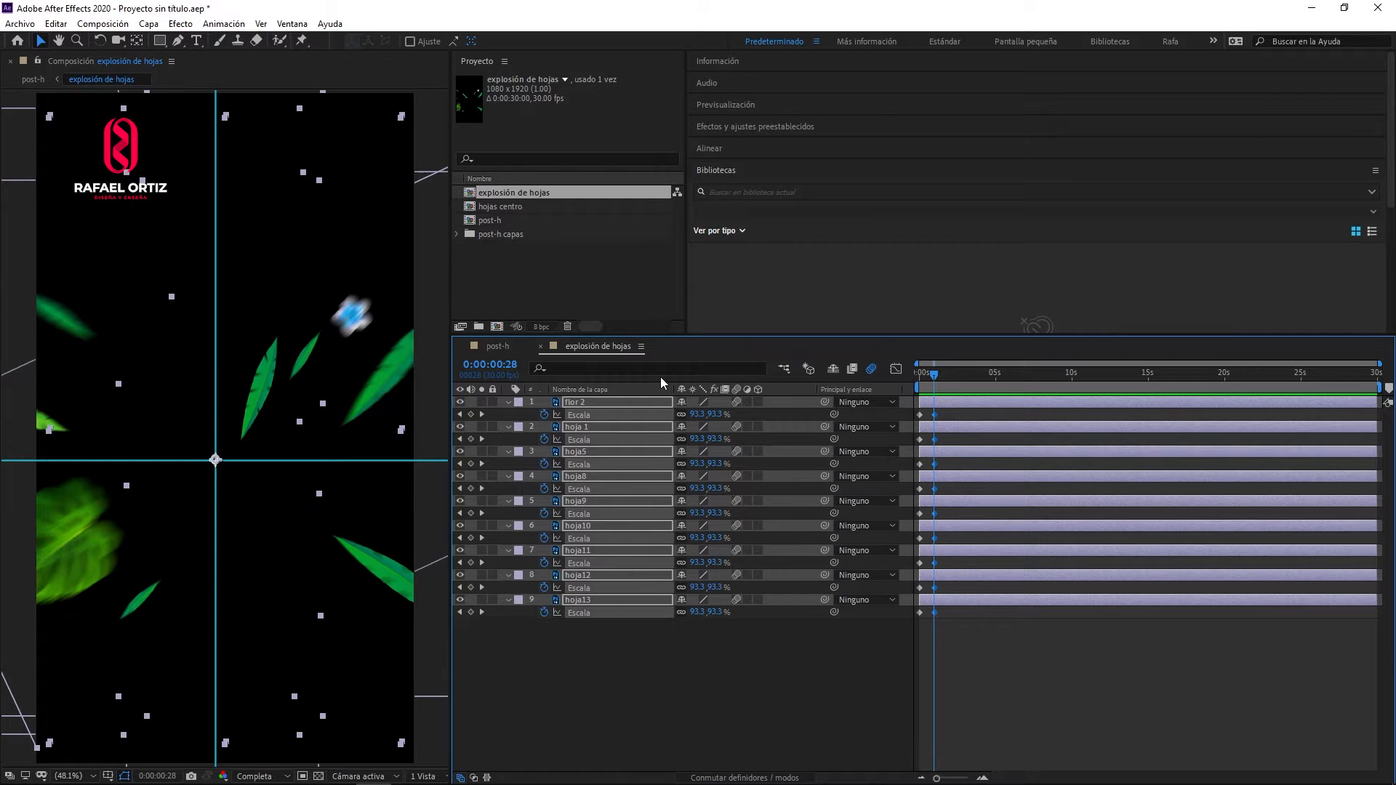
- Return to the post-h composition and preview the leaf explosion together with the can's drop
click(495, 348)
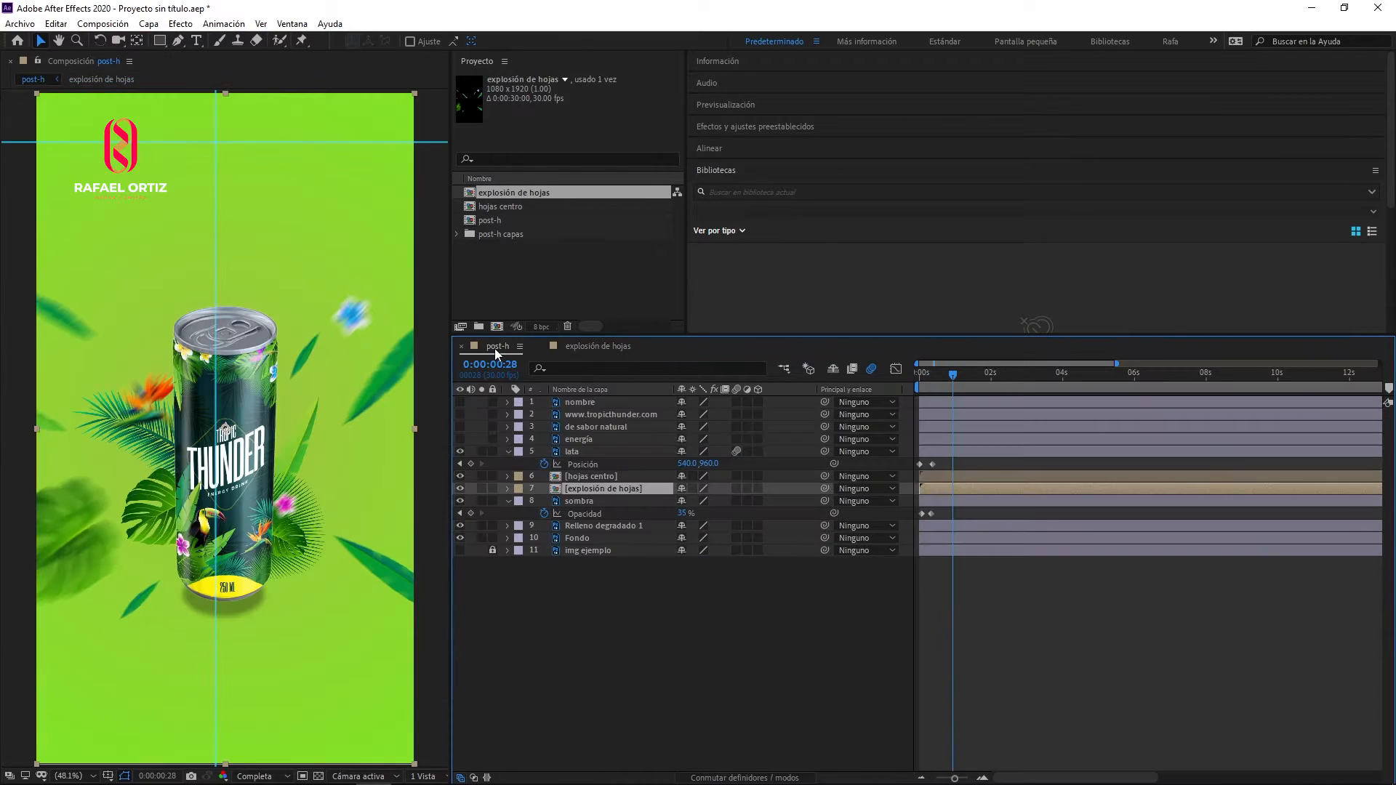
key(space)
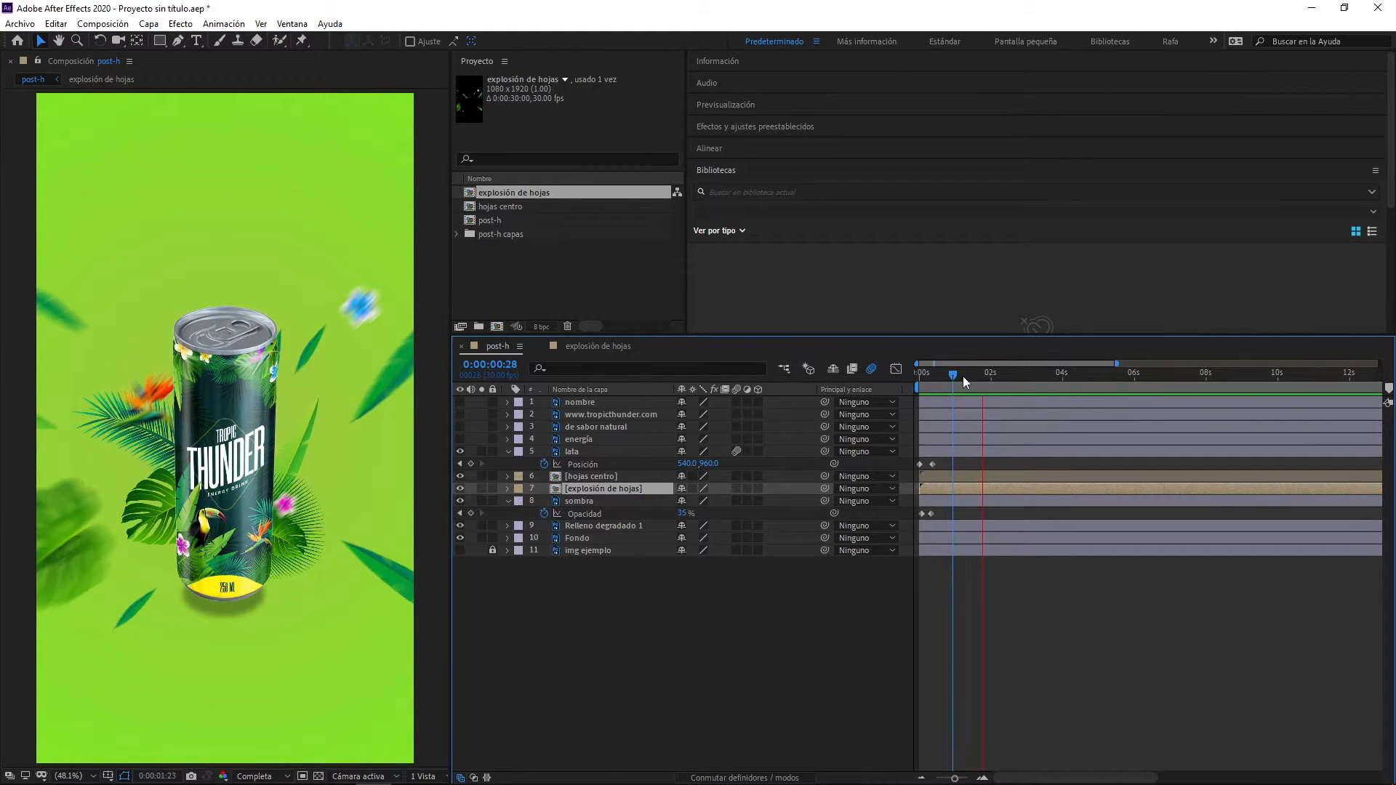
key(space)
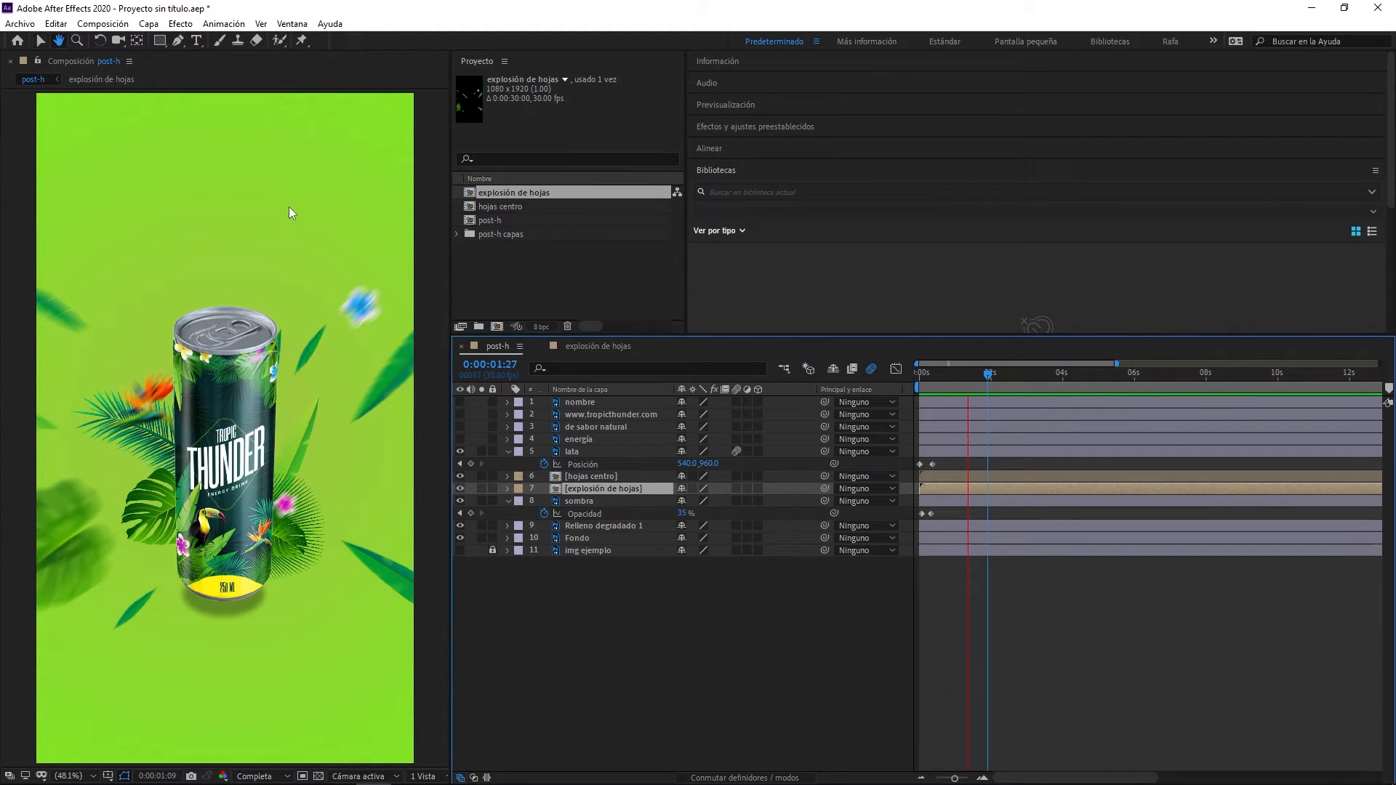
key(space)
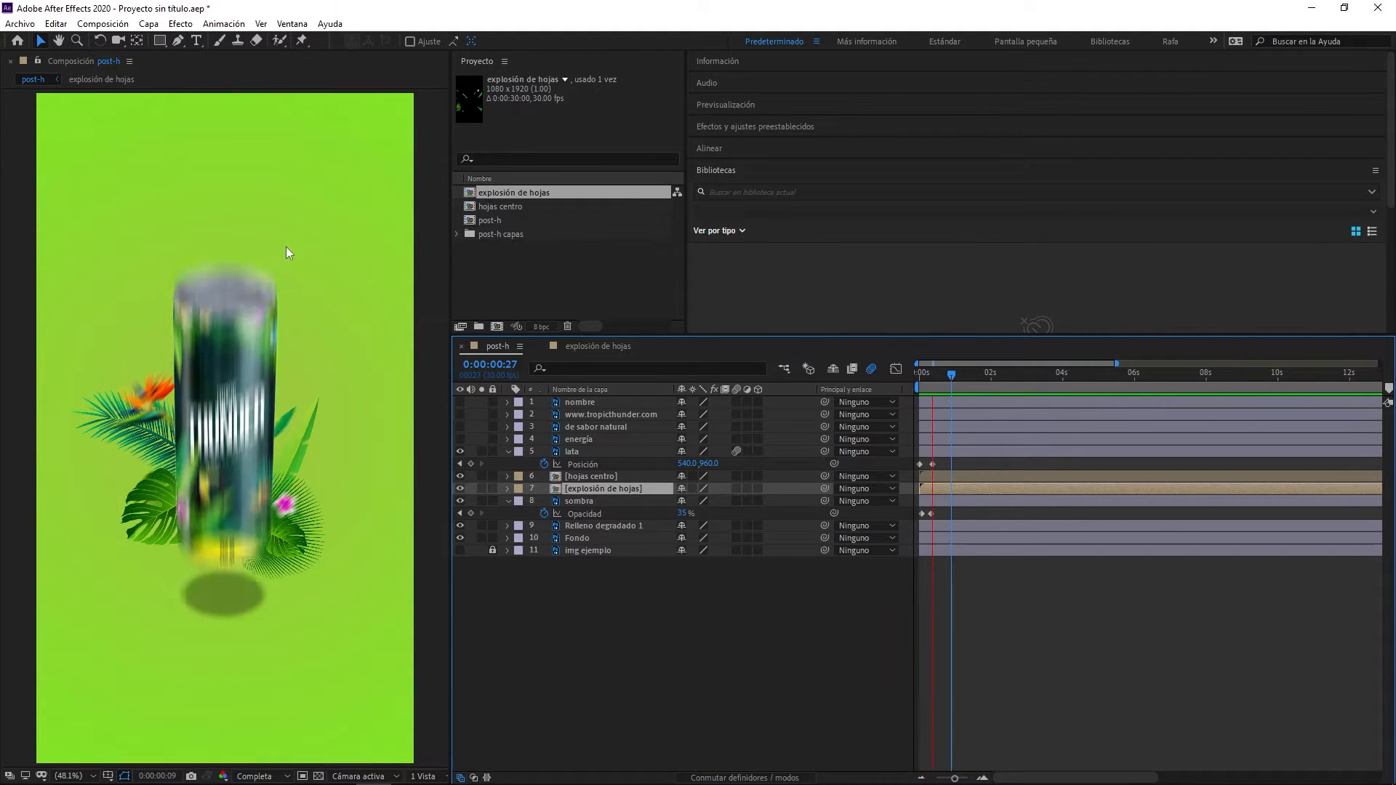
key(space)
- Go to 0:00:00:10 and shift the explosión de hojas layer to start at that time, just before the can lands
mouse_move(940, 385)
mouse_down()
mouse_move(916, 380)
mouse_move(933, 382)
mouse_up()
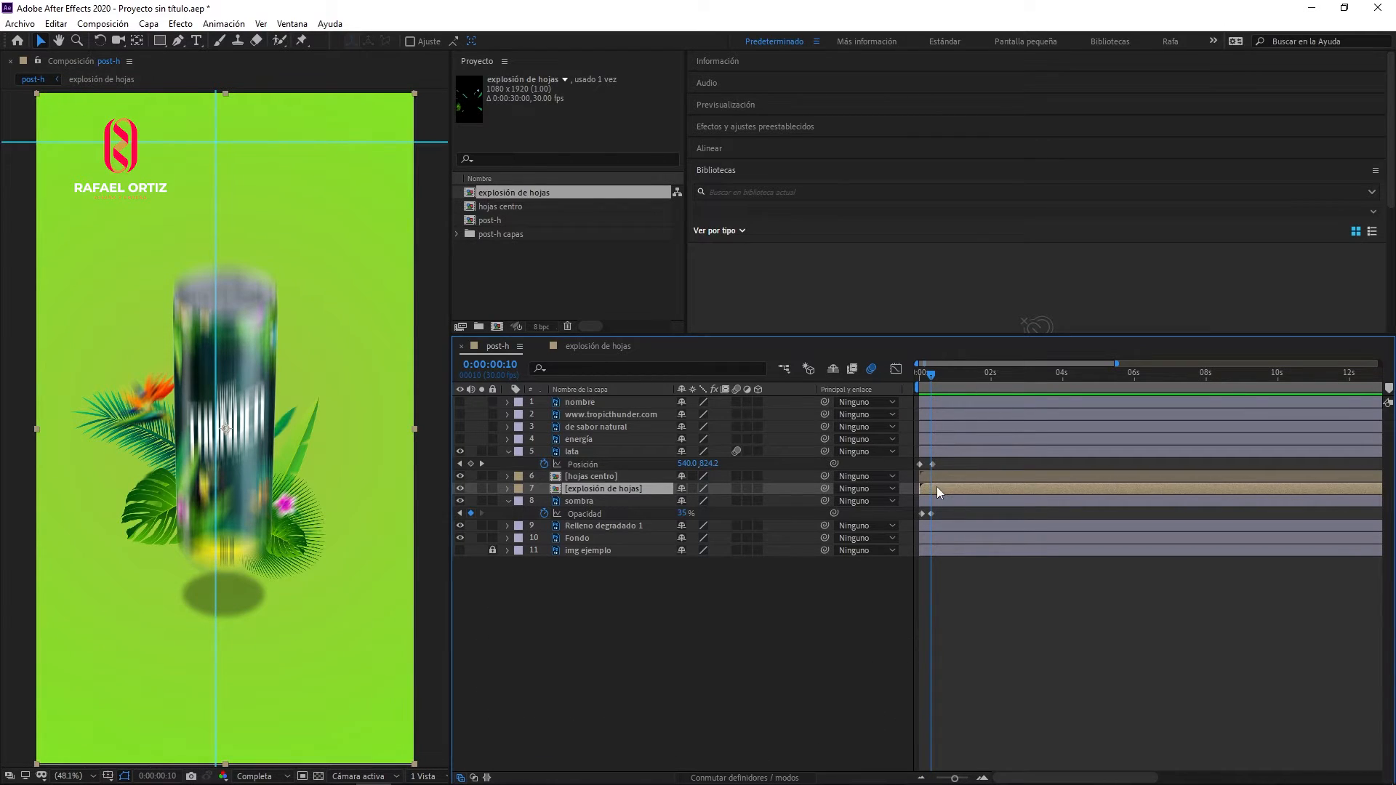
drag(940, 485, 946, 486)
key(alt+Page_Up)
key(alt+Page_Down)
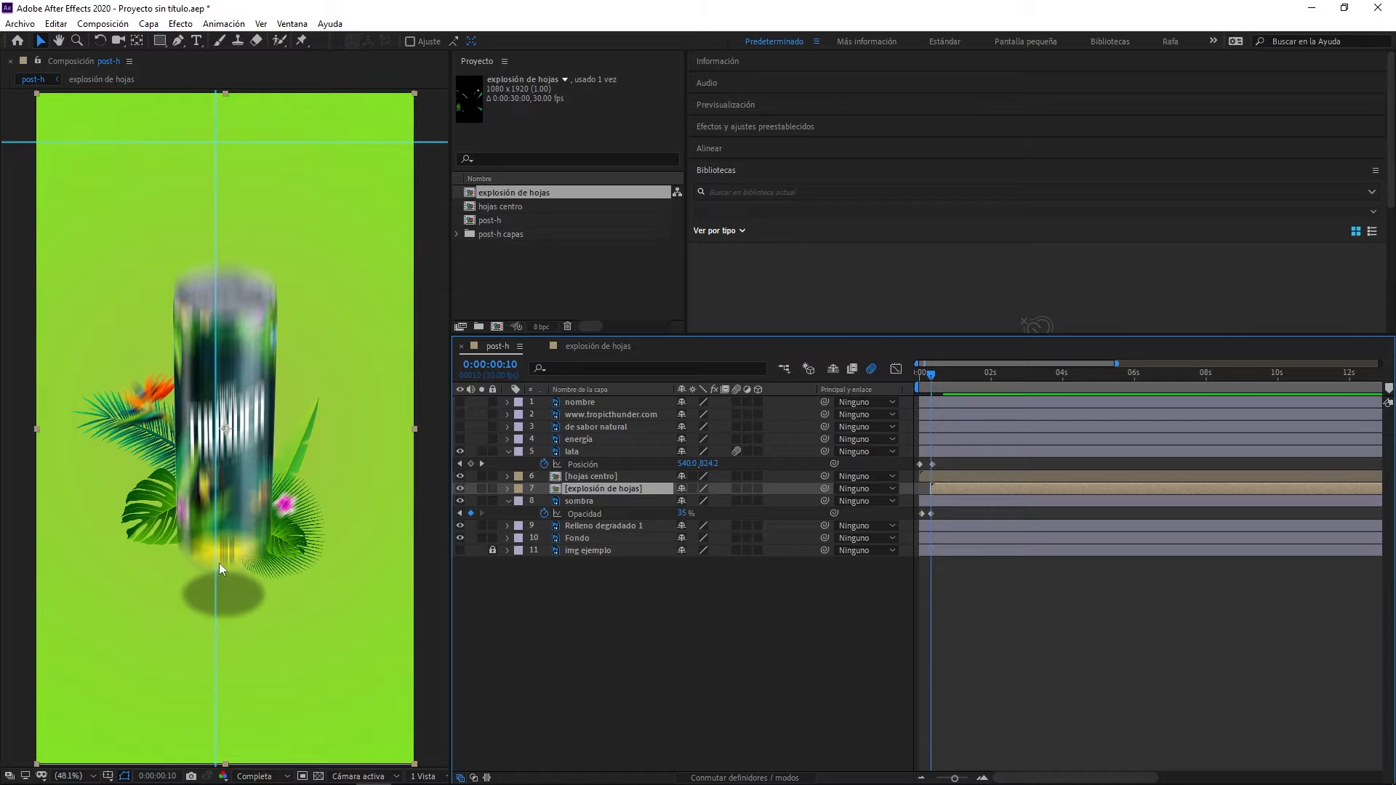
- Preview the can's drop together with the retimed leaf explosion in post-h to judge the explosion's speed
key(space)
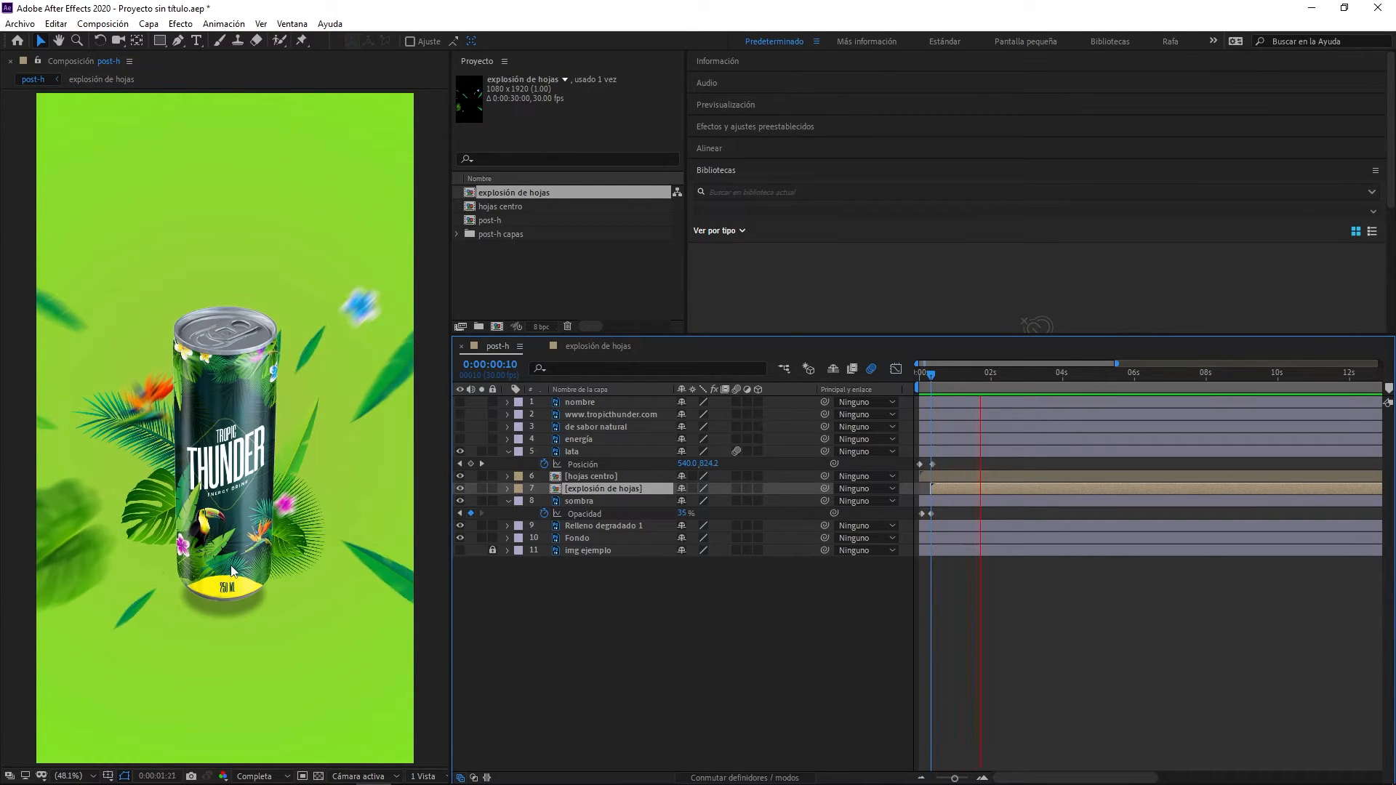
key(space)
key(space)
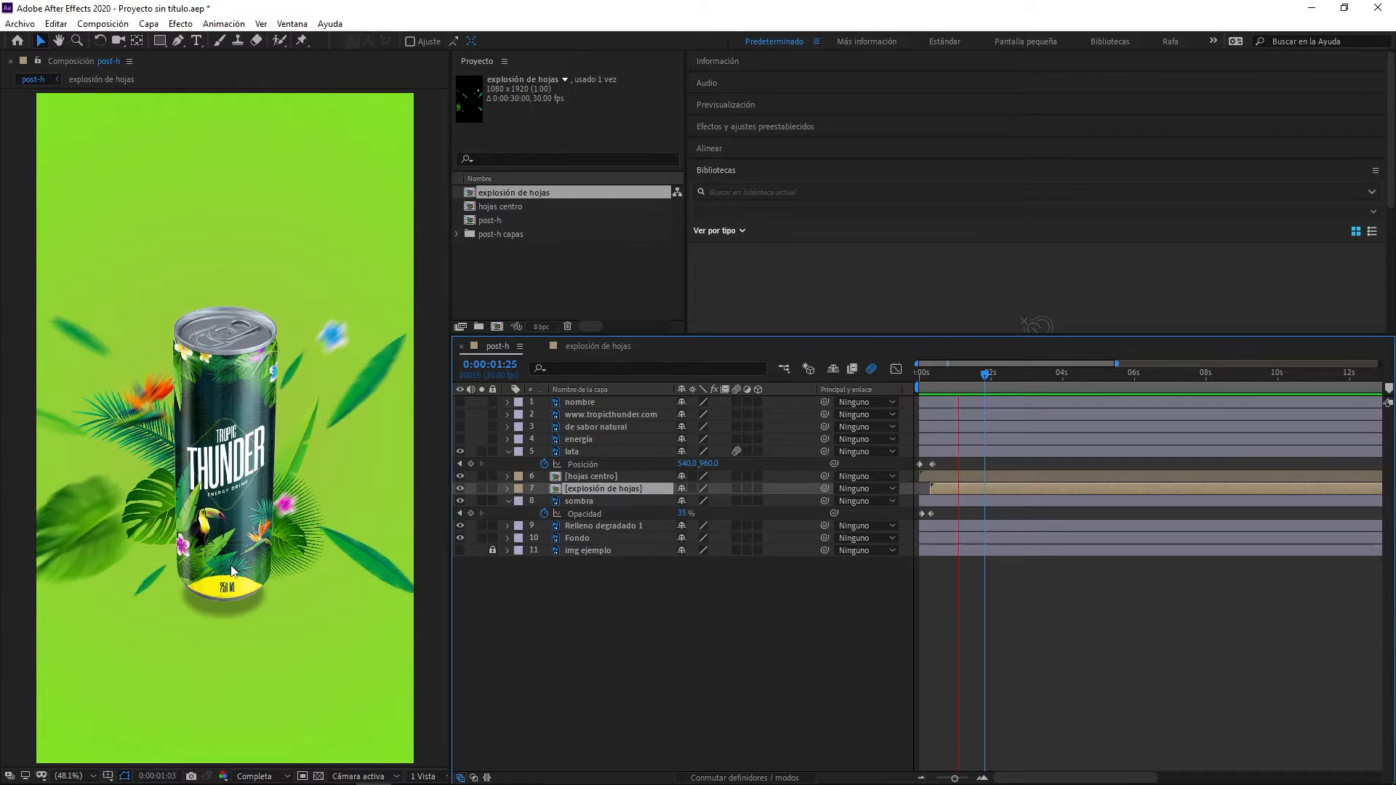
key(space)
key(space)
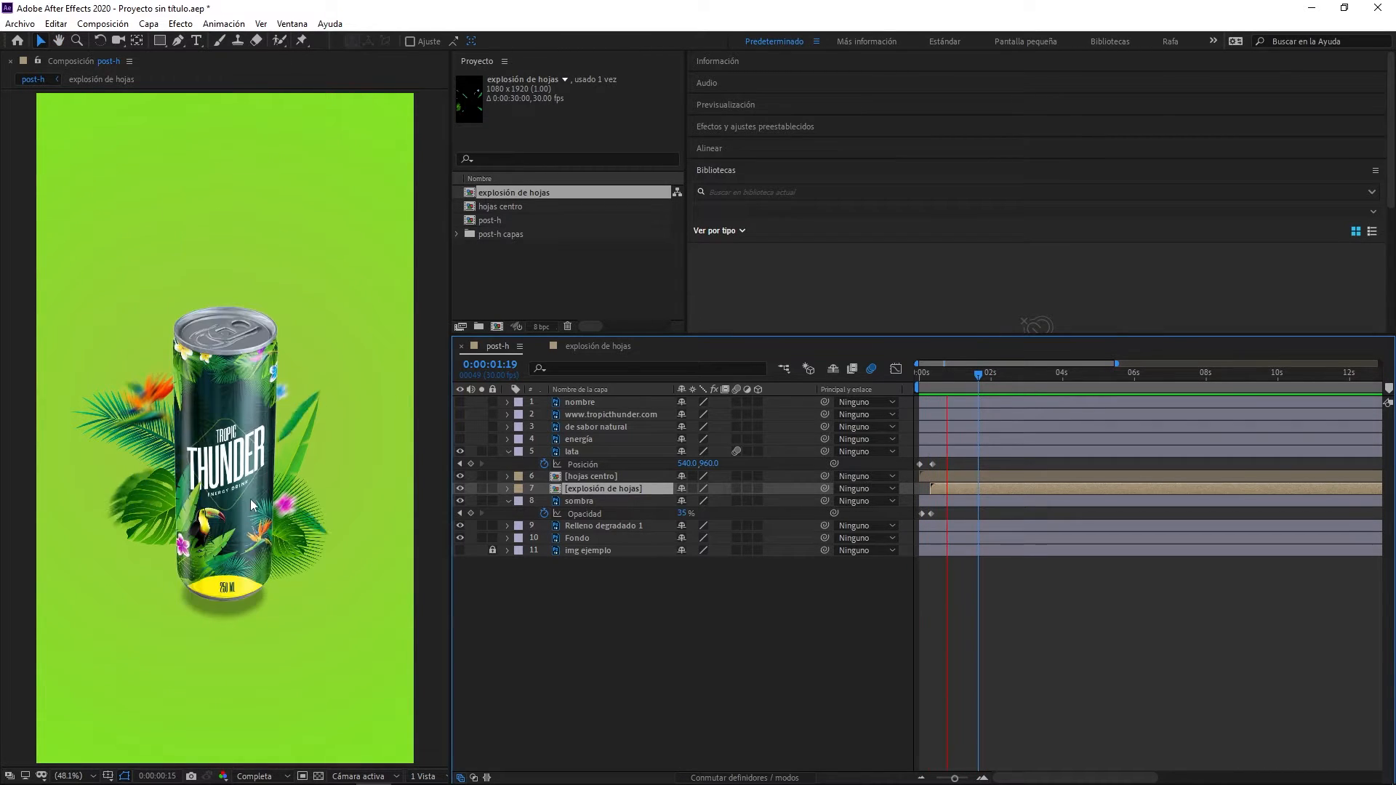
key(space)
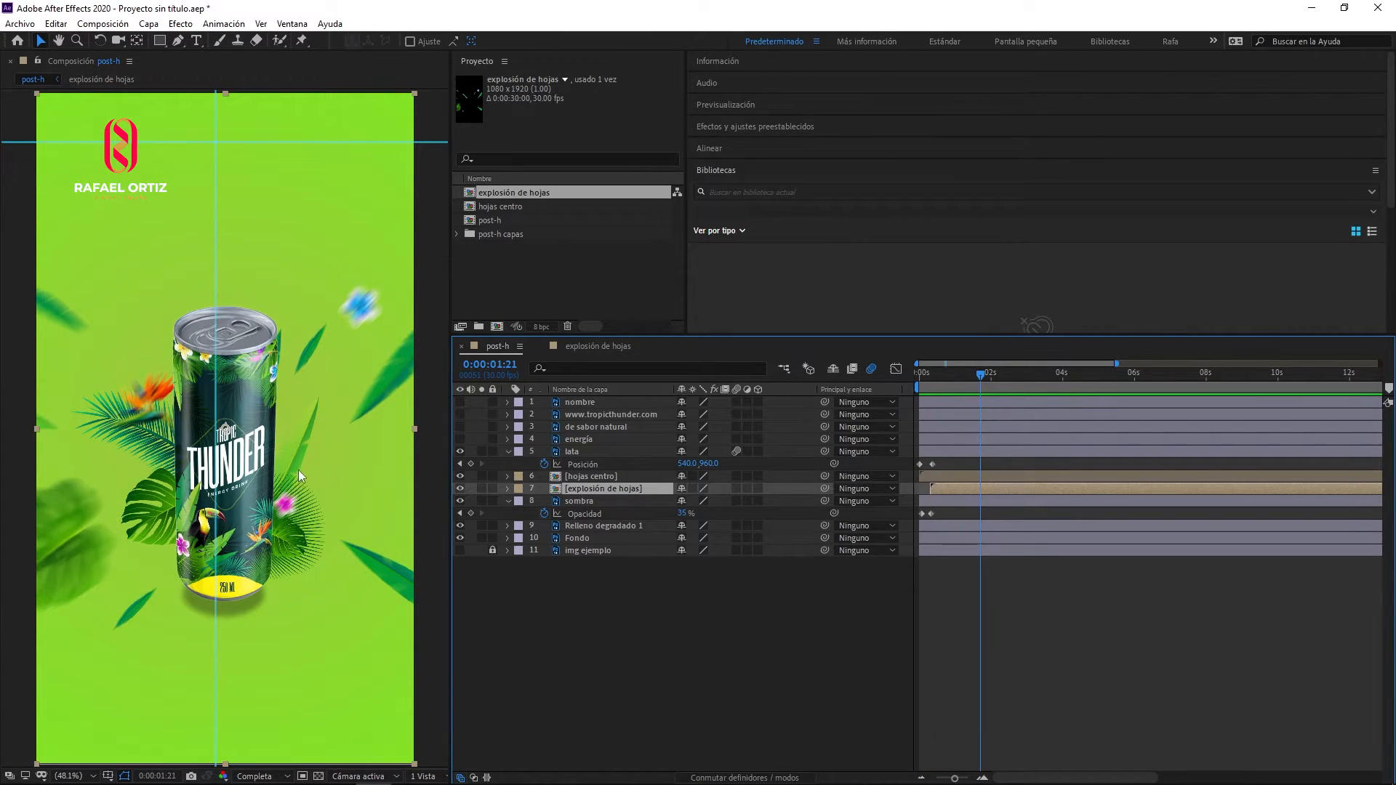
key(space)
key(space)
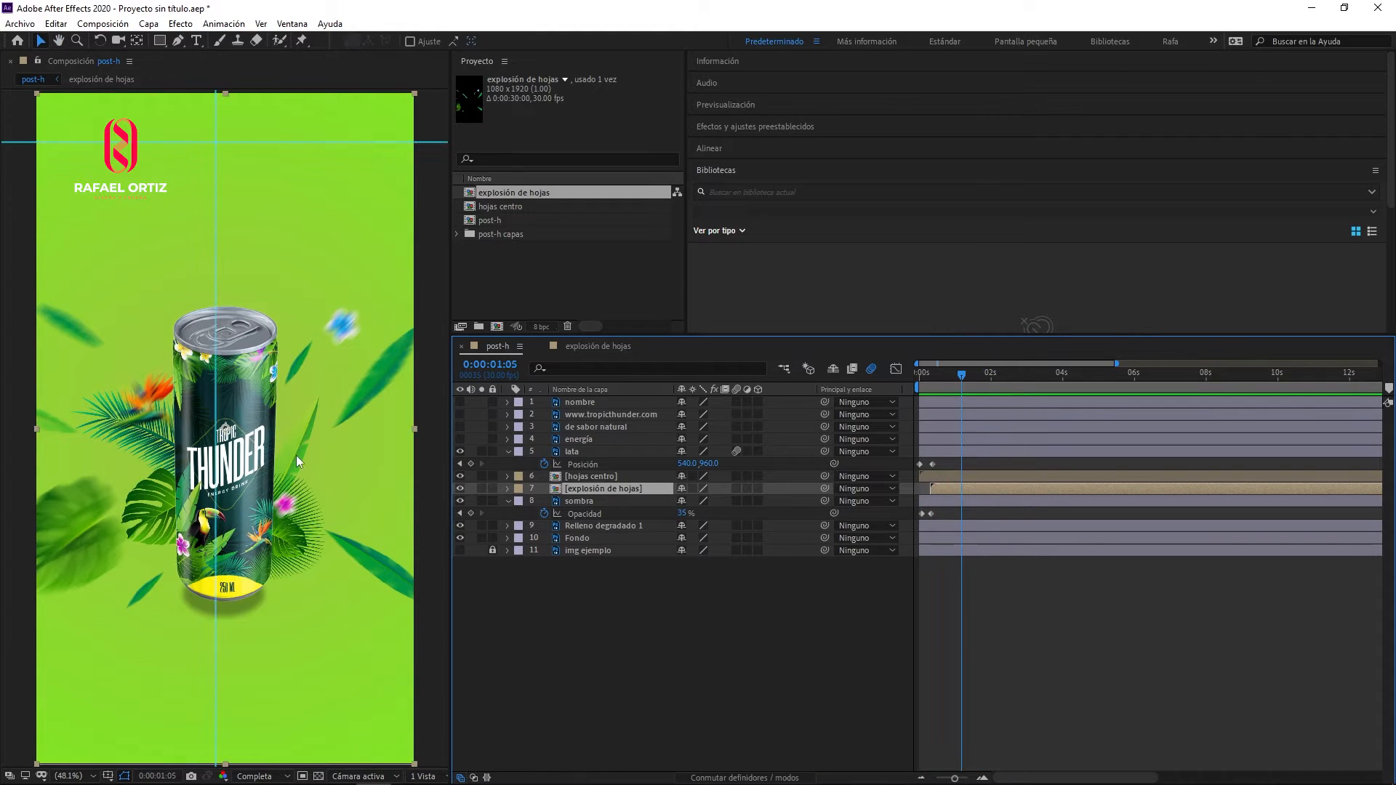
key(space)
key(space)
- In the explosión de hojas composition, move the ending Scale keyframes of all nine layers to frame 16
click(595, 346)
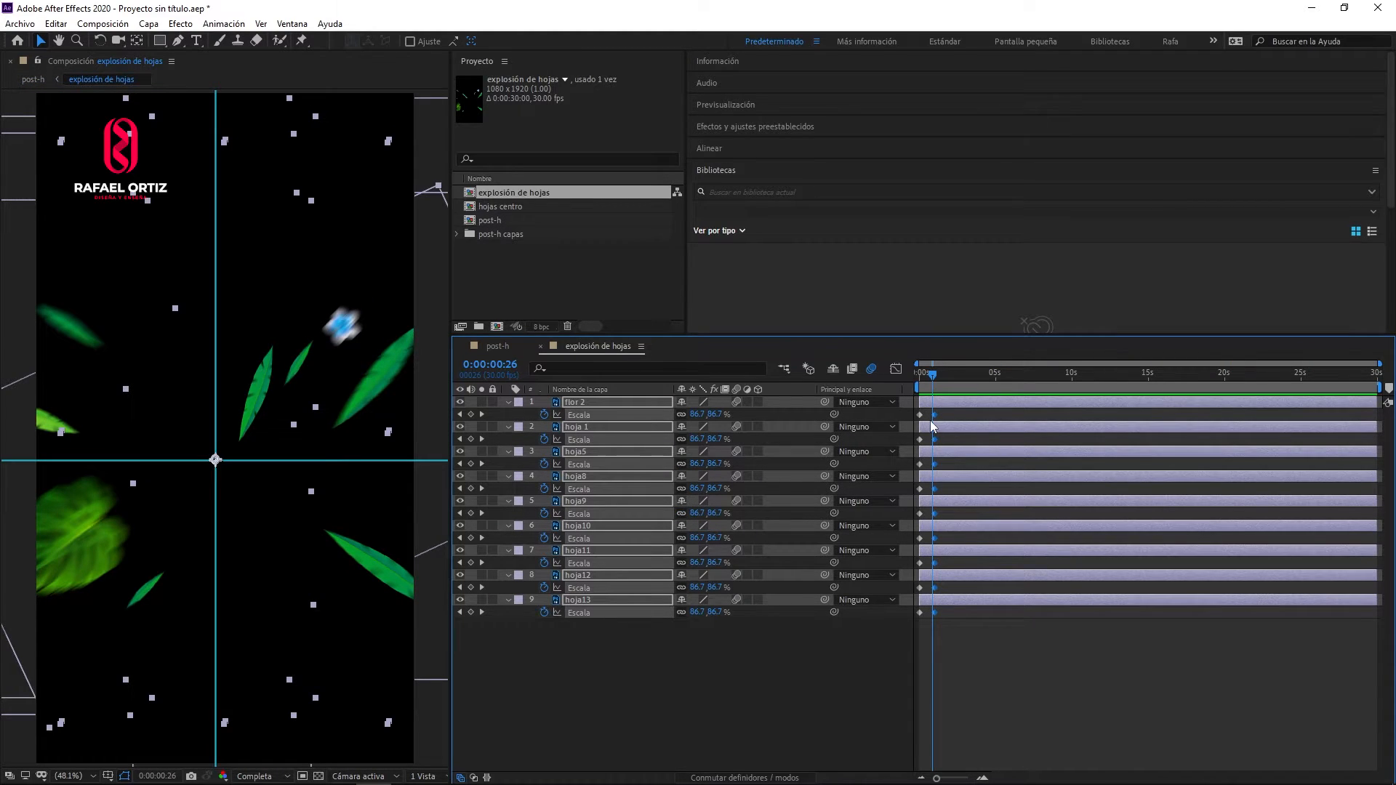
scroll(933, 425, up, 2)
drag(1048, 777, 1026, 778)
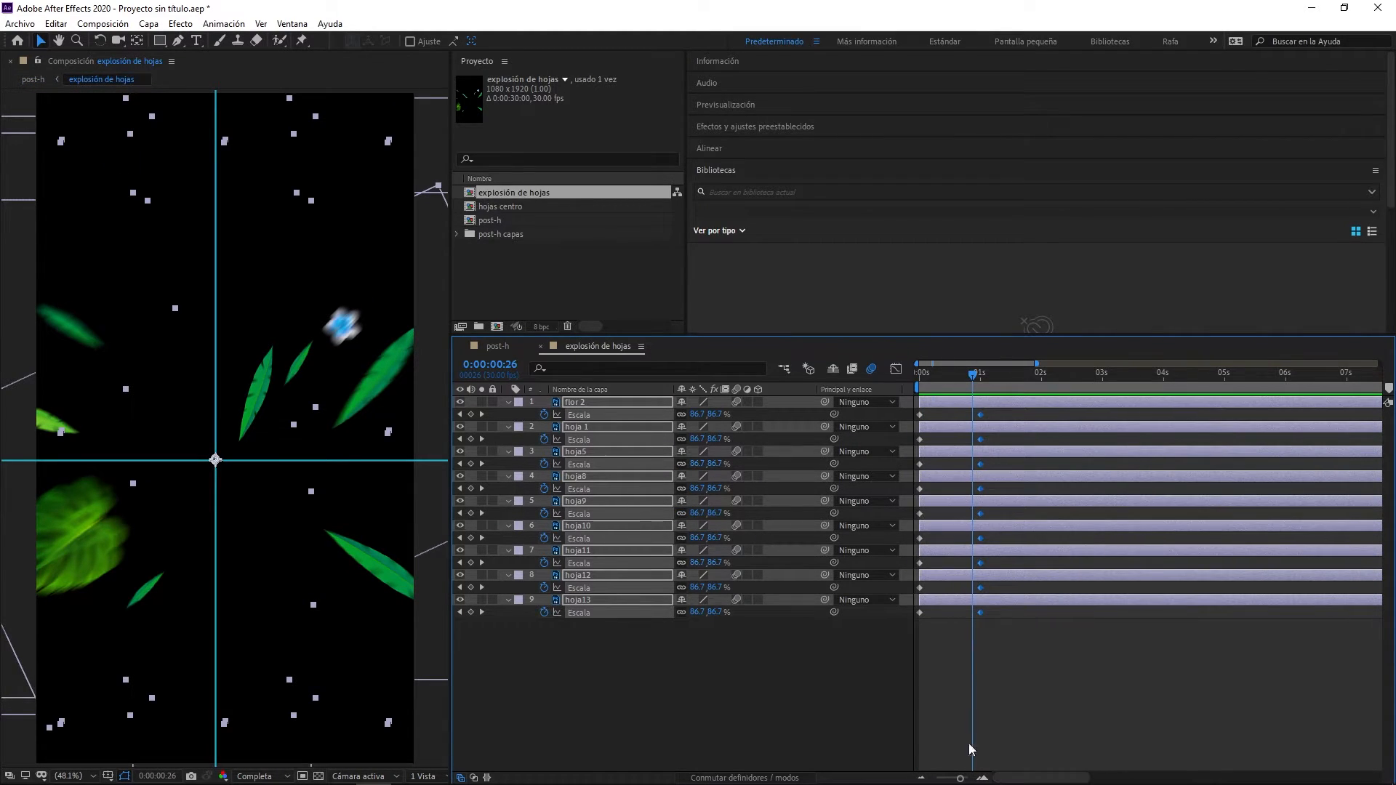
drag(981, 416, 880, 384)
- Return to post-h and preview the shortened leaf explosion against the can's landing
click(497, 347)
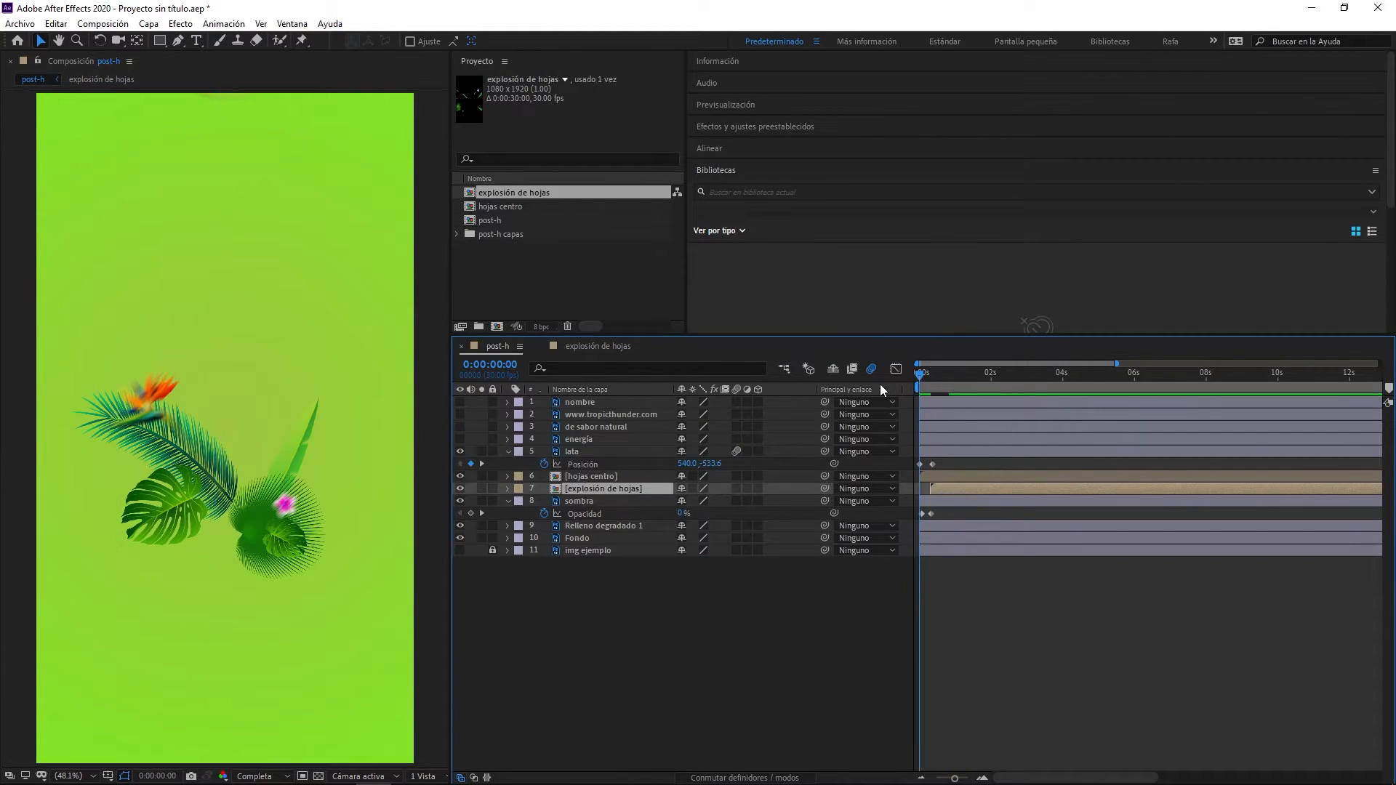
key(space)
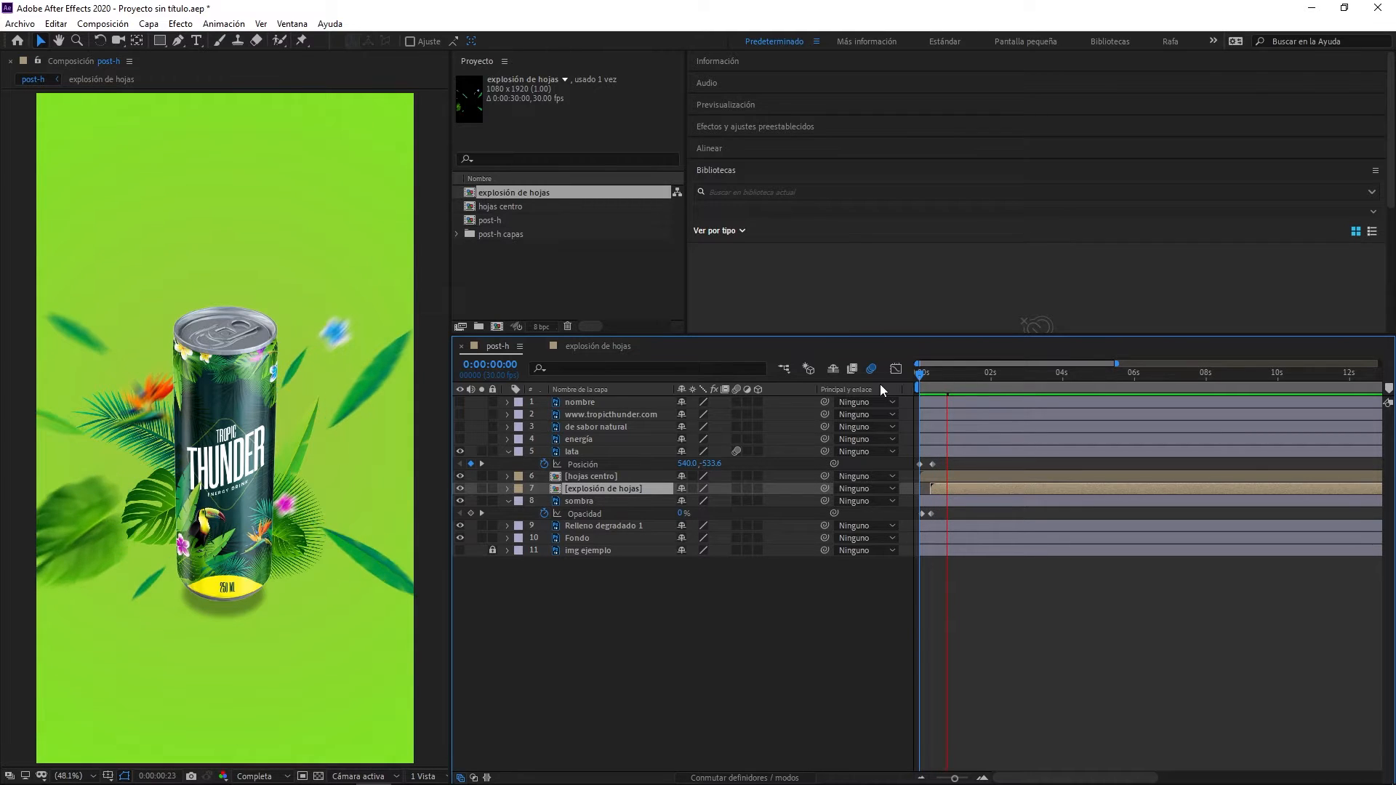
key(space)
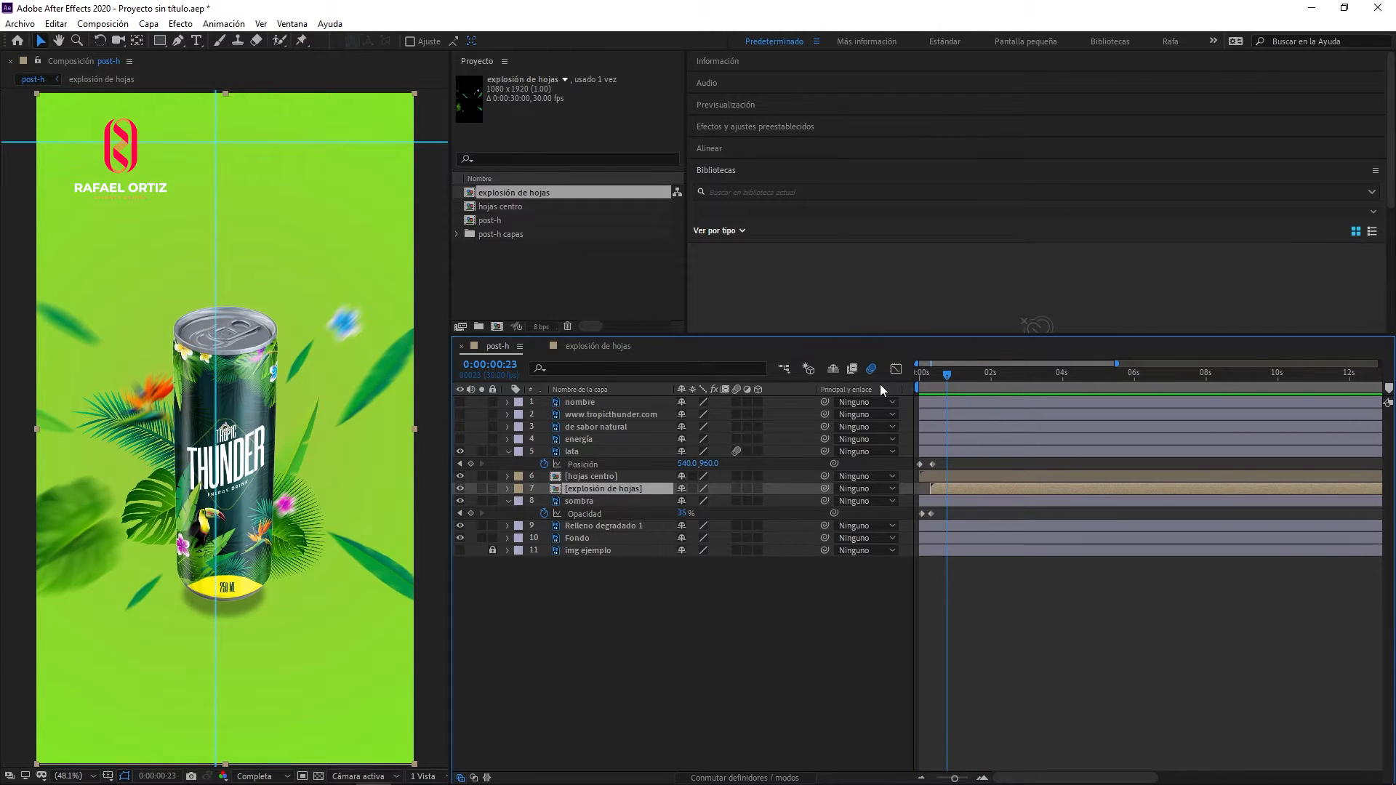
key(space)
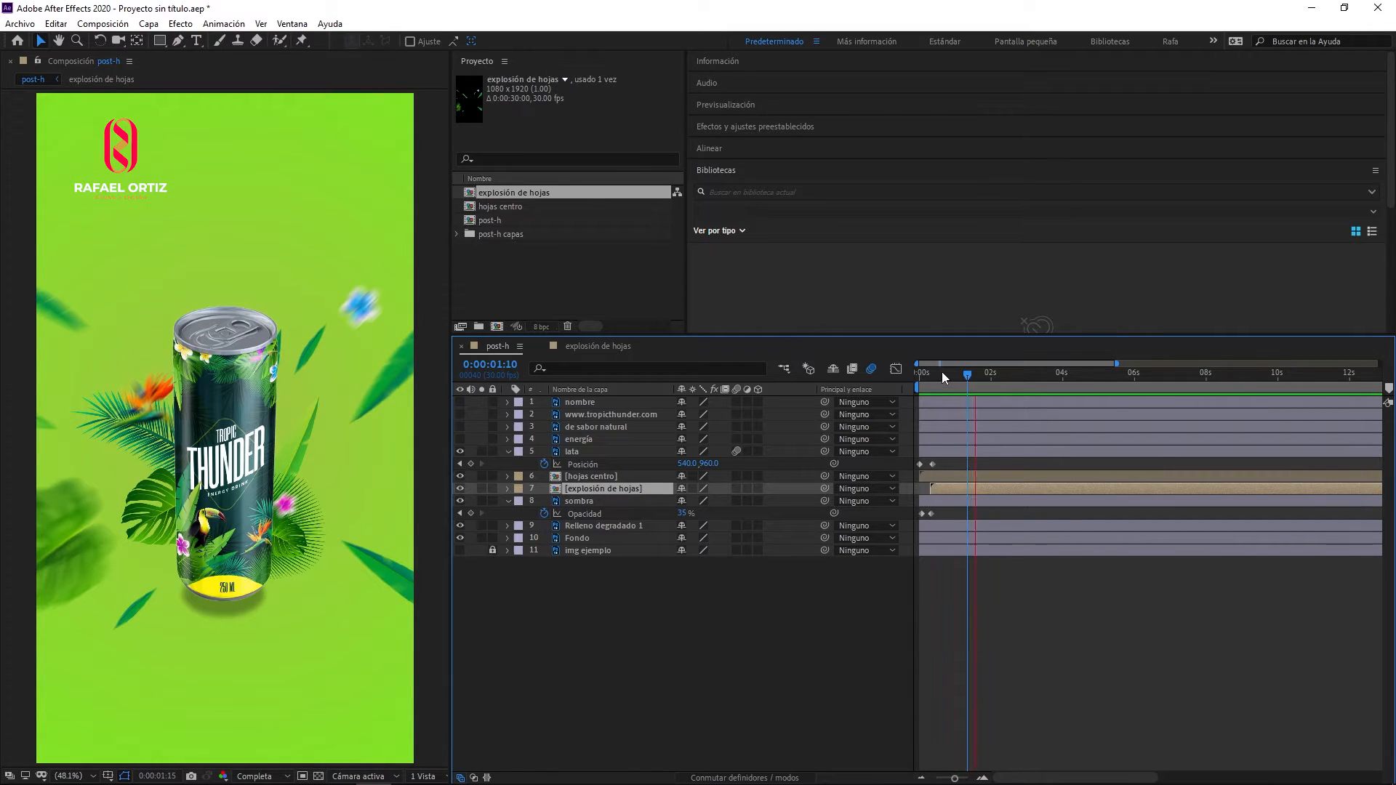
key(space)
mouse_move(941, 377)
mouse_down()
mouse_move(915, 378)
mouse_move(945, 382)
mouse_up()
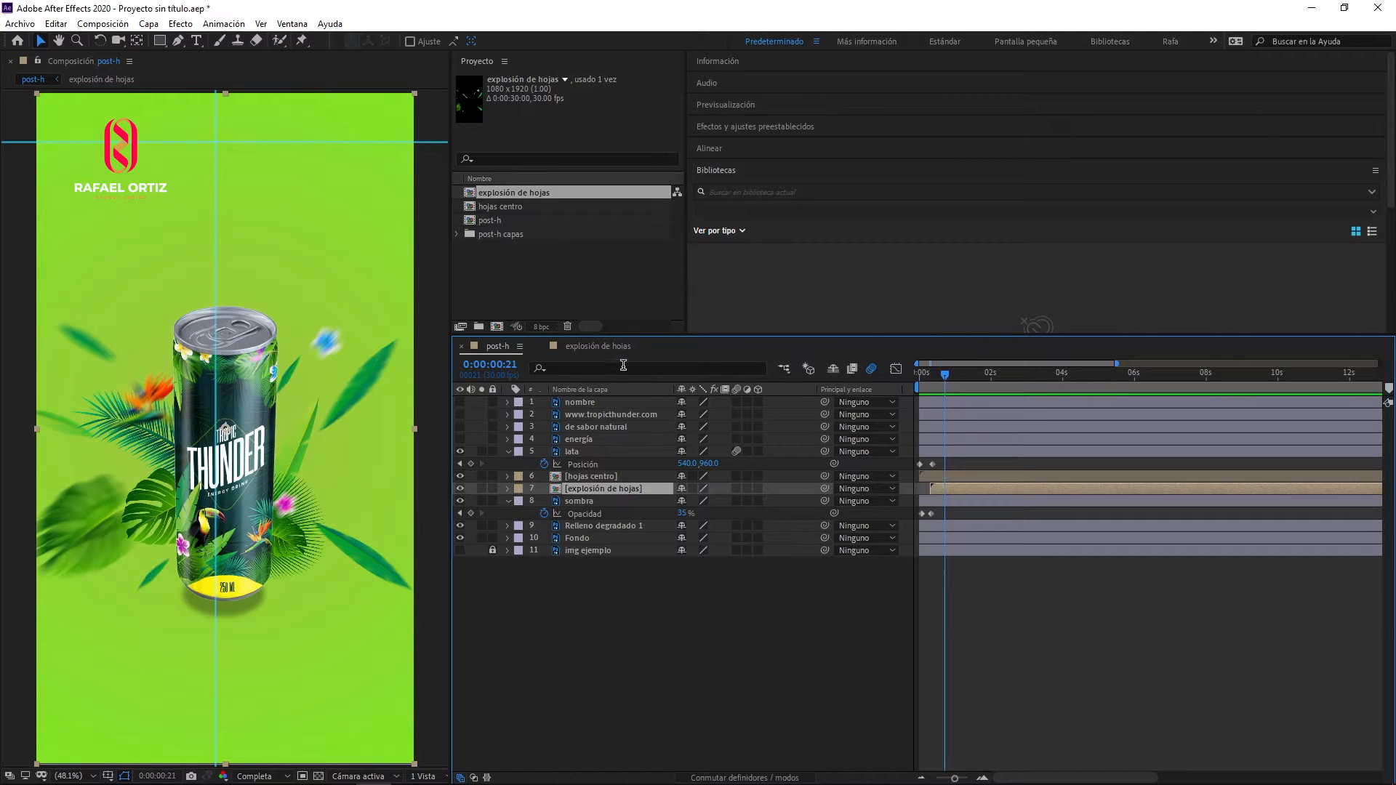
- In explosión de hojas, ease all nine layers' ending Scale keyframes down to zero speed in the speed graph, with a long incoming influence
click(592, 346)
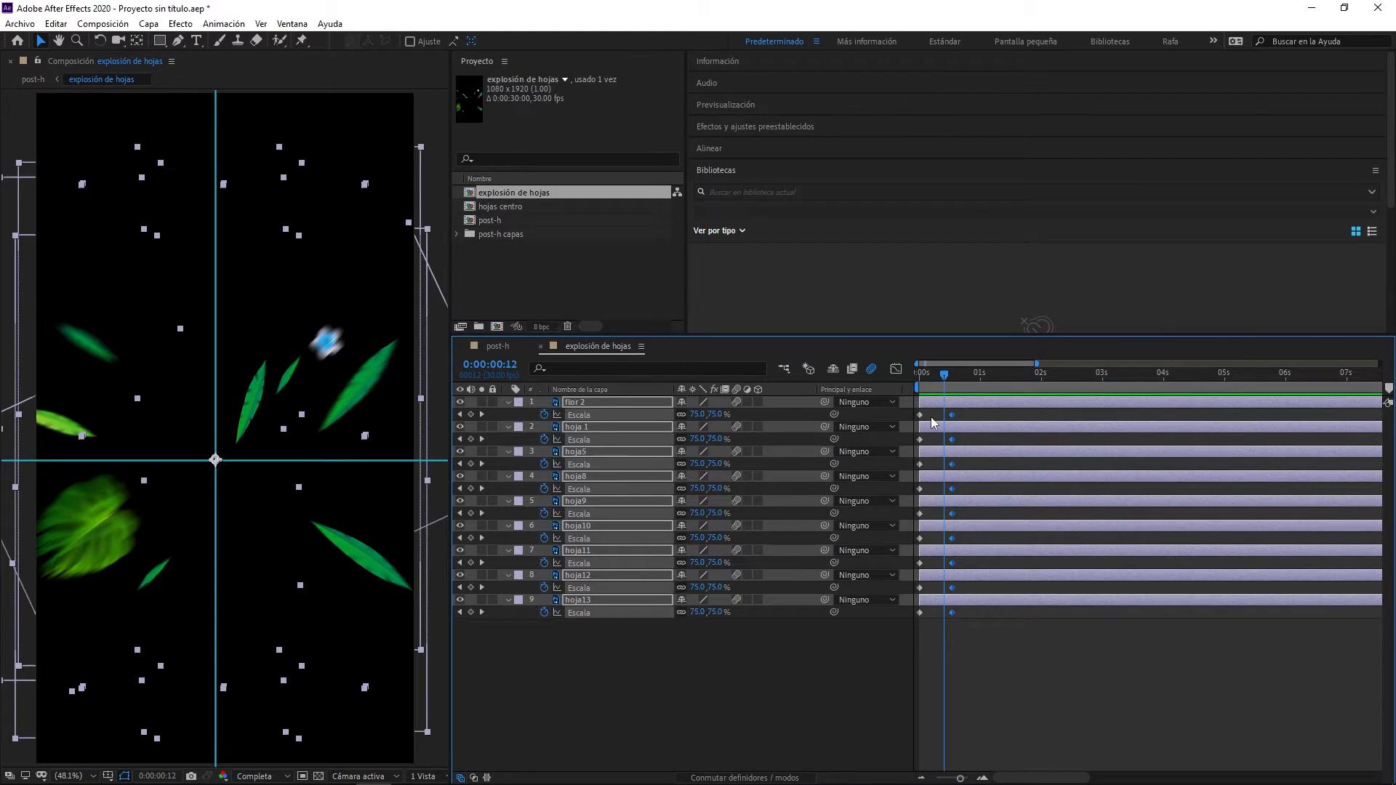
drag(945, 379, 918, 646)
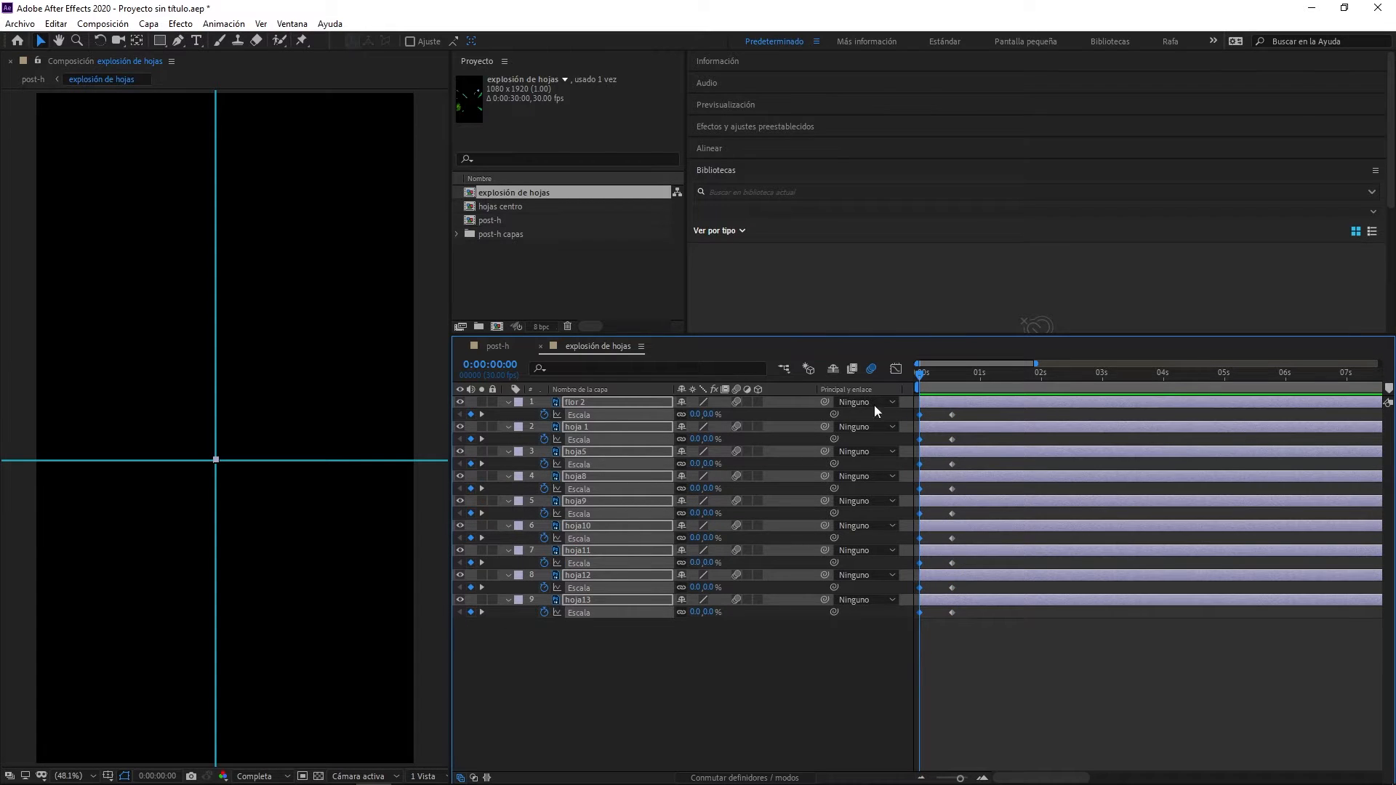
click(896, 370)
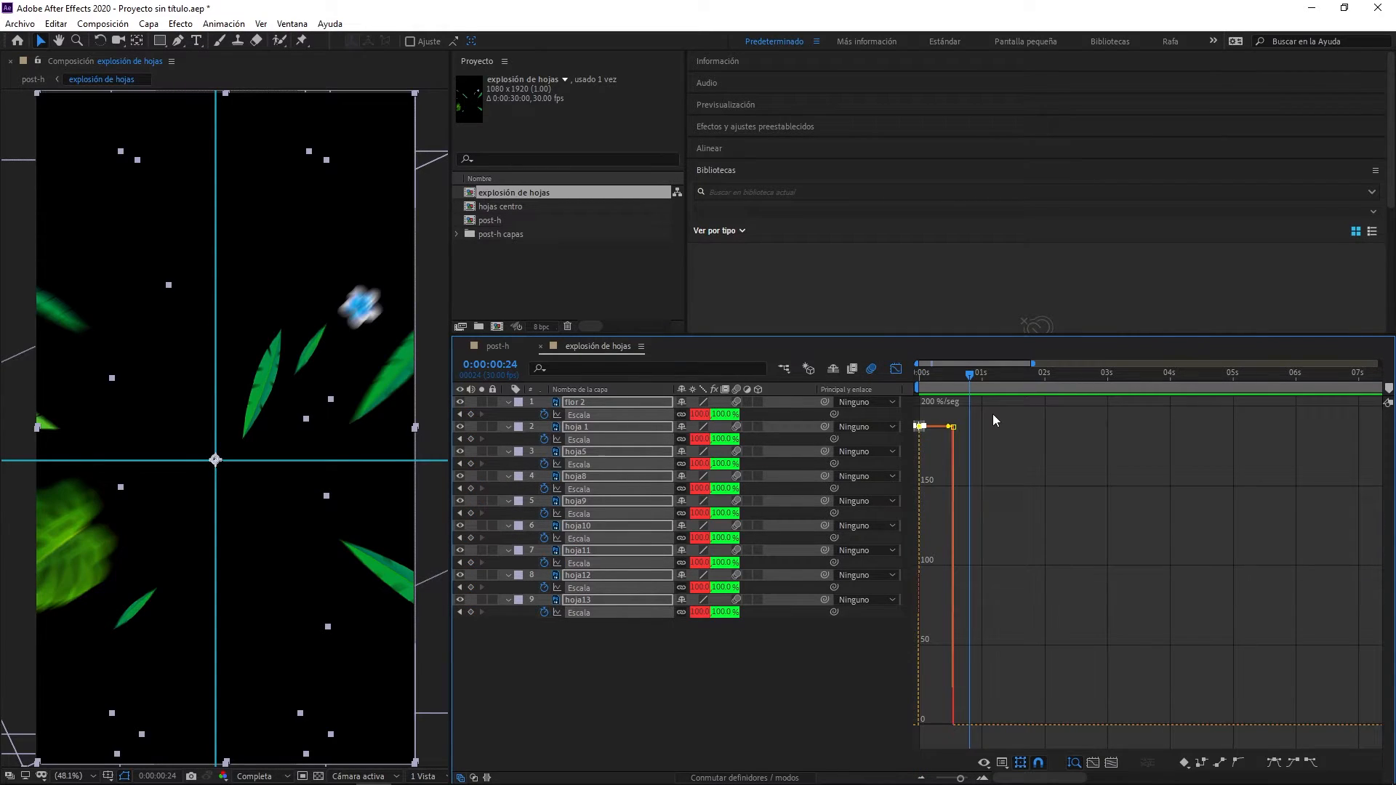
drag(993, 413, 944, 449)
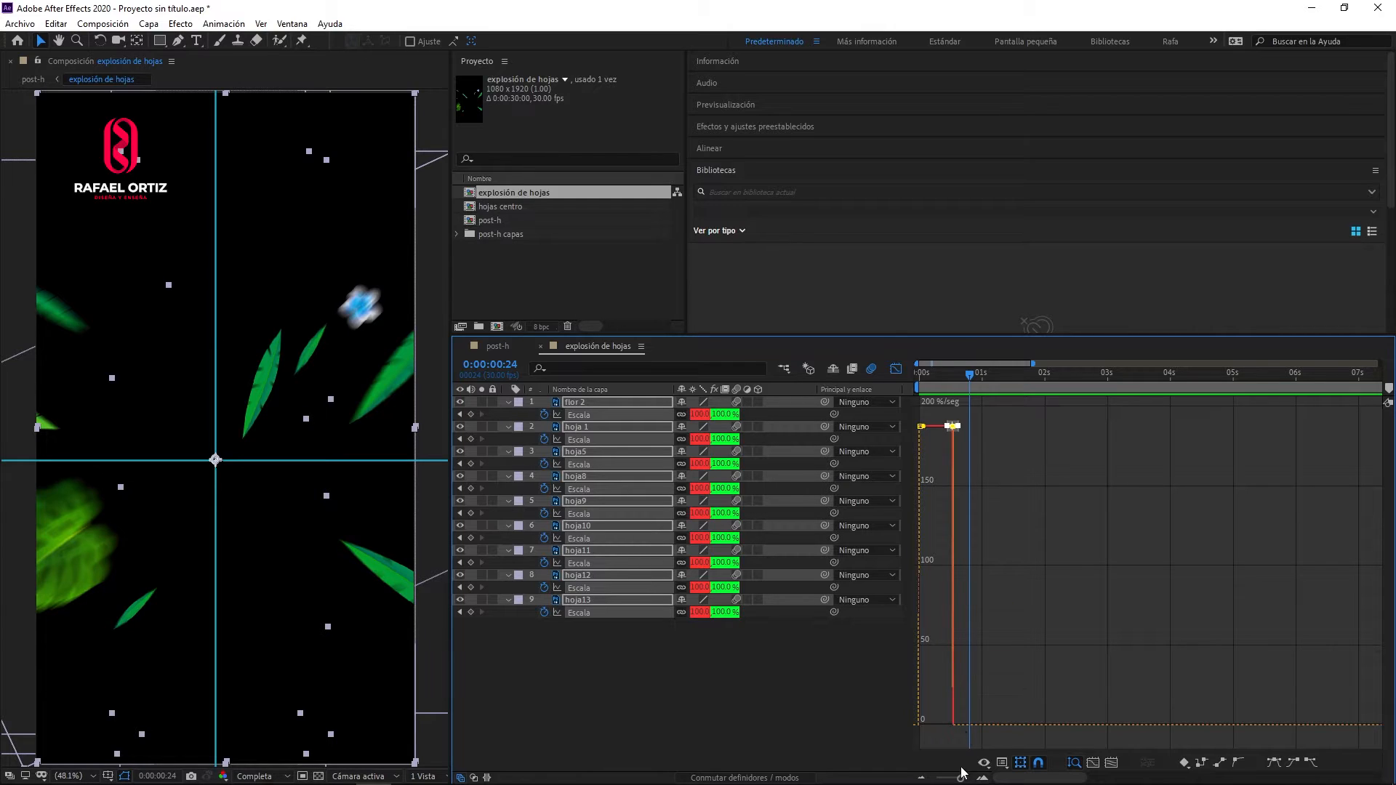
drag(961, 779, 1004, 783)
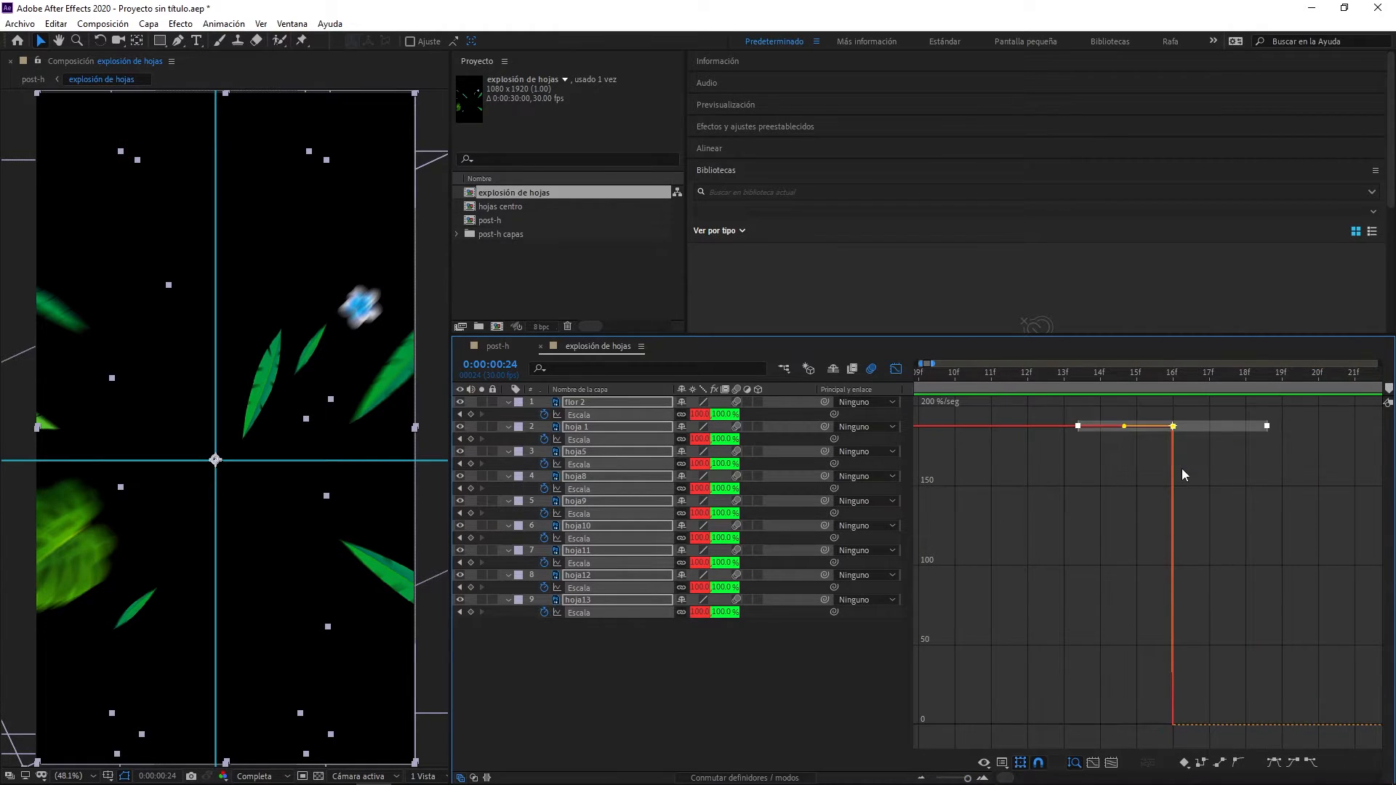
drag(1125, 444, 848, 721)
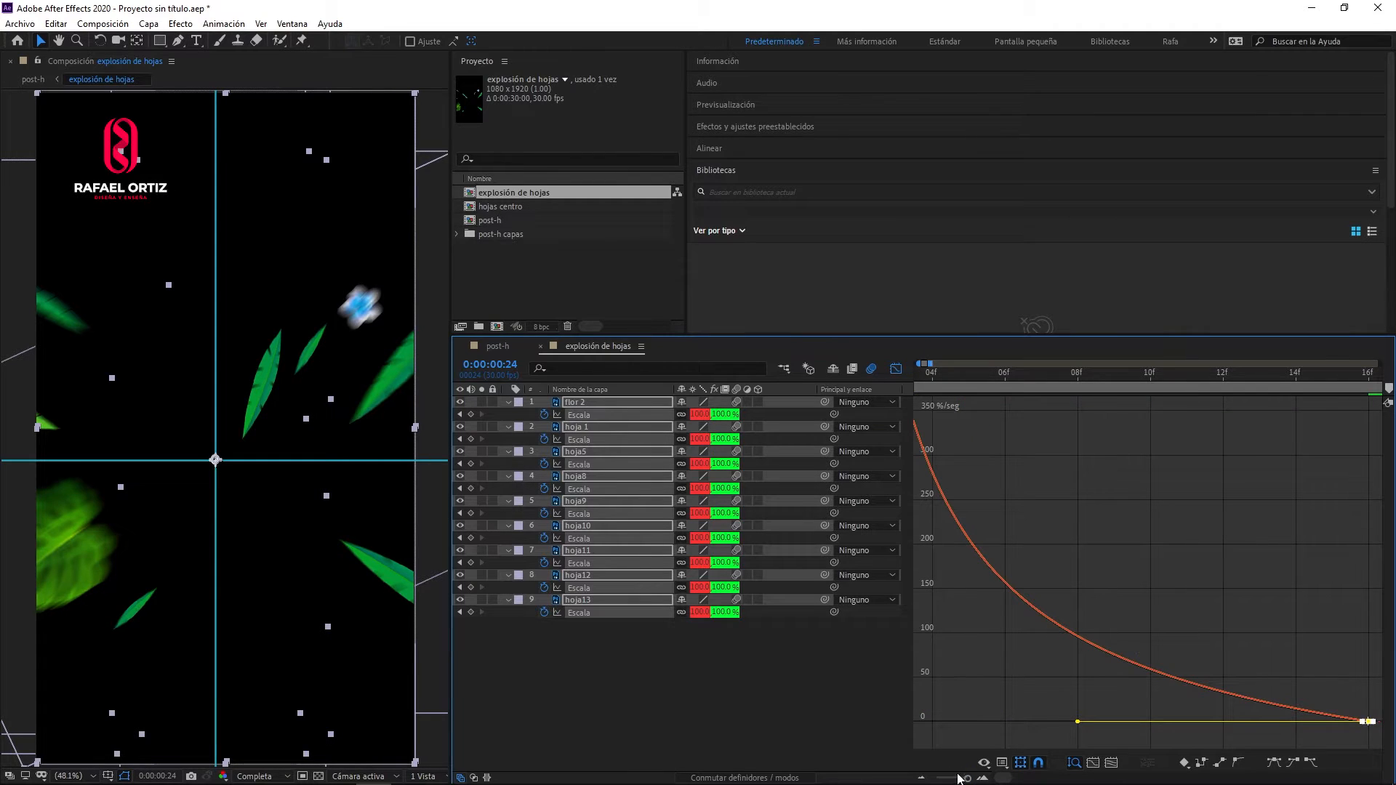
mouse_move(964, 778)
mouse_down()
mouse_move(951, 778)
mouse_move(968, 780)
mouse_up()
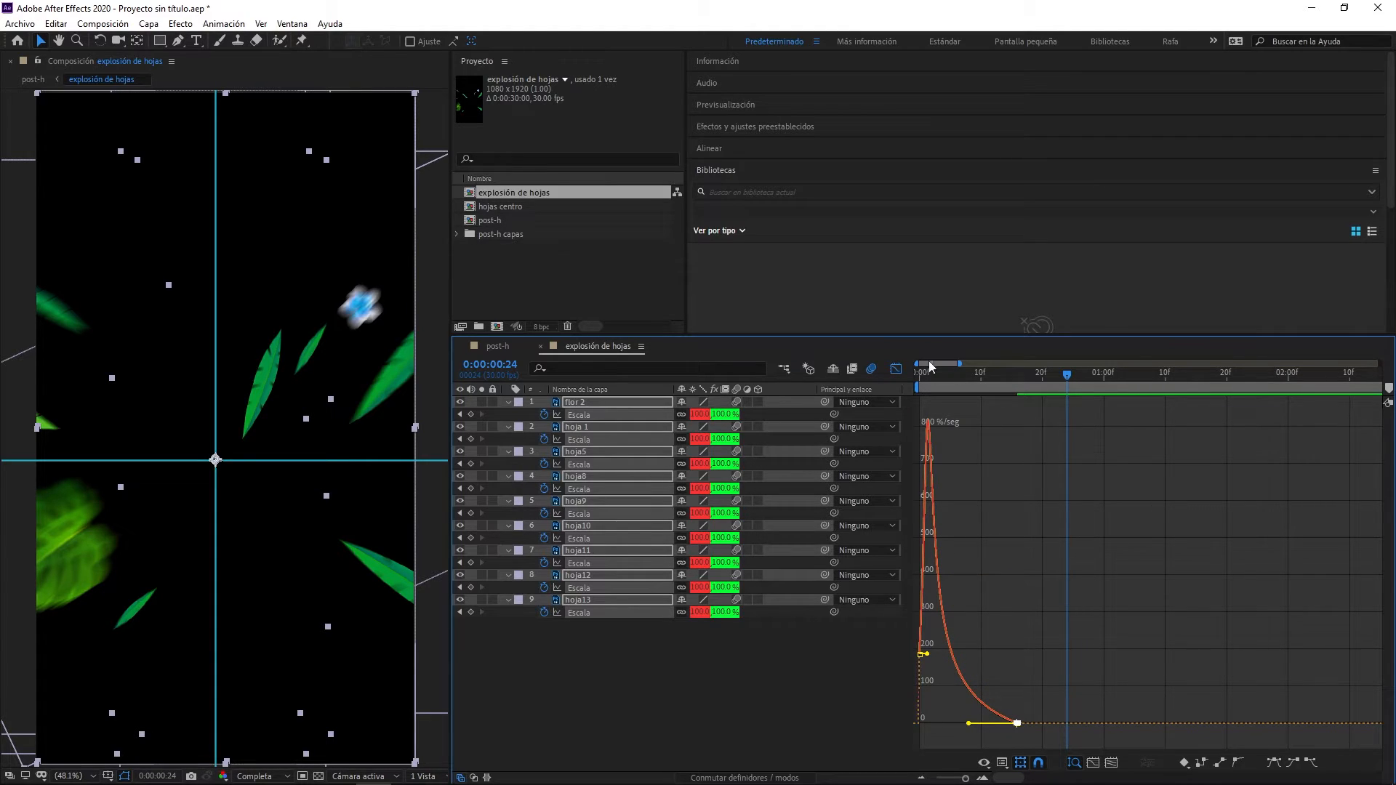
click(896, 369)
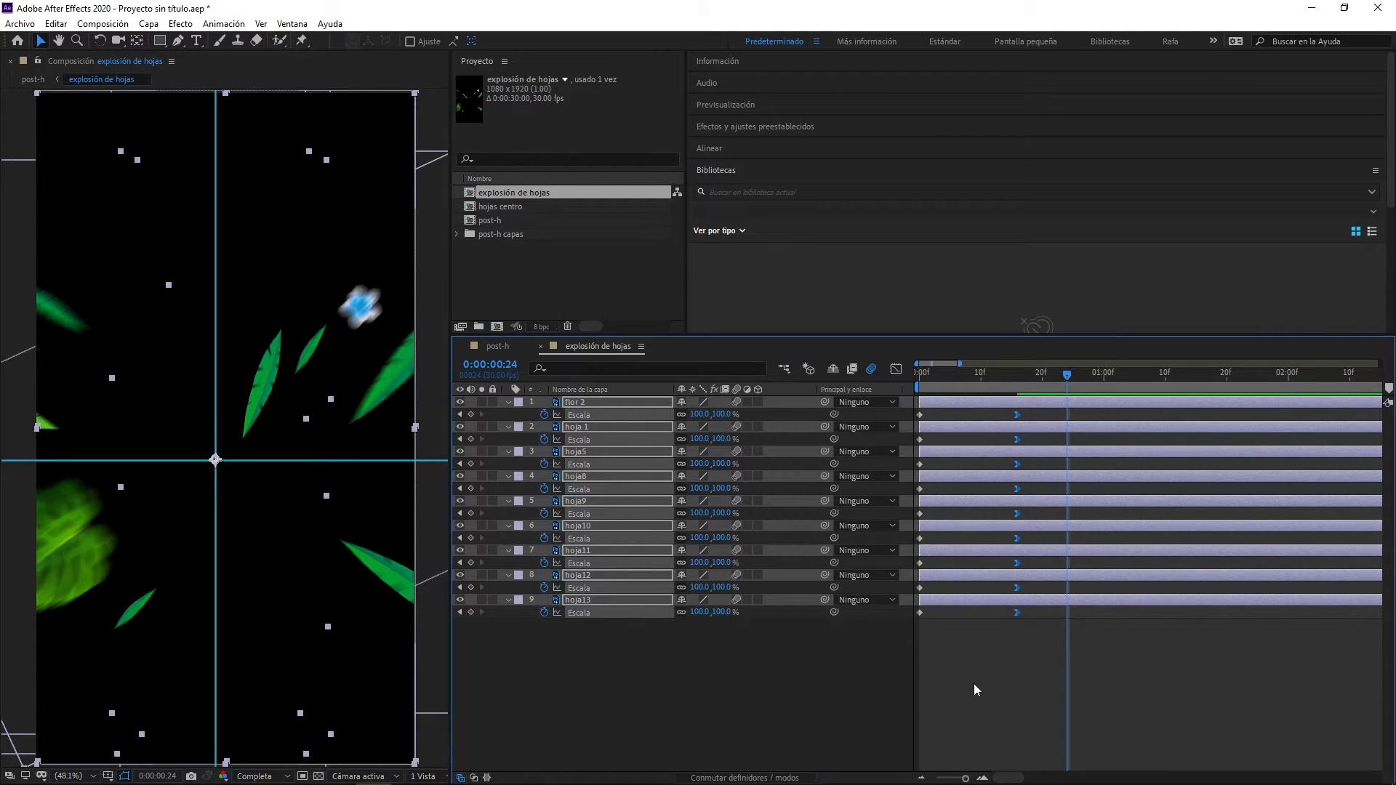
- Preview the eased leaf explosion in its own composition and again with the can's drop in post-h
key(space)
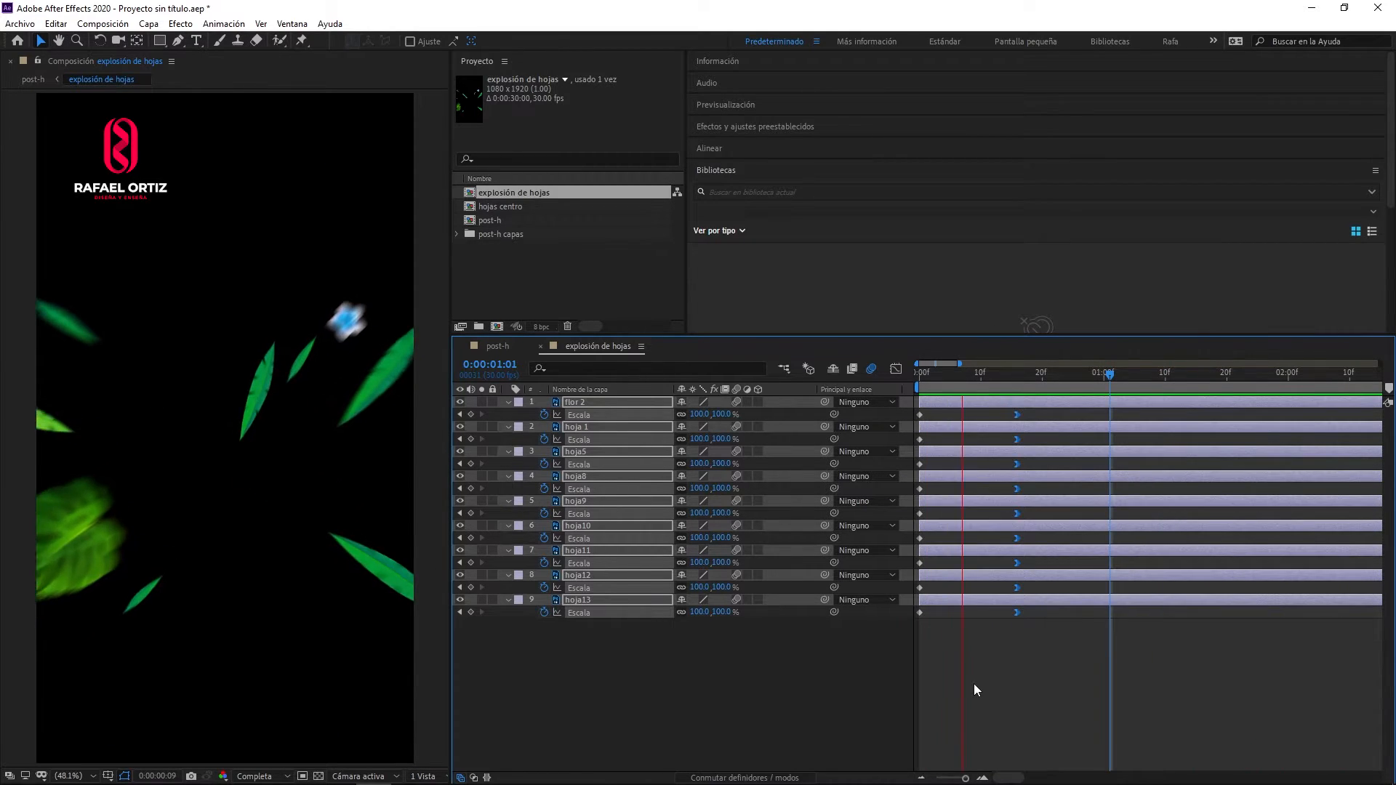
key(space)
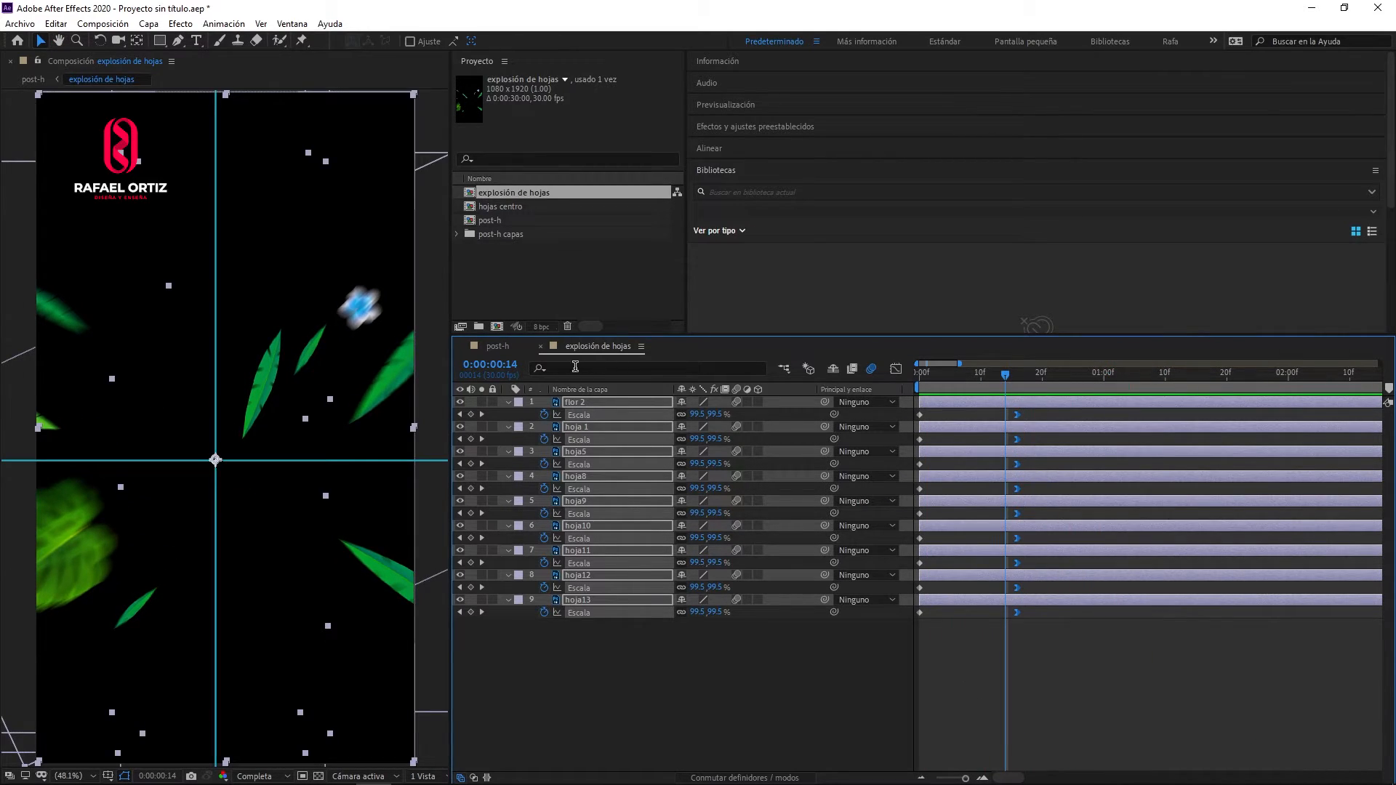
click(489, 345)
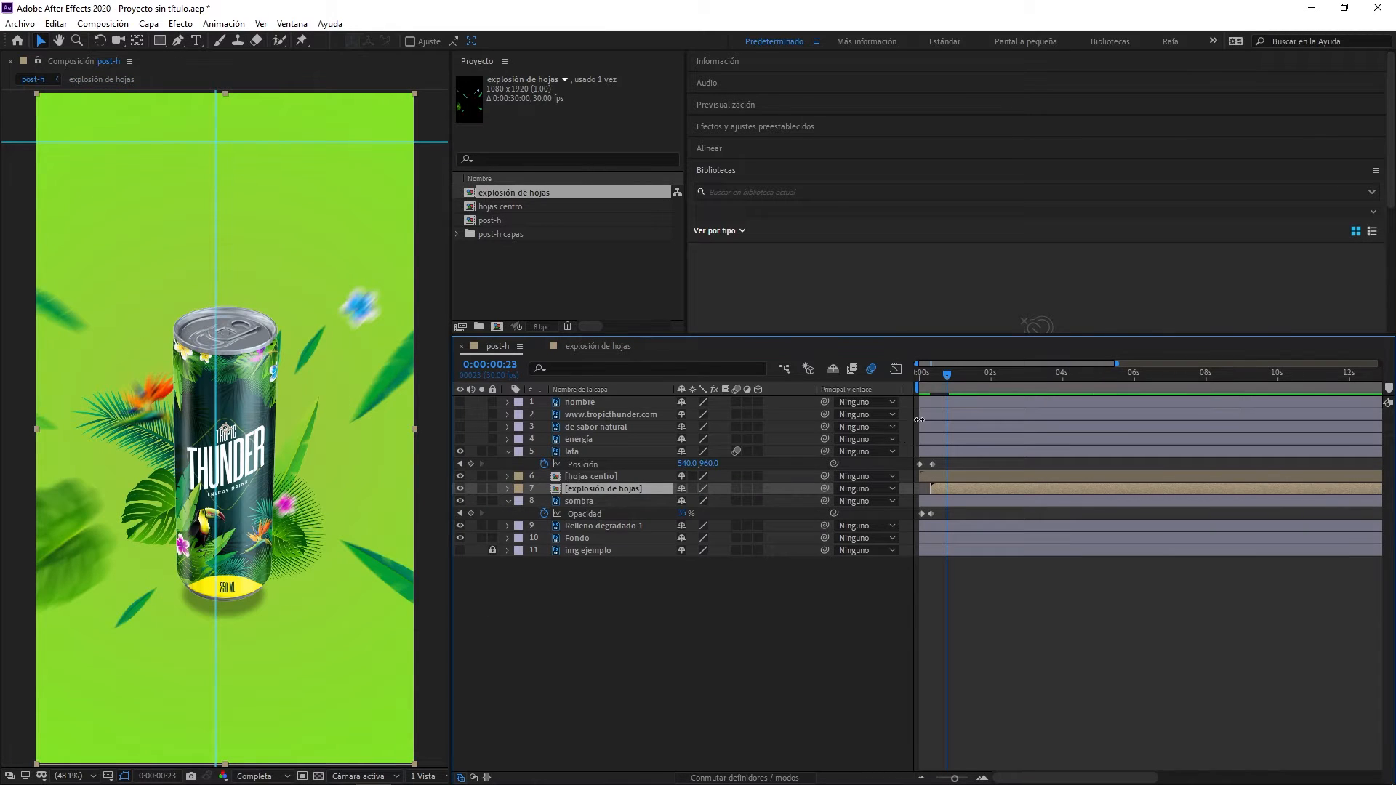
key(space)
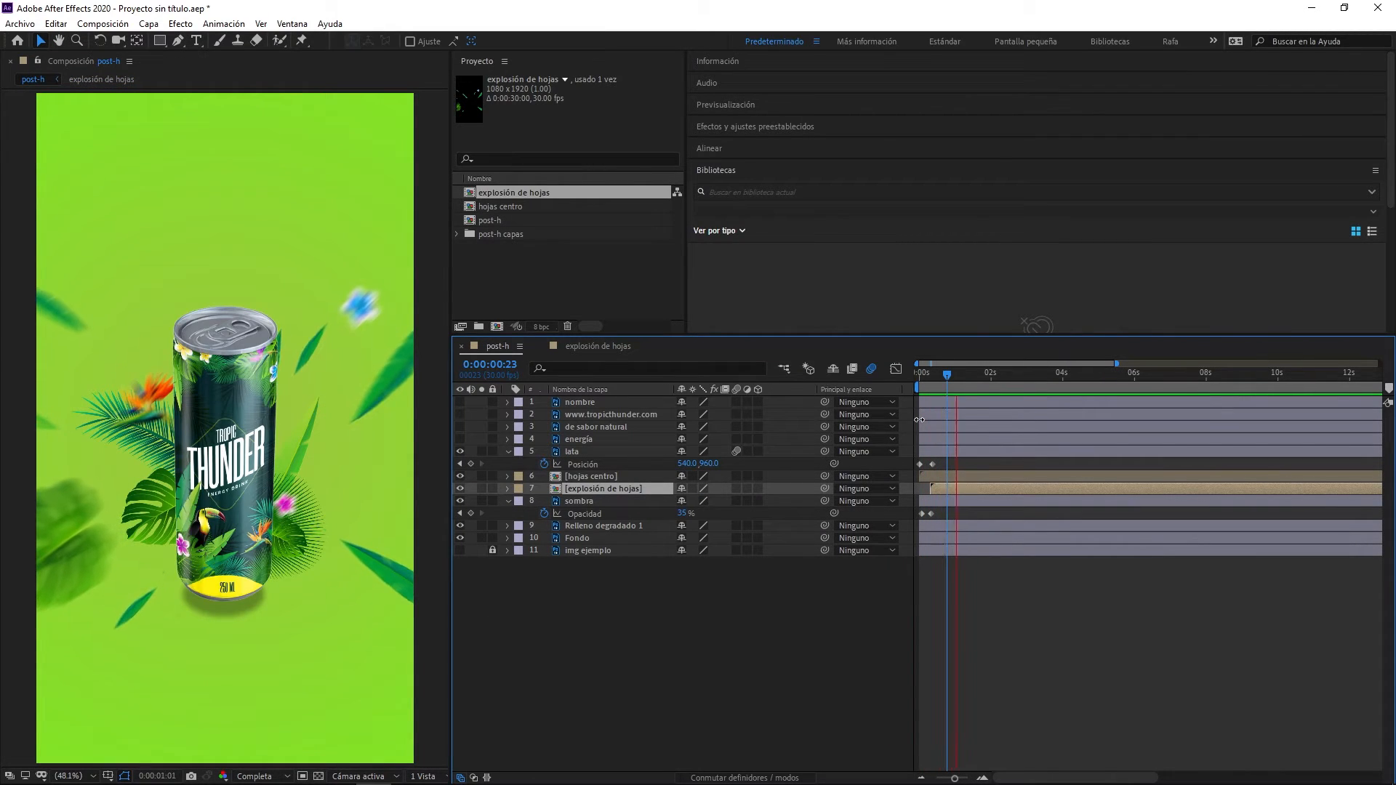
drag(925, 377, 897, 381)
key(space)
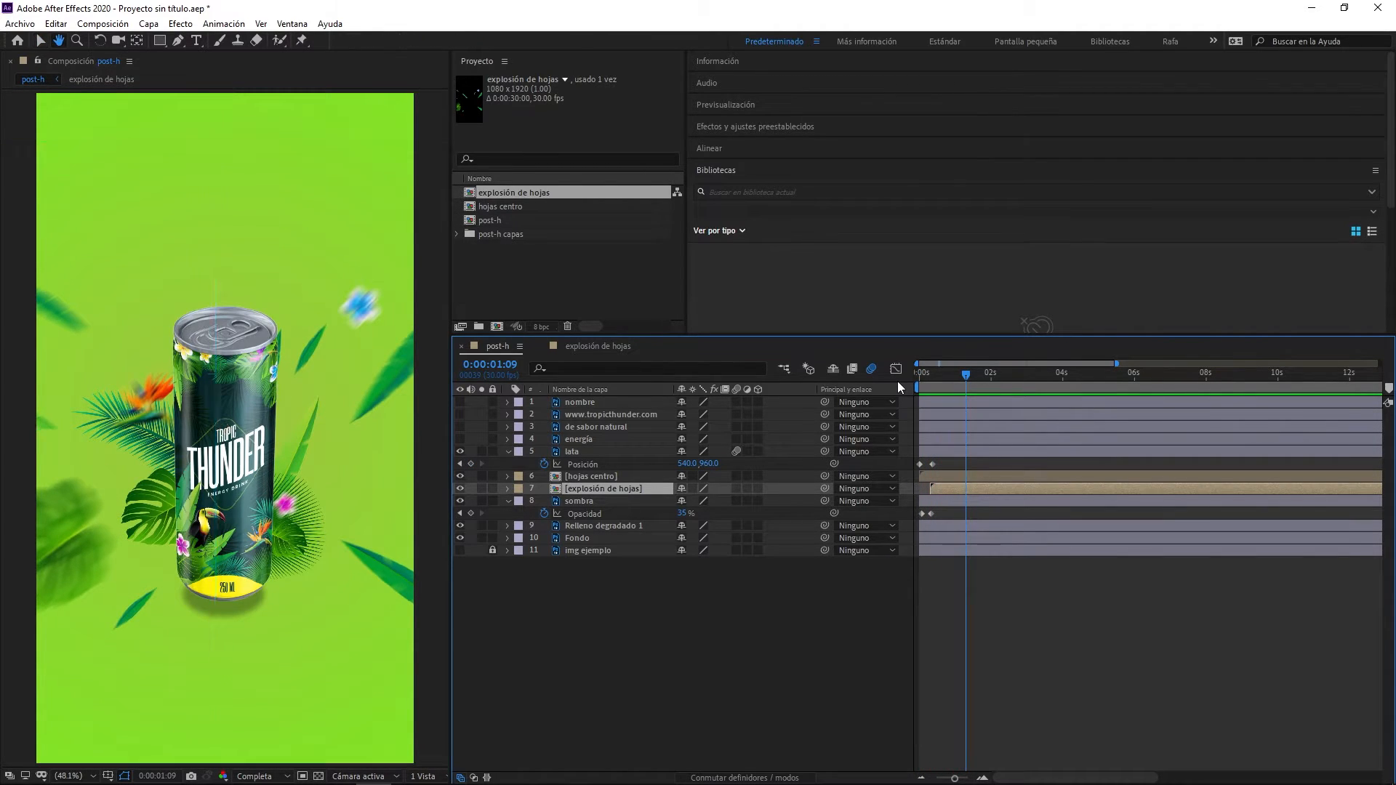
key(space)
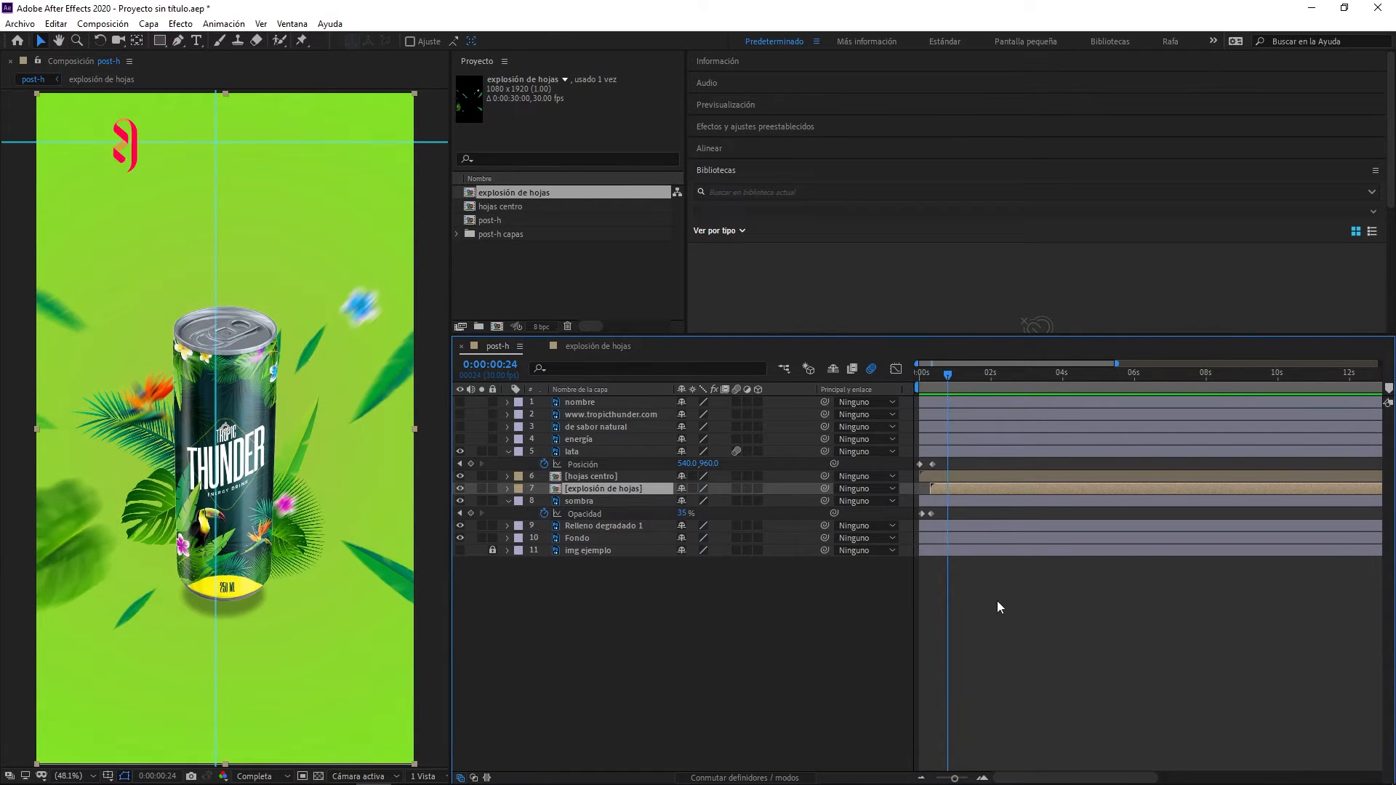
- Enable motion blur on the explosión de hojas layer in post-h and preview the animation
click(736, 489)
key(space)
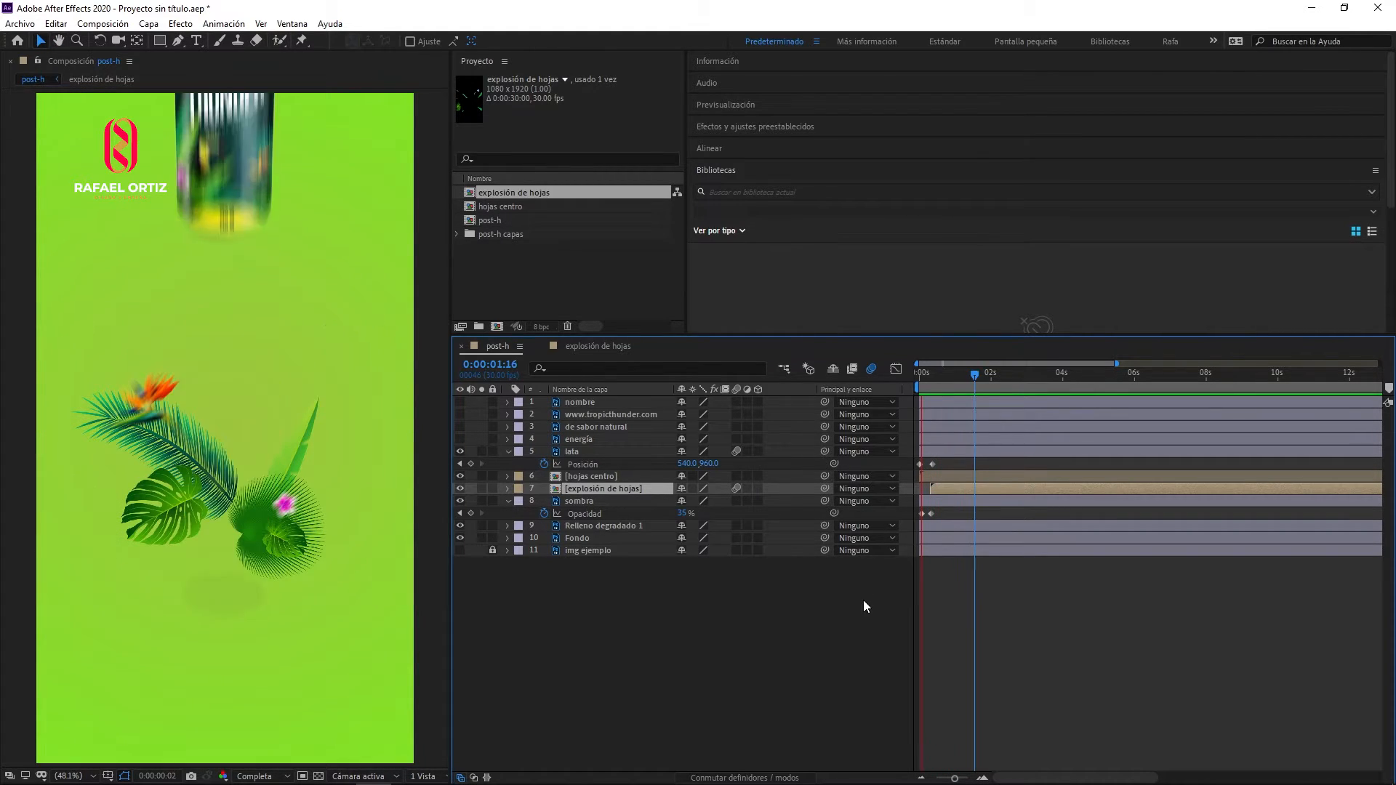
key(space)
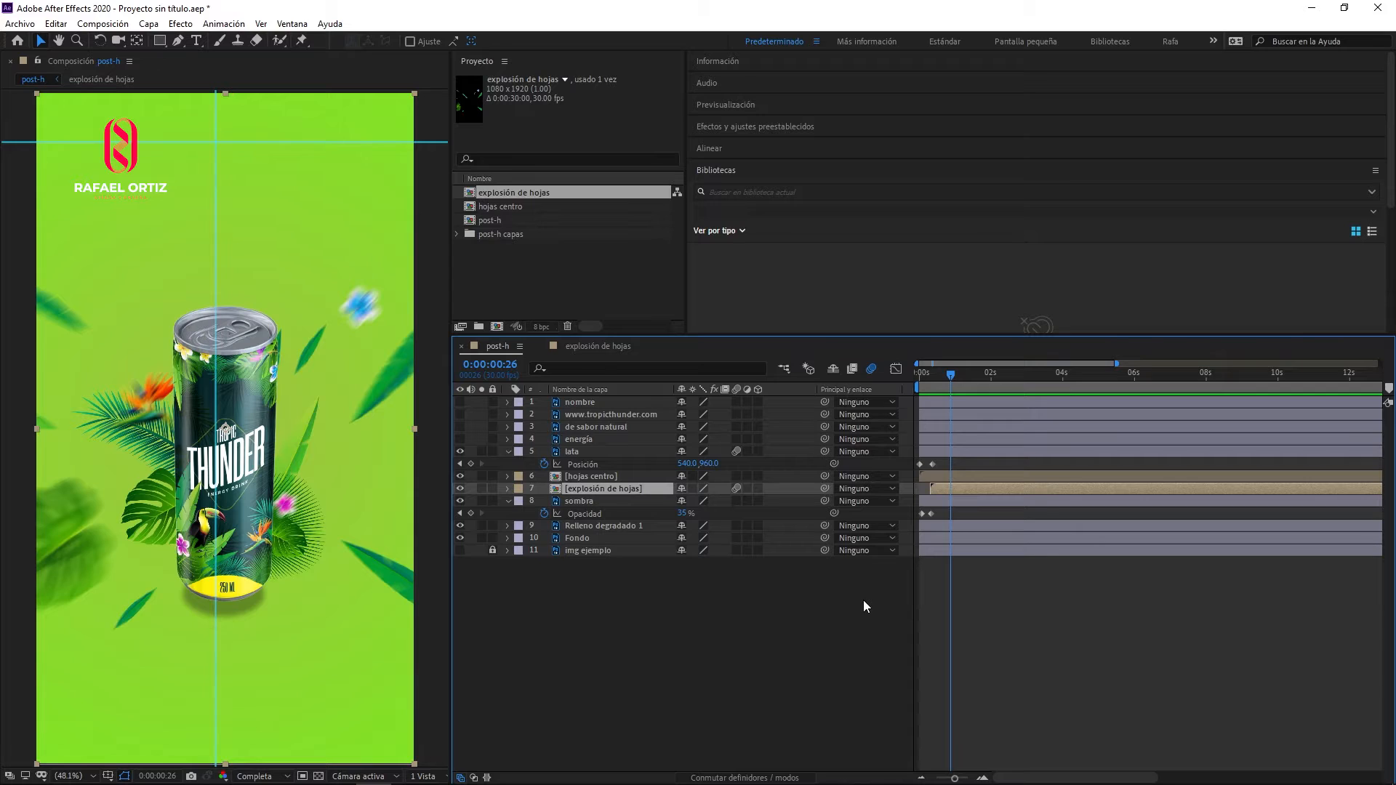
- Open the hojas centro composition, move flor 1's anchor point down to where the central leaves meet, and shift the vertical guide toward it
double_click(557, 477)
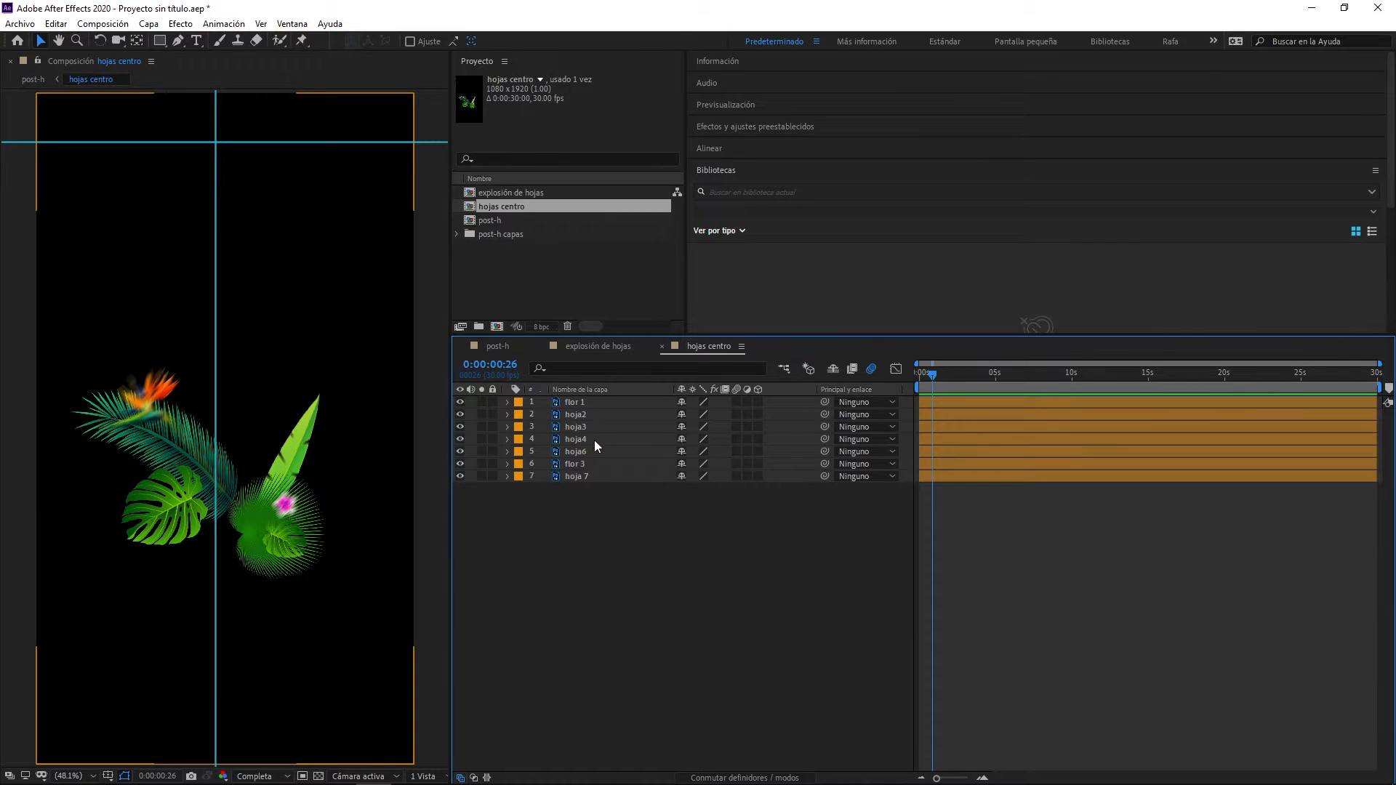
mouse_move(925, 378)
mouse_down()
mouse_move(972, 373)
mouse_move(943, 378)
mouse_up()
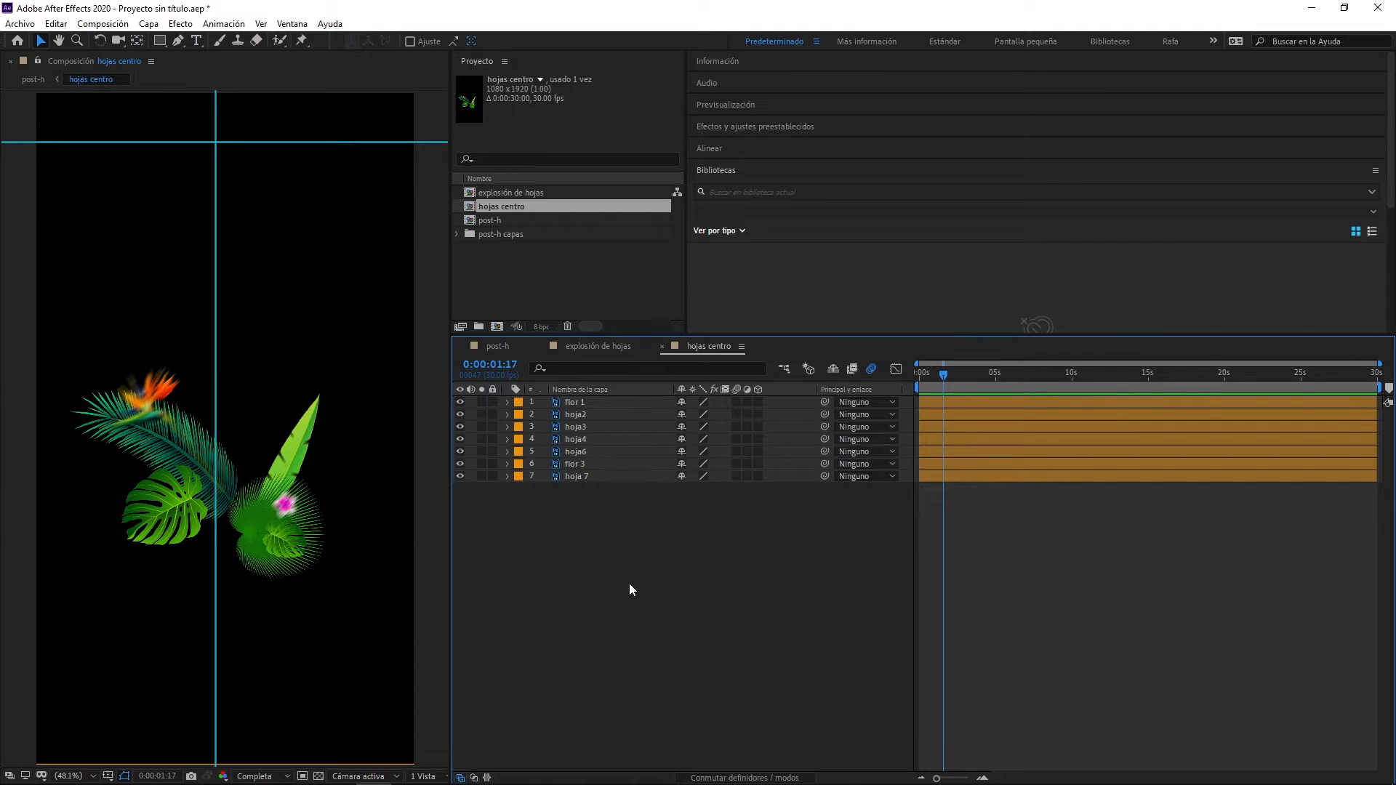
click(577, 401)
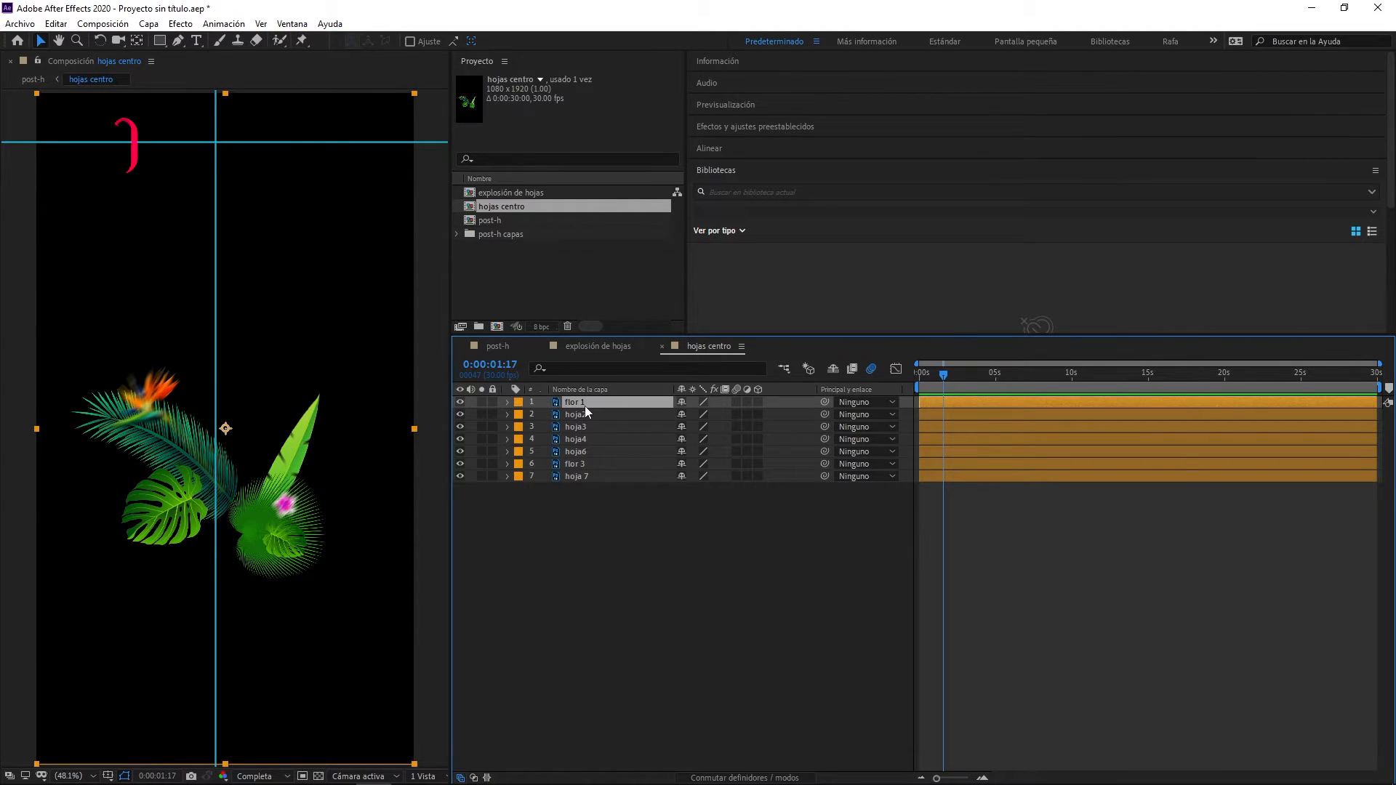
click(137, 41)
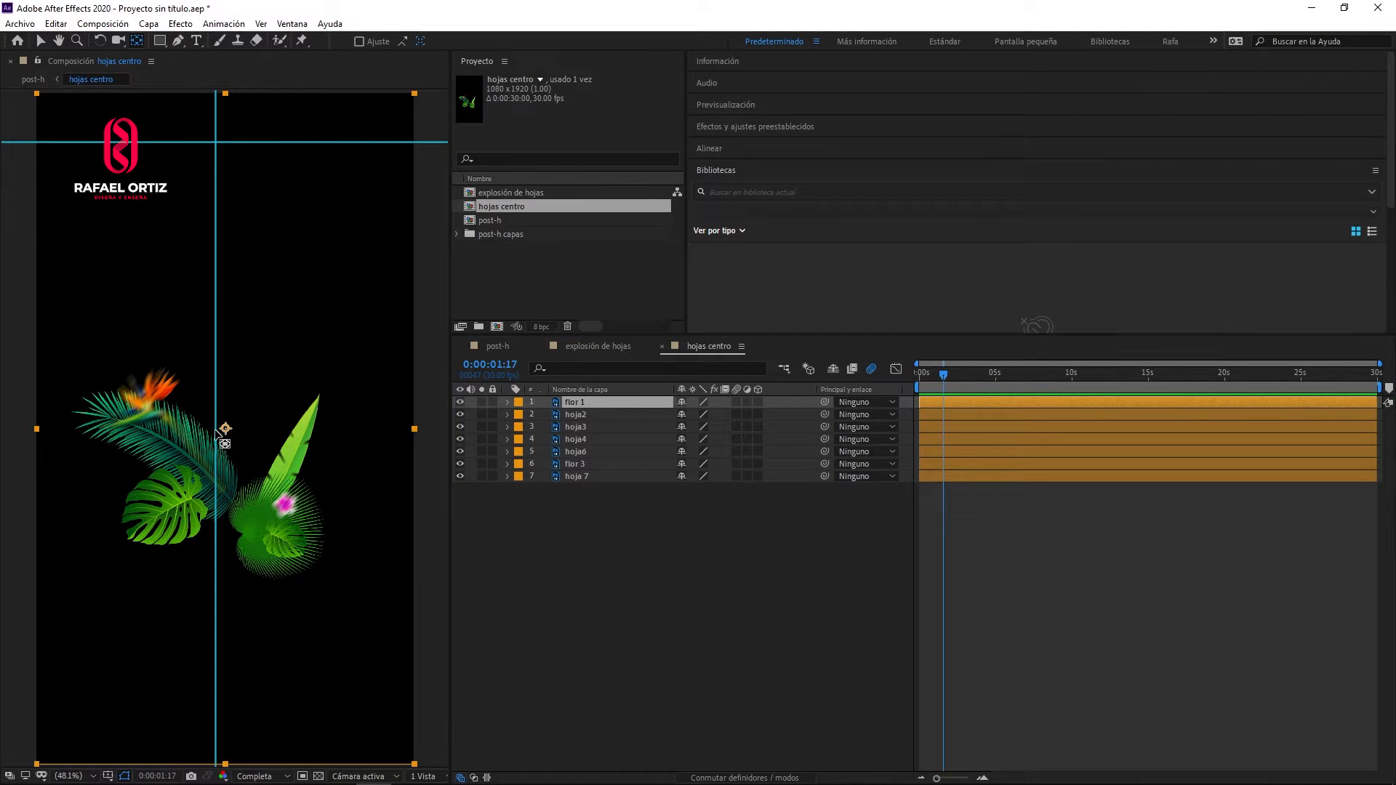
drag(225, 429, 226, 512)
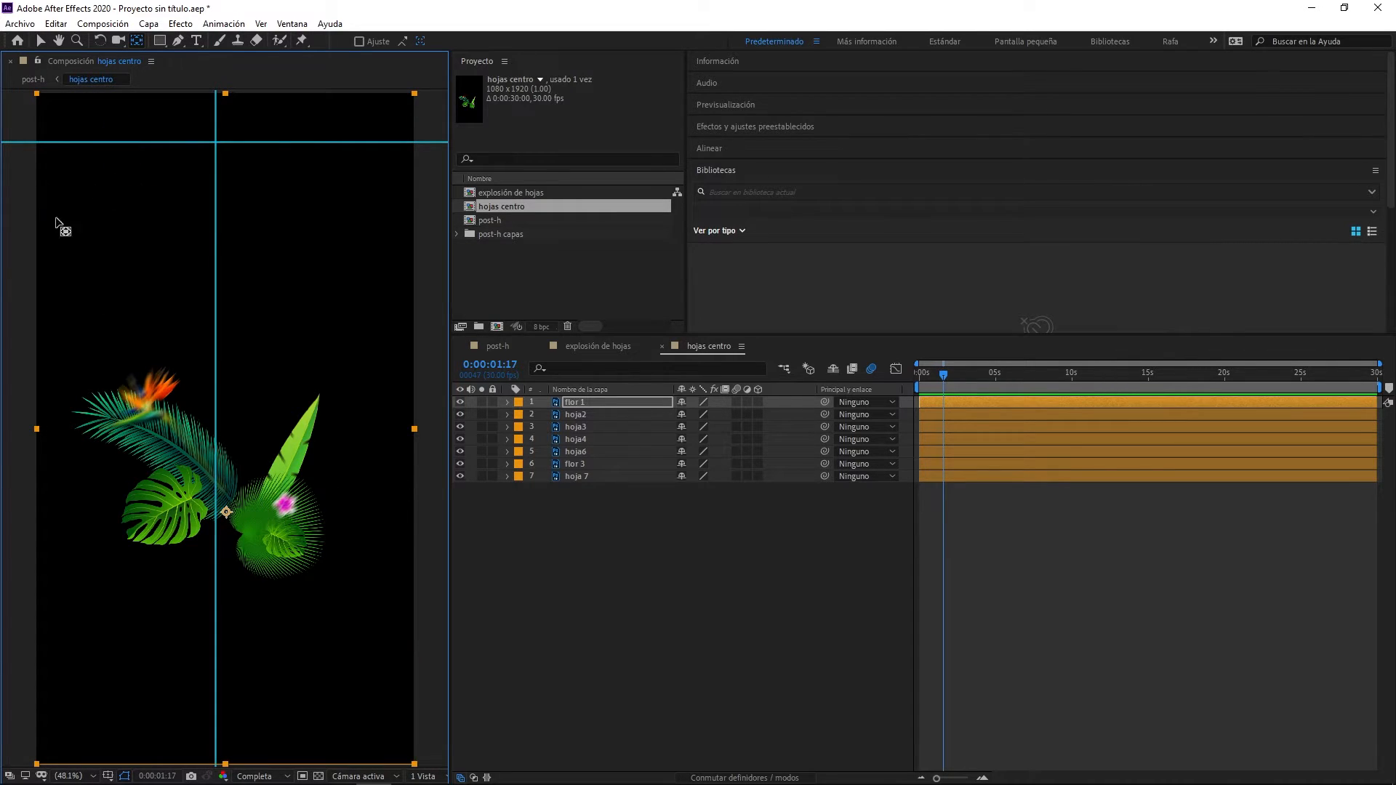
click(40, 41)
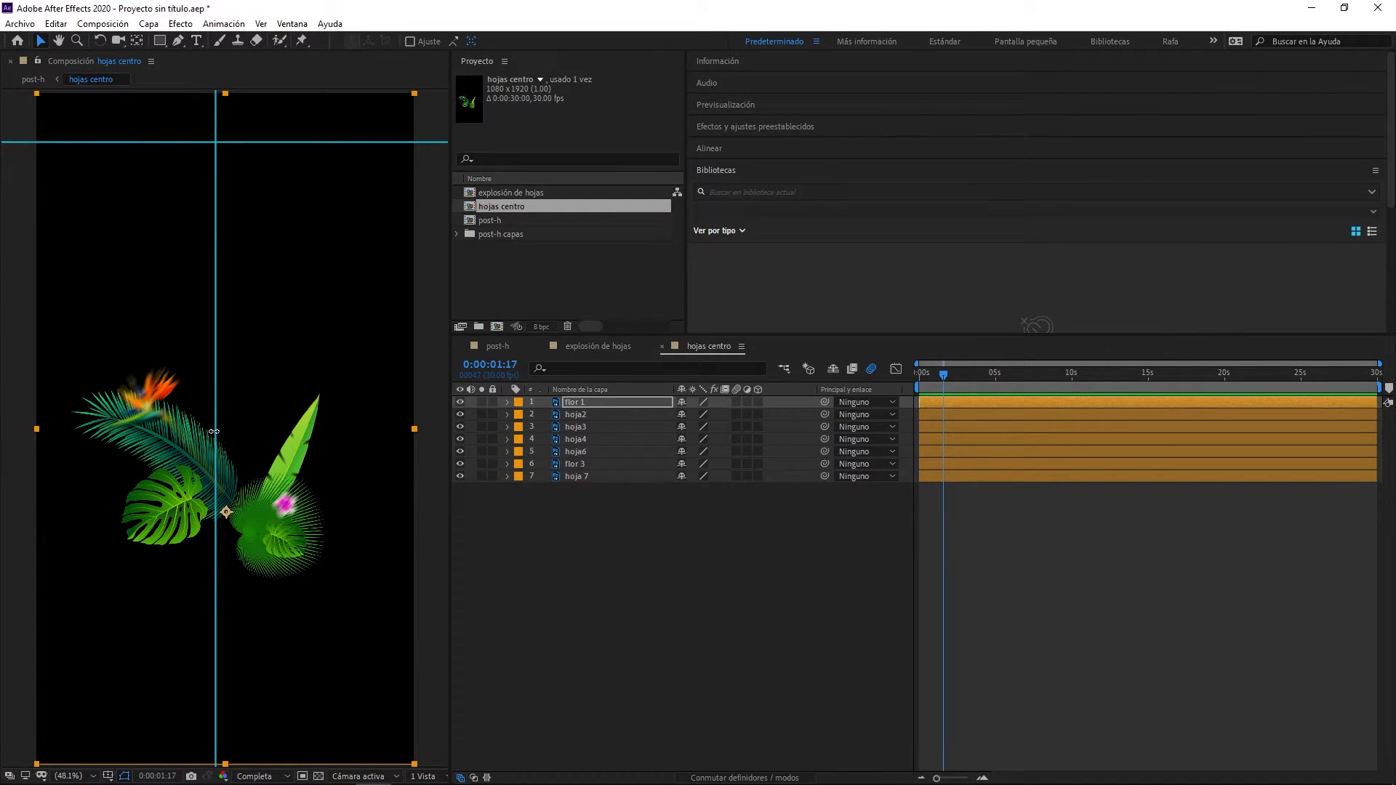
drag(214, 431, 224, 435)
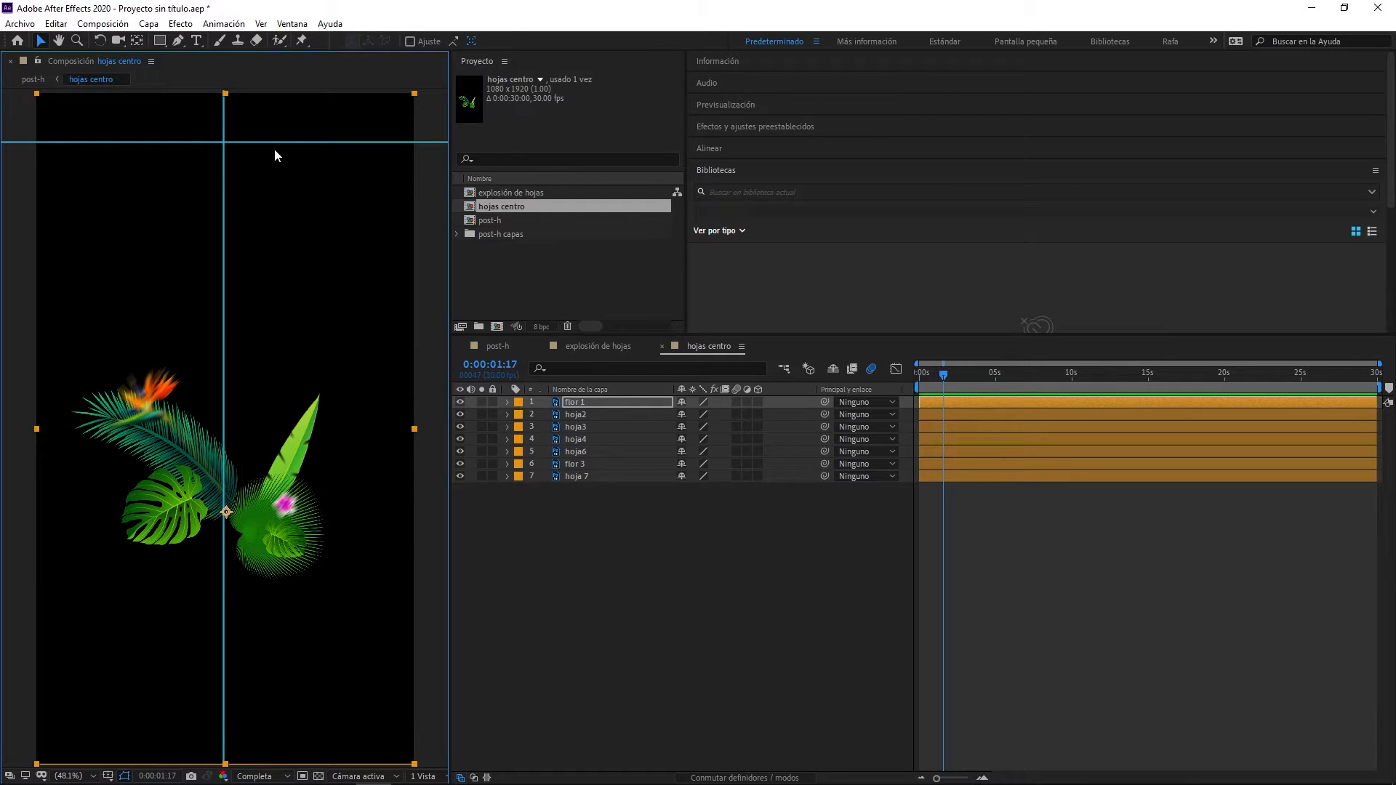
- Cross the guides where the central leaves meet in hojas centro, and move the anchor points of the layers from hoja2 down to that crossing
drag(273, 144, 258, 512)
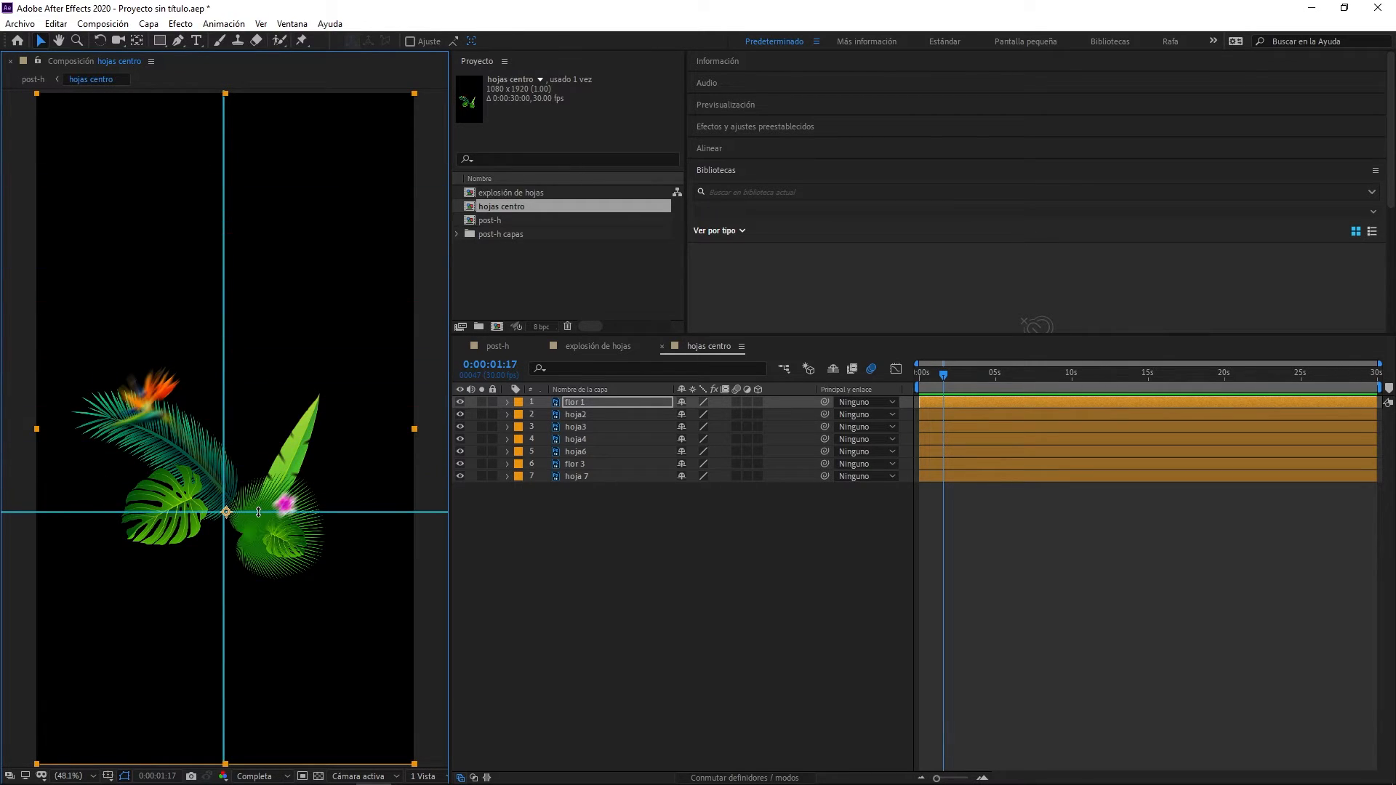
click(137, 41)
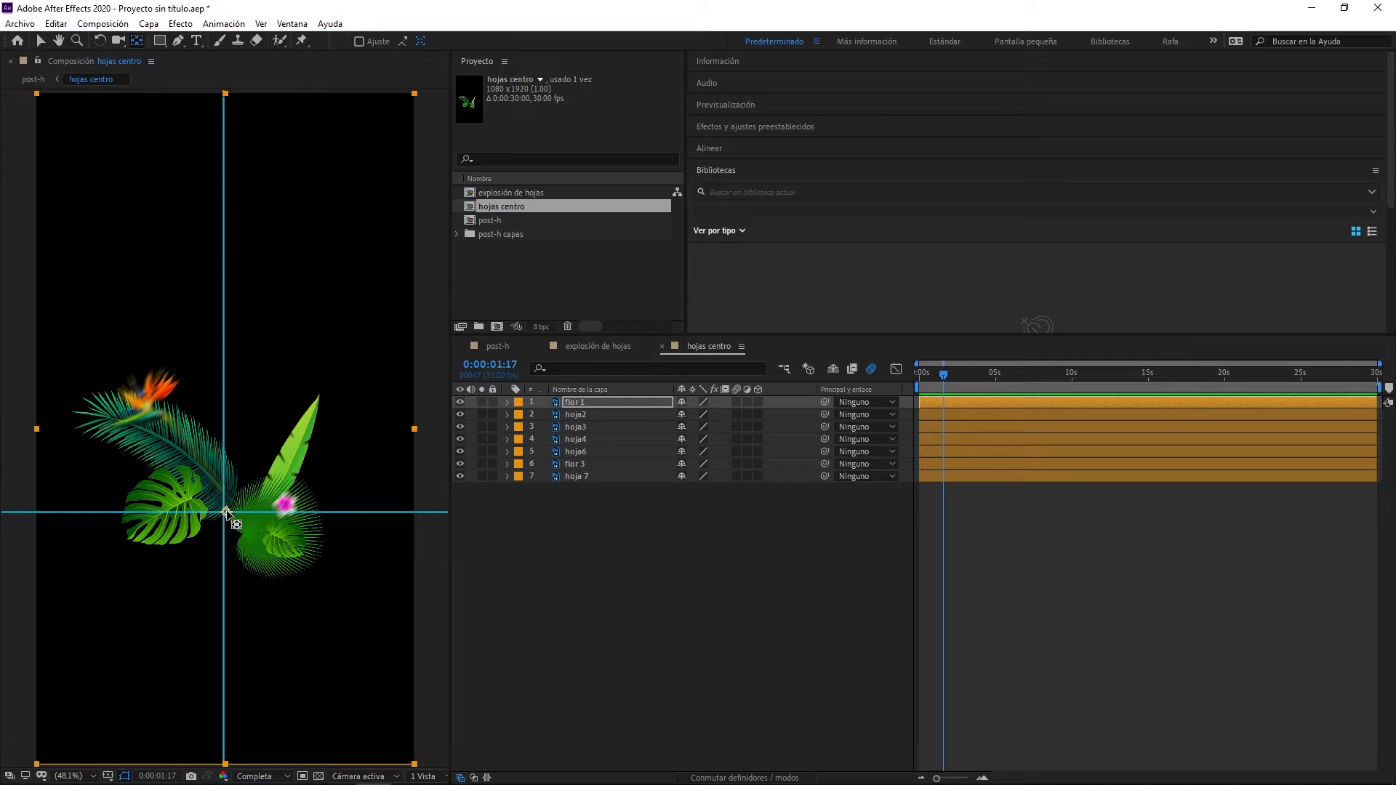
click(576, 415)
drag(223, 429, 220, 430)
drag(225, 429, 229, 498)
key(ctrl+Down)
key(ctrl+Down)
key(ctrl+Down)
key(ctrl+Down)
key(ctrl+Down)
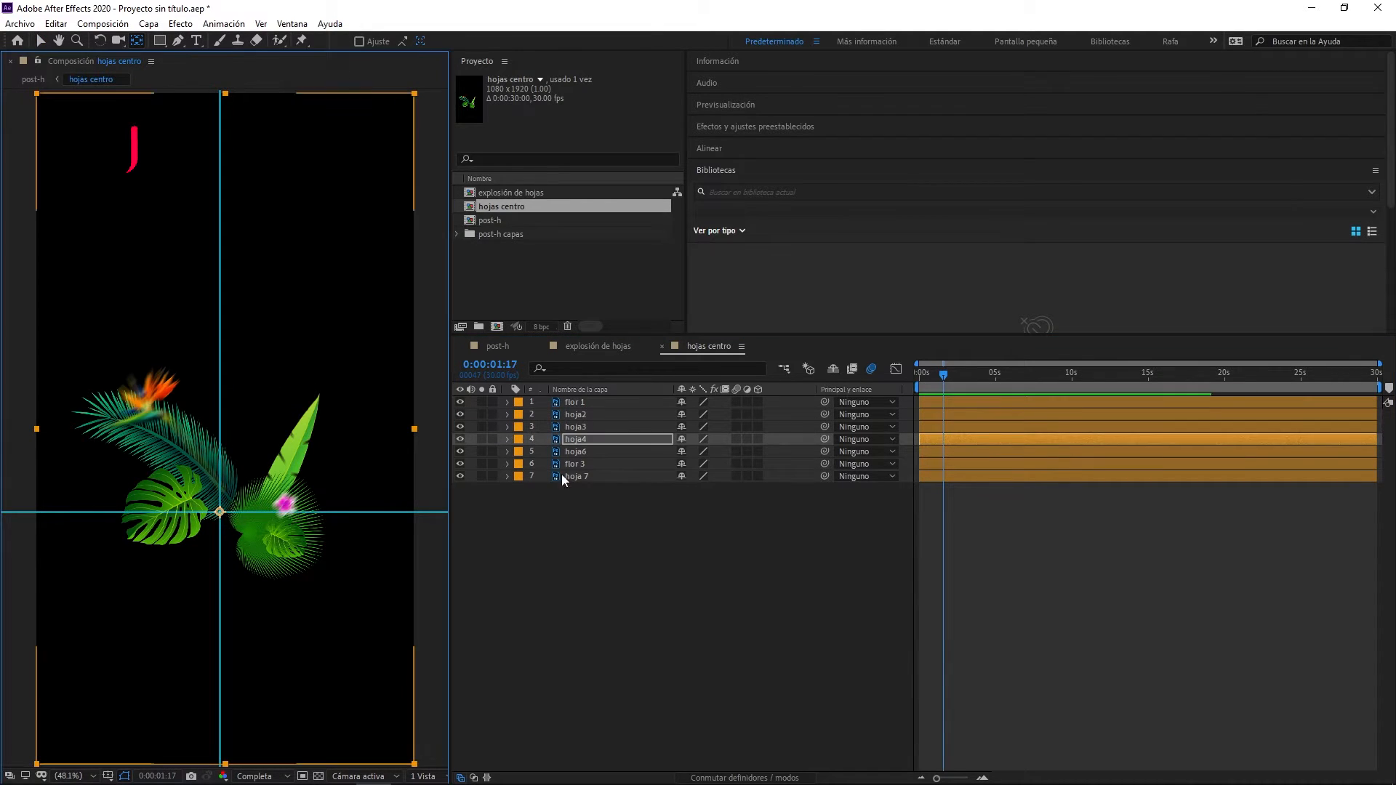
drag(225, 429, 219, 513)
- Reposition flor 1's anchor point exactly on the guide crossing and clear the layer selection
click(582, 402)
drag(226, 429, 233, 514)
click(41, 41)
click(603, 415)
click(593, 402)
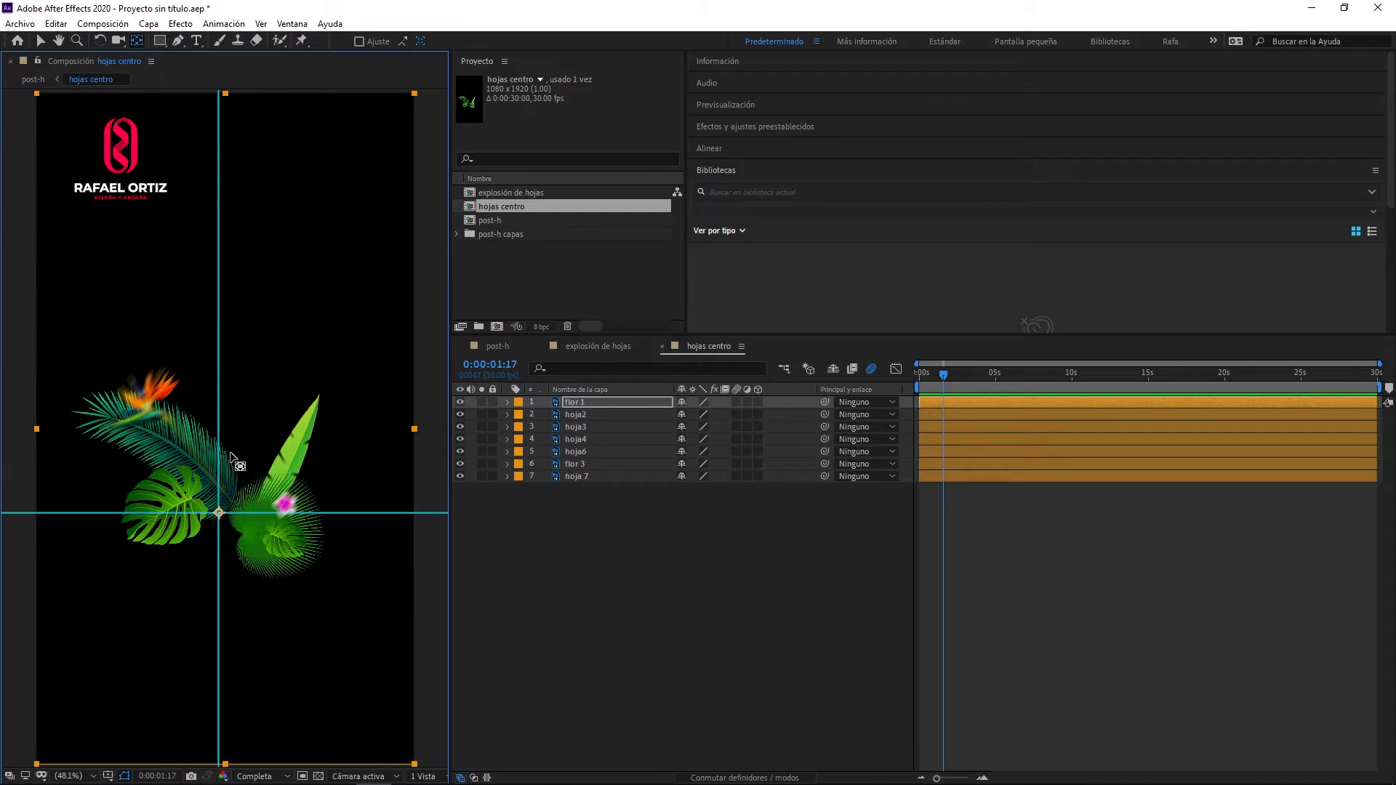
click(552, 560)
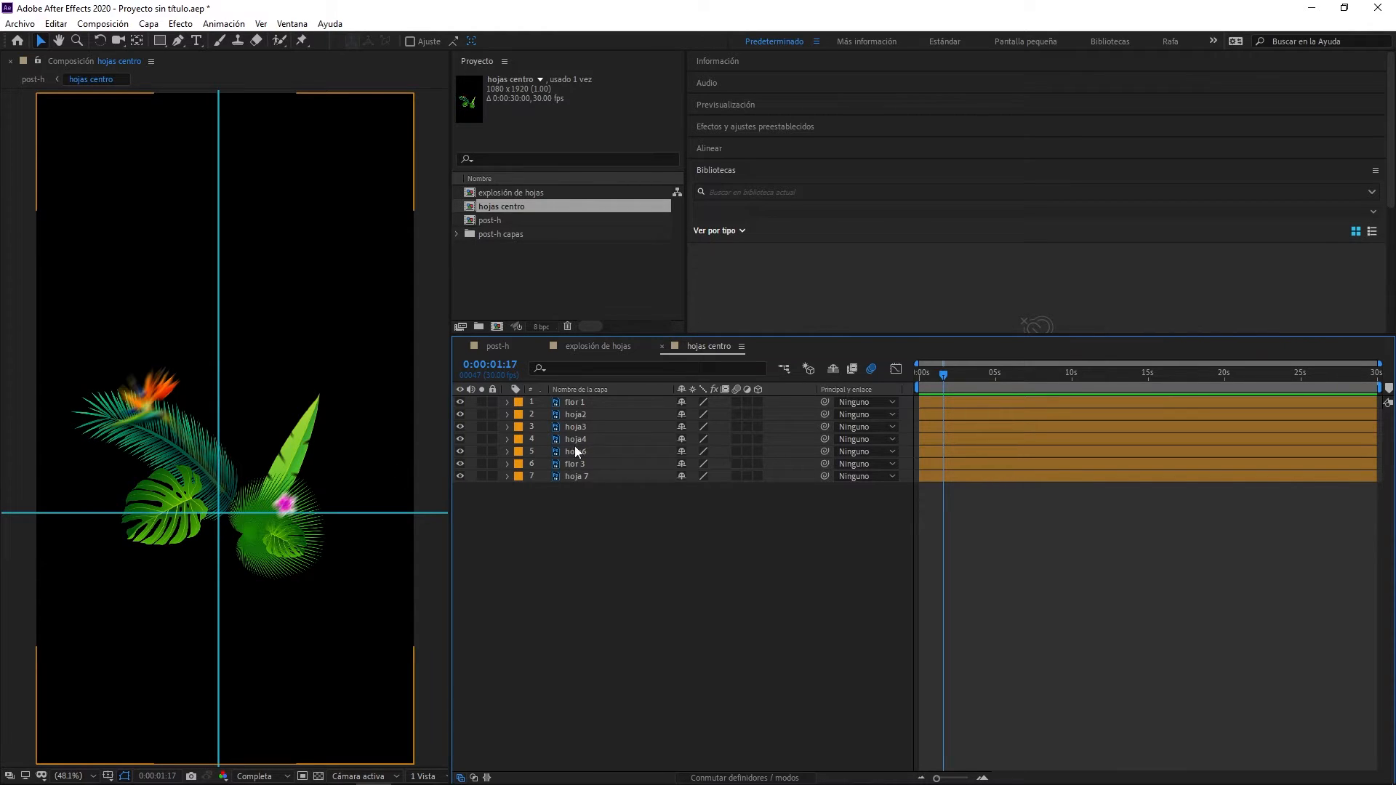
- Check flor 1, hoja2 and hoja3 by toggling their visibility, and select flor 1 and hoja2 as right-hand elements
click(573, 406)
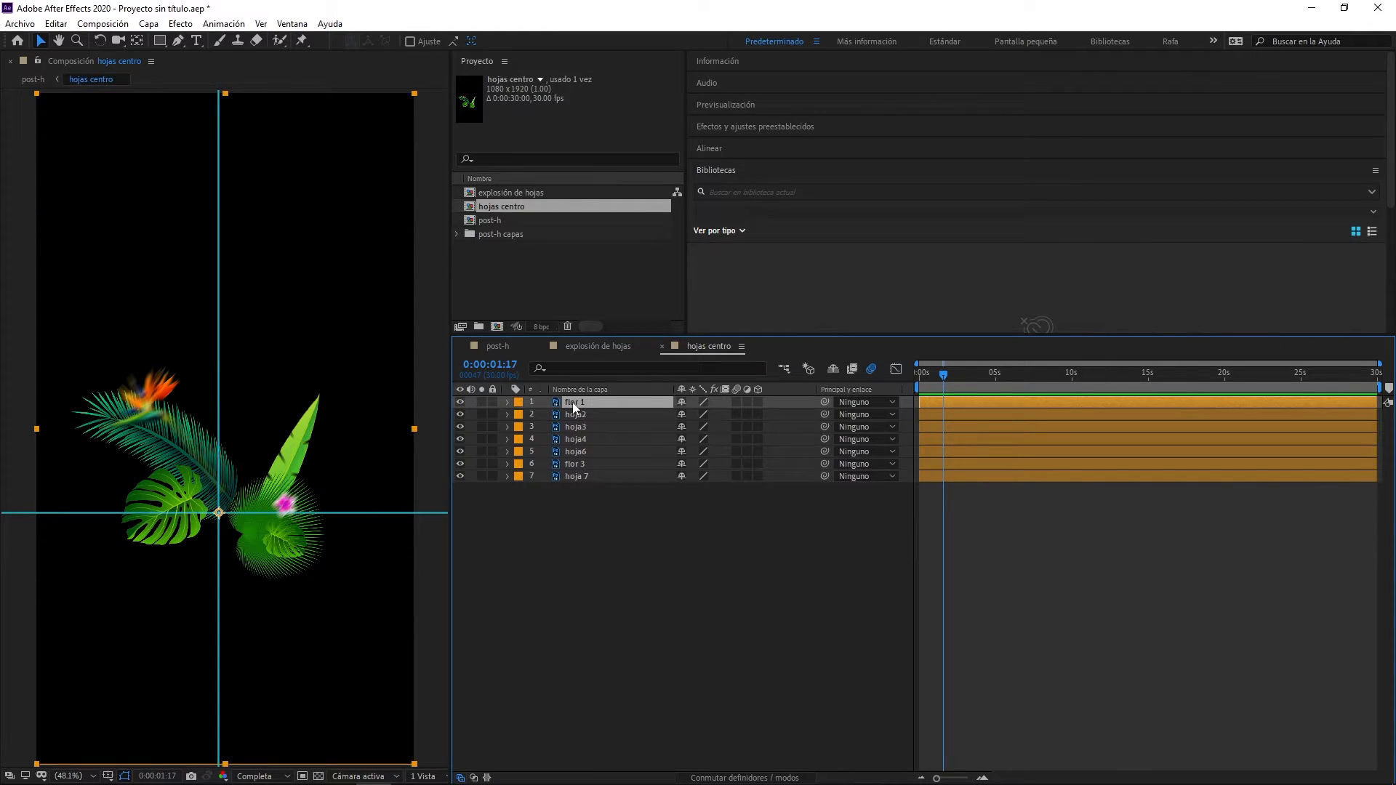
click(460, 401)
click(459, 401)
click(459, 402)
click(460, 402)
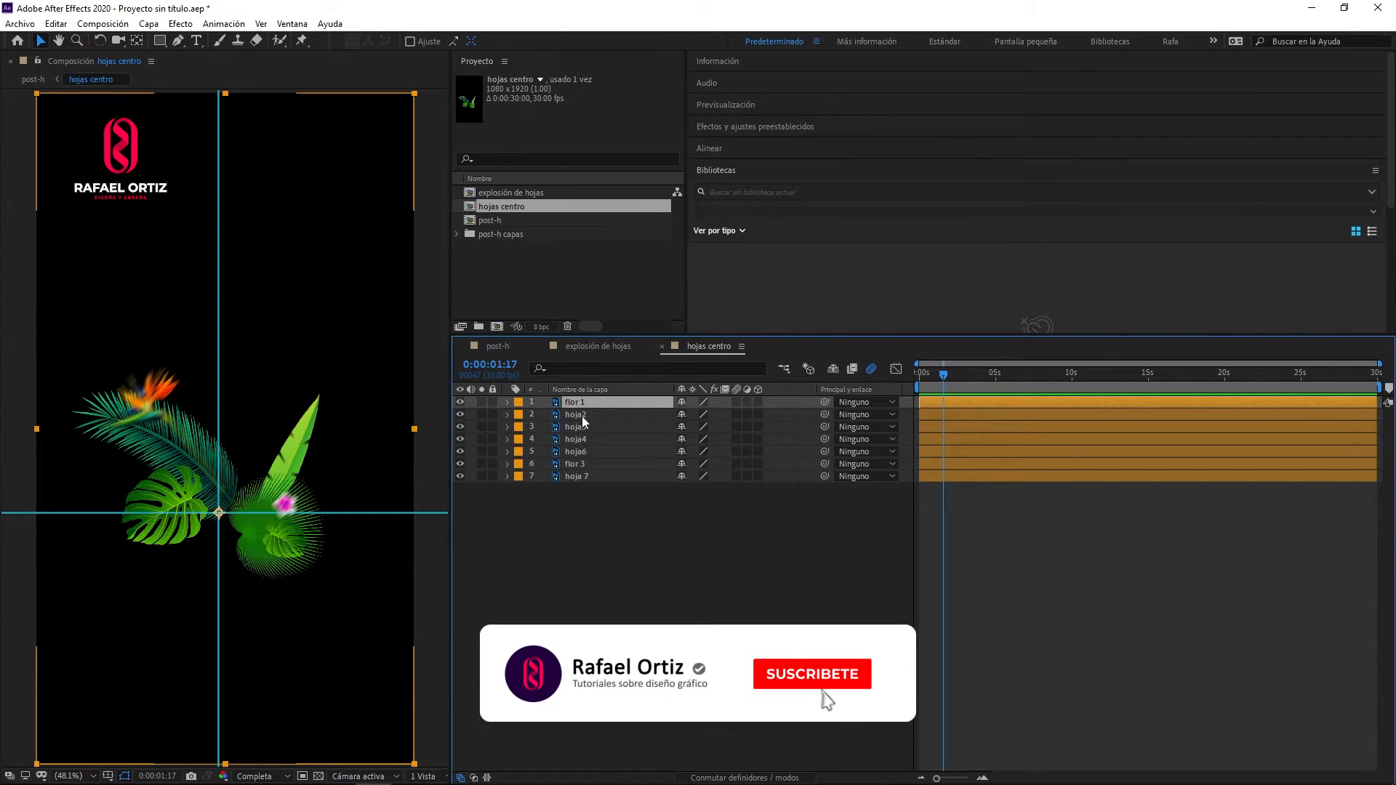
click(460, 415)
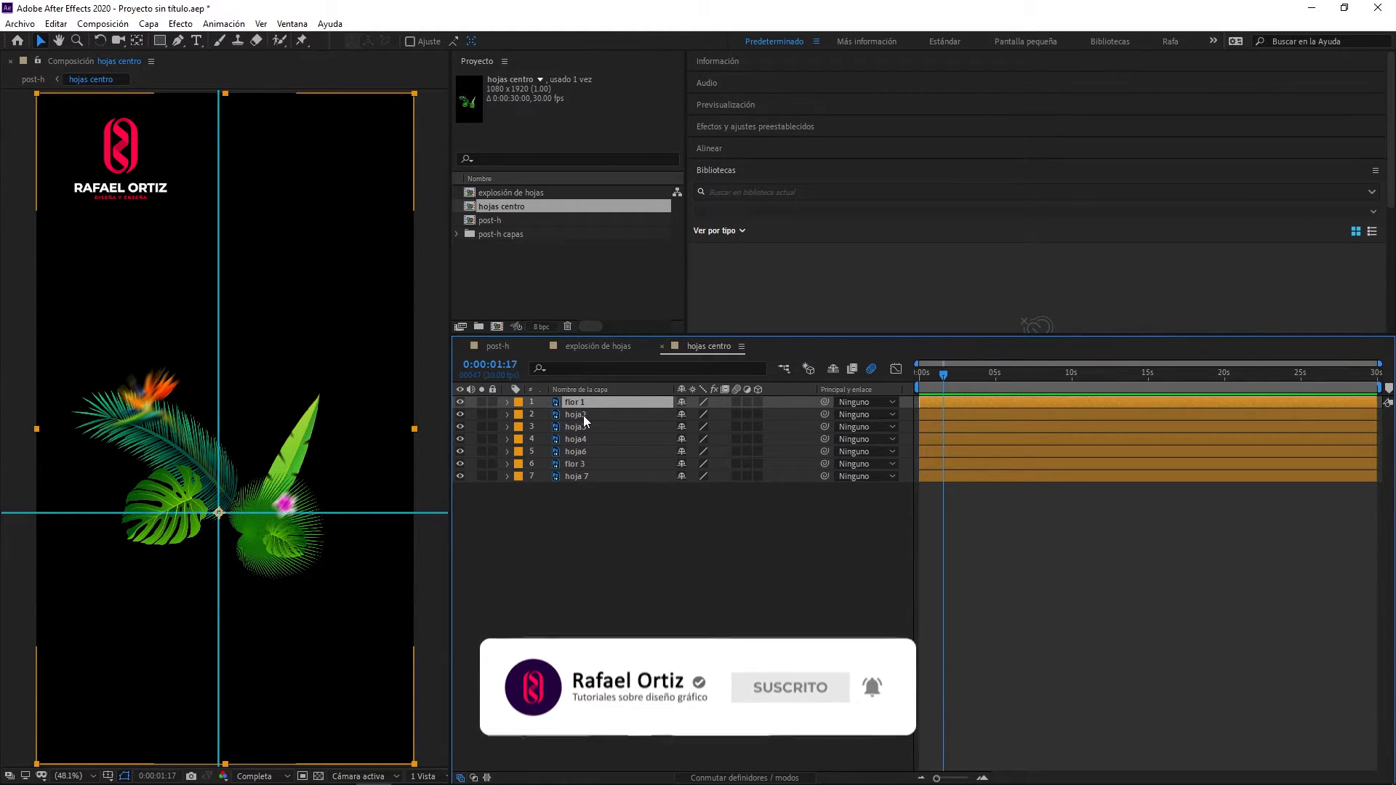
ctrl+click(584, 416)
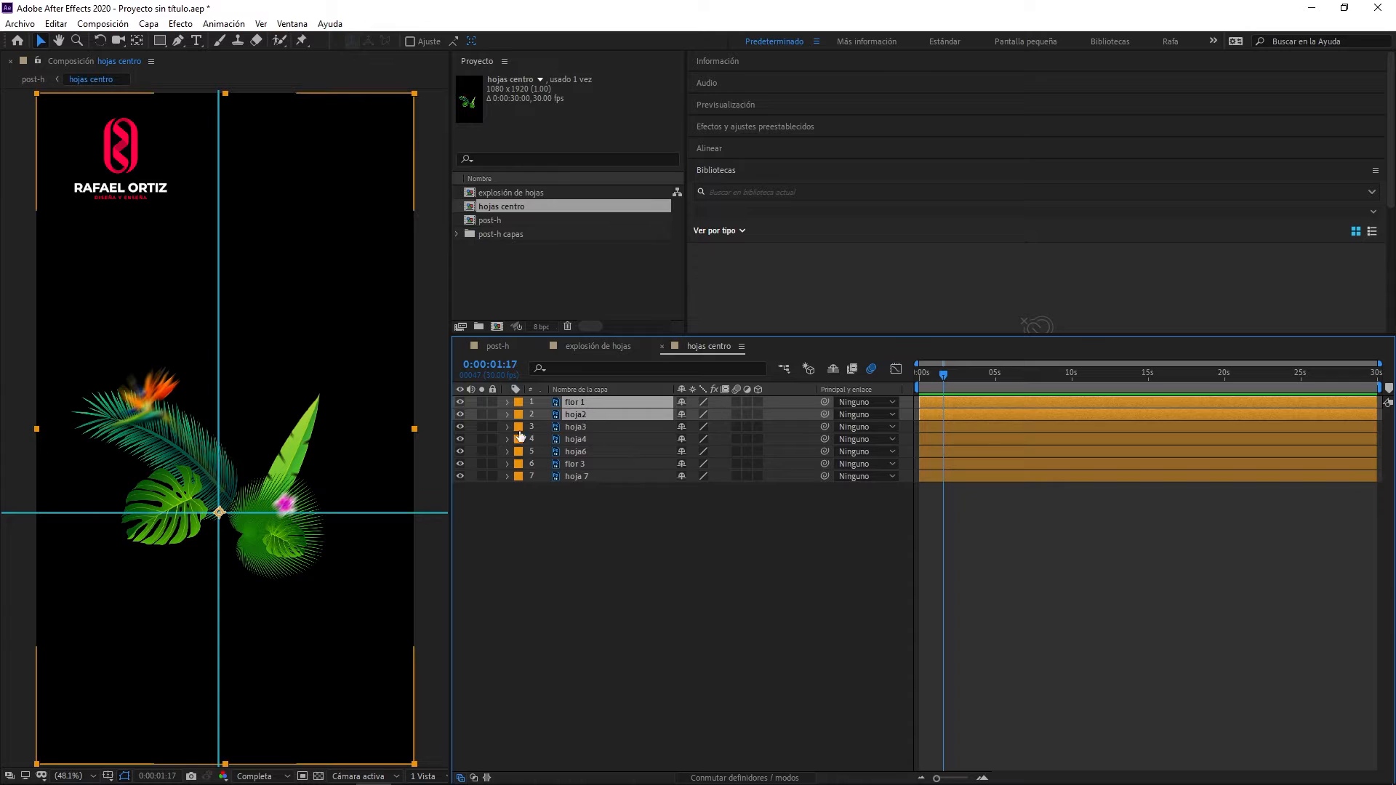
click(459, 427)
click(460, 427)
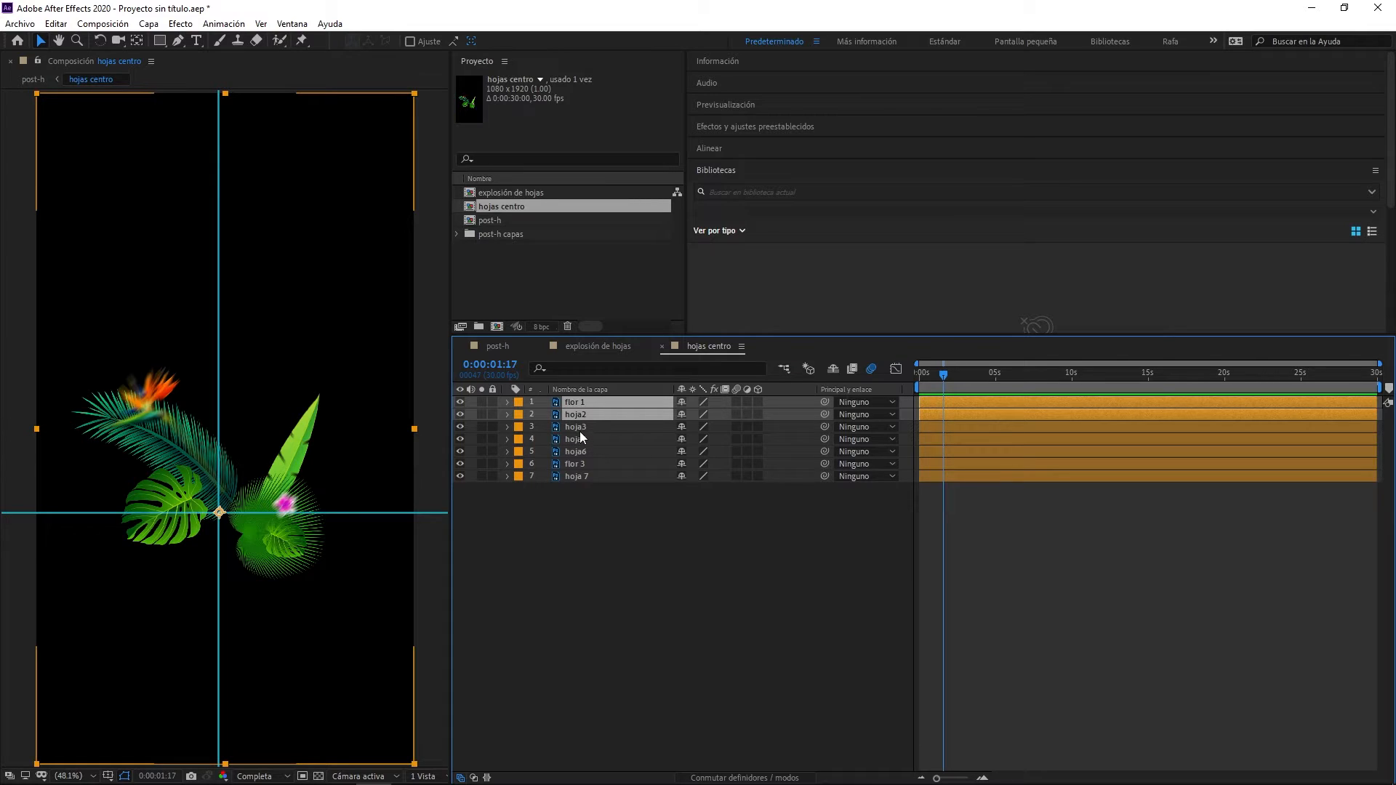
- Check hoja4 and hoja6 by toggling their visibility, and add both to the layer selection
click(460, 441)
click(460, 440)
ctrl+click(579, 439)
click(463, 451)
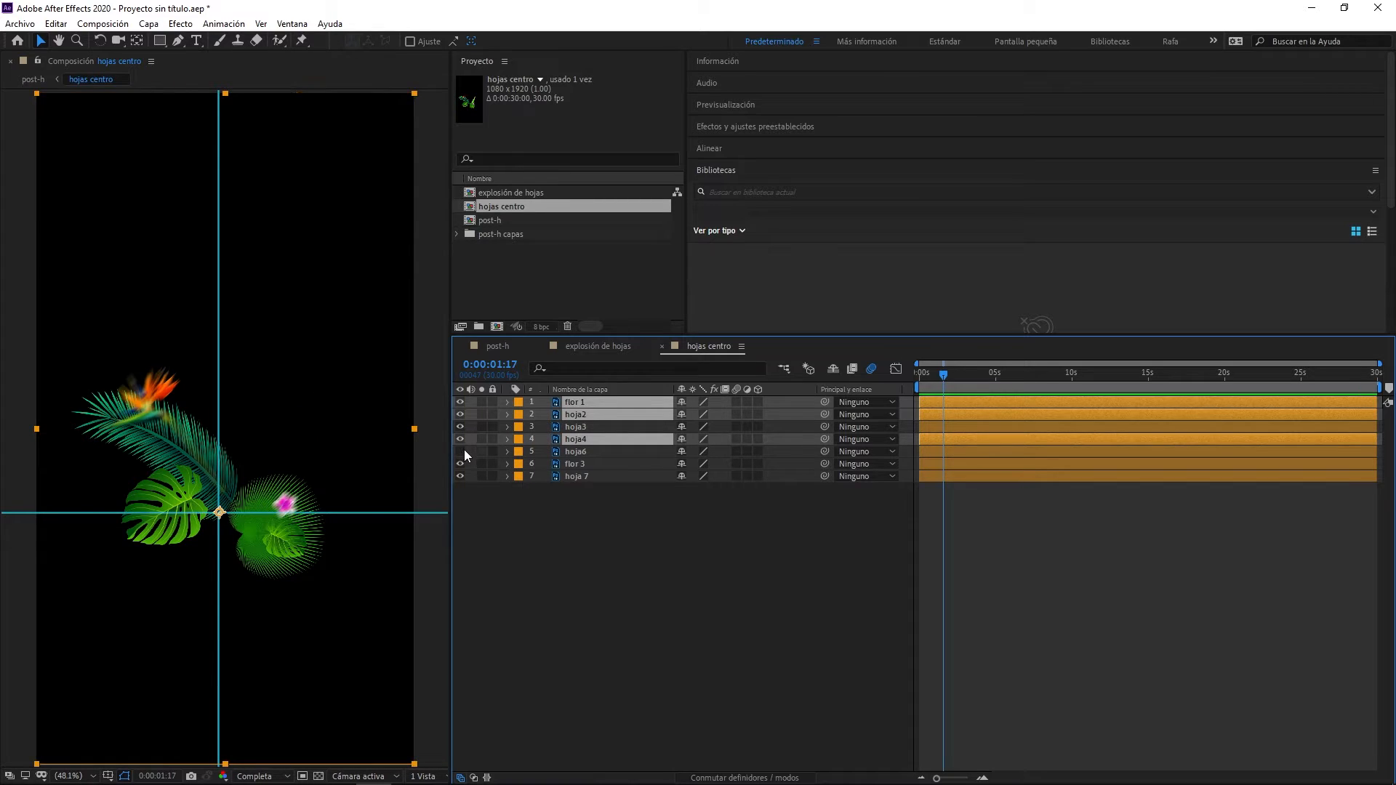
click(463, 451)
ctrl+click(581, 451)
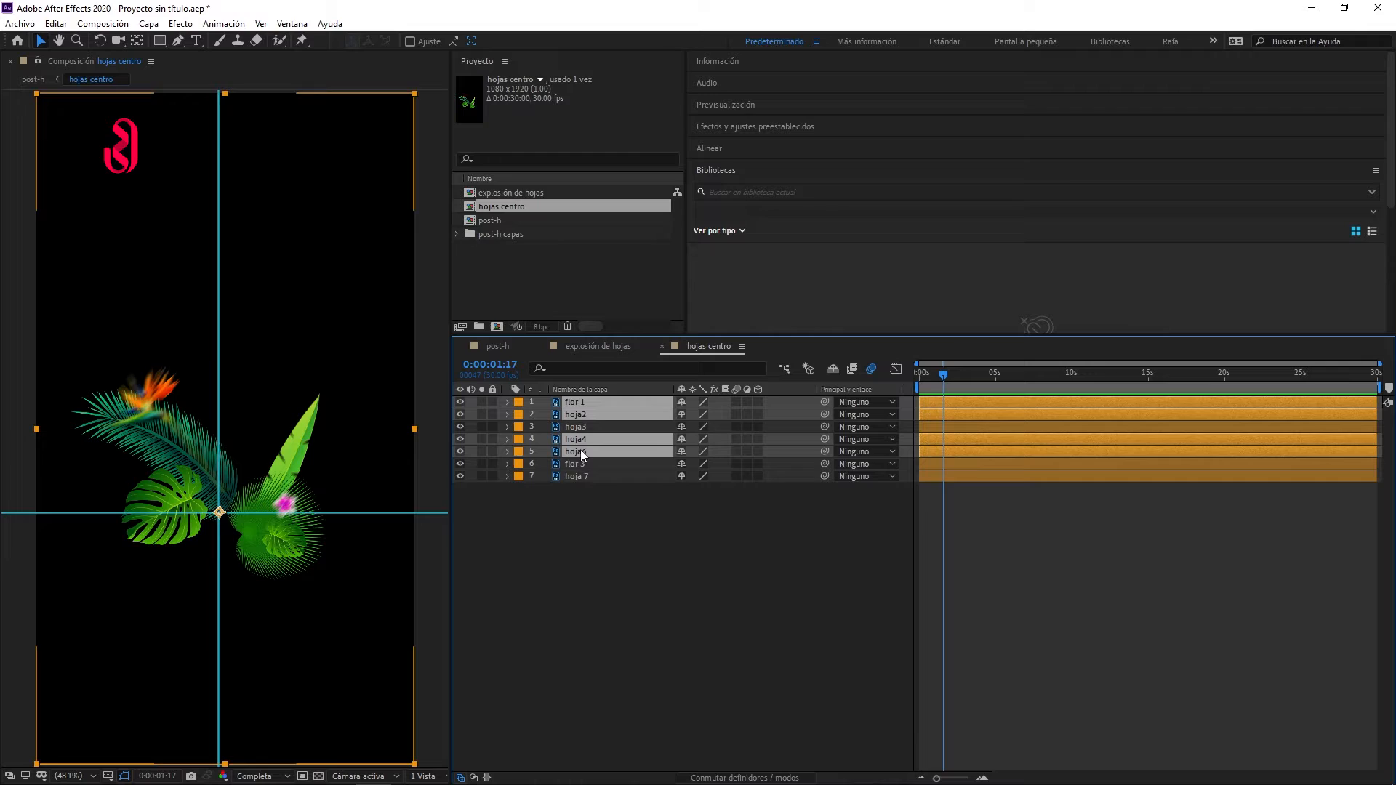
- Check flor 3 and hoja 7 by toggling their visibility, and set the label color of flor 1, hoja2, hoja4 and hoja6 to Verde
click(460, 464)
click(459, 464)
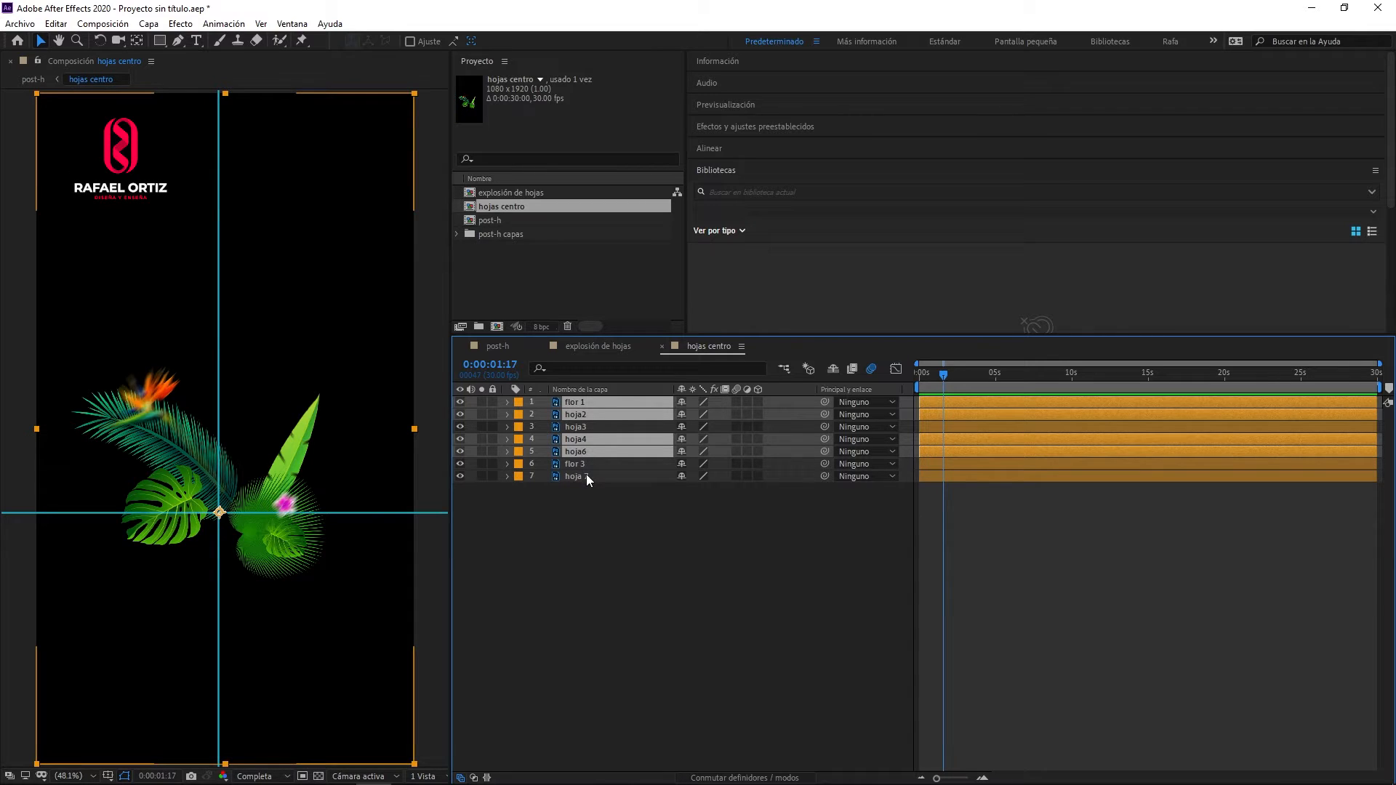
click(465, 477)
click(464, 476)
click(519, 440)
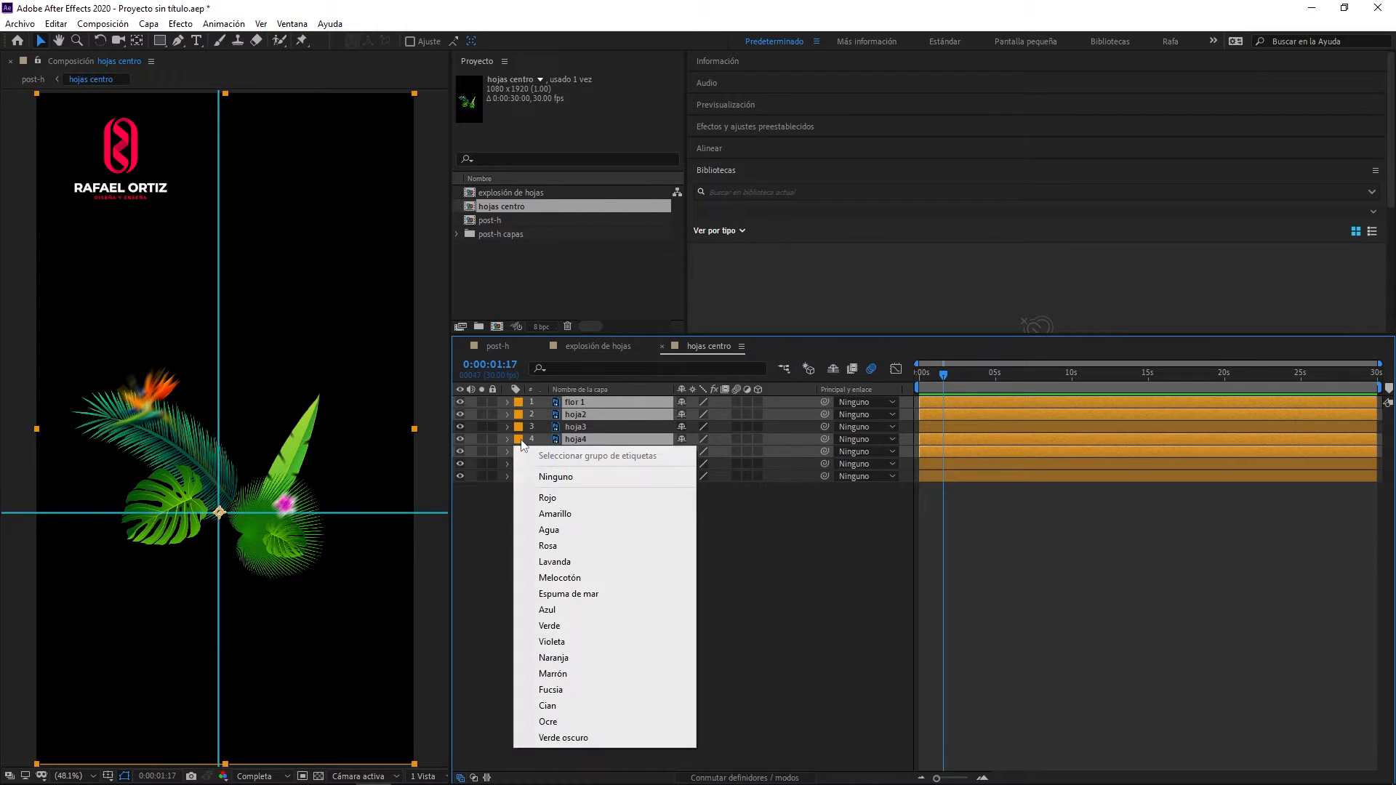
click(550, 626)
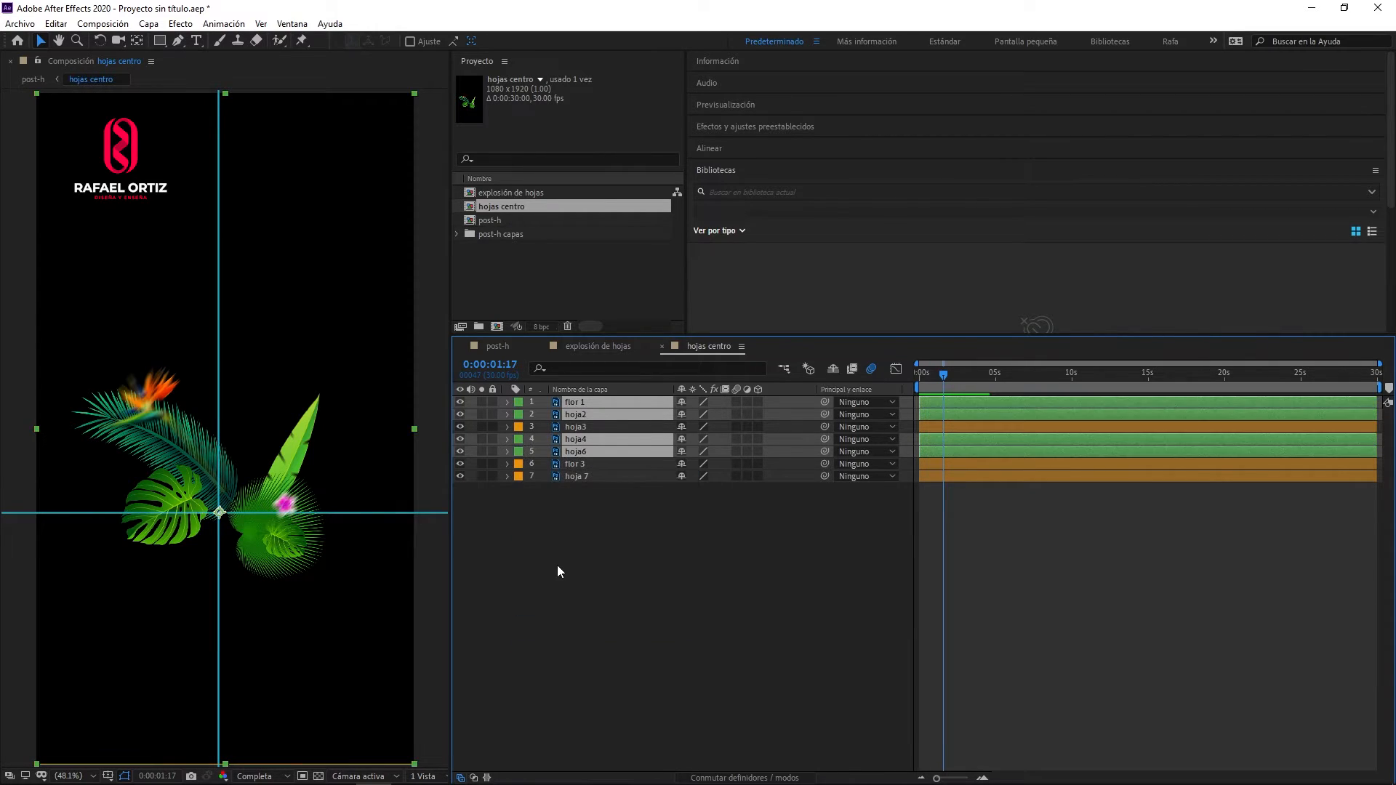
- Add Rotation keyframes to flor 1, hoja2, hoja4 and hoja6 at 0:00:00:00 and 0:00:01:13
click(921, 373)
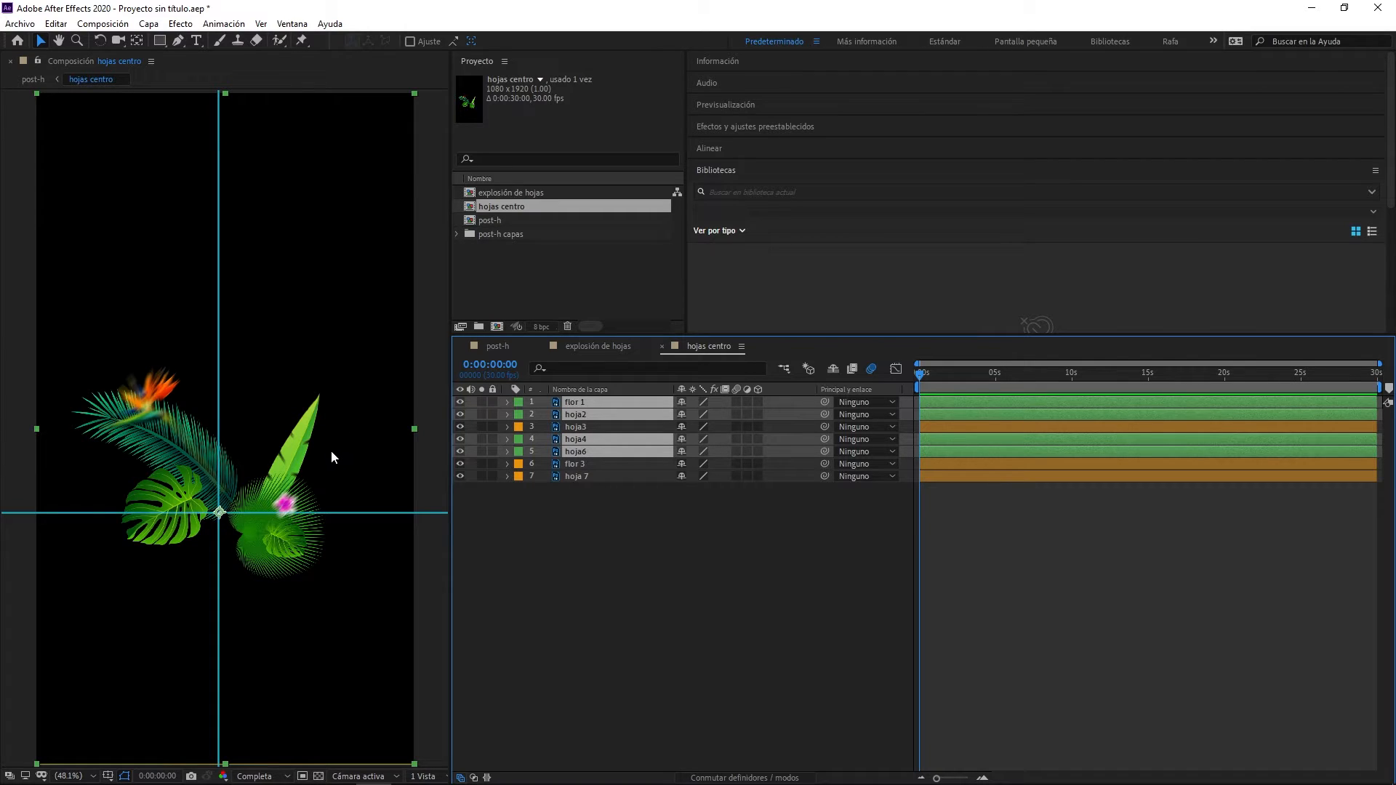
key(r)
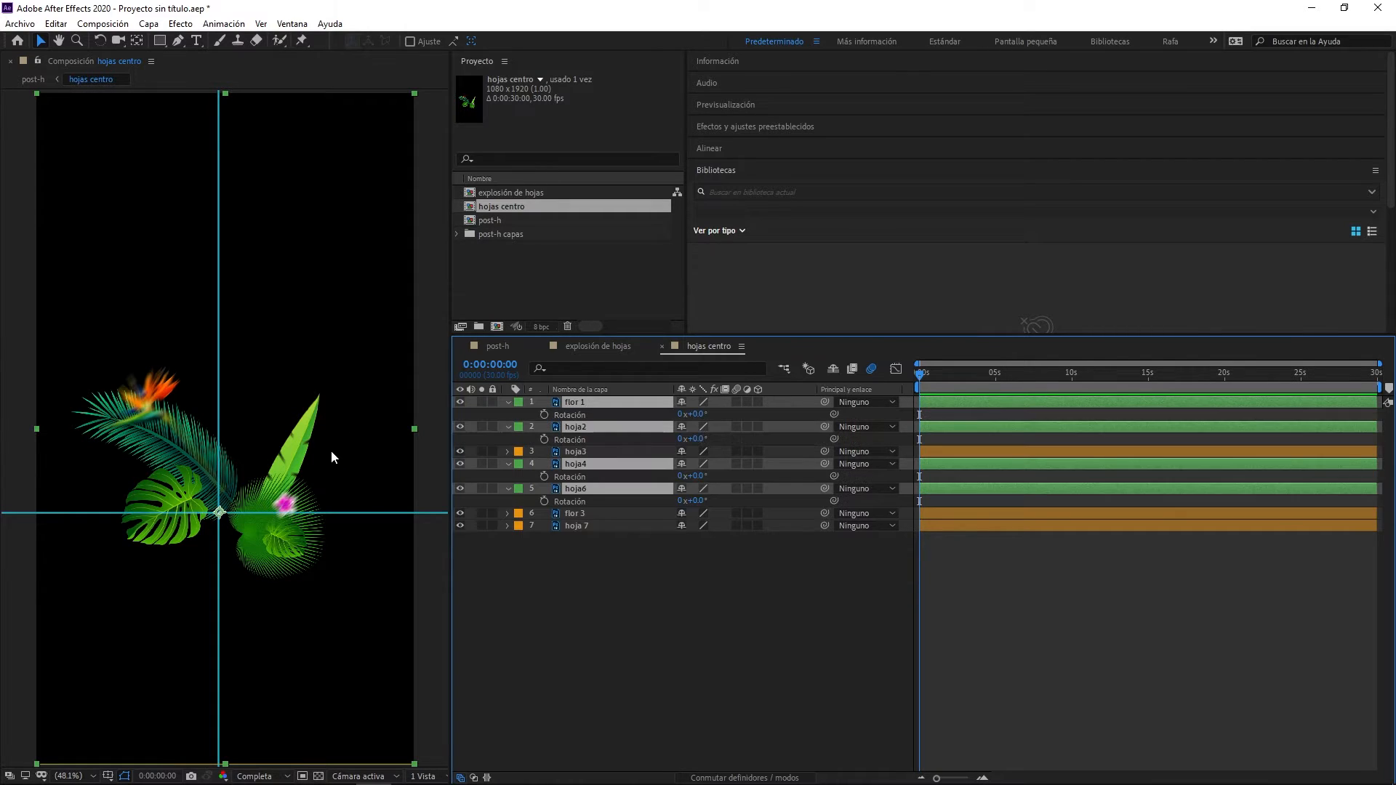
click(544, 414)
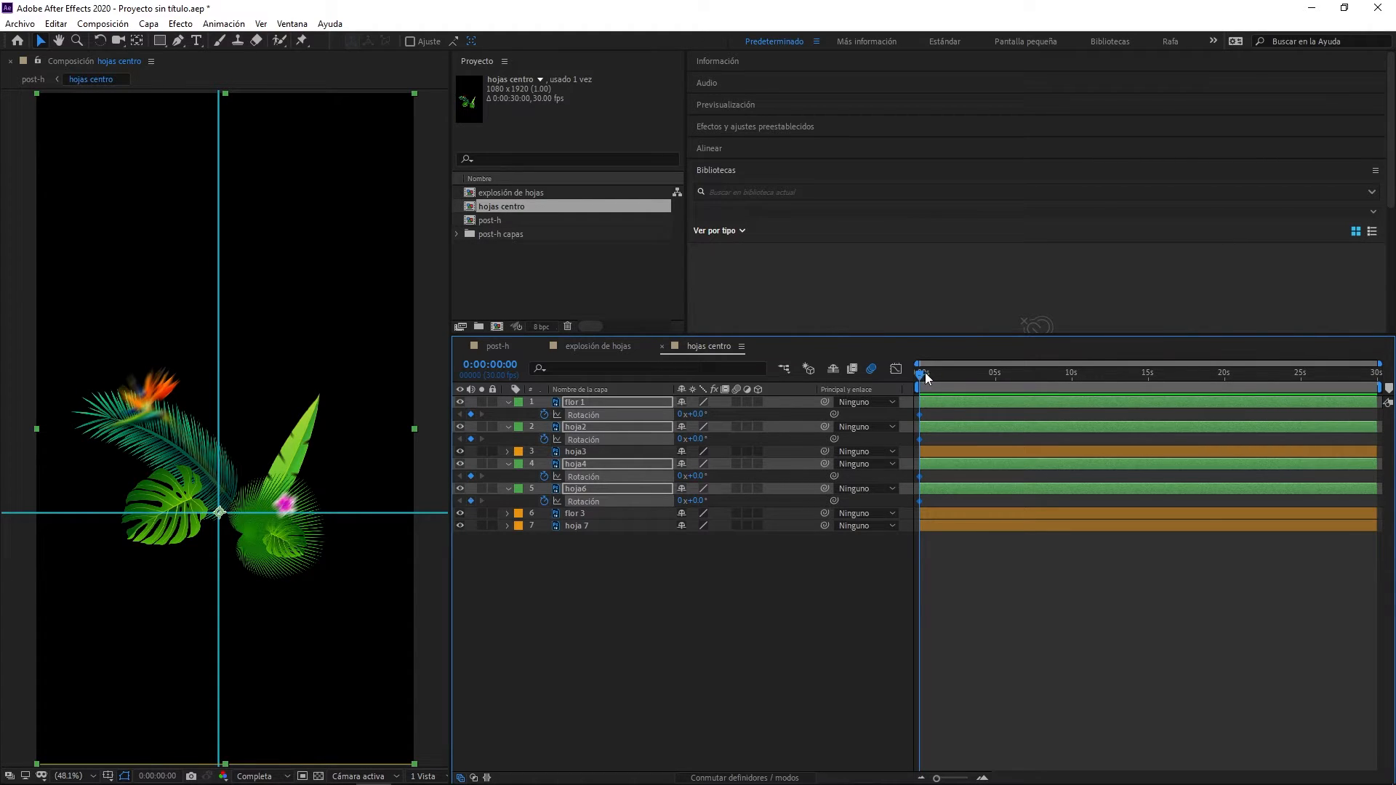
drag(927, 375, 941, 373)
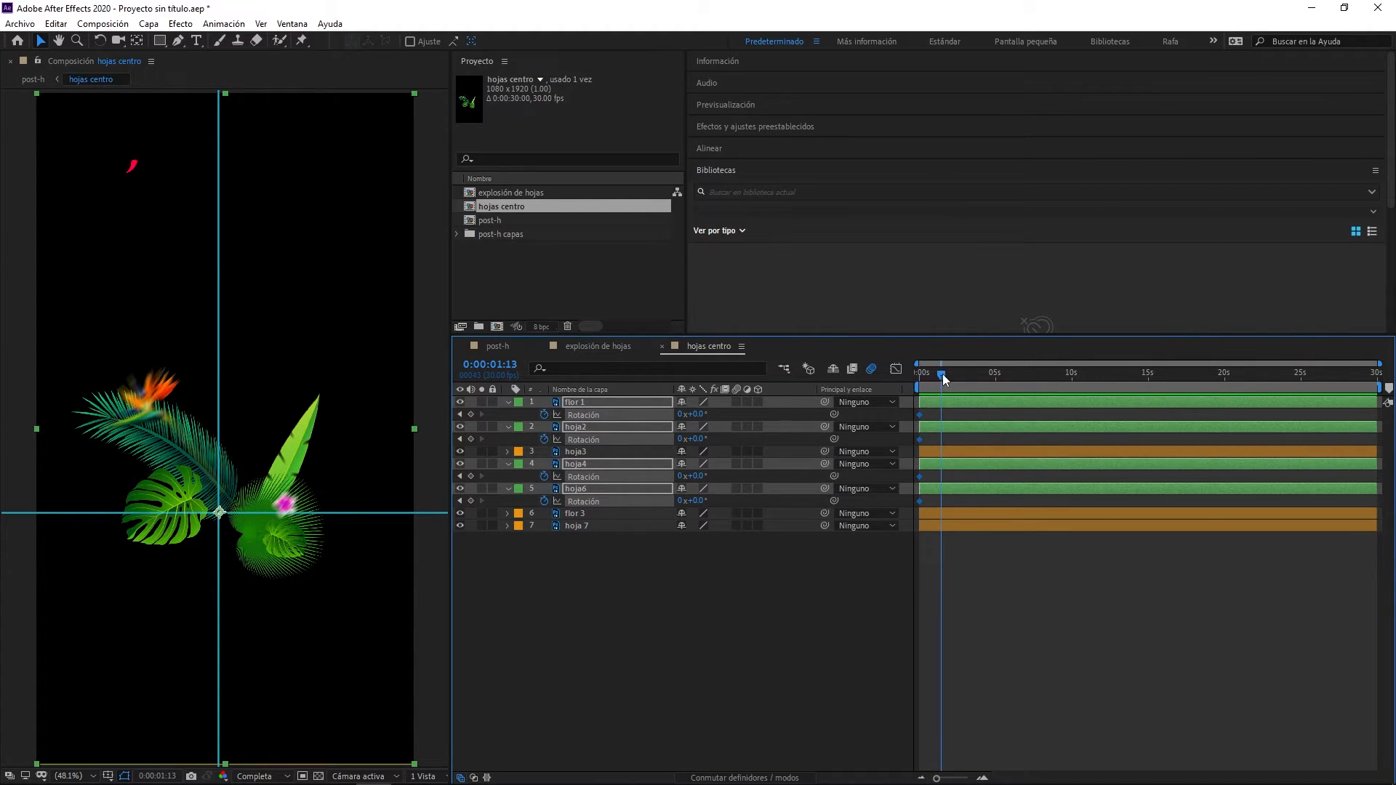
click(472, 414)
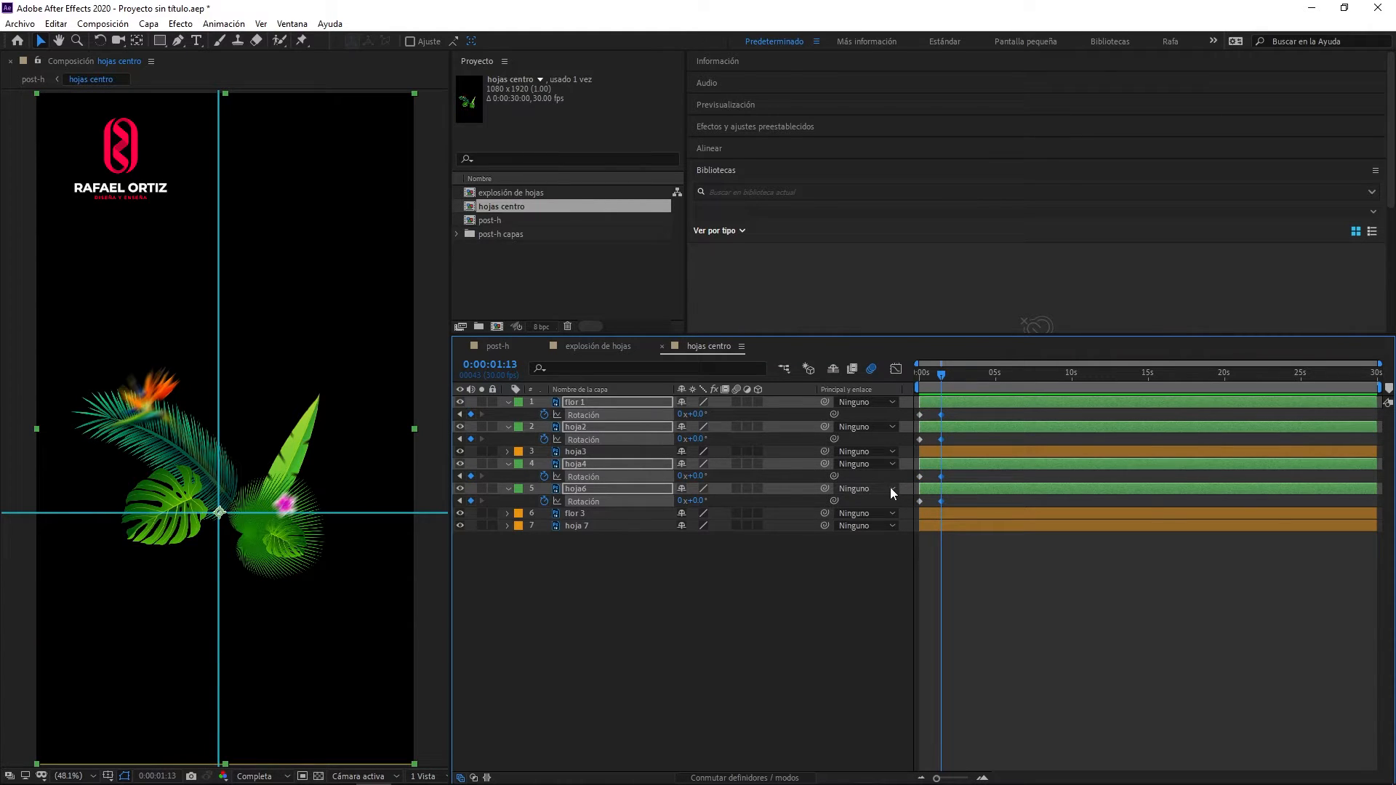
- Set the starting Rotation keyframes of the four green-labelled layers to -25° and preview the swing
click(461, 414)
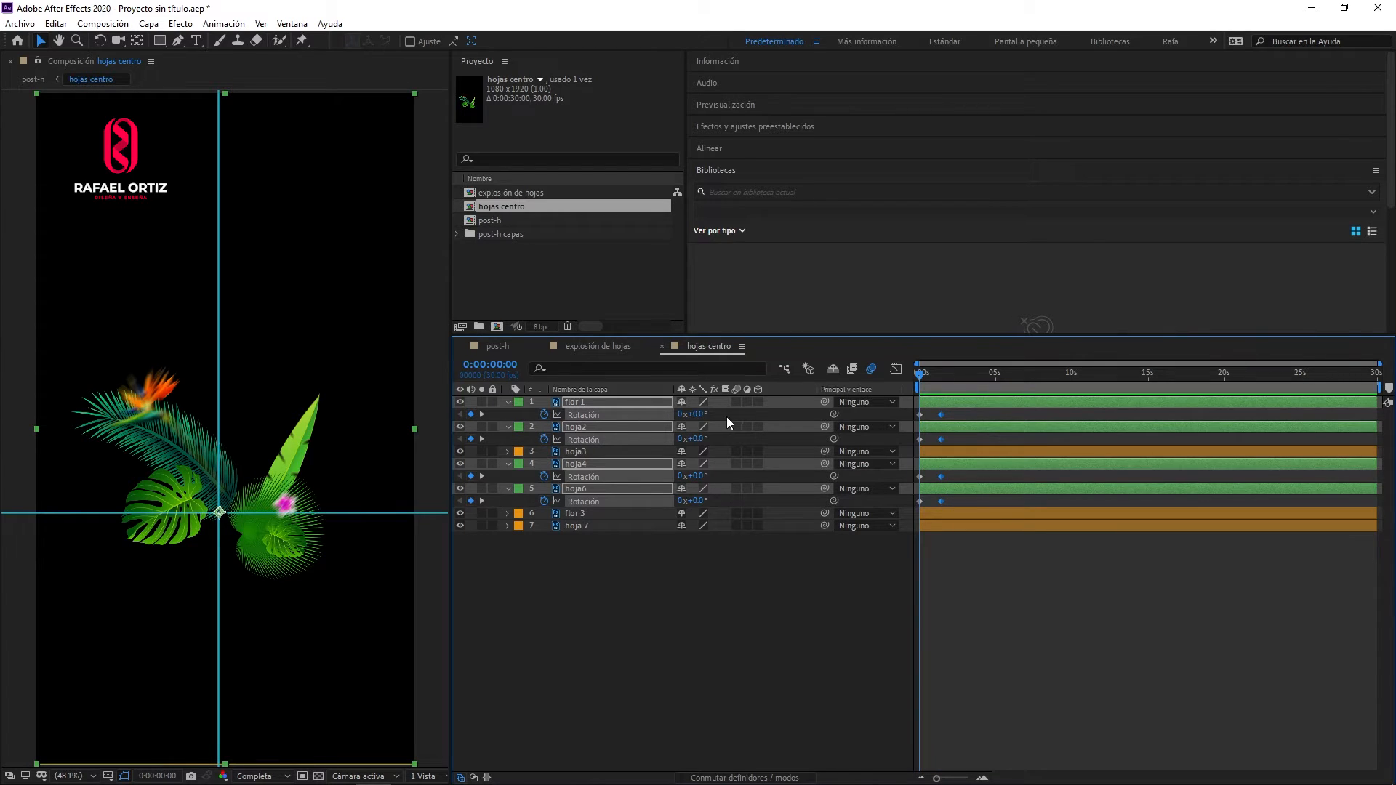
drag(691, 414, 680, 416)
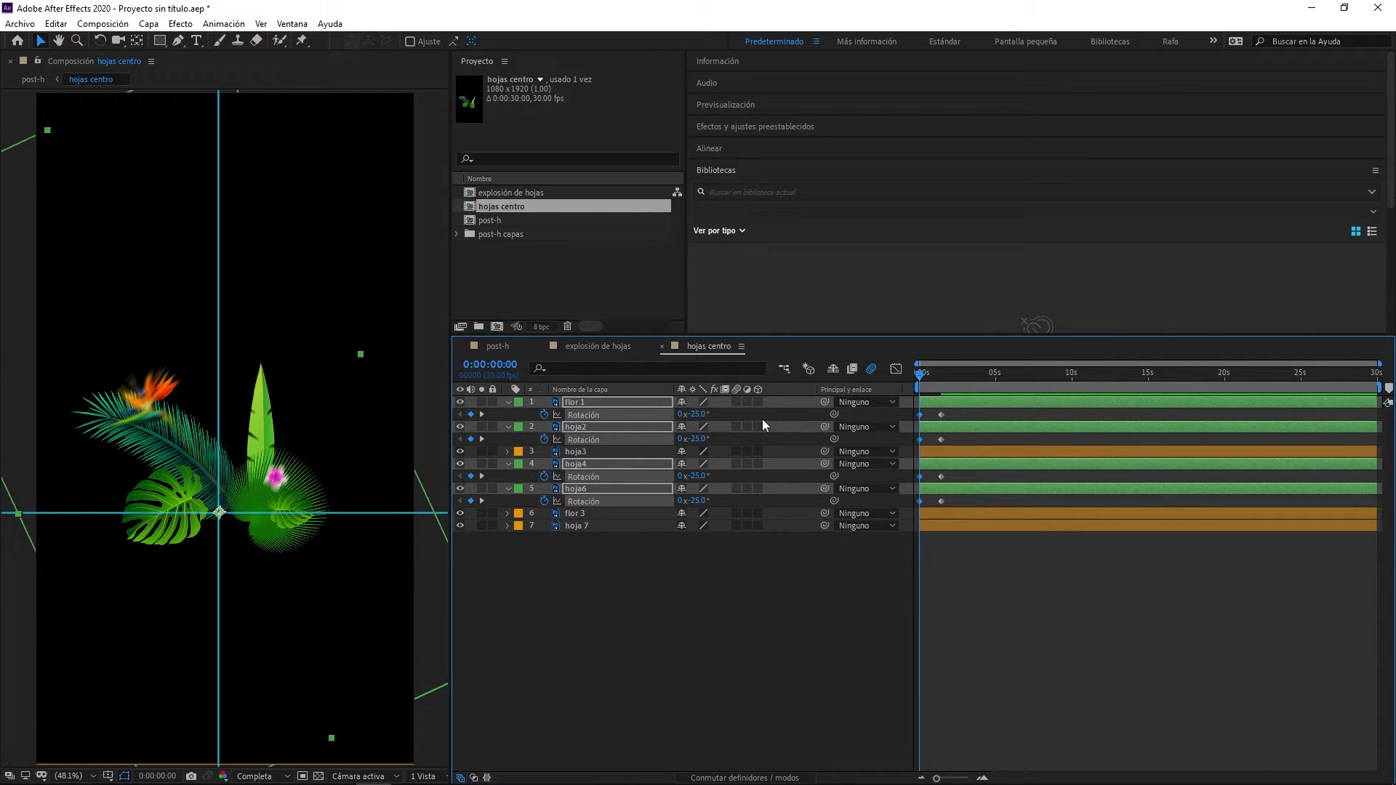
key(space)
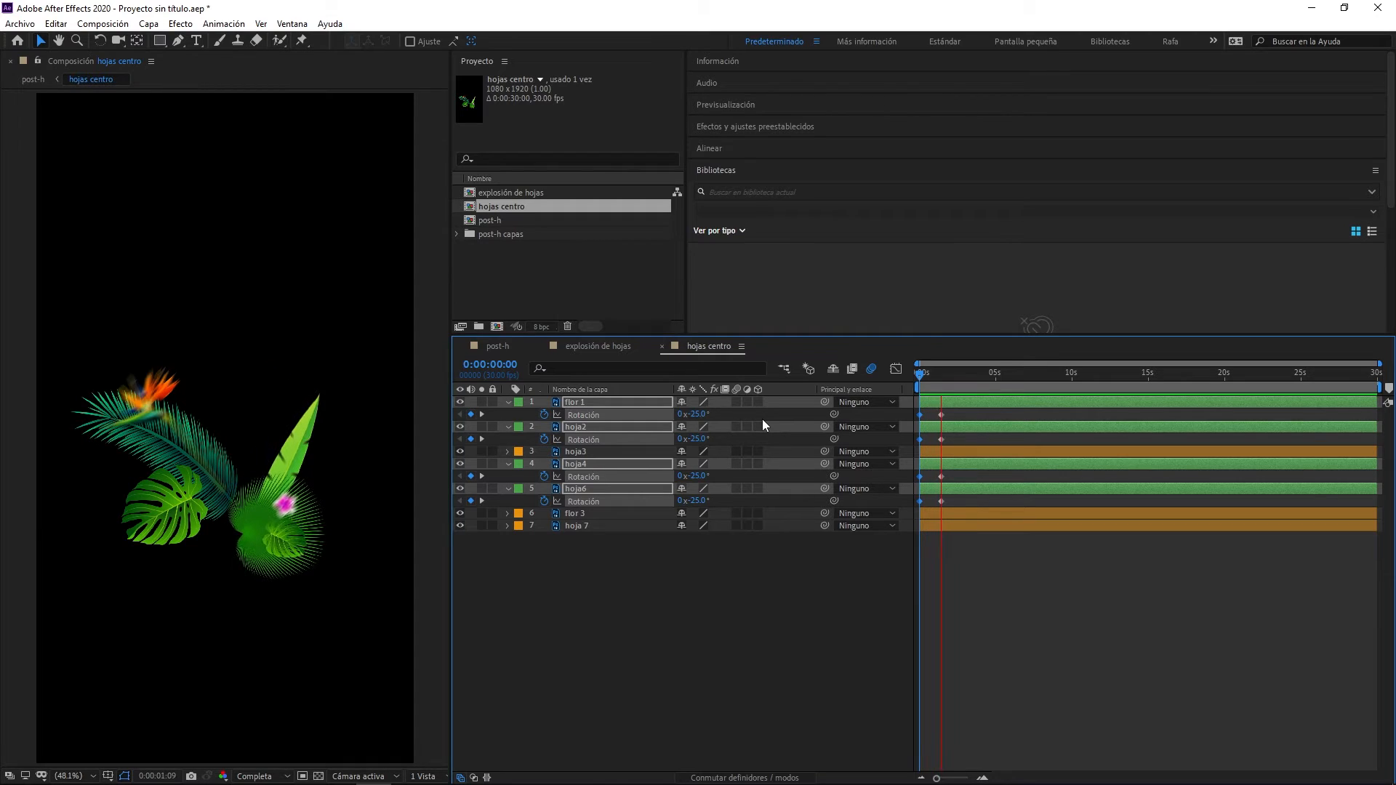
key(space)
key(space)
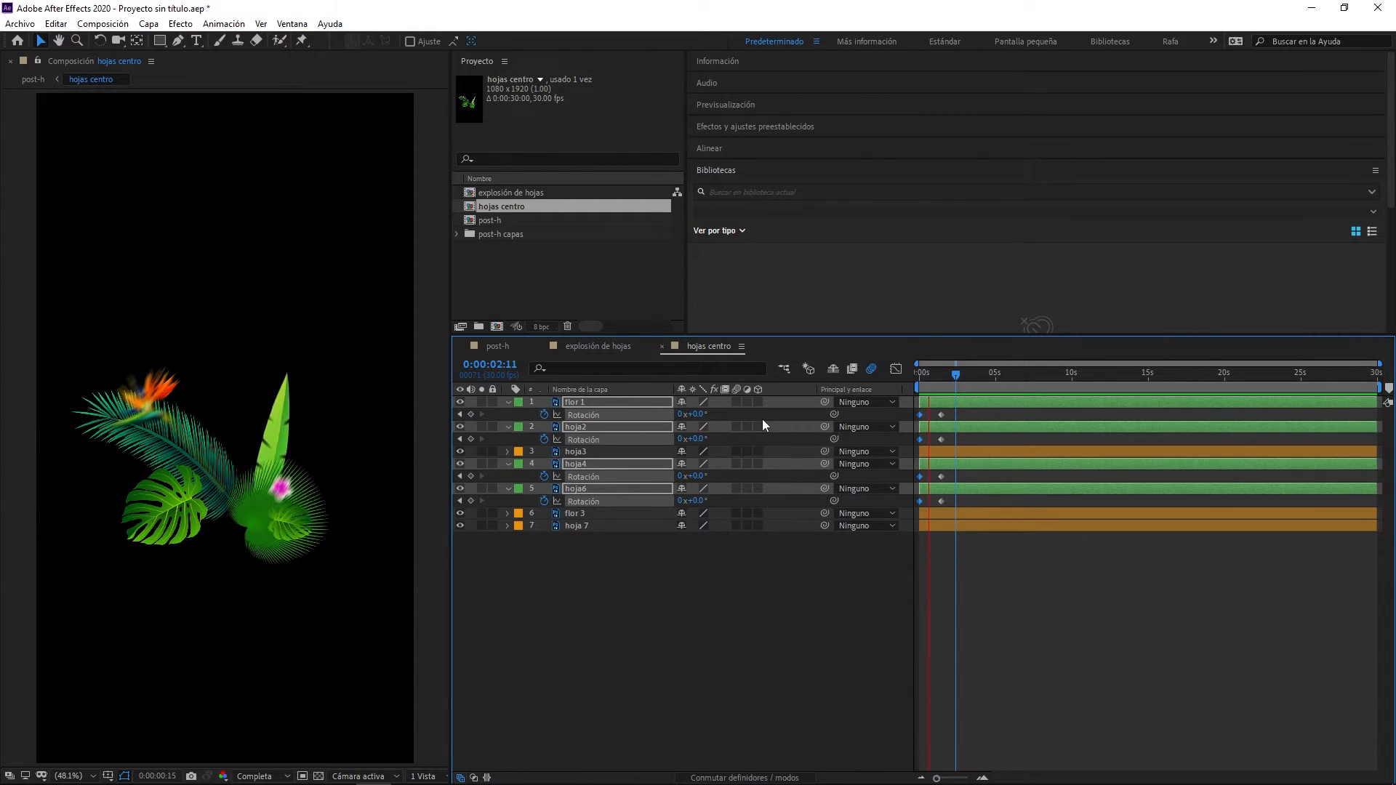
key(space)
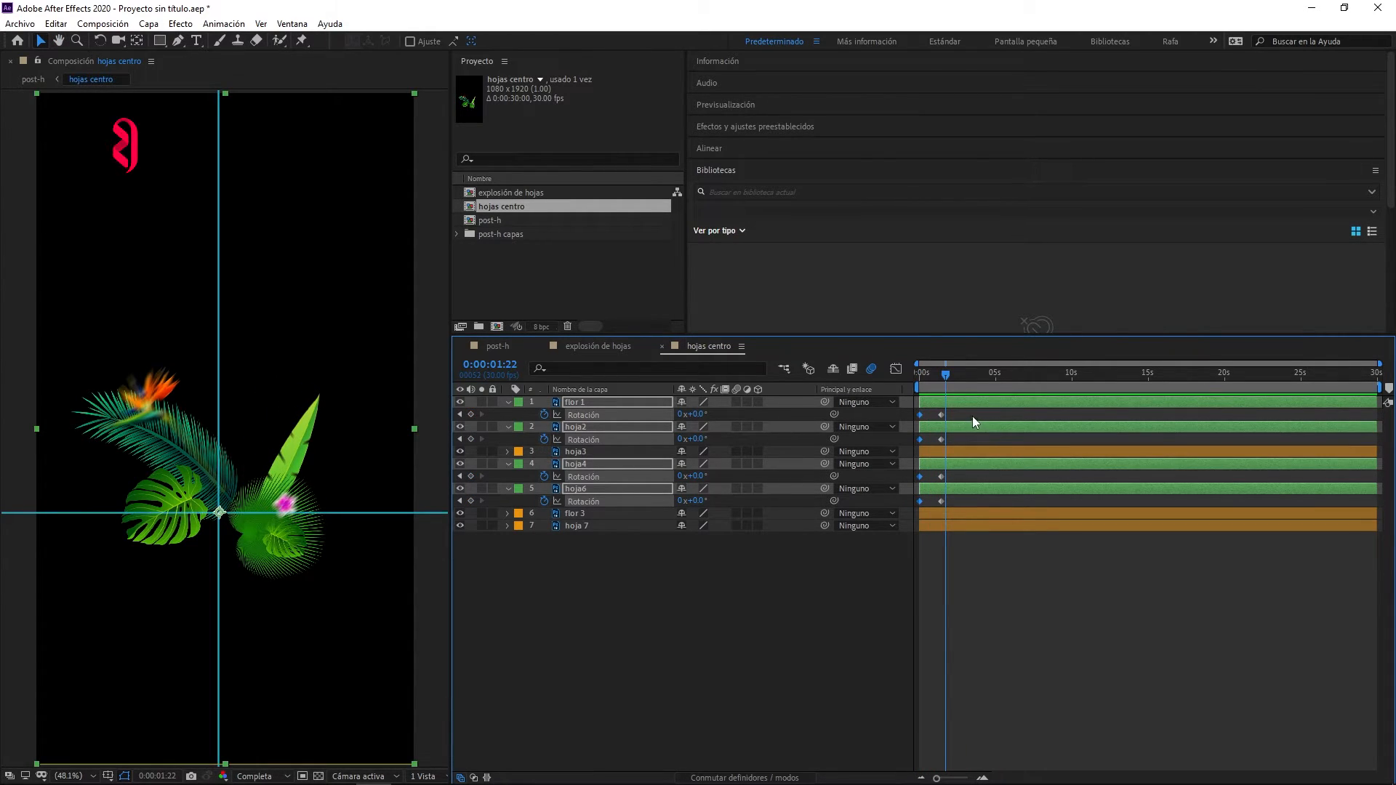
- Move the four layers' ending Rotation keyframes earlier to 0:00:00:23 and preview the faster swing
drag(966, 407, 940, 505)
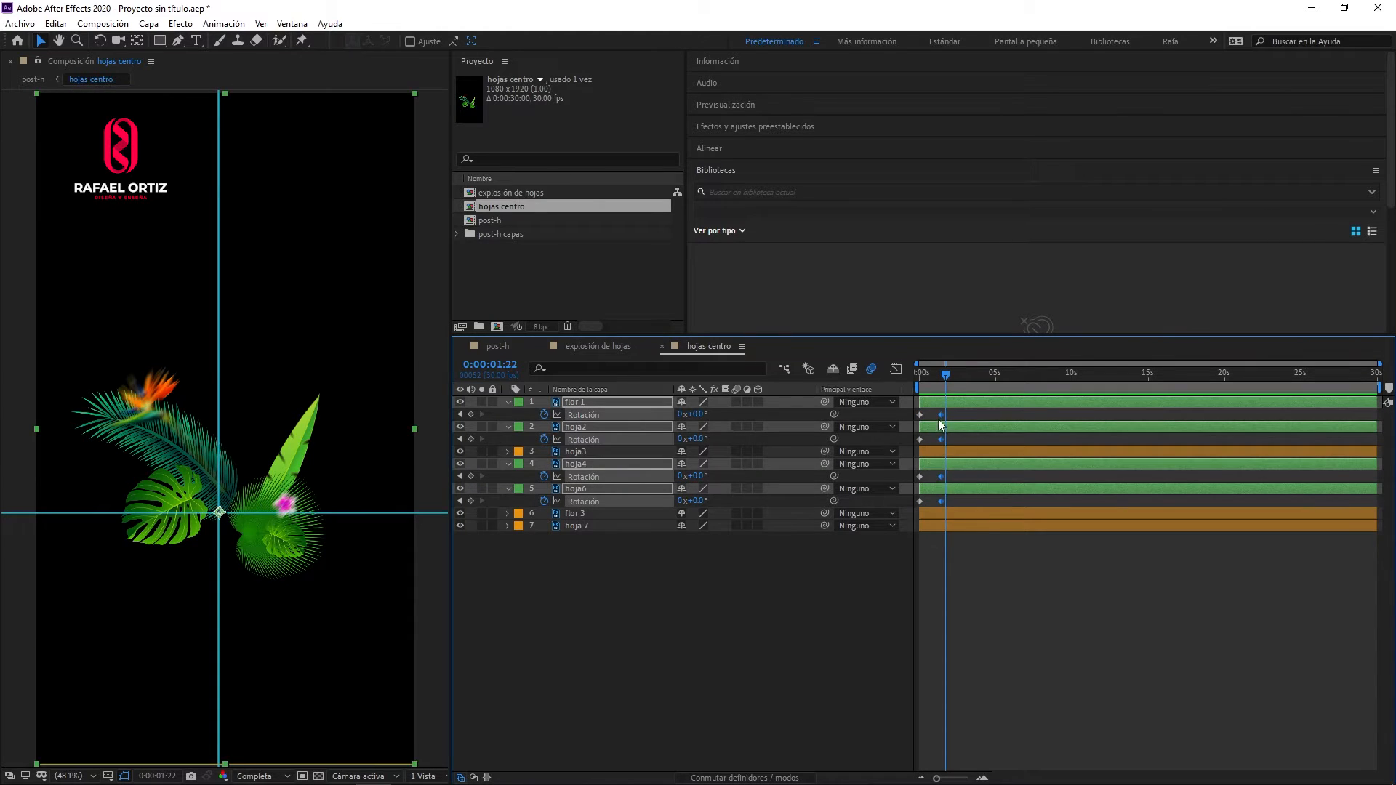
drag(940, 426, 929, 426)
key(space)
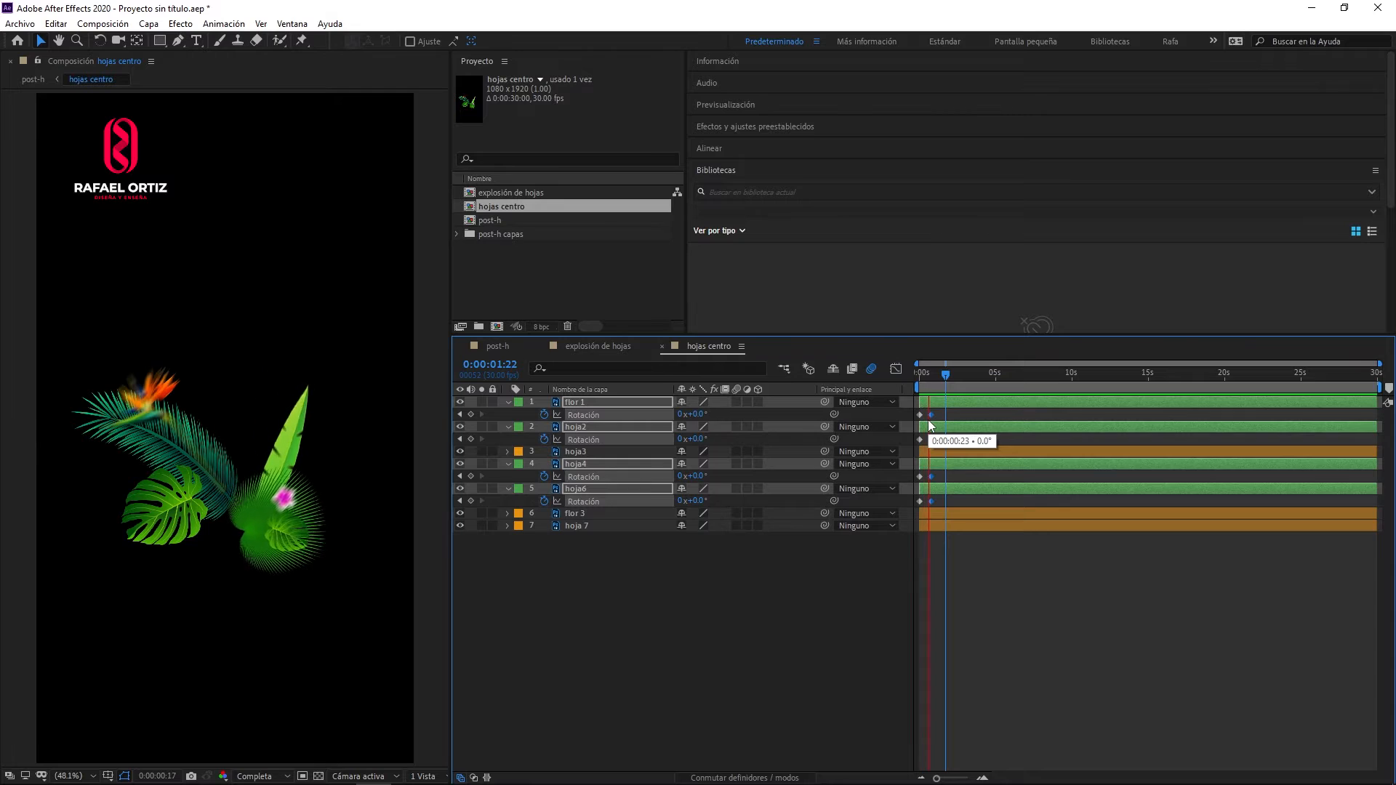
key(space)
key(space)
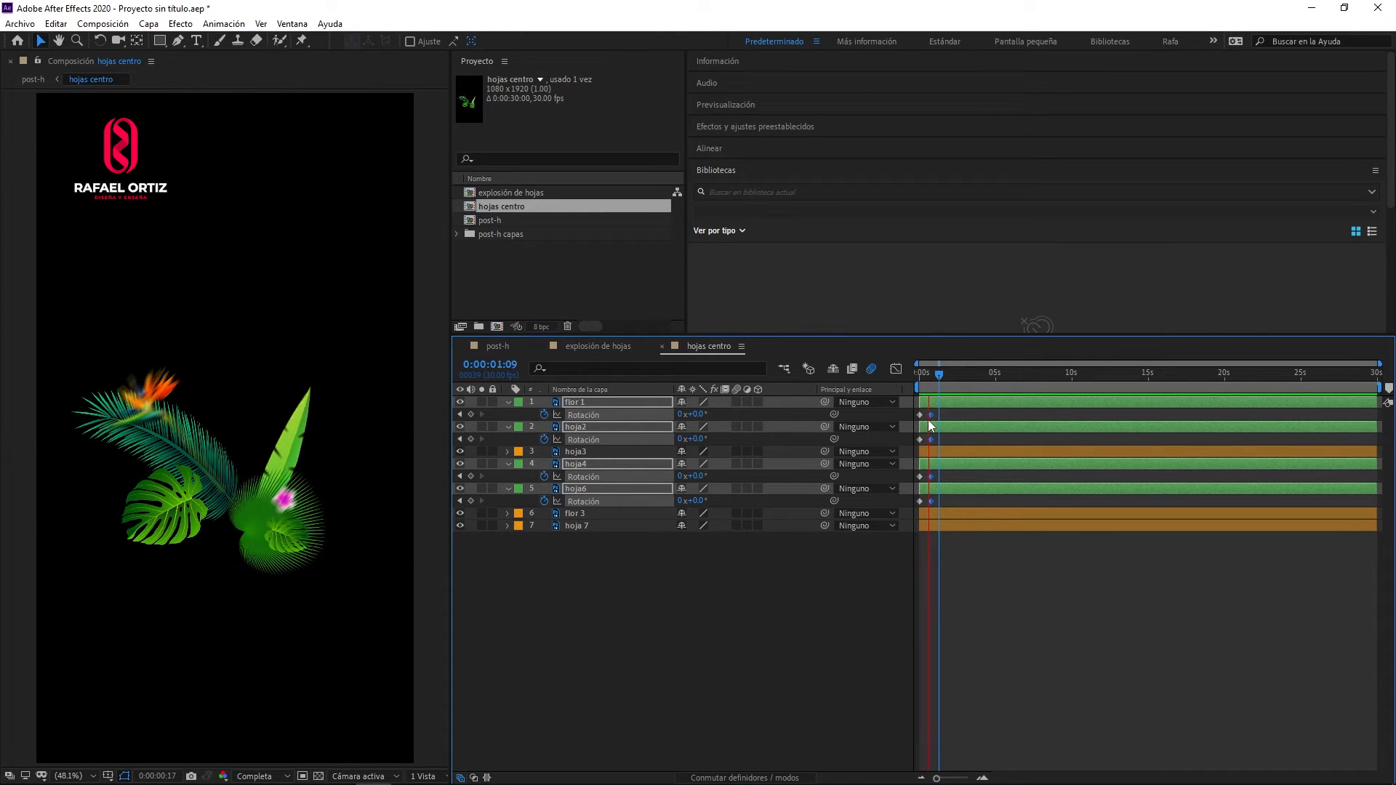
key(space)
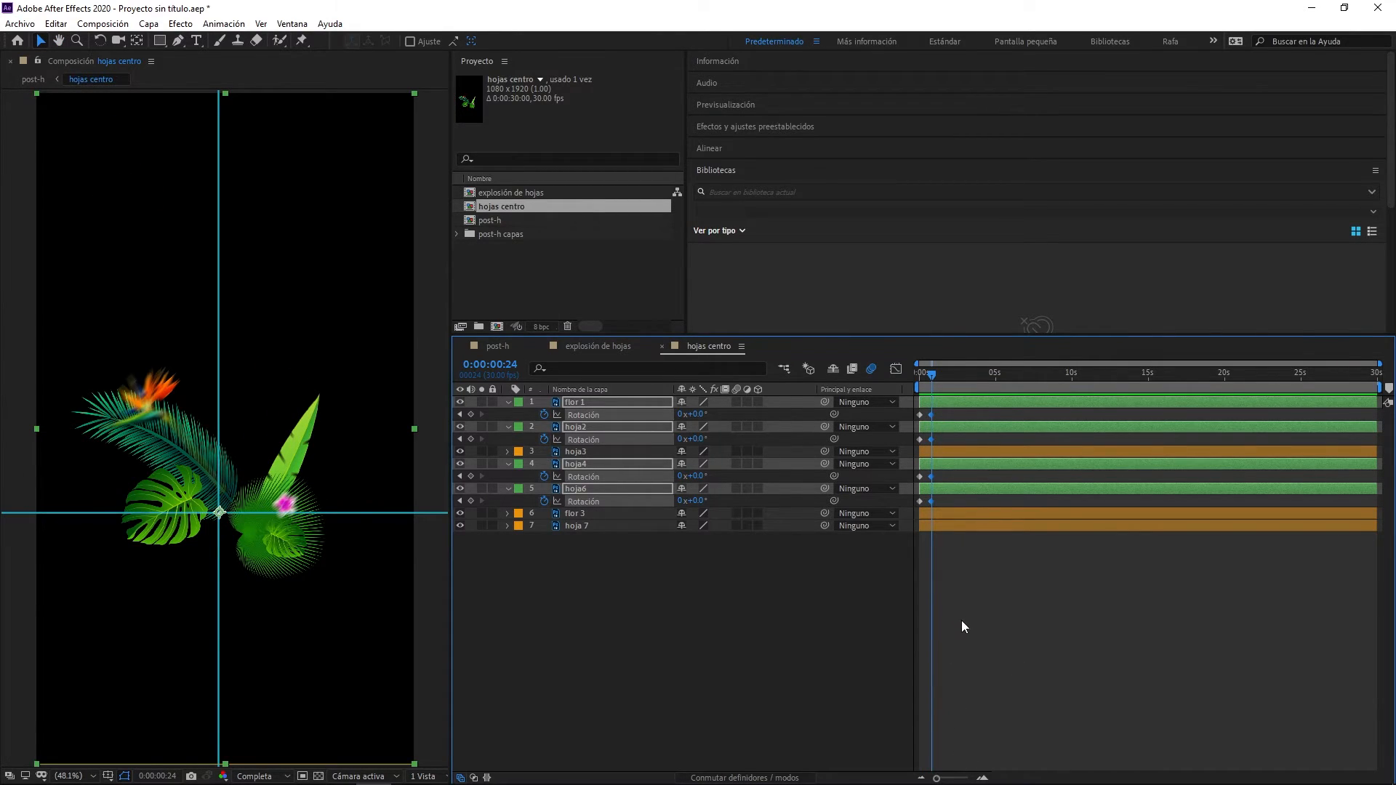
- Shift the four ending Rotation keyframes to about frame 11 and preview the rotation
scroll(961, 621, up, 3)
drag(1035, 776, 1008, 775)
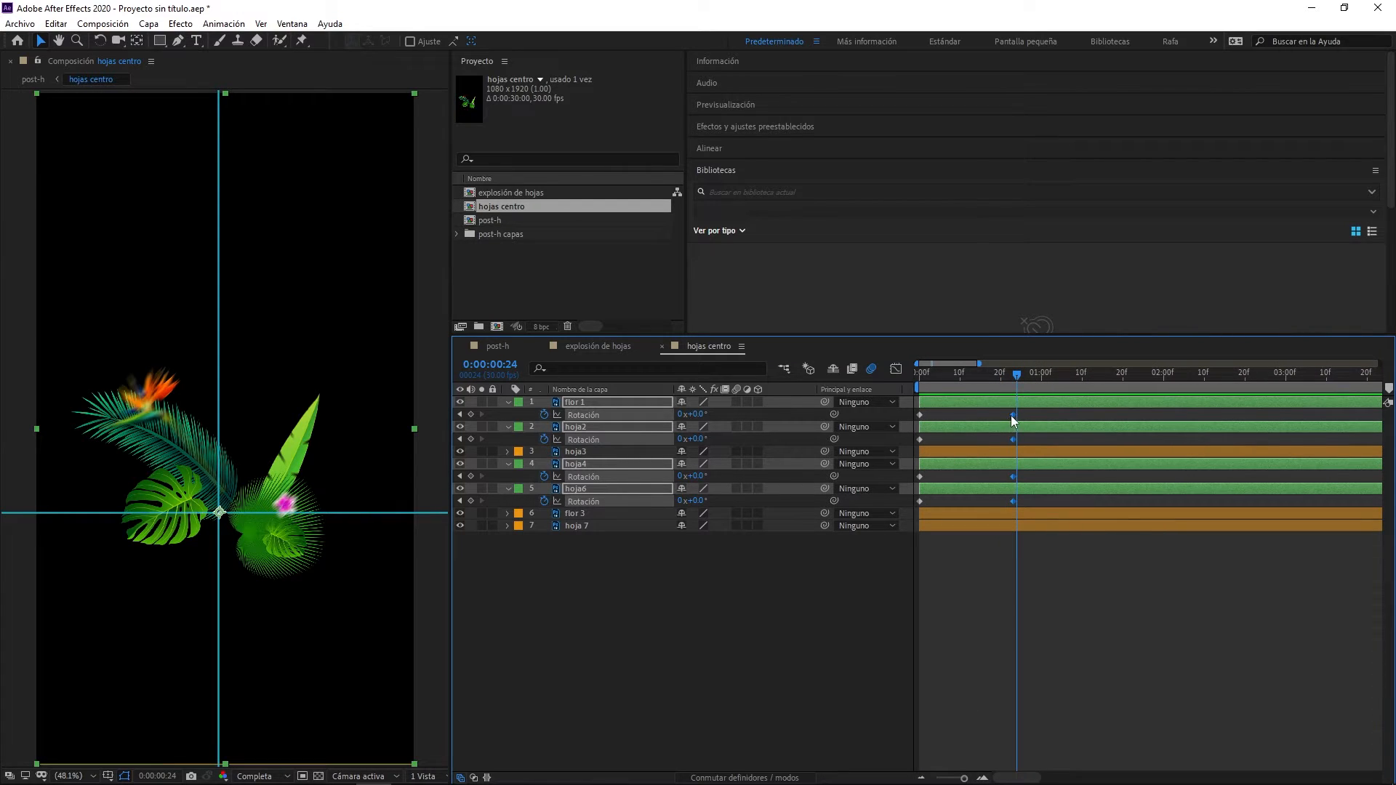
drag(1013, 420, 969, 419)
key(space)
key(space)
- Enable motion blur on all seven layers of hojas centro and preview the blurred rotation
click(737, 403)
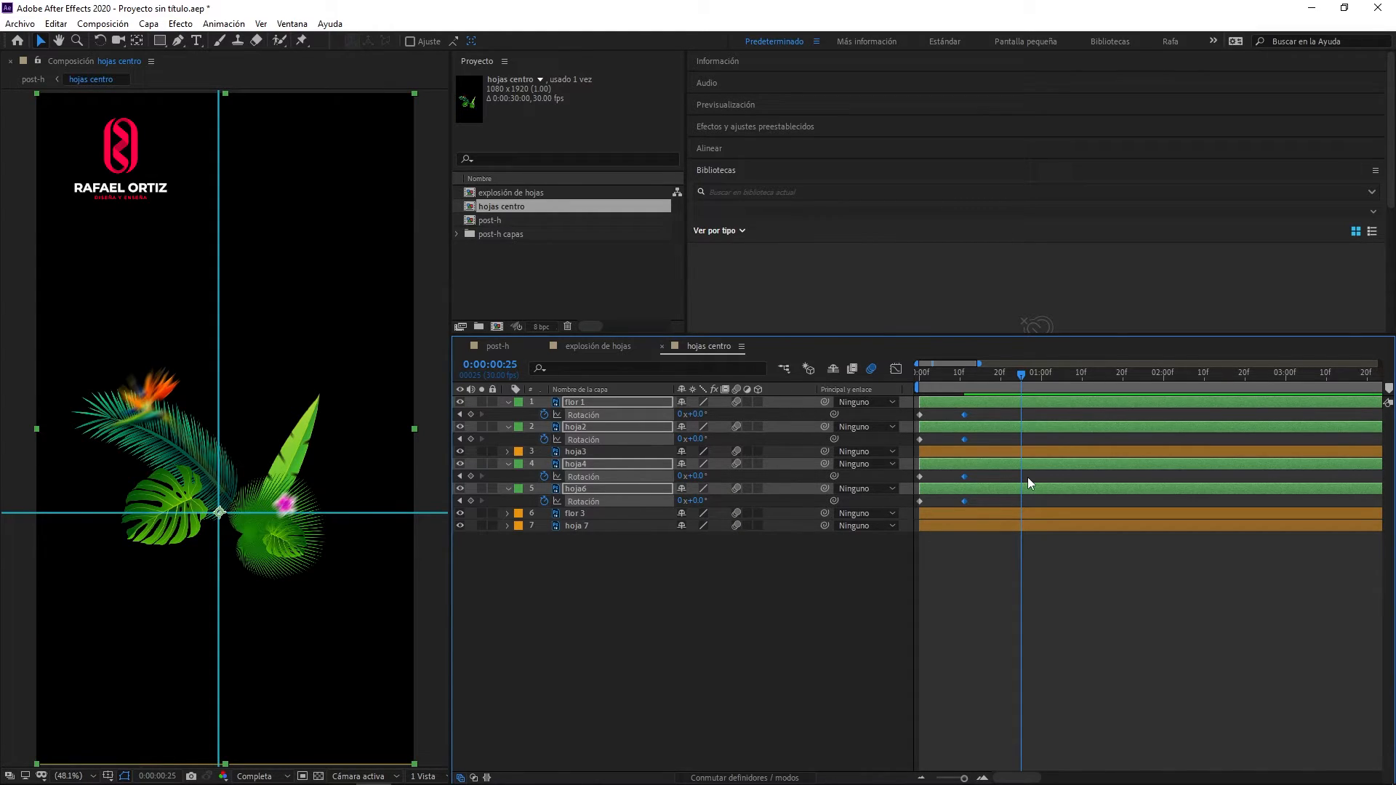
key(space)
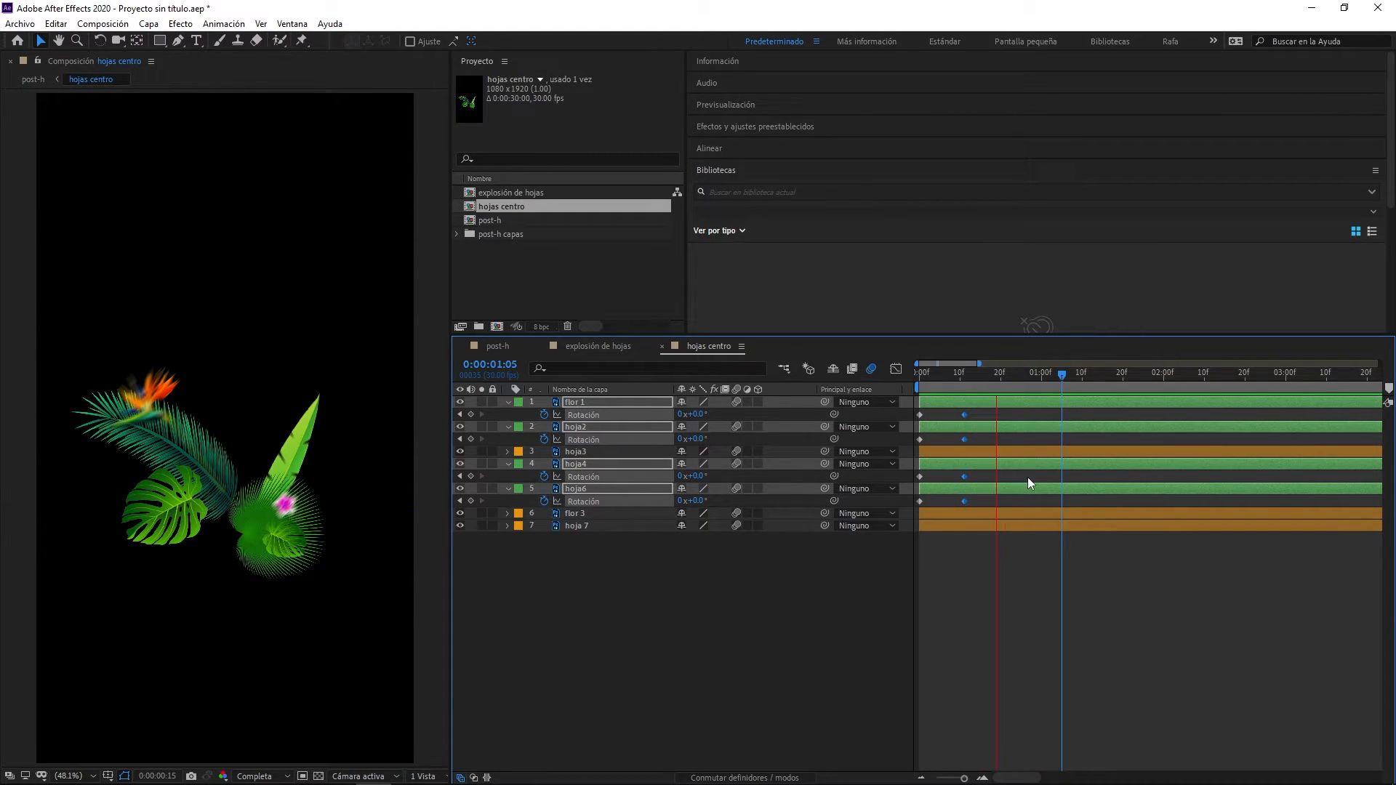
key(space)
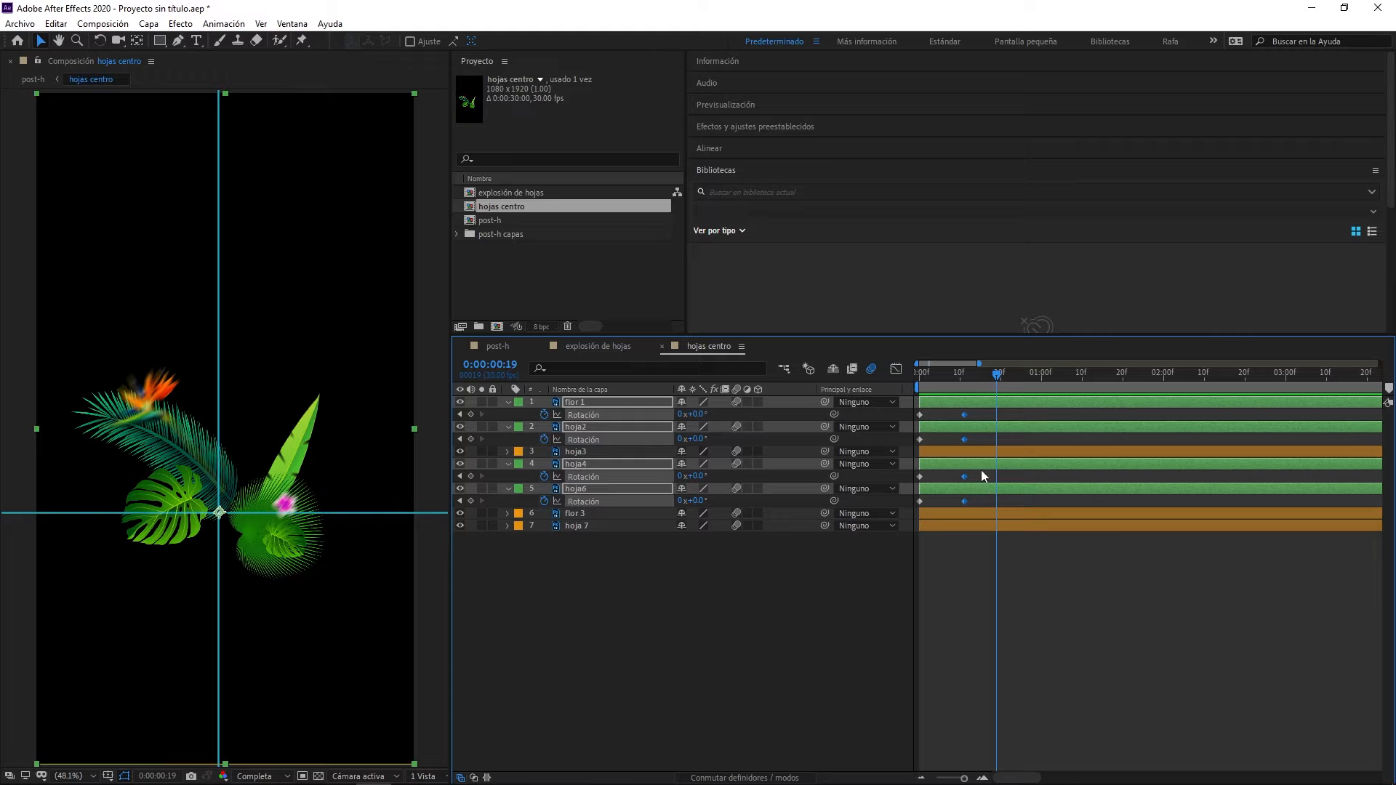
- Pull the four ending Rotation keyframes in to about frame 7 and preview the swing
drag(960, 417, 948, 422)
key(space)
key(space)
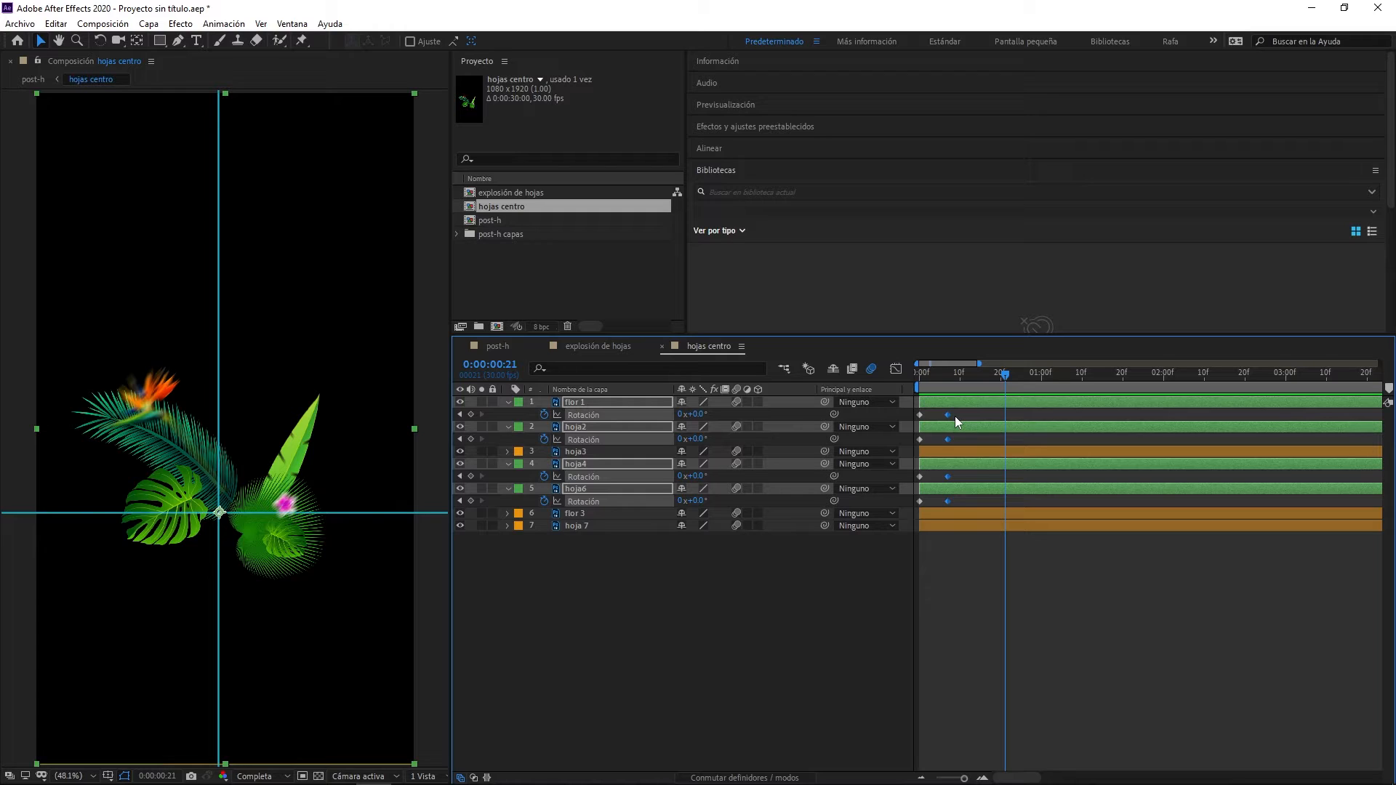
- Add further Rotation keyframes to flor 1, hoja2, hoja4 and hoja6 at frames 9 and 11
drag(954, 378, 956, 378)
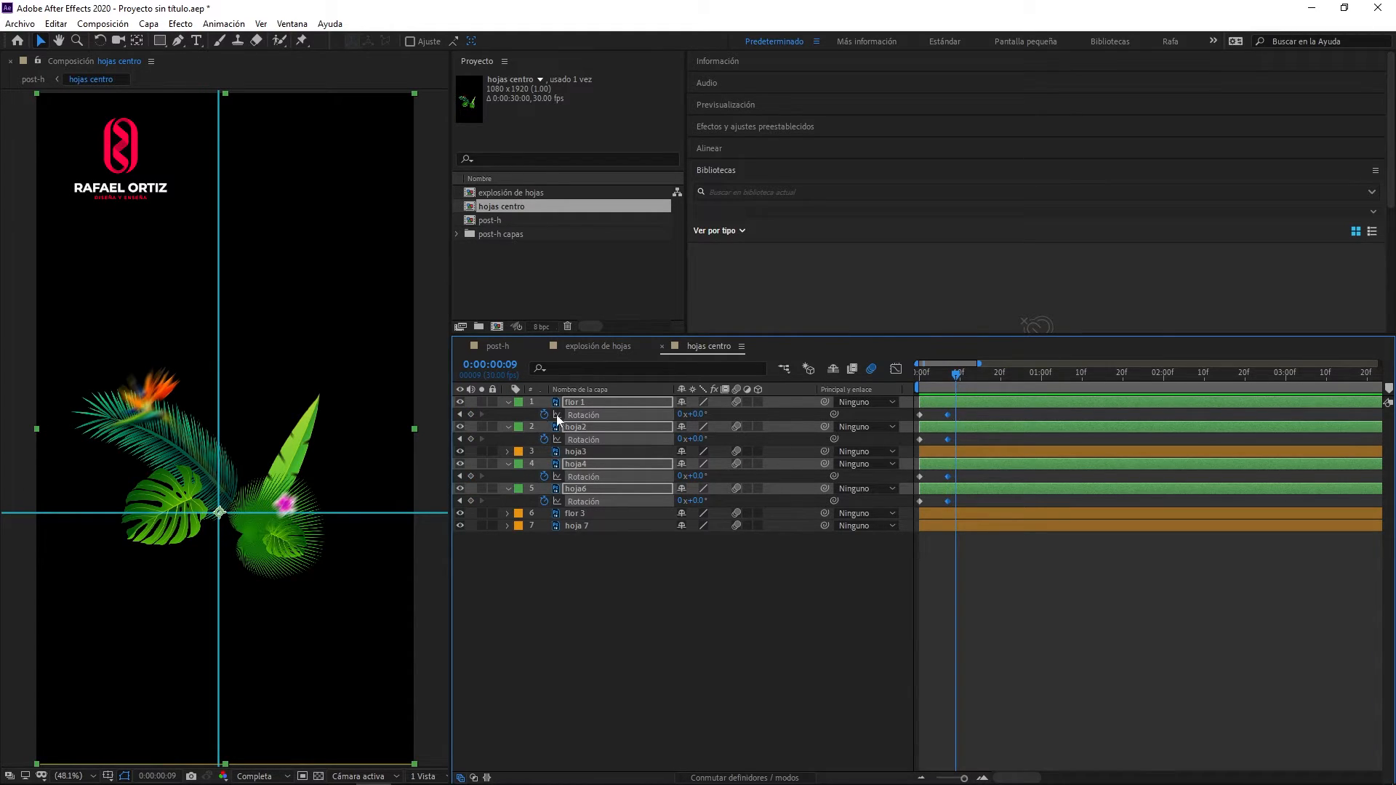
click(471, 414)
drag(957, 374, 966, 375)
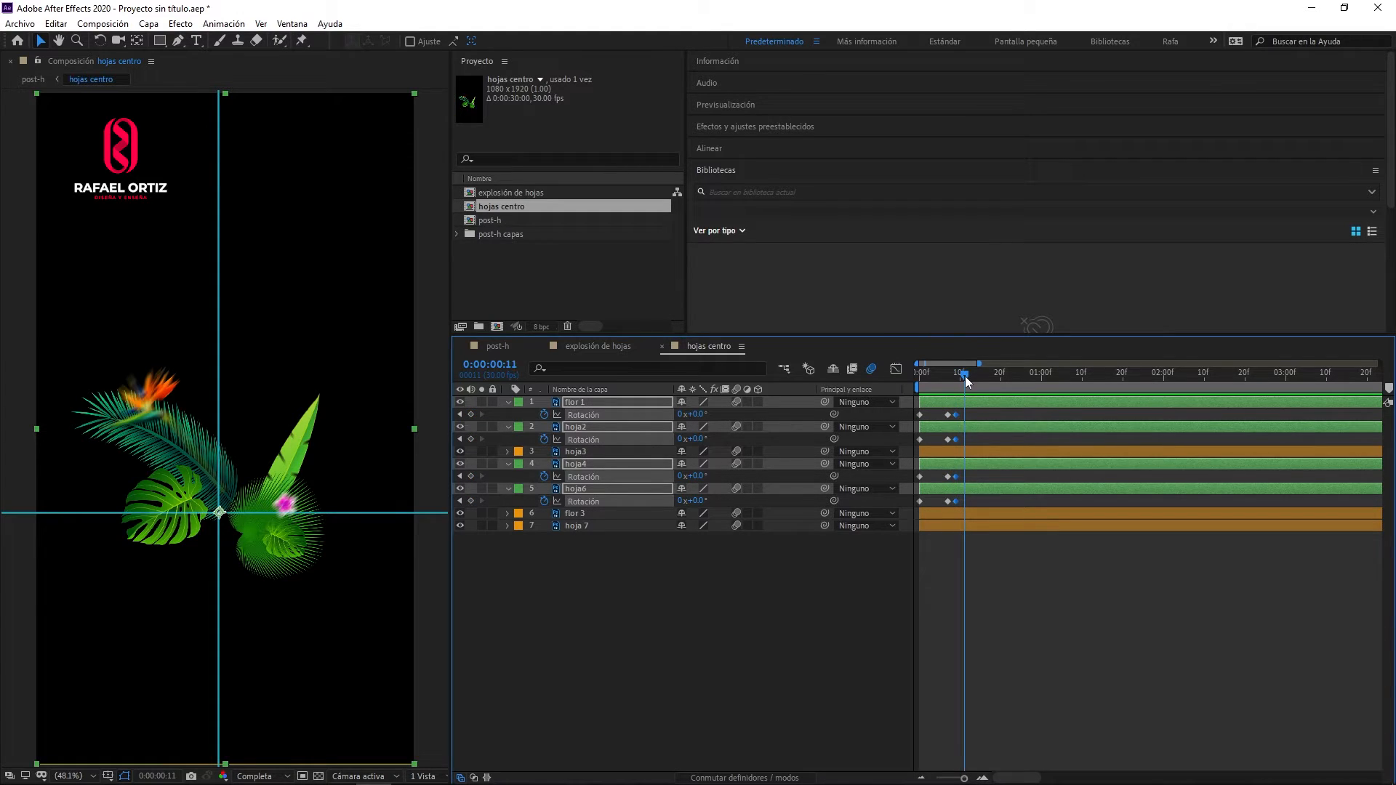
click(983, 778)
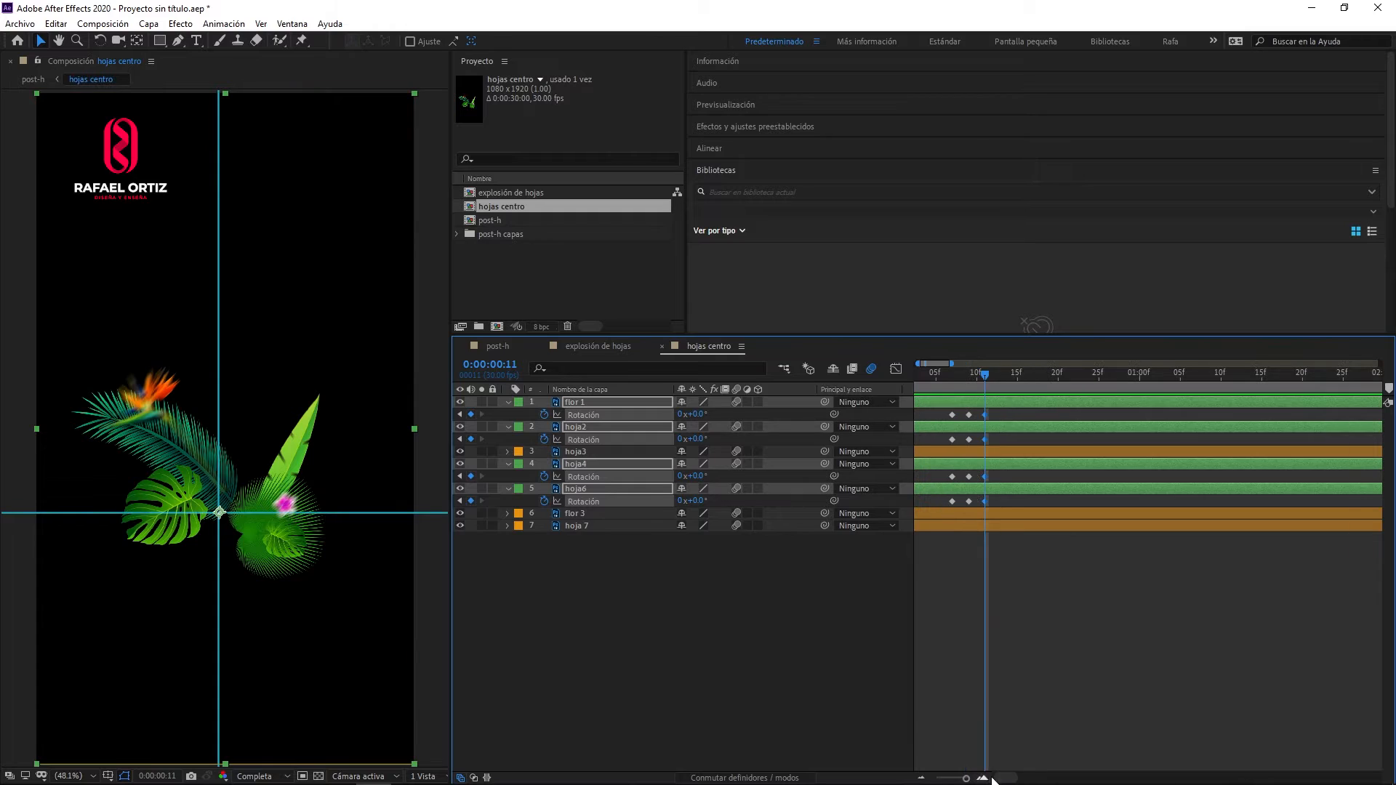
- Set the Rotation of flor 1, hoja2, hoja4 and hoja6 to +10° on their frame 7 keyframes
drag(1011, 778, 1004, 778)
mouse_move(960, 376)
mouse_down()
mouse_move(916, 383)
mouse_move(963, 374)
mouse_up()
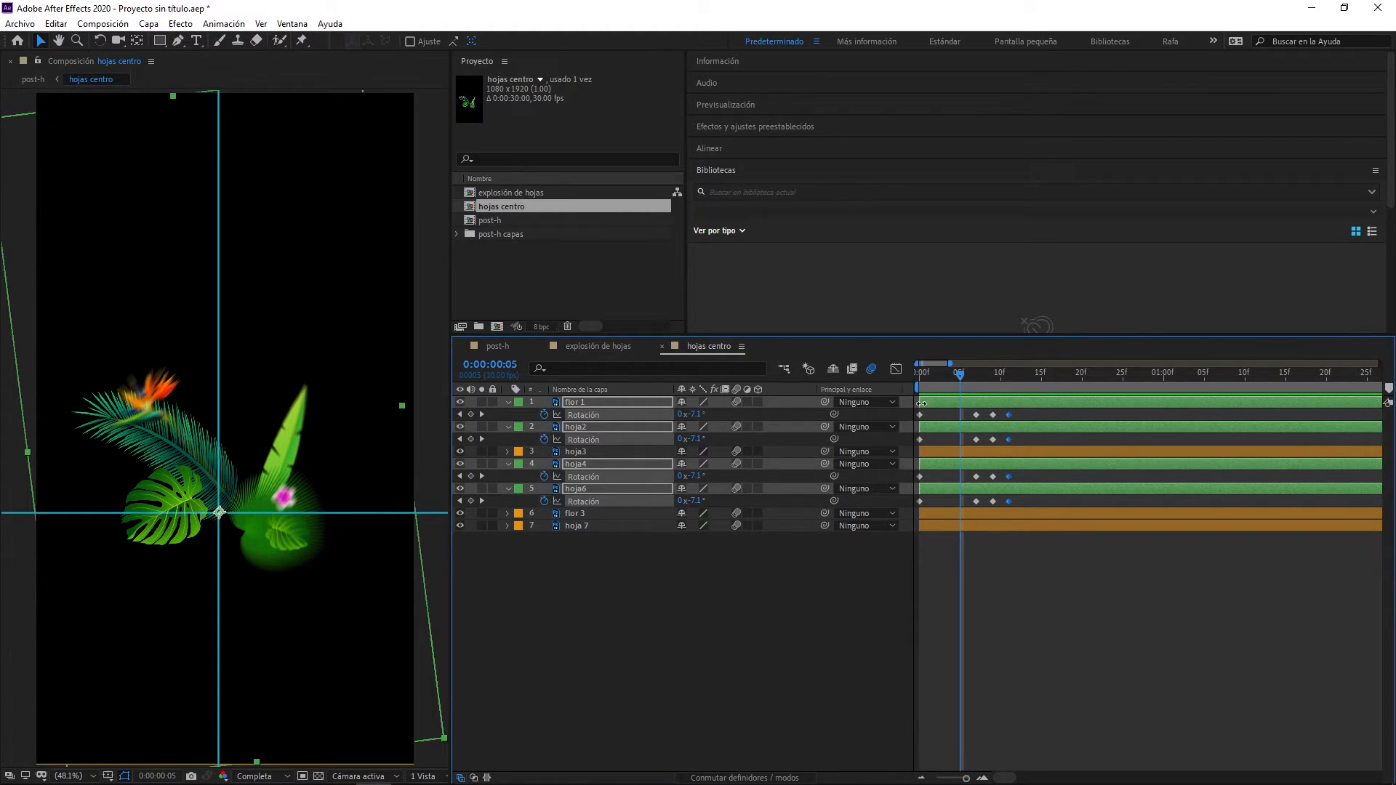
drag(962, 374, 972, 508)
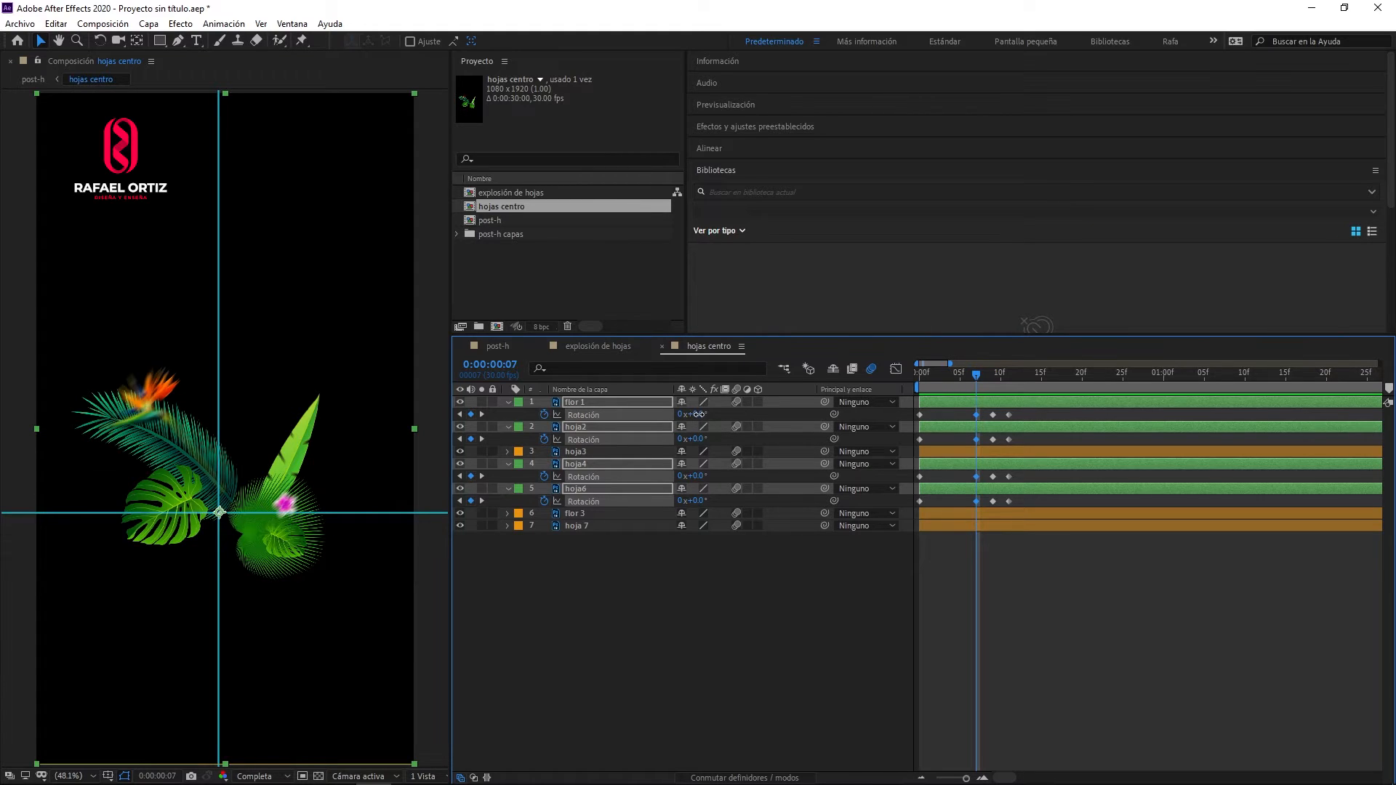
drag(702, 413, 709, 414)
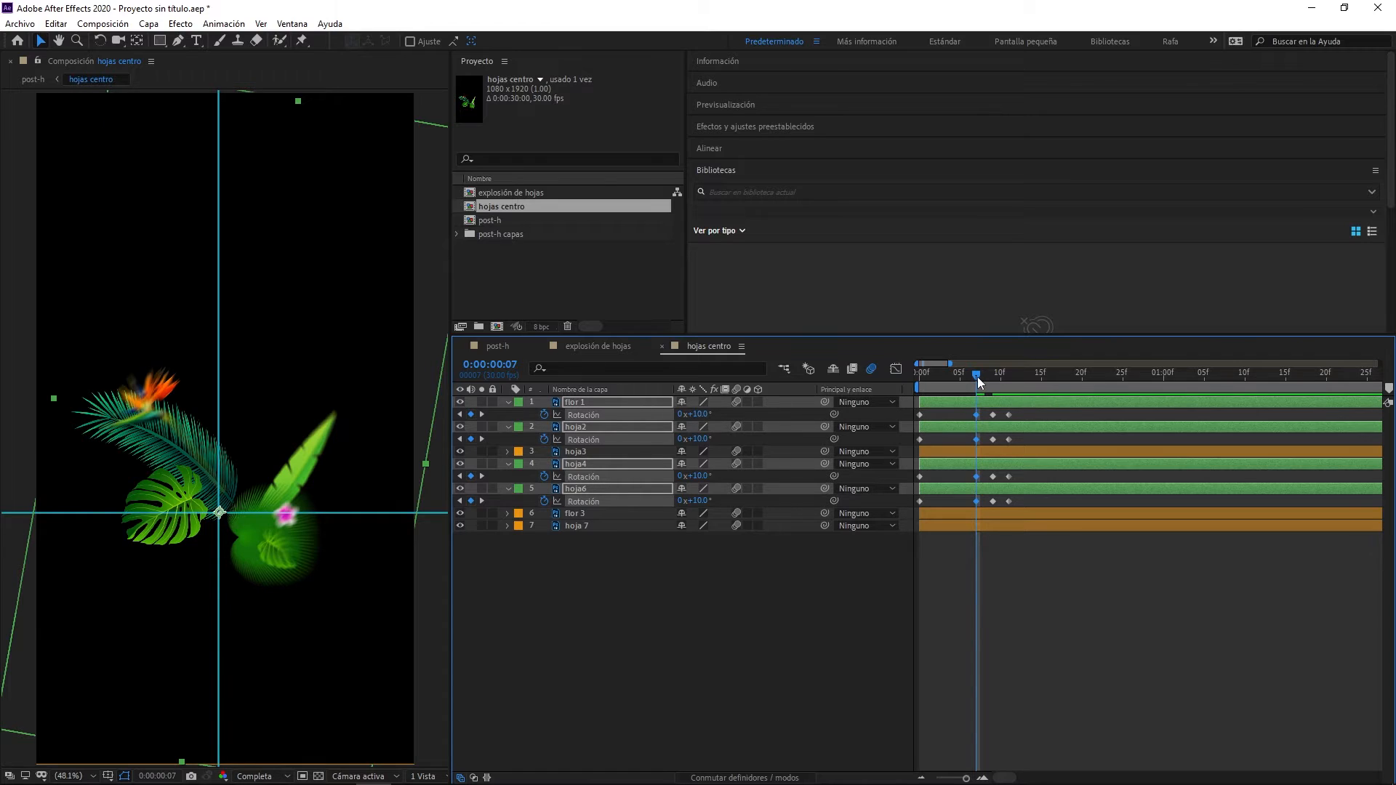
- Set the same four layers' Rotation to -8° at frame 9 and go to their frame 11 keyframes
drag(978, 377, 993, 377)
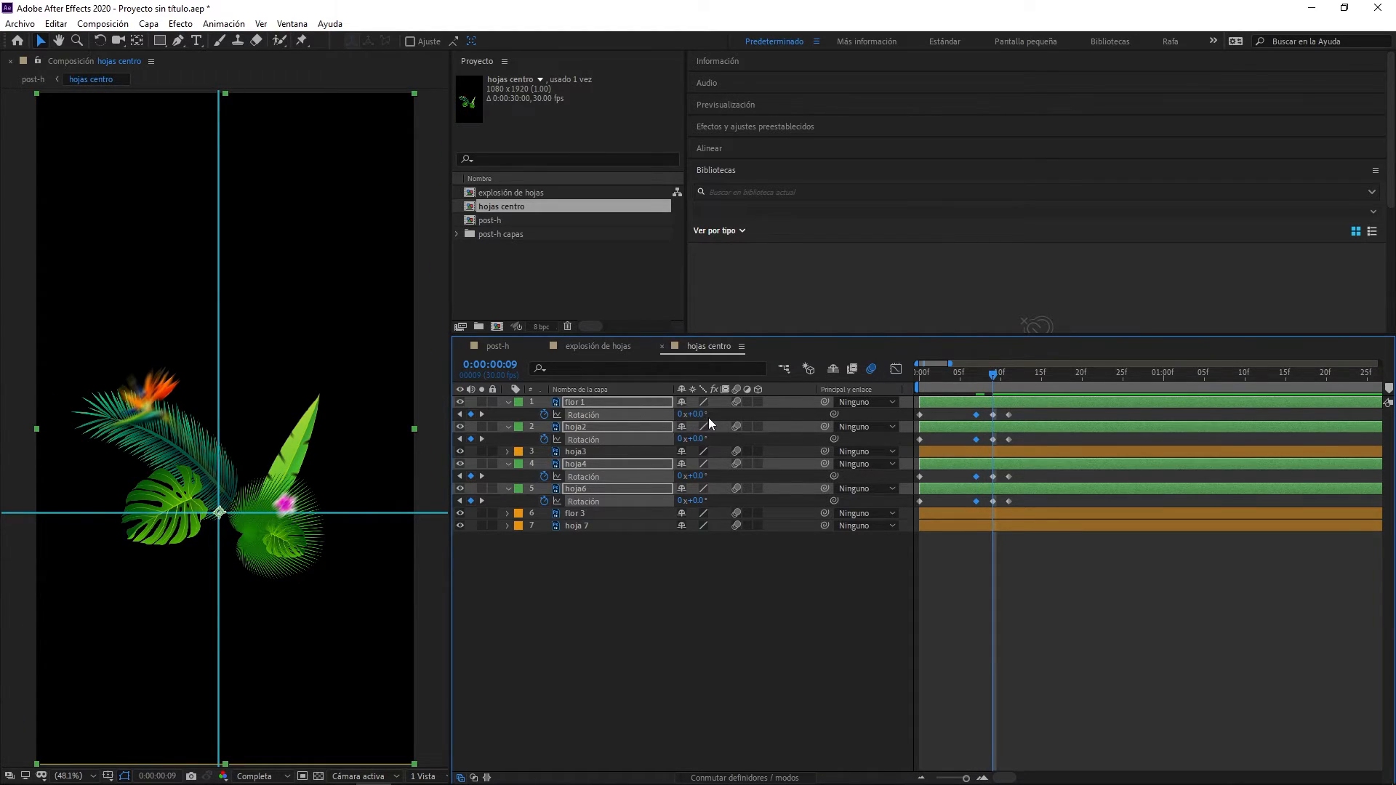
drag(701, 414, 699, 415)
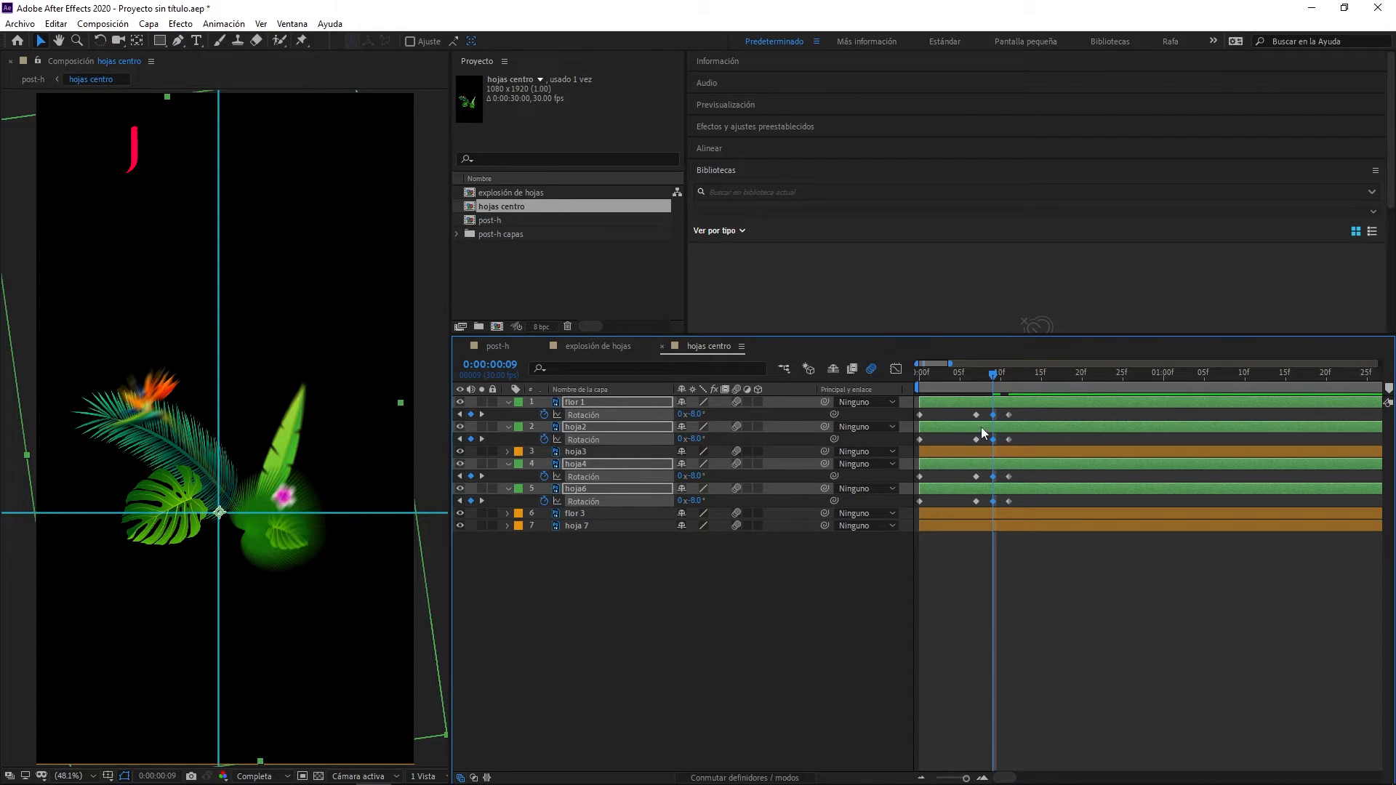
click(482, 414)
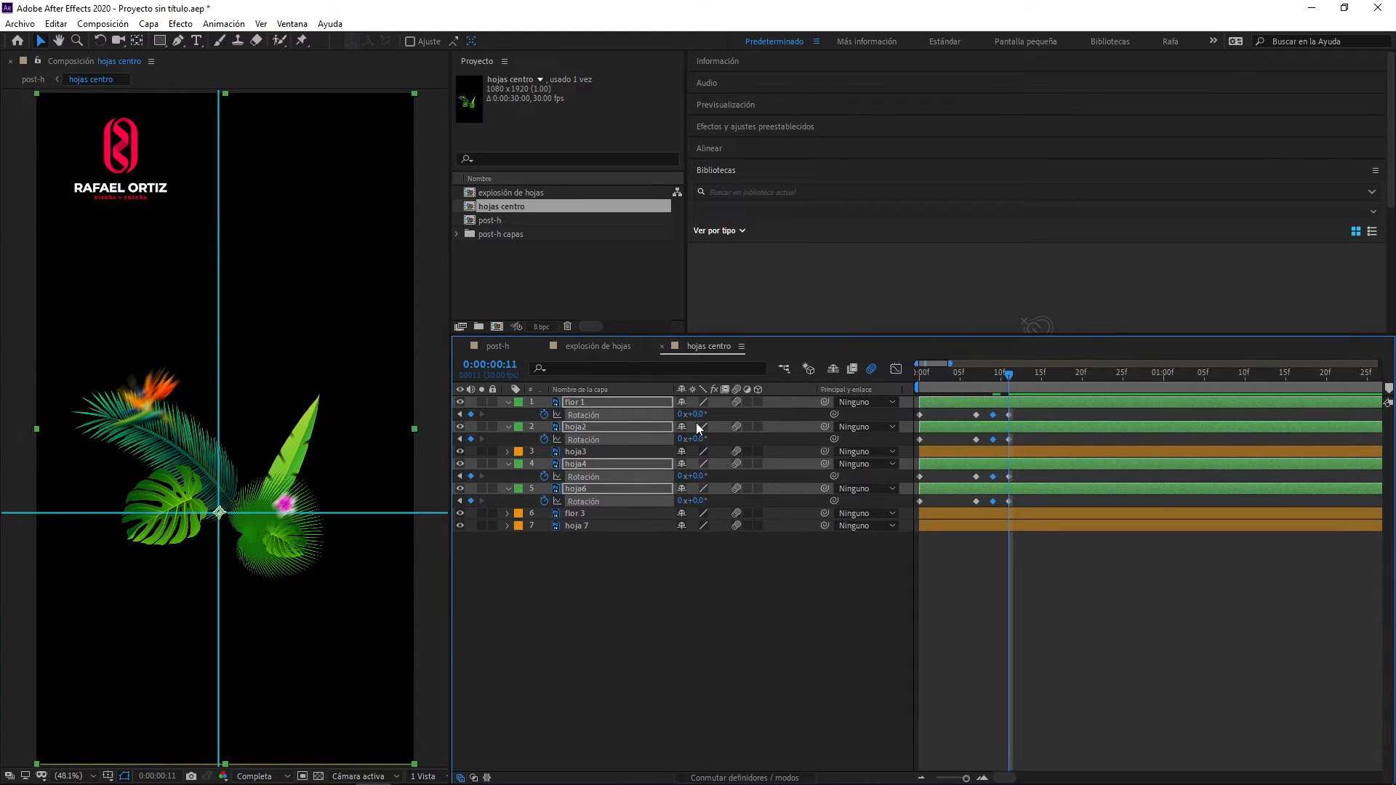
- Play the hojas centro composition repeatedly to examine the leaves' back-and-forth swing
key(space)
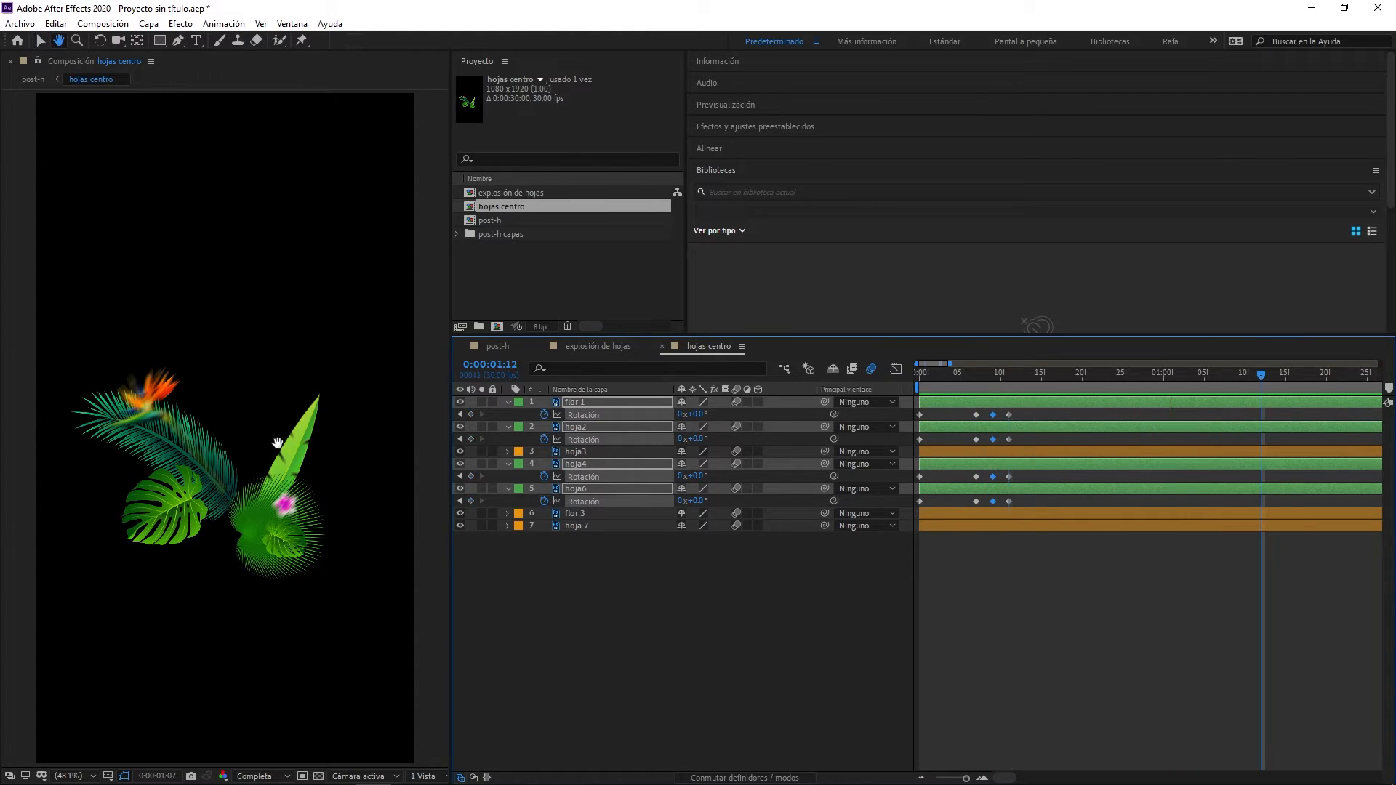
key(space)
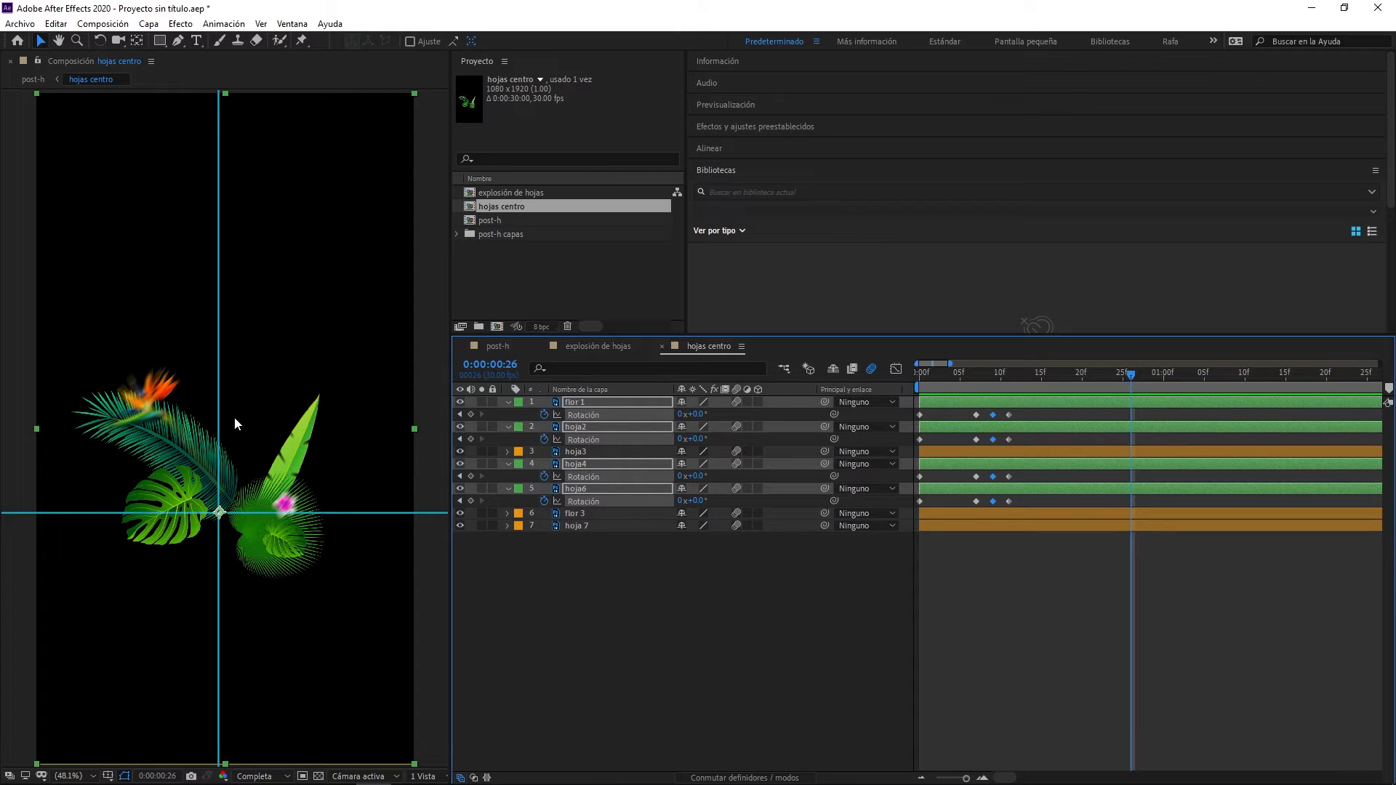
key(space)
key(space)
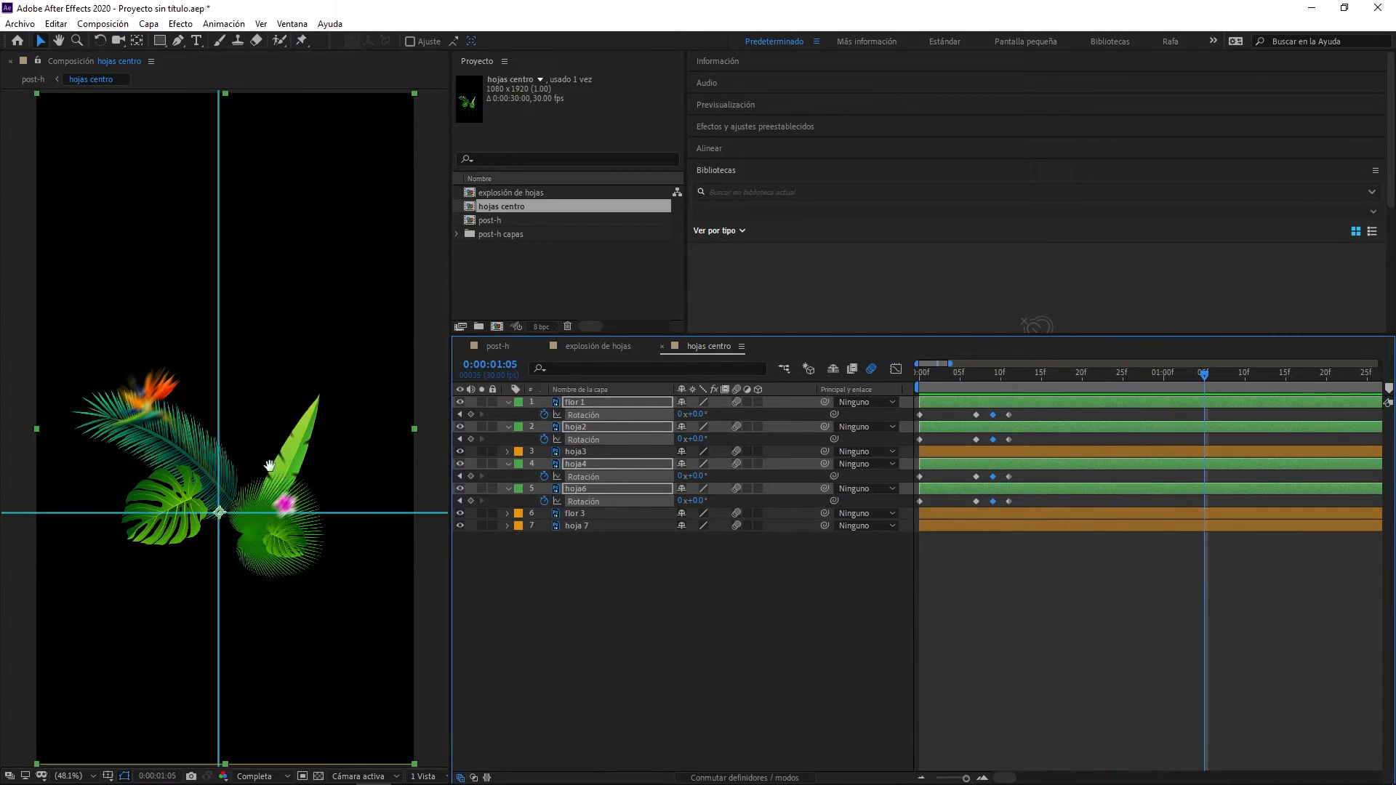
key(space)
key(space)
key(space)
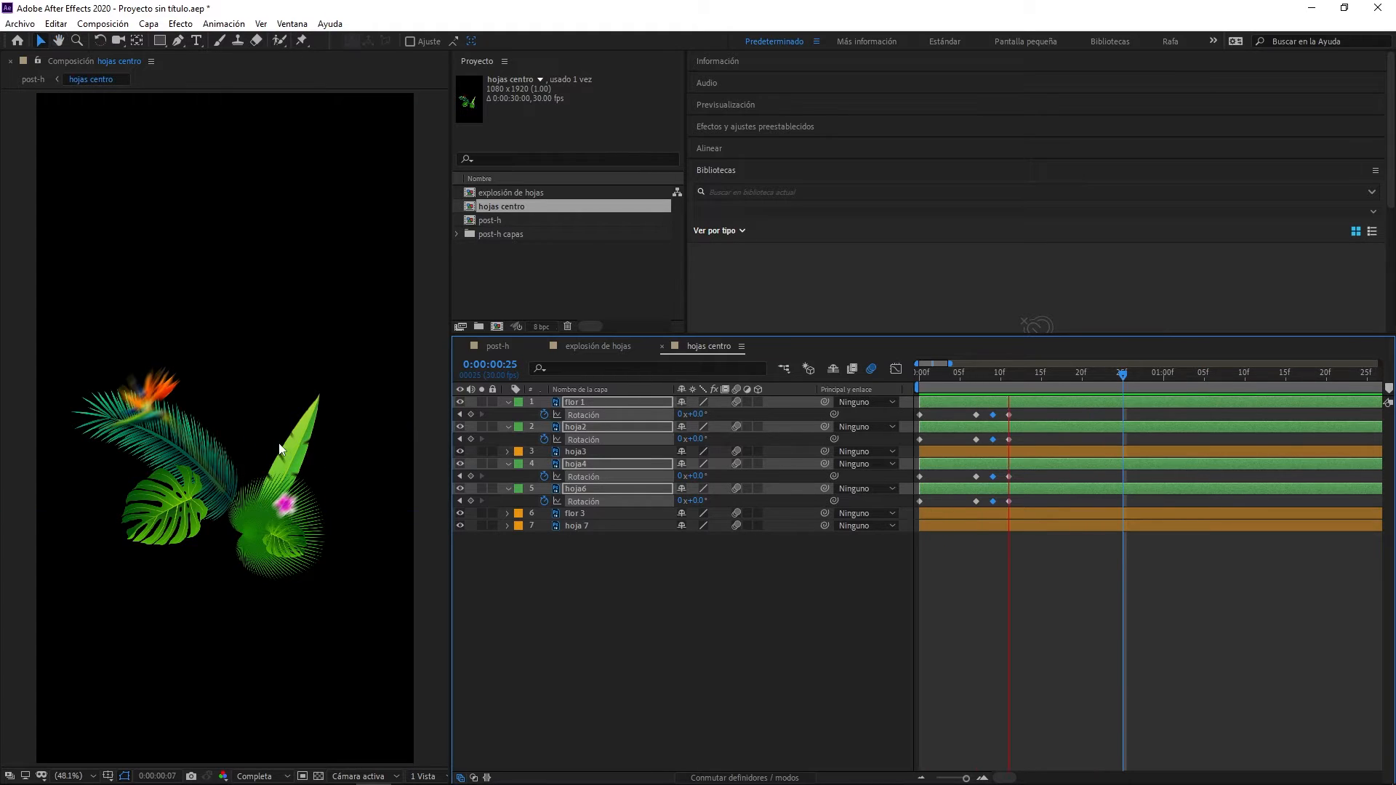
key(space)
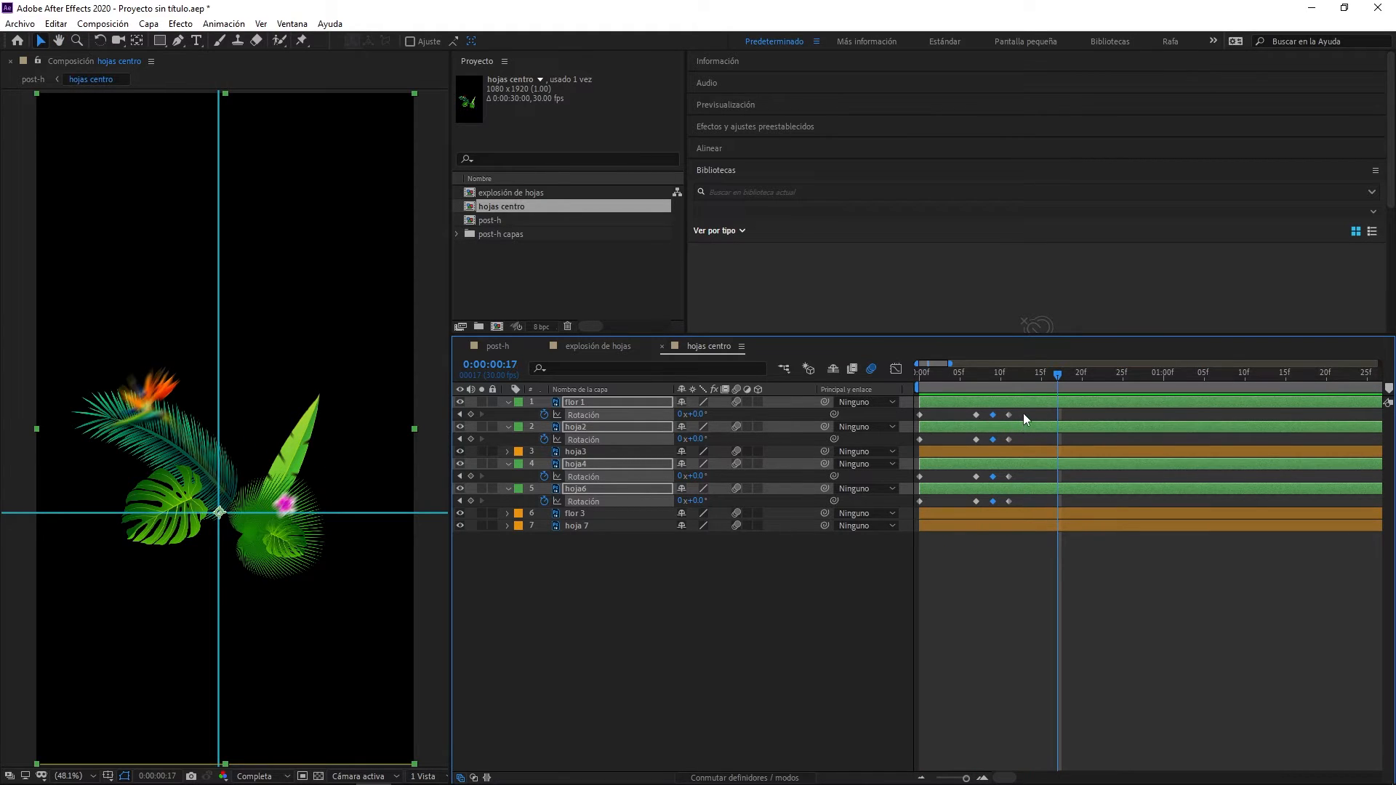
- Move the four final Rotation keyframes to about frame 16 and apply Easy Ease to them
drag(1023, 413, 1010, 508)
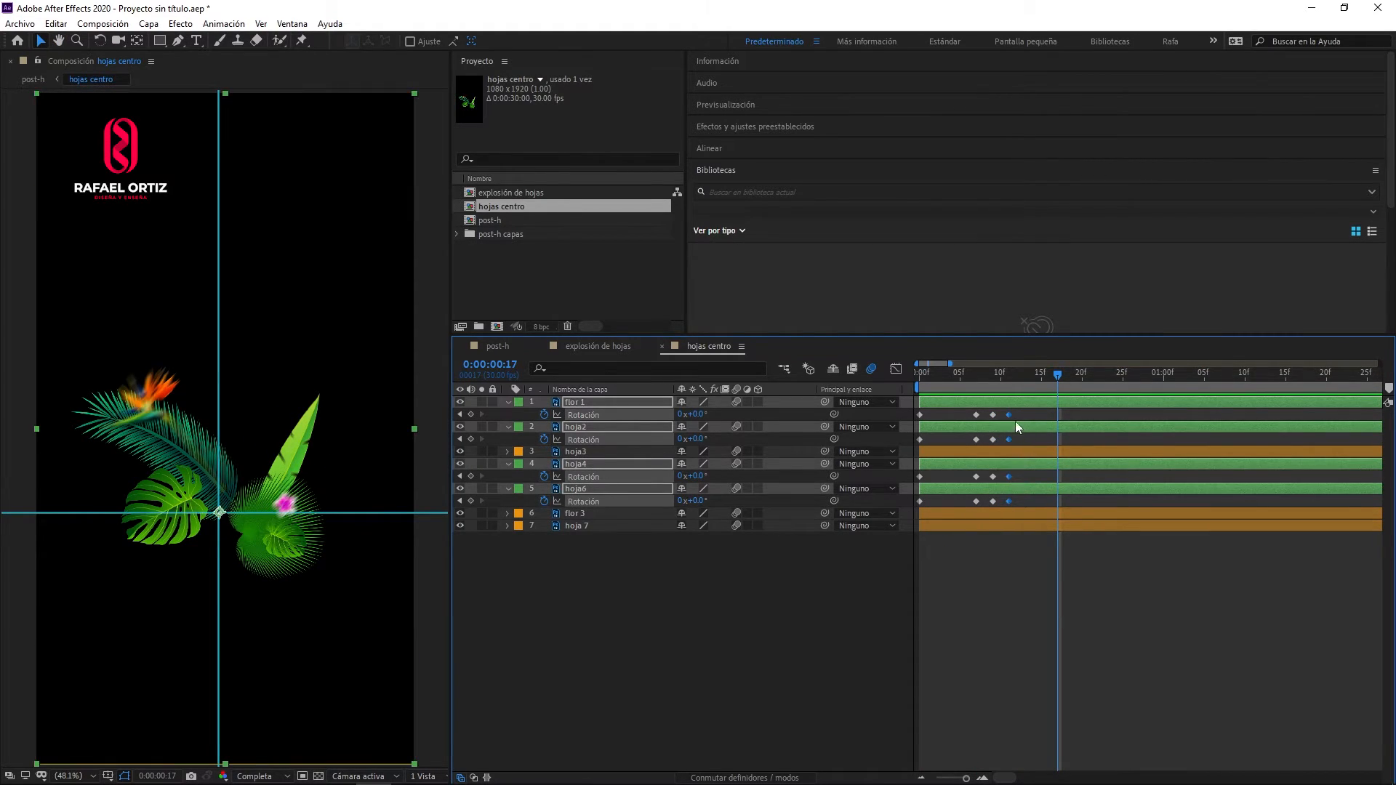
drag(1022, 416, 1046, 419)
drag(1057, 377, 1205, 374)
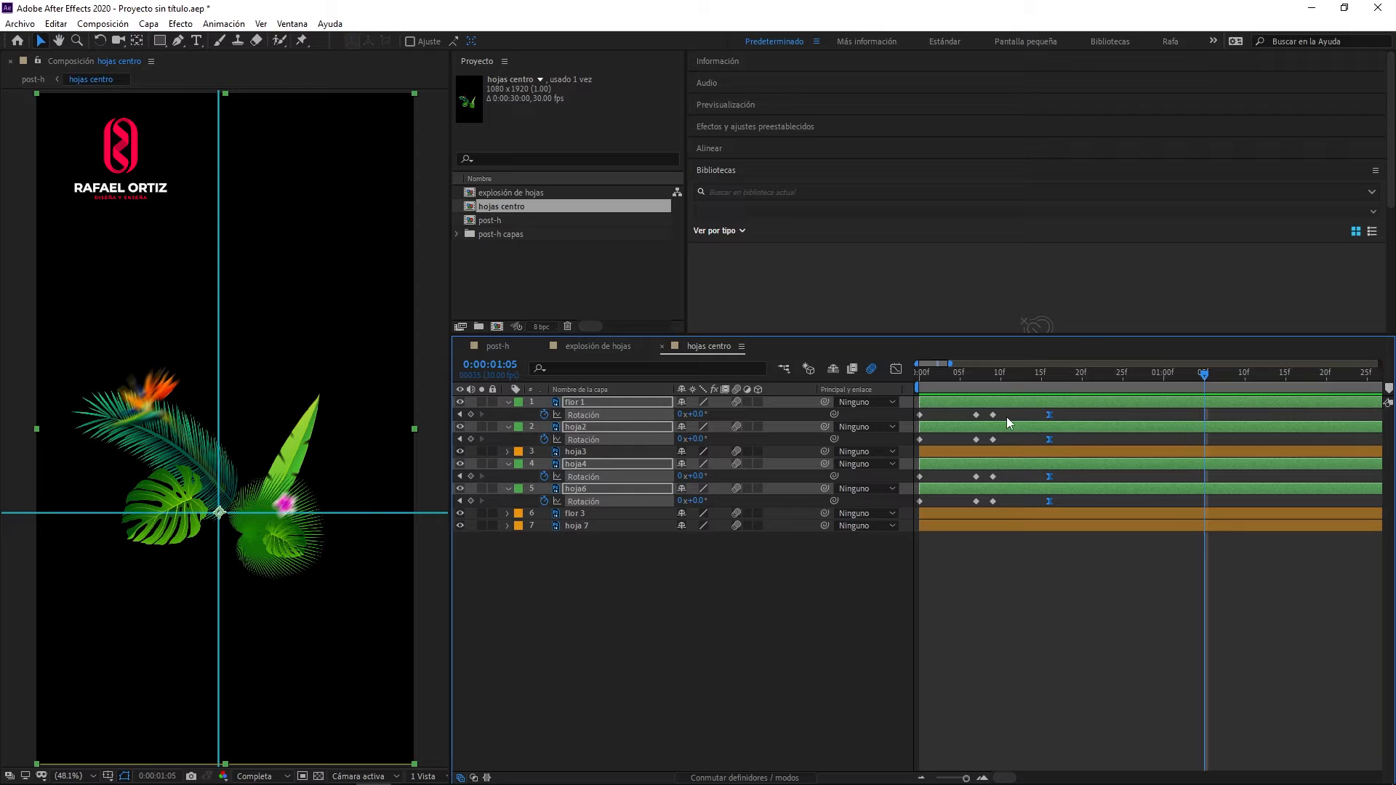
- Shift the four frame 9 Rotation keyframes to frame 10 and preview the retimed swing
drag(1005, 412, 989, 512)
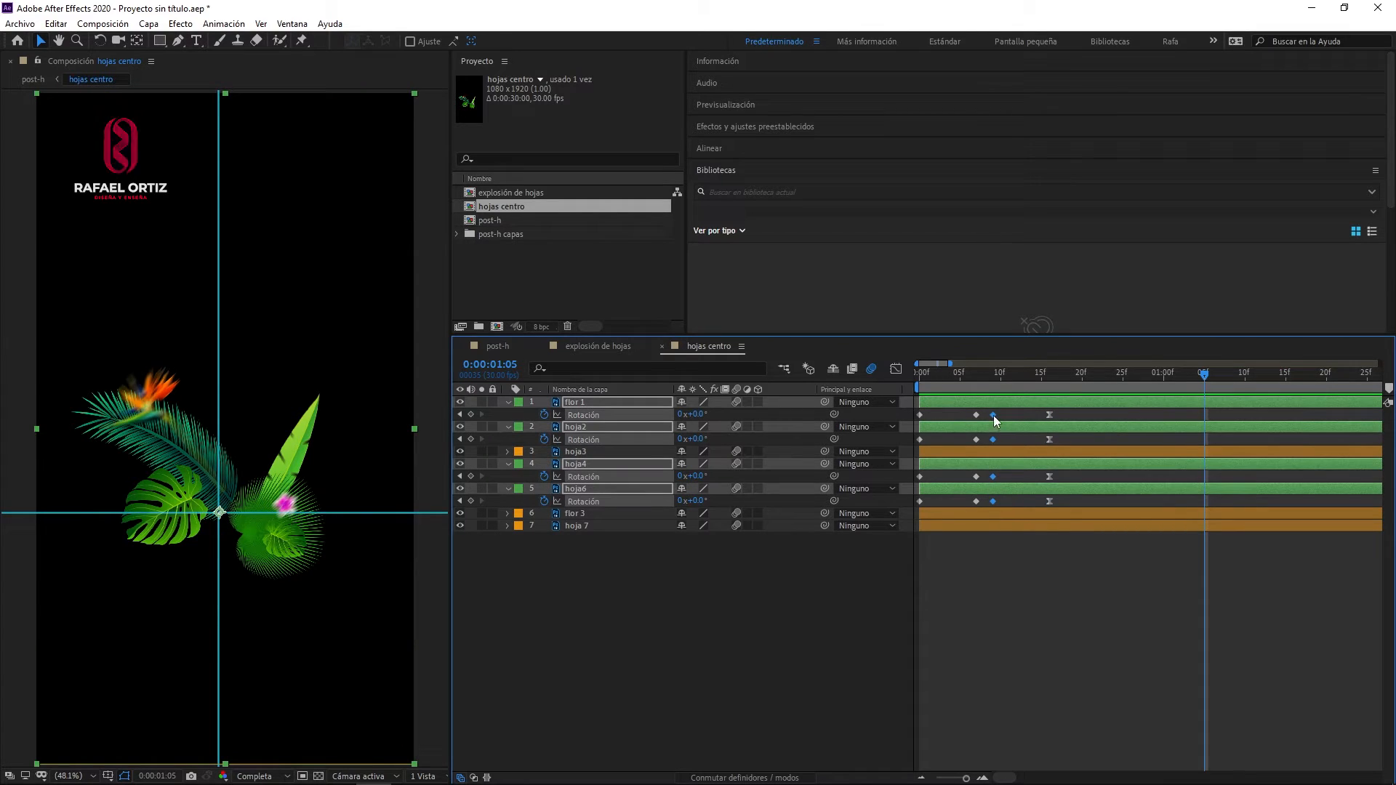
drag(997, 416, 999, 417)
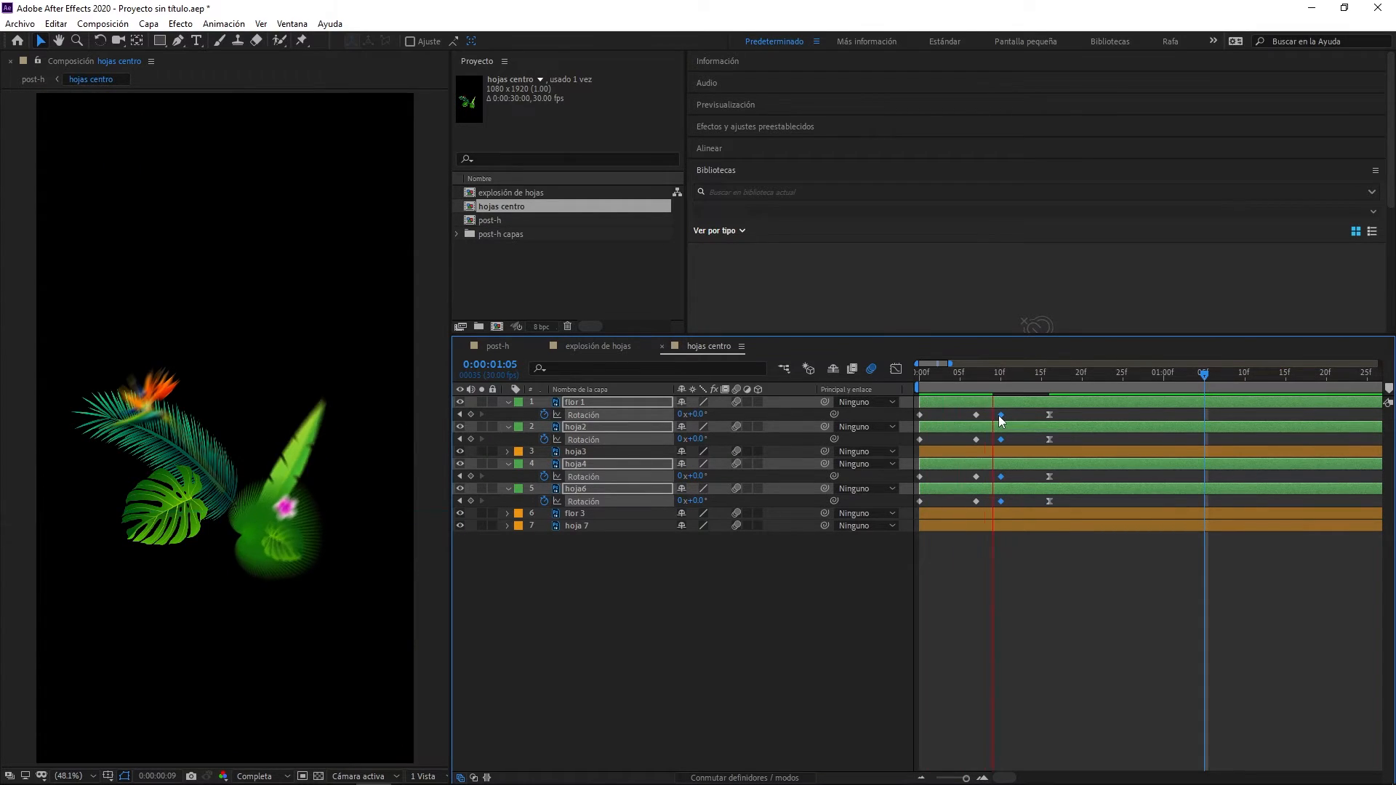
key(space)
key(space)
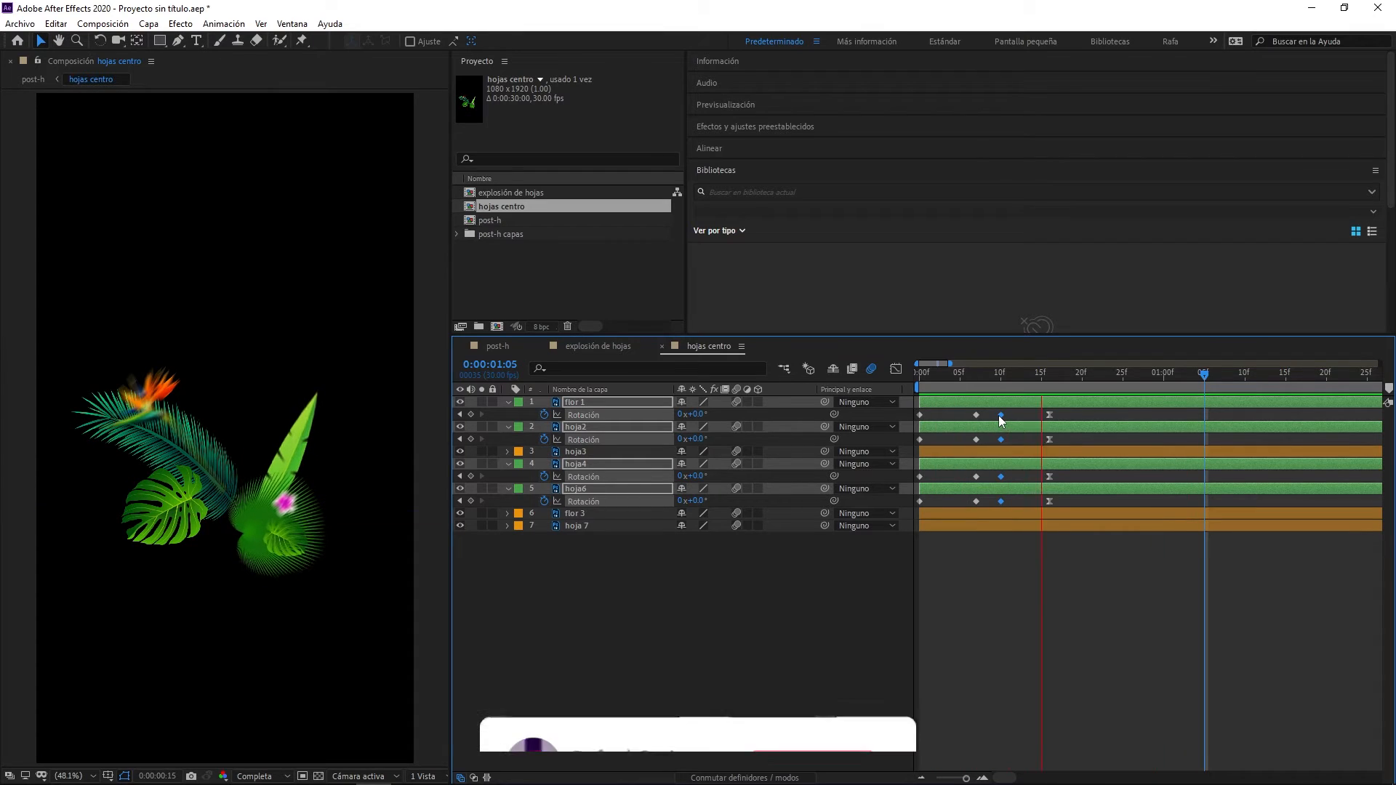
key(space)
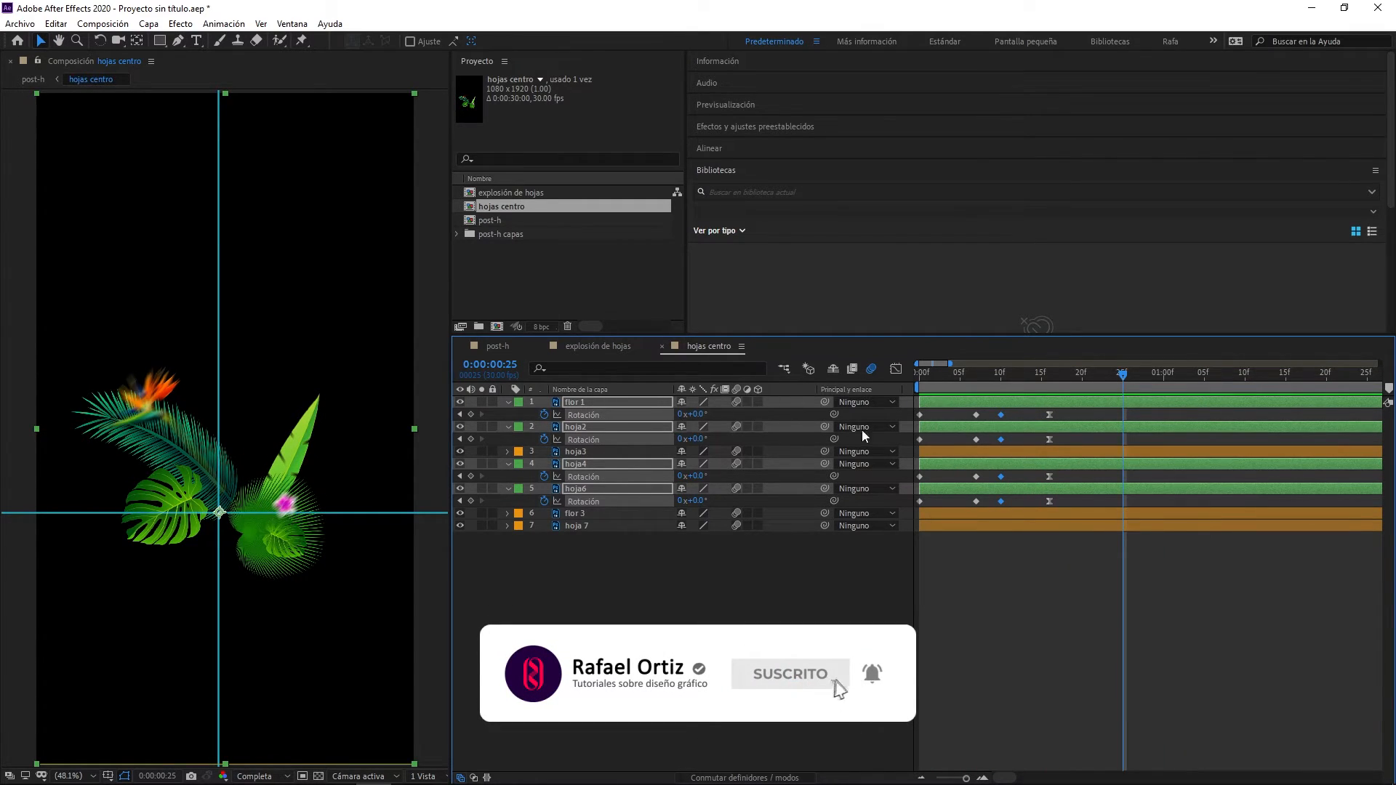
- Copy flor 1's four Rotation keyframes onto hoja3, flor 3 and hoja 7 at frame 0 and reveal the pasted keyframes
drag(1072, 413, 919, 417)
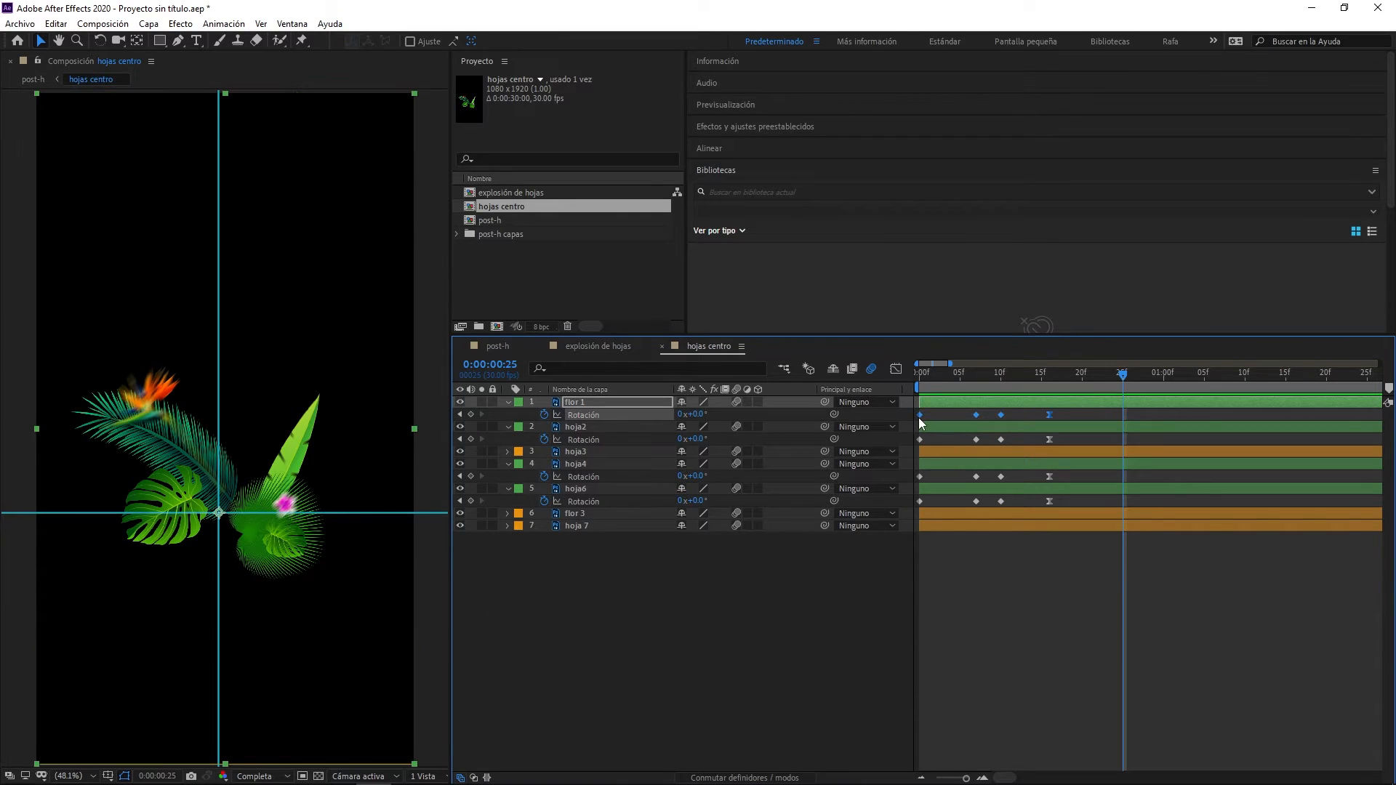
mouse_move(919, 417)
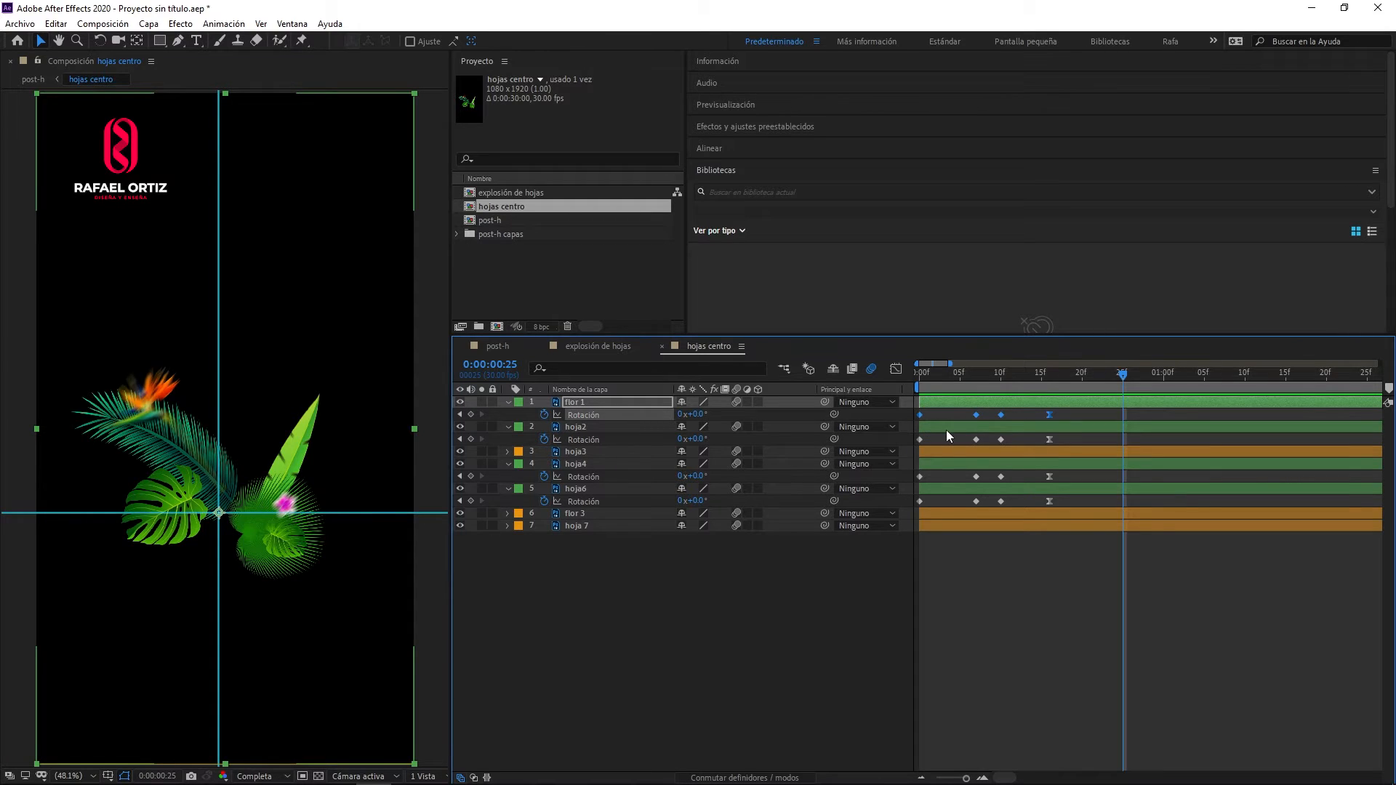
click(580, 452)
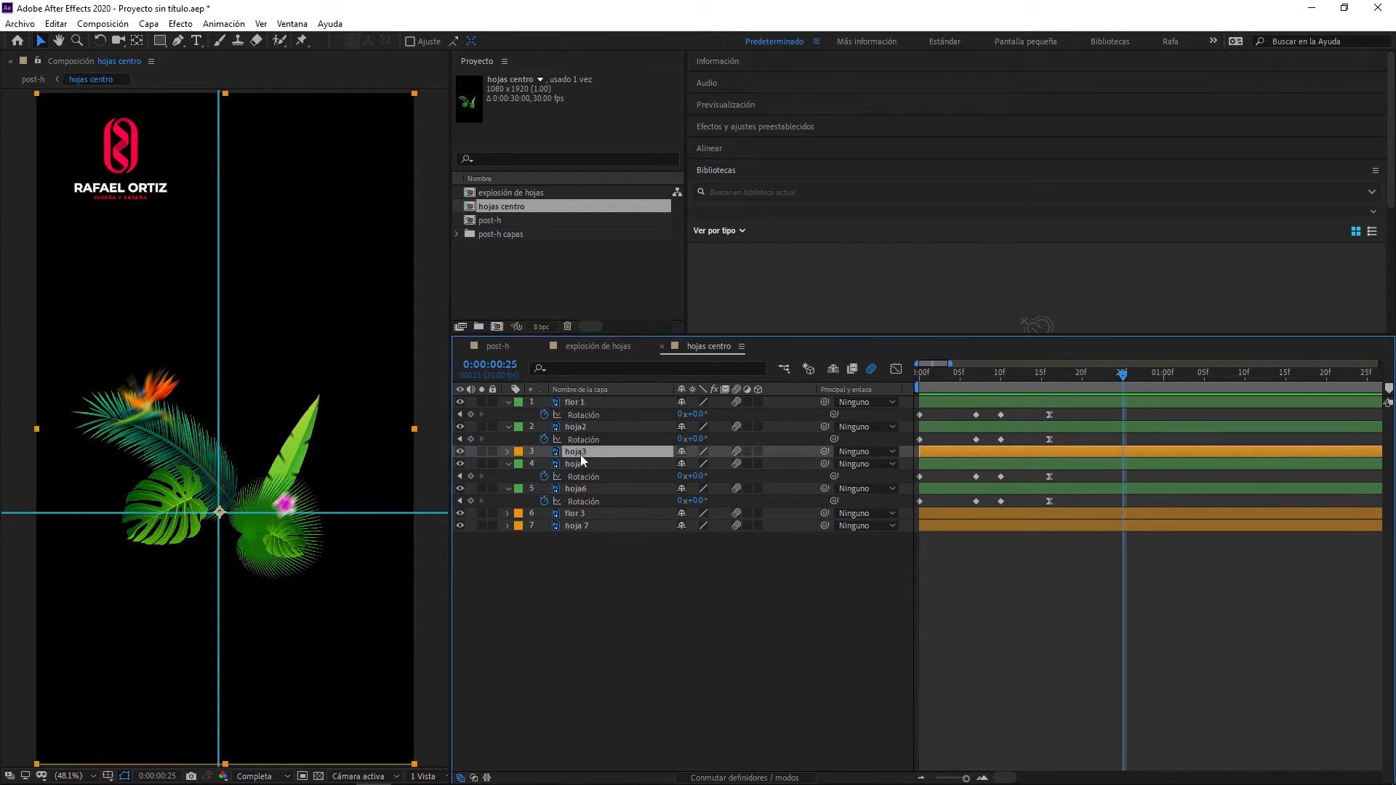
ctrl+click(587, 512)
ctrl+click(590, 526)
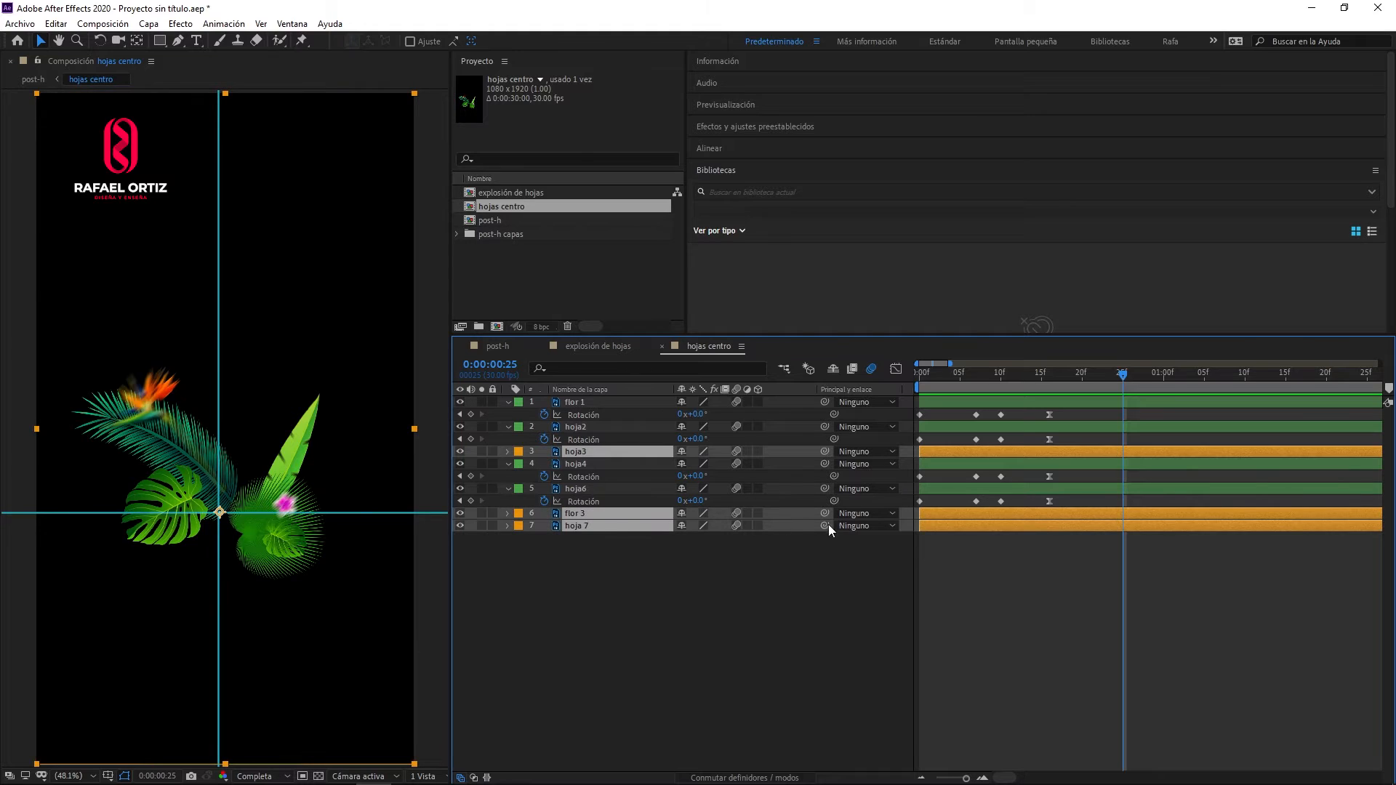
drag(1123, 377, 918, 386)
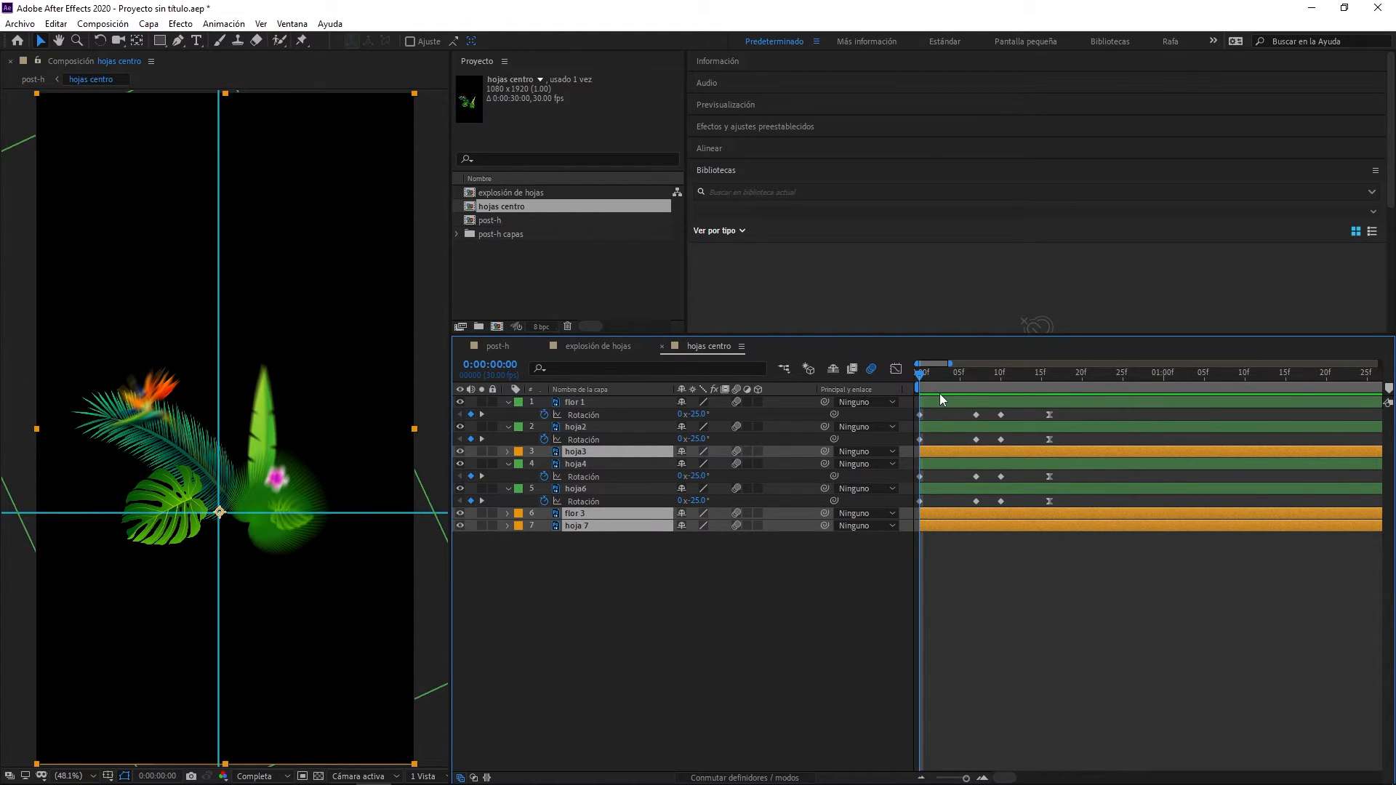
key(ctrl+v)
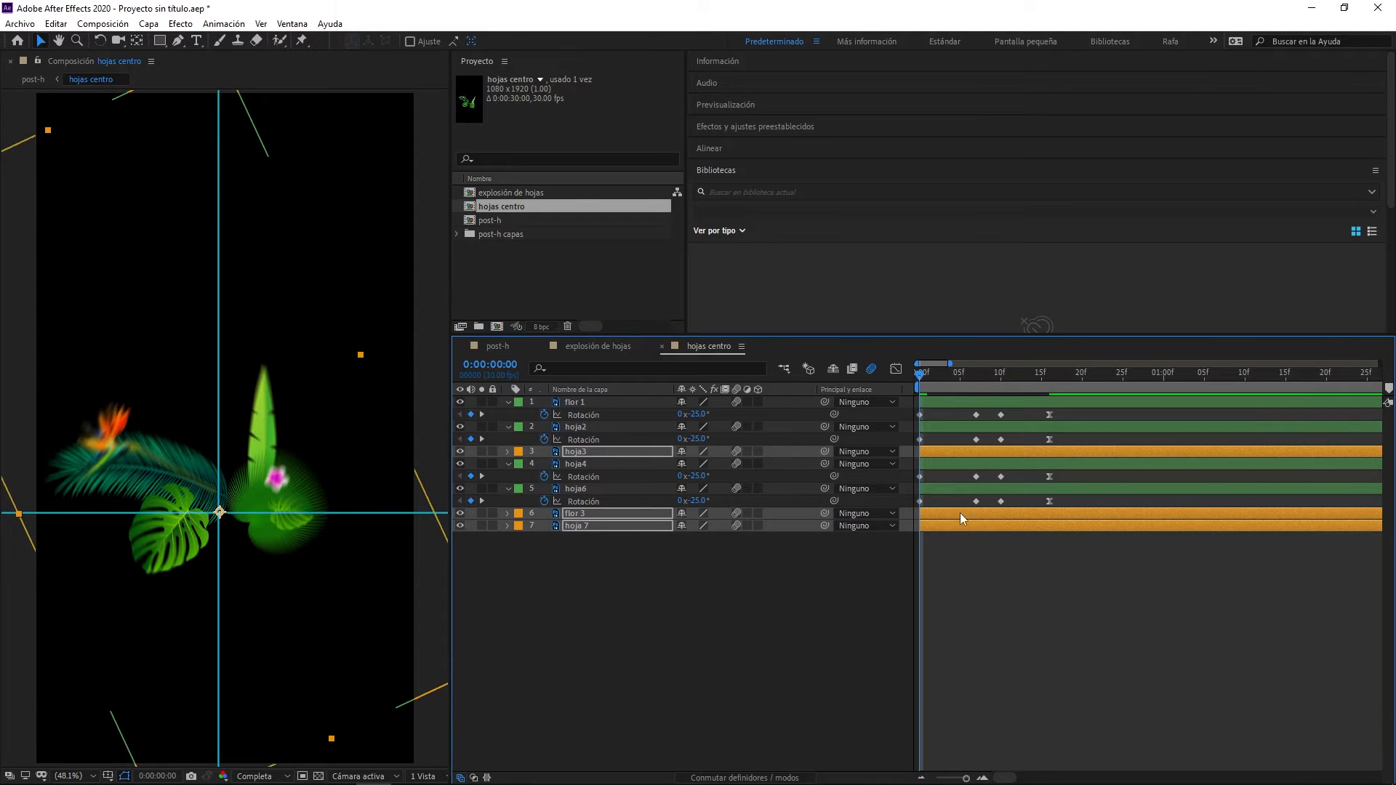
key(u)
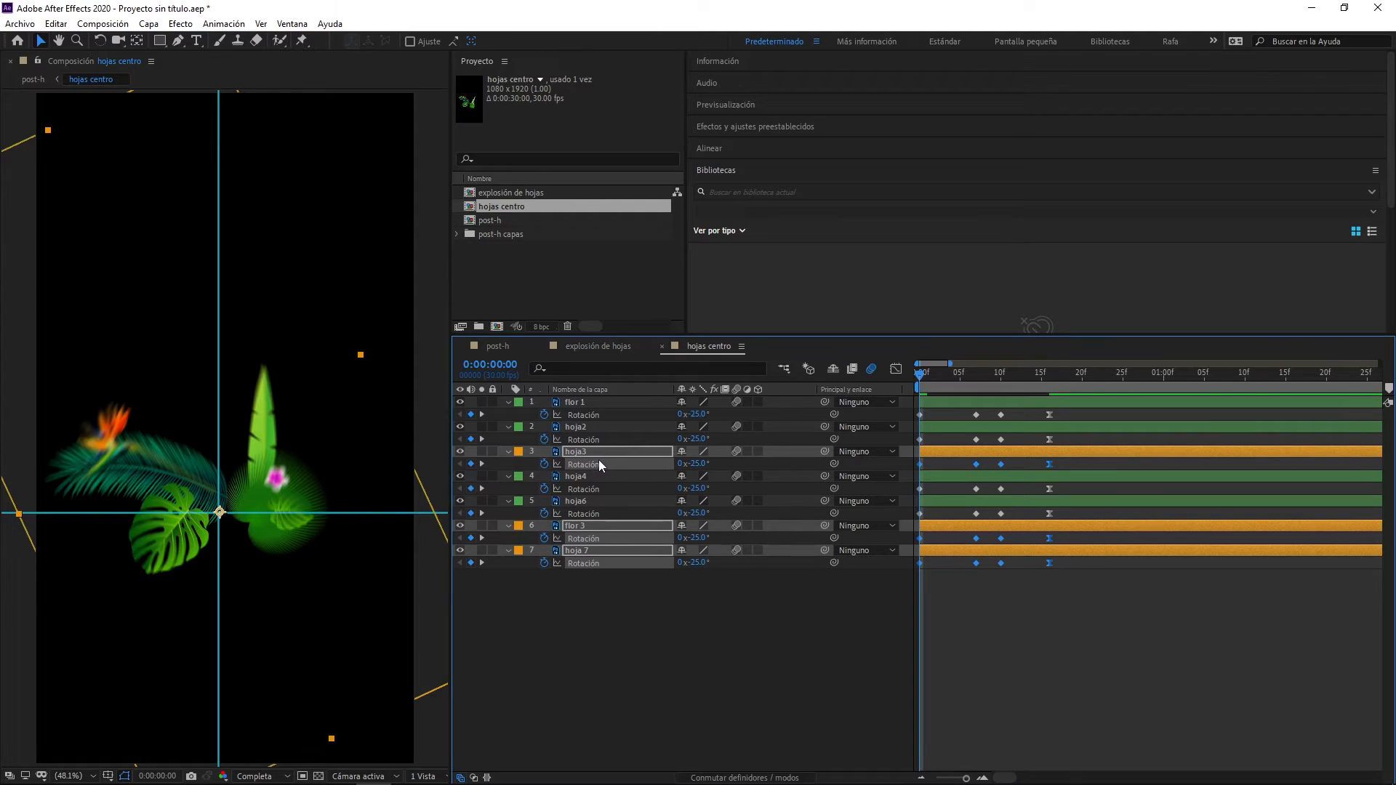
- Collapse the properties of flor 1, hoja2, hoja4 and hoja6, leaving only the three orange layers' Rotation expanded
click(508, 402)
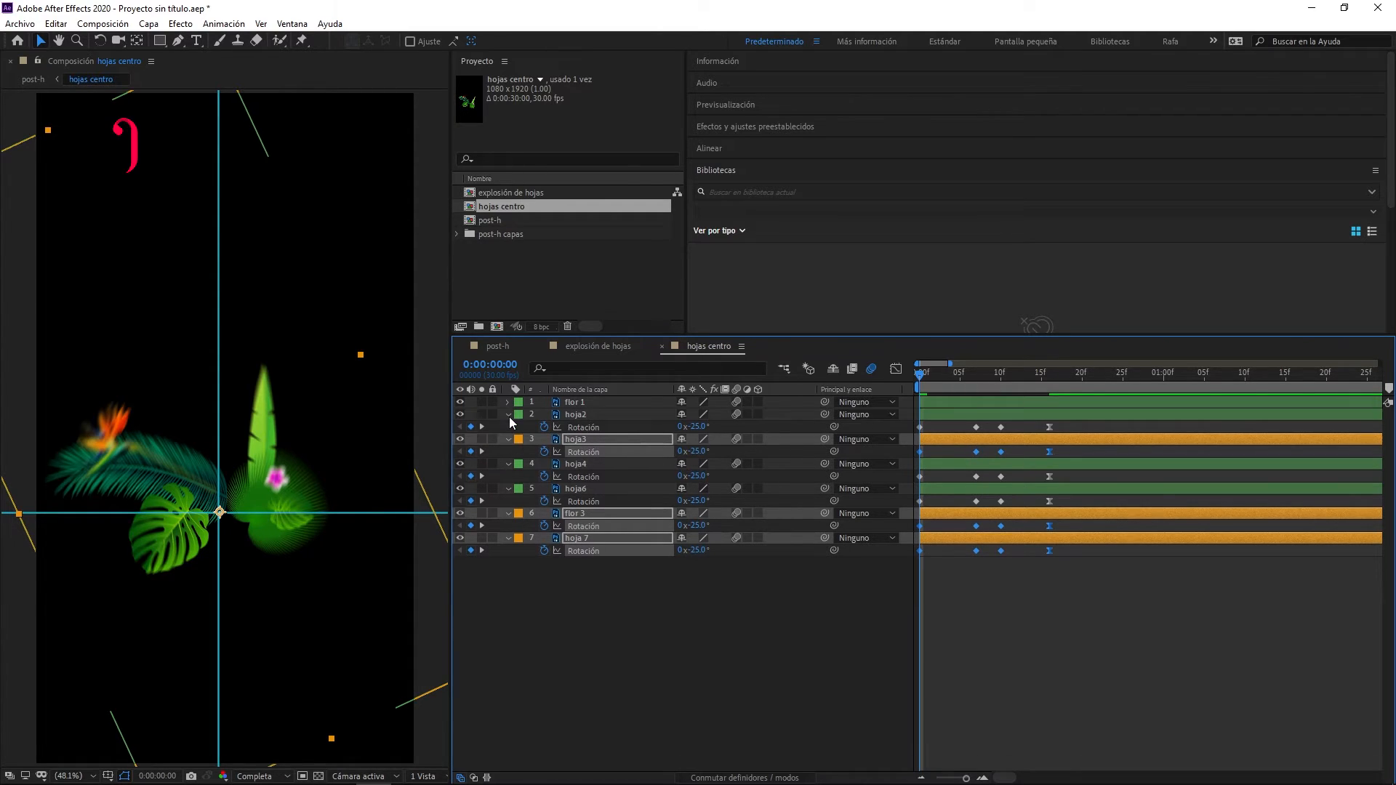
click(507, 415)
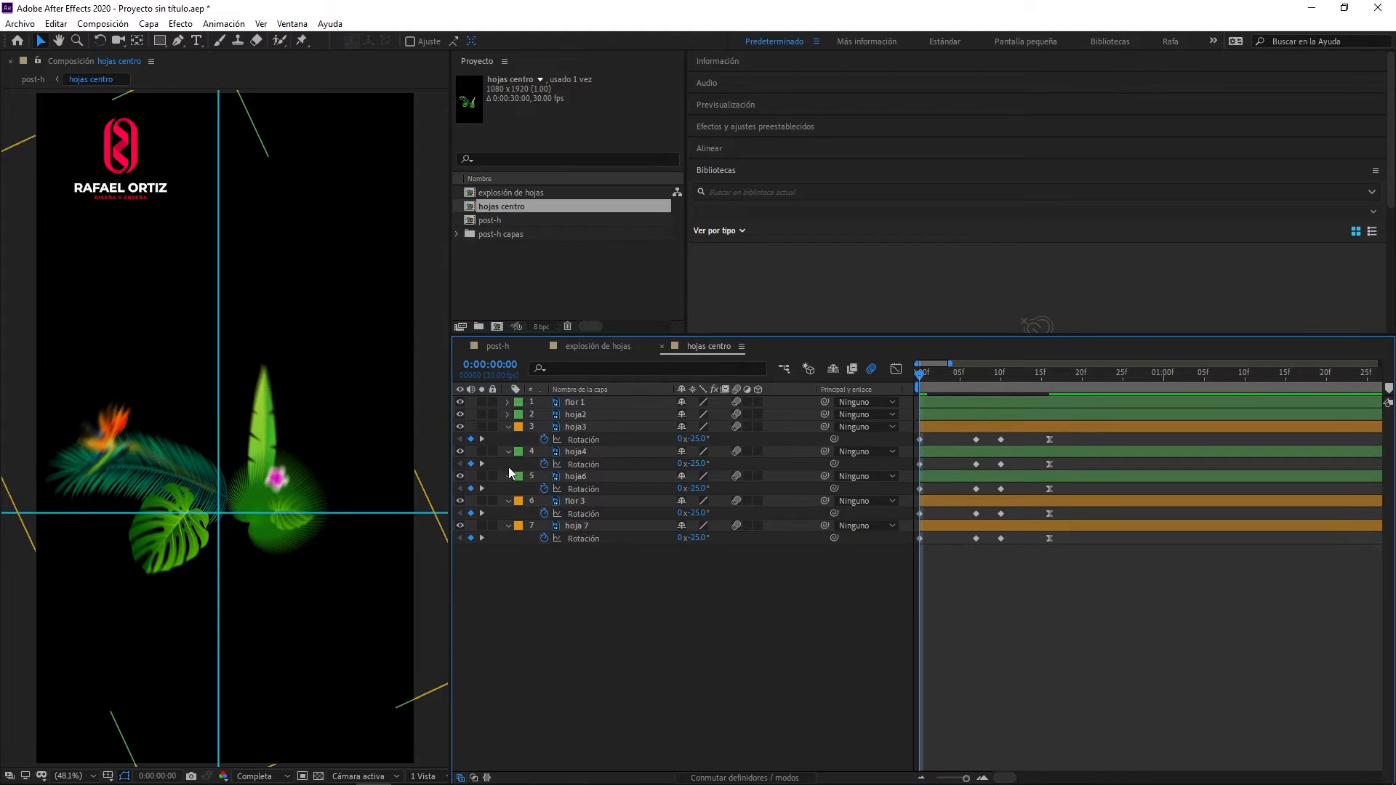
click(507, 451)
click(508, 464)
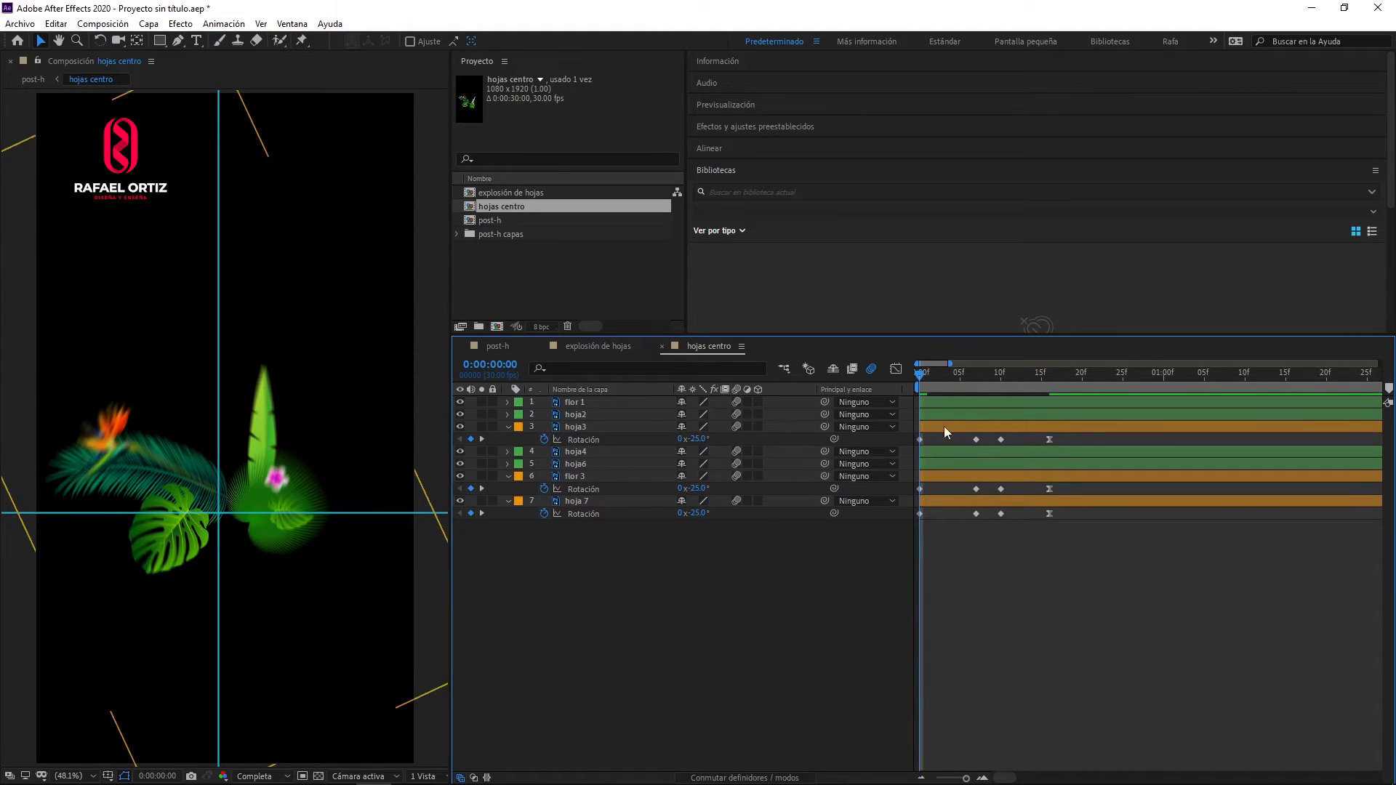
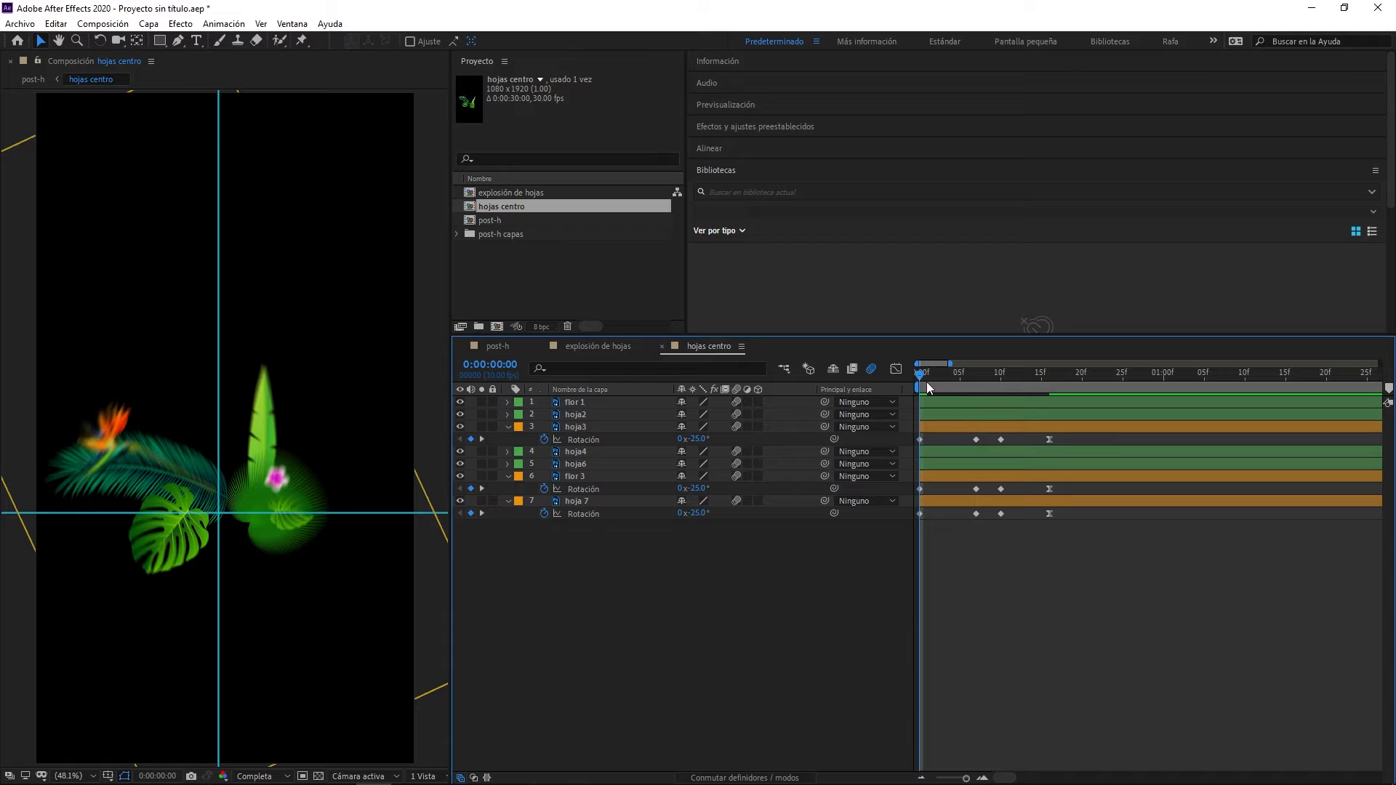
- Go to frame 7 in hojas centro and show only hoja2's keyframed Rotation property
drag(932, 375, 970, 387)
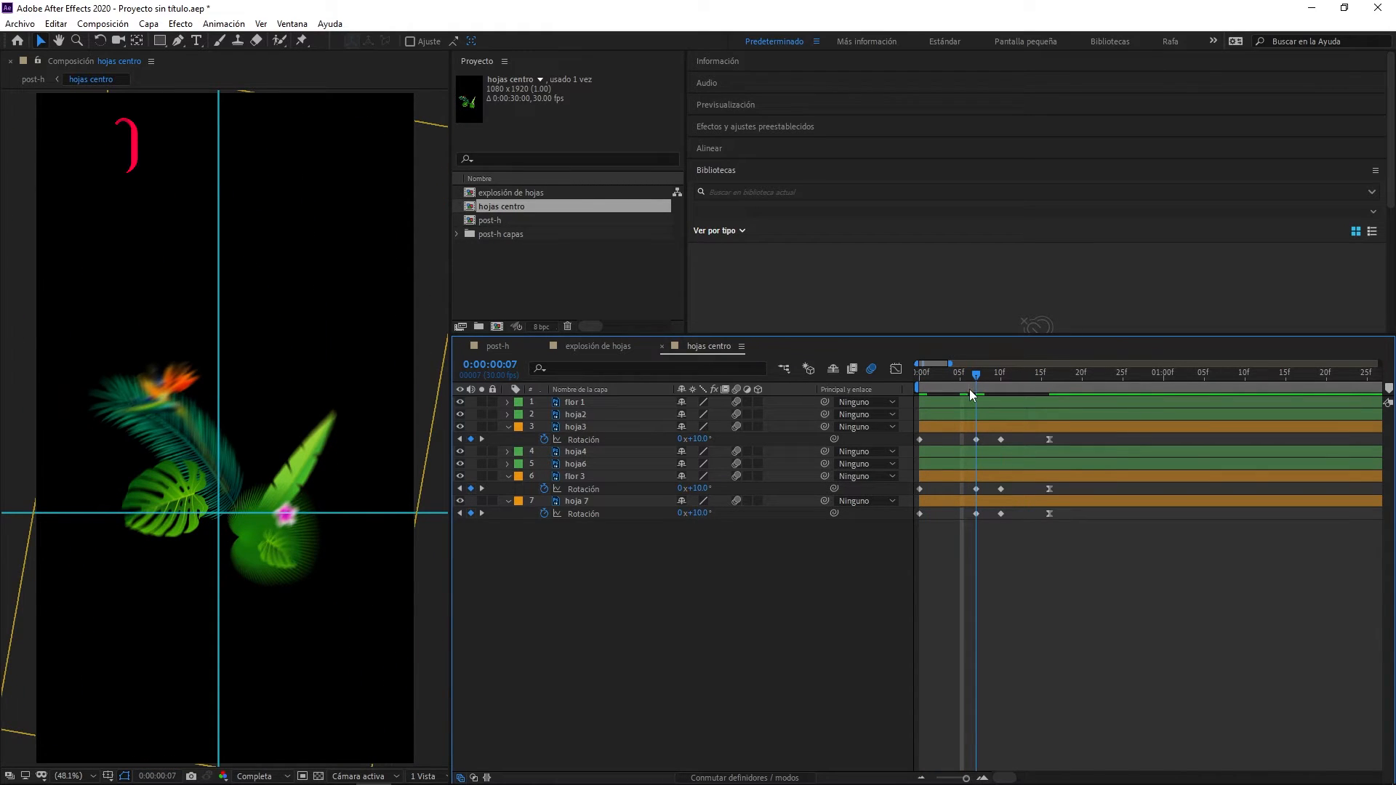
click(507, 415)
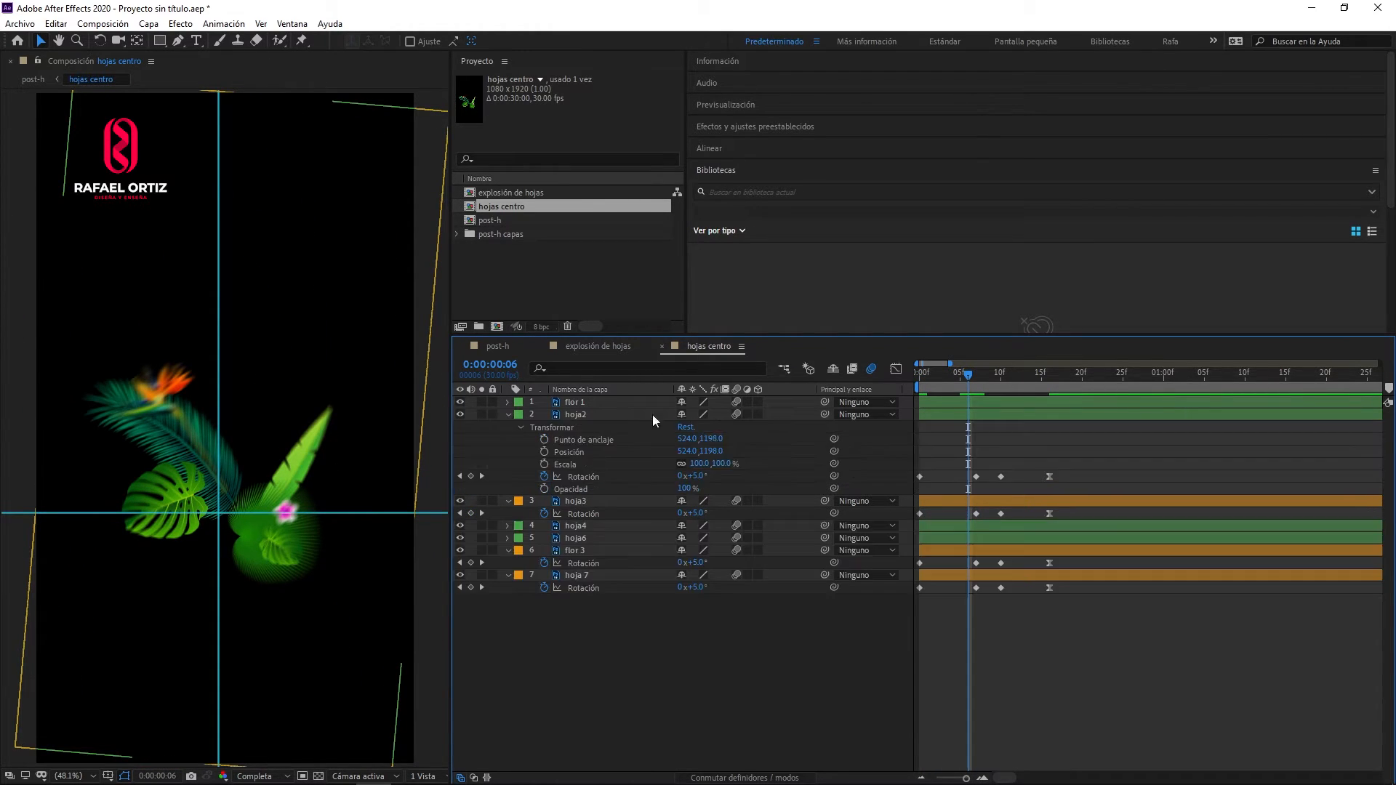
click(608, 419)
key(u)
key(Page_Down)
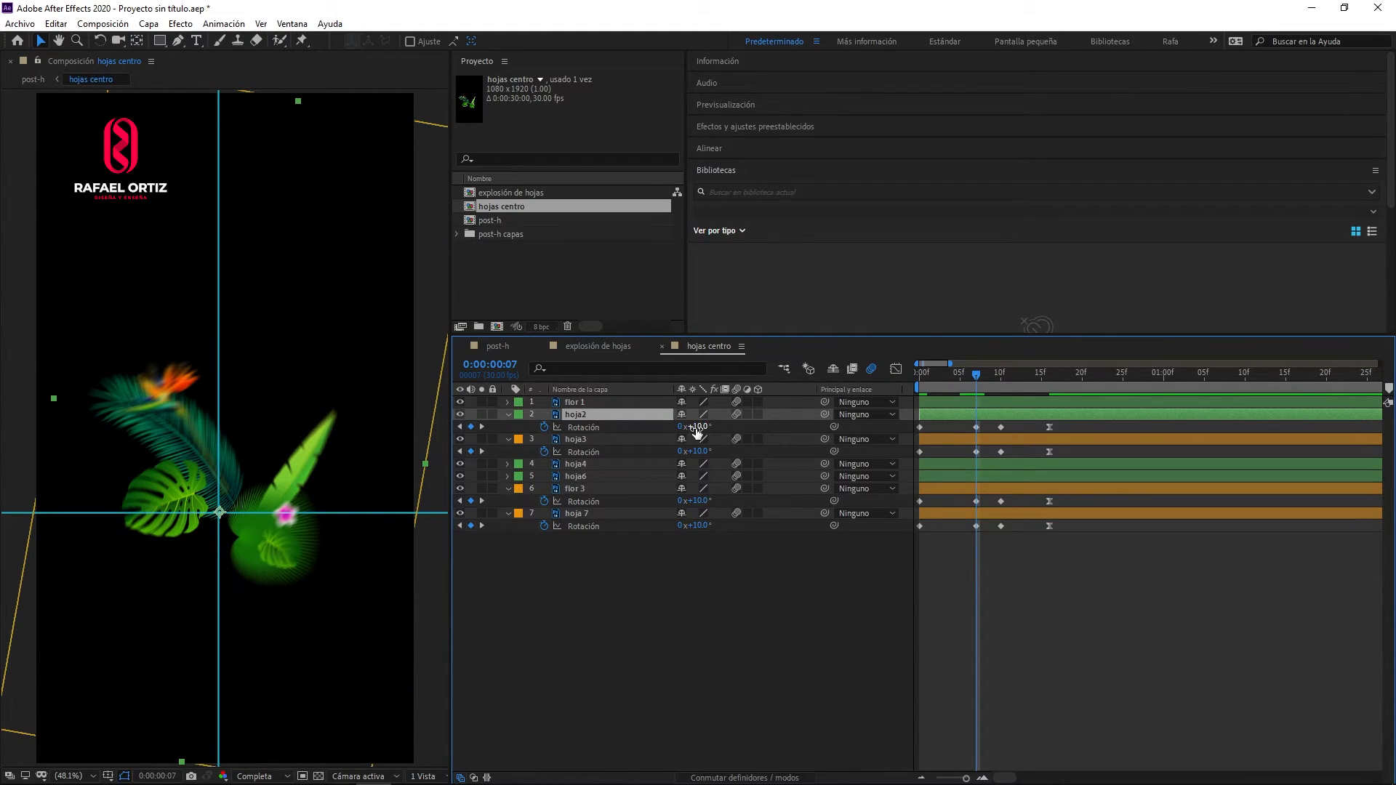
- Set the Rotation of hoja3, flor 3 and hoja 7 to -10° at frame 7
click(698, 451)
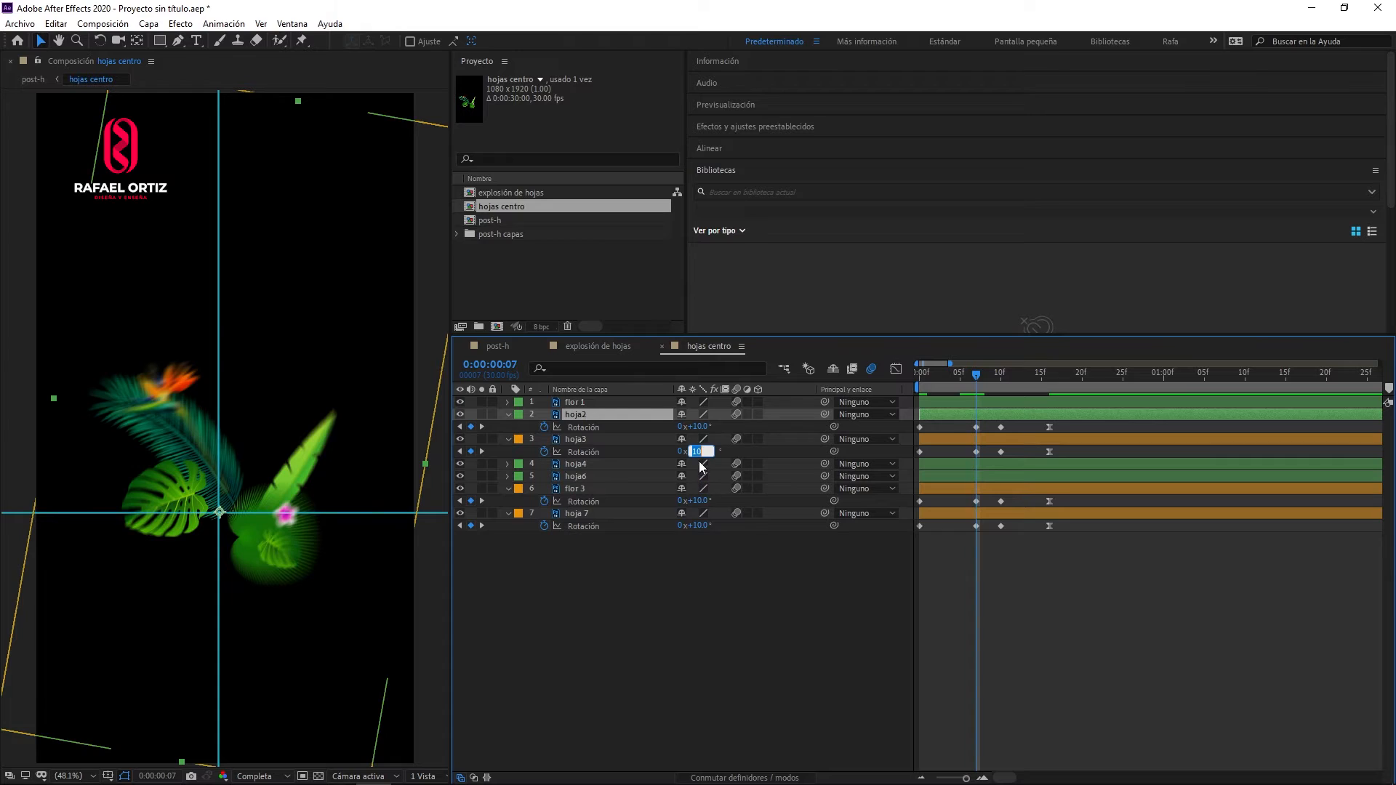
click(693, 451)
text(-10.0)
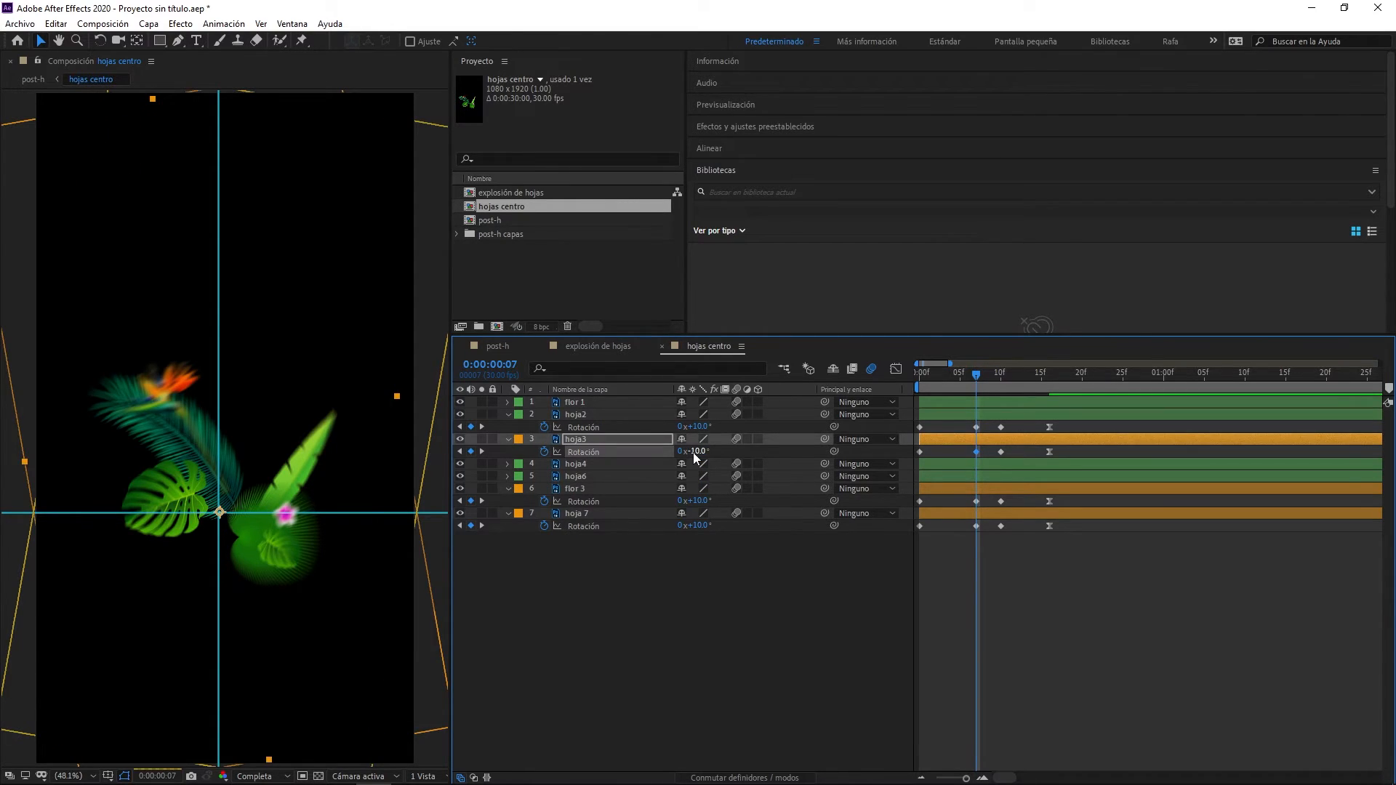
key(Return)
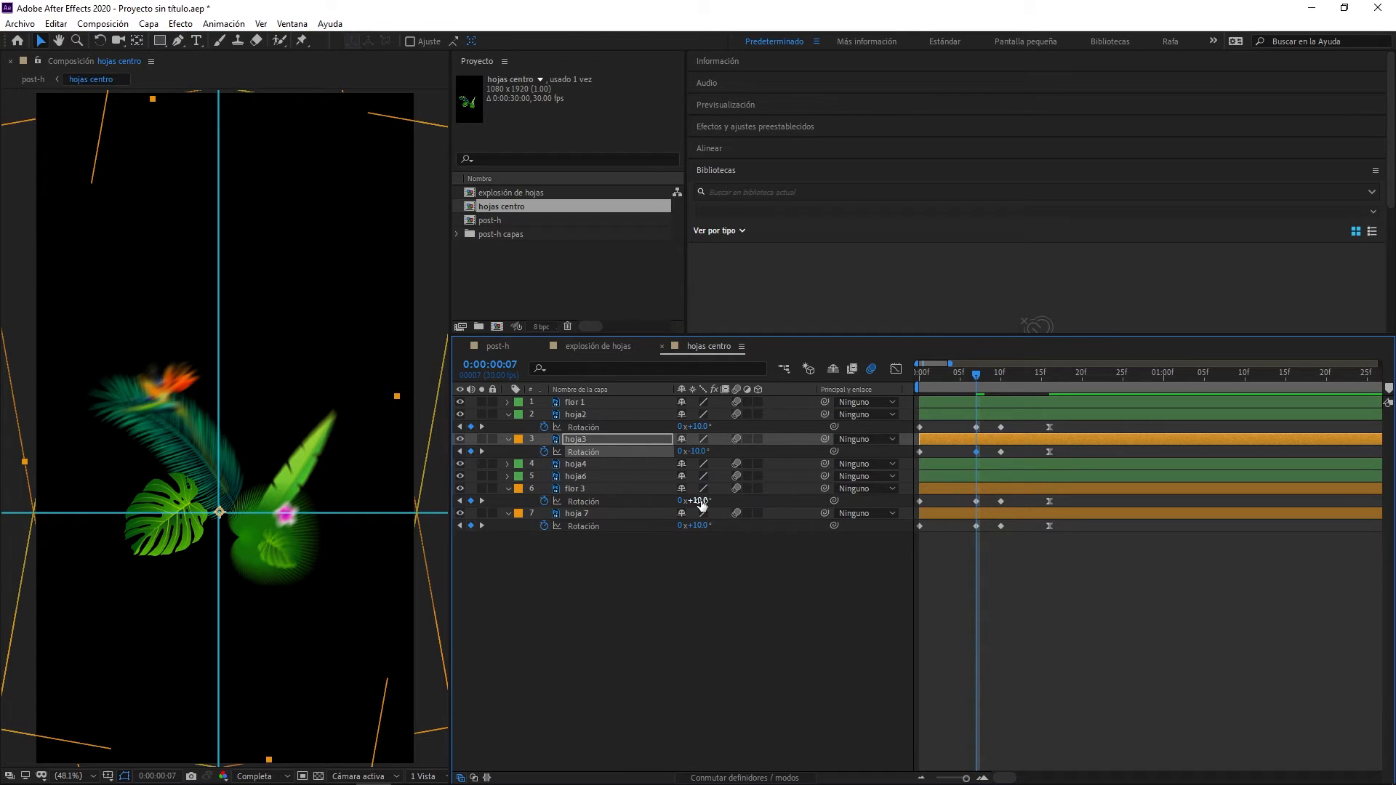
click(700, 501)
text(-10)
key(Return)
click(700, 526)
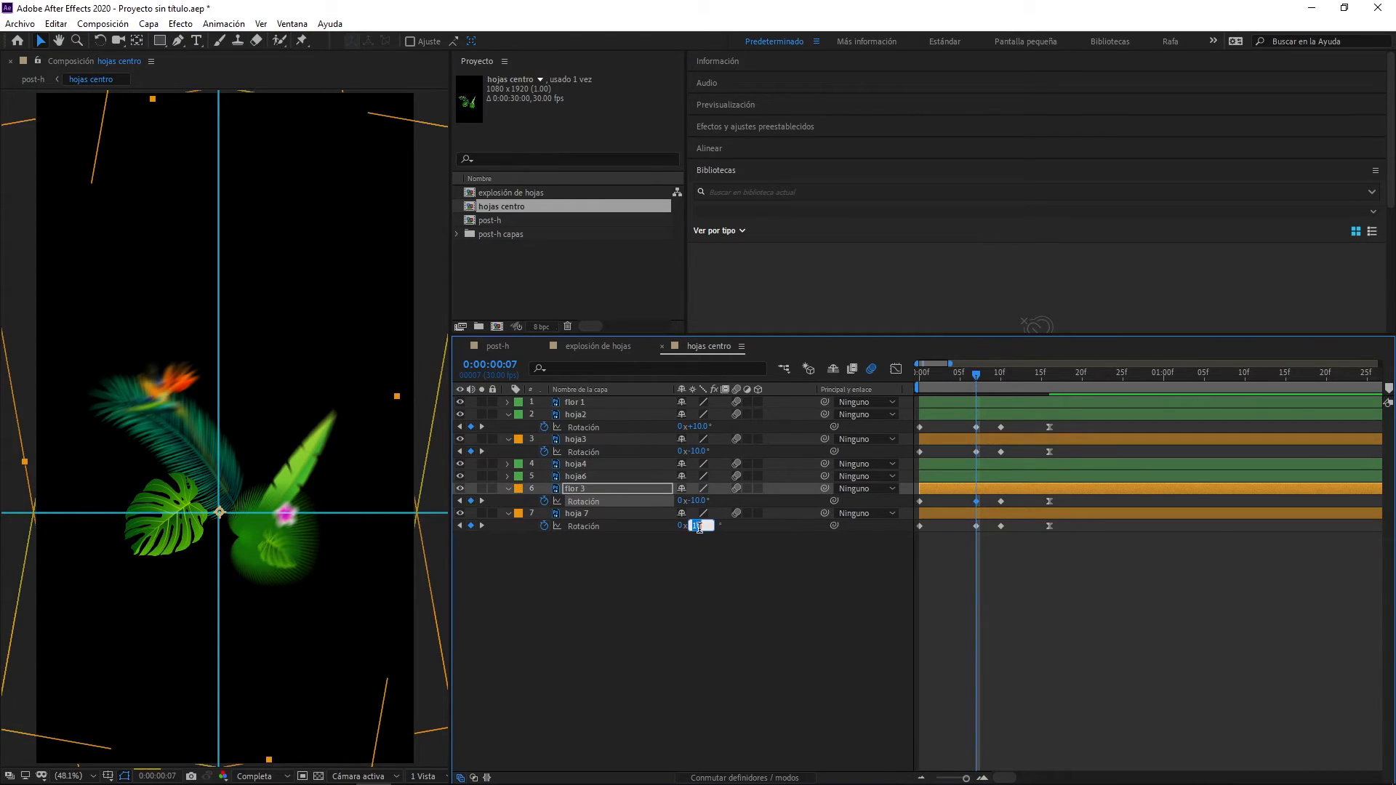
text(-15.0)
key(Return)
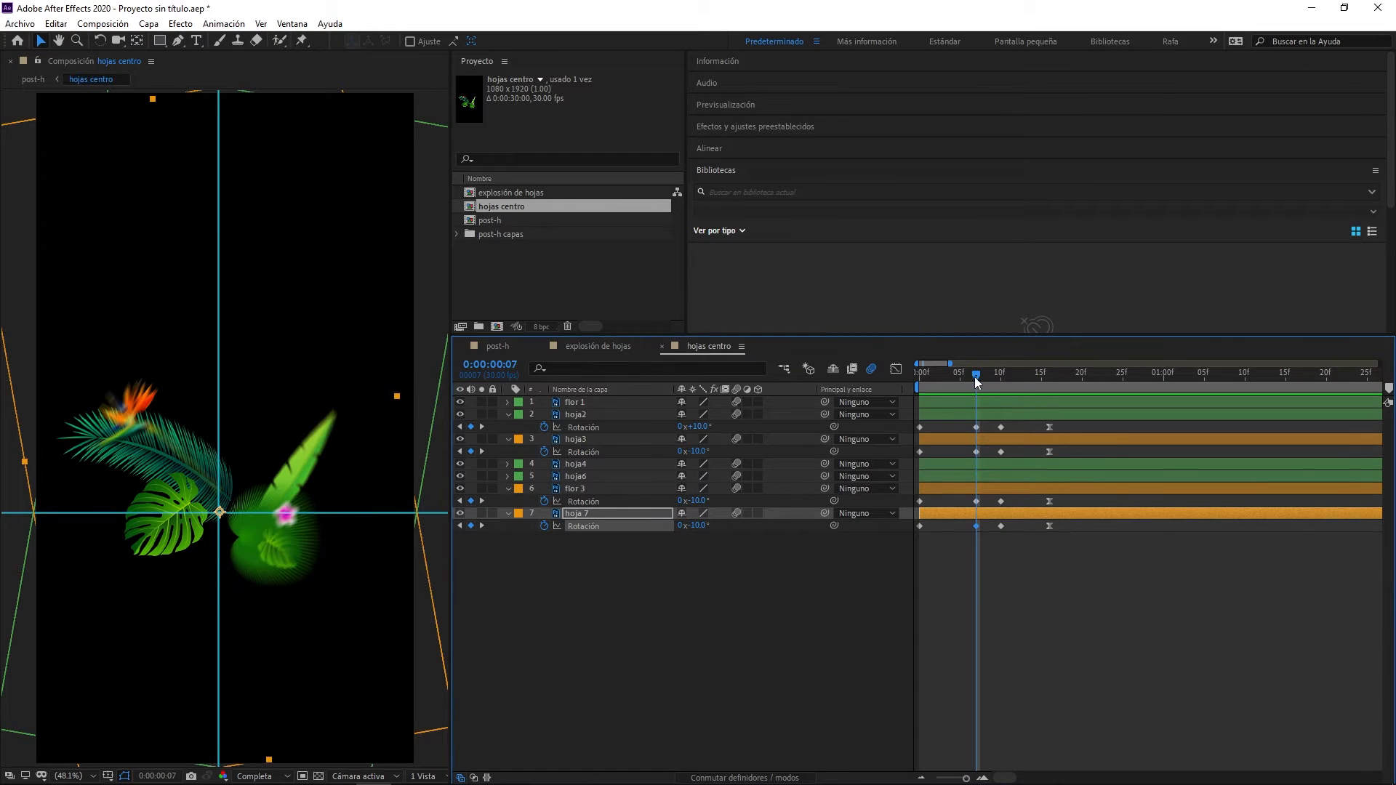
- Set the Rotation of hoja3, flor 3 and hoja 7 to 25° at frame 0
drag(974, 377, 920, 382)
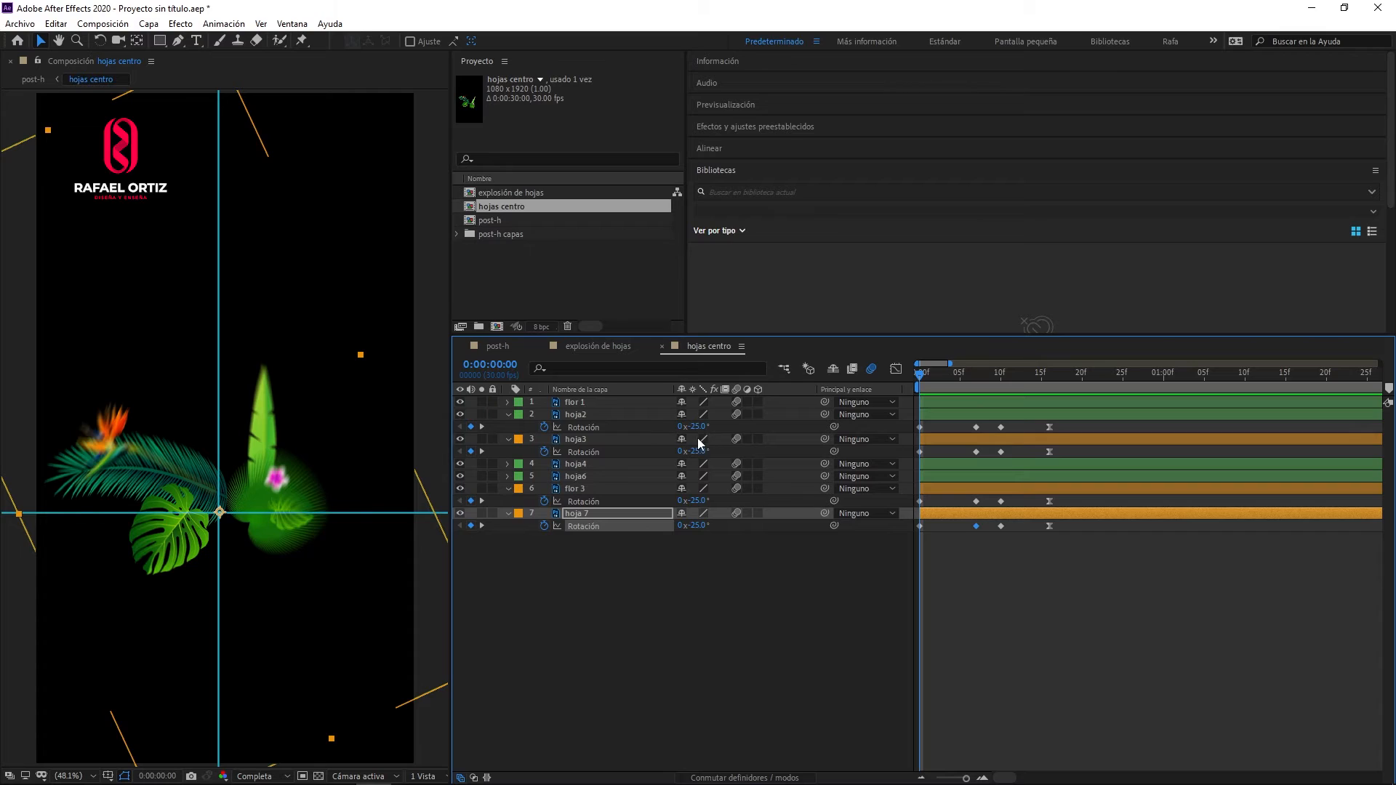
click(924, 439)
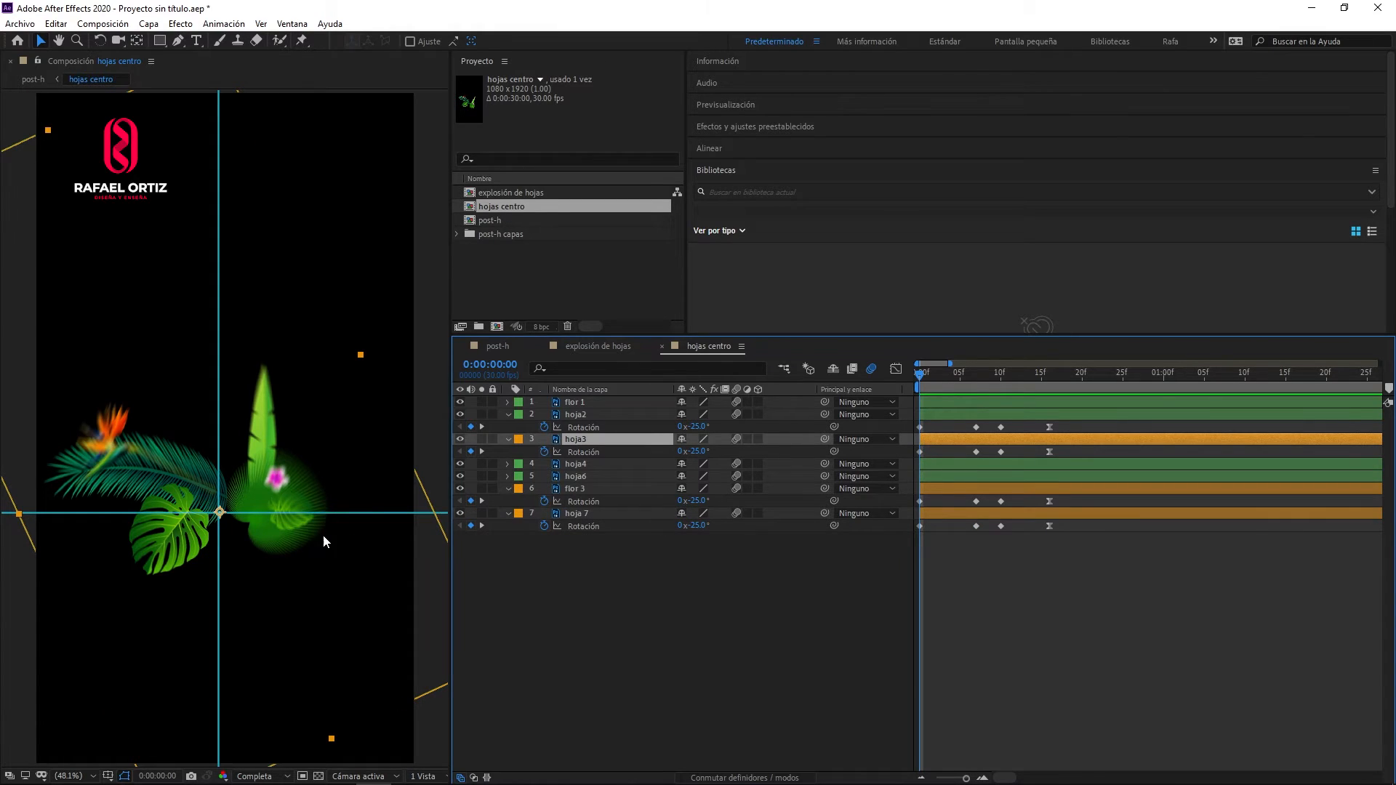
click(696, 452)
text(25)
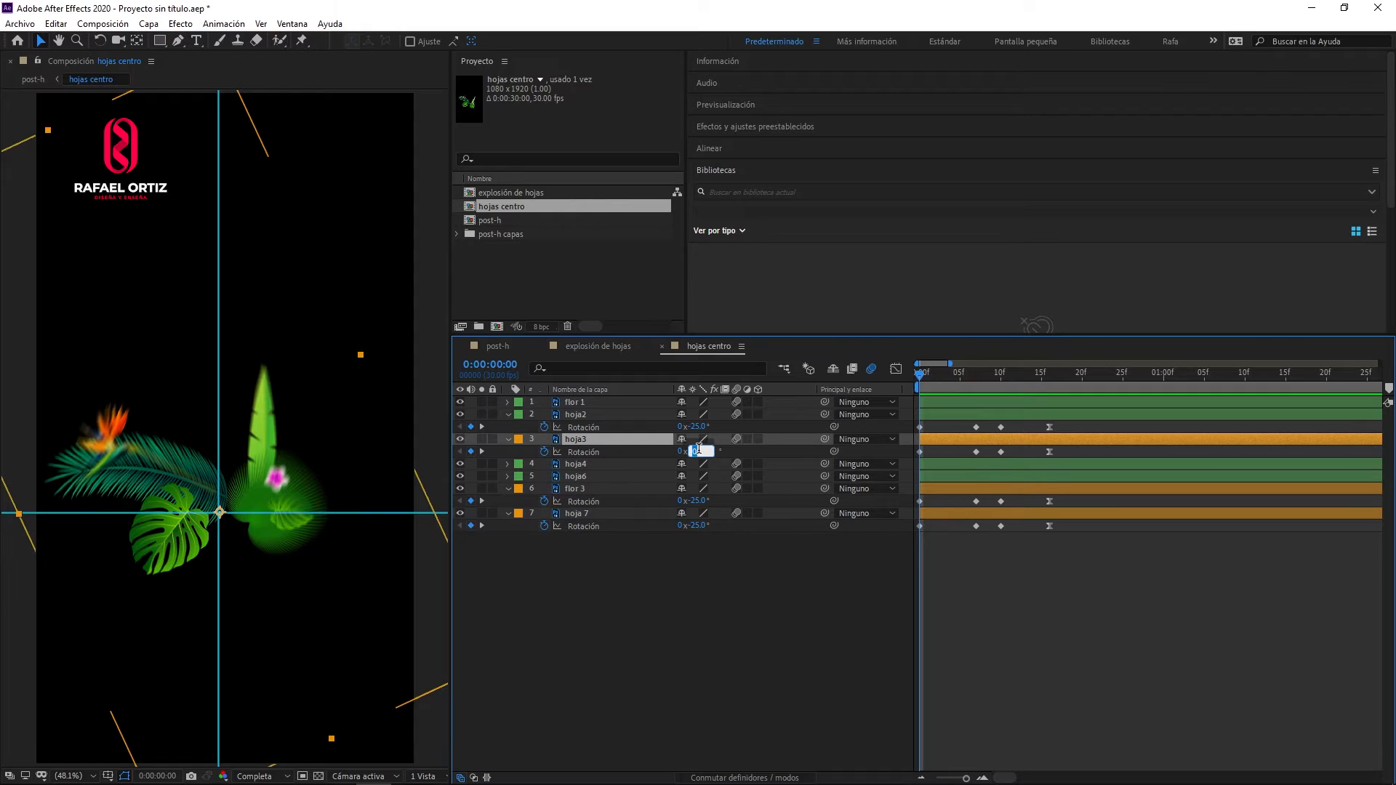
key(Tab)
text(25)
key(Tab)
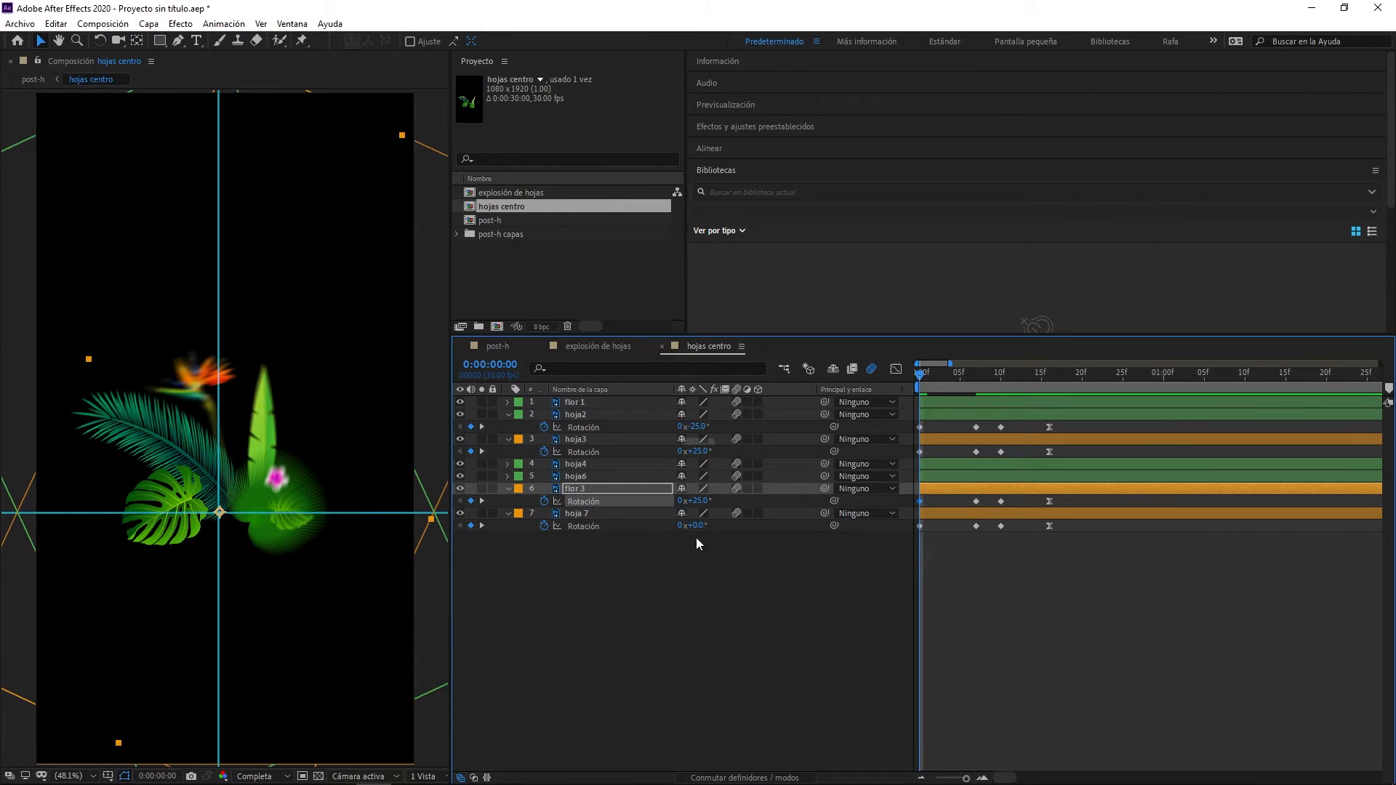
key(Return)
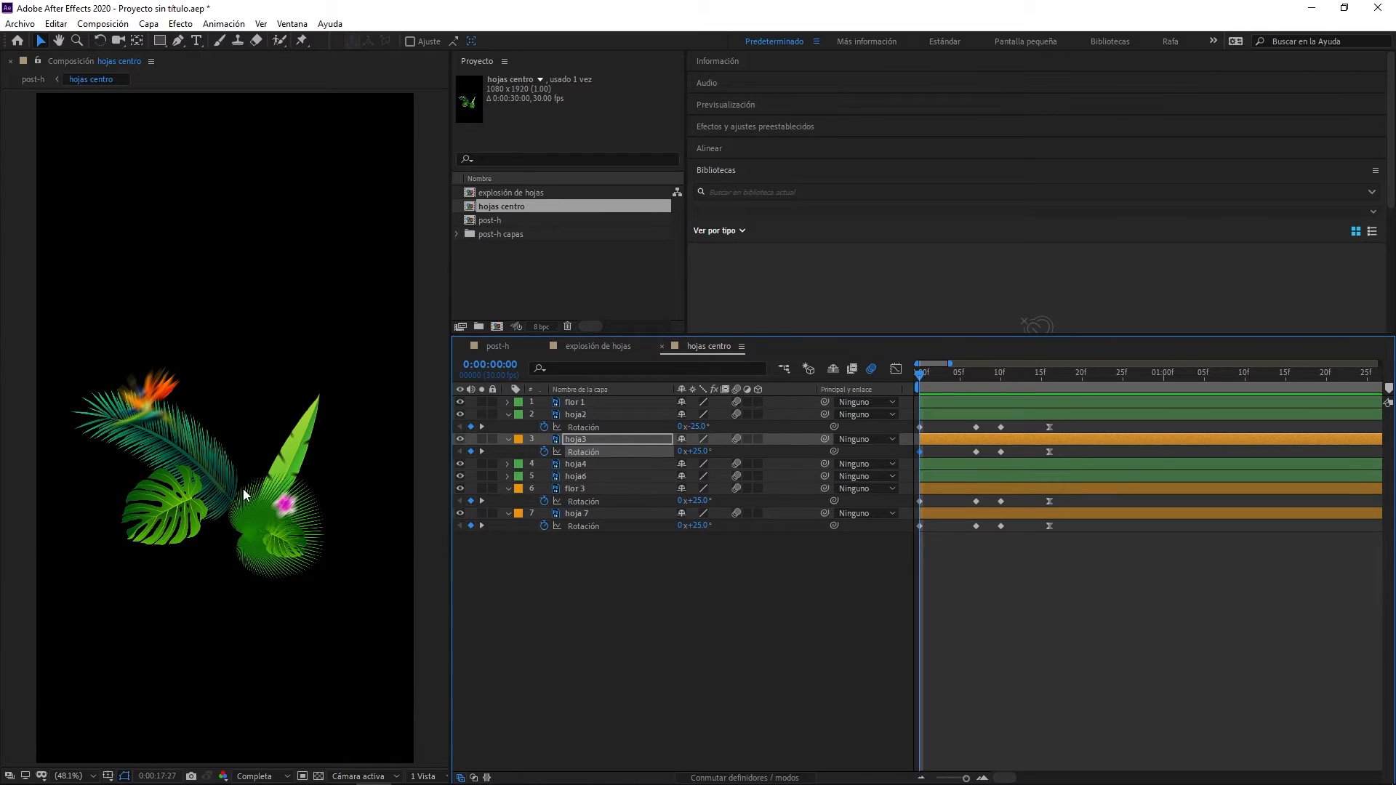
- Set the Rotation of hoja3, flor 3 and hoja 7 to 8° at frame 10
click(944, 375)
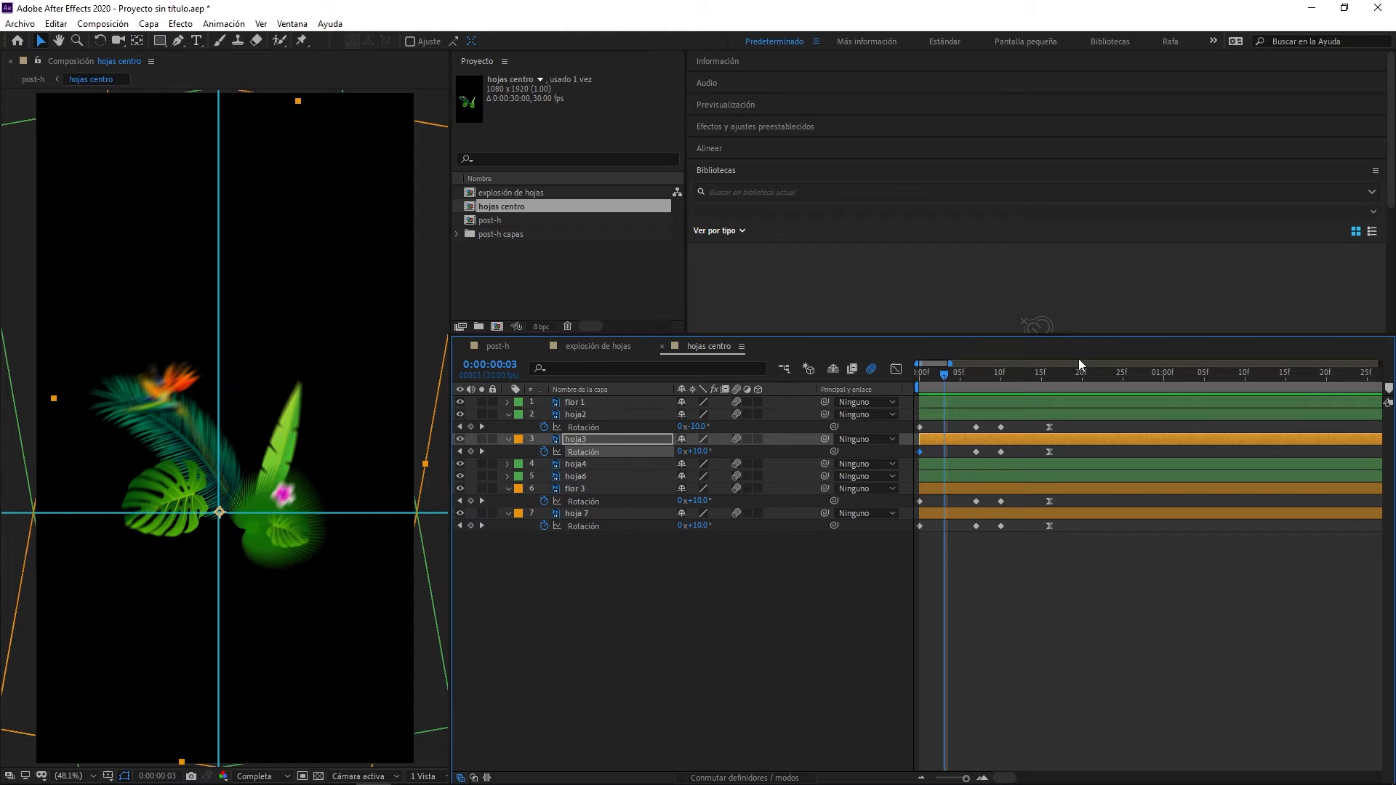
drag(933, 379, 998, 385)
click(944, 378)
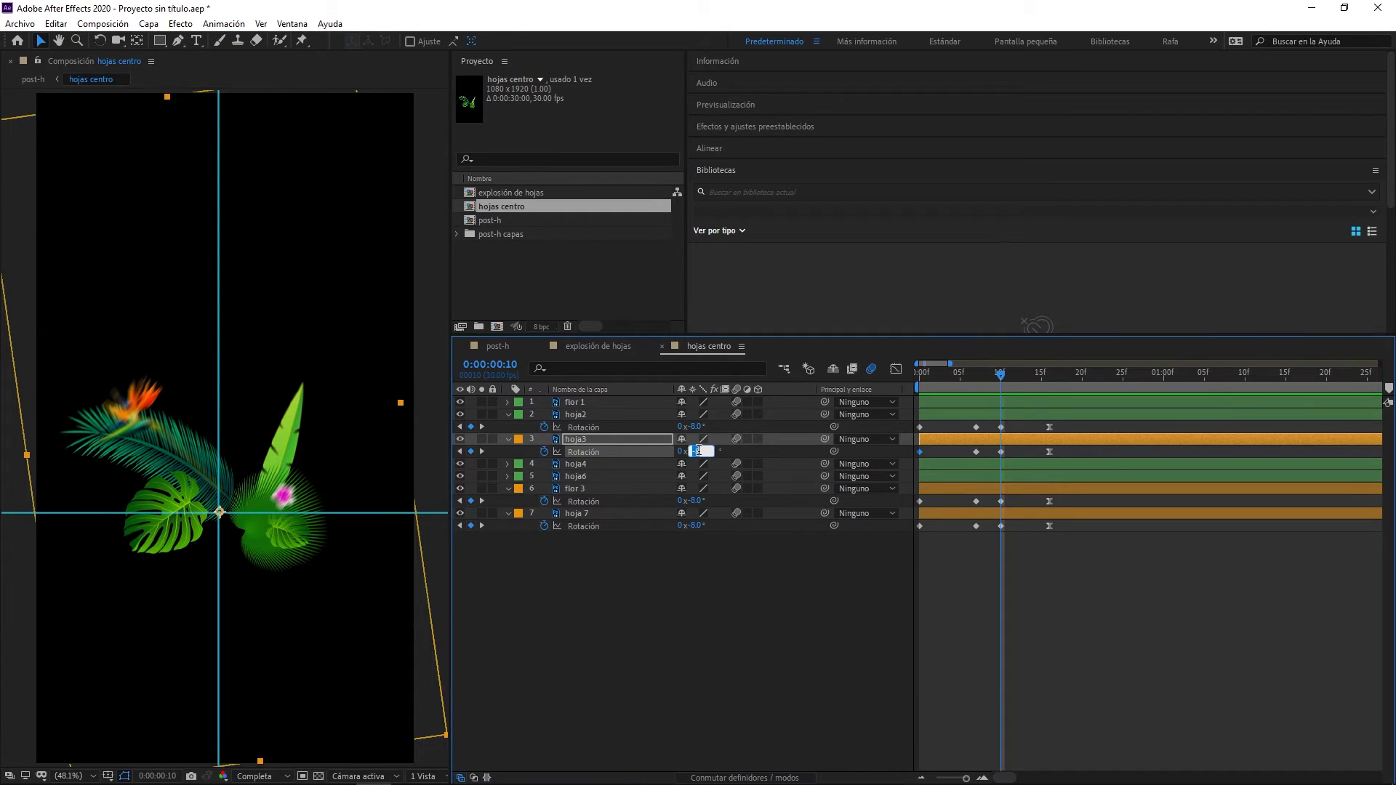
drag(690, 452, 699, 453)
click(992, 492)
shift+click(989, 517)
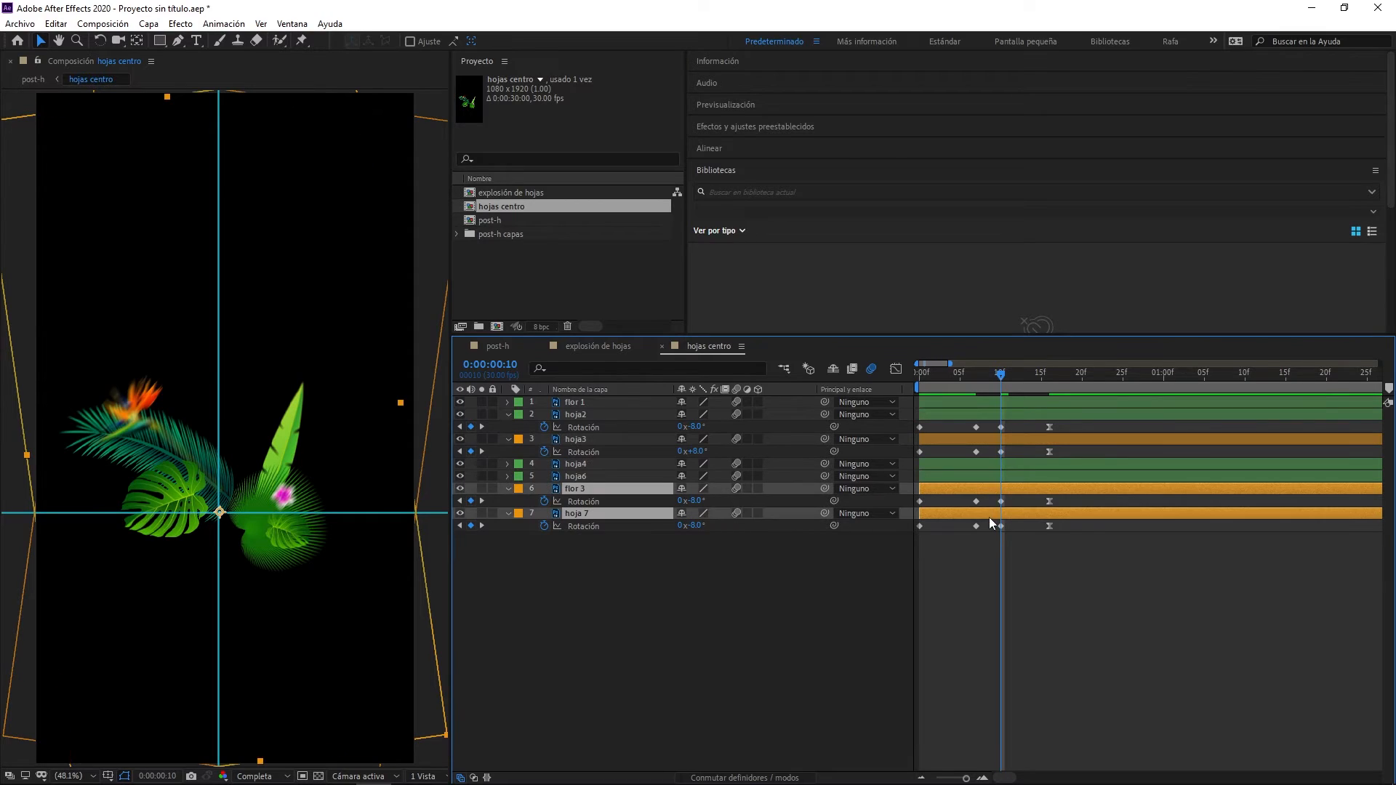
click(695, 500)
text(8)
key(Return)
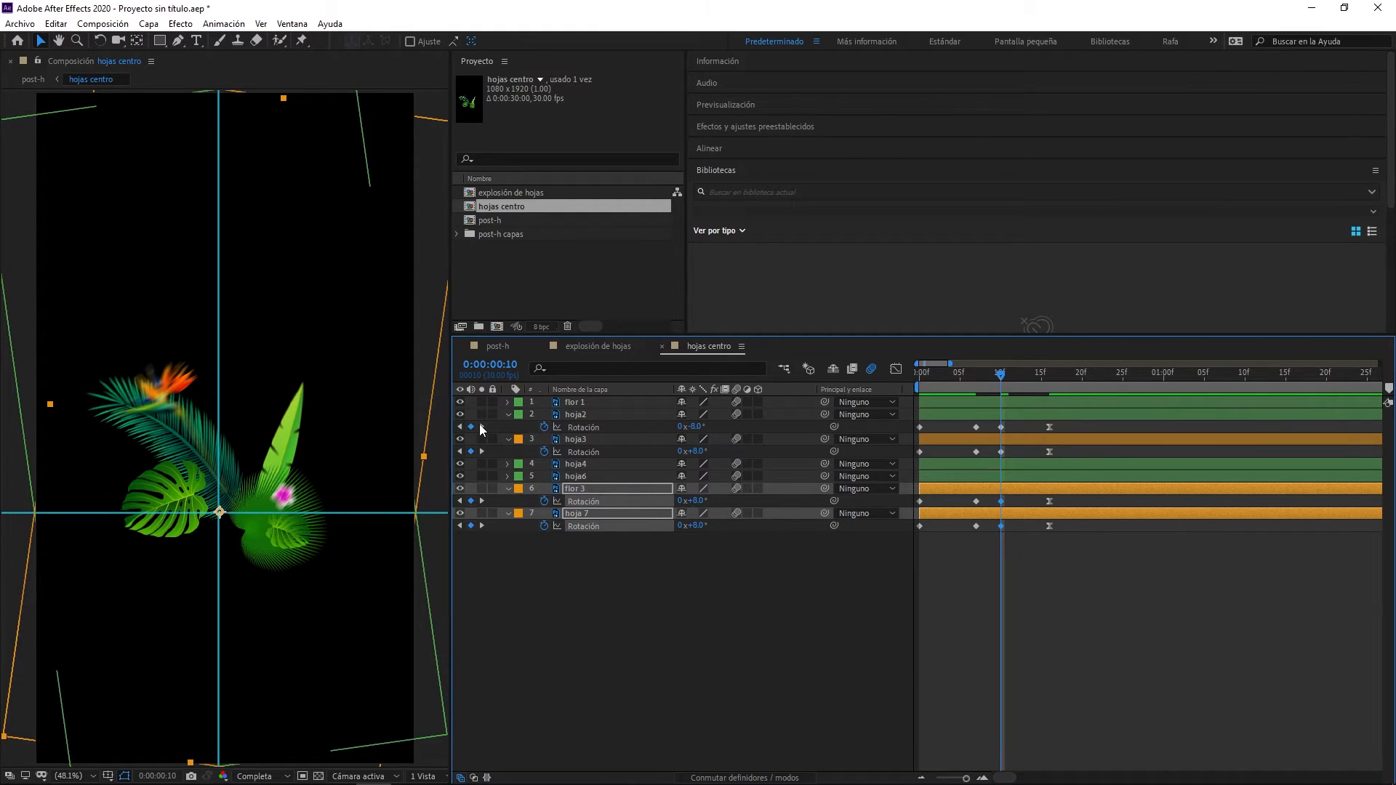
- Open the post-h composition and preview the can drop together with the central leaves from the start
click(482, 427)
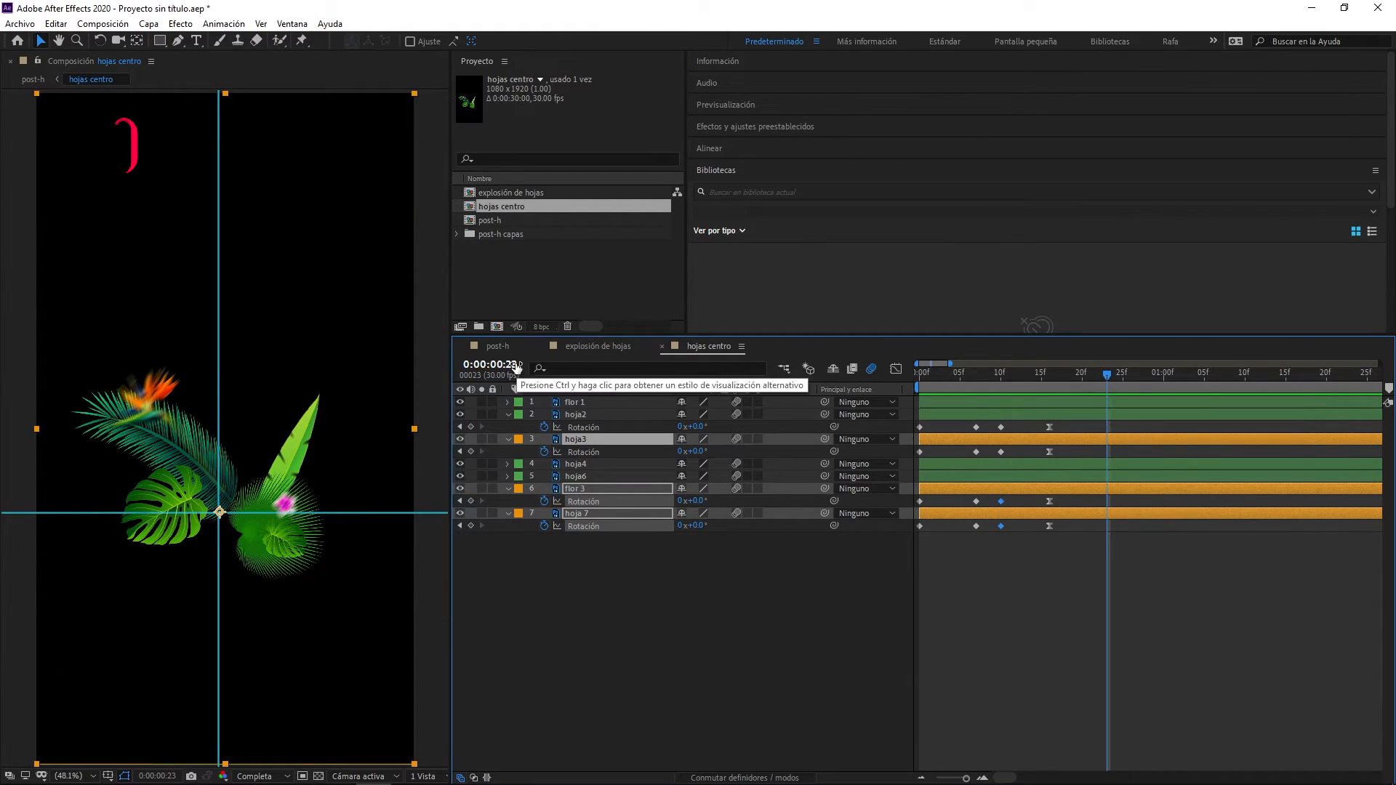
click(496, 349)
drag(948, 374, 918, 373)
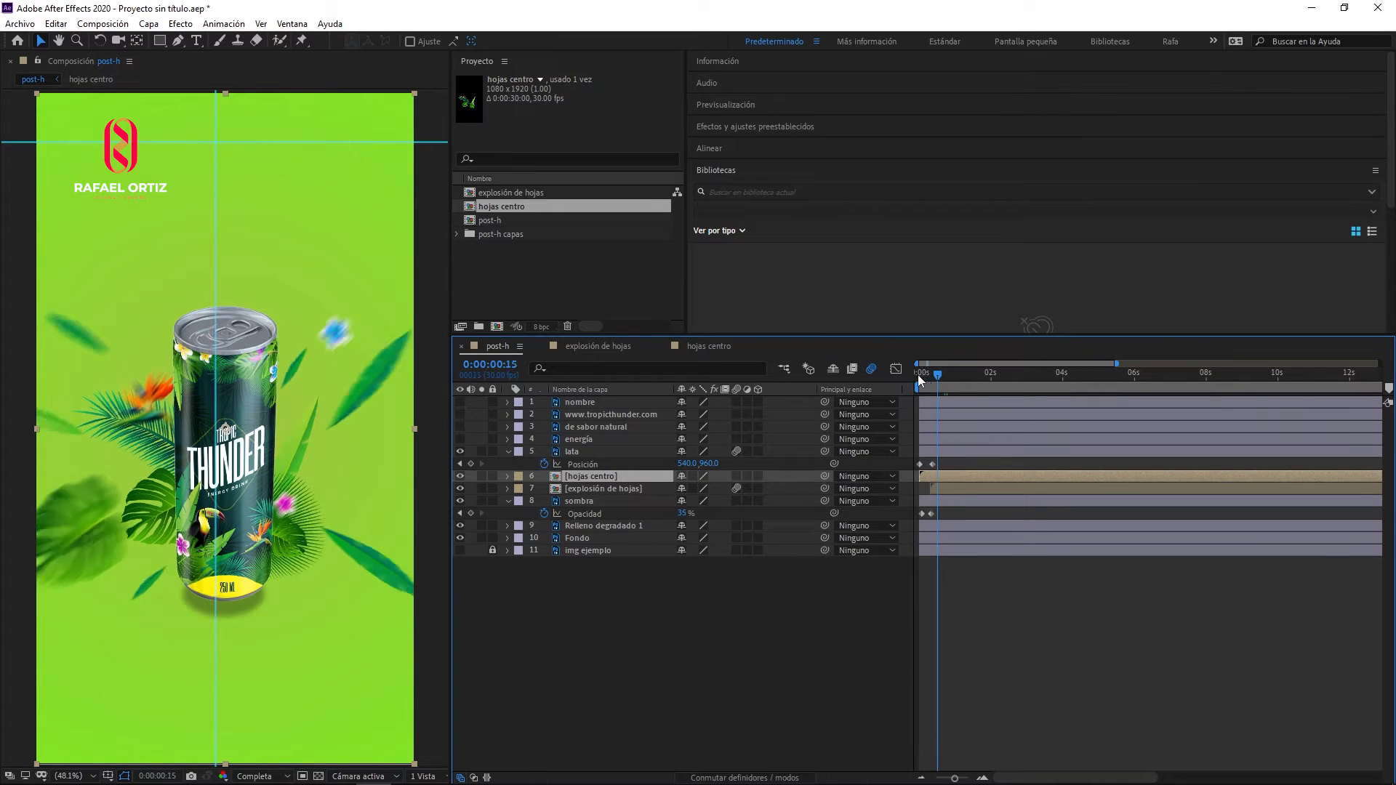
key(space)
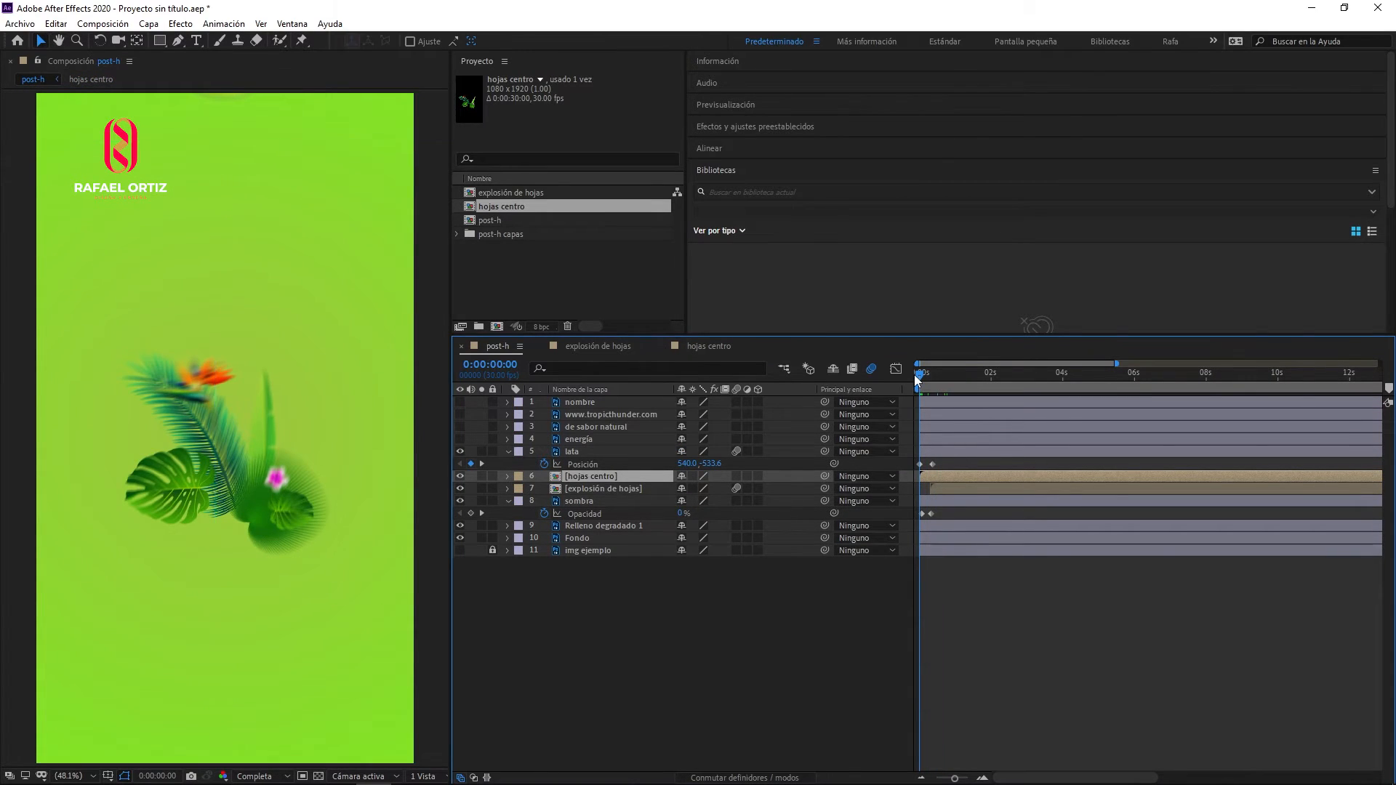
key(space)
key(space)
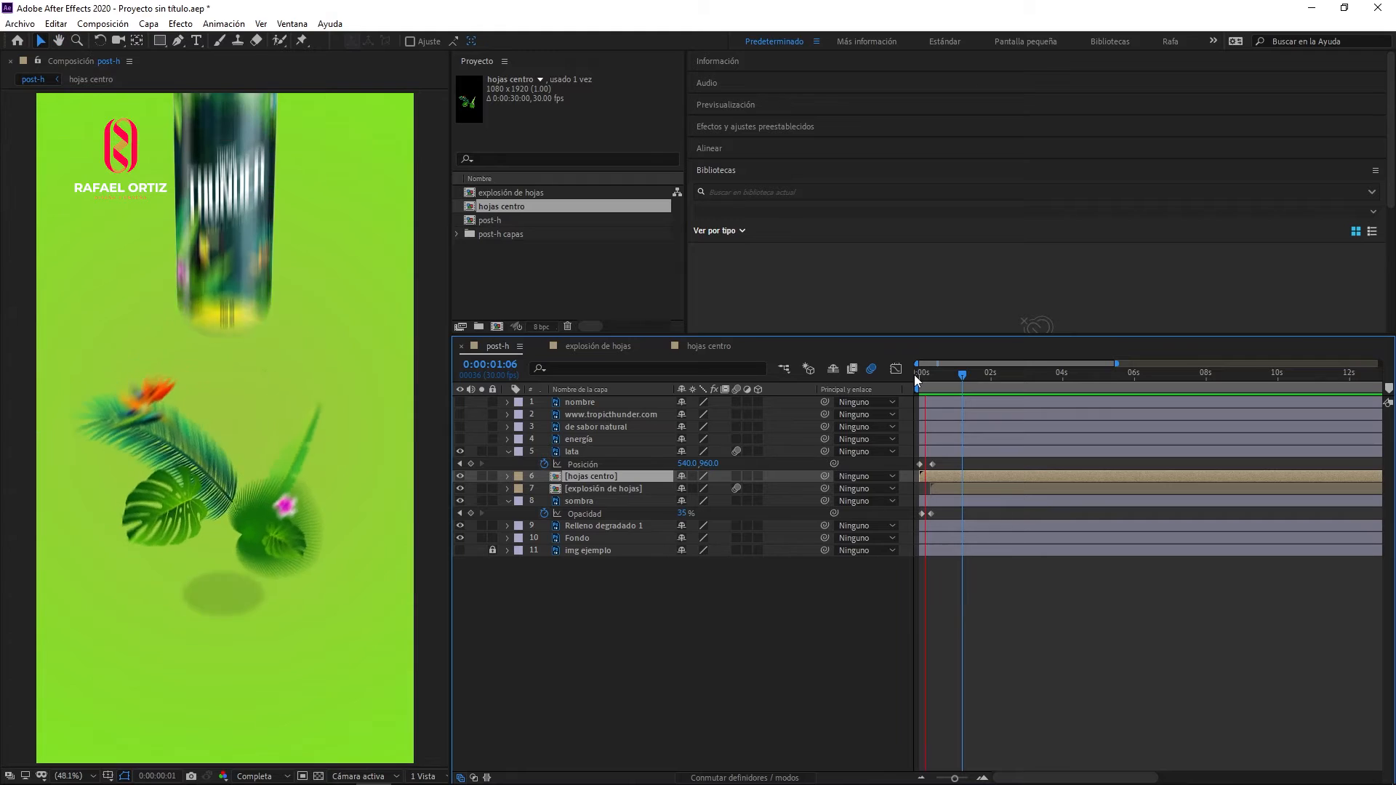
key(space)
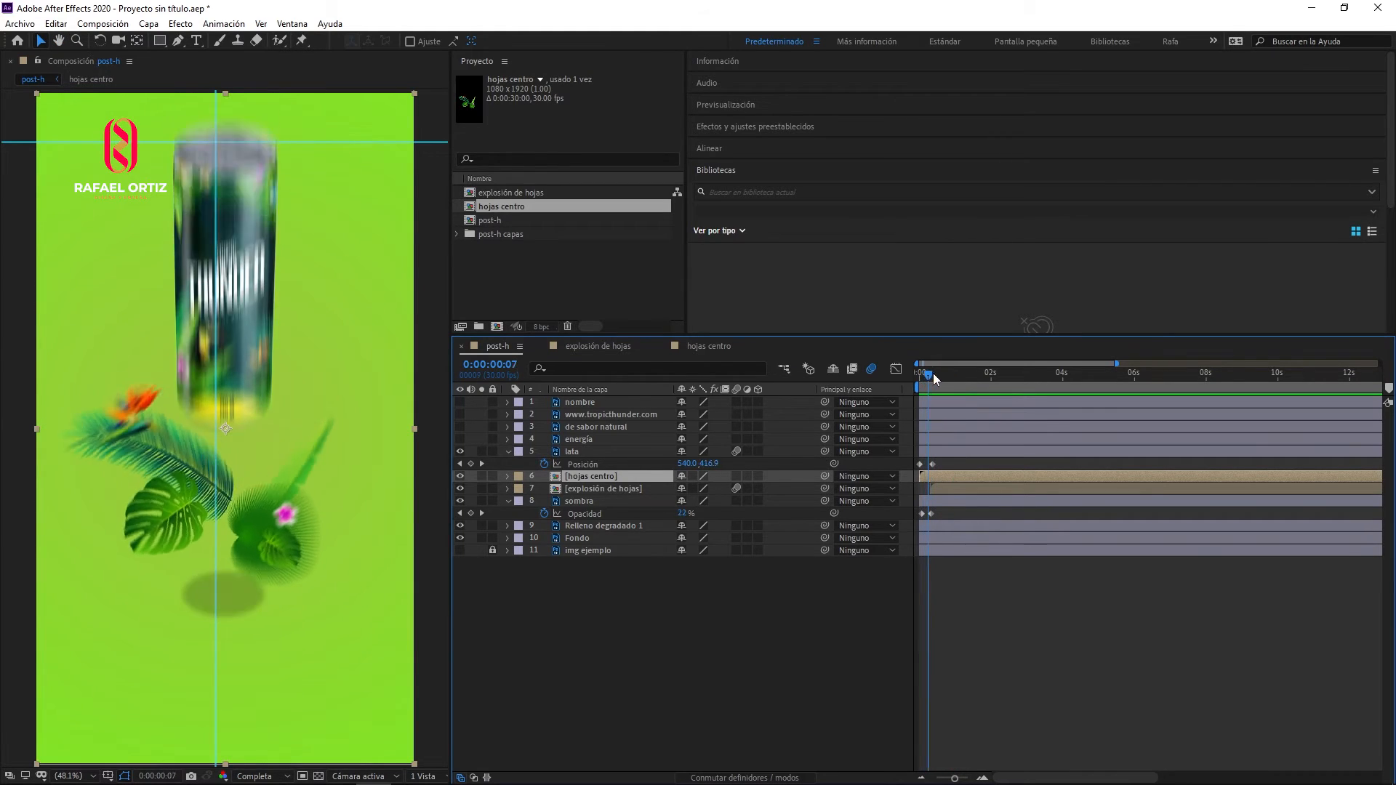
- Shift the hojas centro layer in post-h so that it starts at frame 11, when the can lands
click(937, 374)
drag(937, 382, 928, 381)
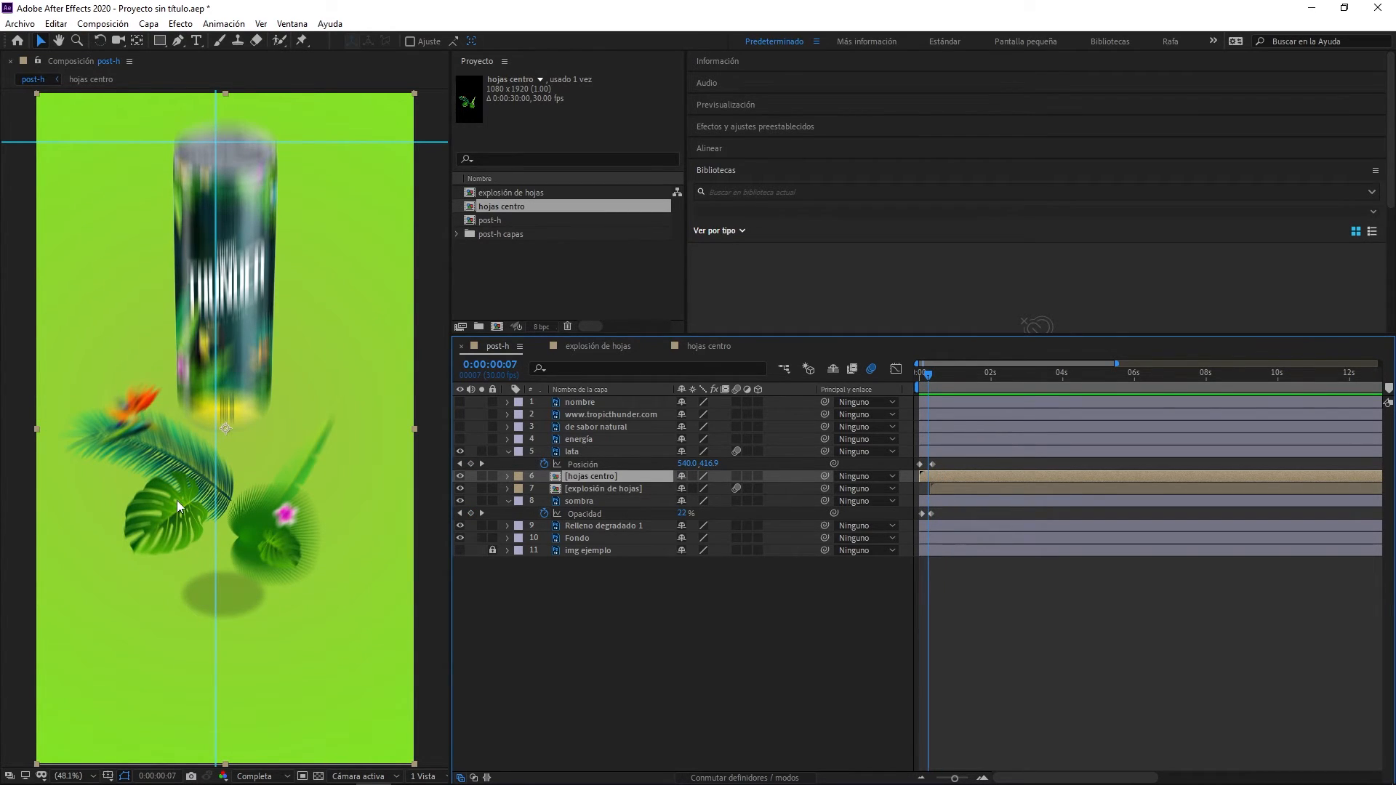
click(924, 380)
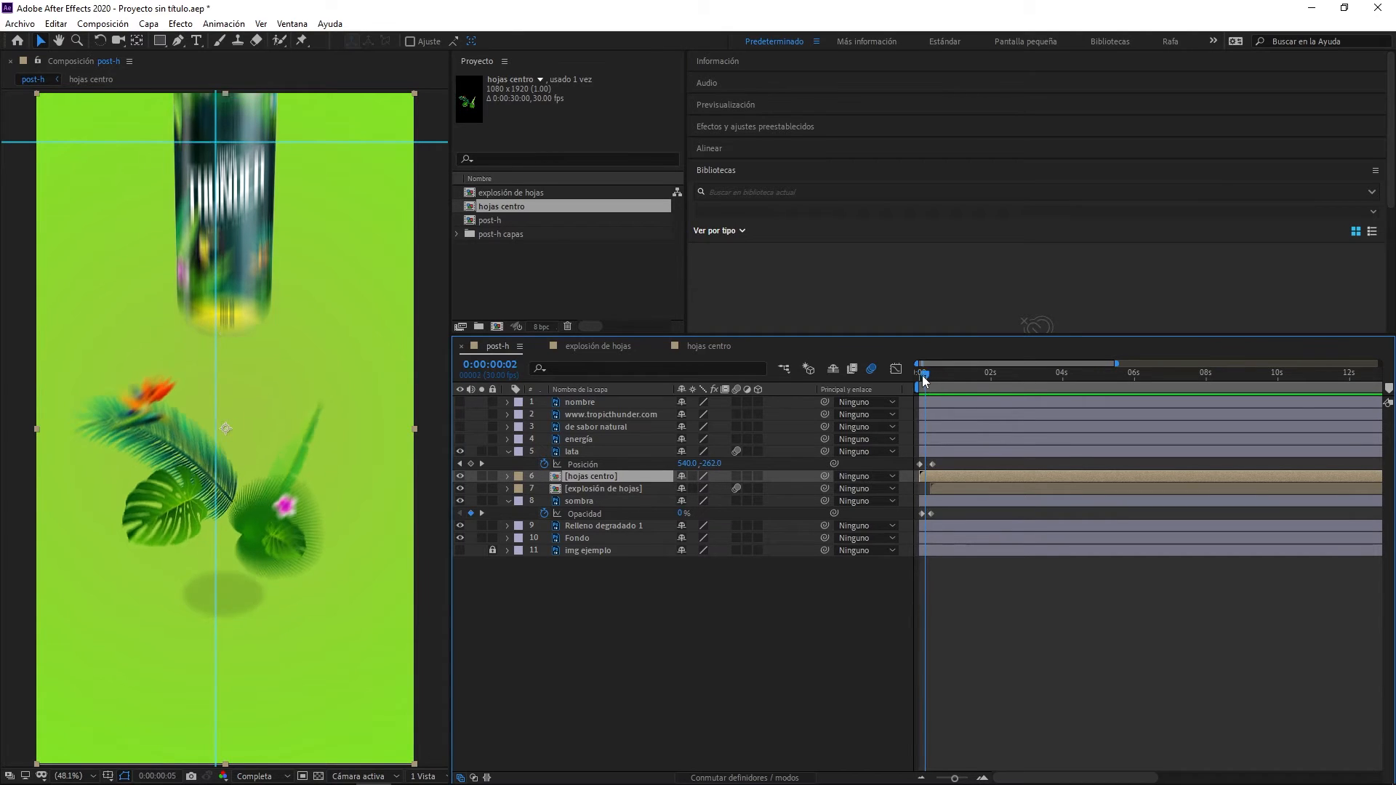
drag(924, 379, 936, 376)
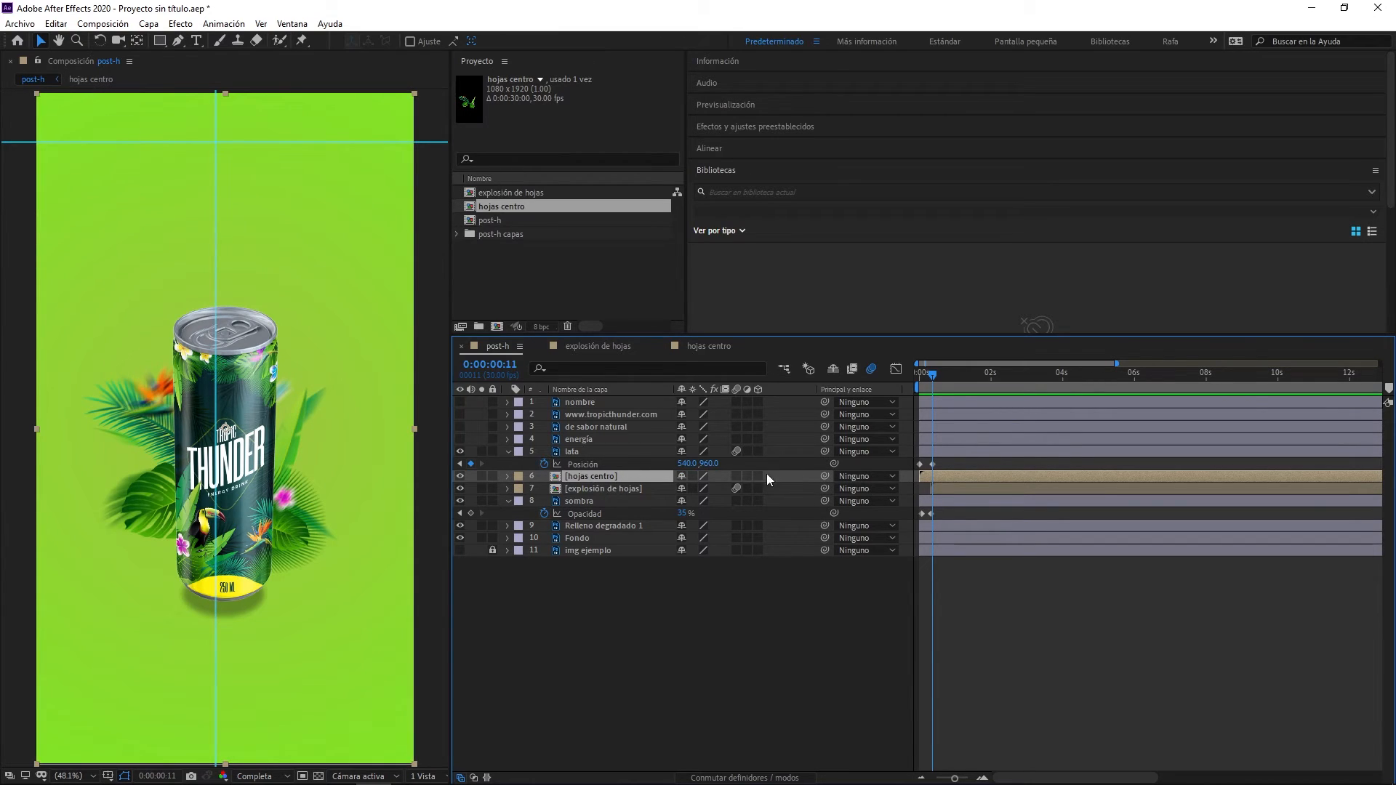
drag(941, 474, 950, 474)
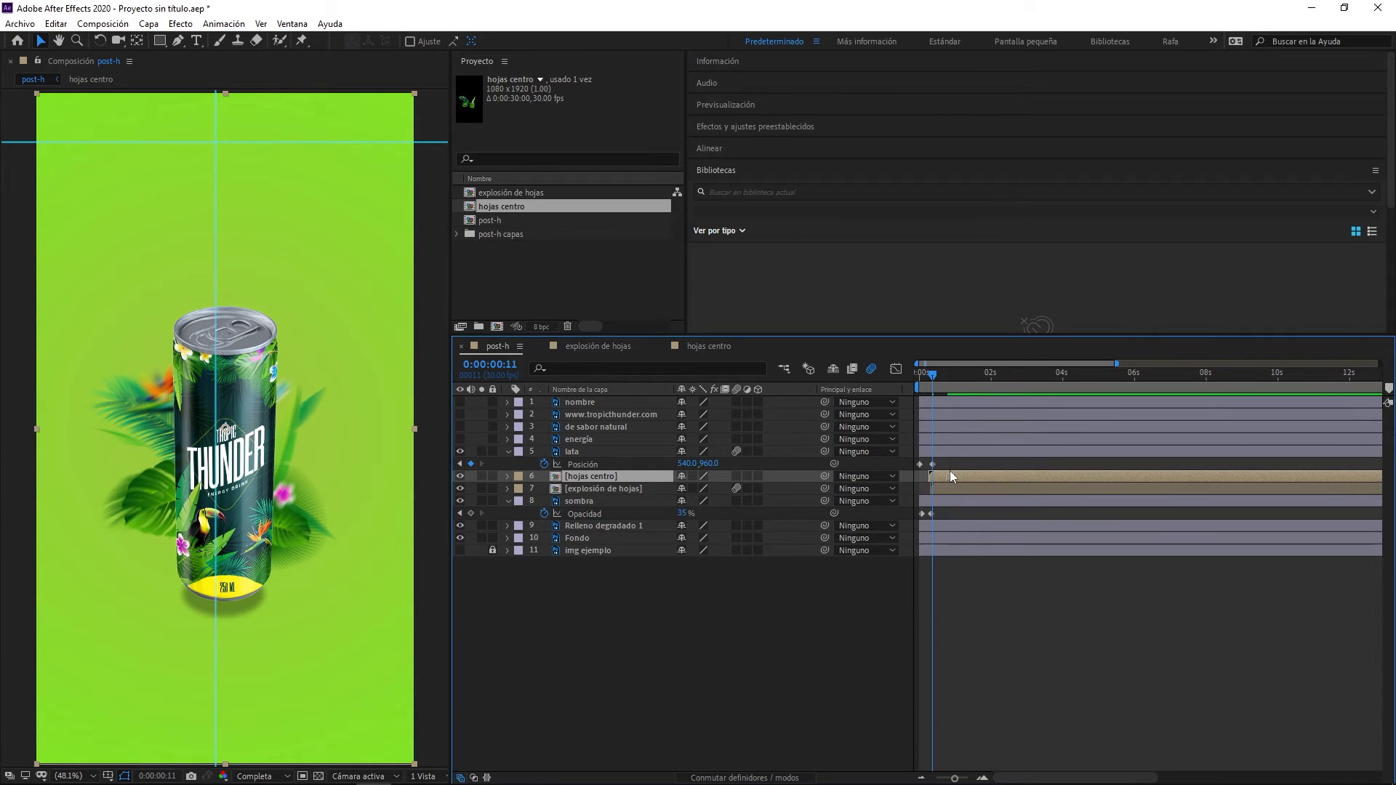
key(alt+Page_Down)
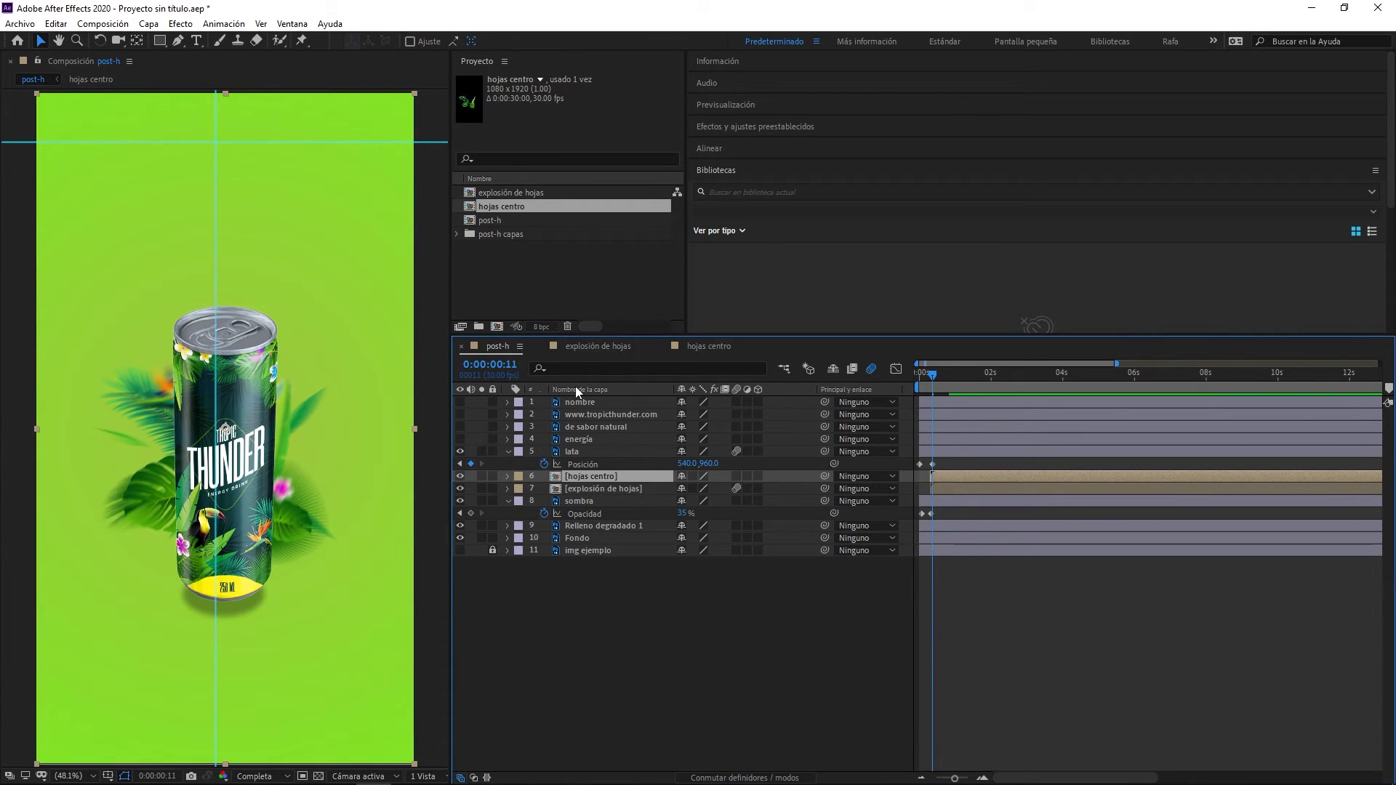
- In the hojas centro composition, add Scale keyframes of 100% to all seven leaf and flower layers at frame 0
click(699, 347)
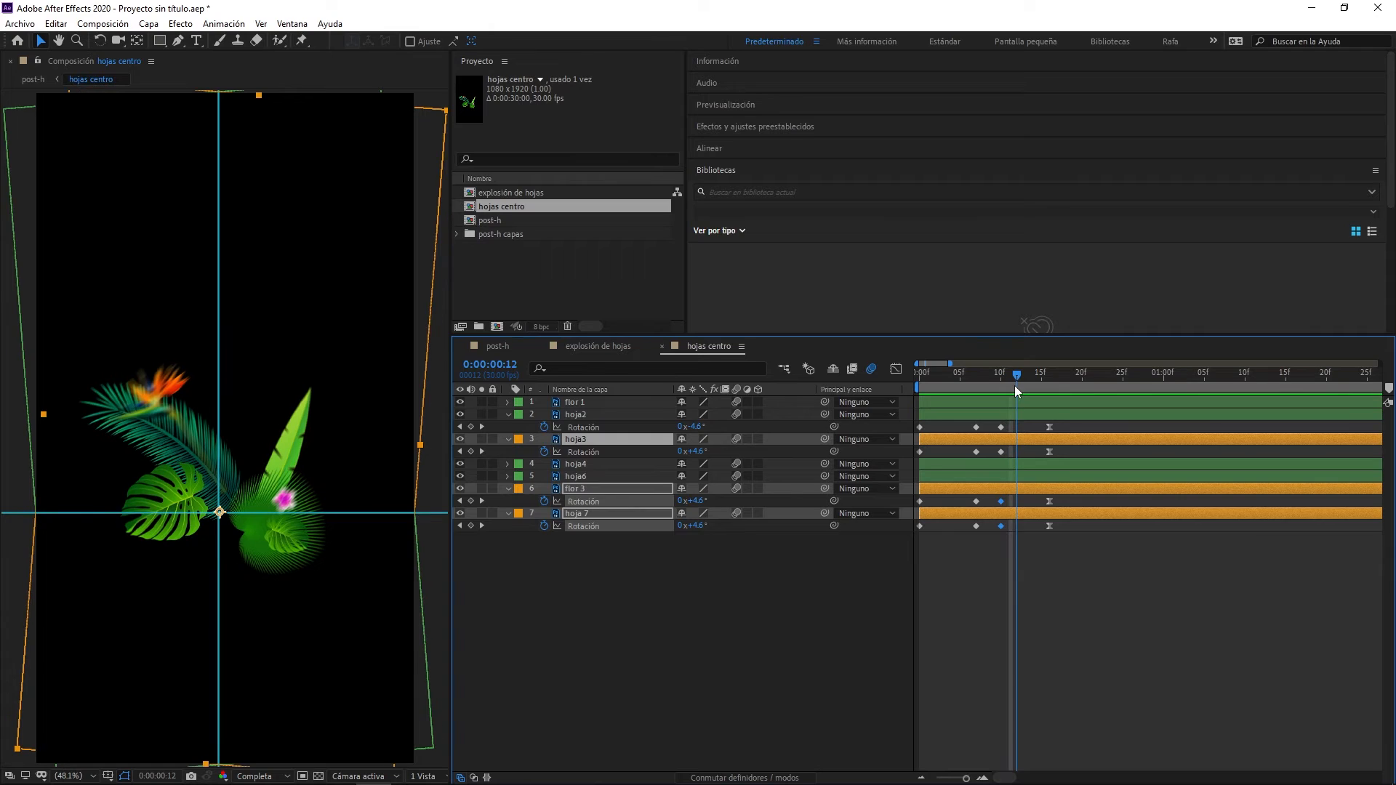
drag(1014, 385, 917, 390)
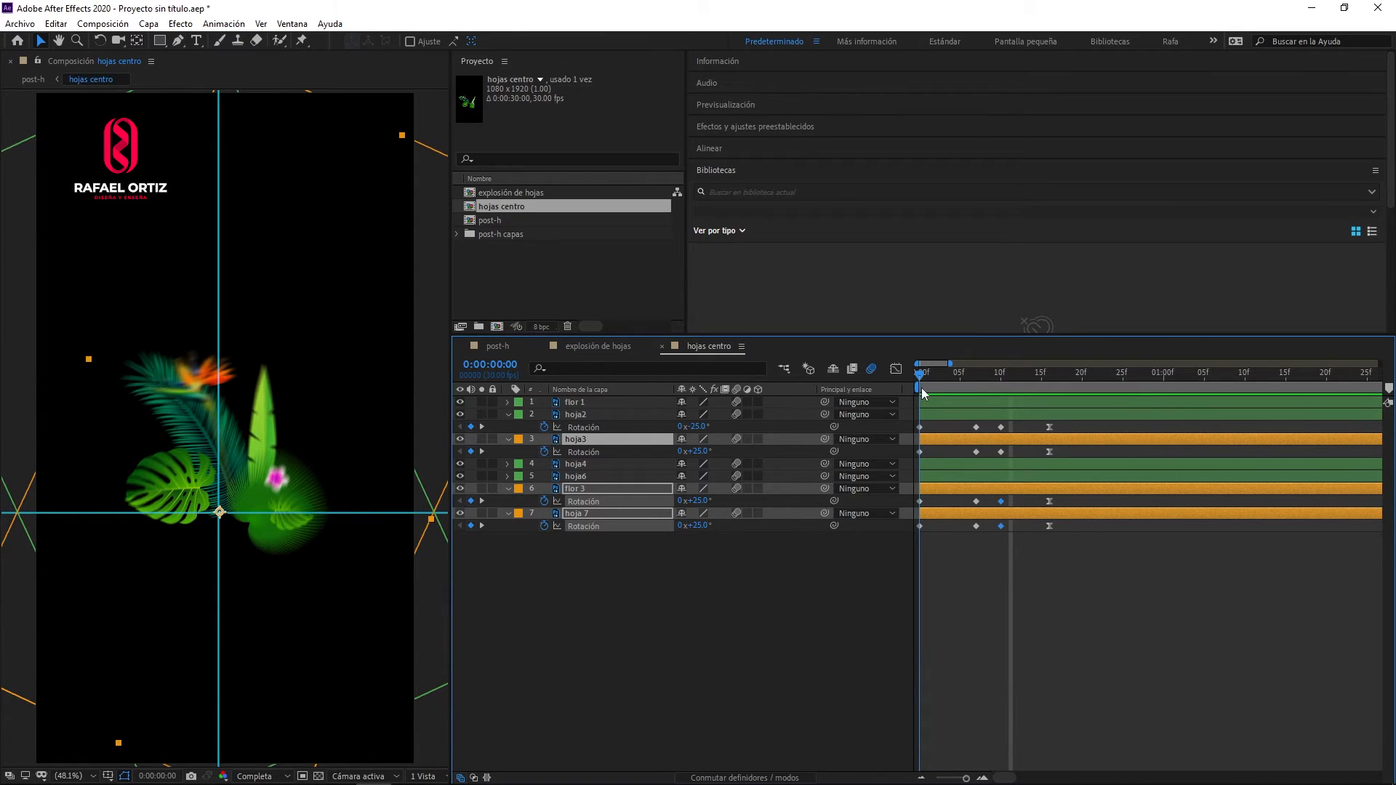
drag(918, 390, 904, 425)
click(621, 403)
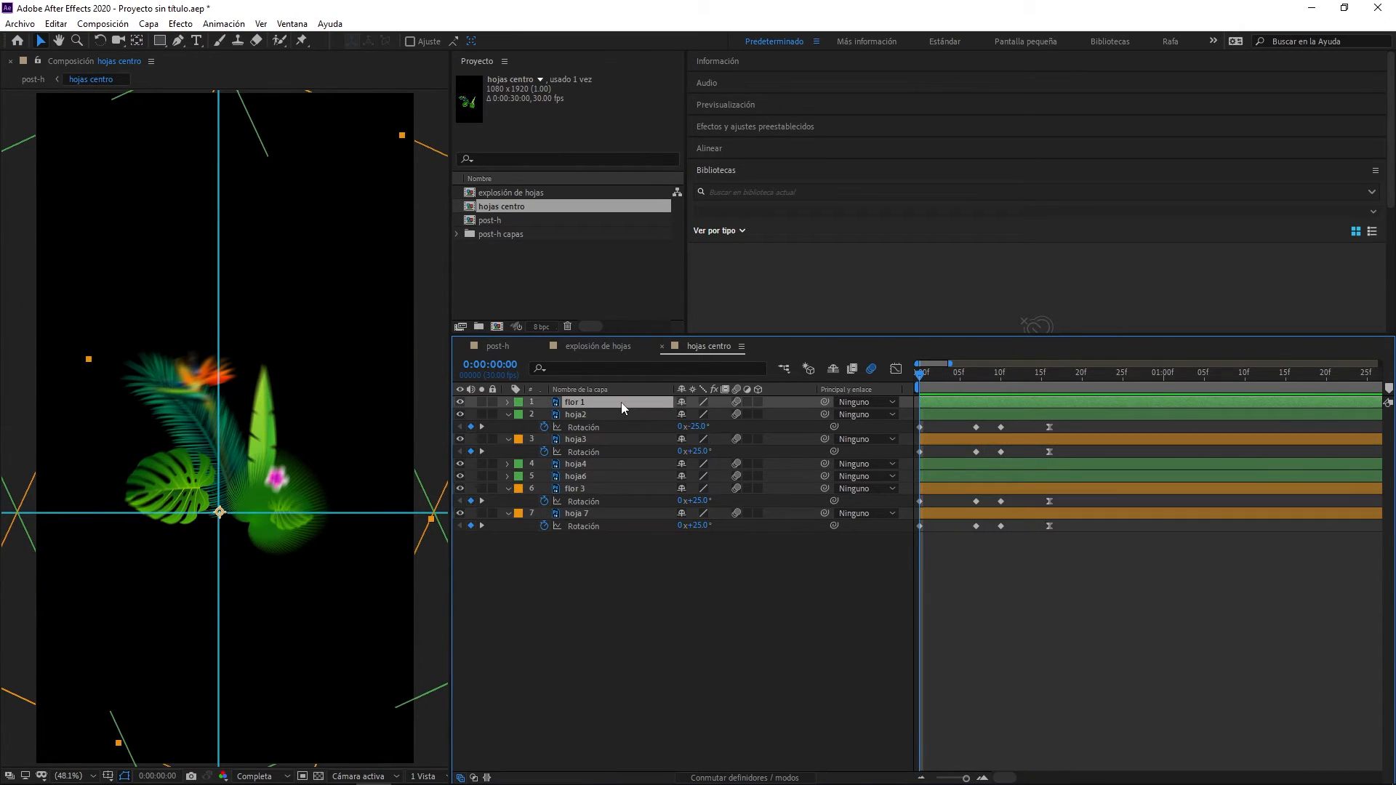
shift+click(595, 514)
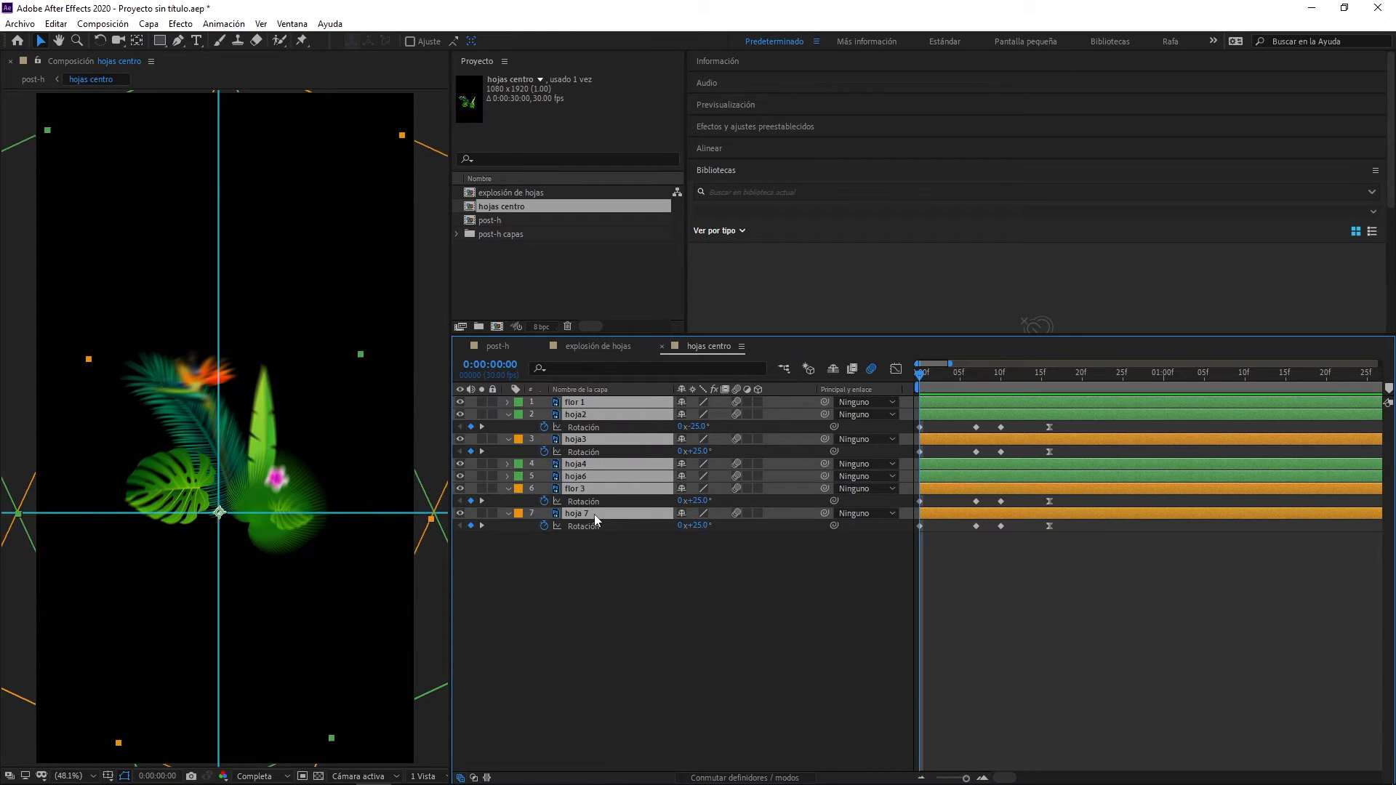
key(s)
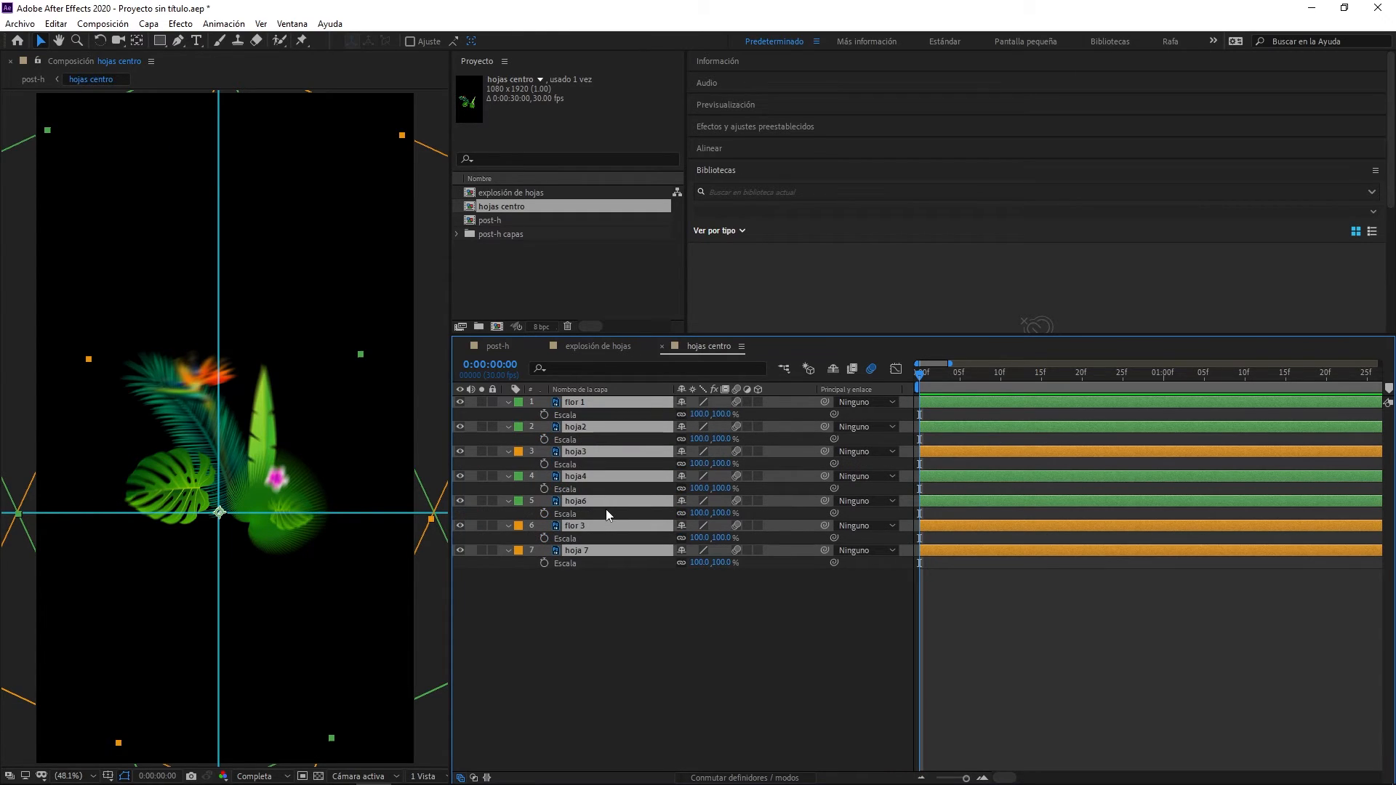
click(544, 413)
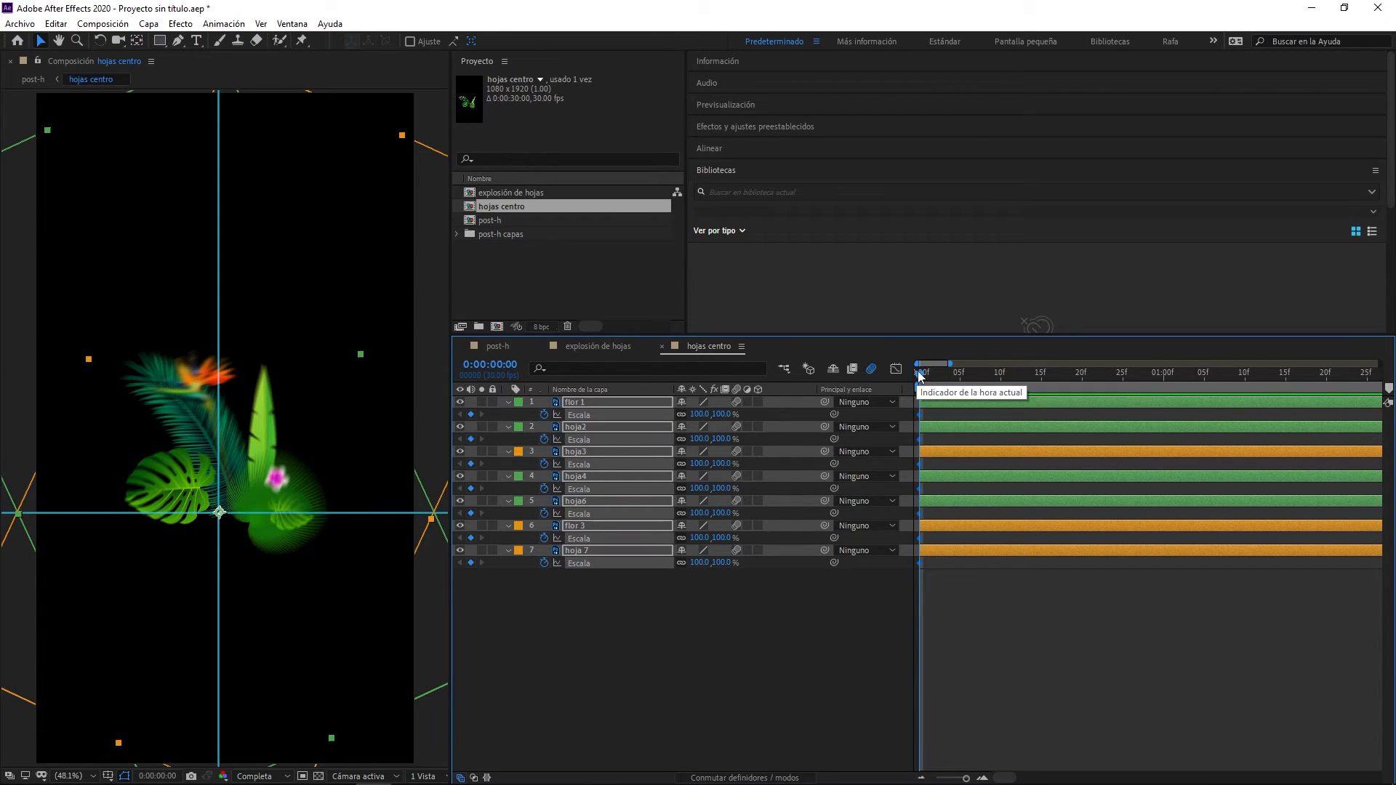
- Add Scale keyframes of 100% to all seven layers at frame 7 and return to the frame 0 keyframes
drag(920, 375, 979, 384)
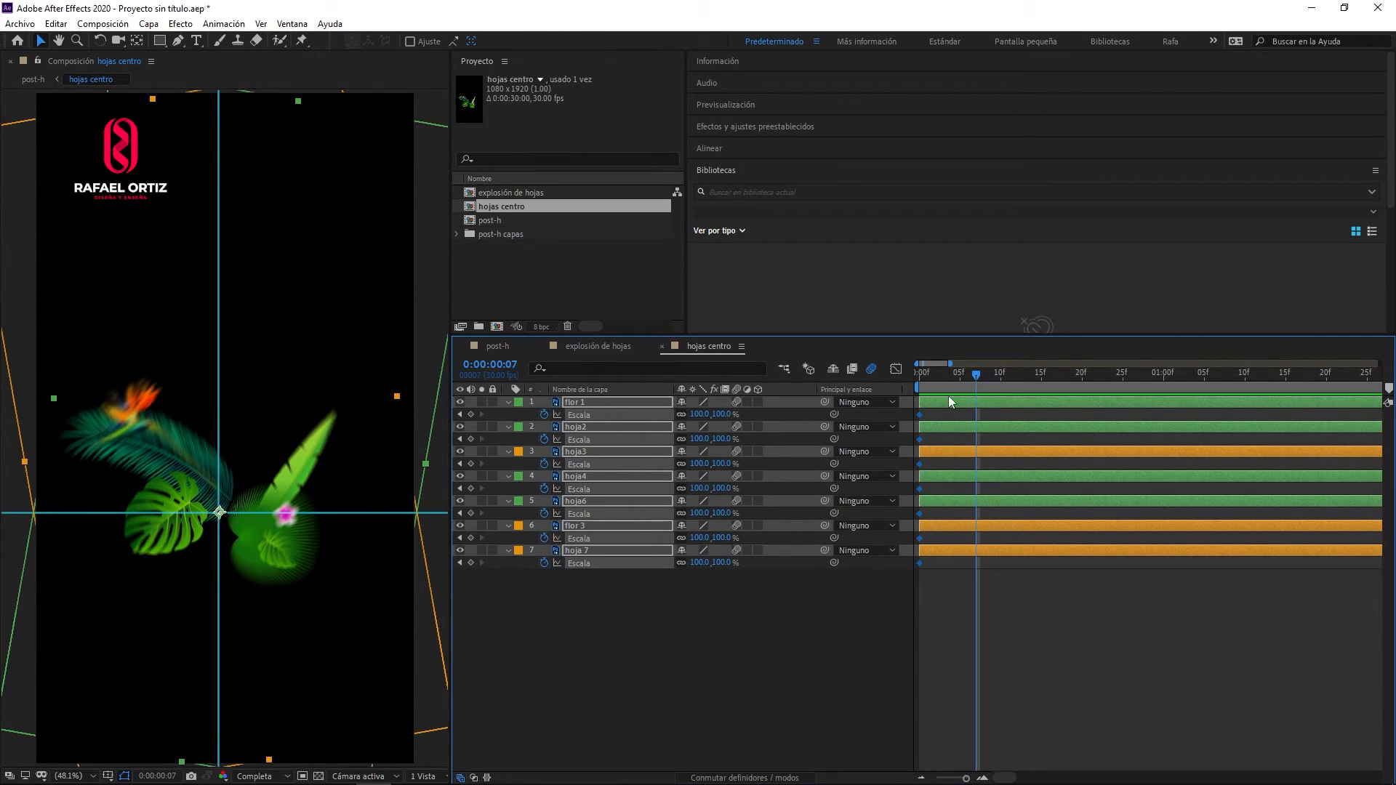
click(472, 413)
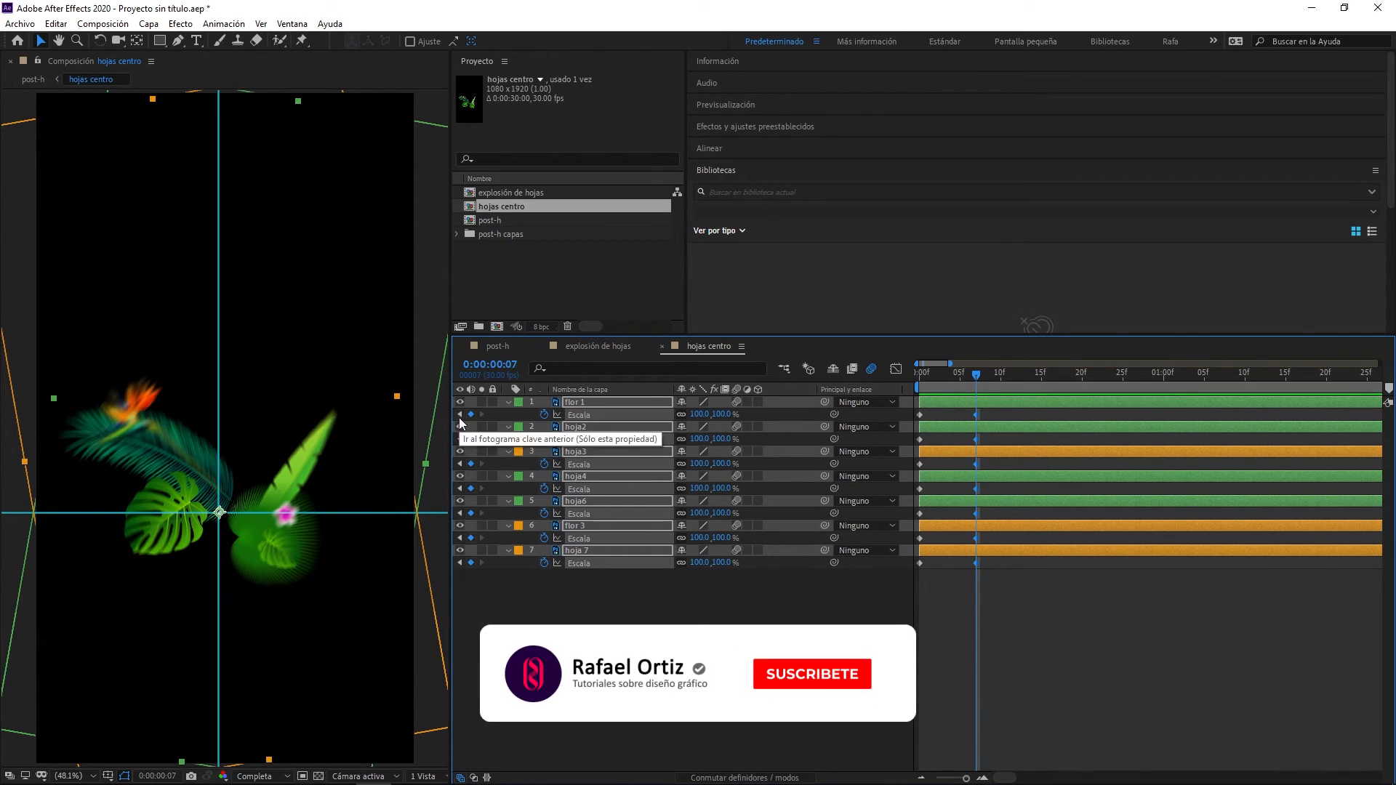
click(460, 414)
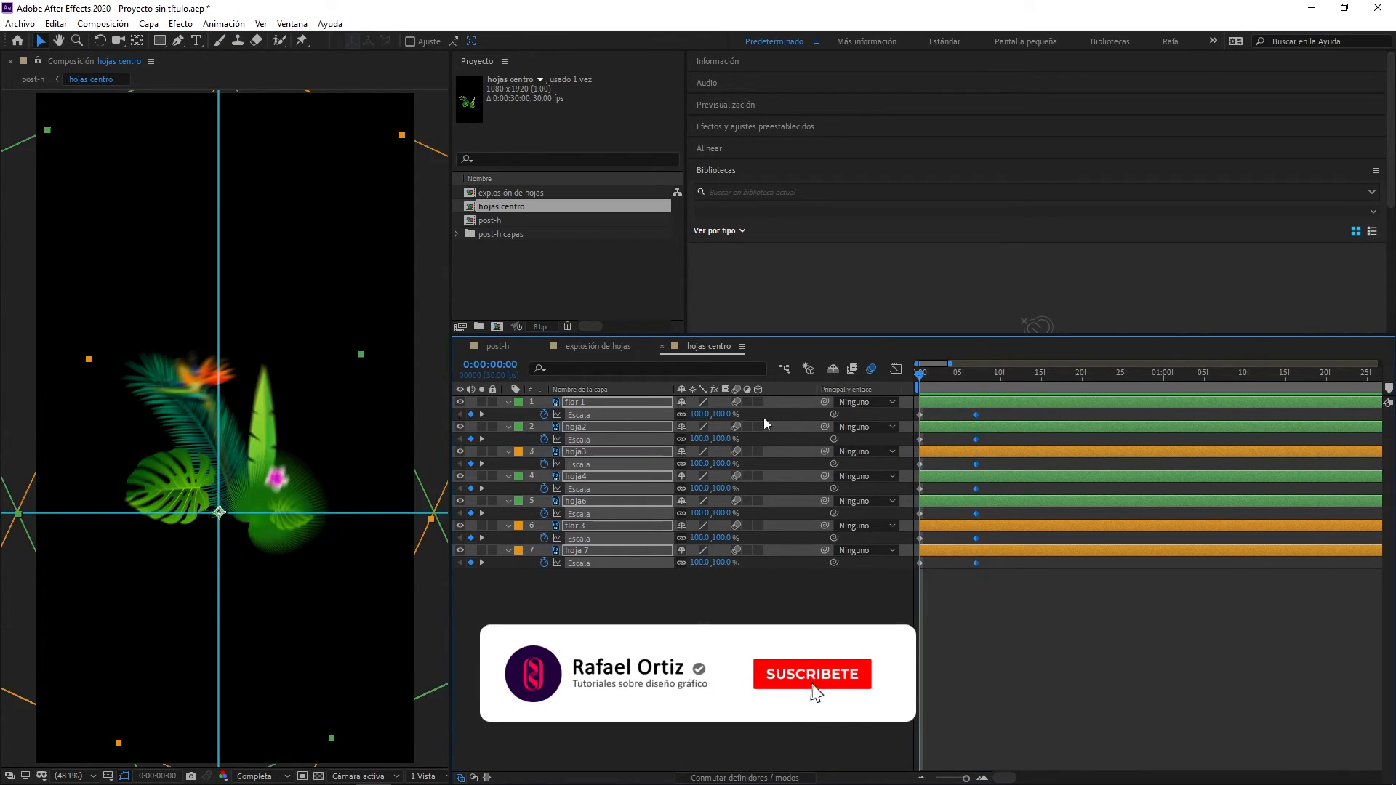
- Set the frame 0 Scale keyframes of all seven leaf and flower layers to 0%
click(720, 415)
text(0)
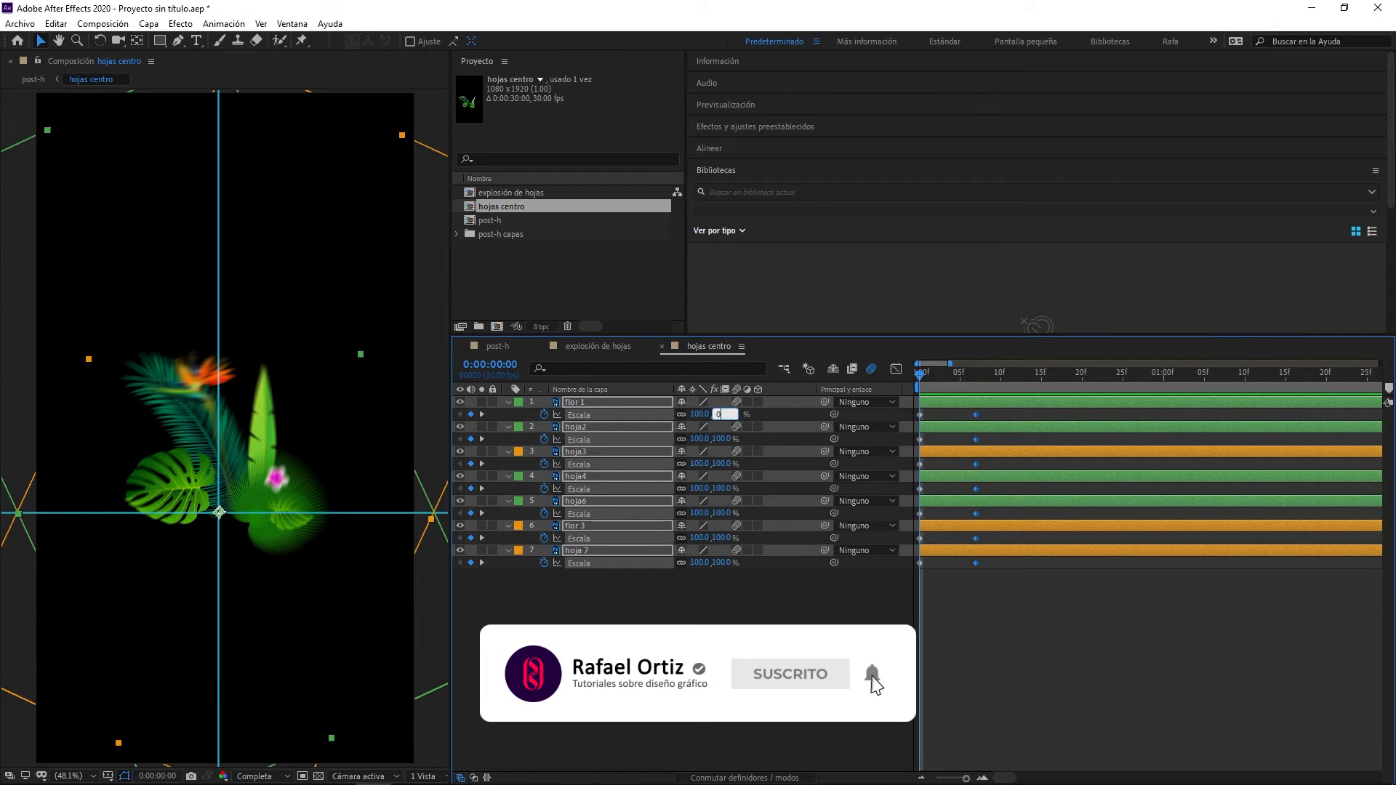
key(Return)
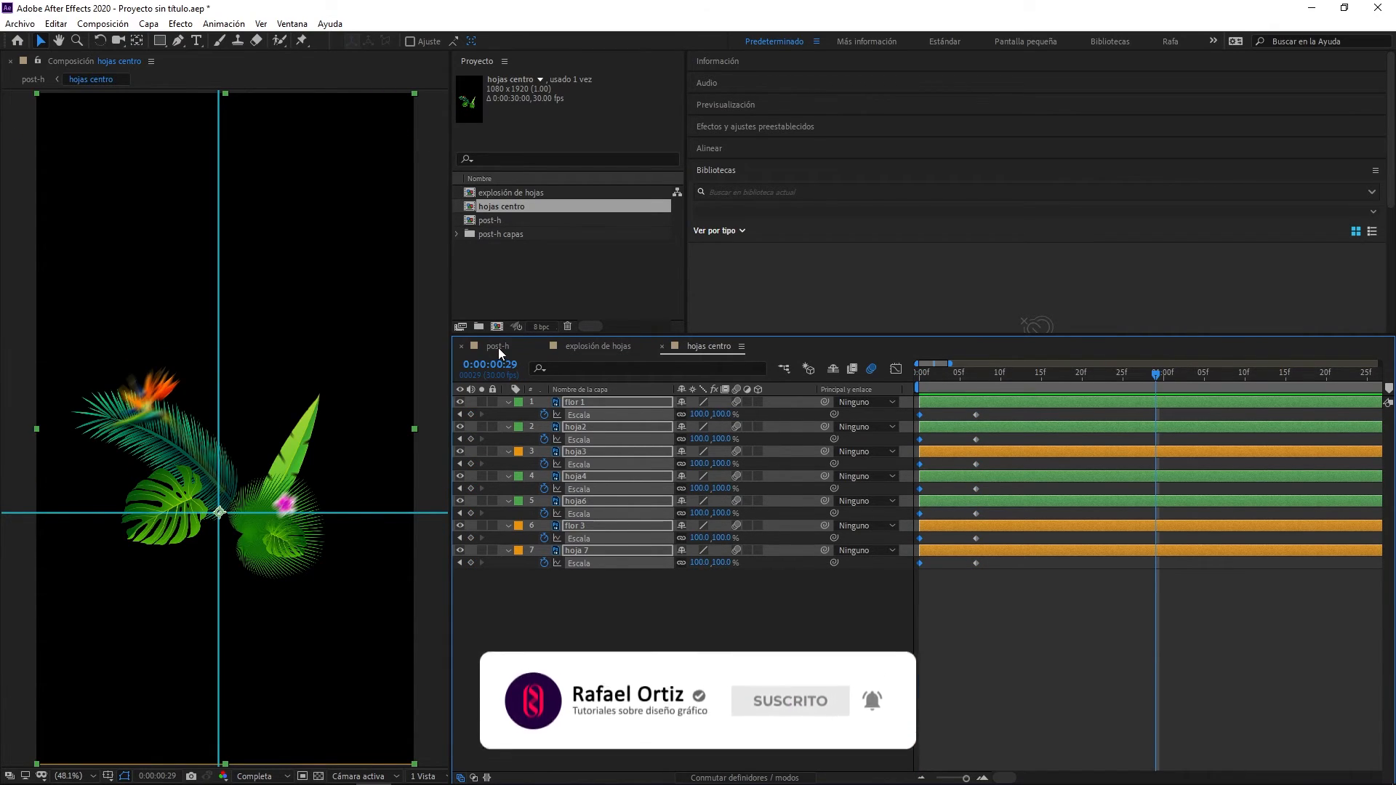
- Open the post-h composition and preview the central leaves growing out as the can lands
click(499, 347)
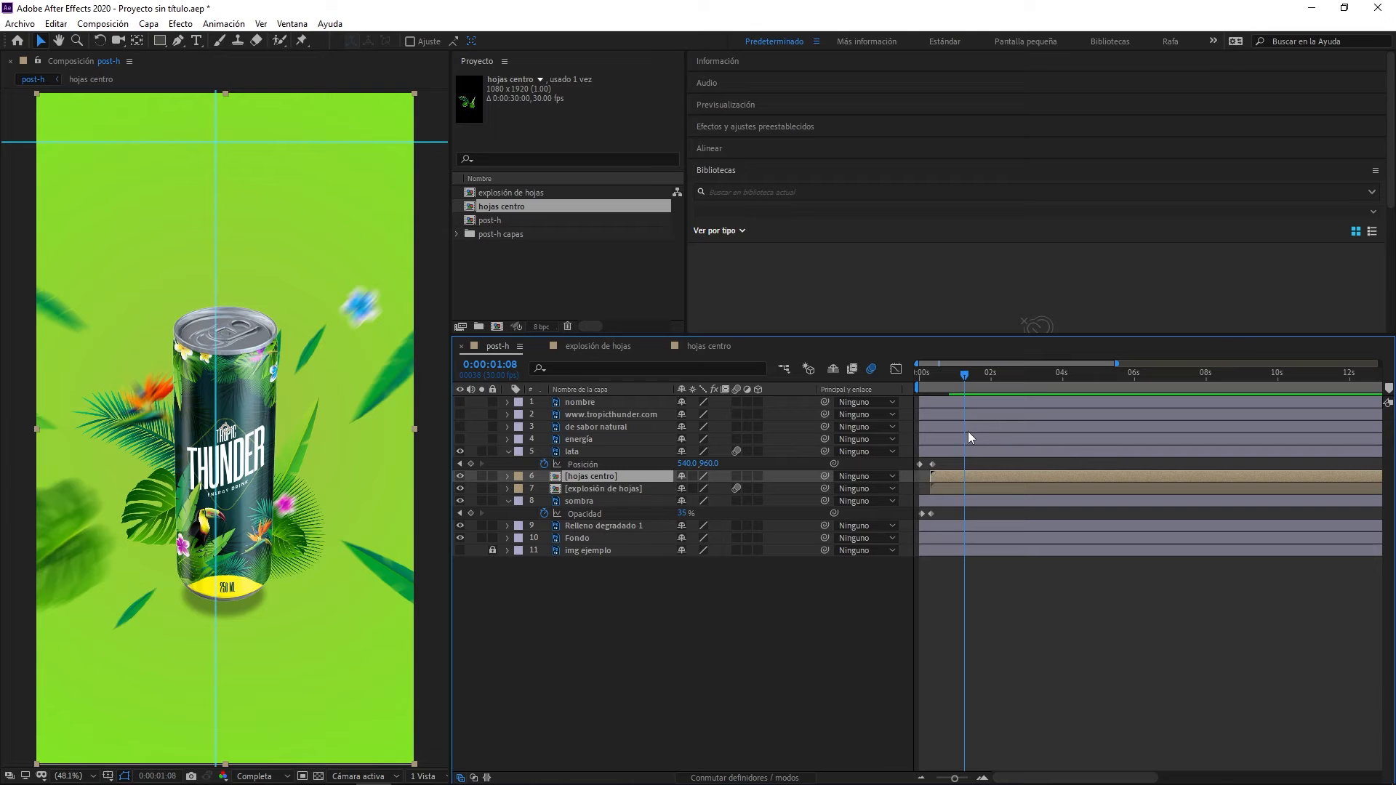
key(space)
key(space)
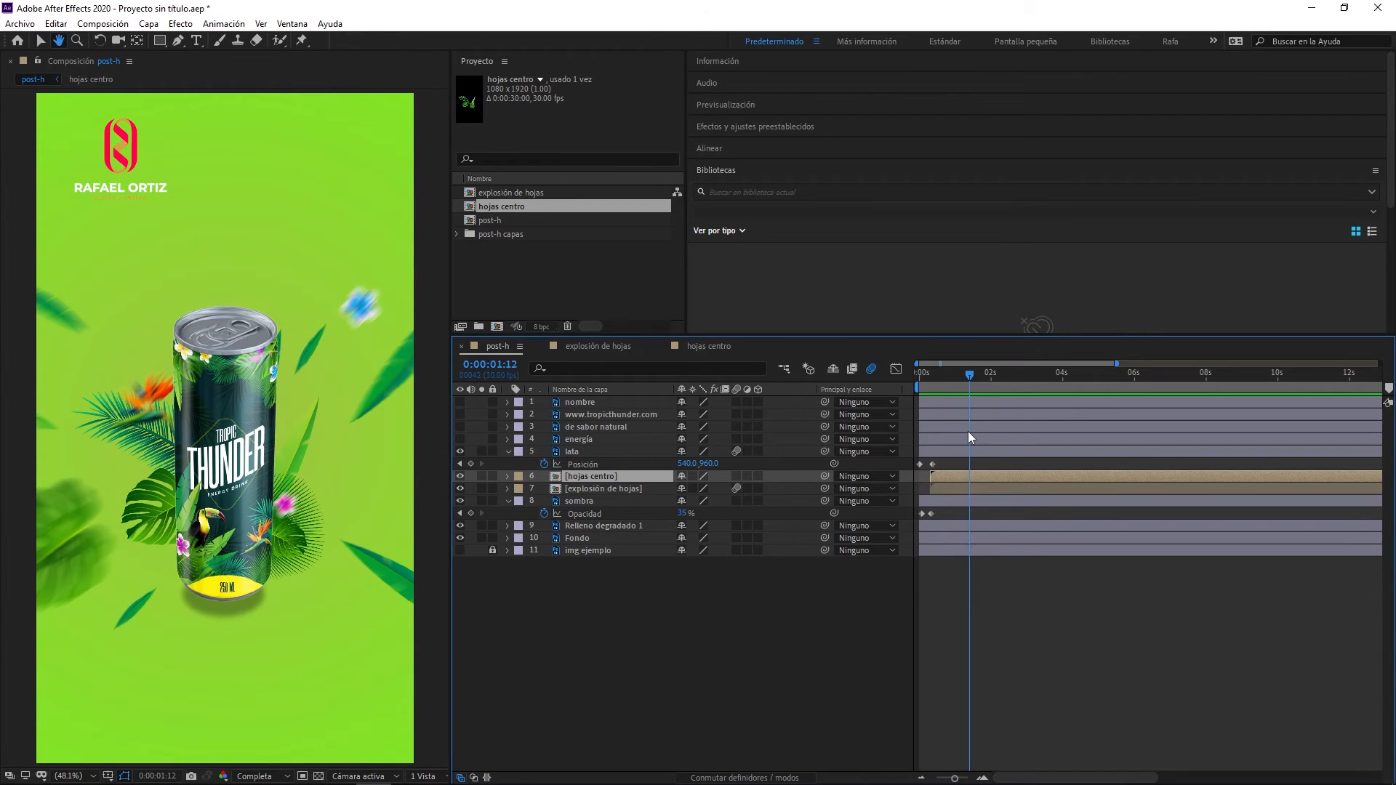
key(space)
key(space)
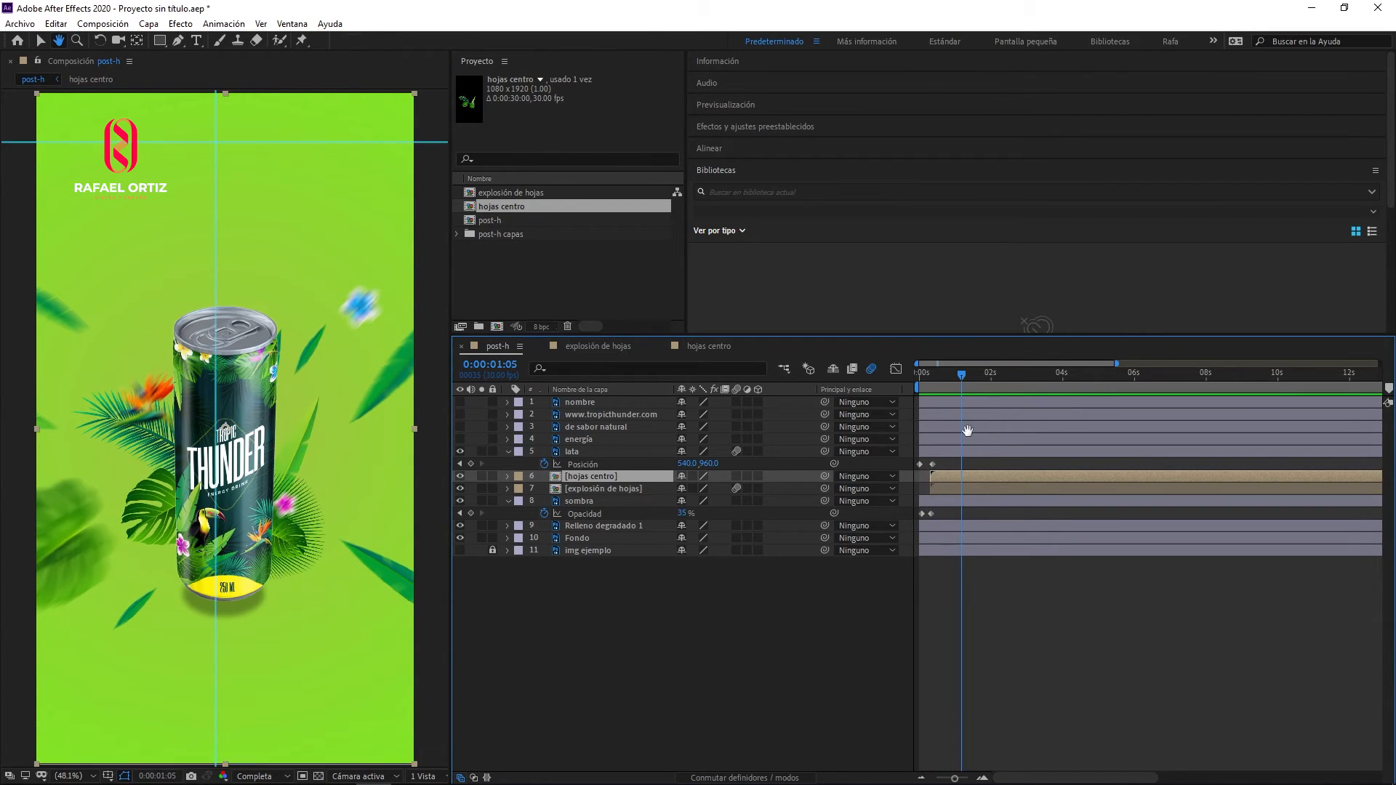
key(space)
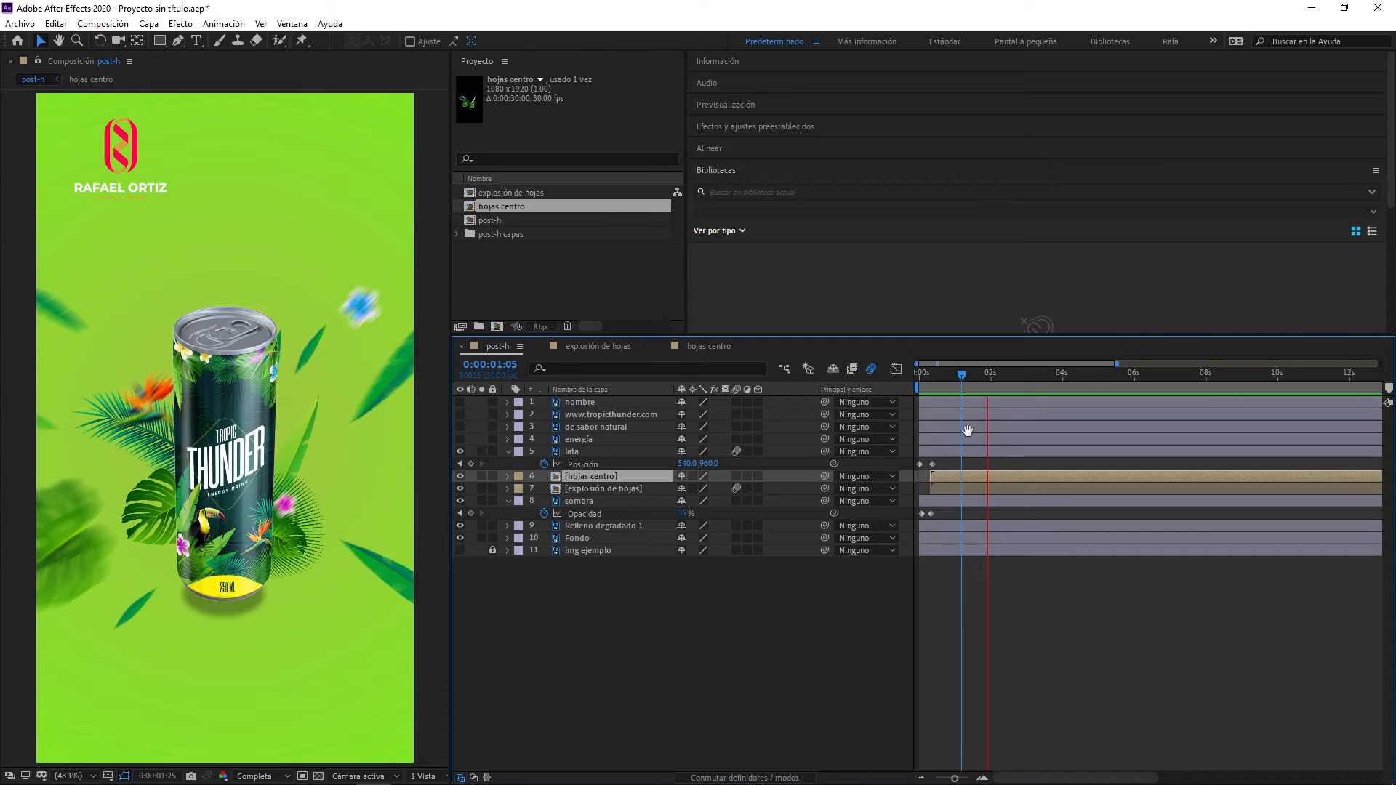
key(space)
key(space)
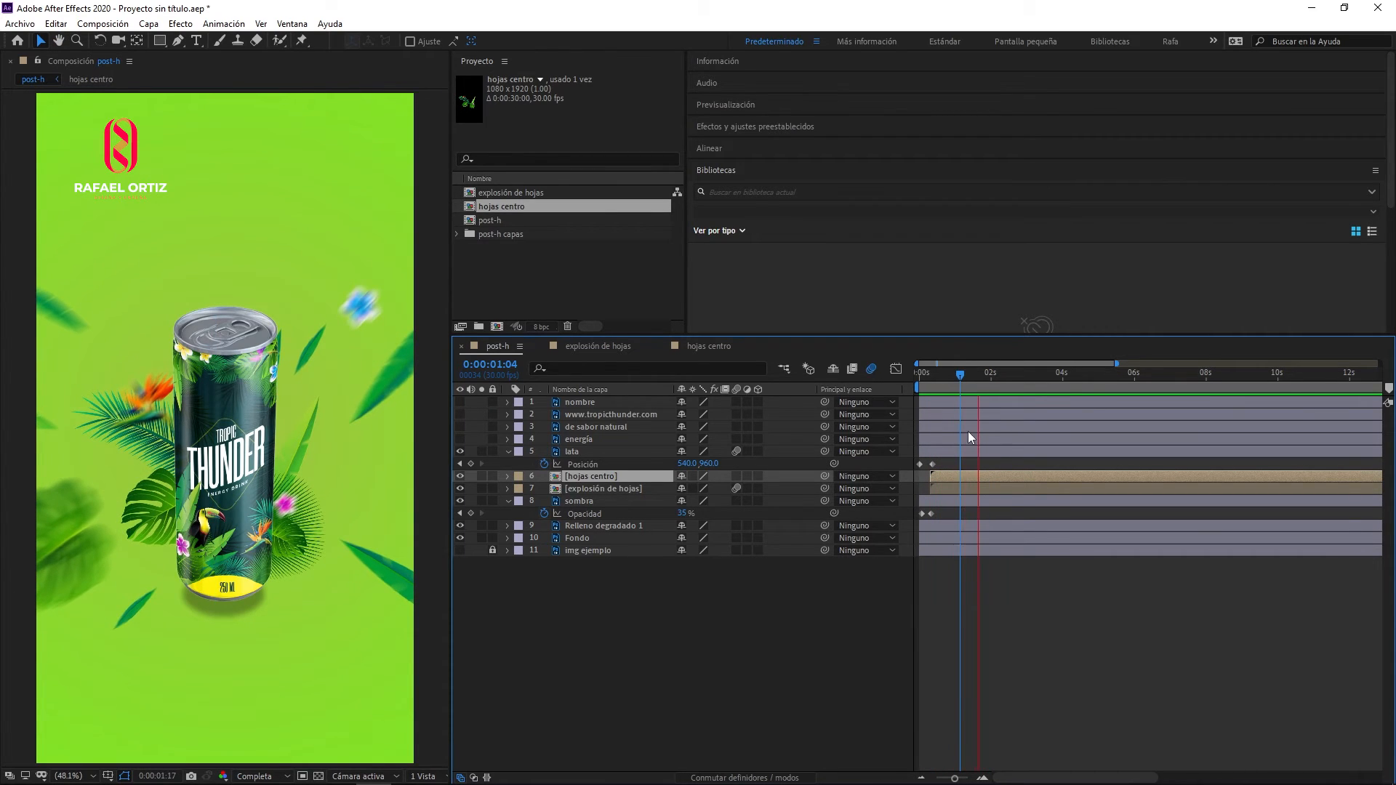
key(space)
key(space)
key(space)
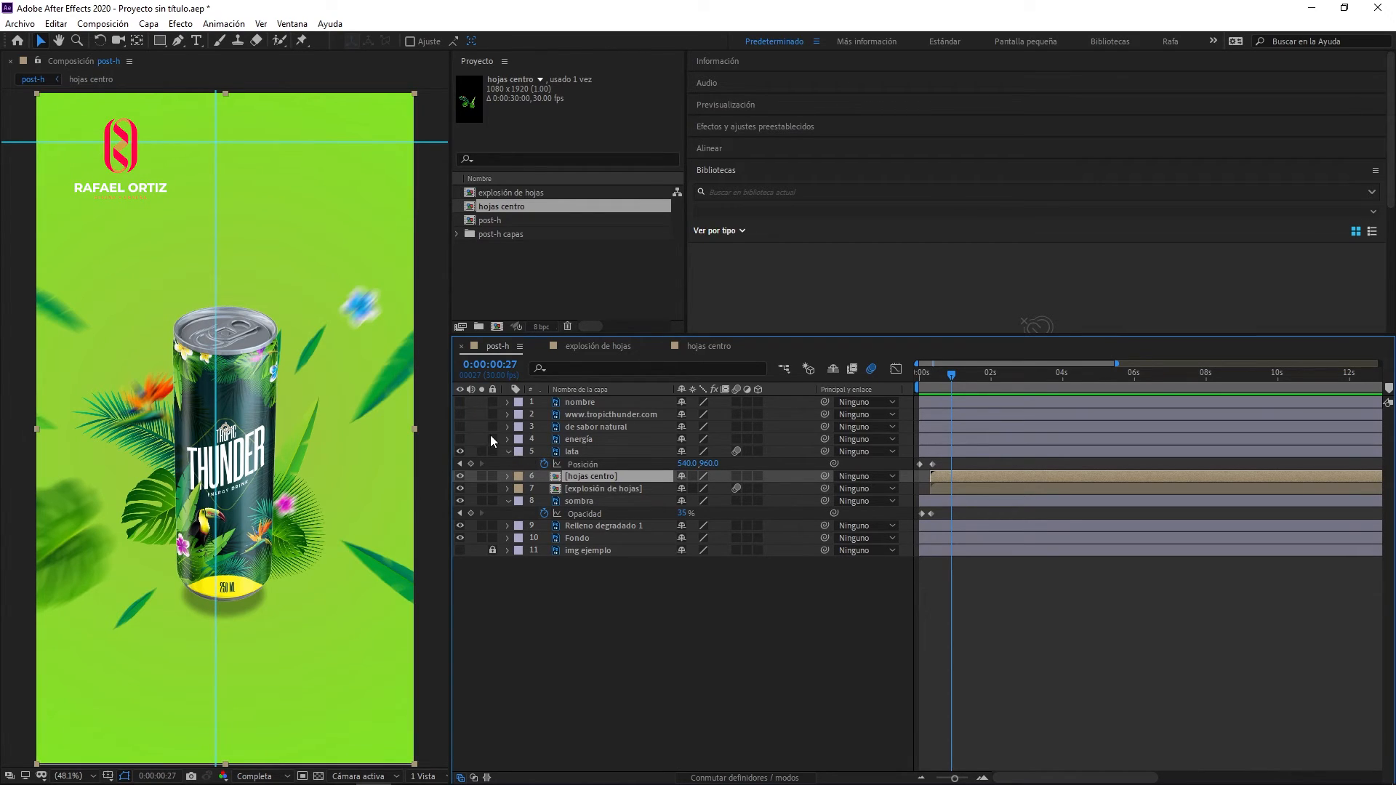
drag(459, 439, 460, 420)
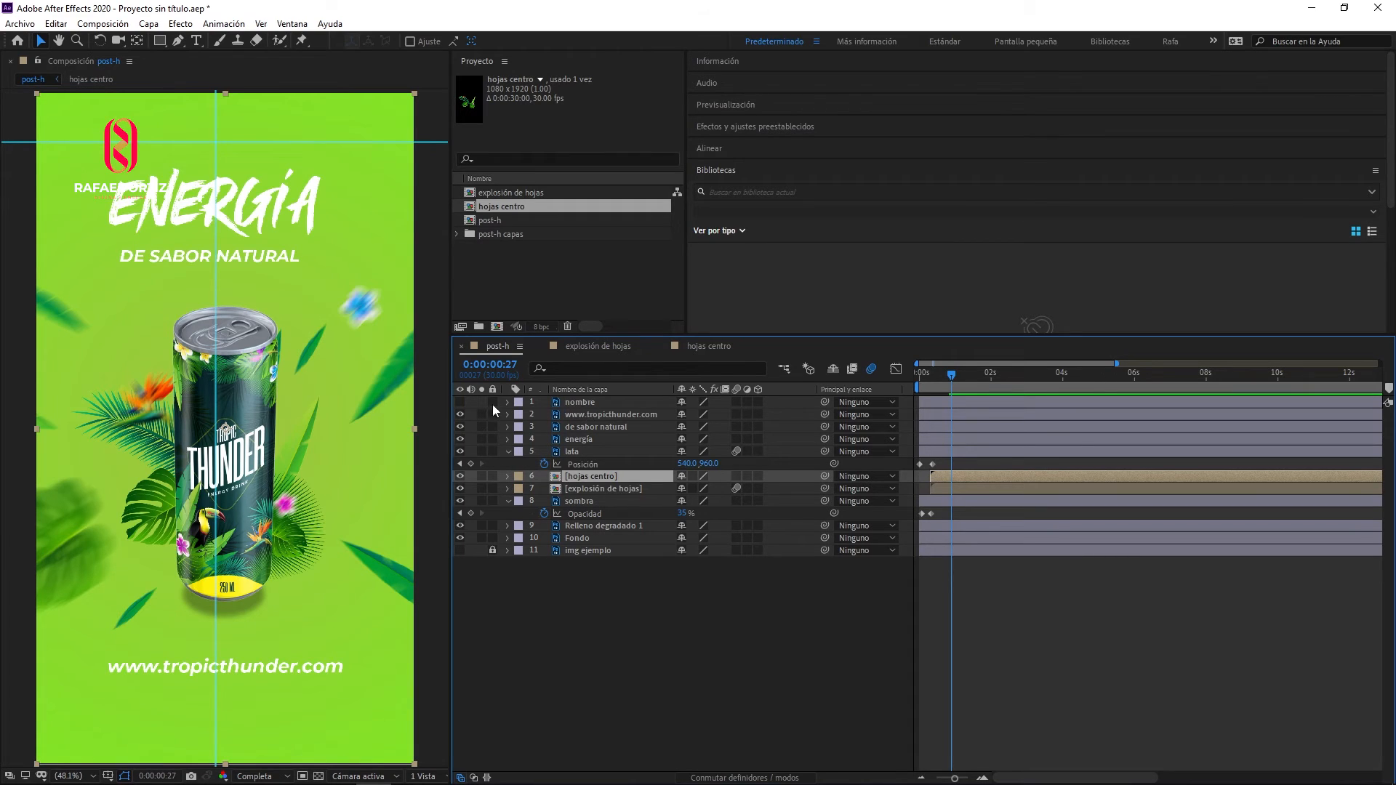
click(461, 403)
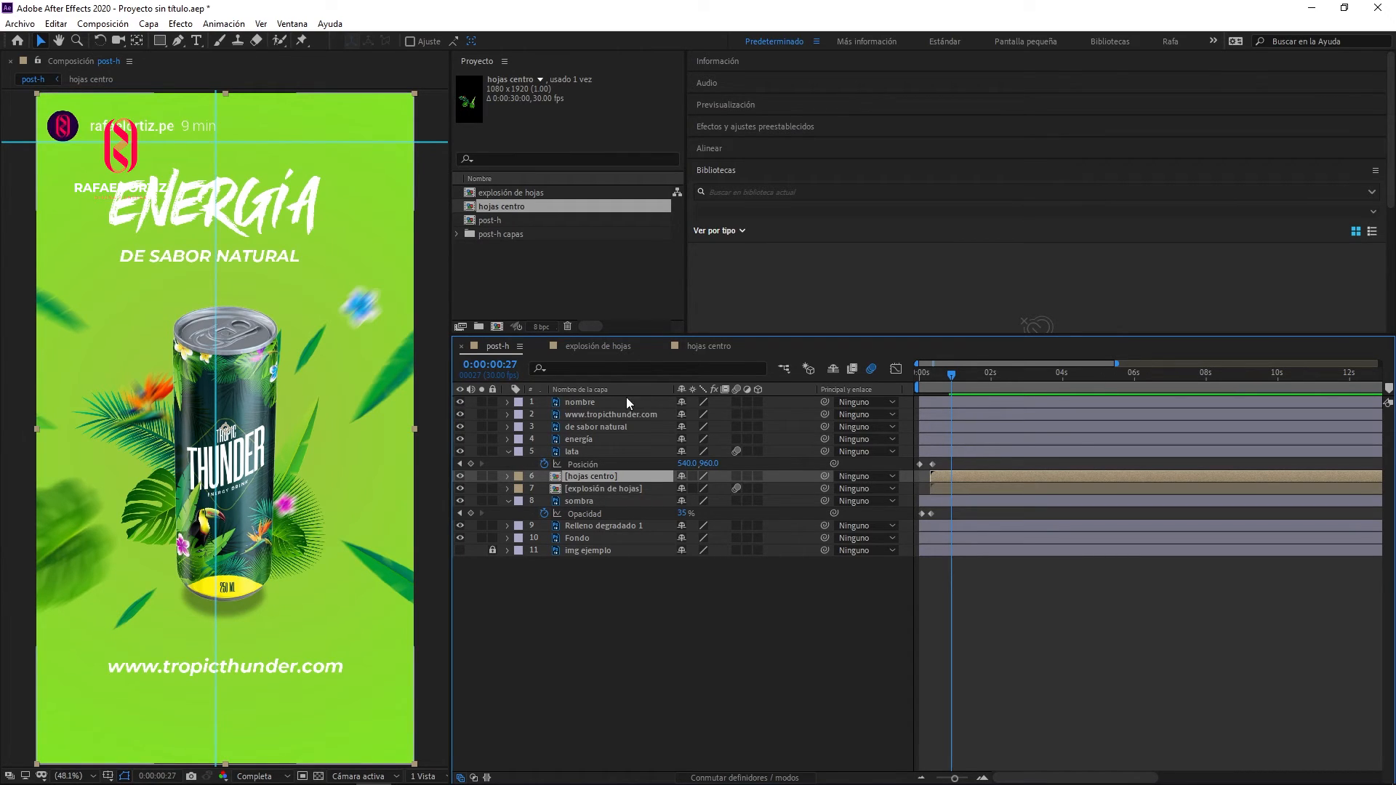
click(600, 400)
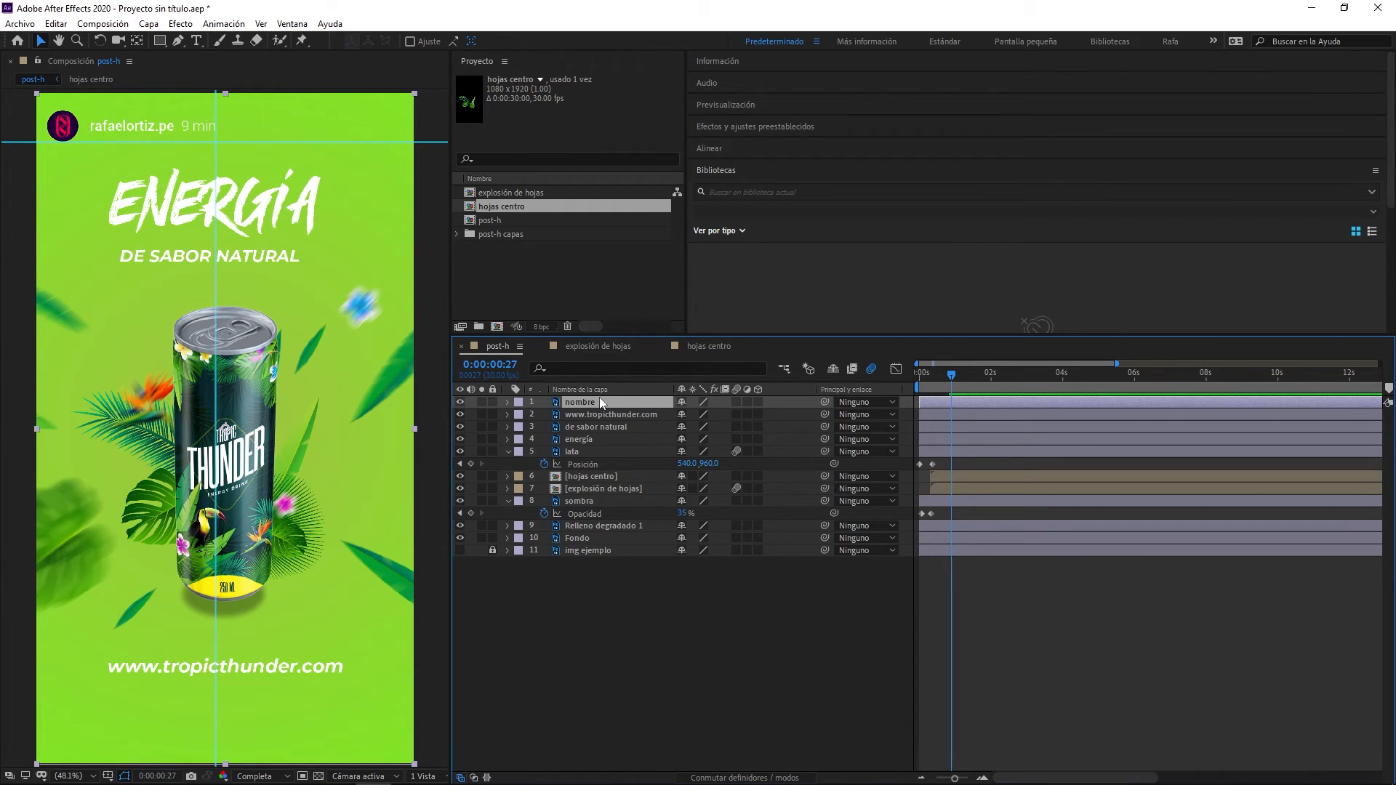
click(460, 402)
click(459, 401)
click(614, 415)
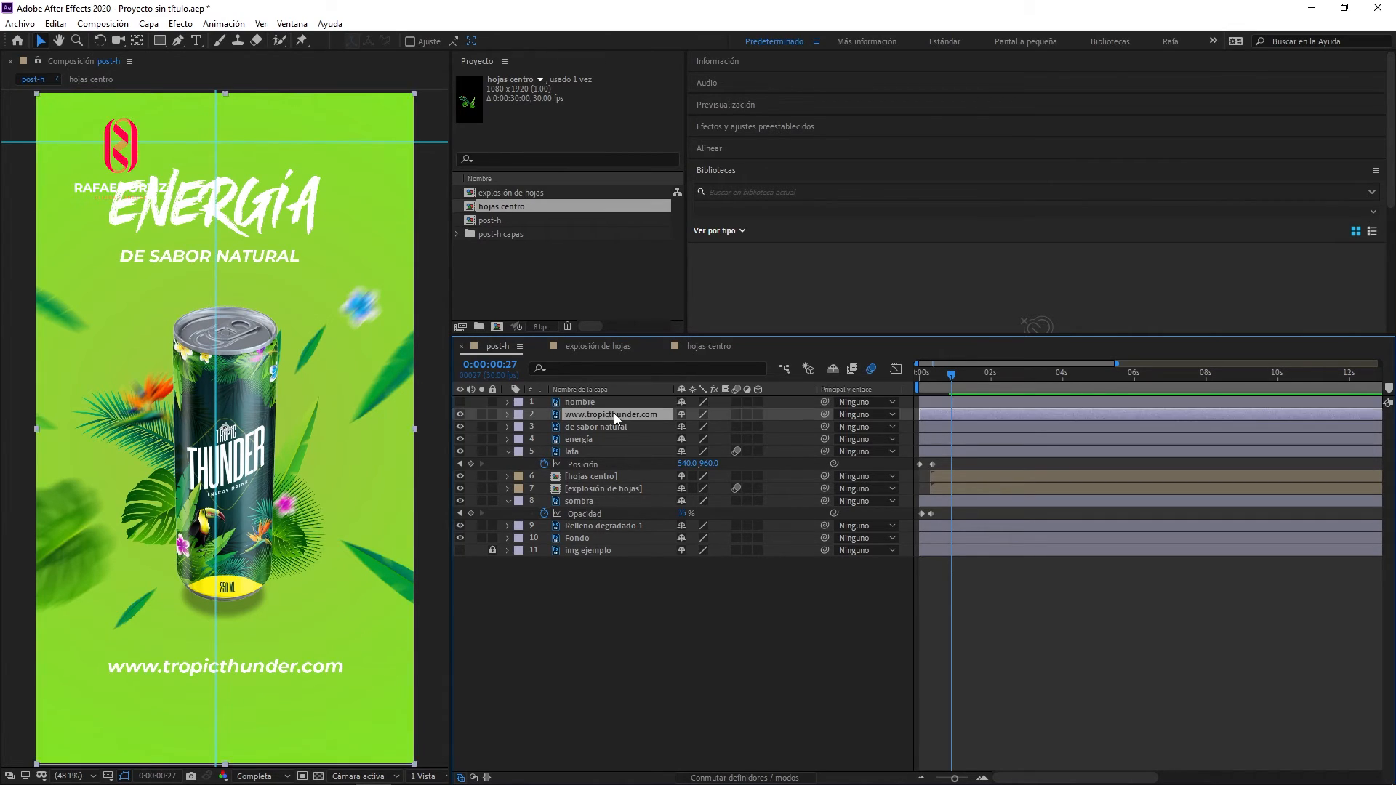
shift+click(574, 439)
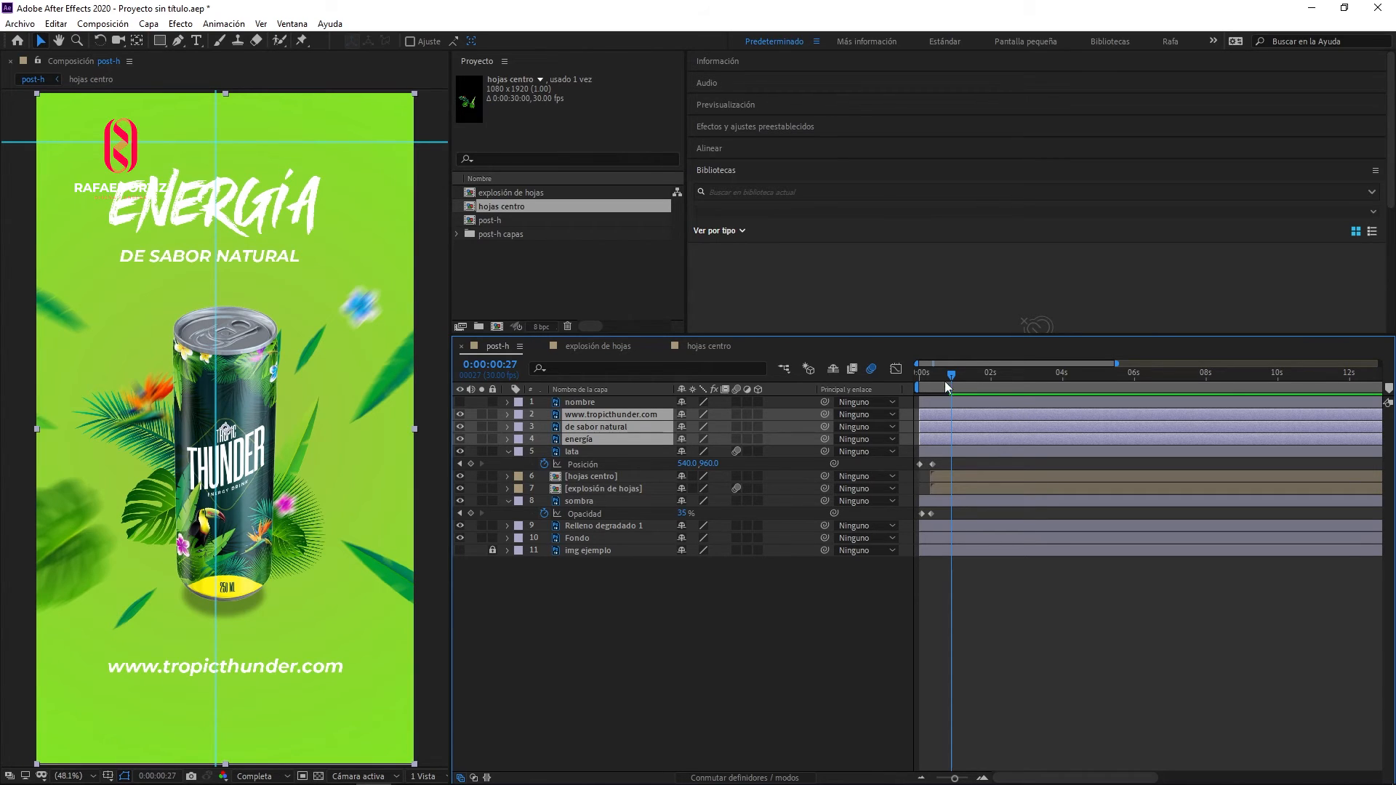
mouse_move(948, 385)
mouse_down()
mouse_move(917, 385)
mouse_move(955, 384)
mouse_move(942, 384)
mouse_up()
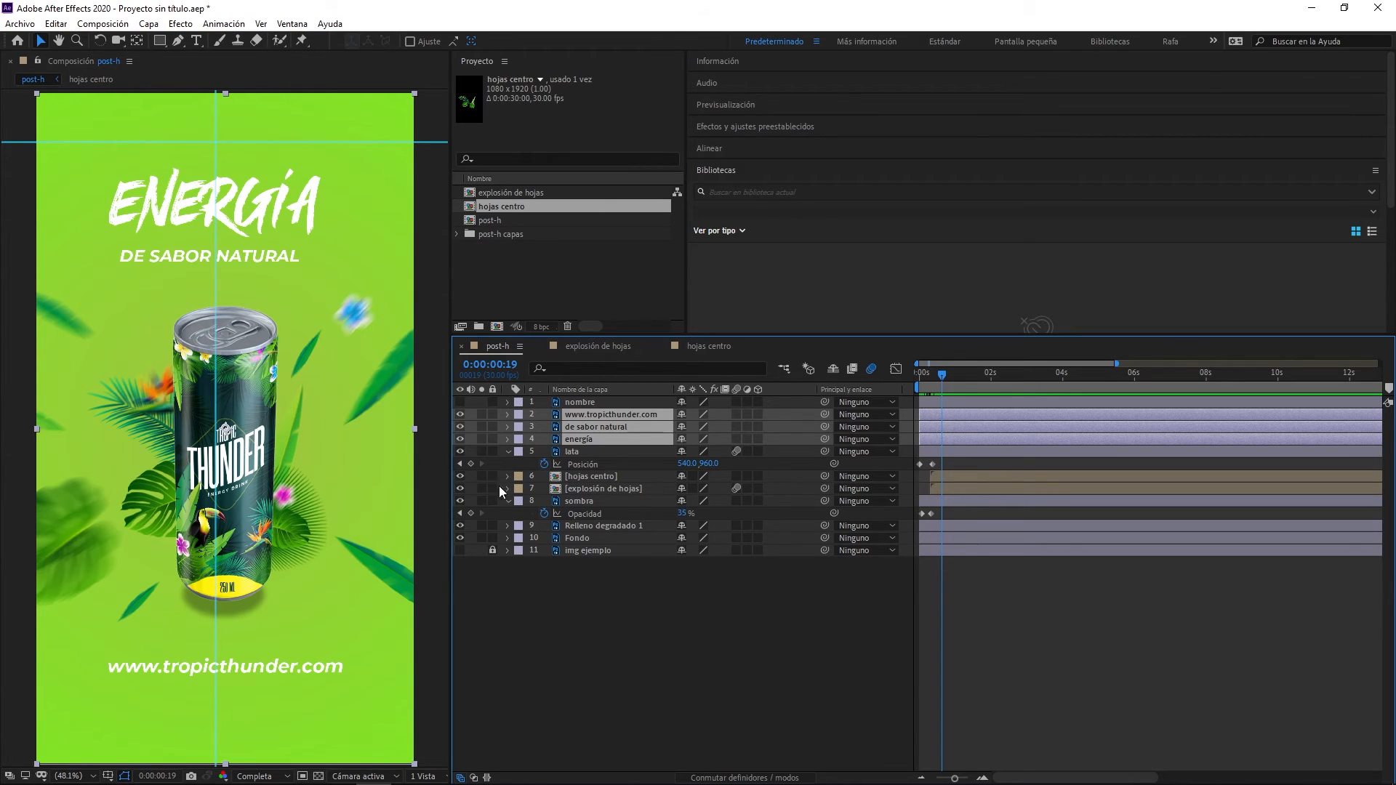
key(p)
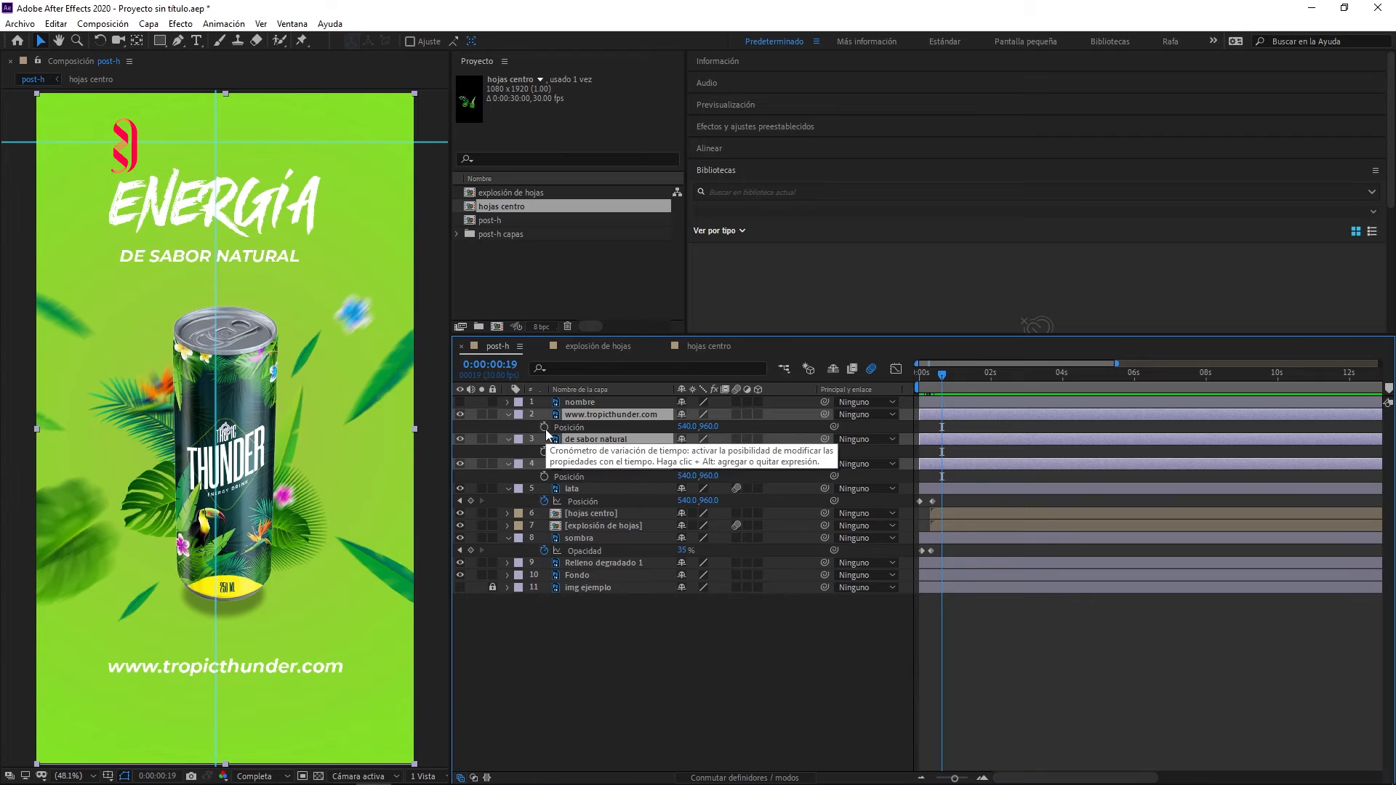
click(544, 427)
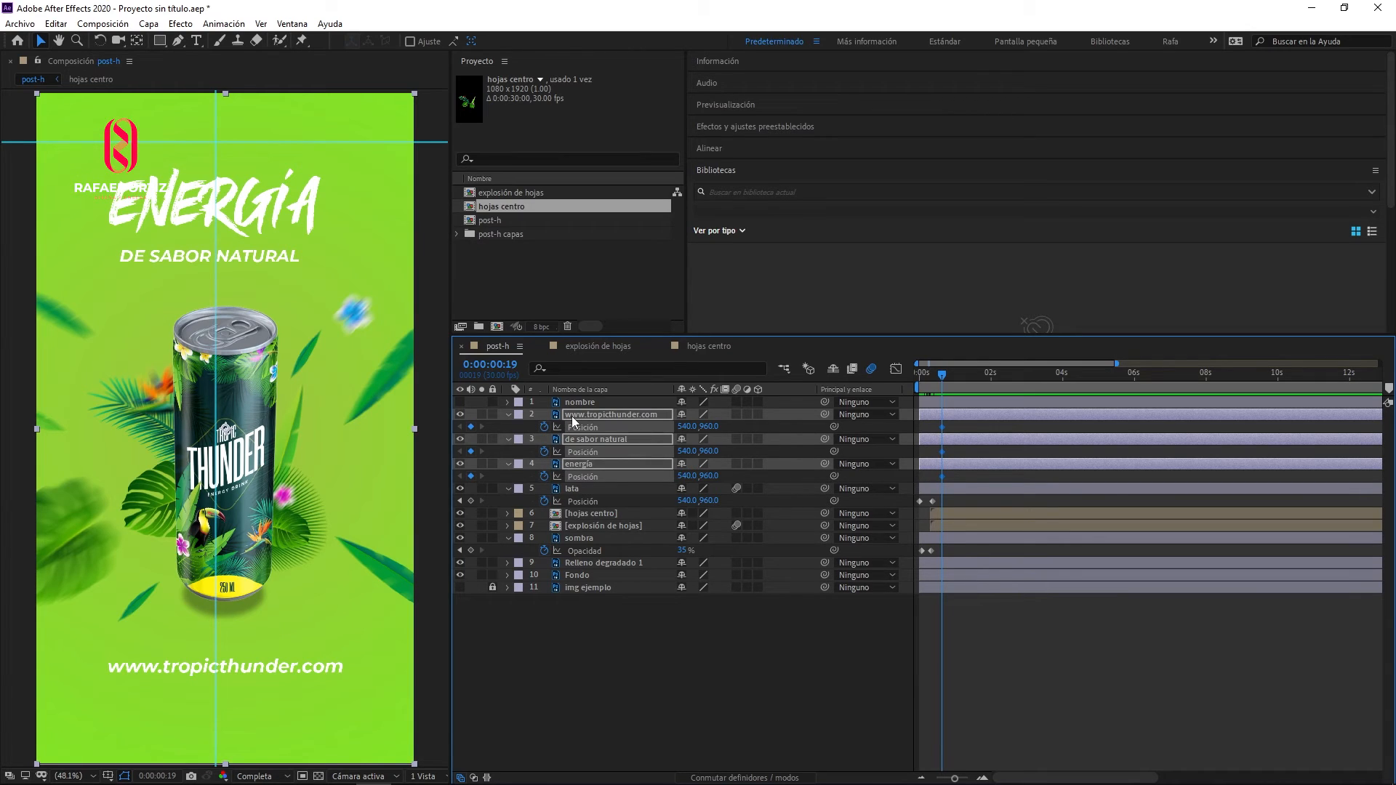
key(shift+t)
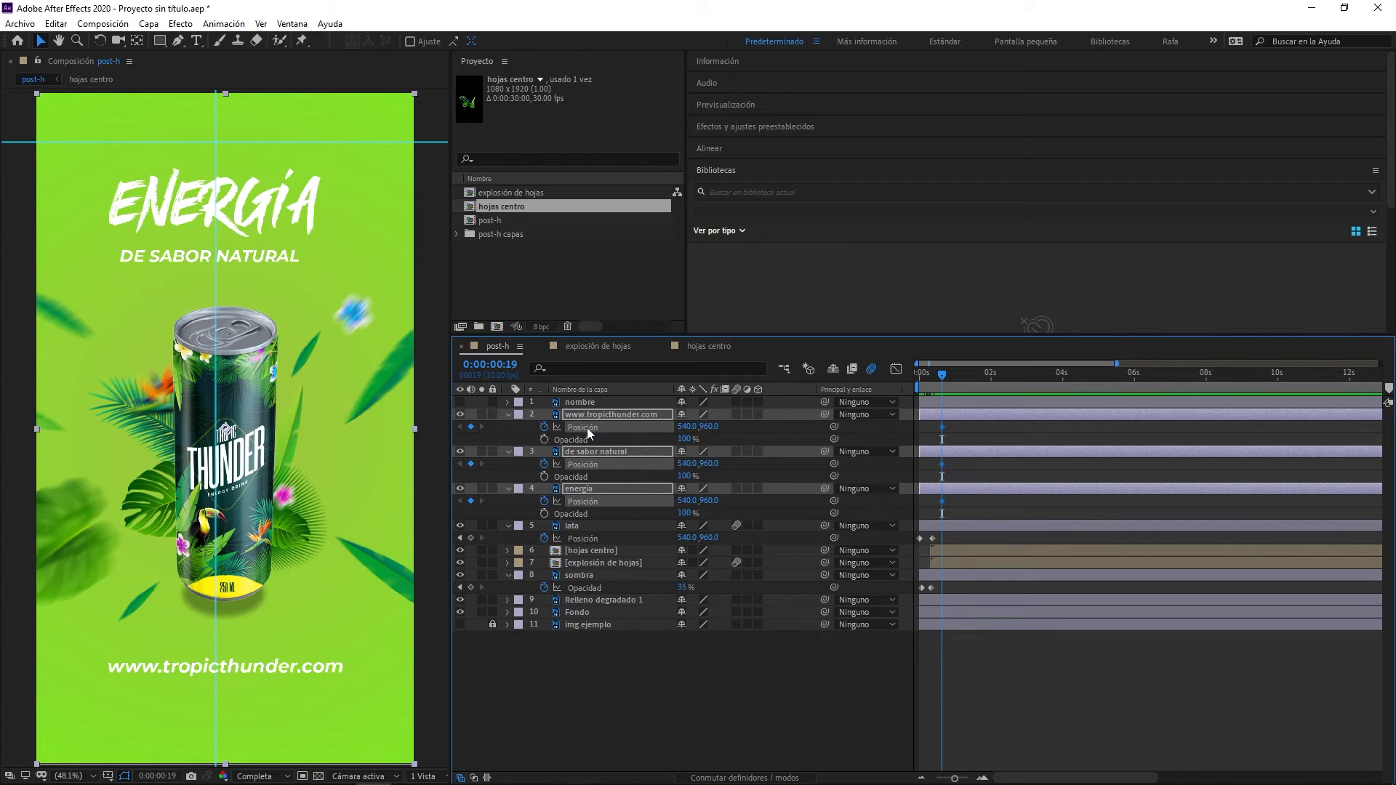
click(545, 440)
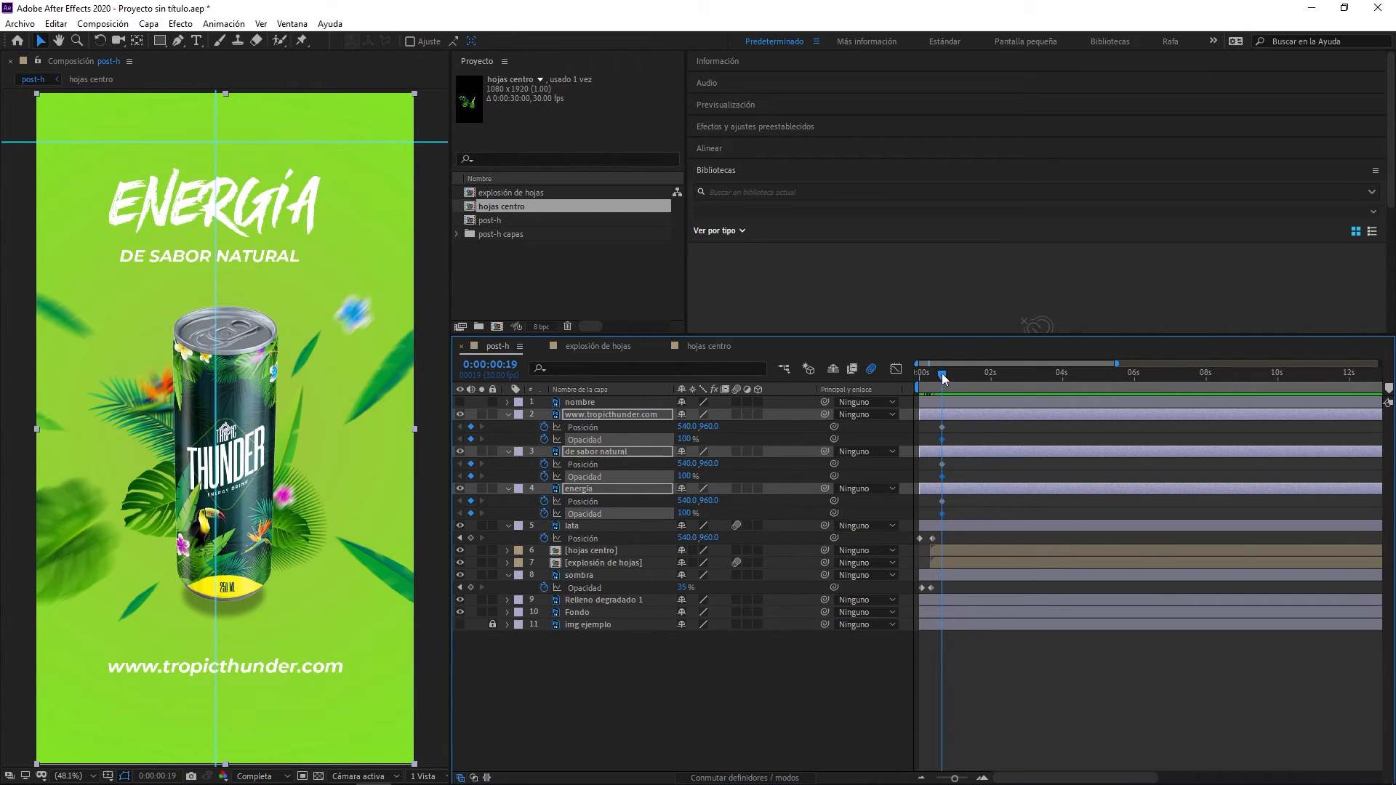
- Add Position and Opacity keyframes to the three text layers at 0:00:01:07 and return to the frame 19 keyframes
drag(945, 377, 964, 377)
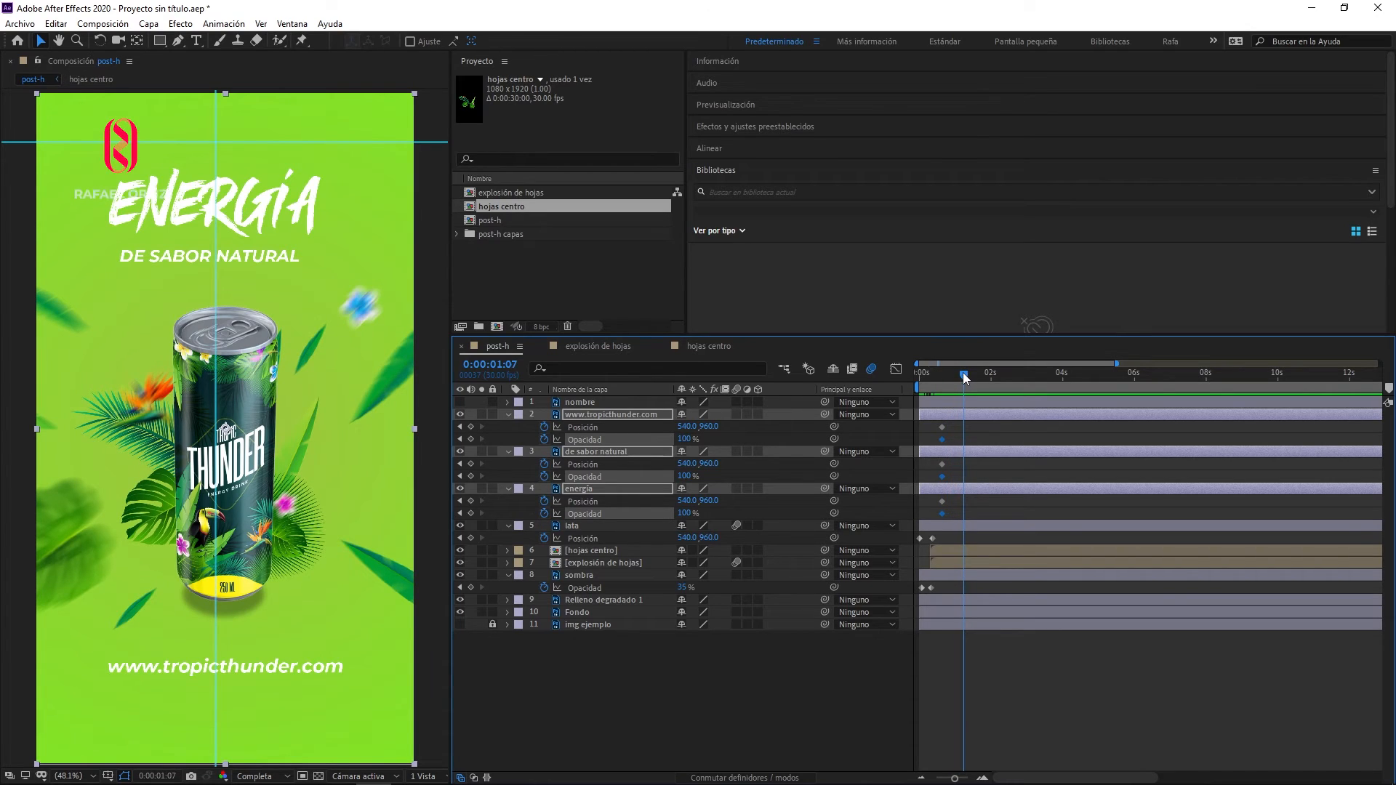
click(471, 427)
click(464, 428)
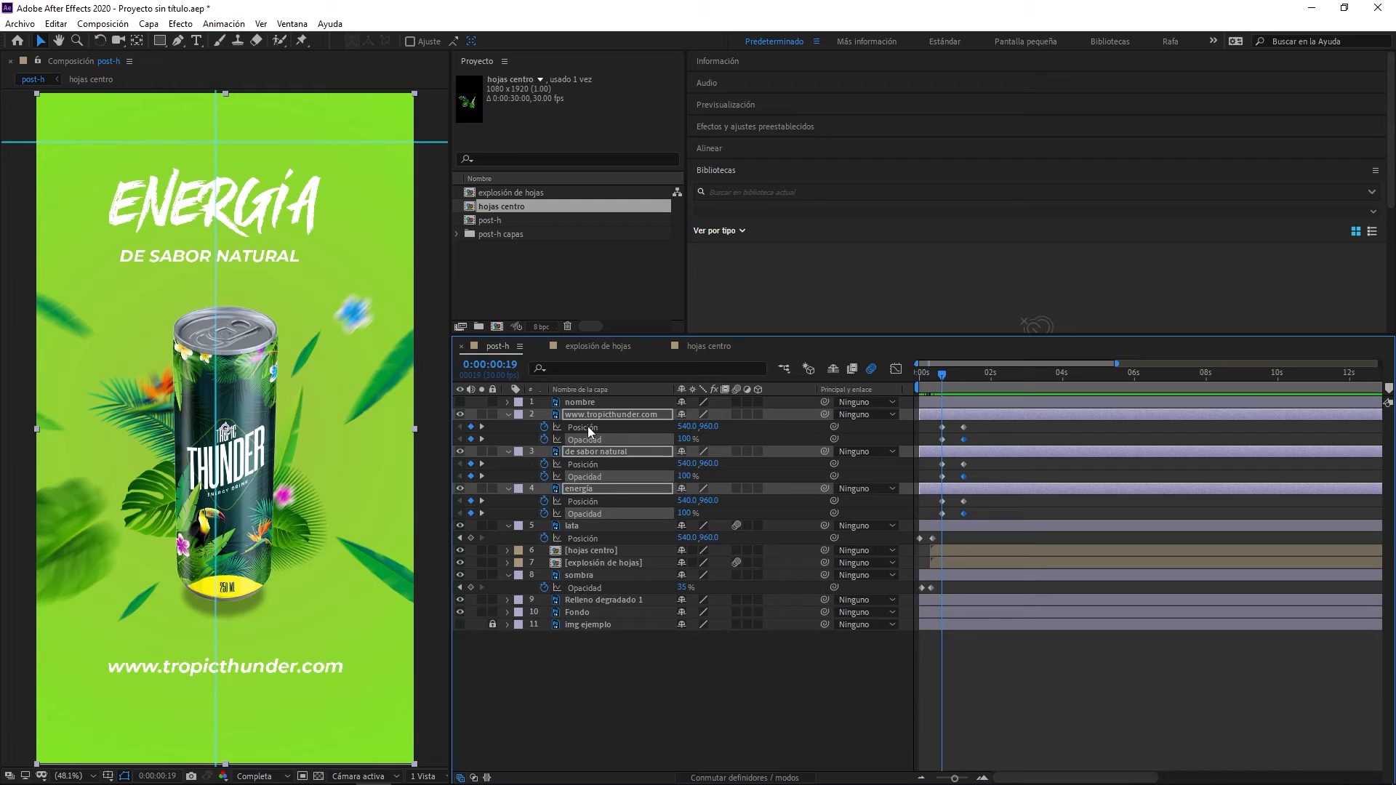
- Set the vertical Position of the three text layers to 1150 at frame 19
drag(709, 427, 851, 427)
click(709, 428)
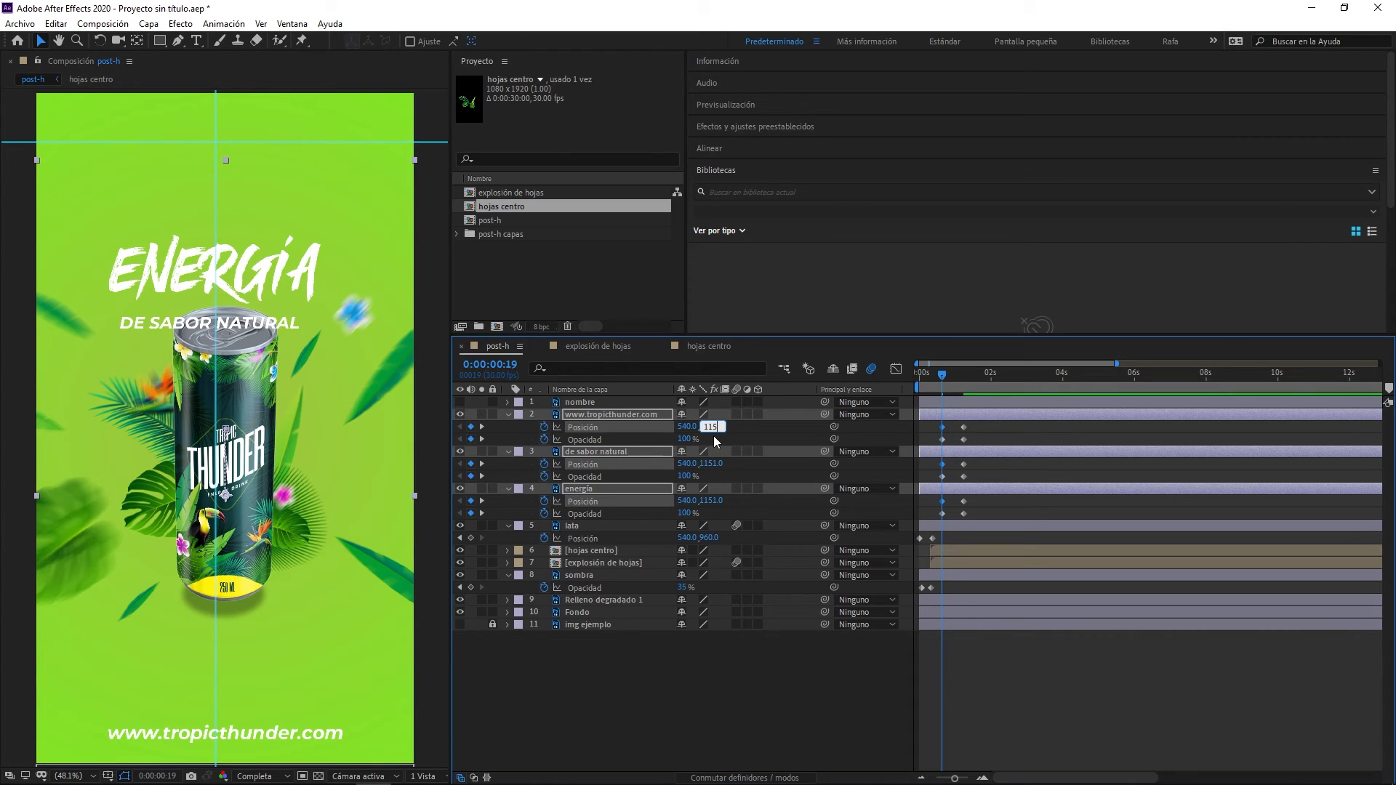
text(1150)
key(Return)
- Remove the text layers' Opacity keyframes at 0:00:01:07 and add 100% Opacity keyframes at 0:00:01:01 instead
mouse_move(944, 379)
mouse_down()
mouse_move(980, 373)
mouse_move(934, 381)
mouse_move(954, 382)
mouse_up()
click(482, 440)
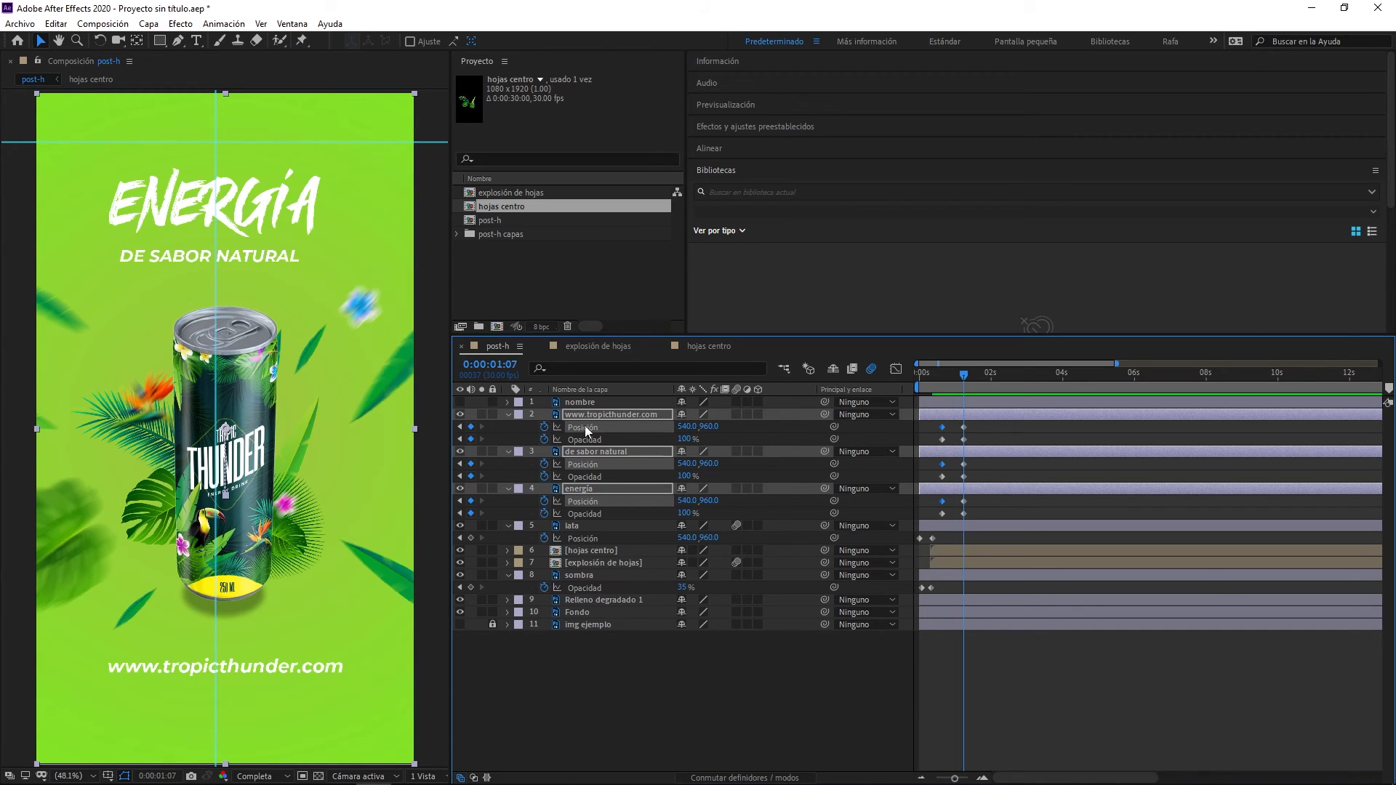
click(471, 440)
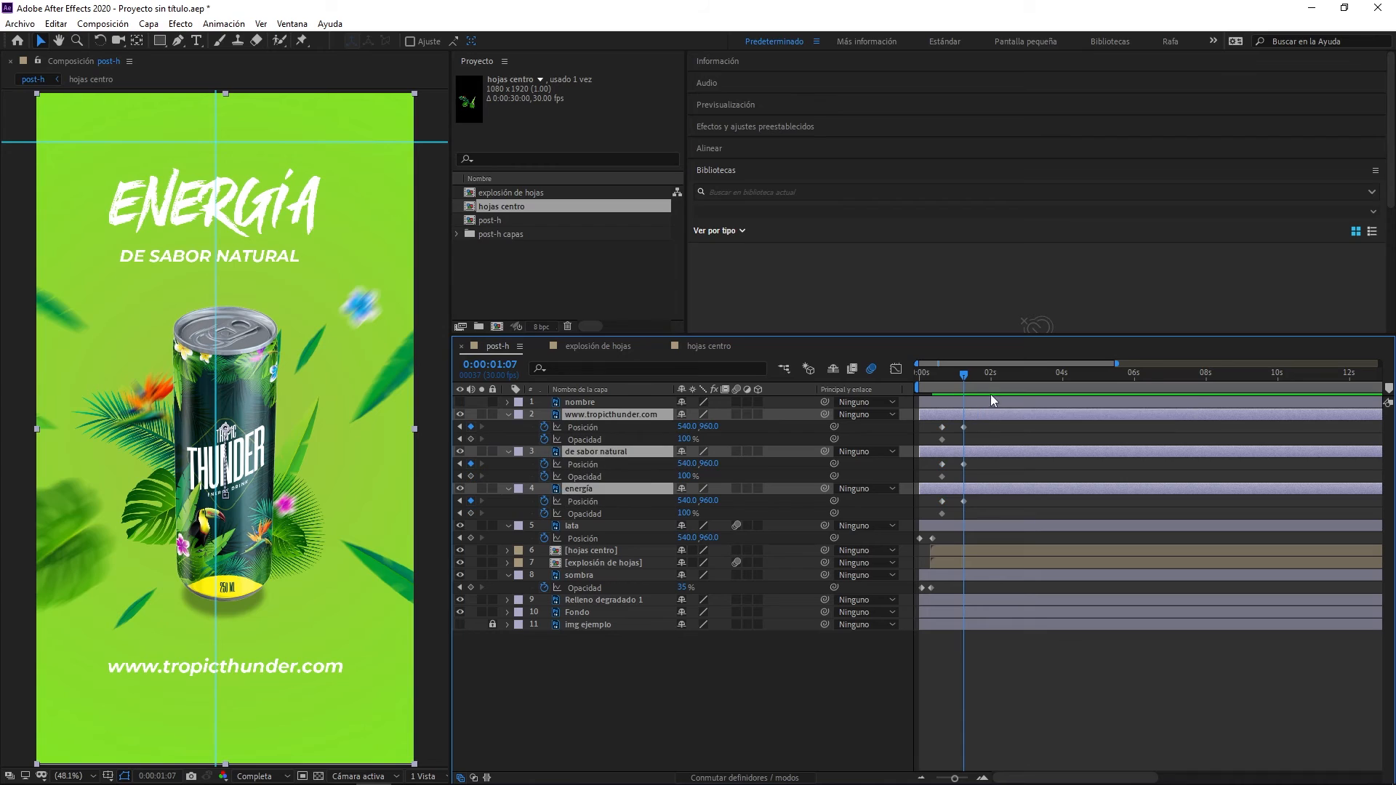
drag(967, 379, 957, 380)
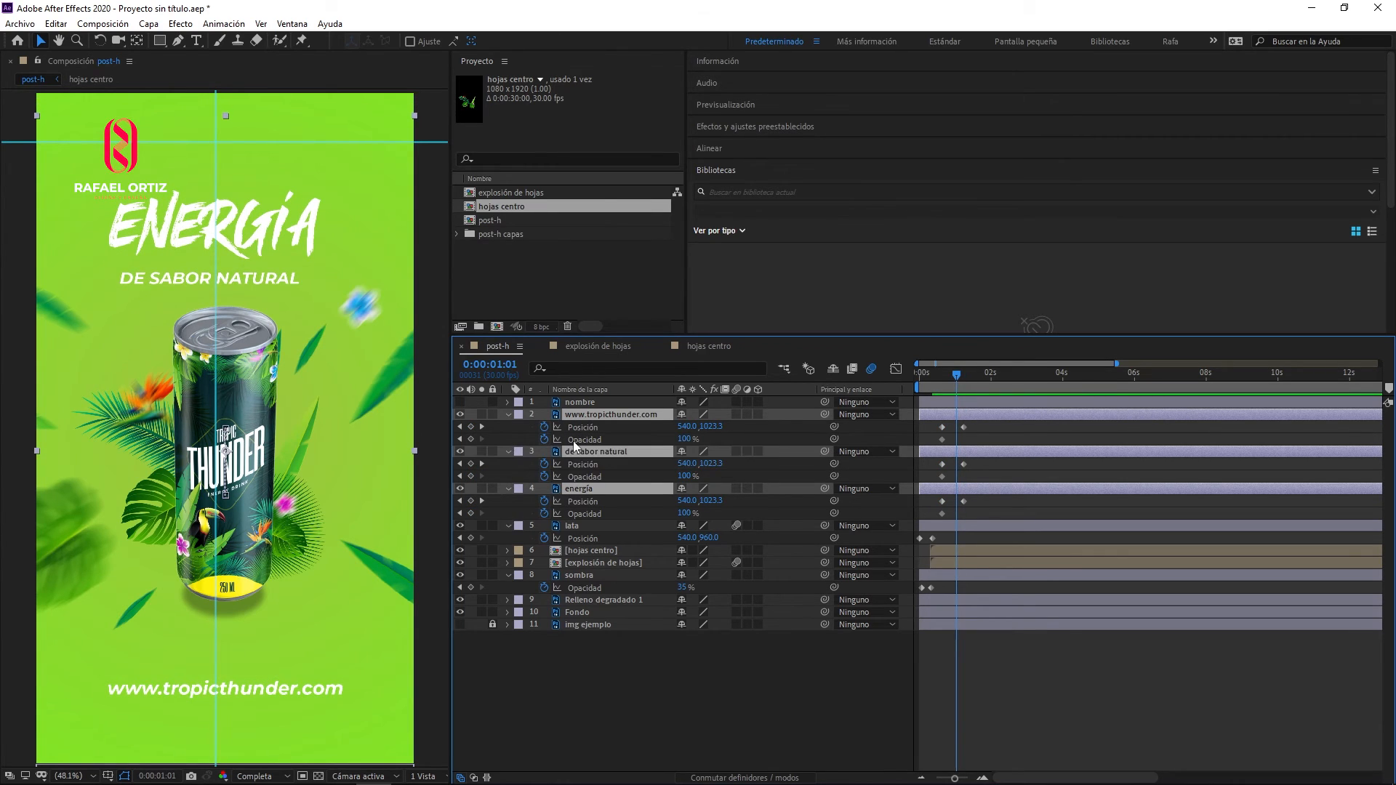
click(471, 440)
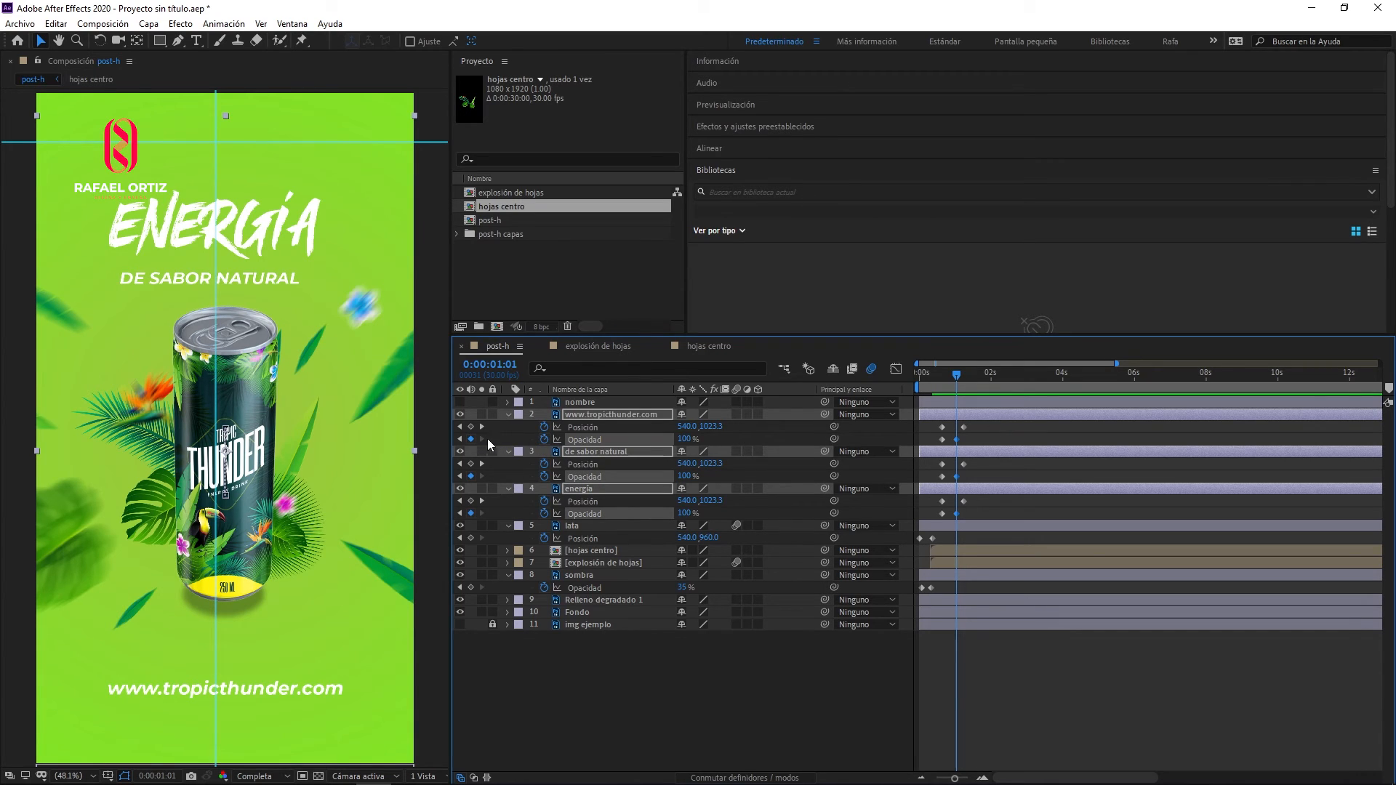
- Set the Opacity of the three text layers to 0% at their frame 19 keyframes
click(459, 440)
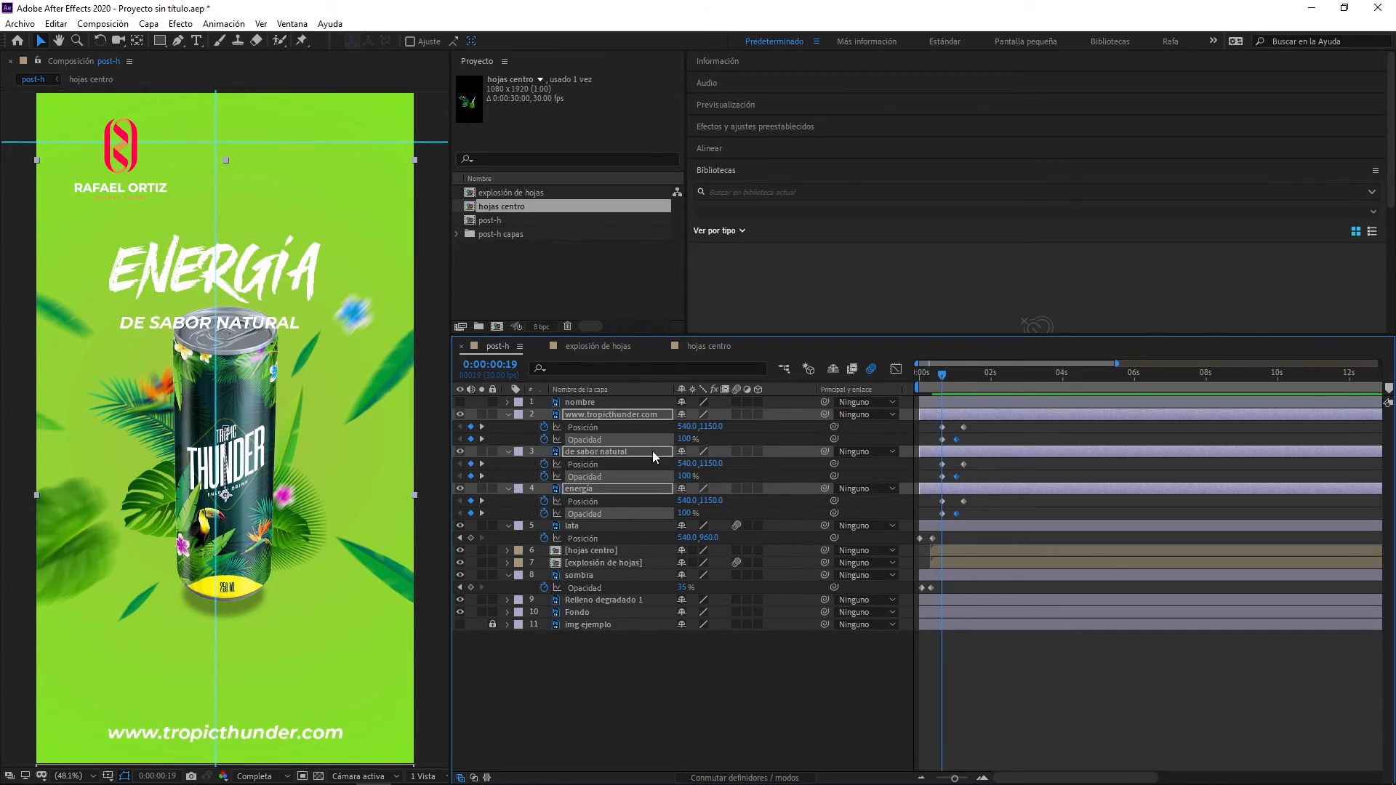
click(685, 439)
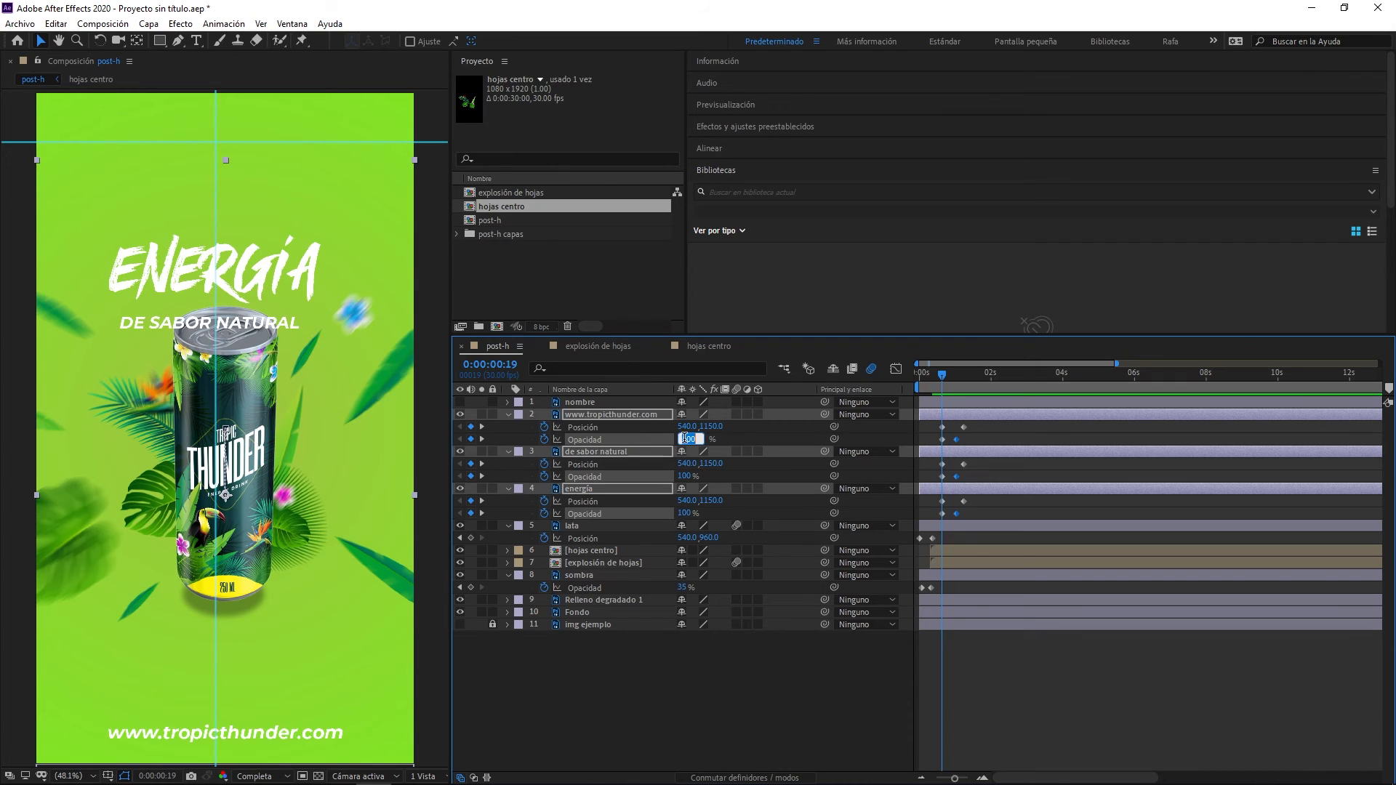
text(0)
key(Return)
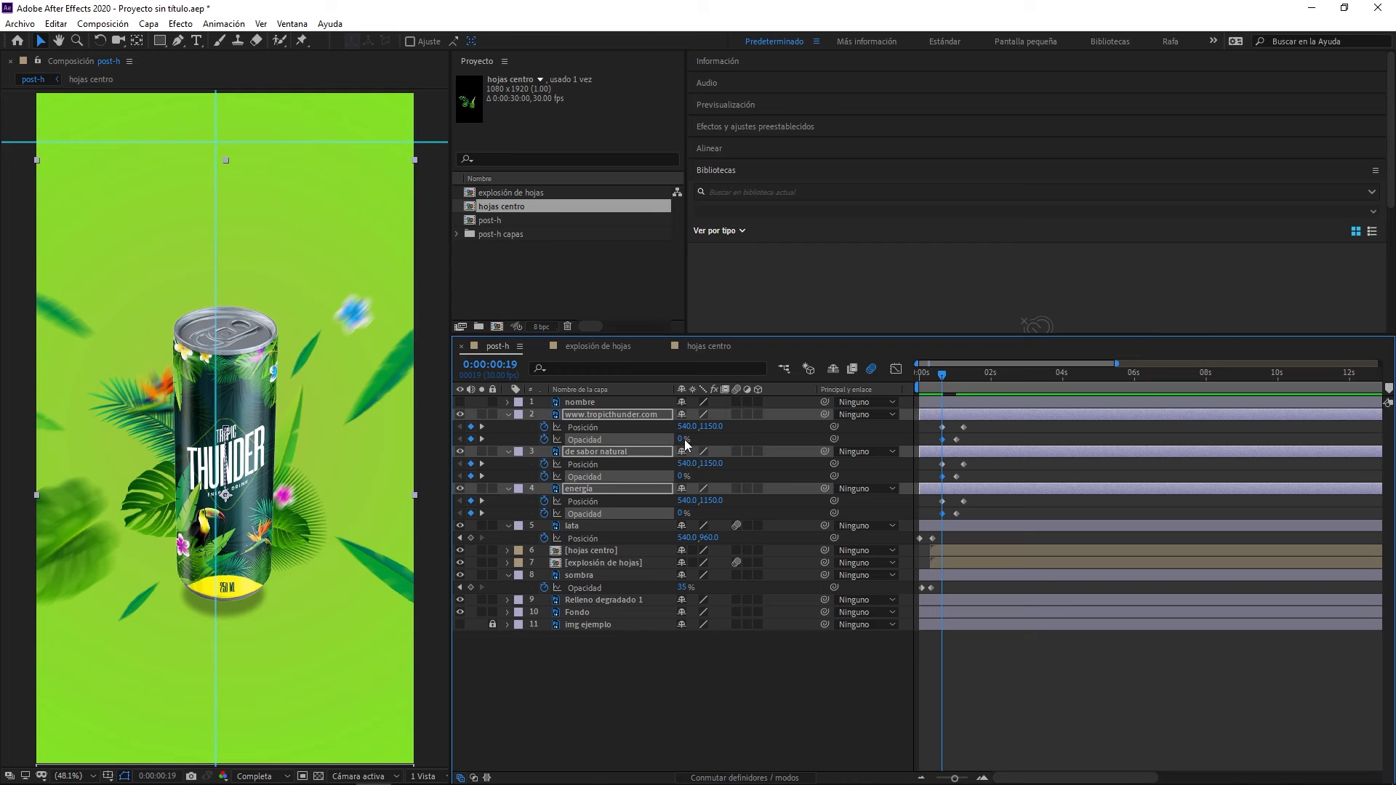
- Preview the three text layers rising and fading in over the can animation
key(space)
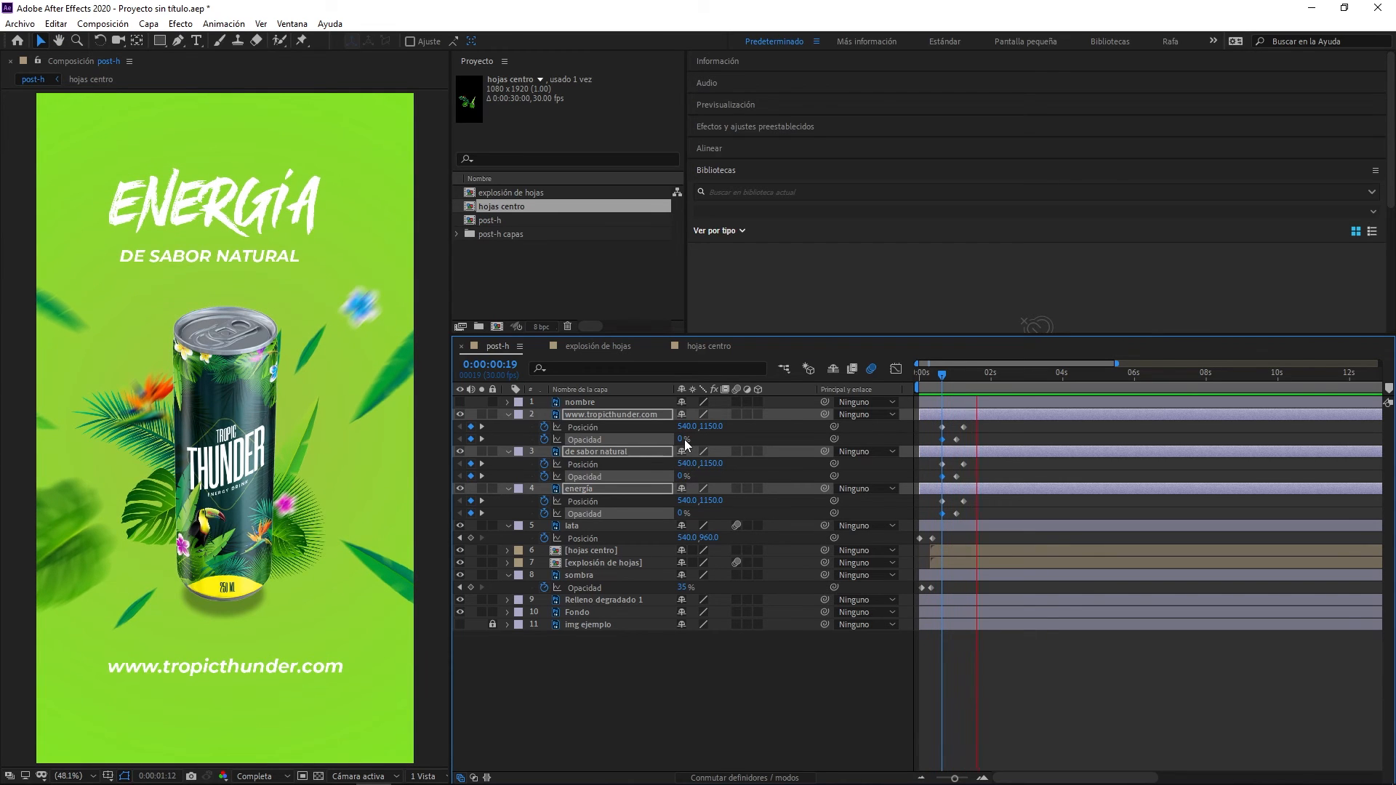
key(space)
key(space)
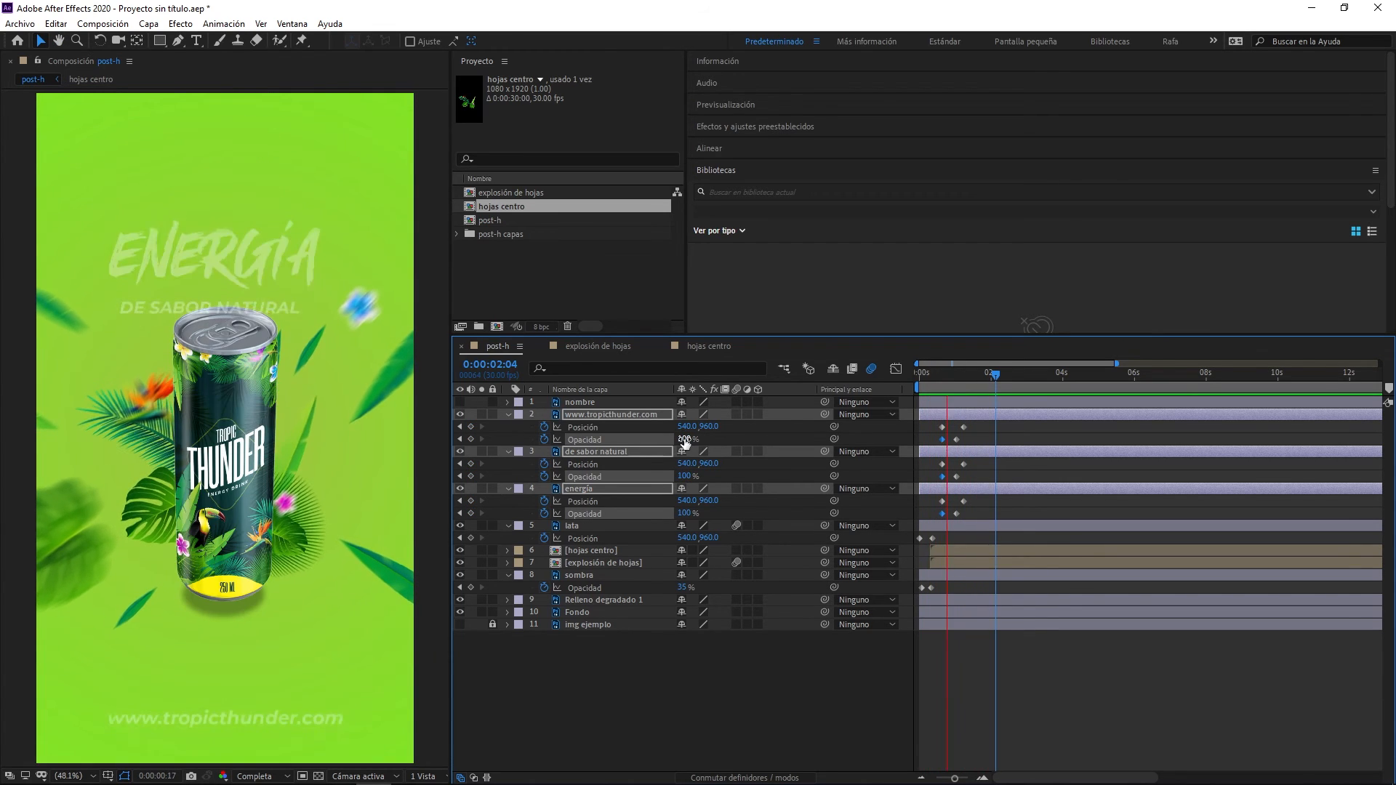
key(space)
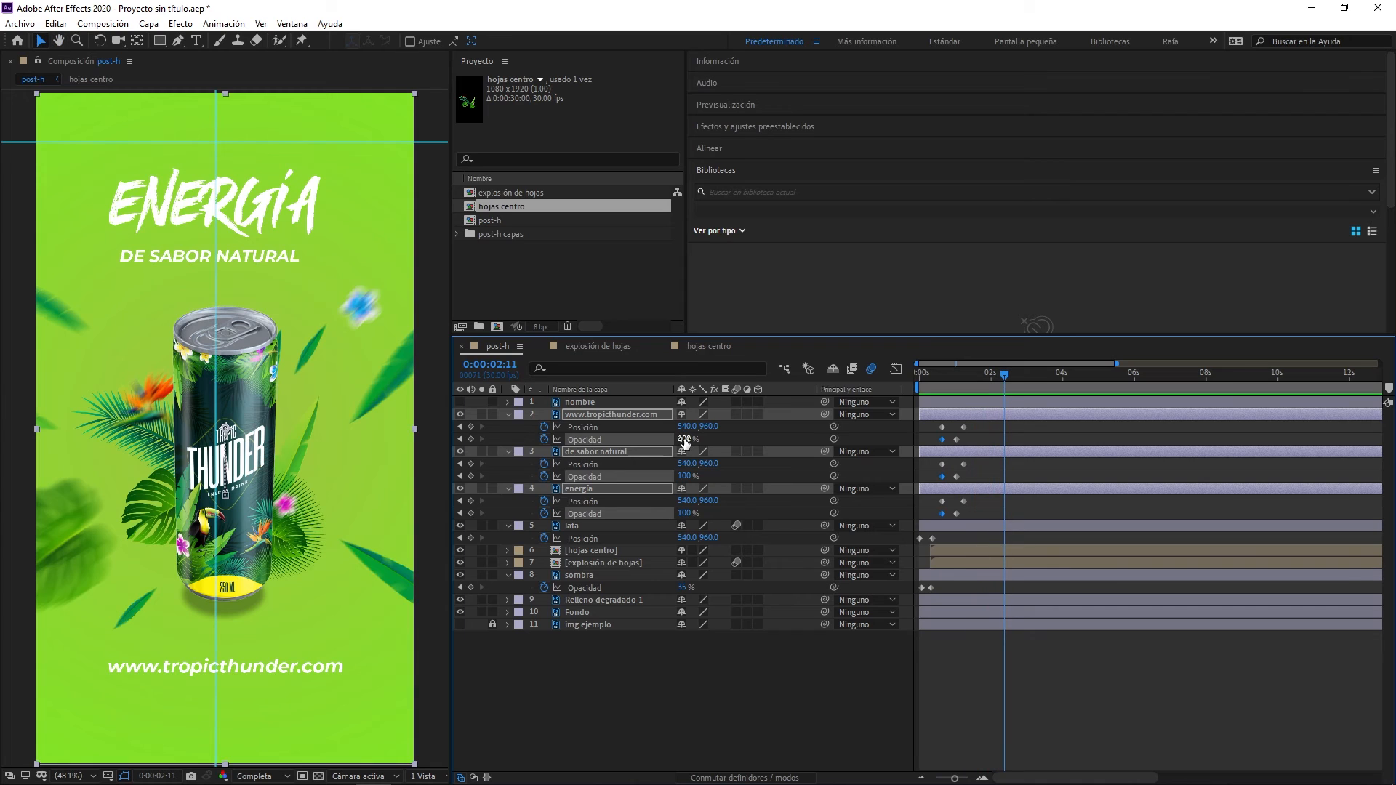
key(space)
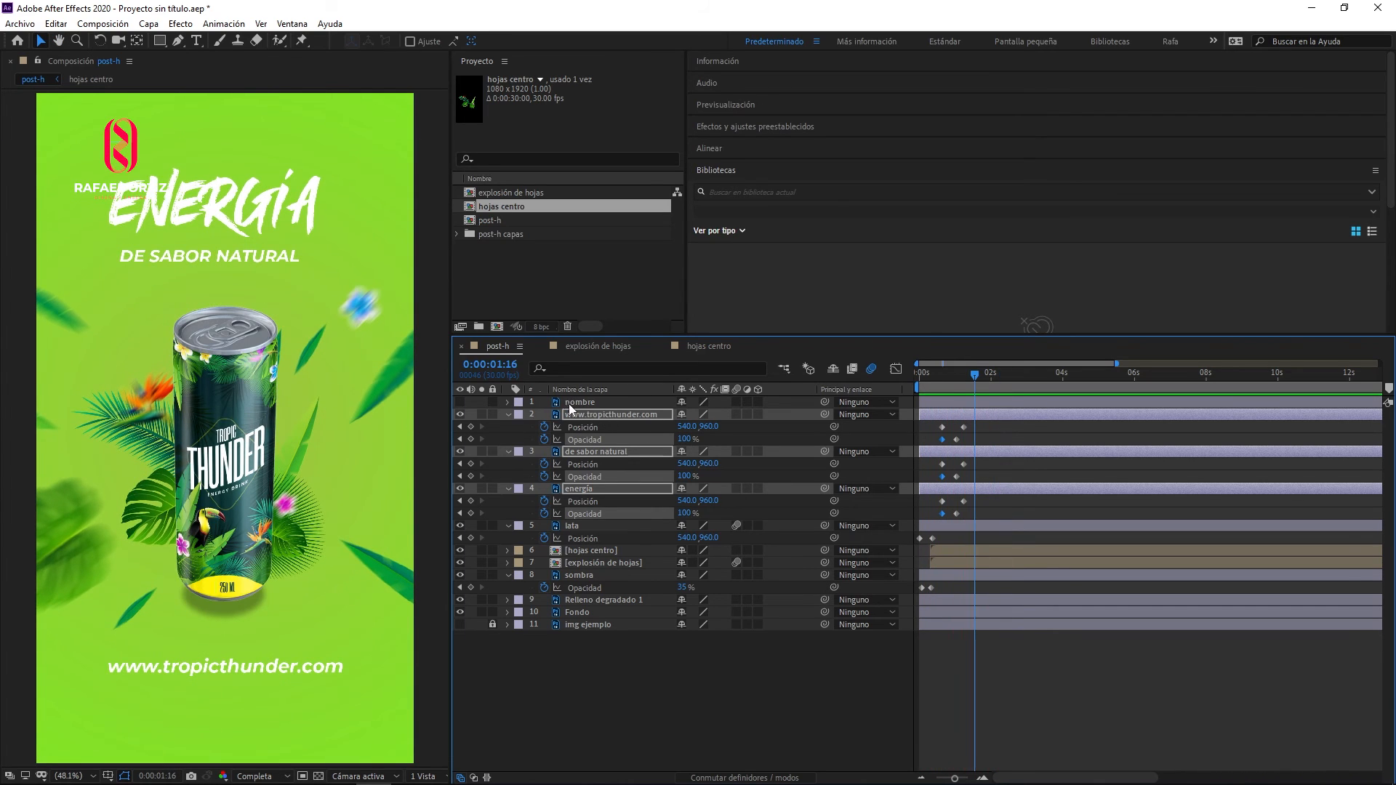
key(space)
- Speed up the text entrance by moving the ending Opacity keyframes to frame 23 and the ending Position keyframes to frame 27, previewing the timing
drag(992, 423, 949, 518)
scroll(931, 442, up, 4)
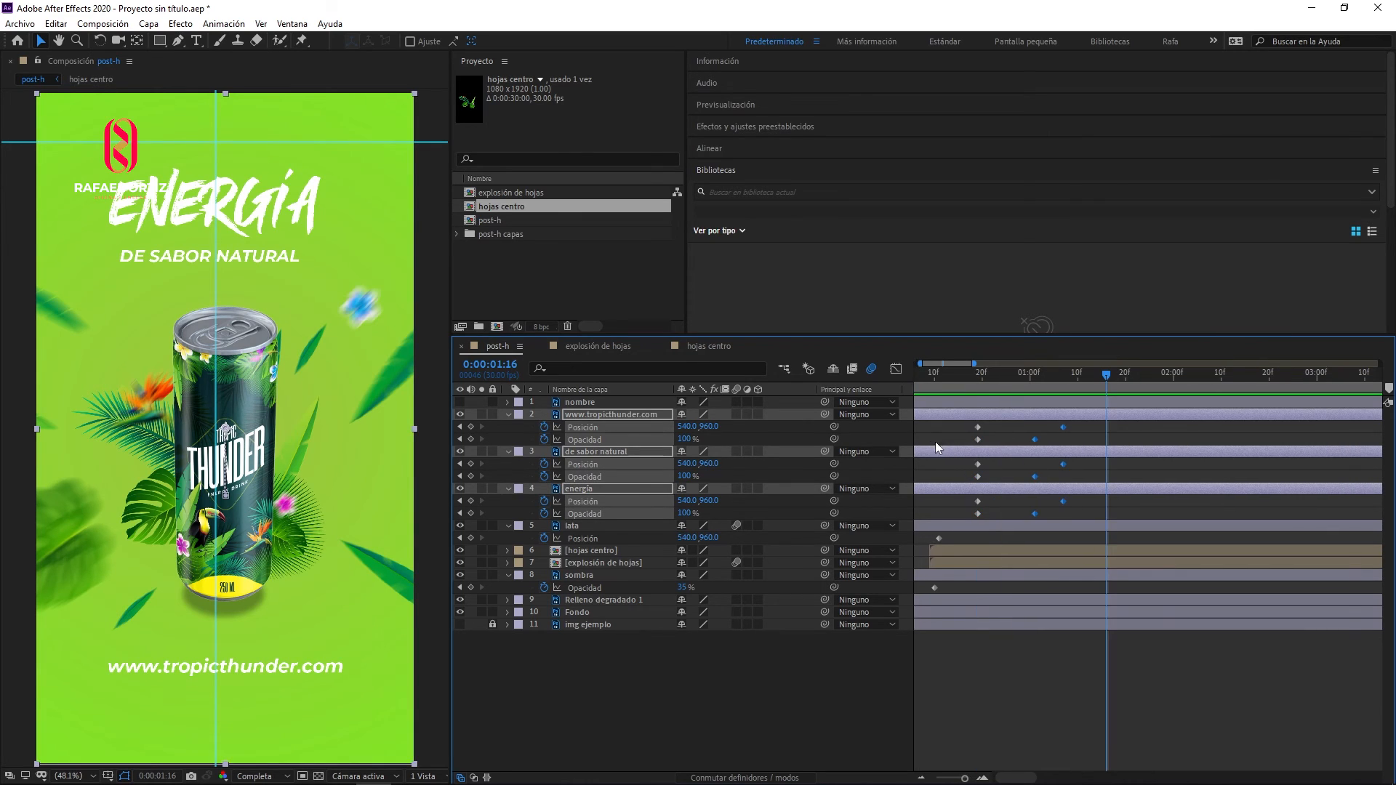
drag(1030, 440, 1007, 445)
key(space)
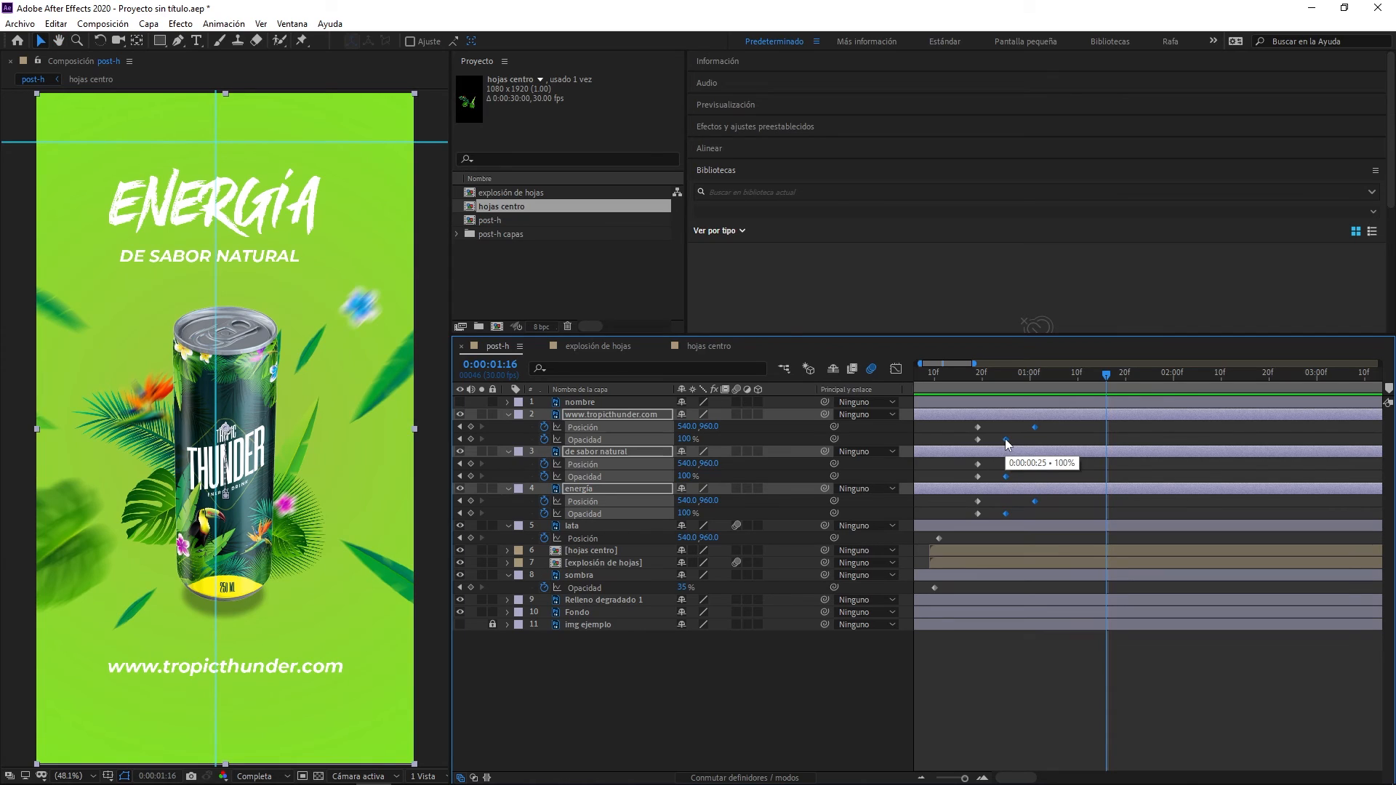
drag(1006, 441, 1018, 500)
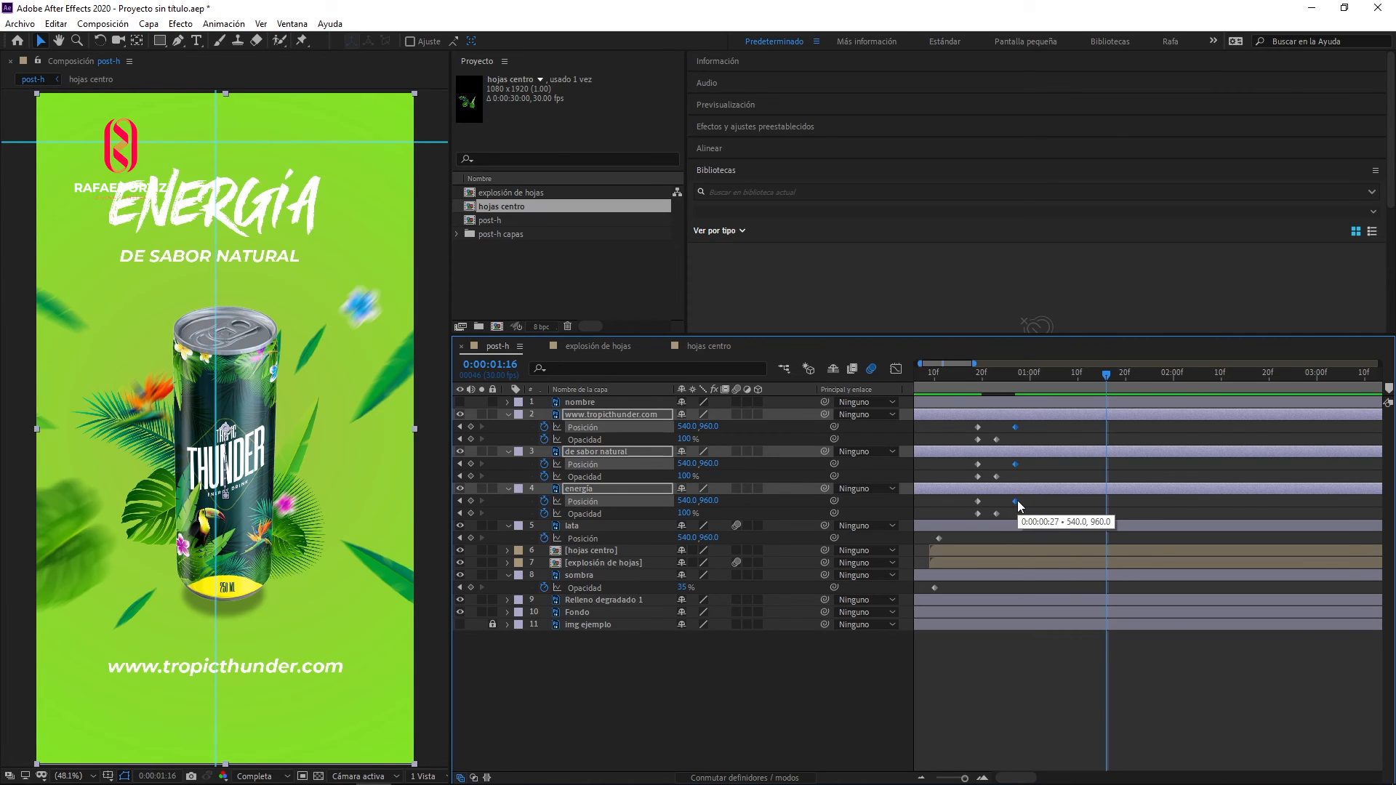
key(space)
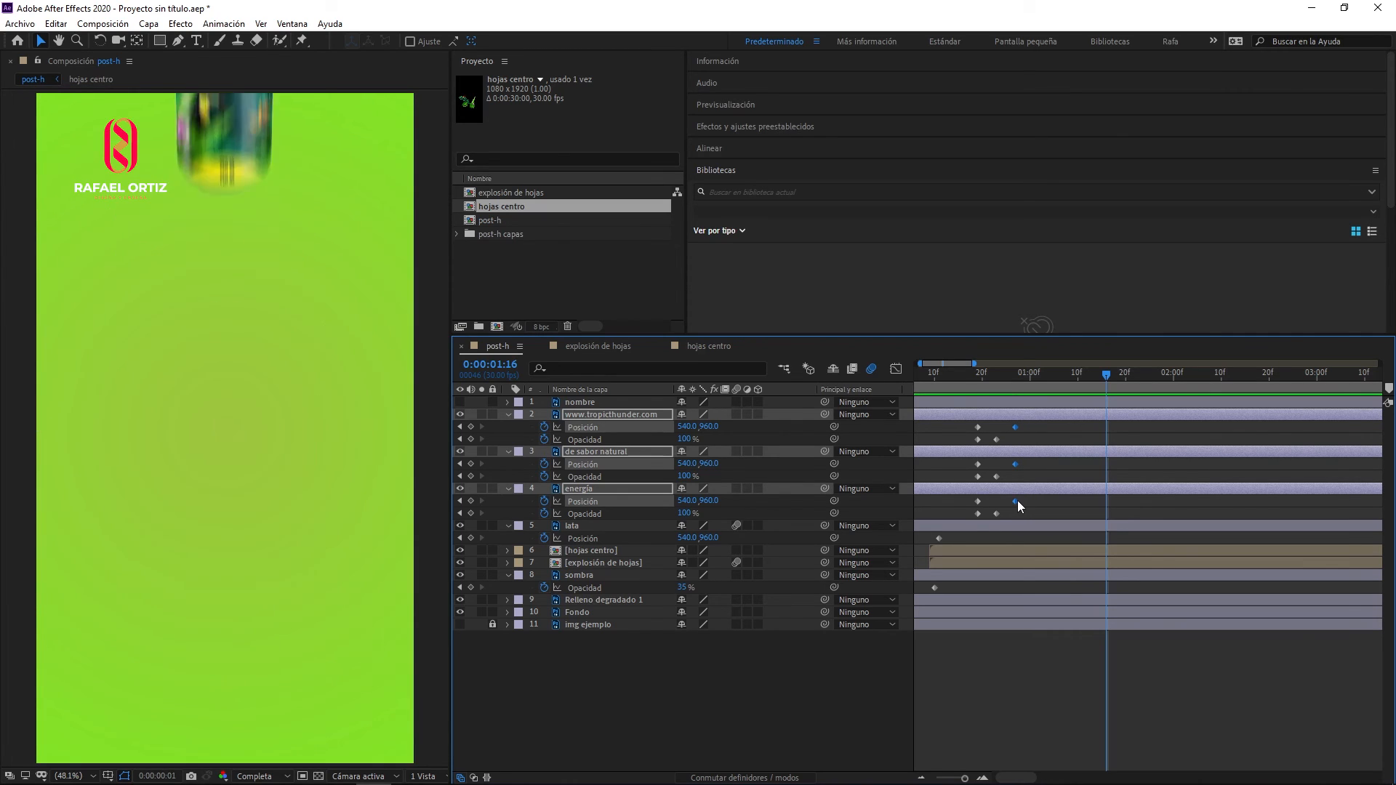
- Preview the sped-up entrance of the three text layers
key(space)
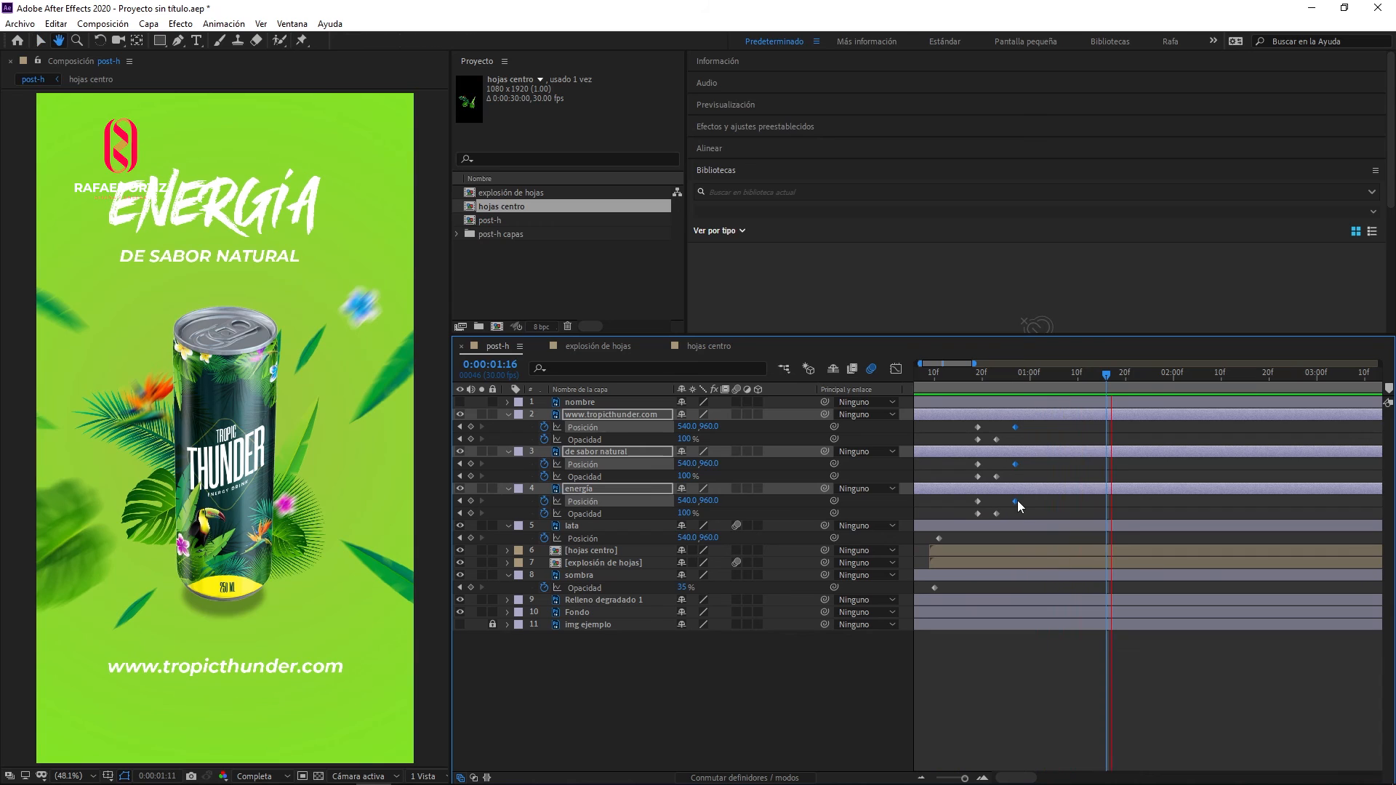
key(space)
key(space)
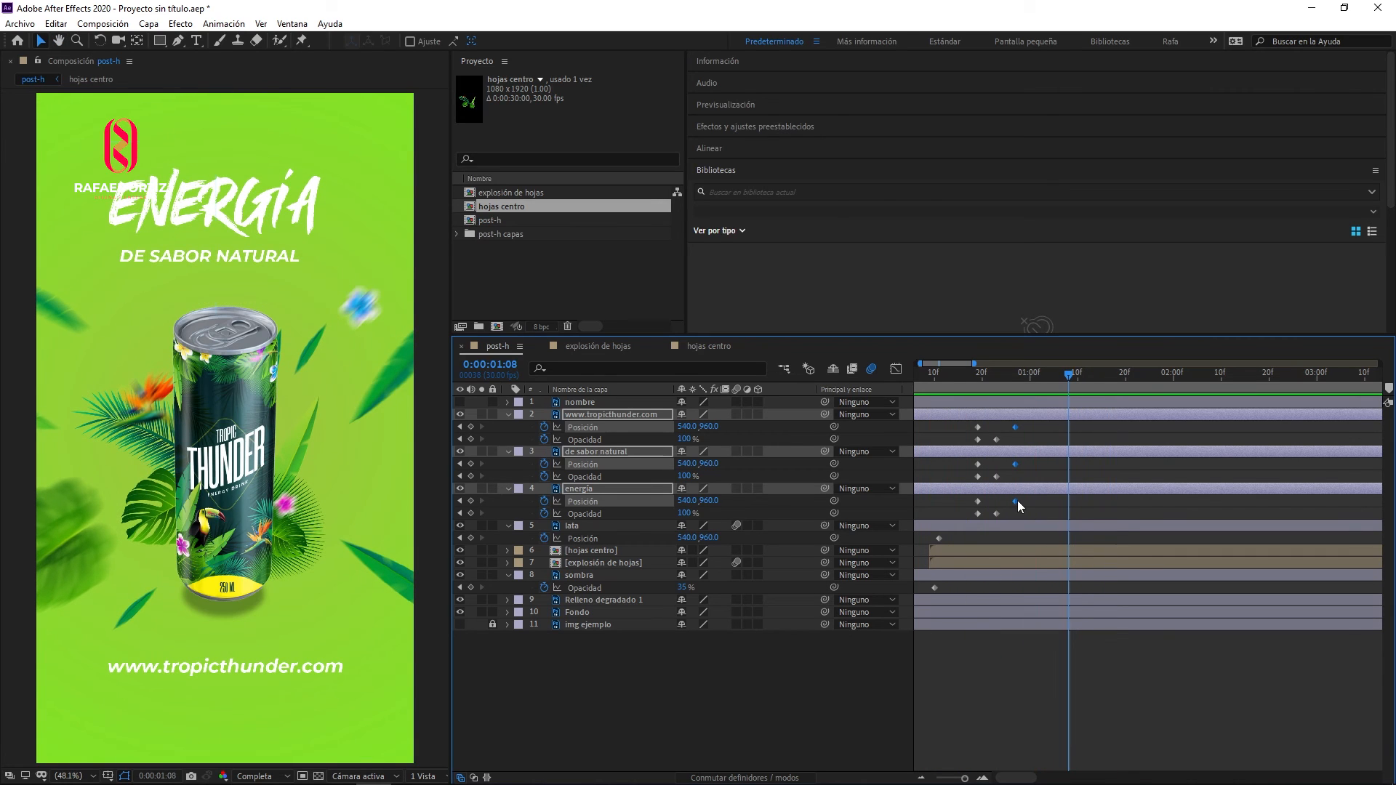
key(space)
key(space)
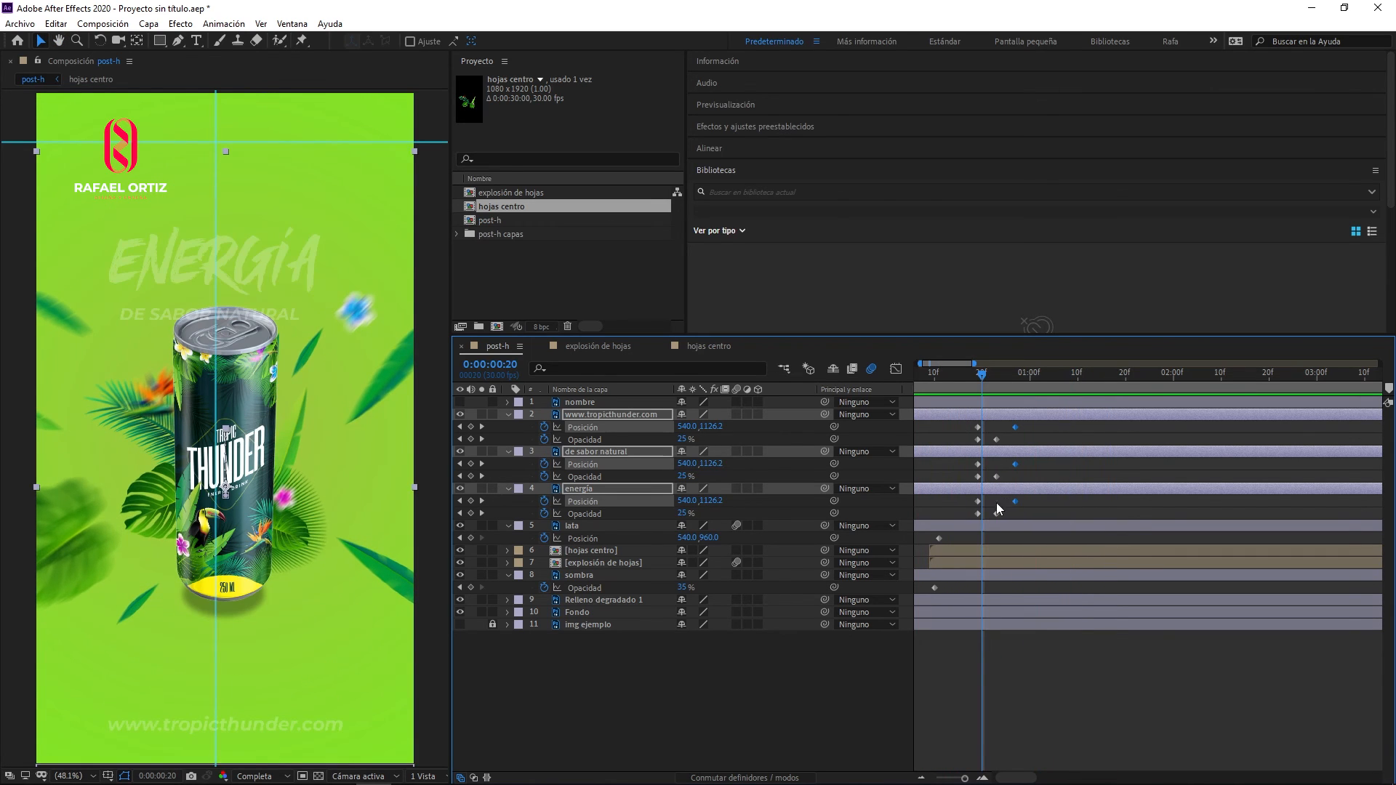
- Enable motion blur on the nombre, text, hojas centro, Relleno degradado 1, Fondo and img ejemplo layers, and preview the animation
drag(736, 412, 735, 402)
click(736, 550)
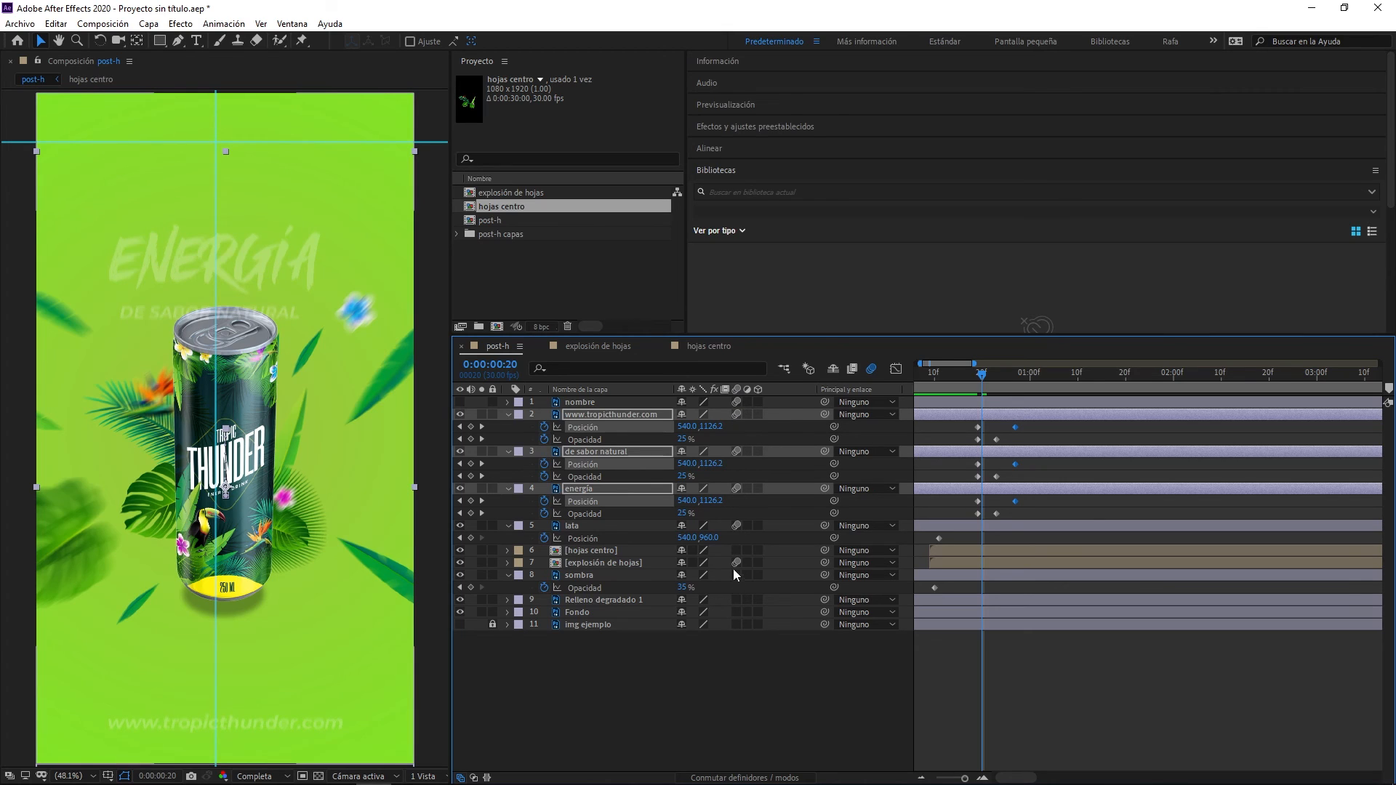
click(736, 563)
click(737, 600)
click(736, 612)
key(space)
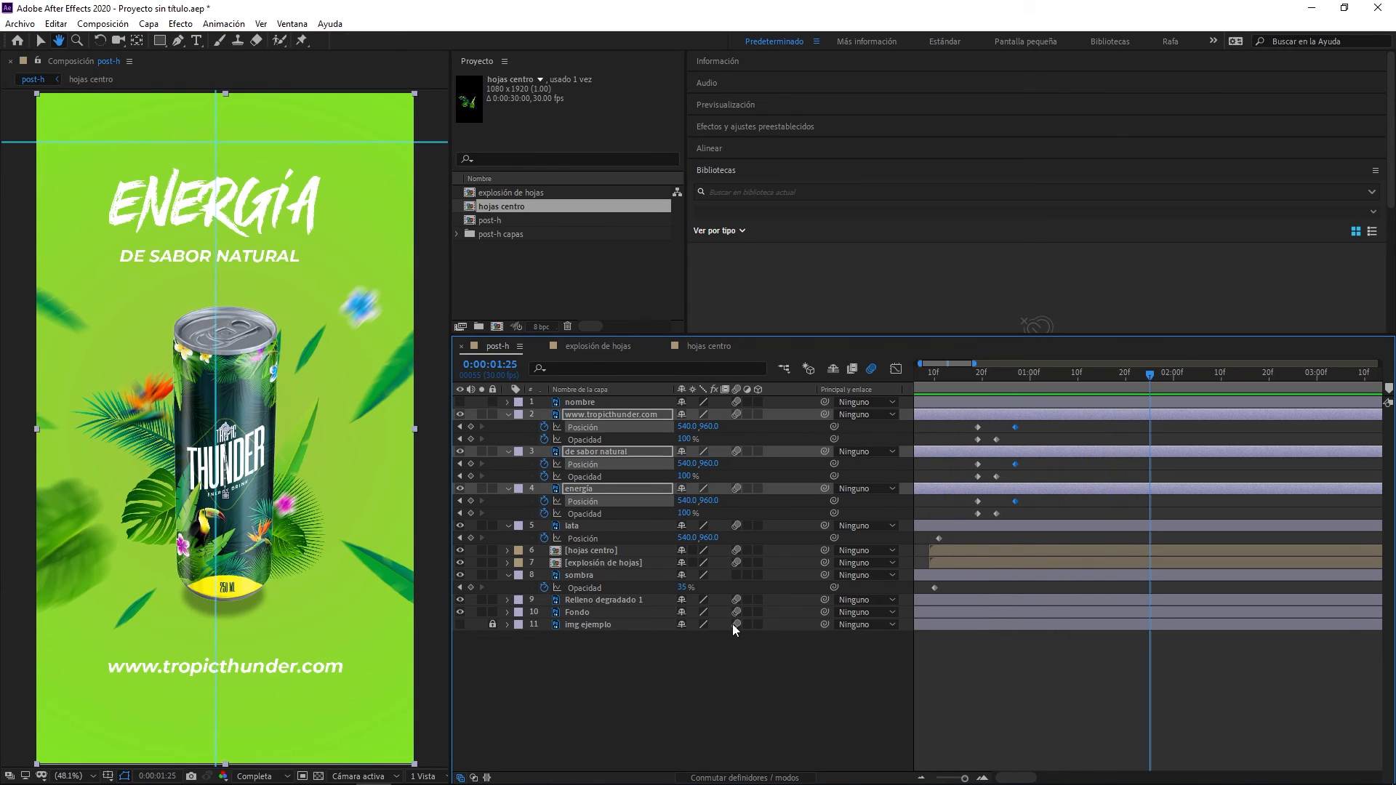
click(734, 625)
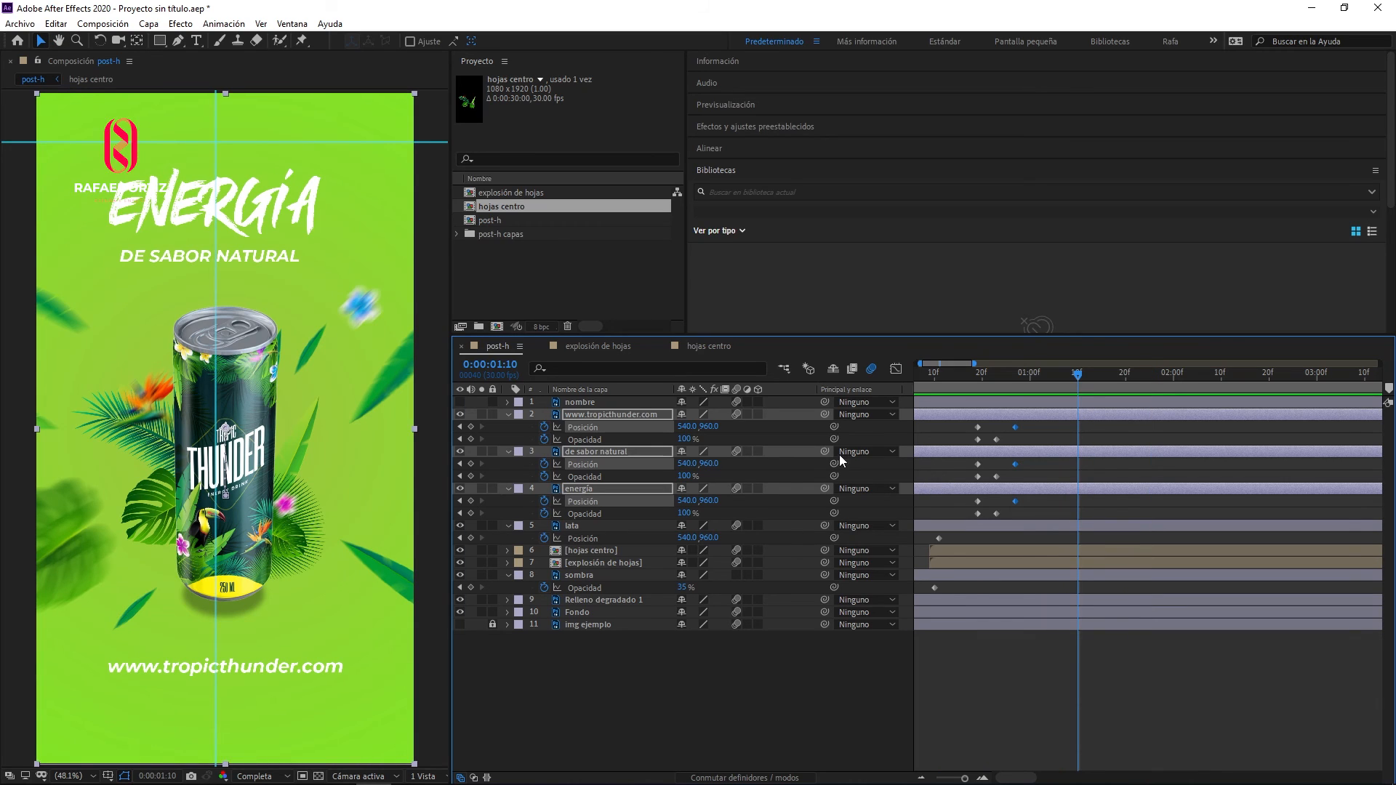
- Set the current time to frame 22 and show only the three text layers' keyframed properties, leaving the layers deselected
click(509, 416)
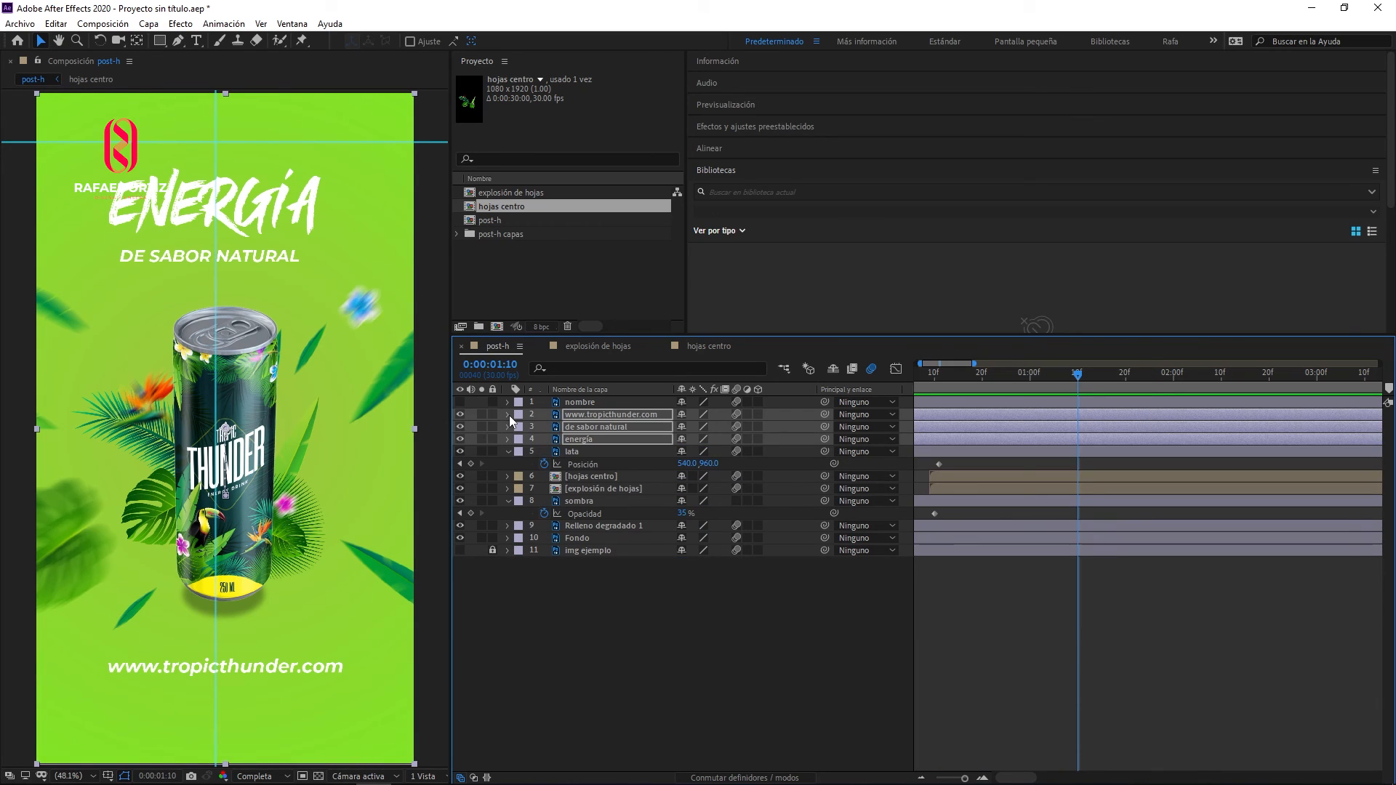
click(509, 416)
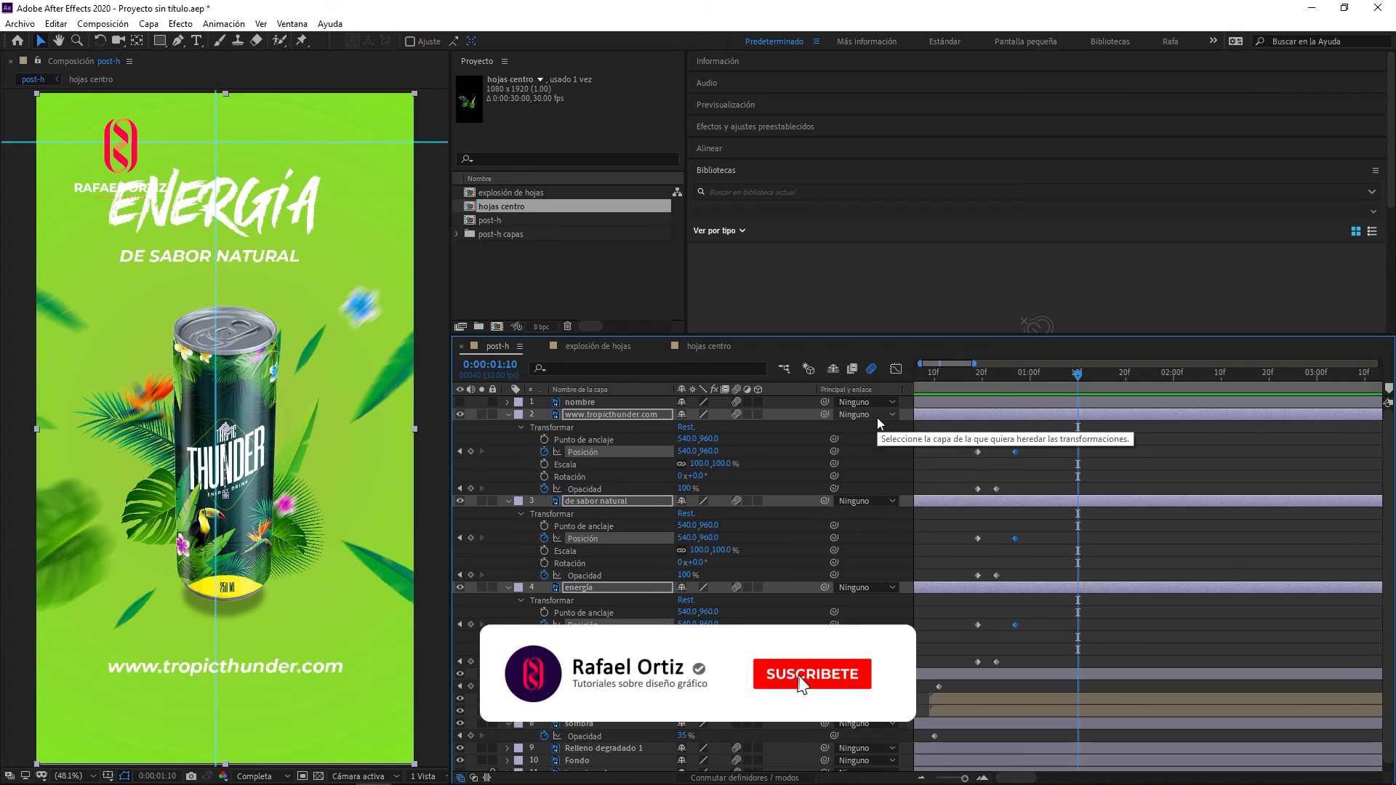
click(993, 374)
key(u)
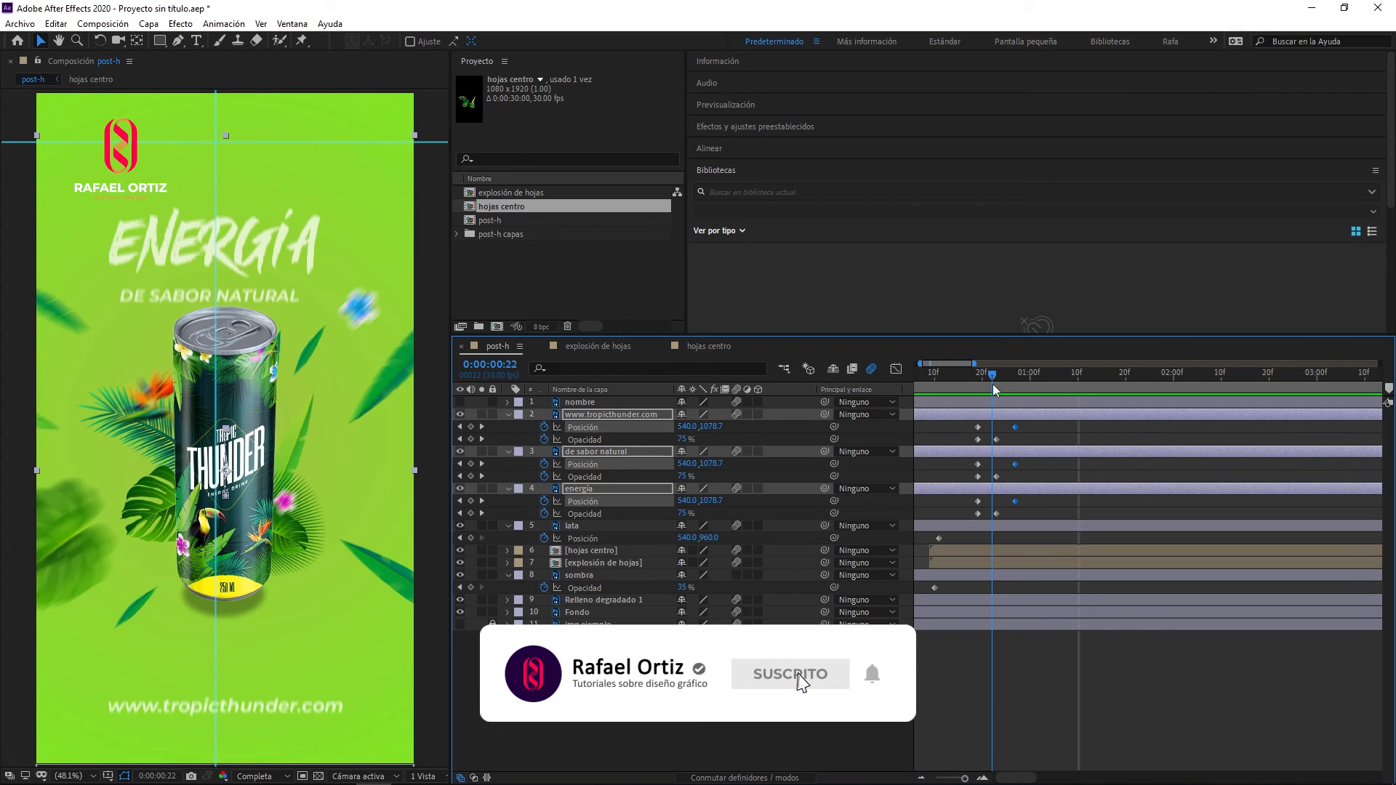
click(1063, 669)
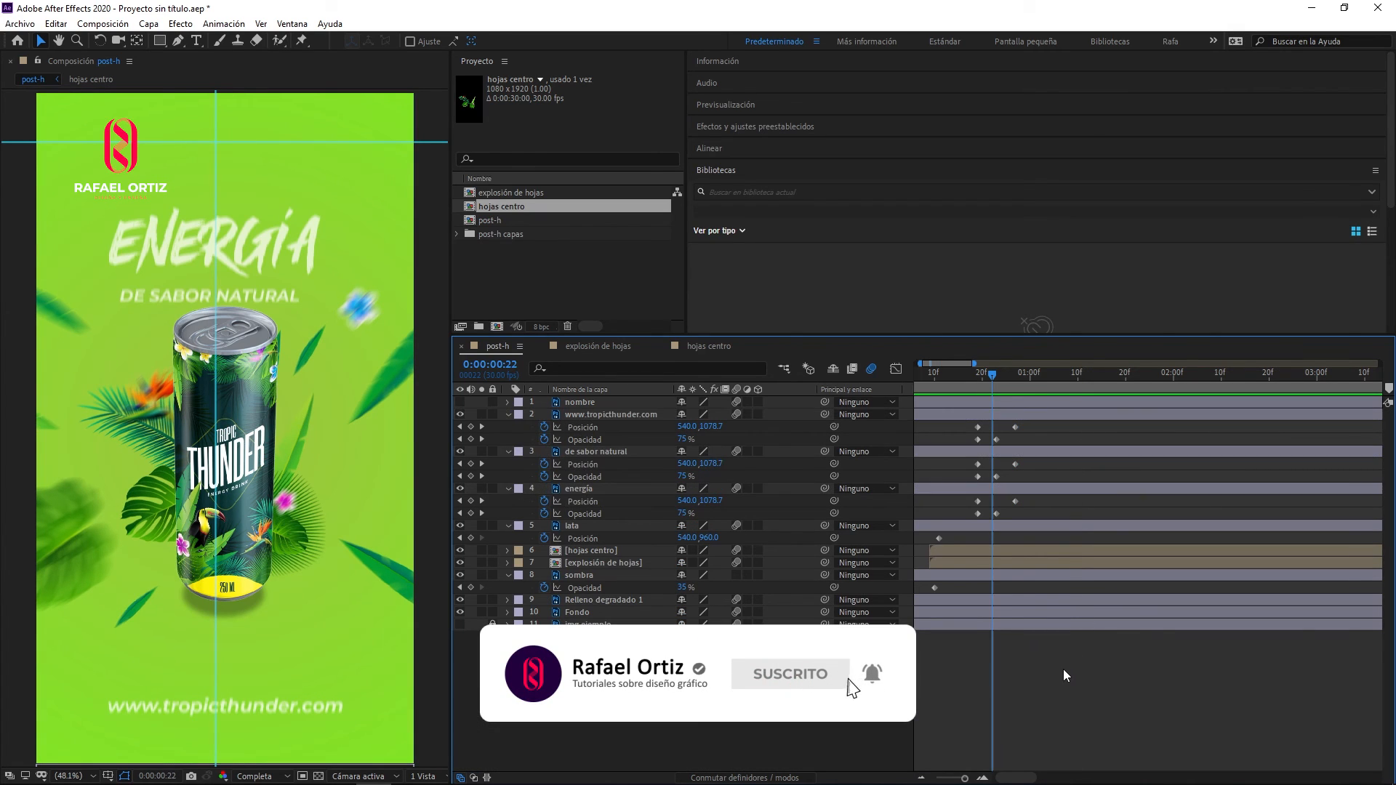
- Shift the de sabor natural layer about 2 frames later so its entrance follows the energía layer
click(949, 417)
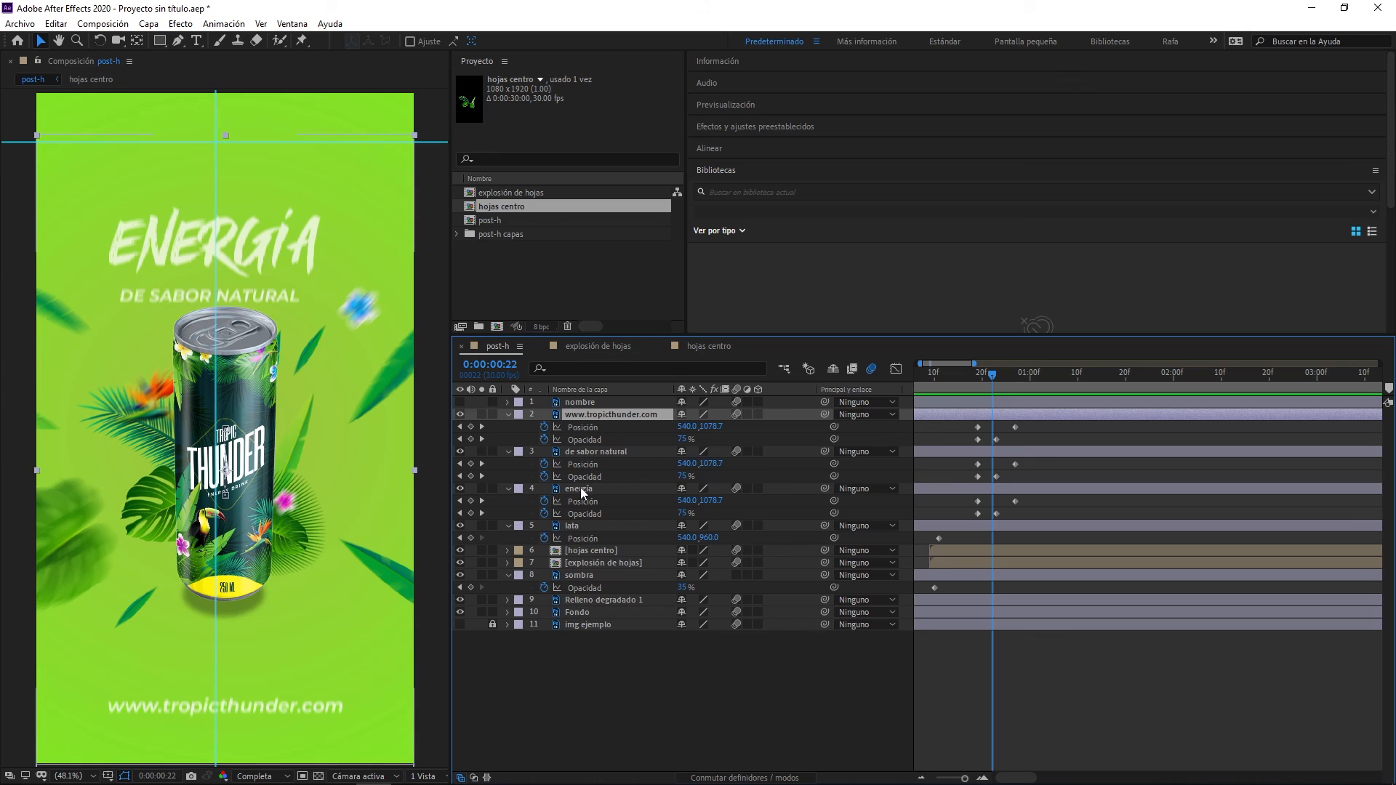
click(954, 490)
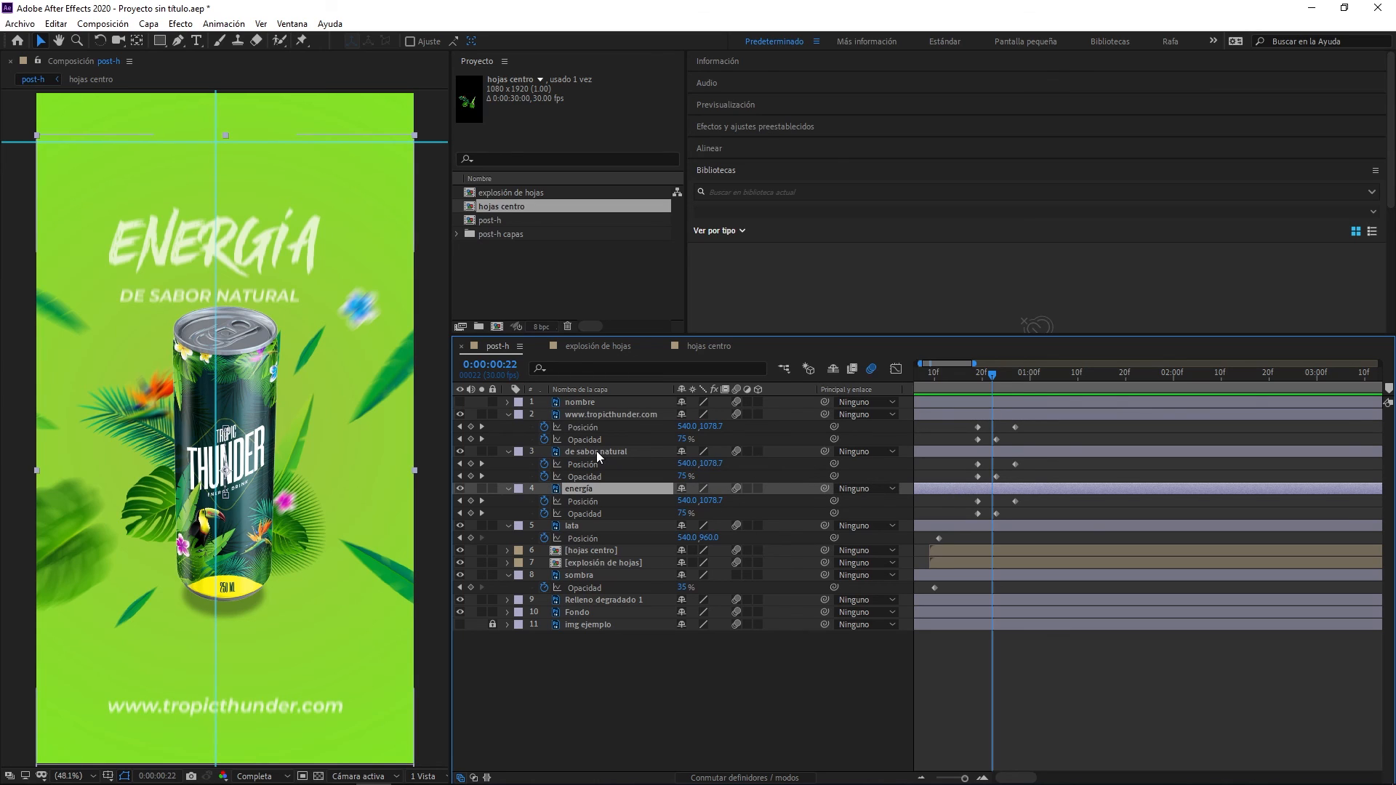
drag(946, 455, 955, 451)
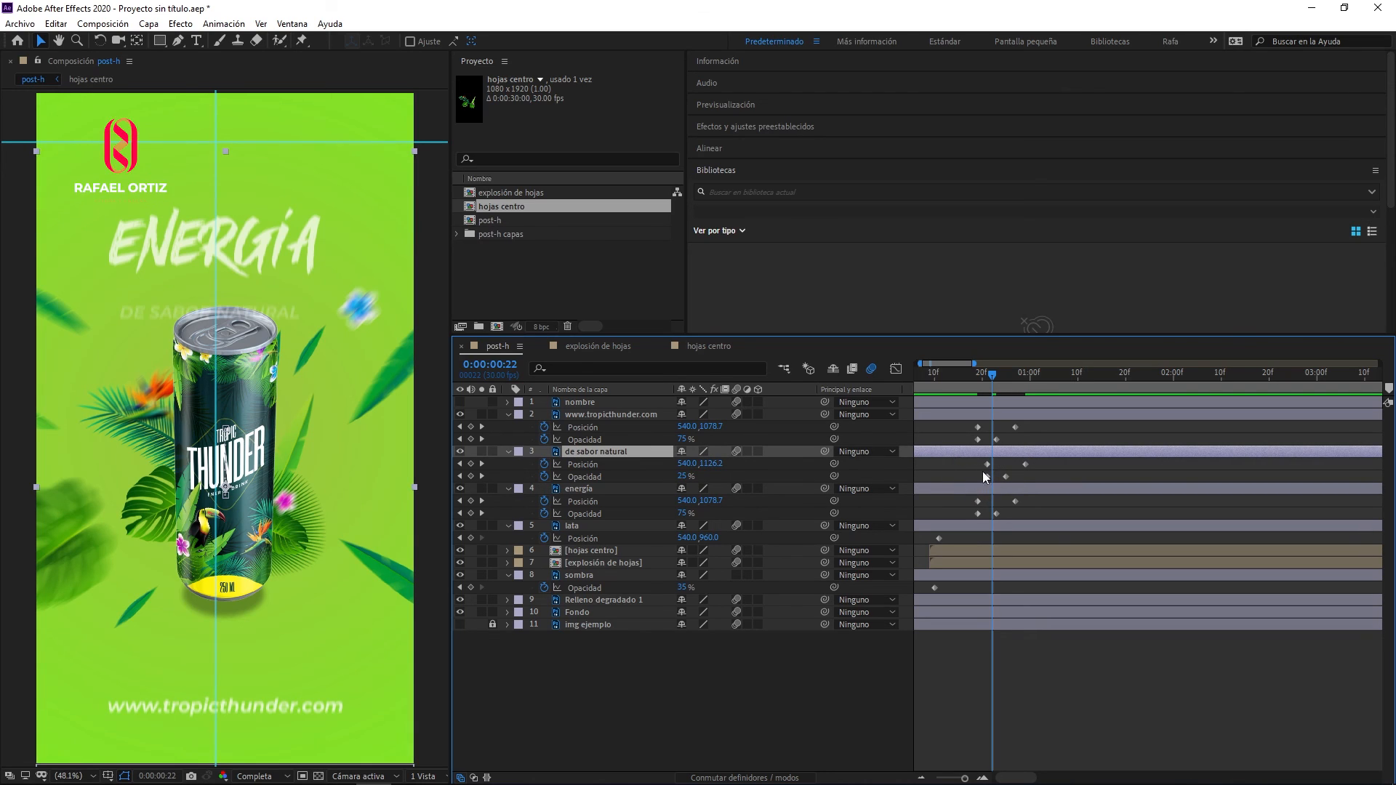
drag(939, 415, 963, 416)
key(space)
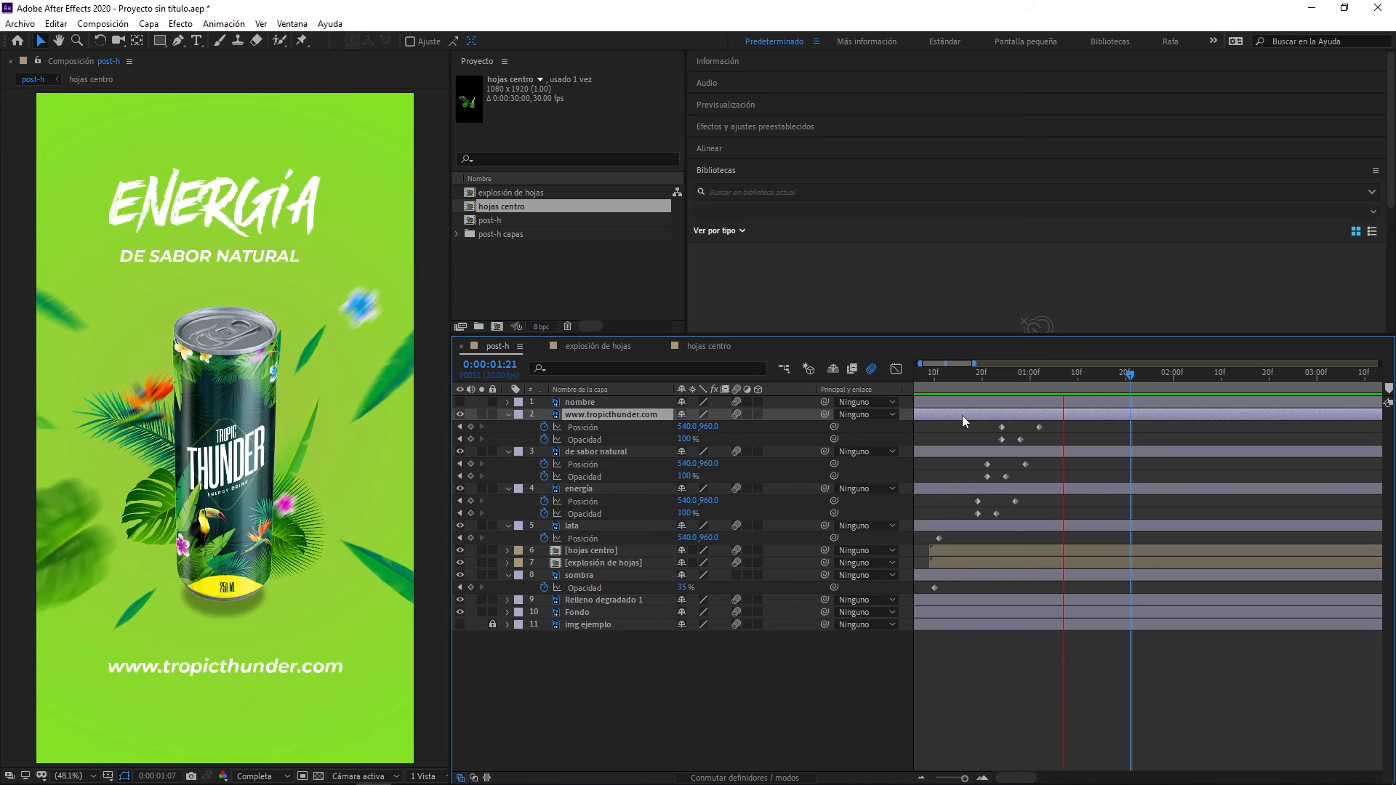
key(space)
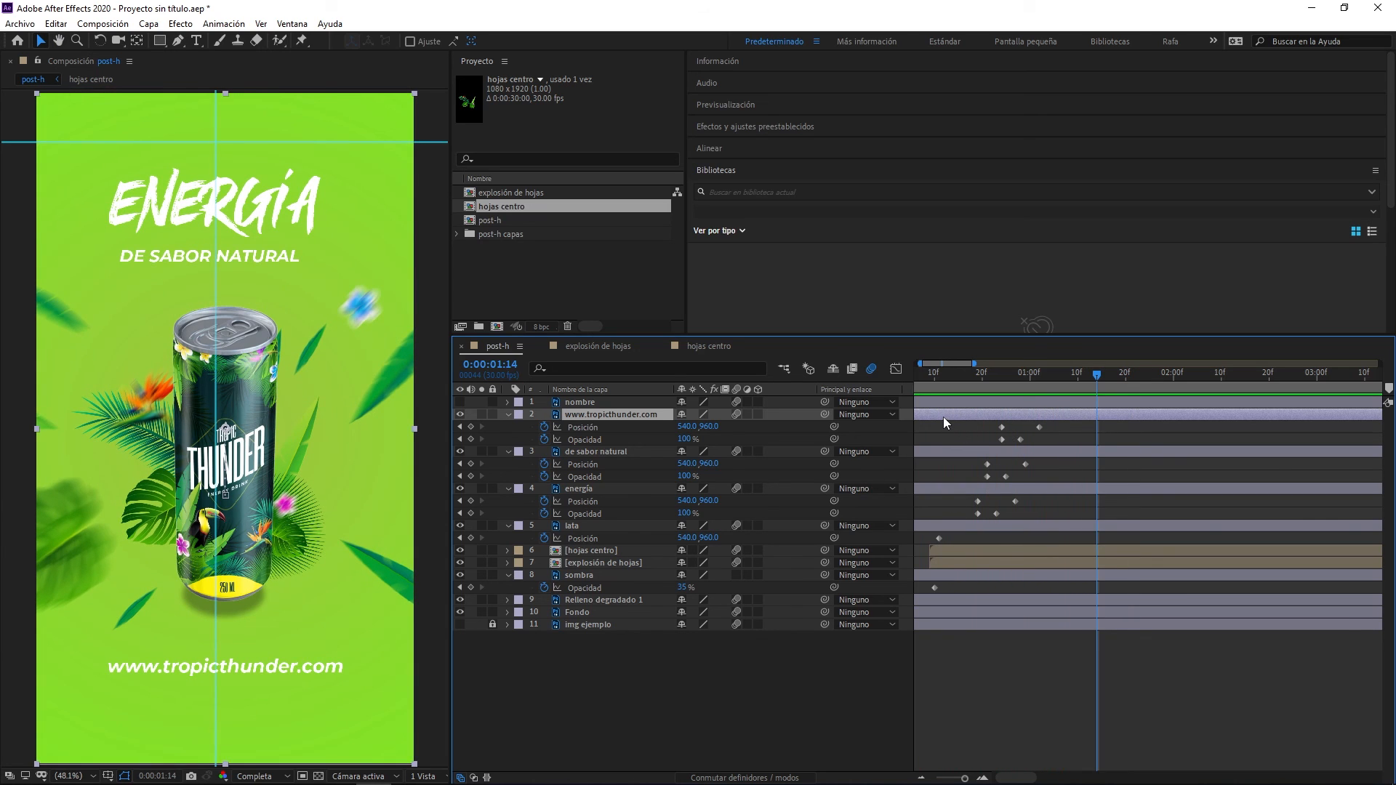
drag(944, 416, 976, 417)
key(space)
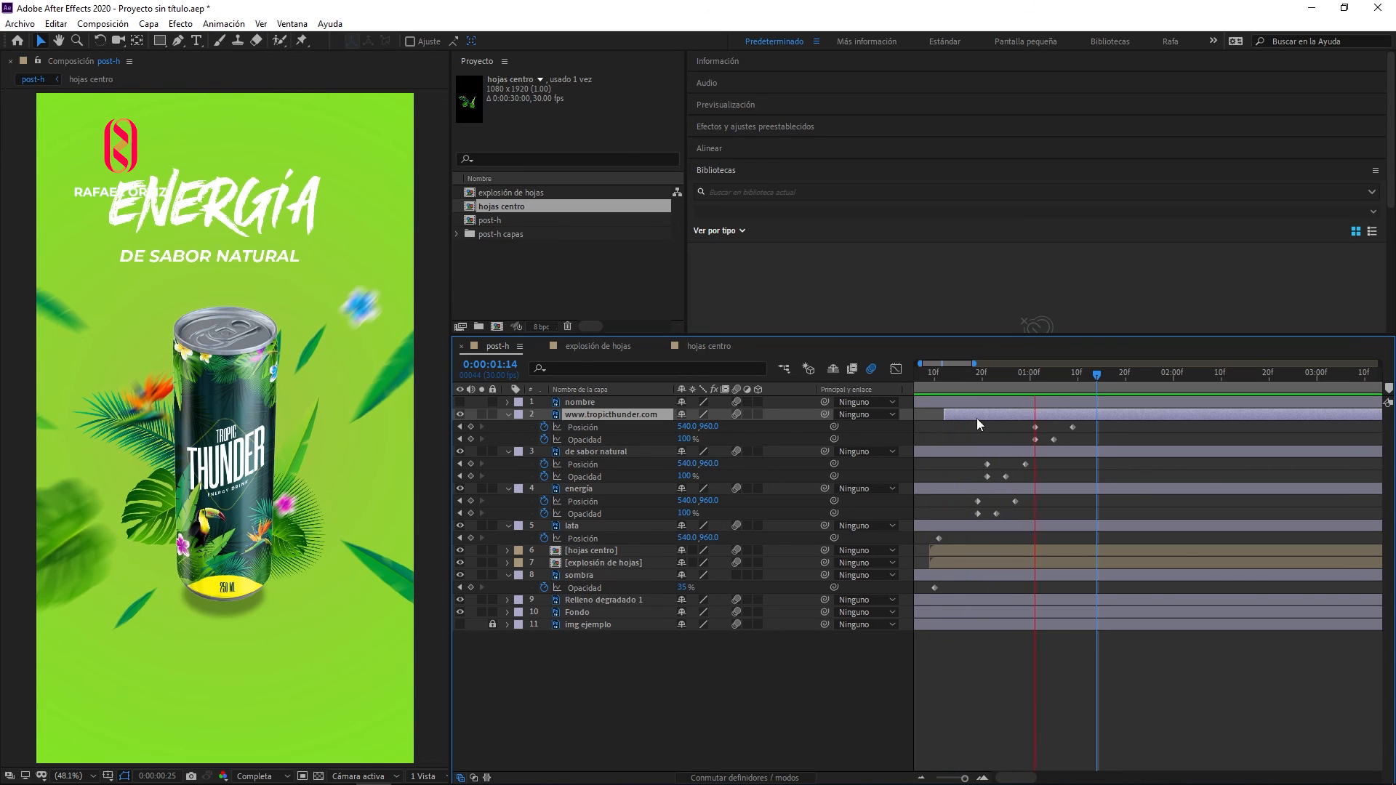
key(space)
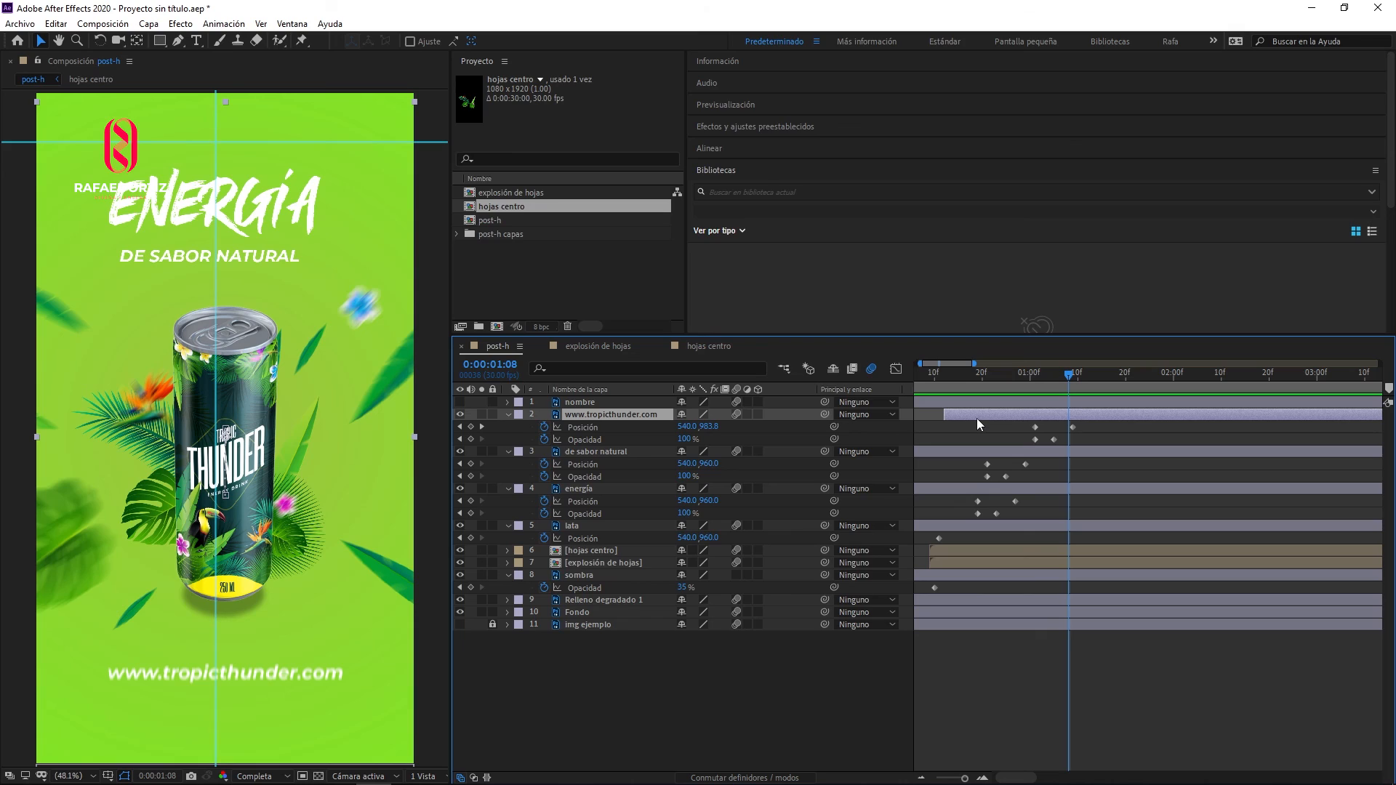